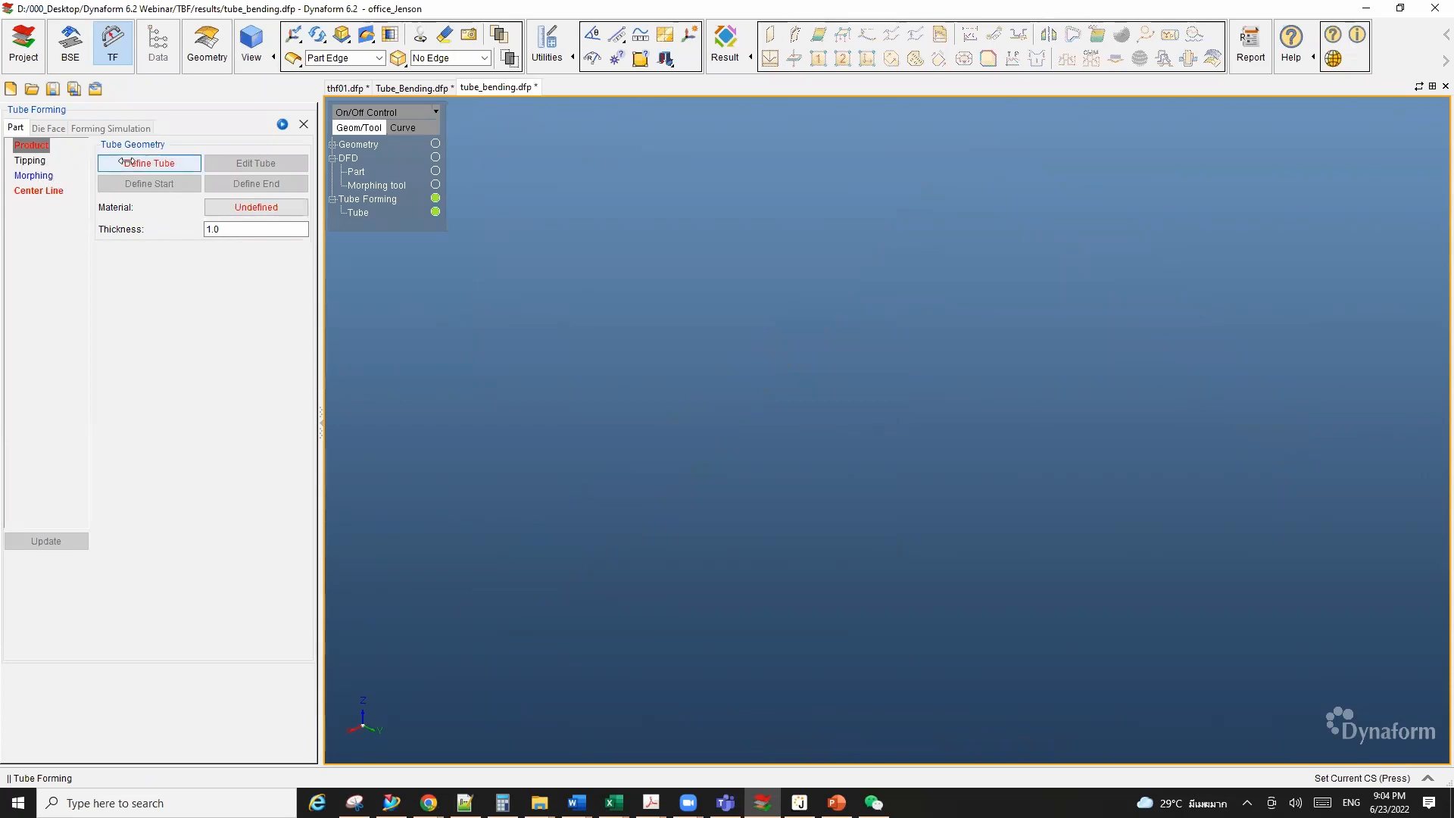
# Step: Import case01_tube.stp from the TBF model folder as the source geometry for the tube definition
pyautogui.click(166, 165)
pyautogui.click(148, 522)
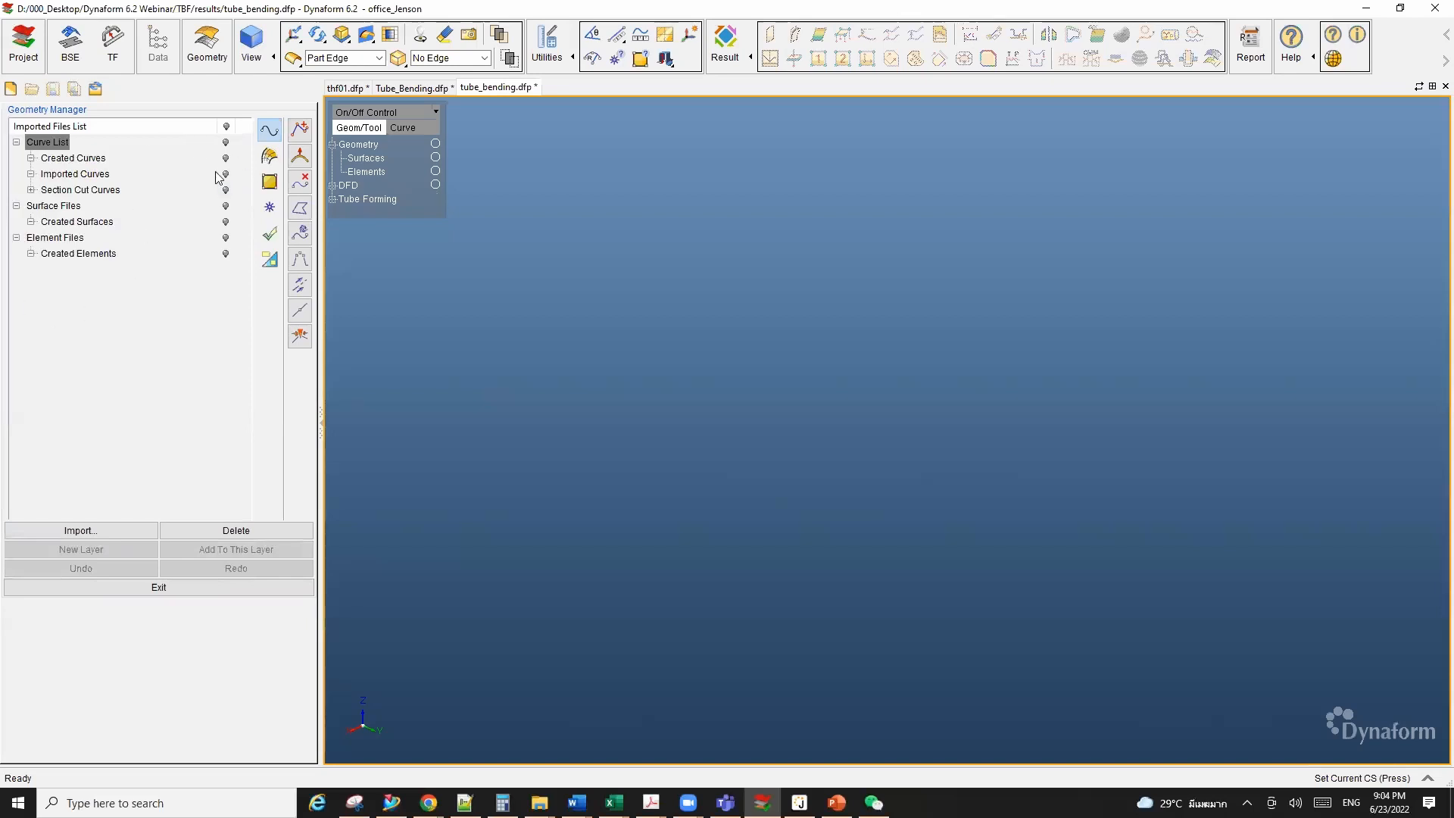
pyautogui.click(94, 532)
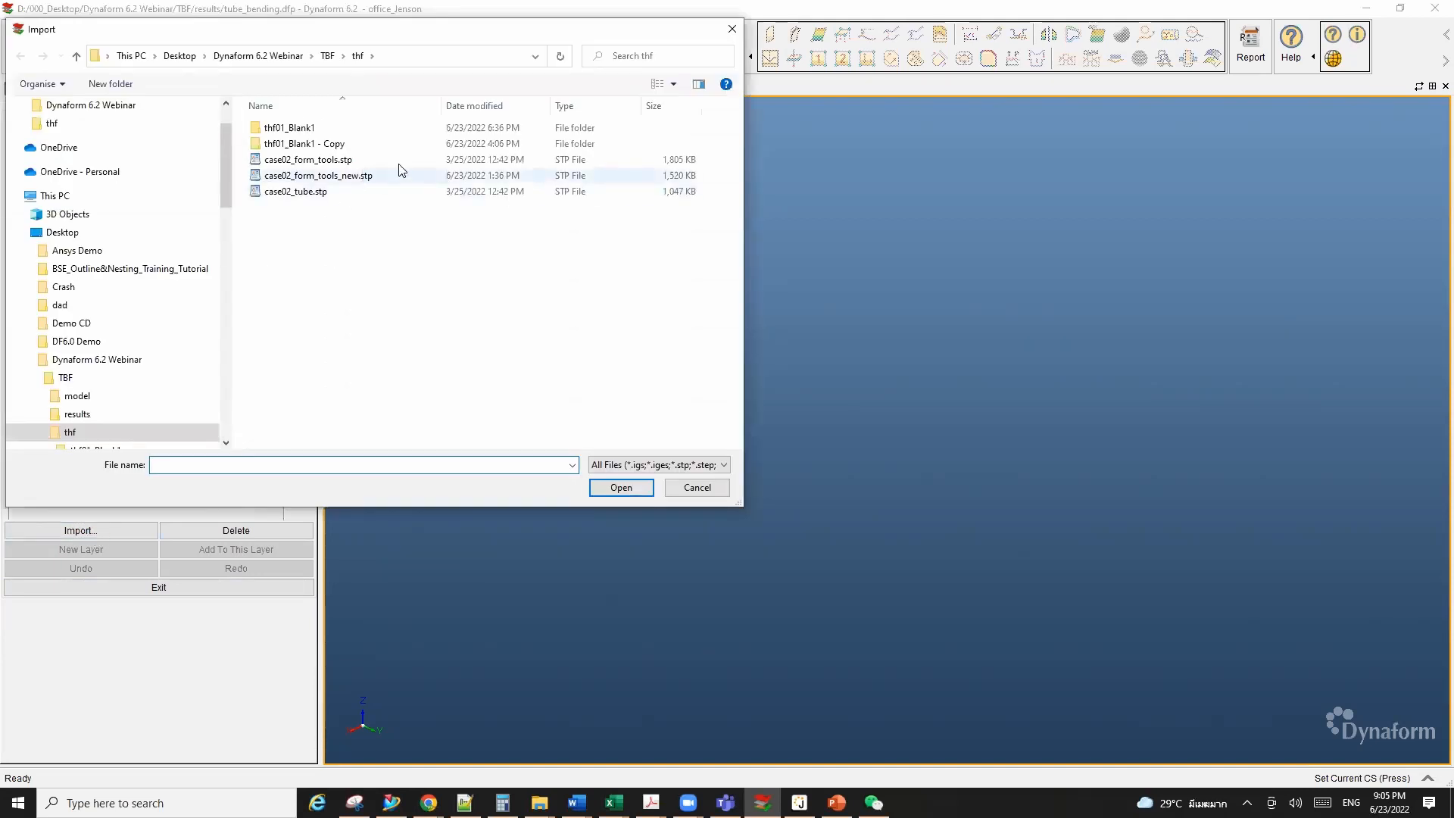
pyautogui.click(327, 56)
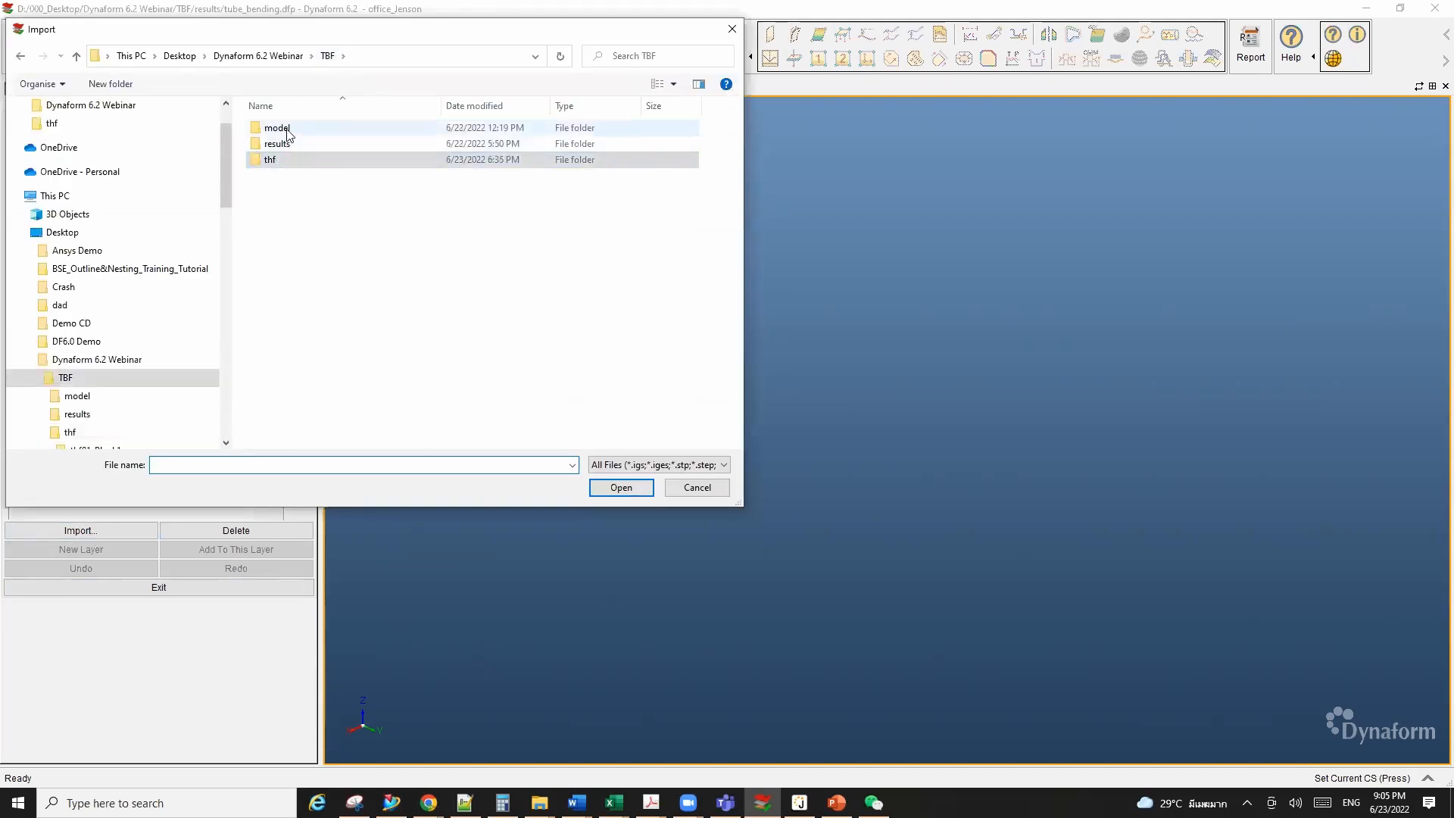
pyautogui.doubleClick(284, 131)
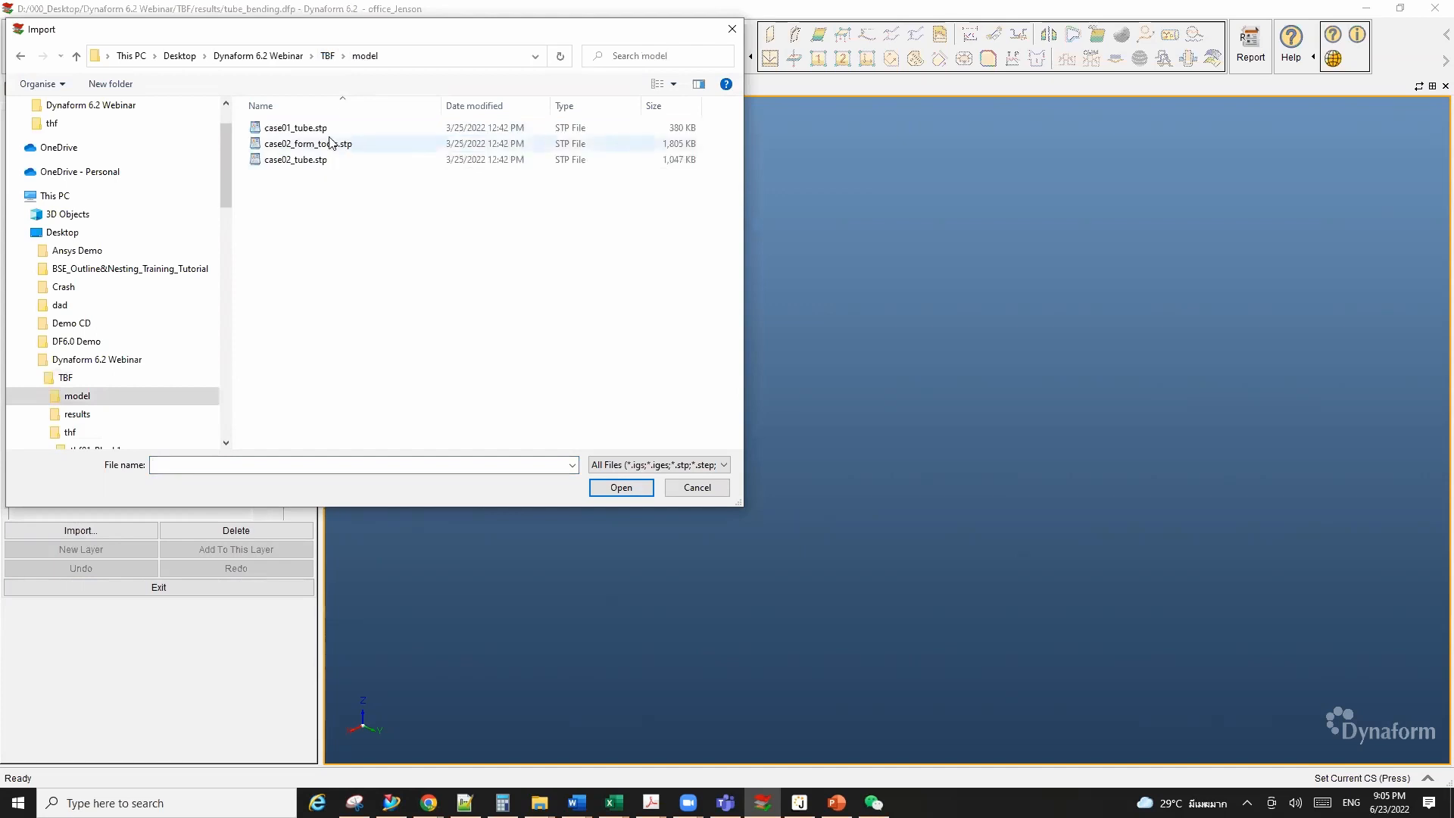
pyautogui.click(328, 129)
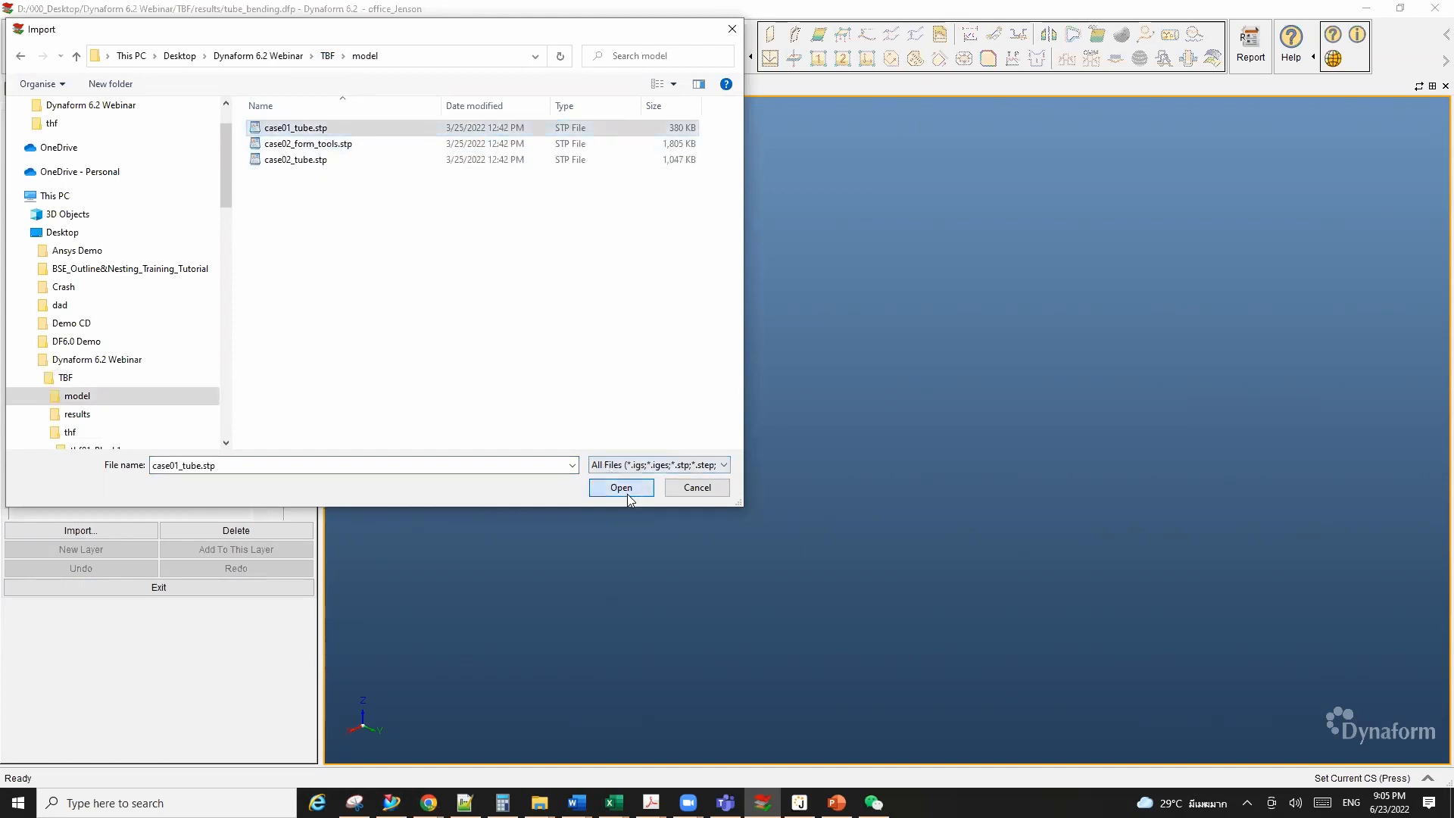
pyautogui.click(621, 489)
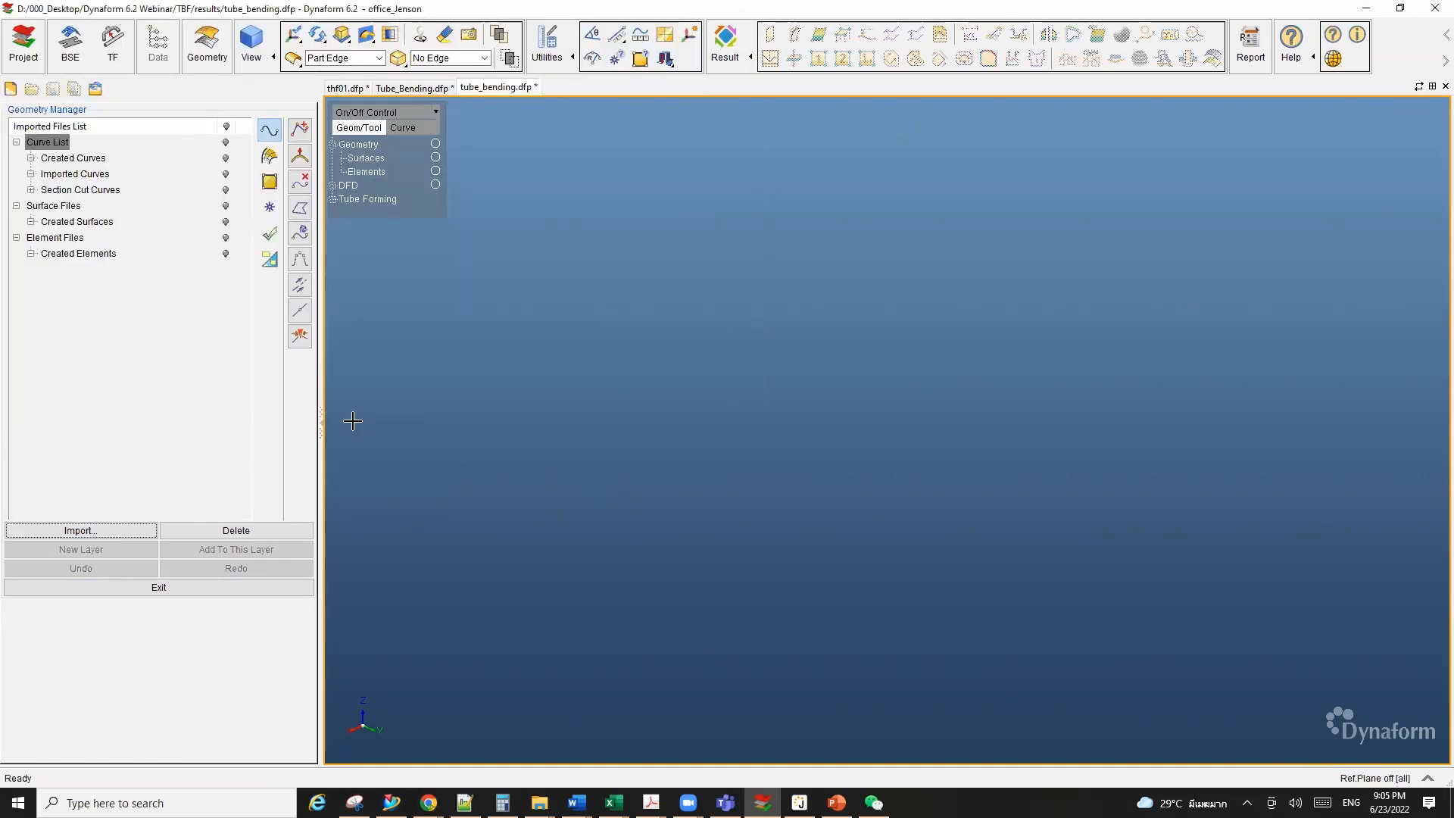
pyautogui.keyDown('ctrl'); pyautogui.moveTo(814, 485); pyautogui.dragTo(1012, 396); pyautogui.keyUp('ctrl')
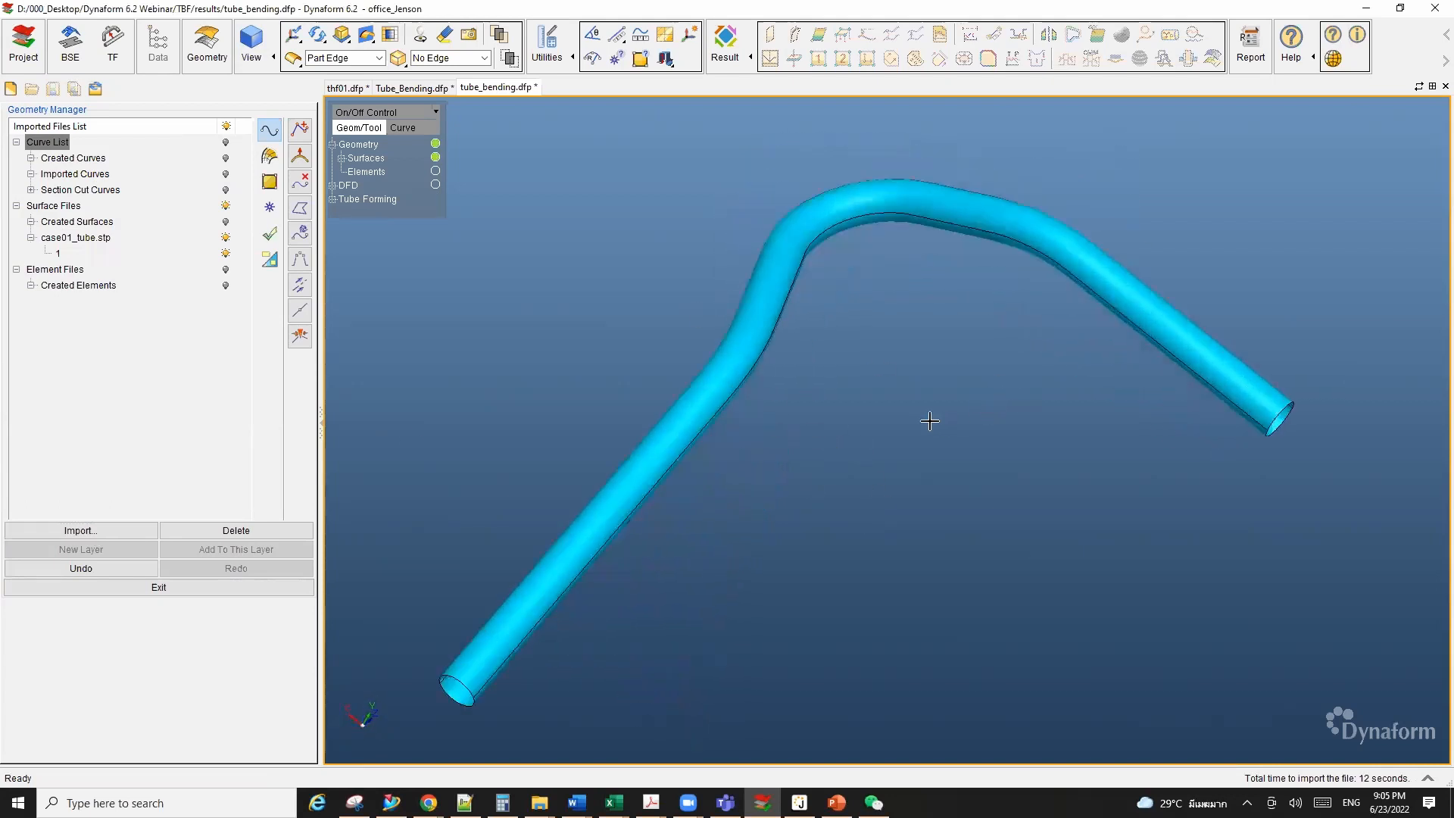
pyautogui.keyDown('ctrl'); pyautogui.moveTo(930, 422); pyautogui.dragTo(864, 442); pyautogui.keyUp('ctrl')
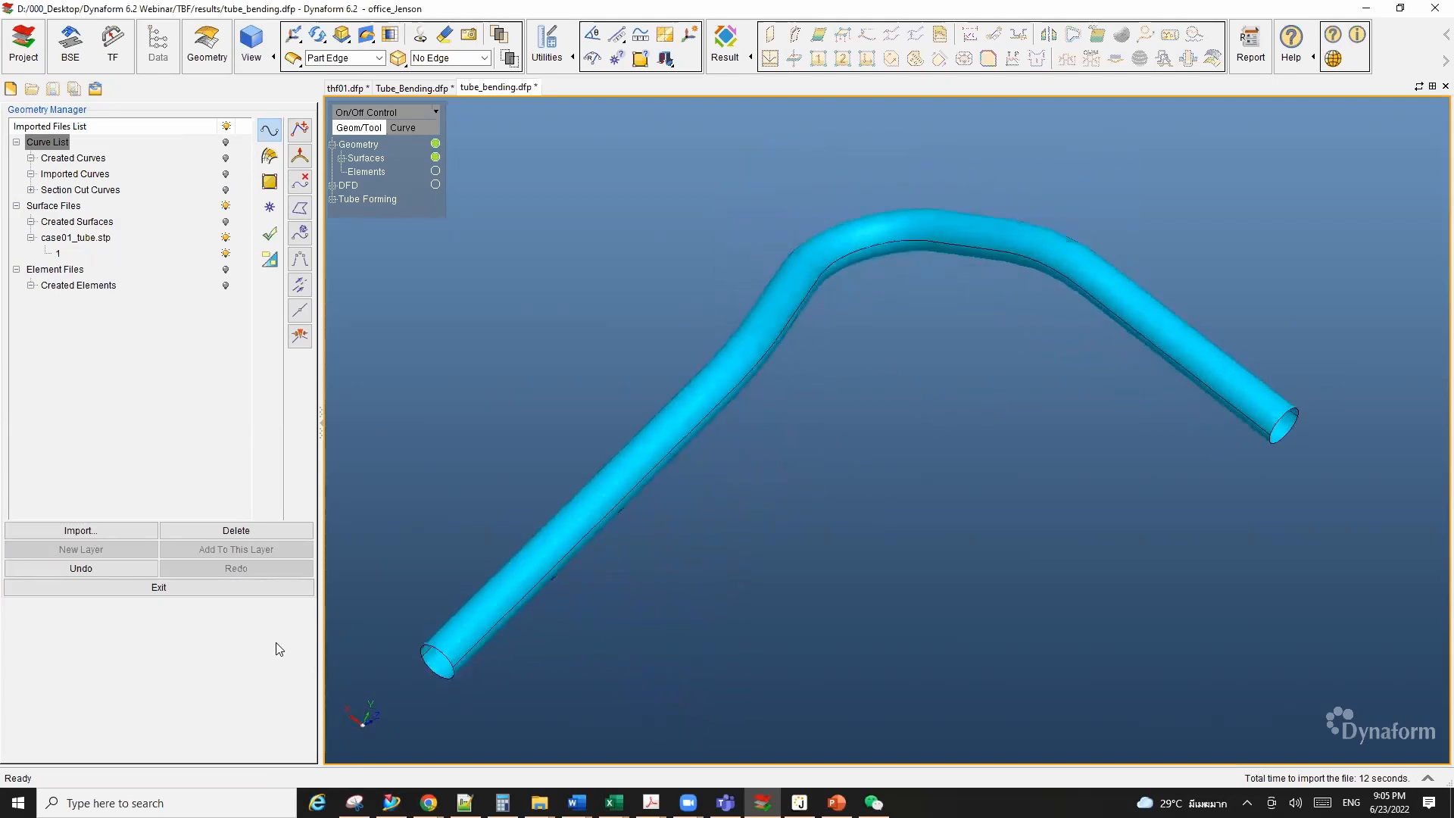
pyautogui.click(212, 590)
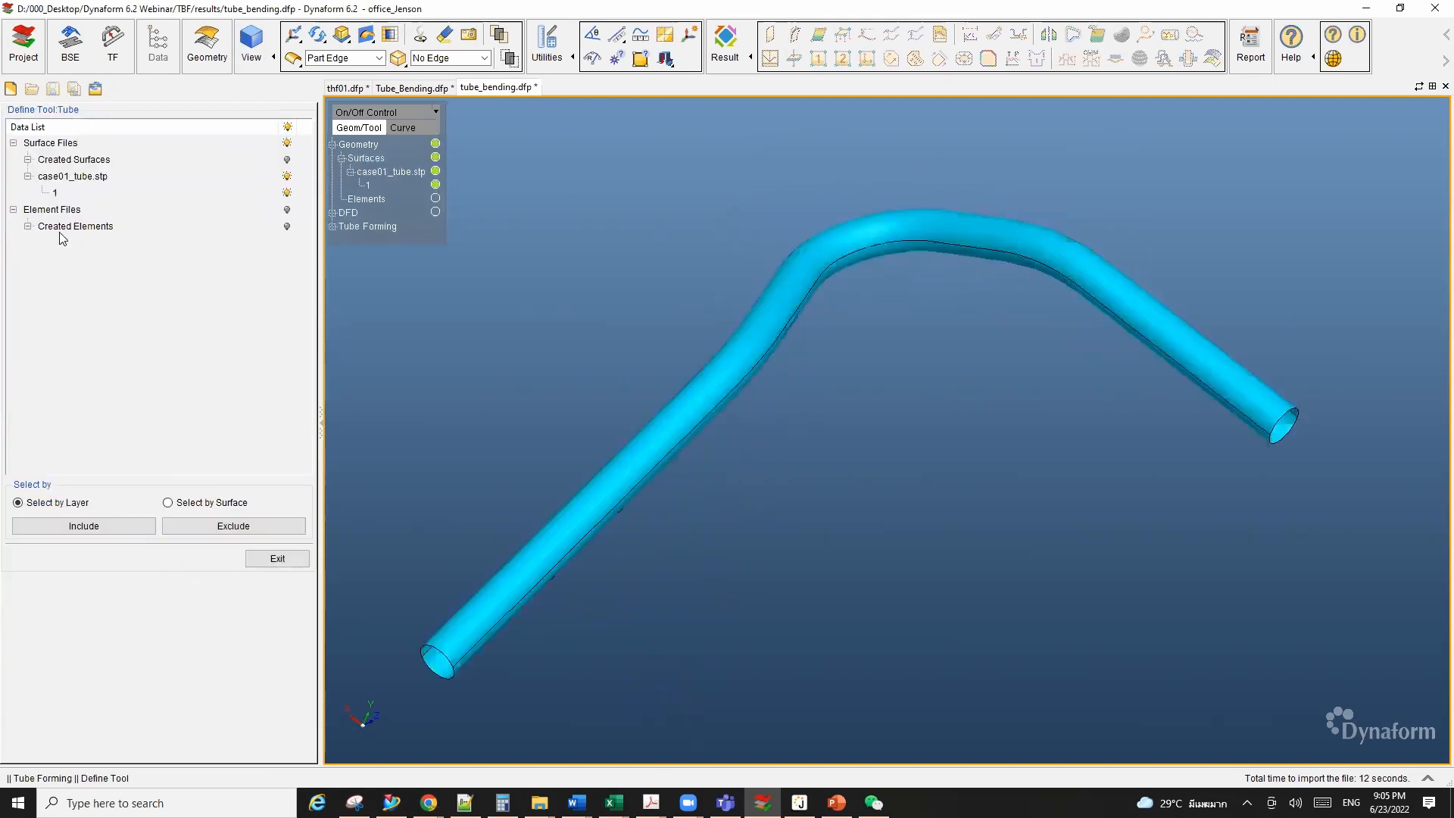
# Step: Define the tube part by including surface layer 1 of case01_tube.stp
pyautogui.click(55, 193)
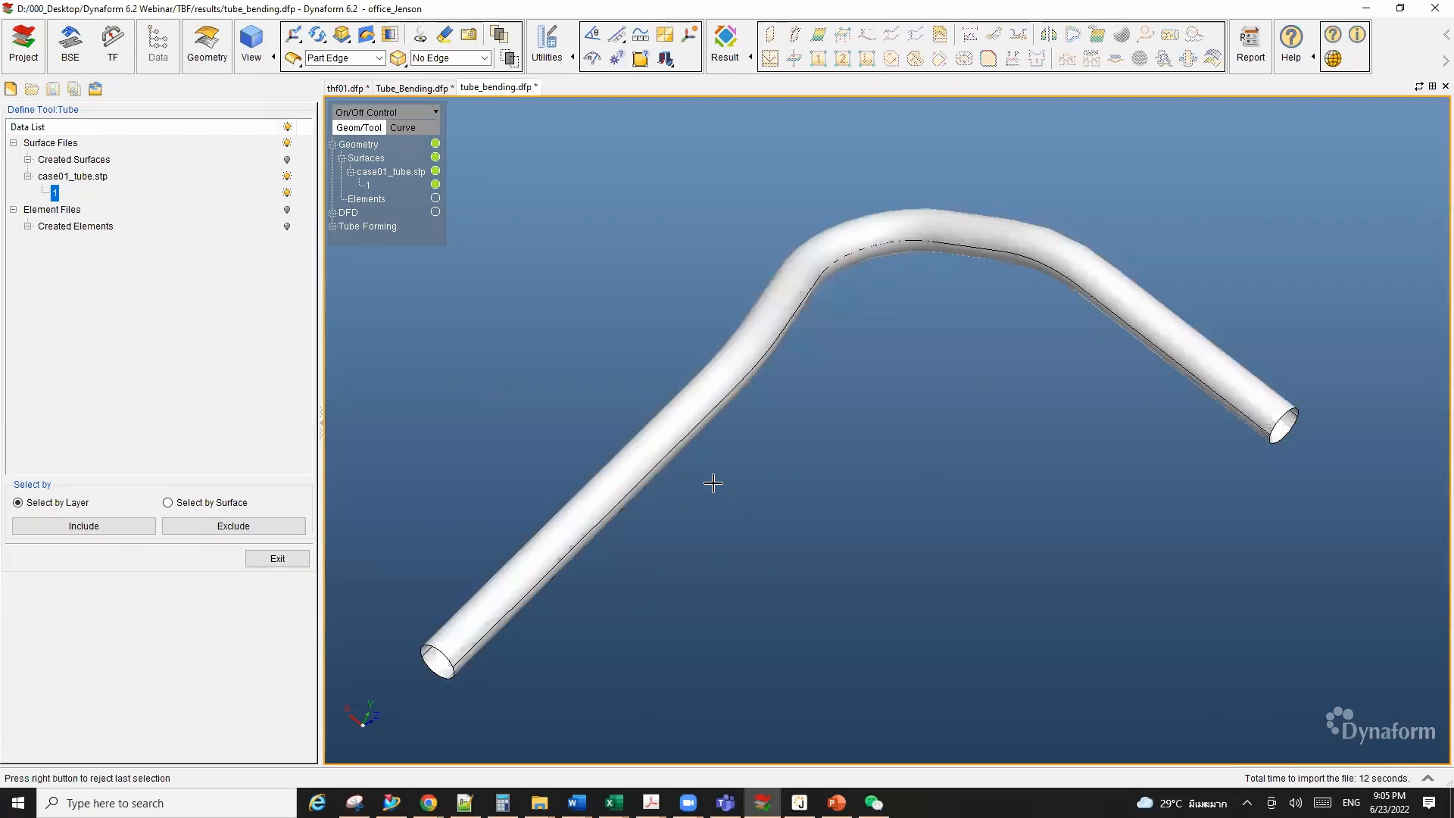
pyautogui.keyDown('ctrl'); pyautogui.moveTo(711, 480); pyautogui.dragTo(784, 453); pyautogui.keyUp('ctrl')
pyautogui.click(72, 527)
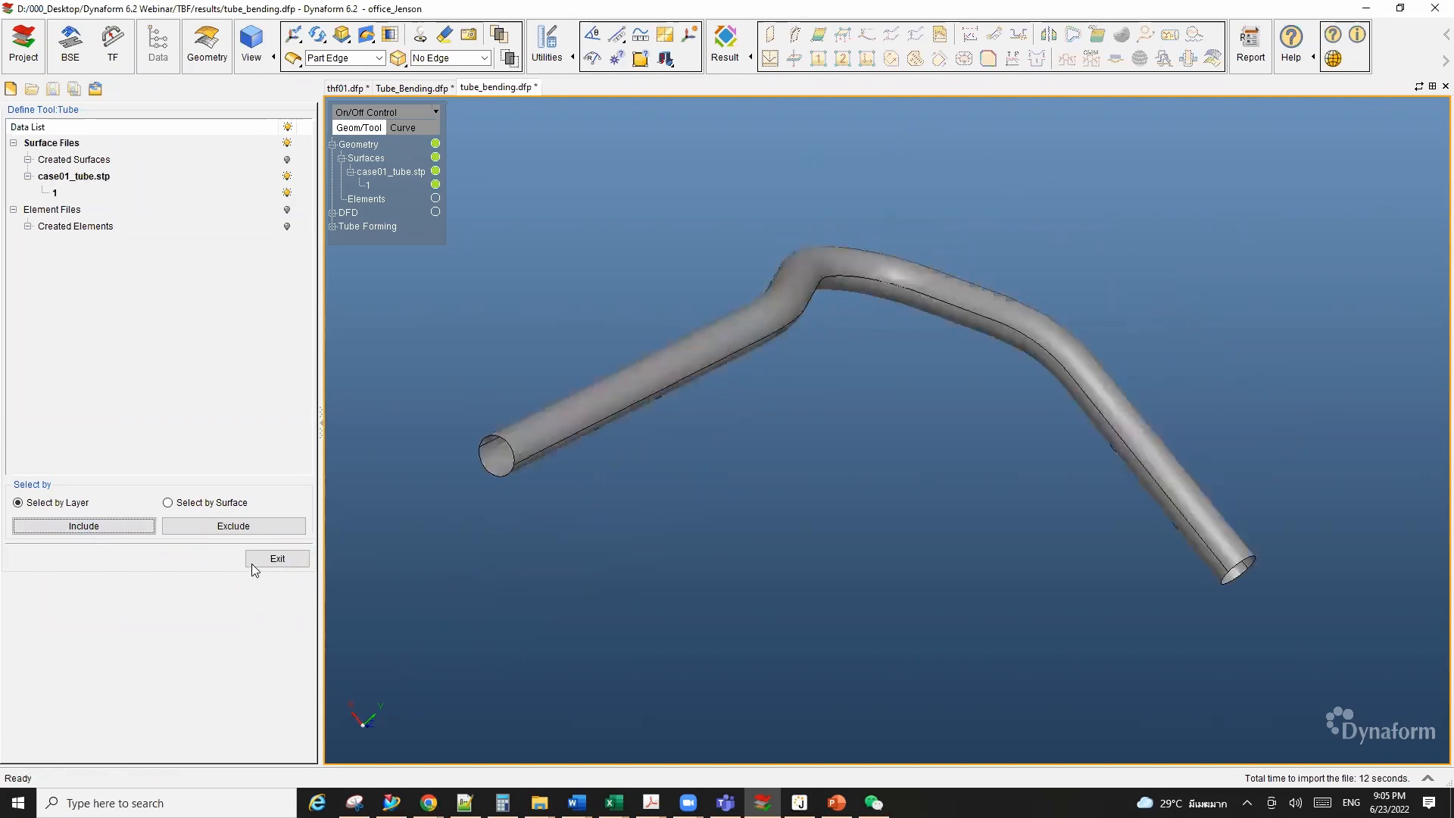
pyautogui.click(293, 562)
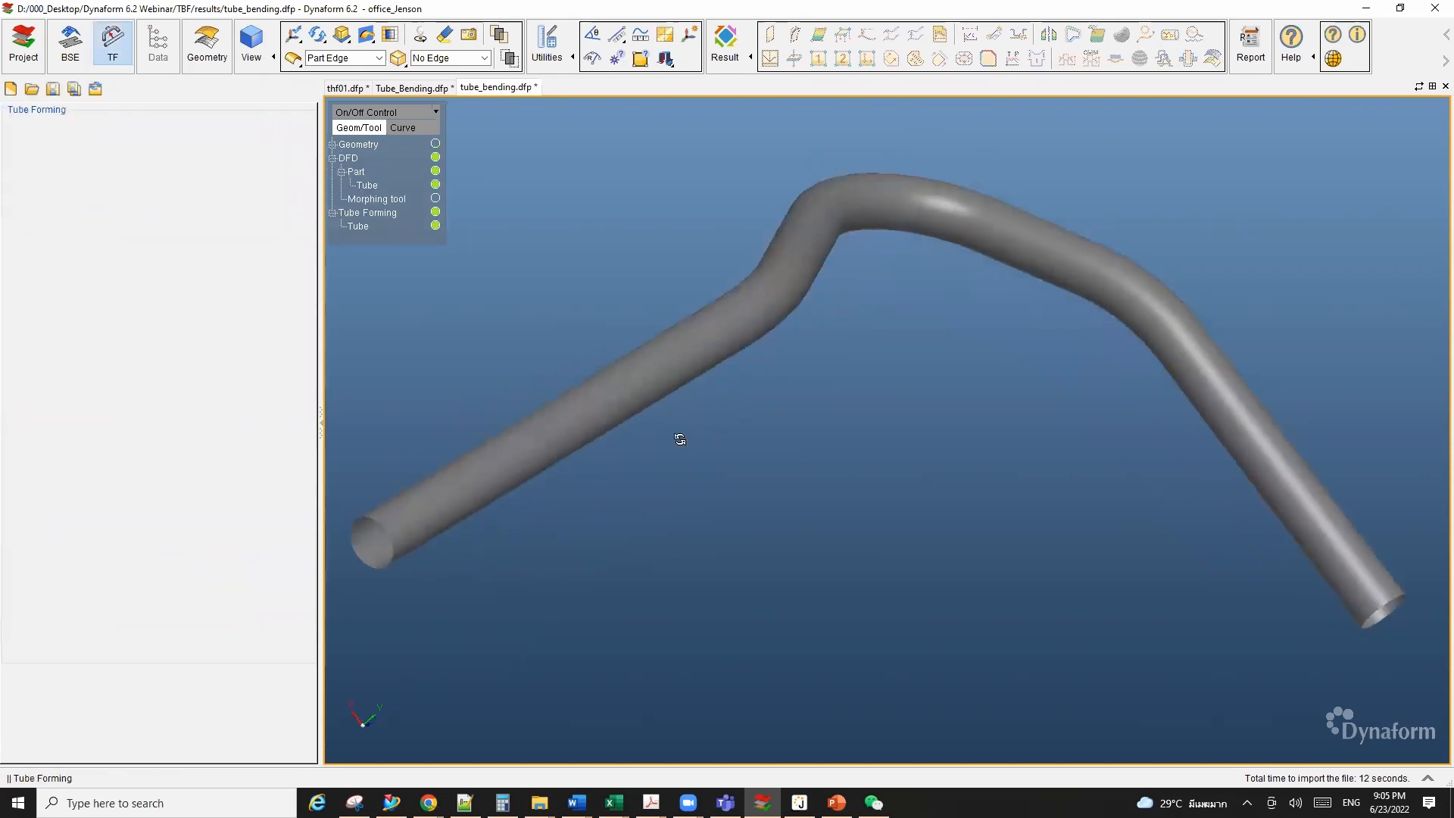
pyautogui.scroll(-1, 713, 462)
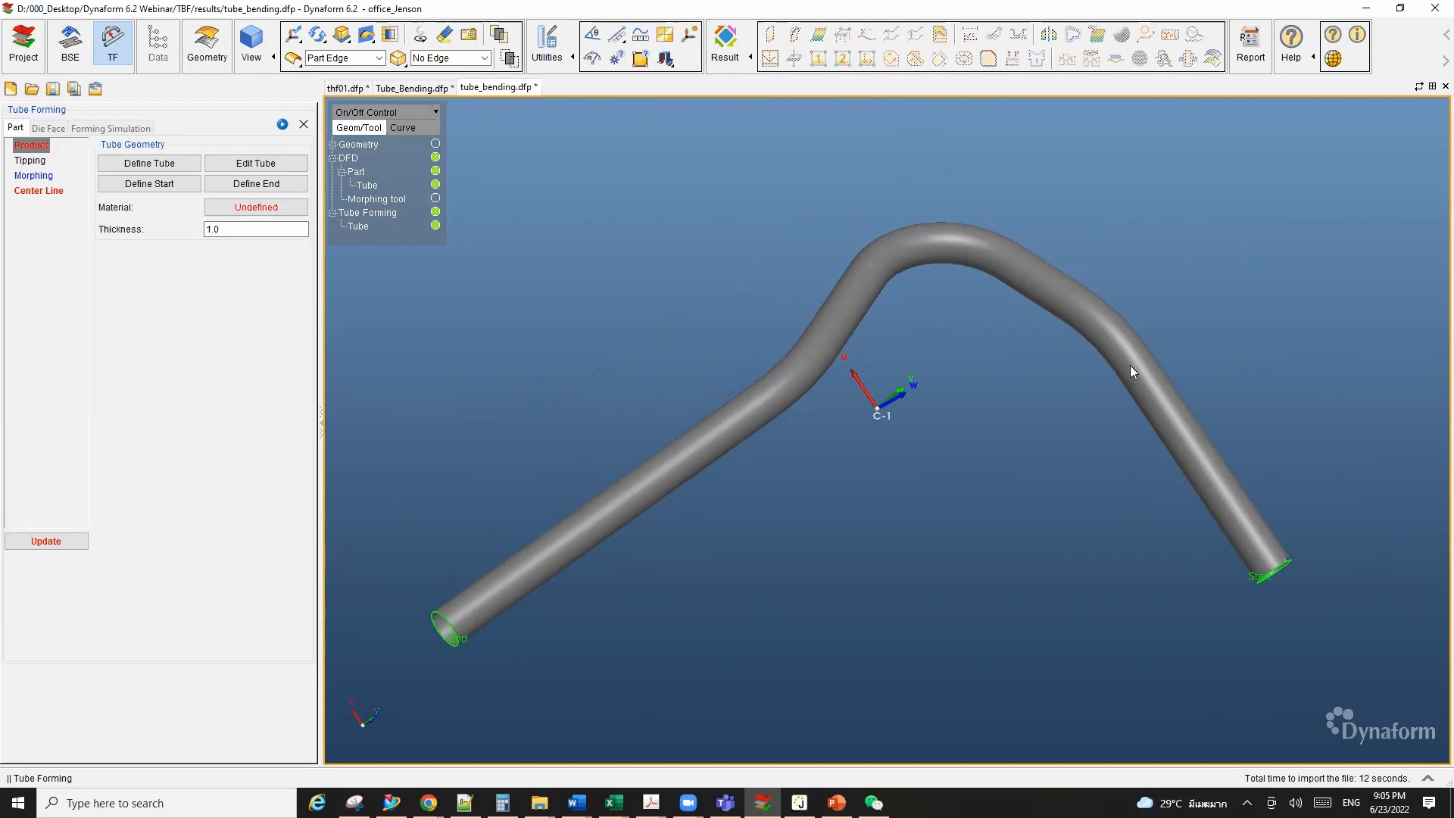
pyautogui.click(457, 60)
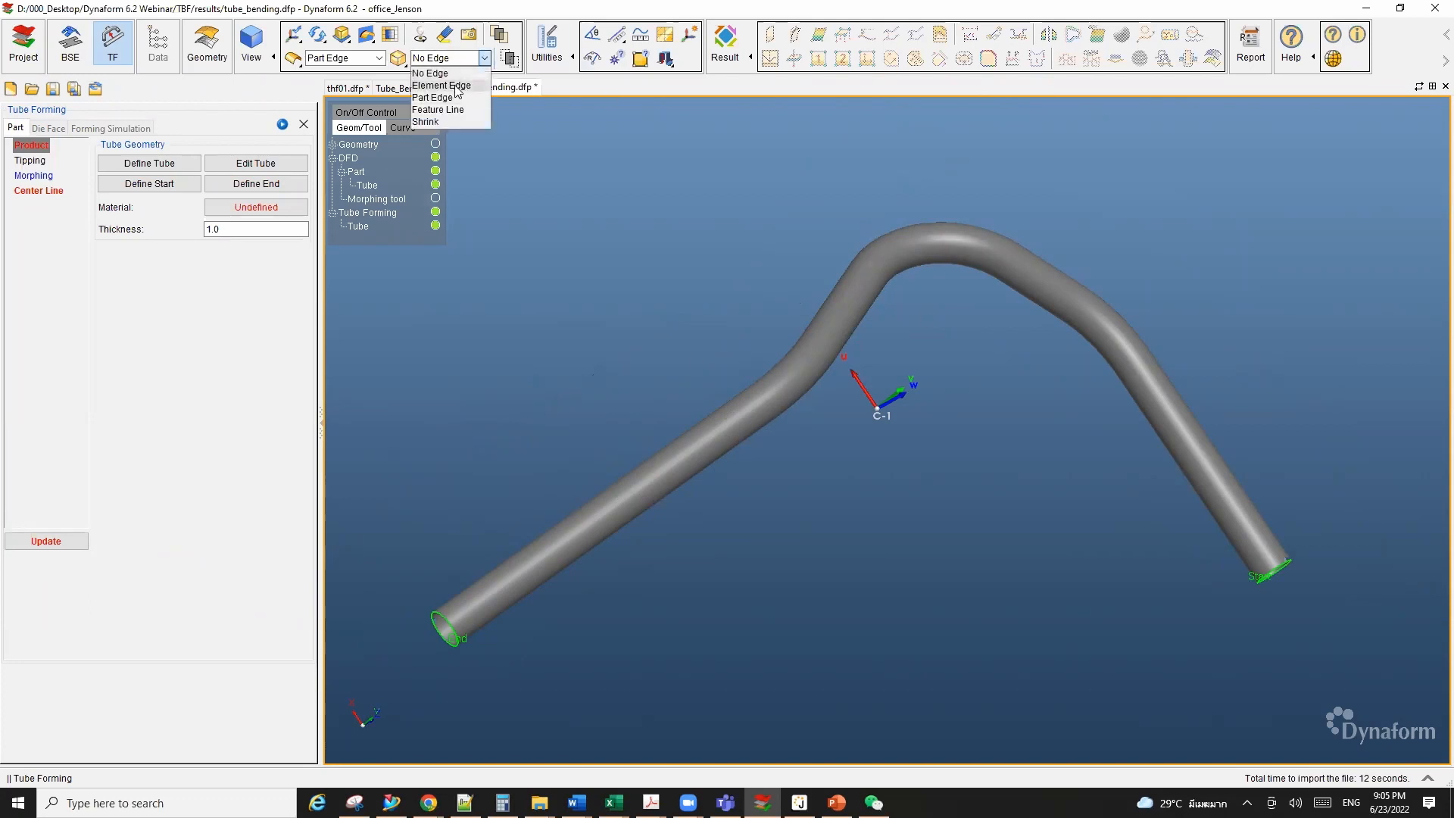
pyautogui.click(189, 403)
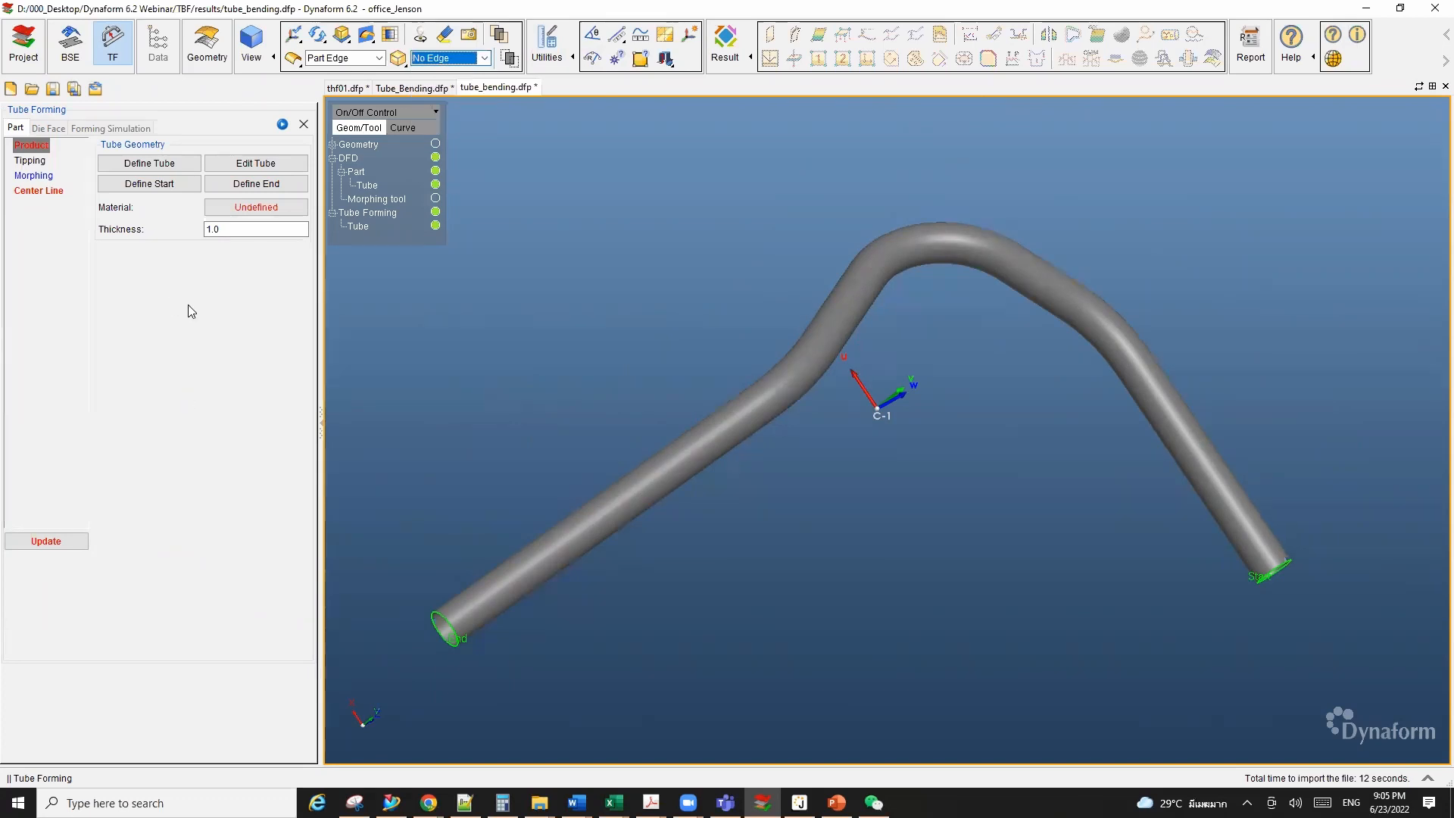
pyautogui.keyDown('ctrl'); pyautogui.moveTo(756, 587); pyautogui.dragTo(919, 588); pyautogui.keyUp('ctrl')
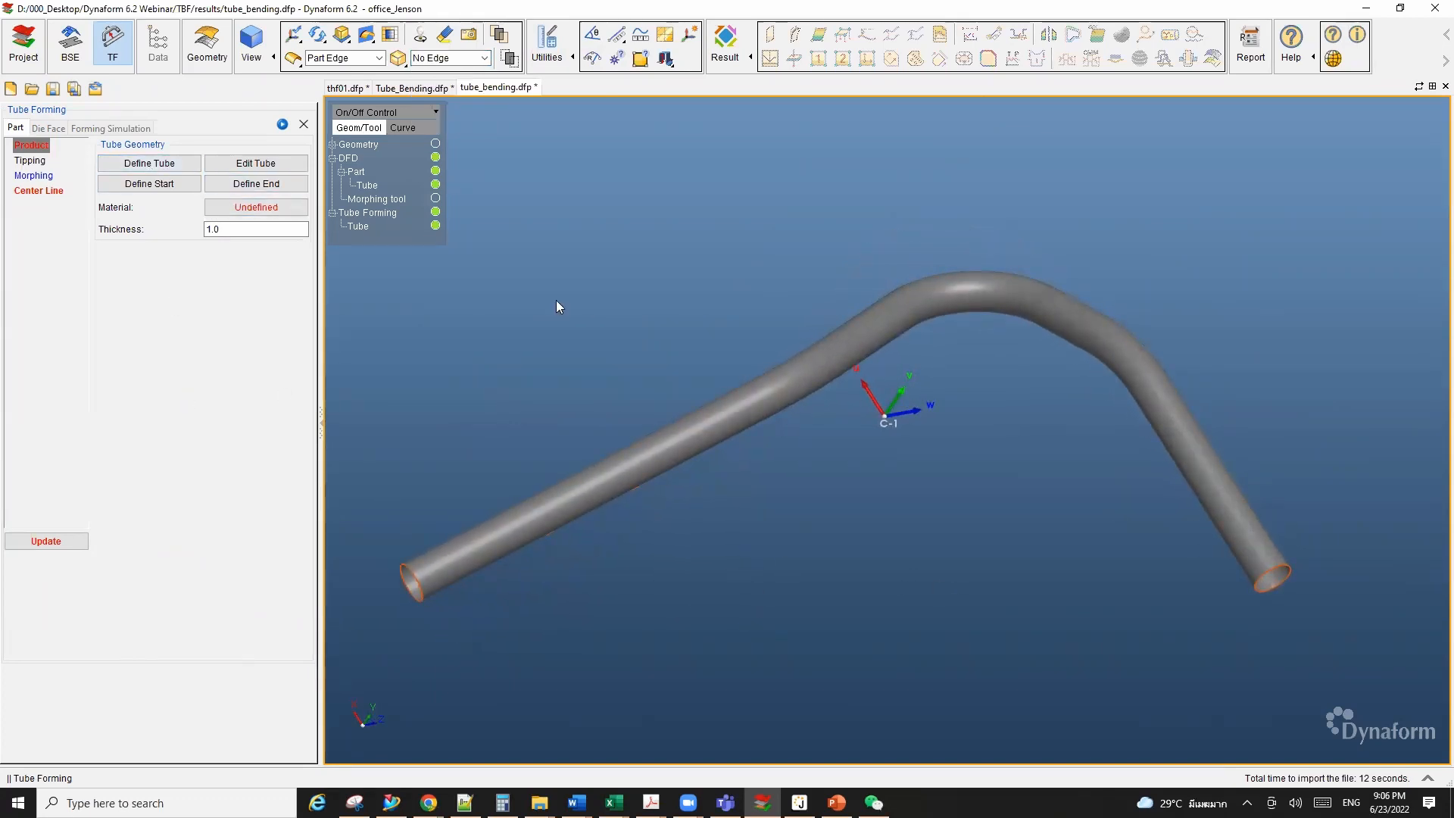
pyautogui.keyDown('ctrl'); pyautogui.moveTo(854, 554); pyautogui.dragTo(855, 581); pyautogui.keyUp('ctrl')
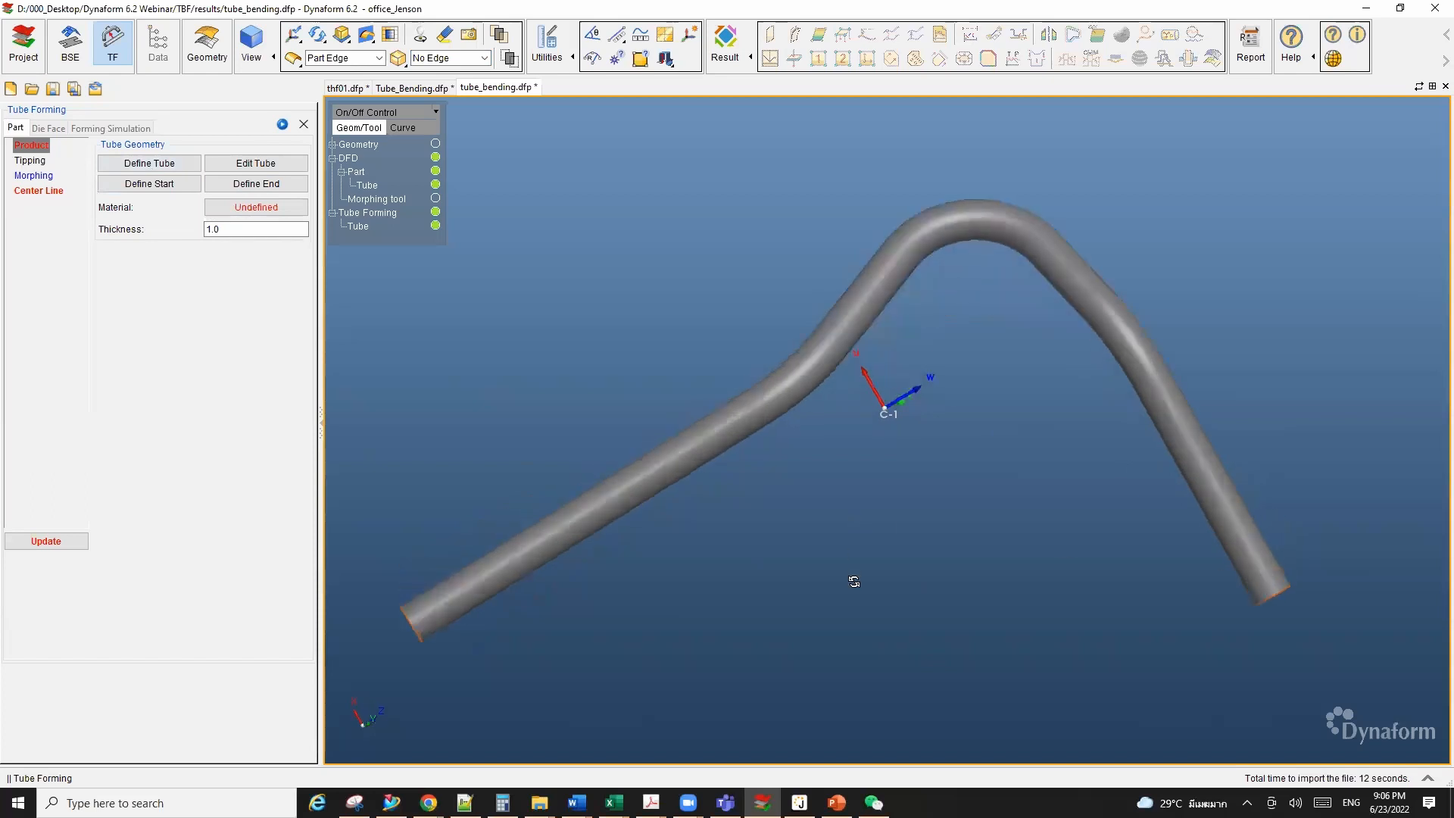
# Step: Check the tube's start boundary without changing it and accept the preselected end boundary
pyautogui.click(172, 188)
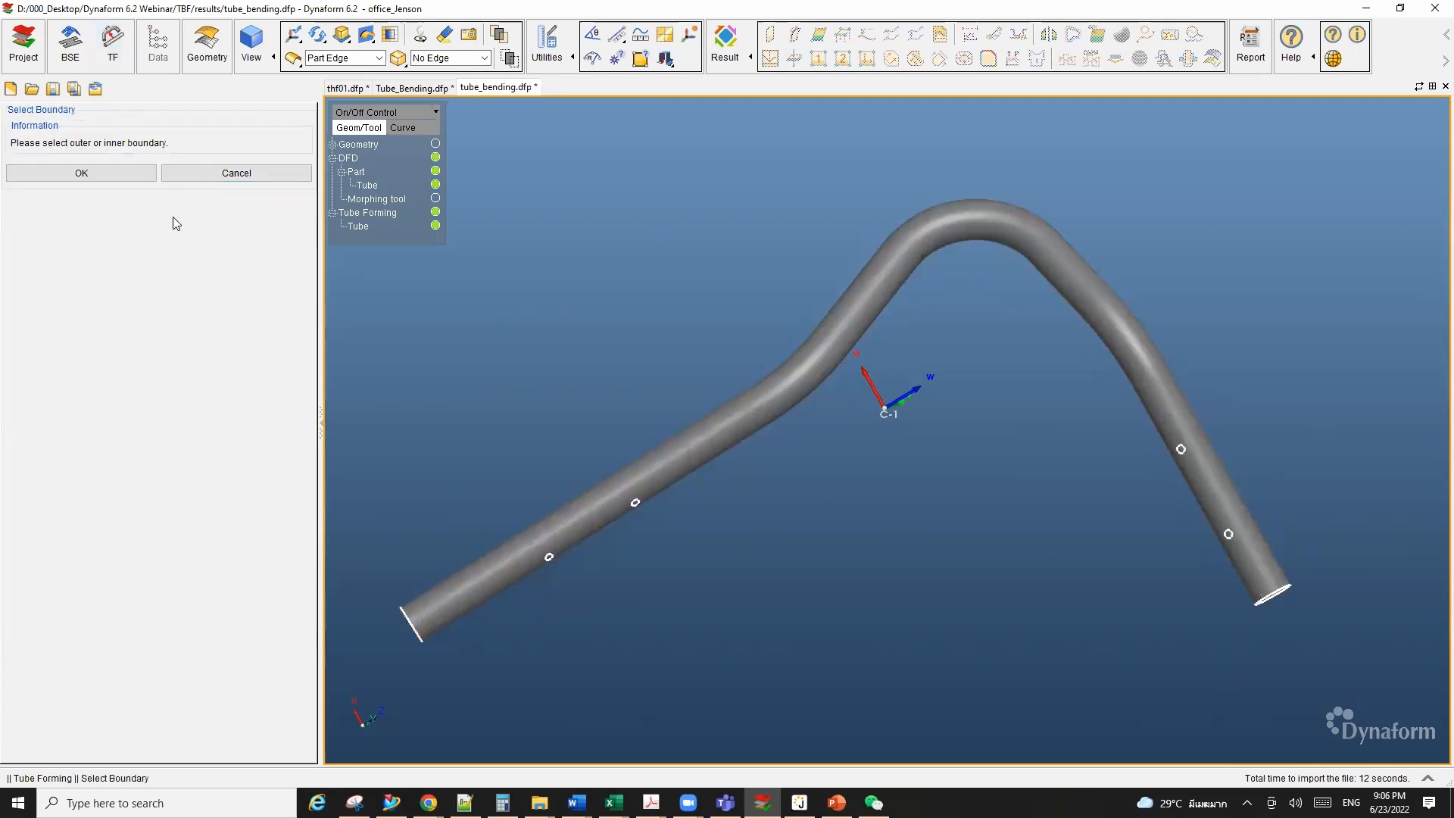
pyautogui.click(227, 173)
pyautogui.click(244, 187)
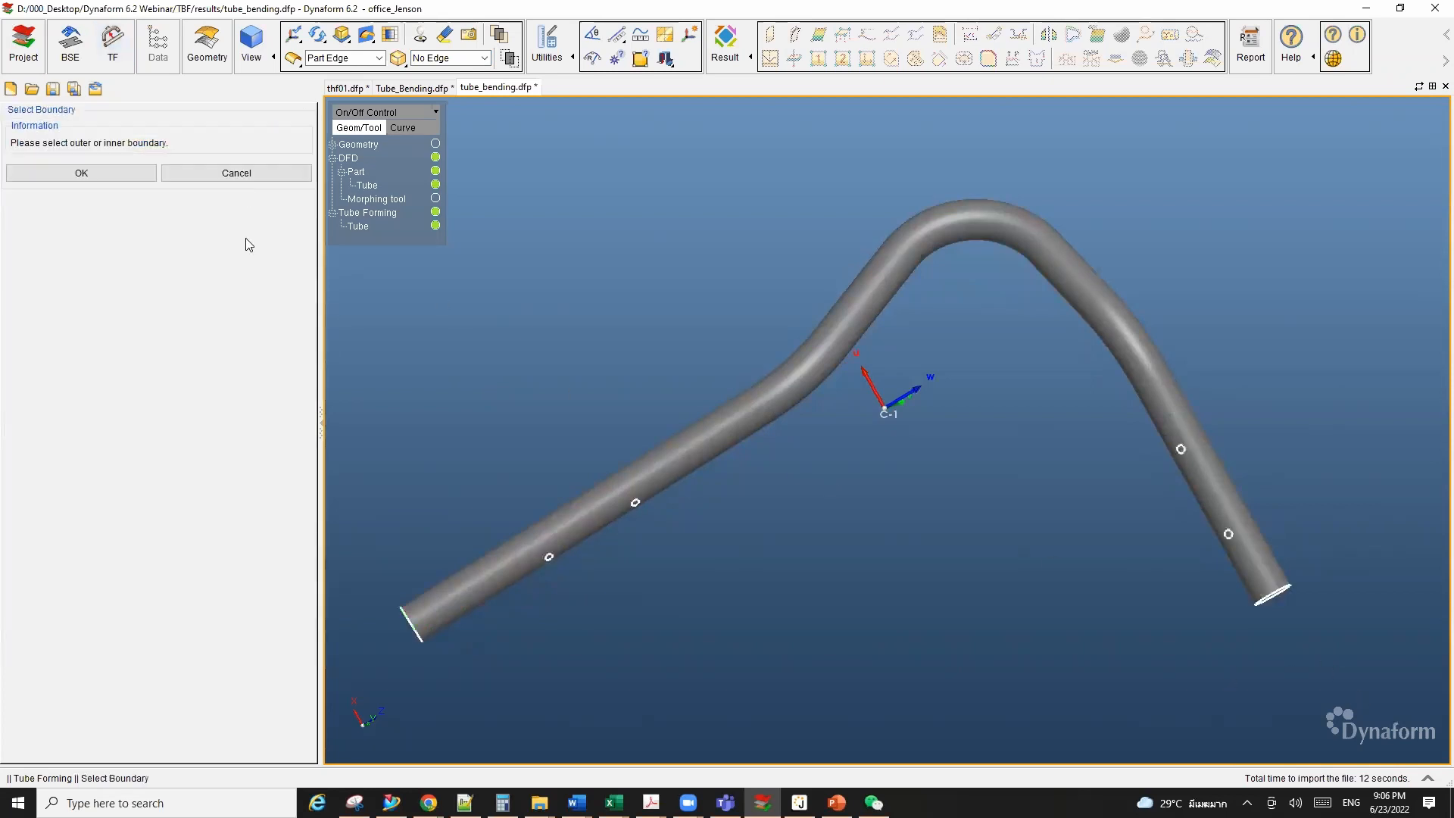
pyautogui.click(117, 173)
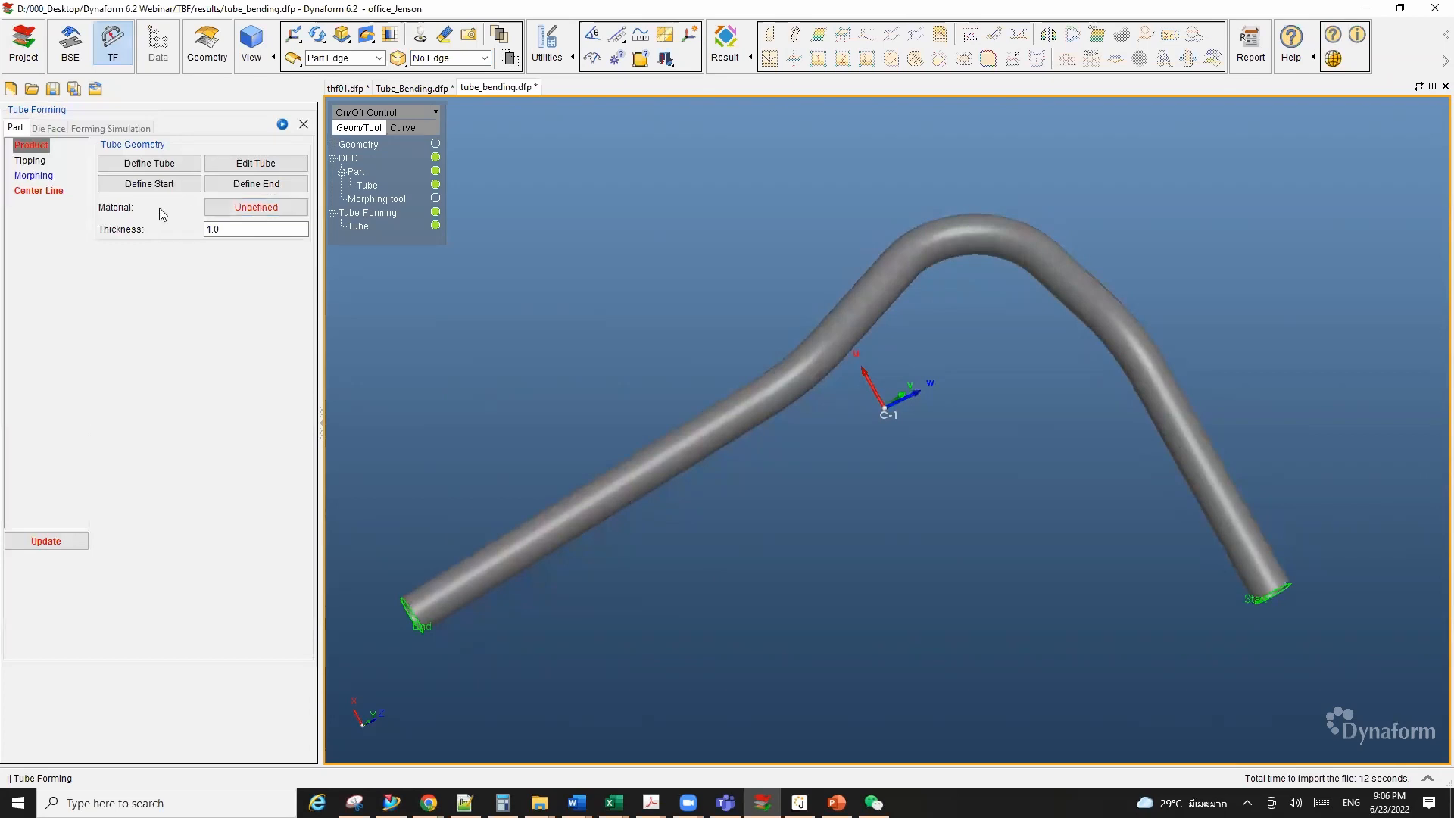
# Step: Assign DP780 (Barlat's 89) steel from the United States material library to the tube and set its thickness to 1.2
pyautogui.click(274, 212)
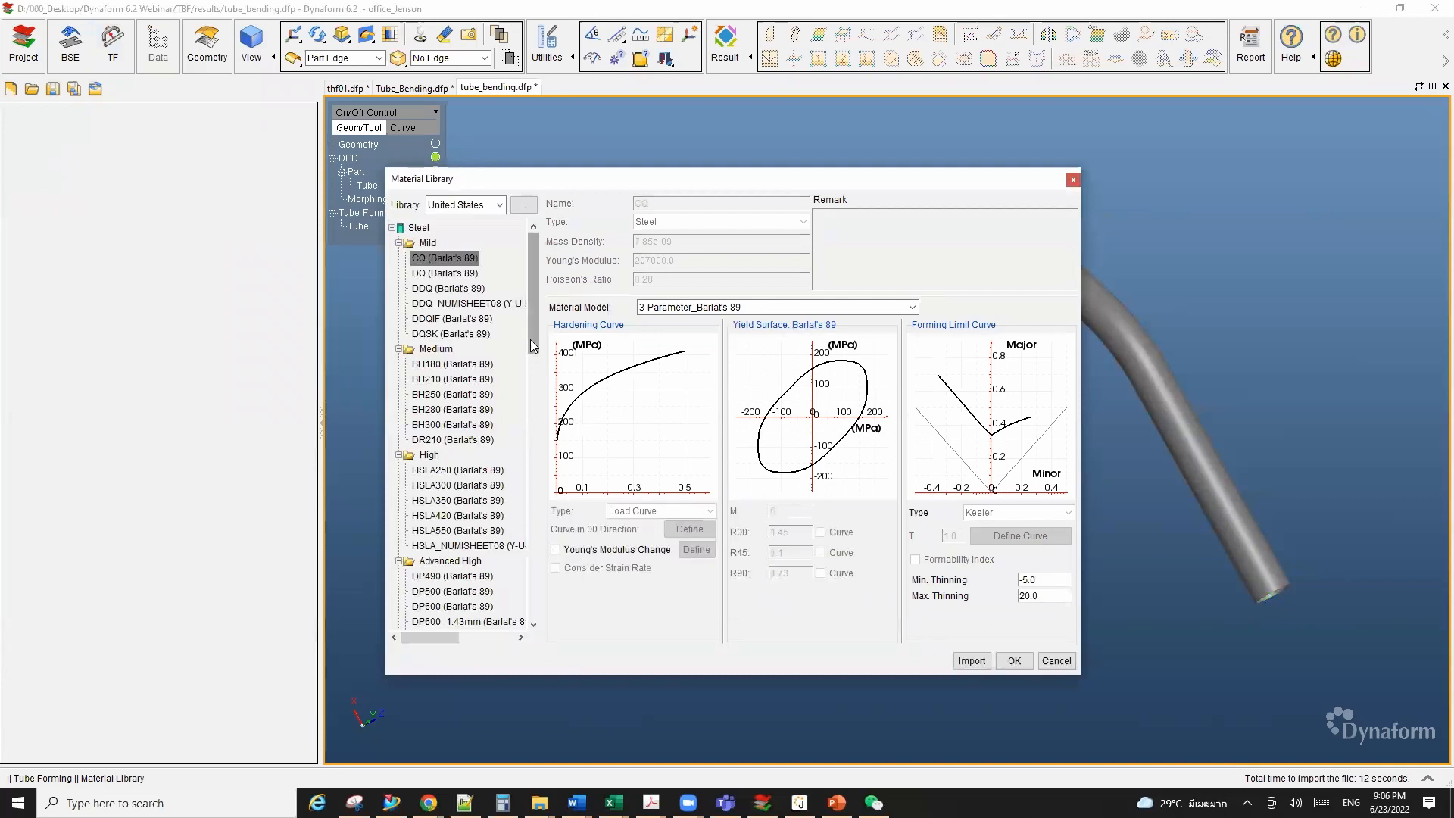
pyautogui.moveTo(533, 346); pyautogui.dragTo(537, 387)
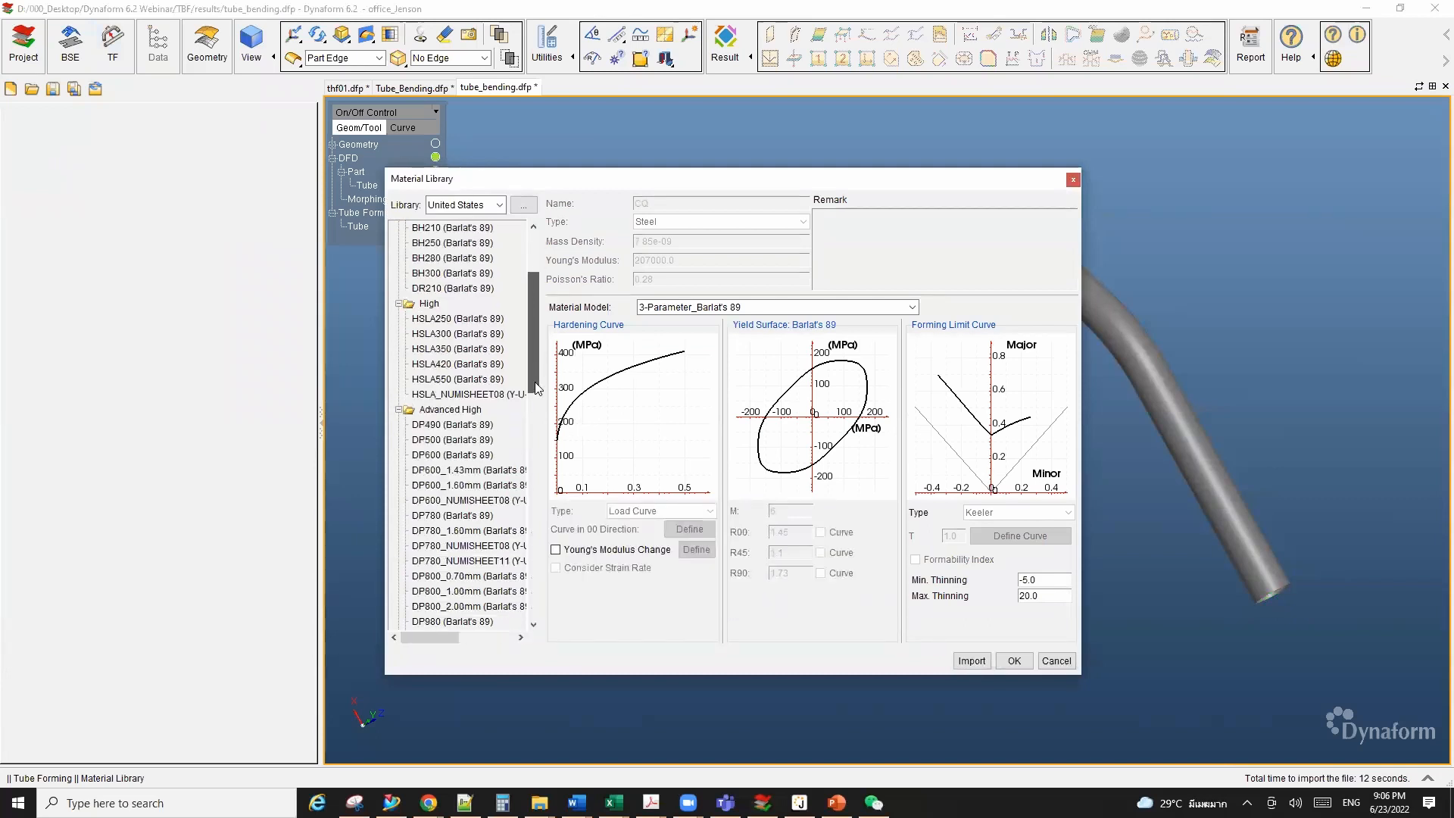
pyautogui.click(465, 520)
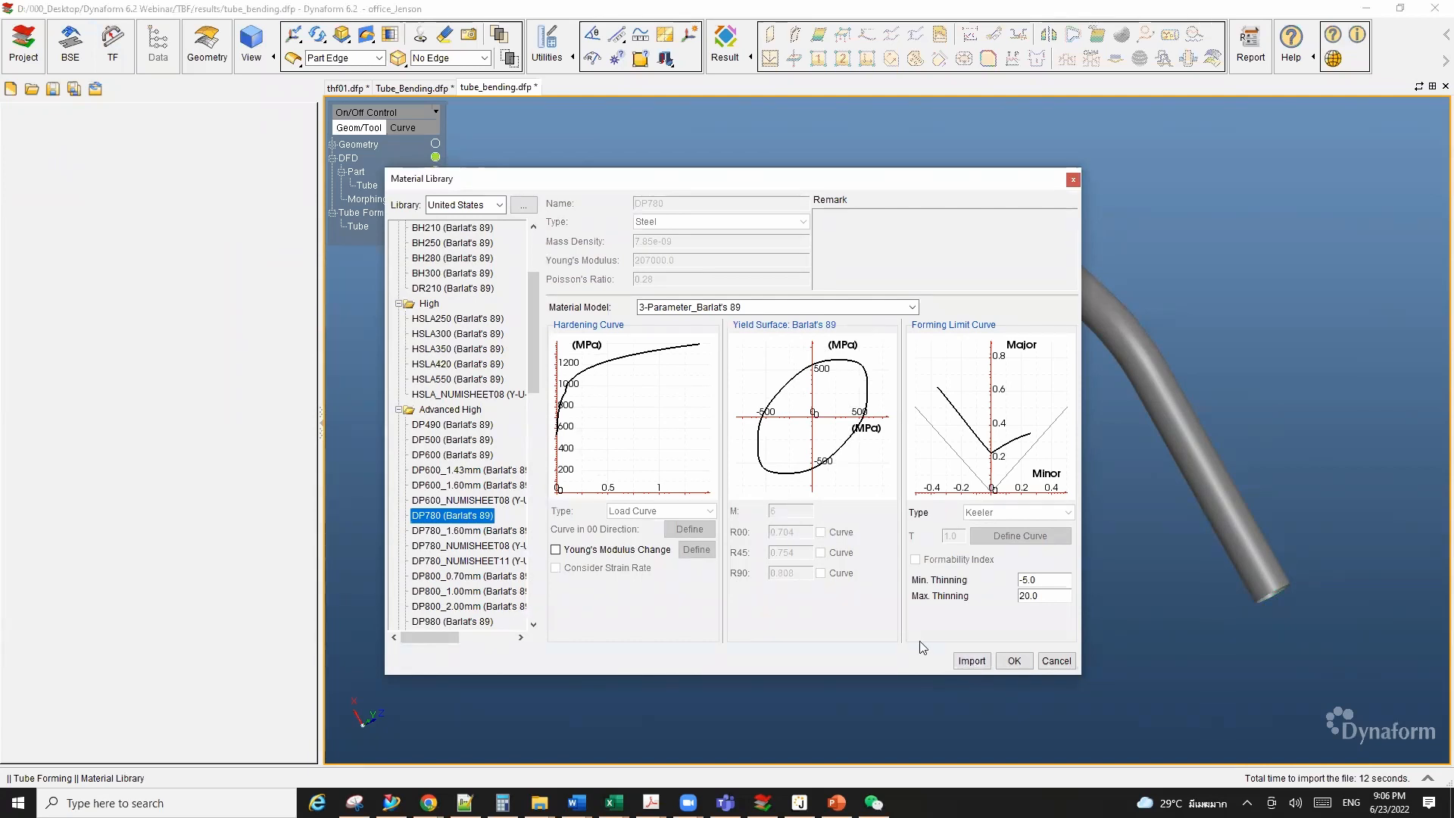
pyautogui.click(1014, 662)
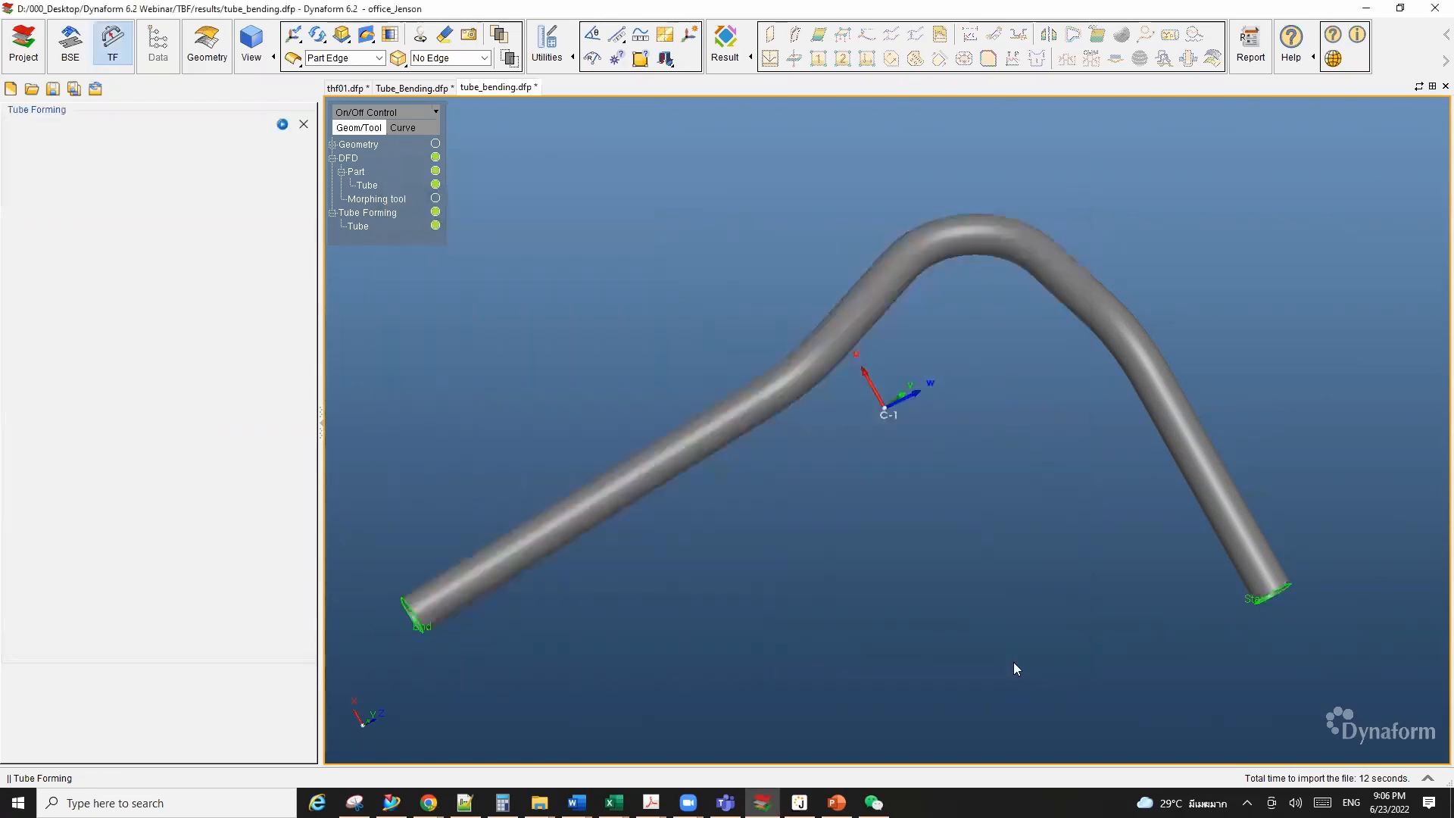
pyautogui.click(241, 230)
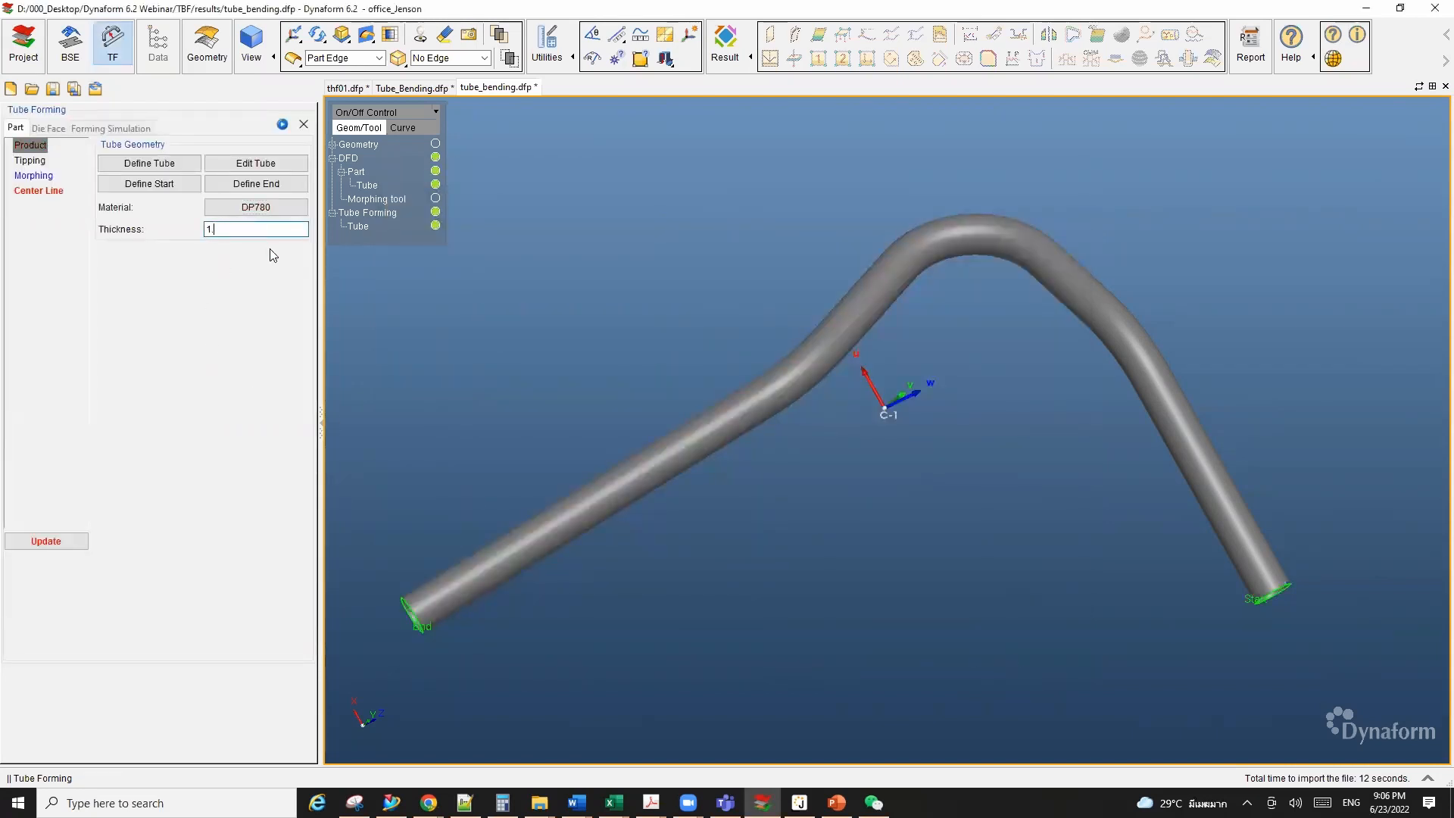
pyautogui.write('.2')
# Step: Tip the tube automatically to its minimum depth
pyautogui.click(32, 161)
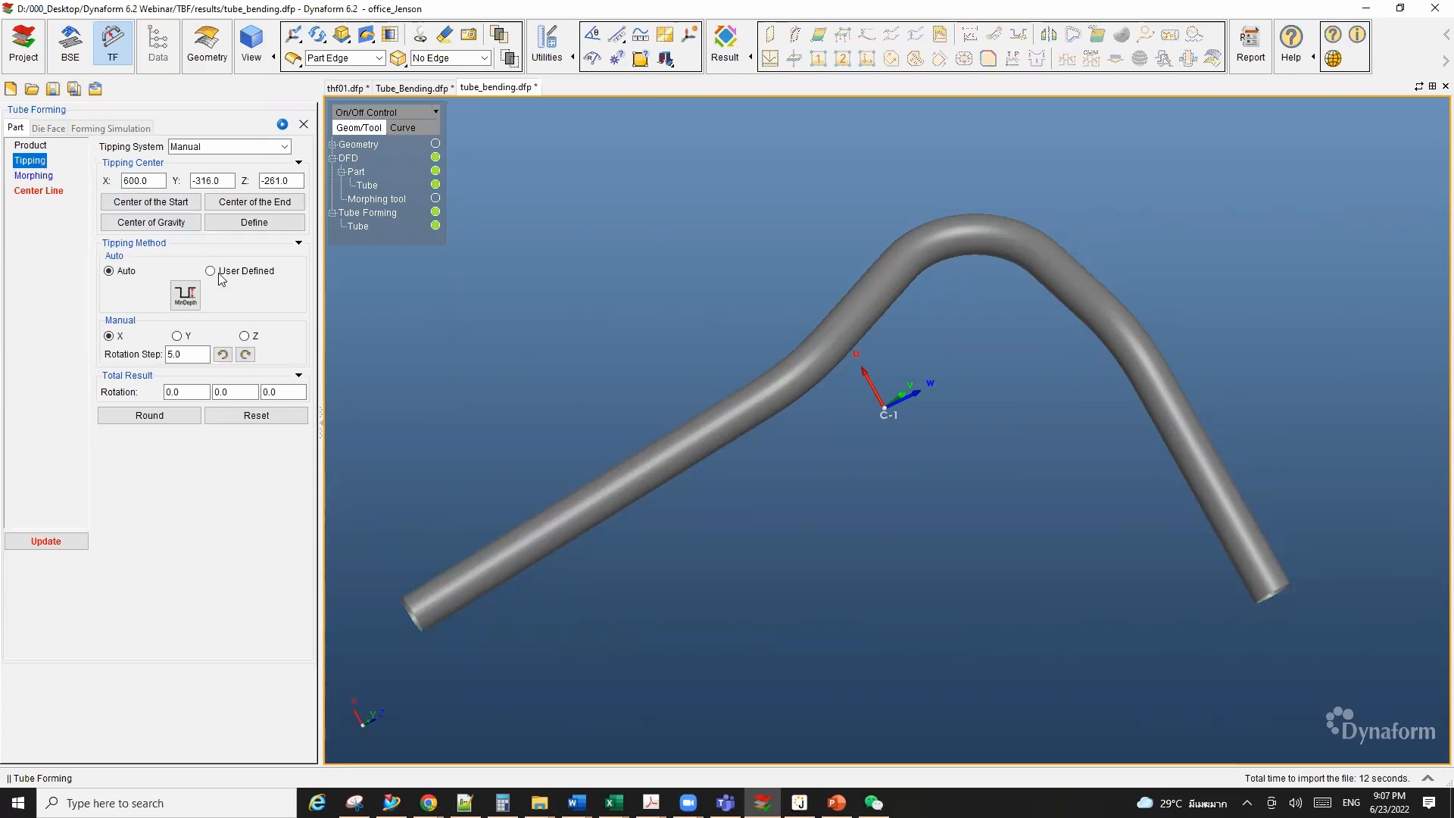
pyautogui.moveTo(756, 391); pyautogui.dragTo(789, 408, button='middle')
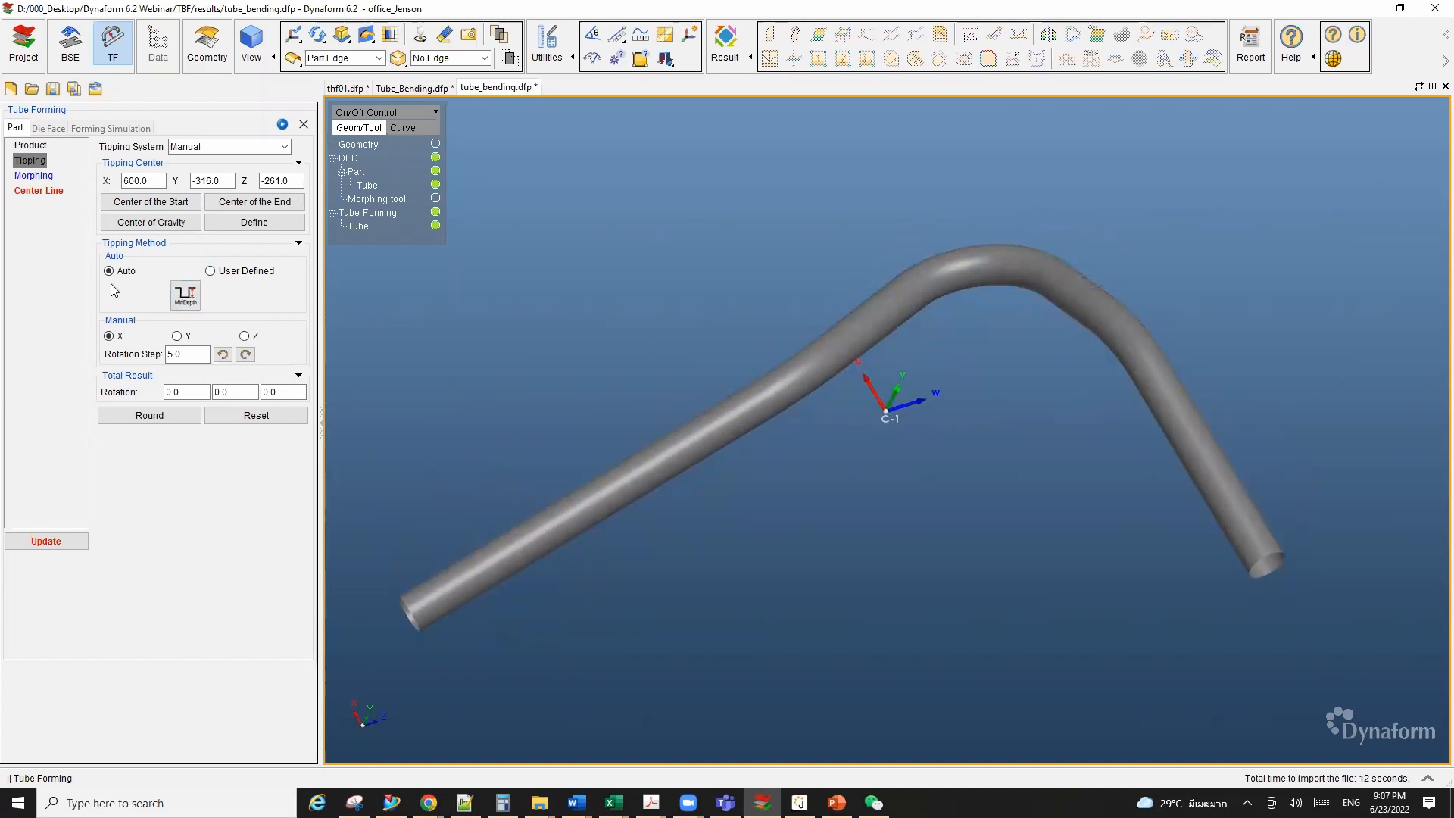
pyautogui.click(189, 296)
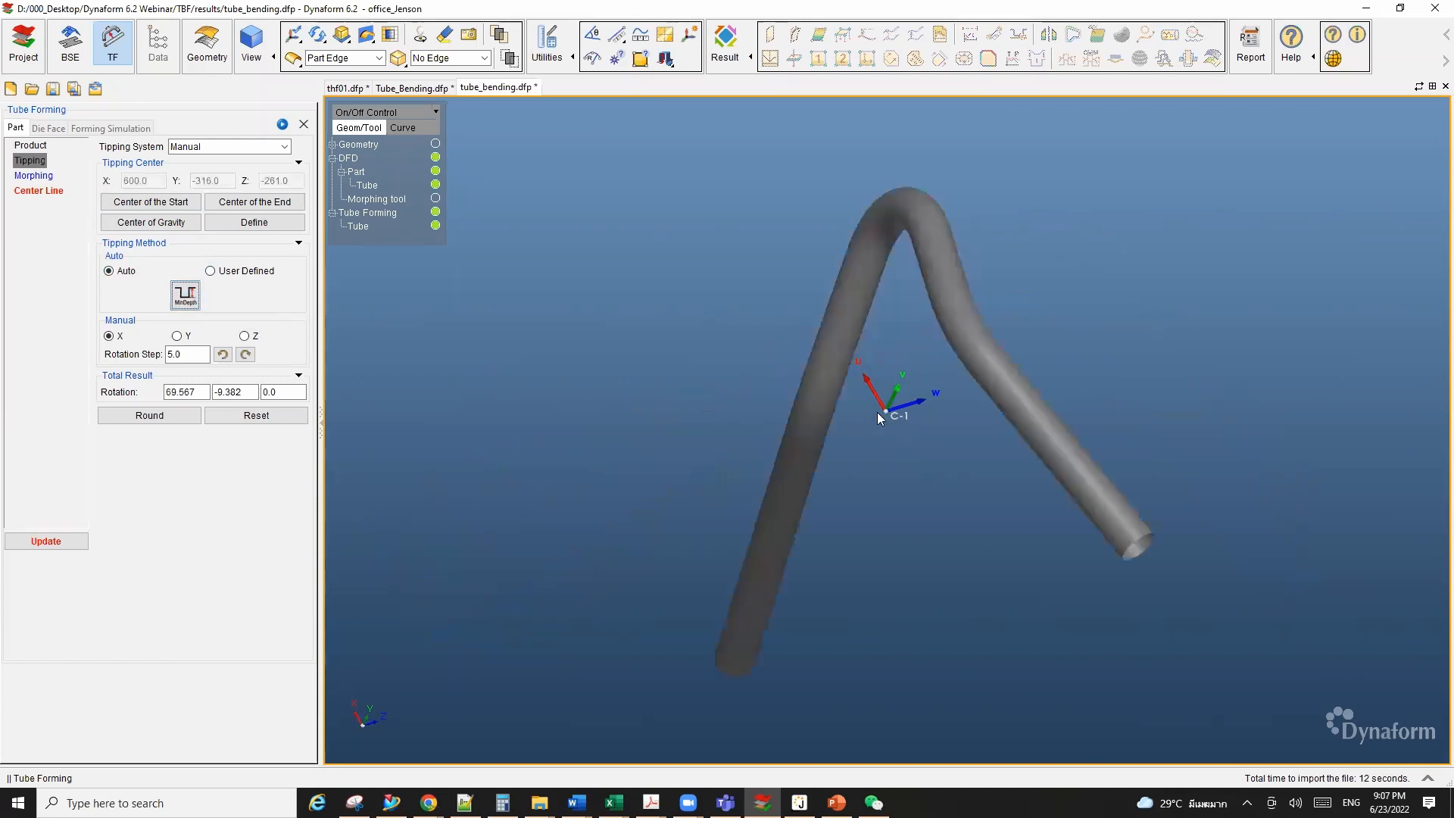
pyautogui.keyDown('ctrl'); pyautogui.moveTo(950, 208); pyautogui.dragTo(929, 276); pyautogui.keyUp('ctrl')
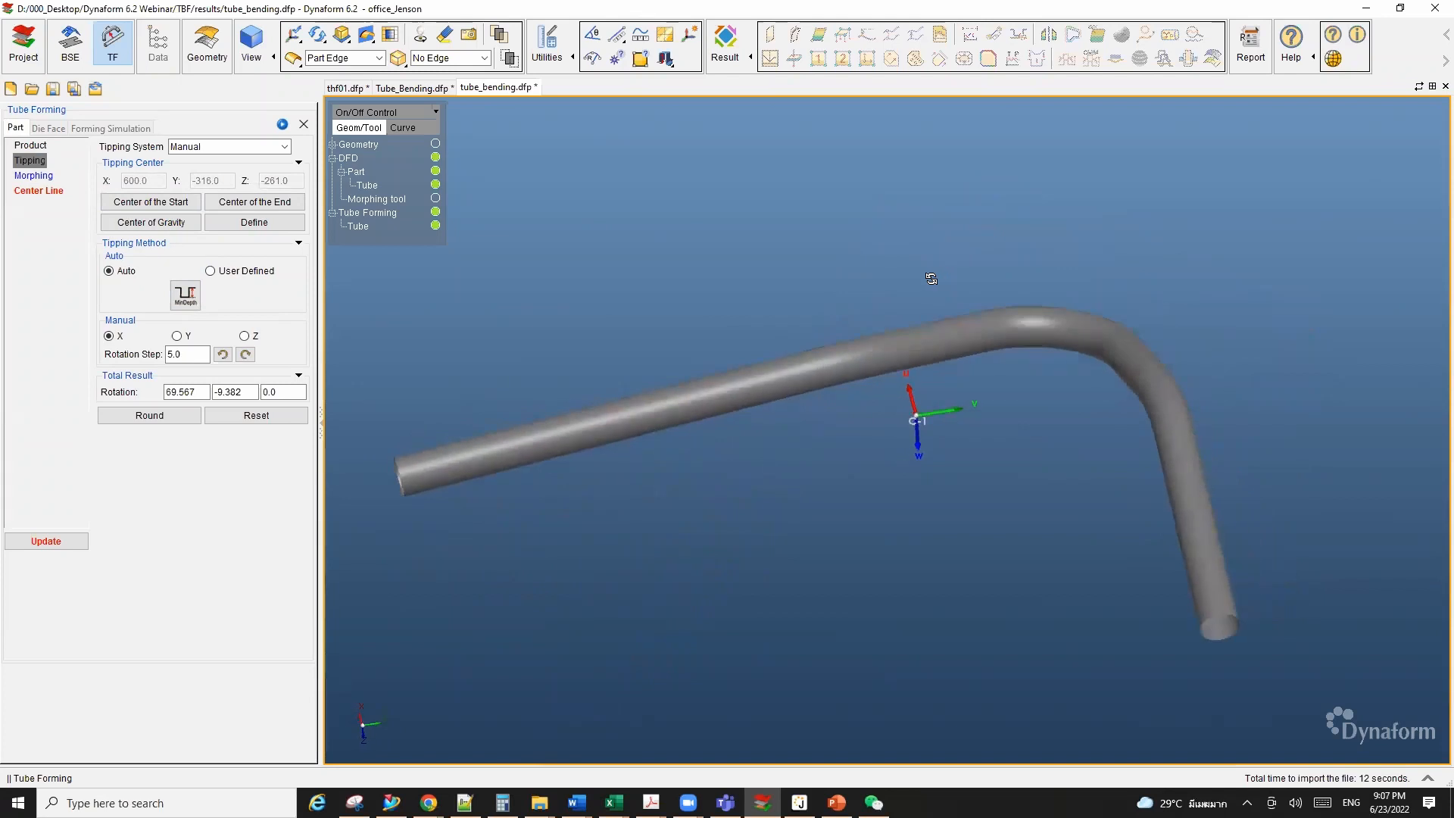
# Step: Fill the small holes along the tube's two legs with the Fill Hole morphing type
pyautogui.click(33, 175)
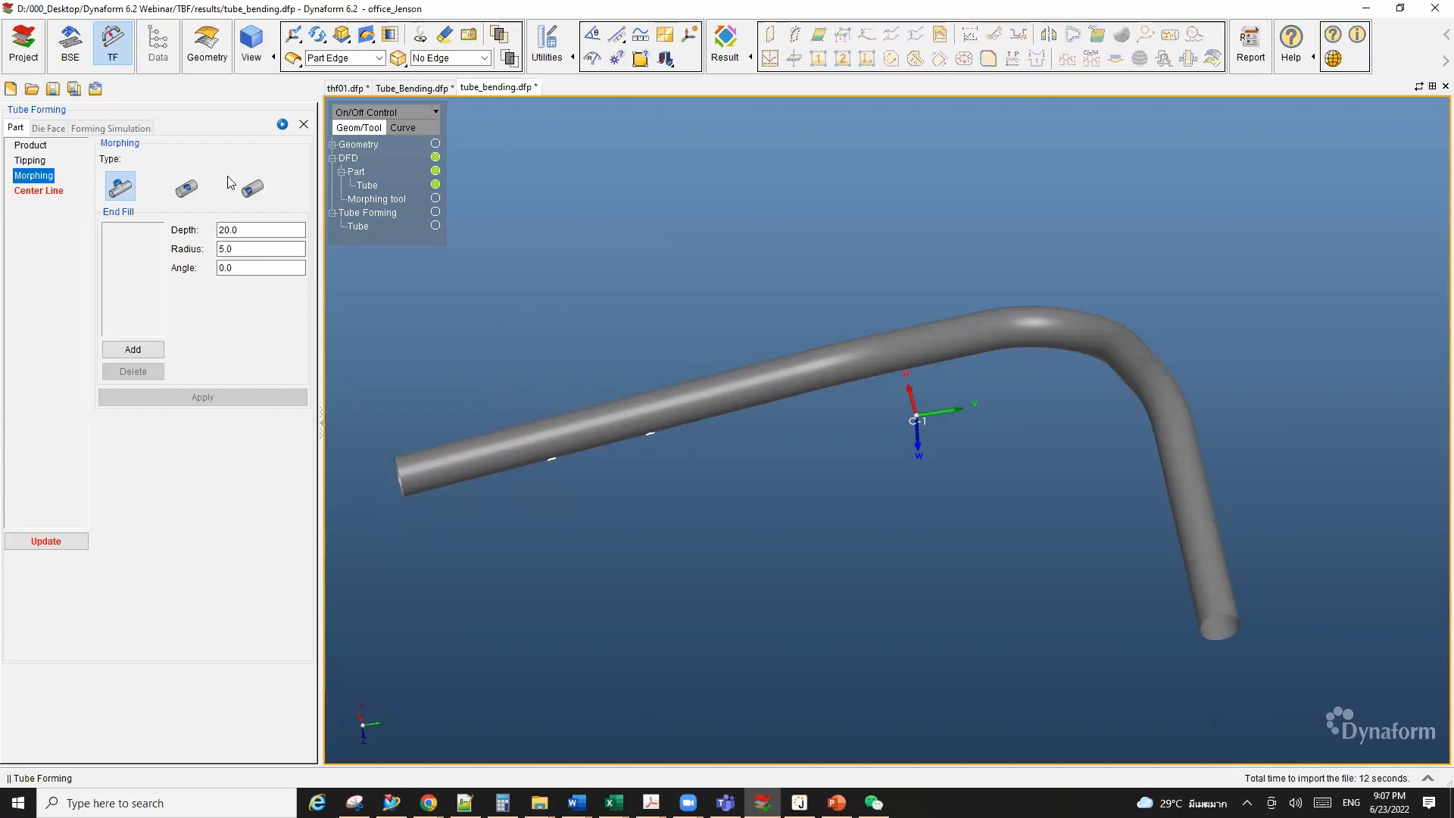
pyautogui.keyDown('ctrl'); pyautogui.moveTo(831, 397); pyautogui.dragTo(877, 296); pyautogui.keyUp('ctrl')
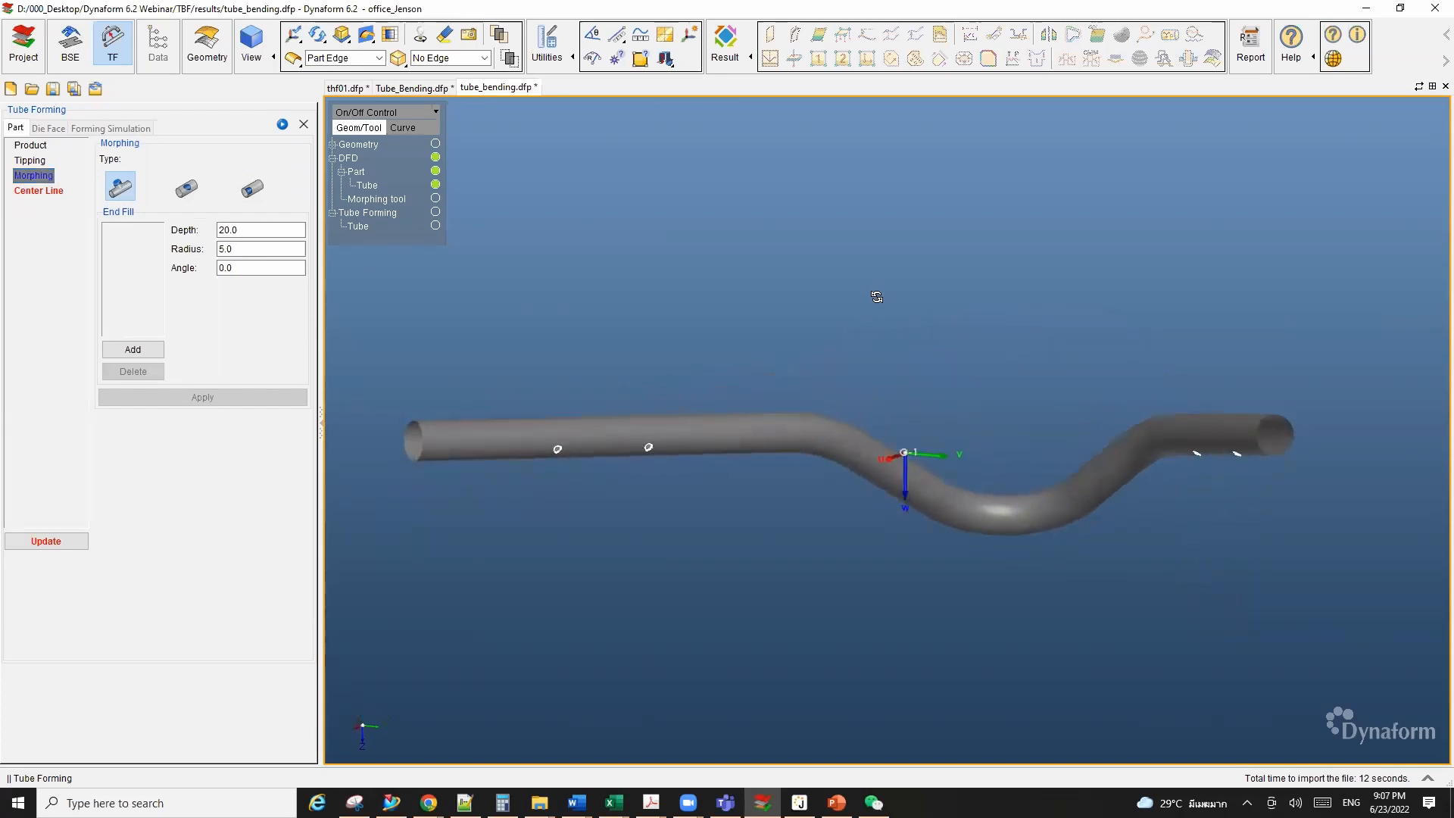
pyautogui.scroll(2, 667, 449)
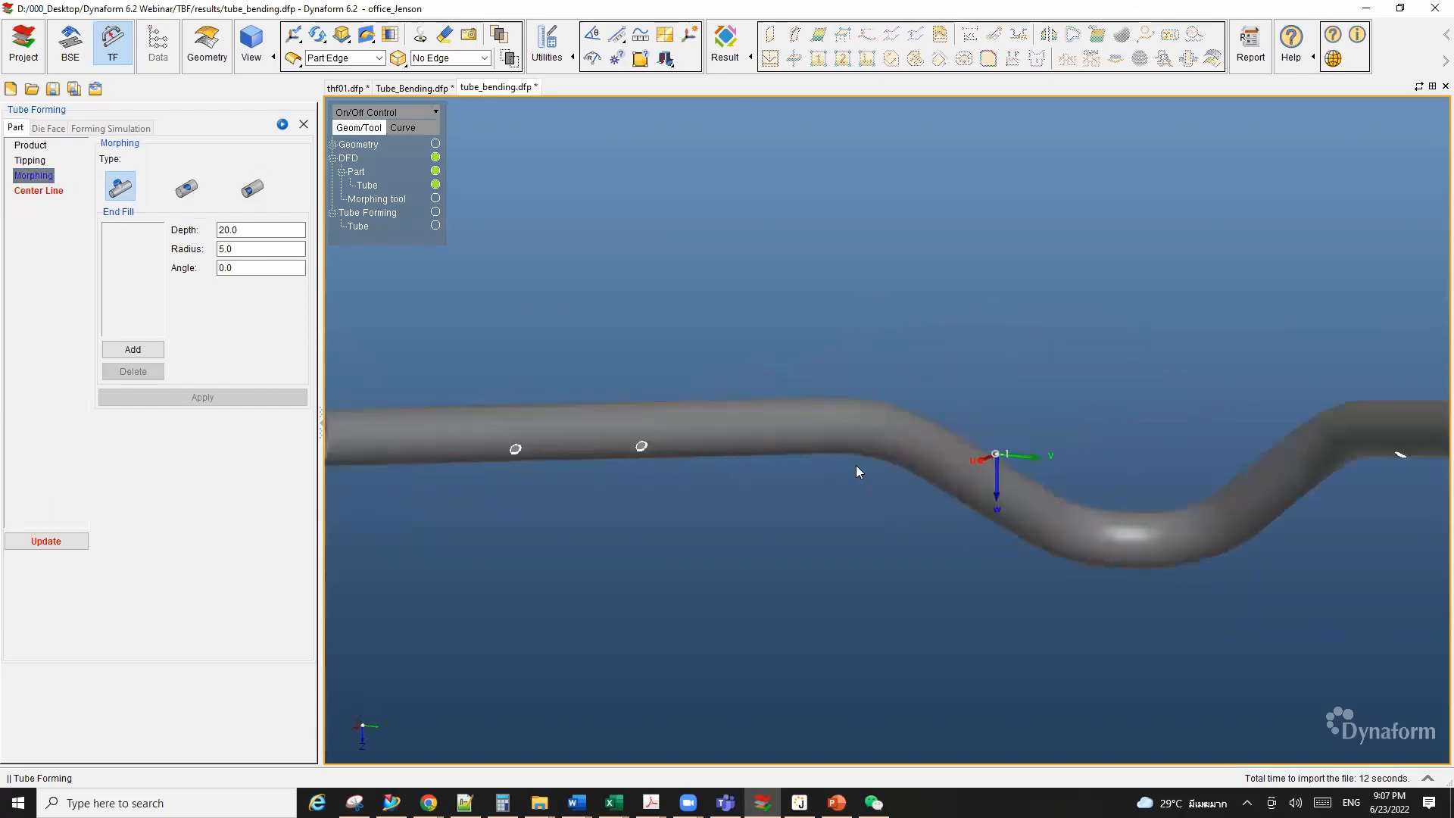
pyautogui.keyDown('ctrl'); pyautogui.moveTo(856, 463); pyautogui.dragTo(789, 462, button='middle'); pyautogui.keyUp('ctrl')
pyautogui.keyDown('ctrl'); pyautogui.moveTo(770, 459); pyautogui.dragTo(793, 445); pyautogui.keyUp('ctrl')
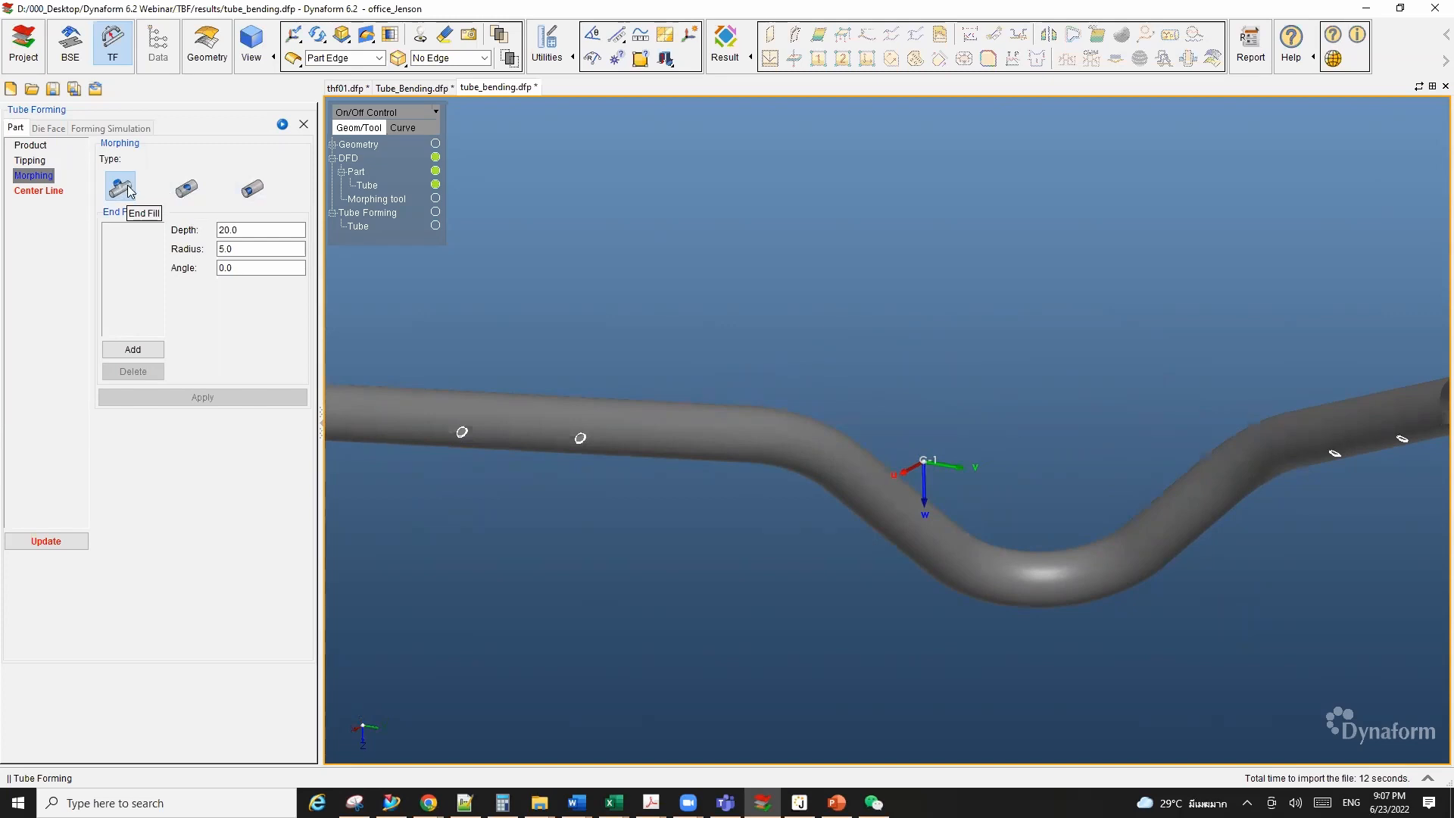
pyautogui.click(184, 198)
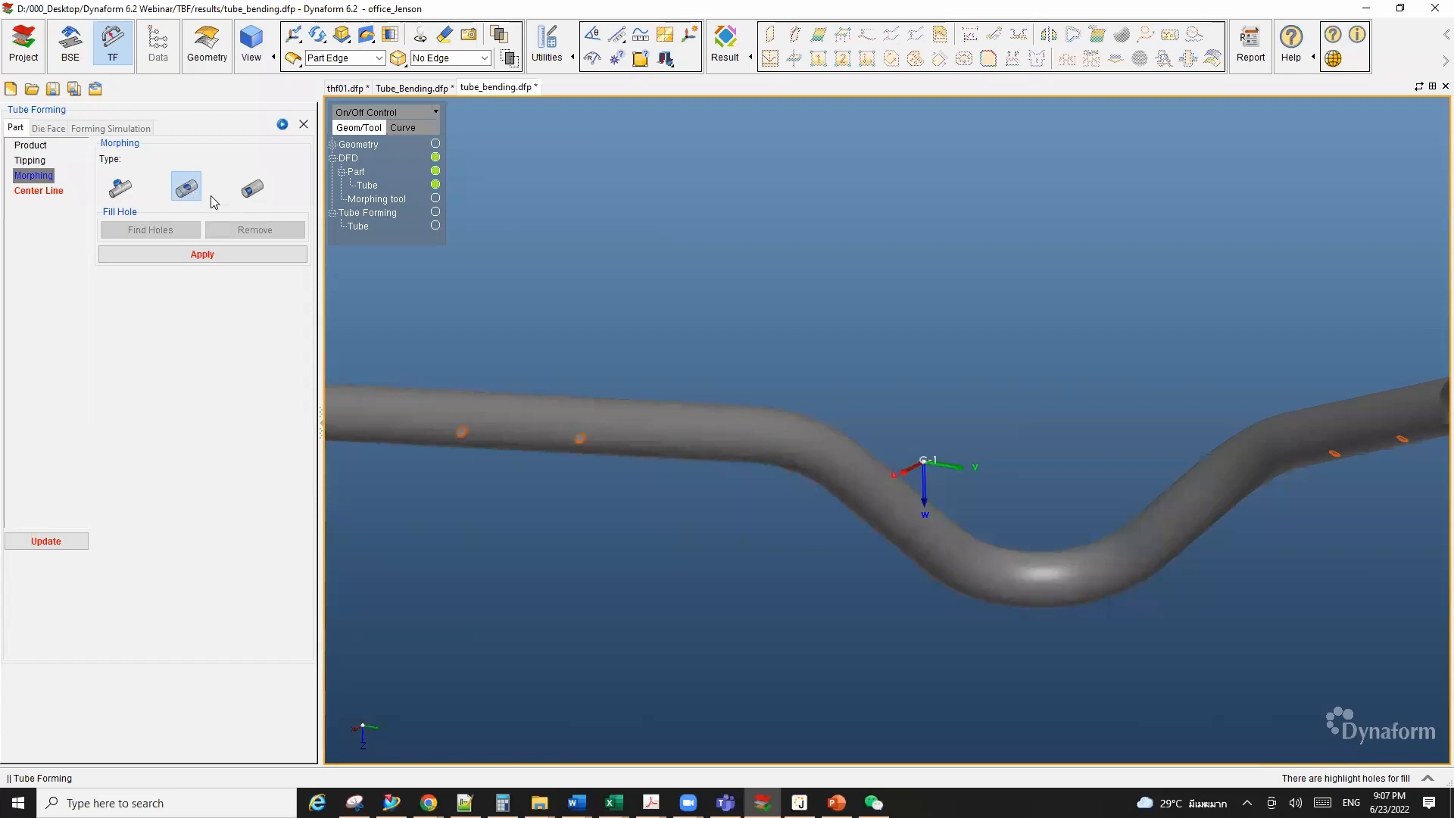
pyautogui.click(224, 255)
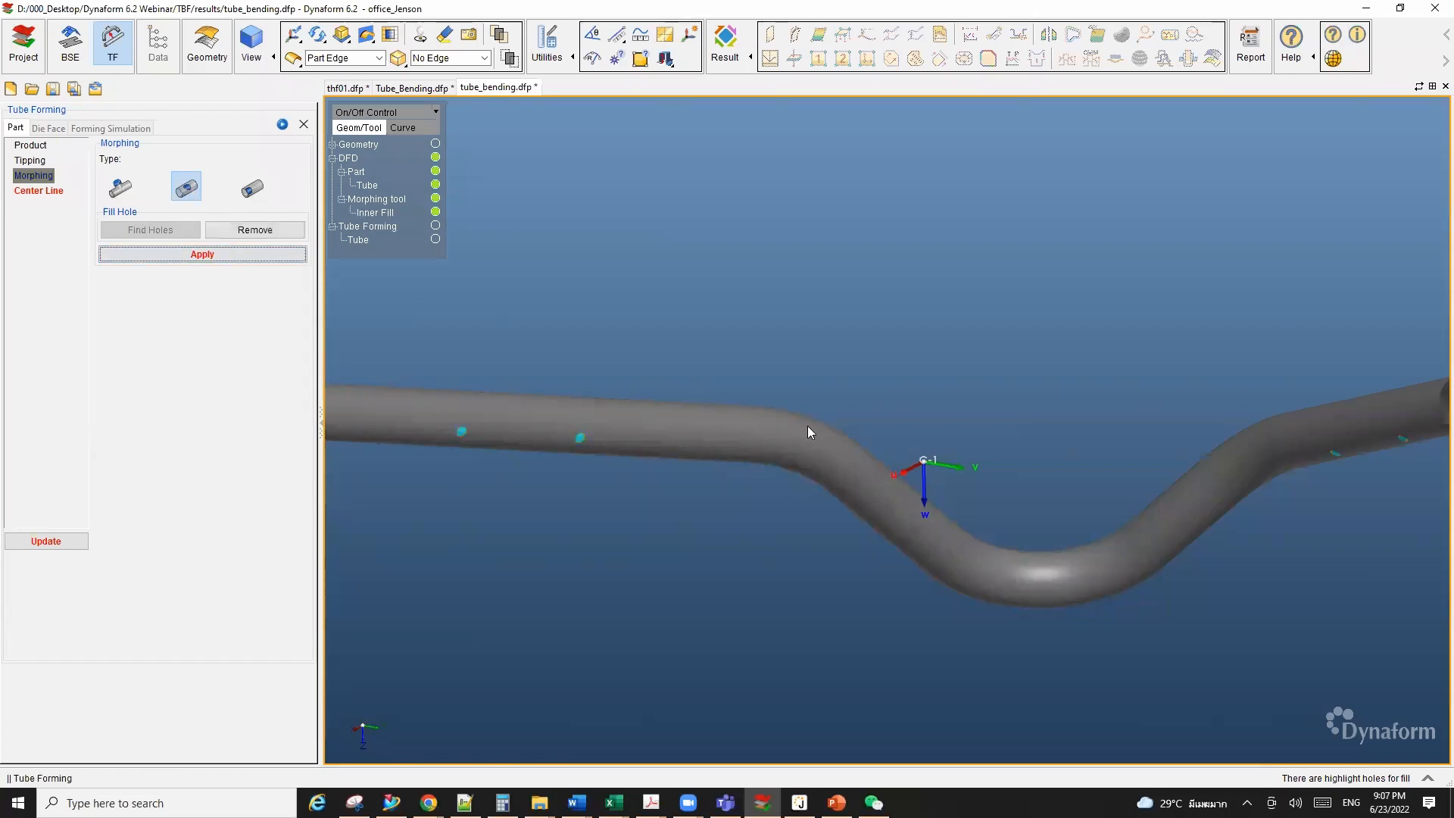
# Step: Calculate the tube's center line from its geometry
pyautogui.scroll(-5, 808, 432)
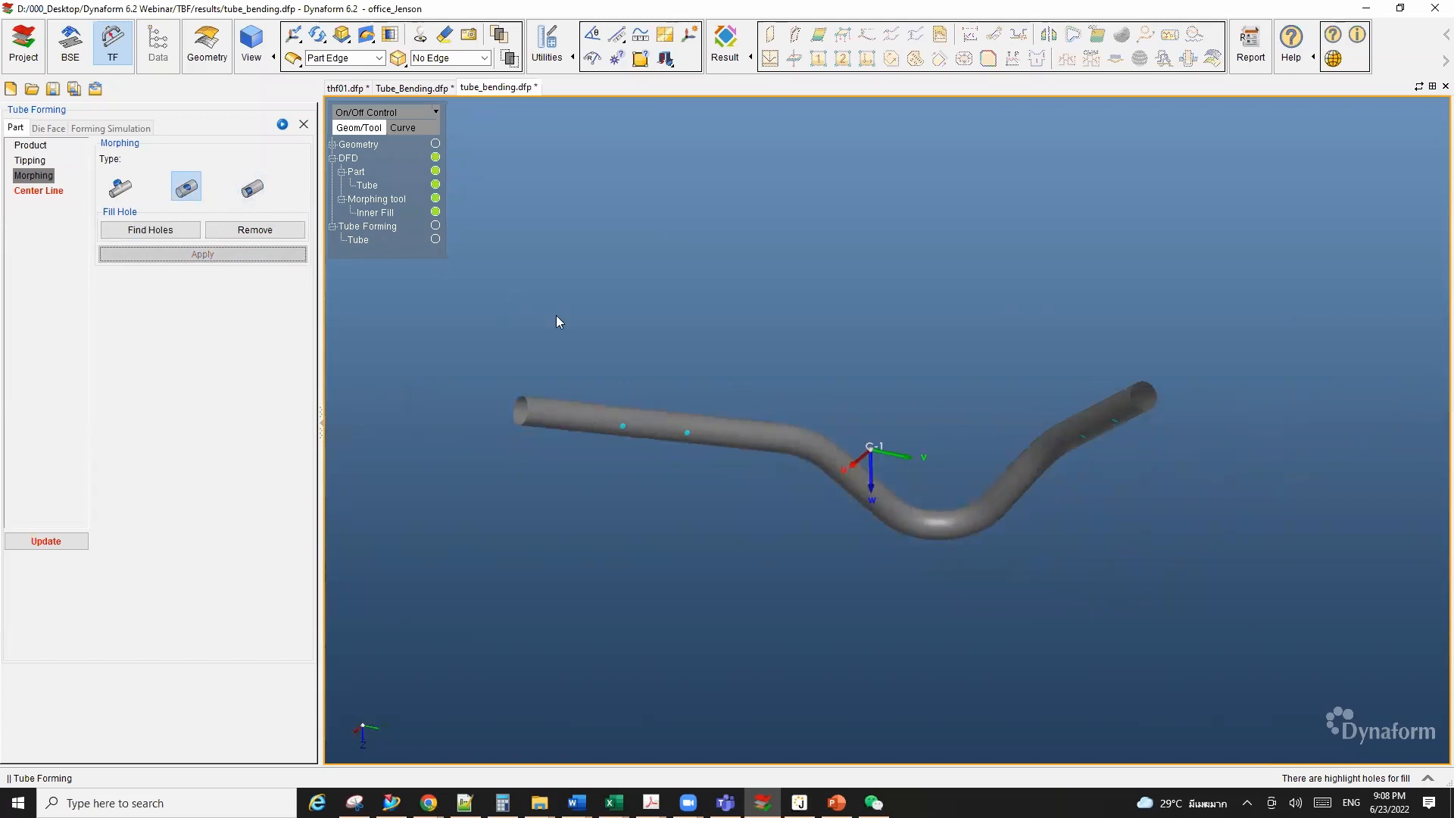
pyautogui.keyDown('ctrl'); pyautogui.moveTo(647, 387); pyautogui.dragTo(665, 448); pyautogui.keyUp('ctrl')
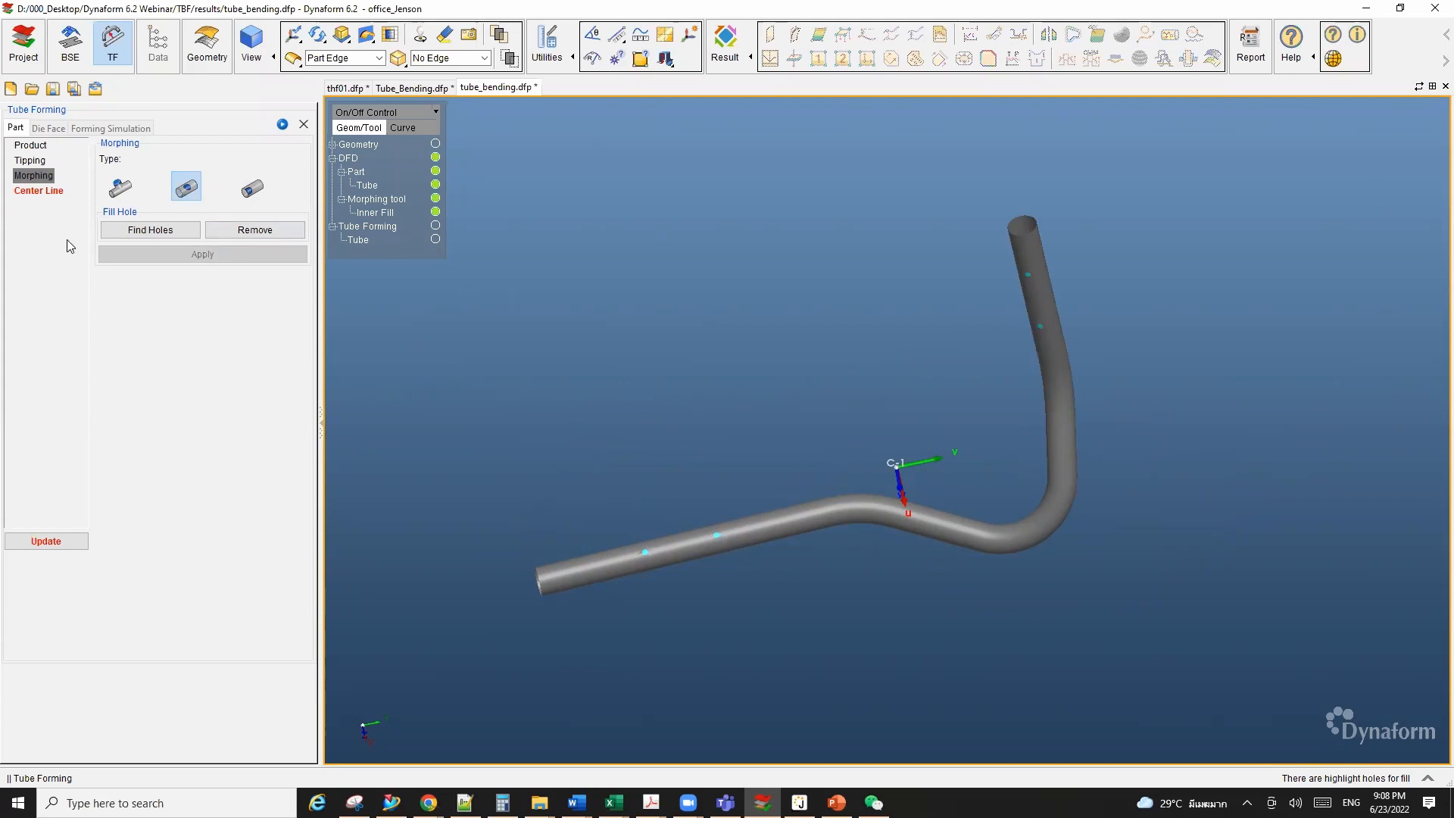
pyautogui.click(40, 193)
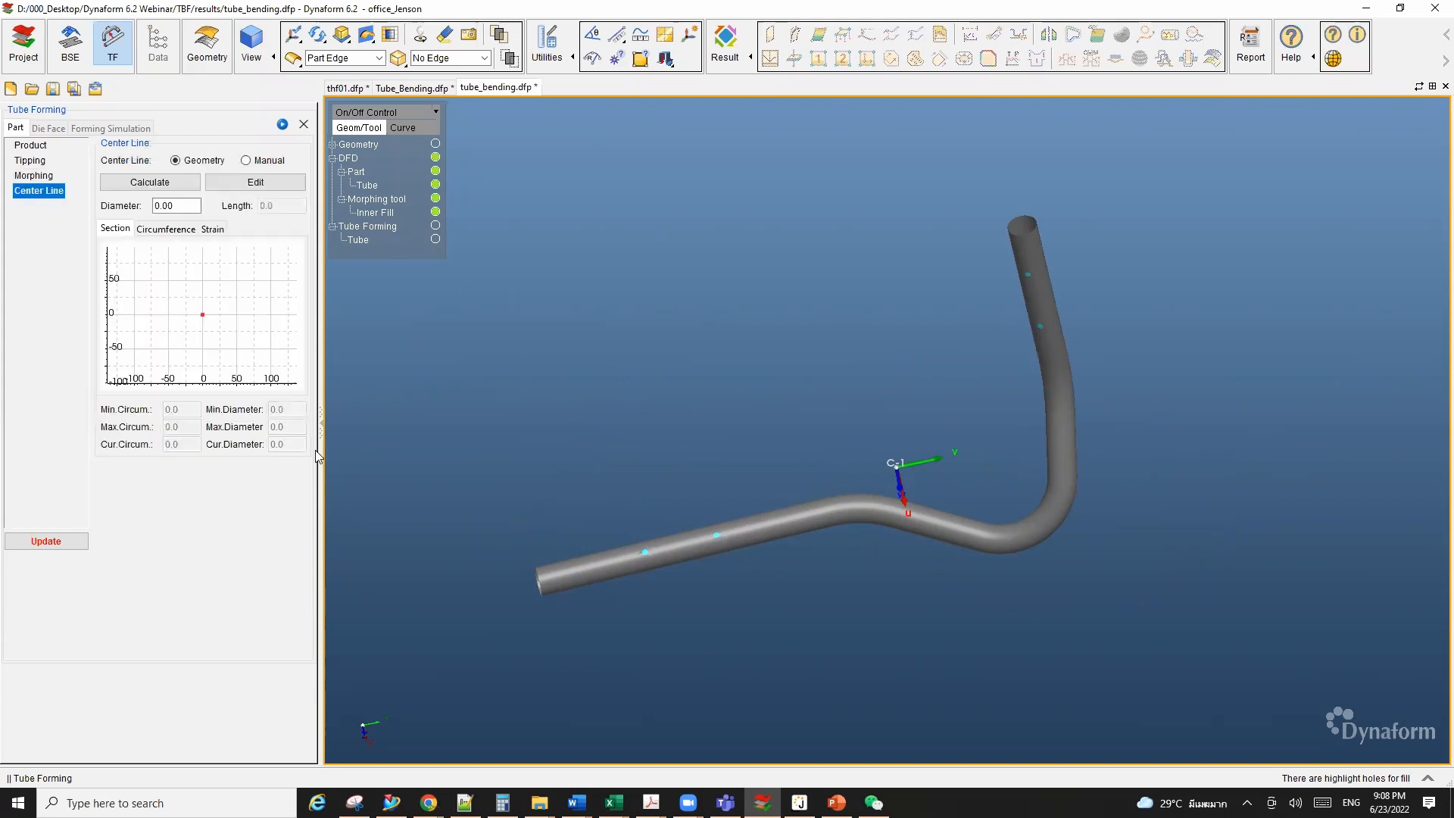
pyautogui.click(166, 206)
pyautogui.click(150, 182)
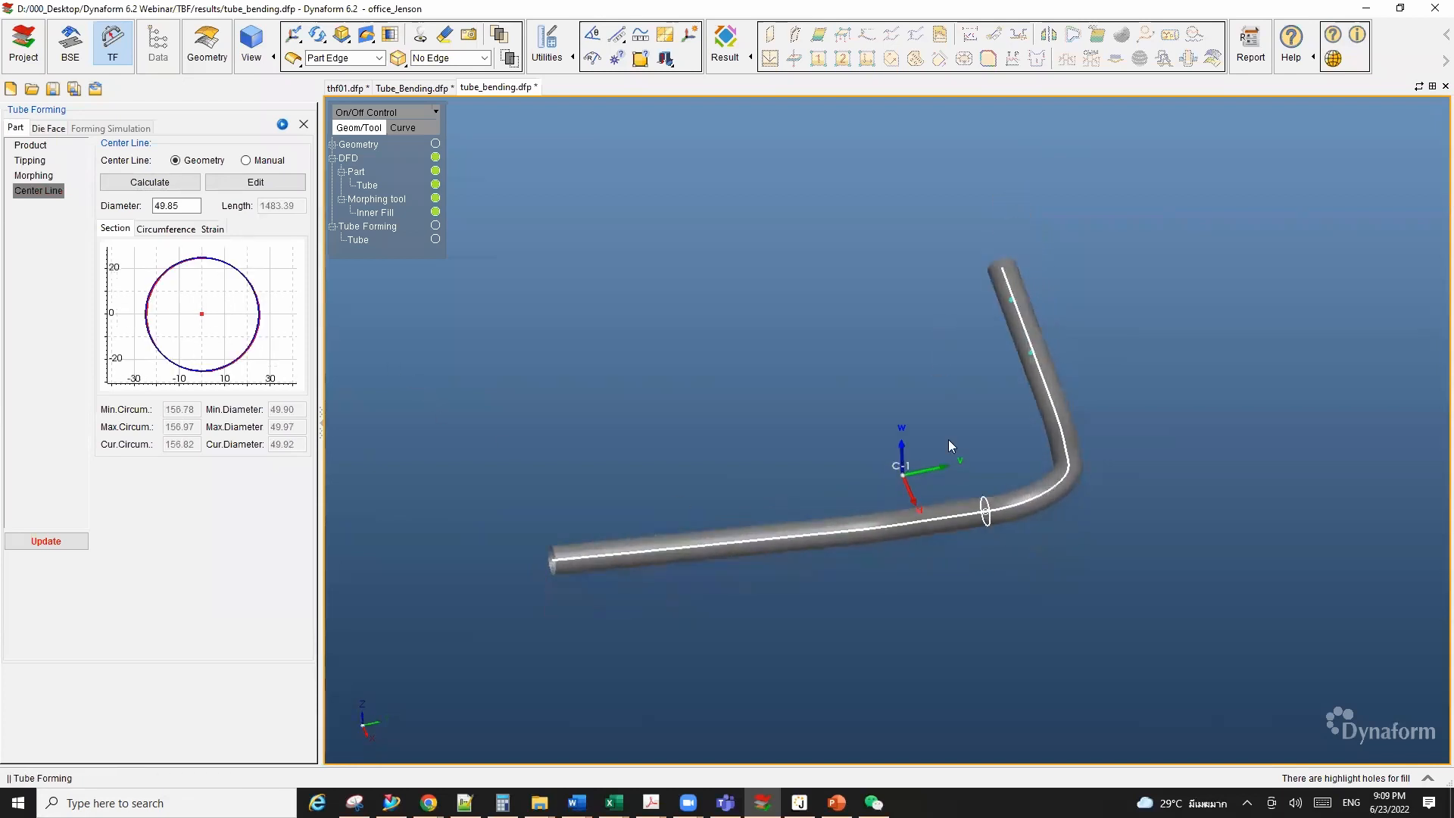
# Step: Move the section marker along the center line to inspect the tube's cross-section at several positions
pyautogui.scroll(2, 979, 452)
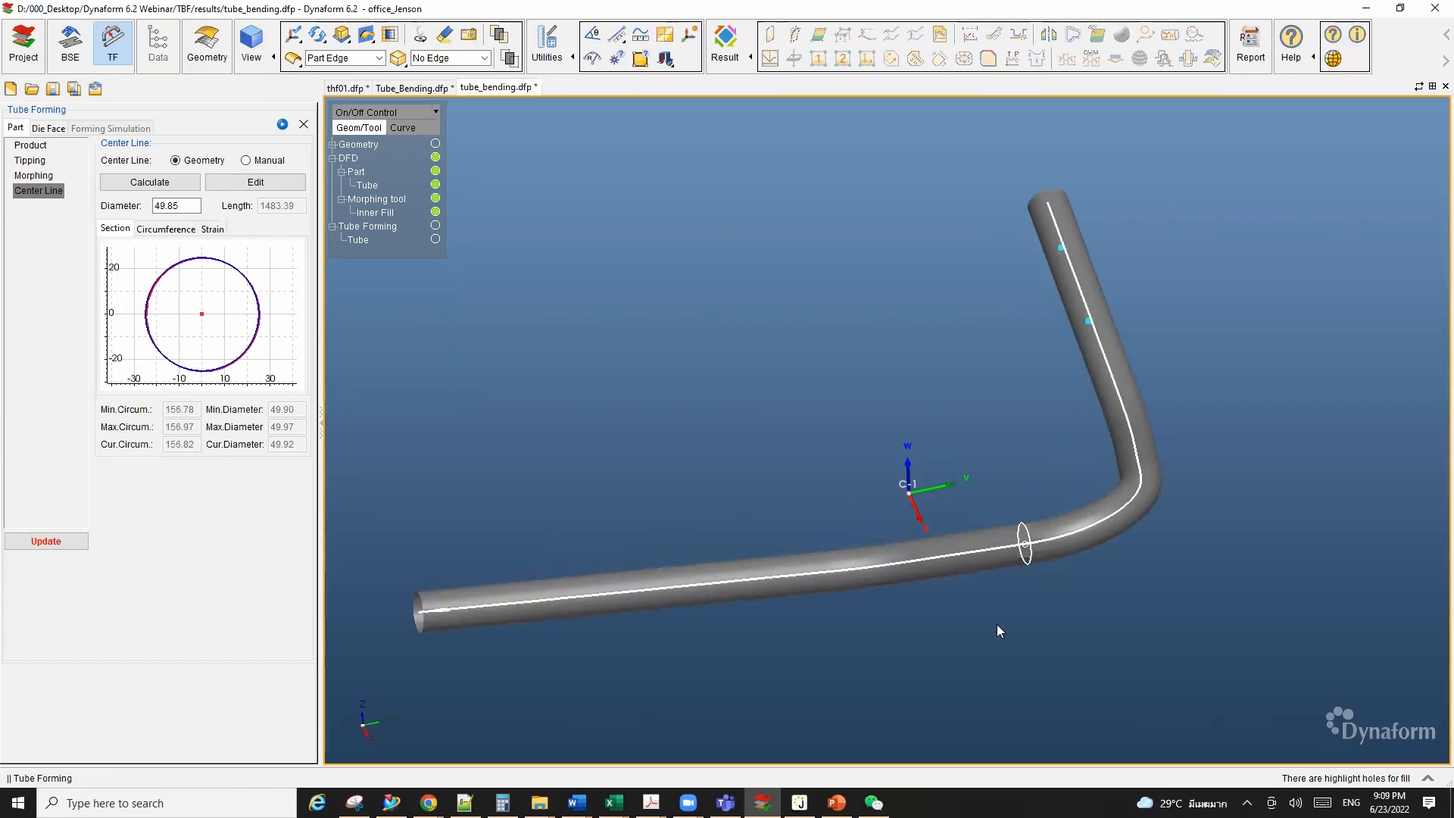
pyautogui.keyDown('ctrl'); pyautogui.moveTo(1028, 531); pyautogui.dragTo(1059, 539); pyautogui.keyUp('ctrl')
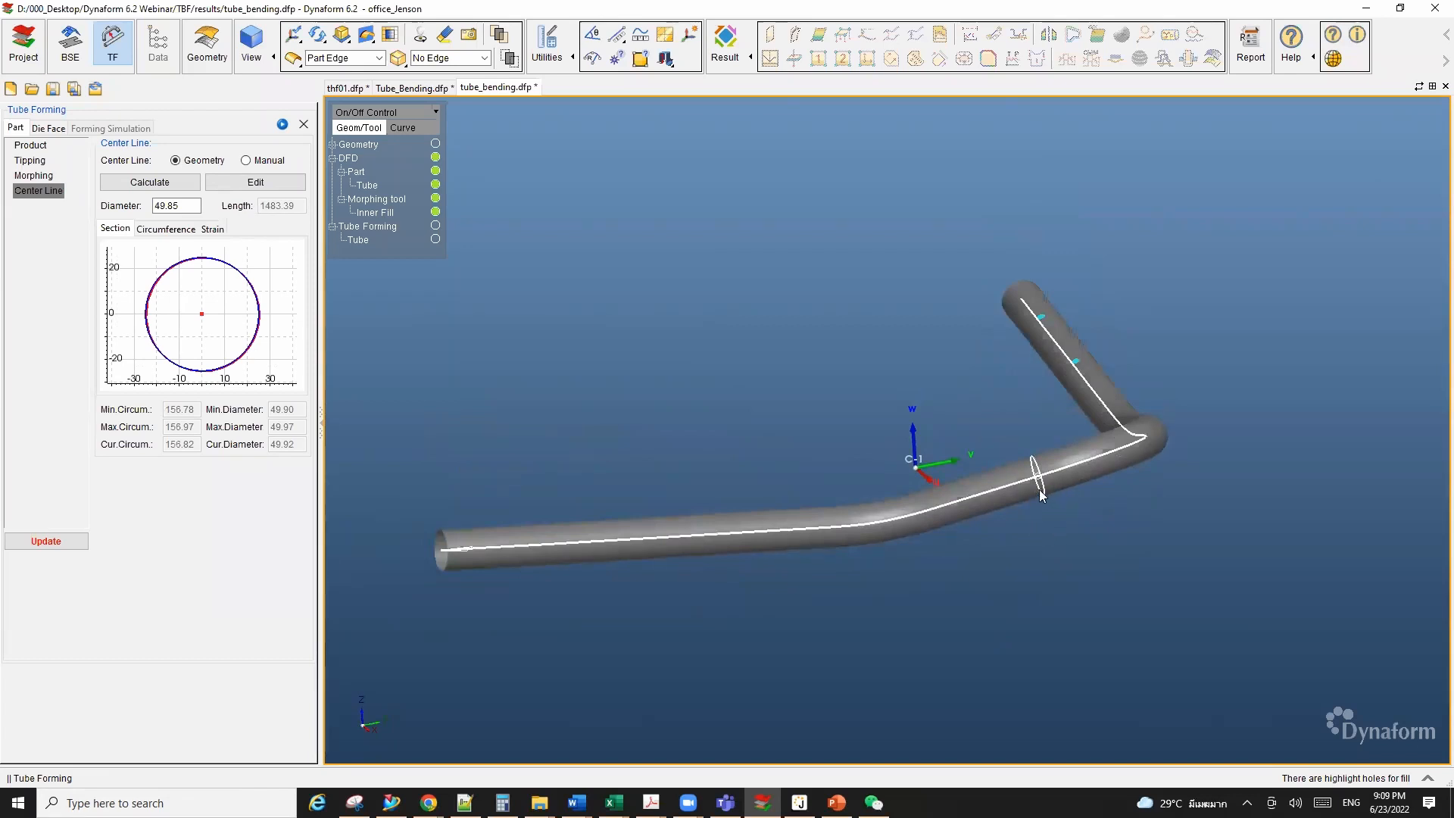
pyautogui.moveTo(1027, 494); pyautogui.dragTo(1061, 466)
pyautogui.moveTo(856, 501); pyautogui.dragTo(890, 521)
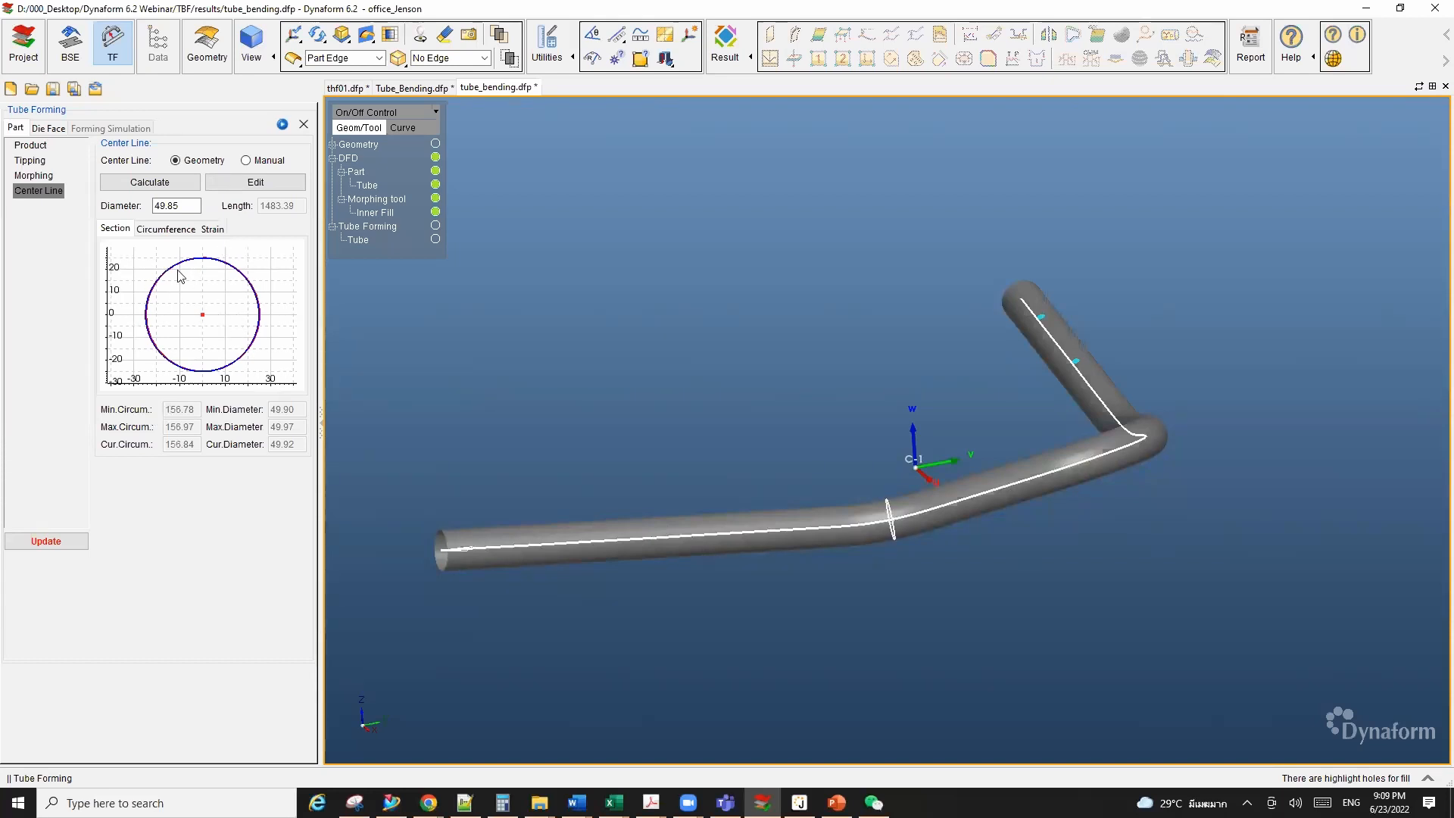
# Step: Review the tube's circumference and strain graphs along the center line
pyautogui.click(172, 231)
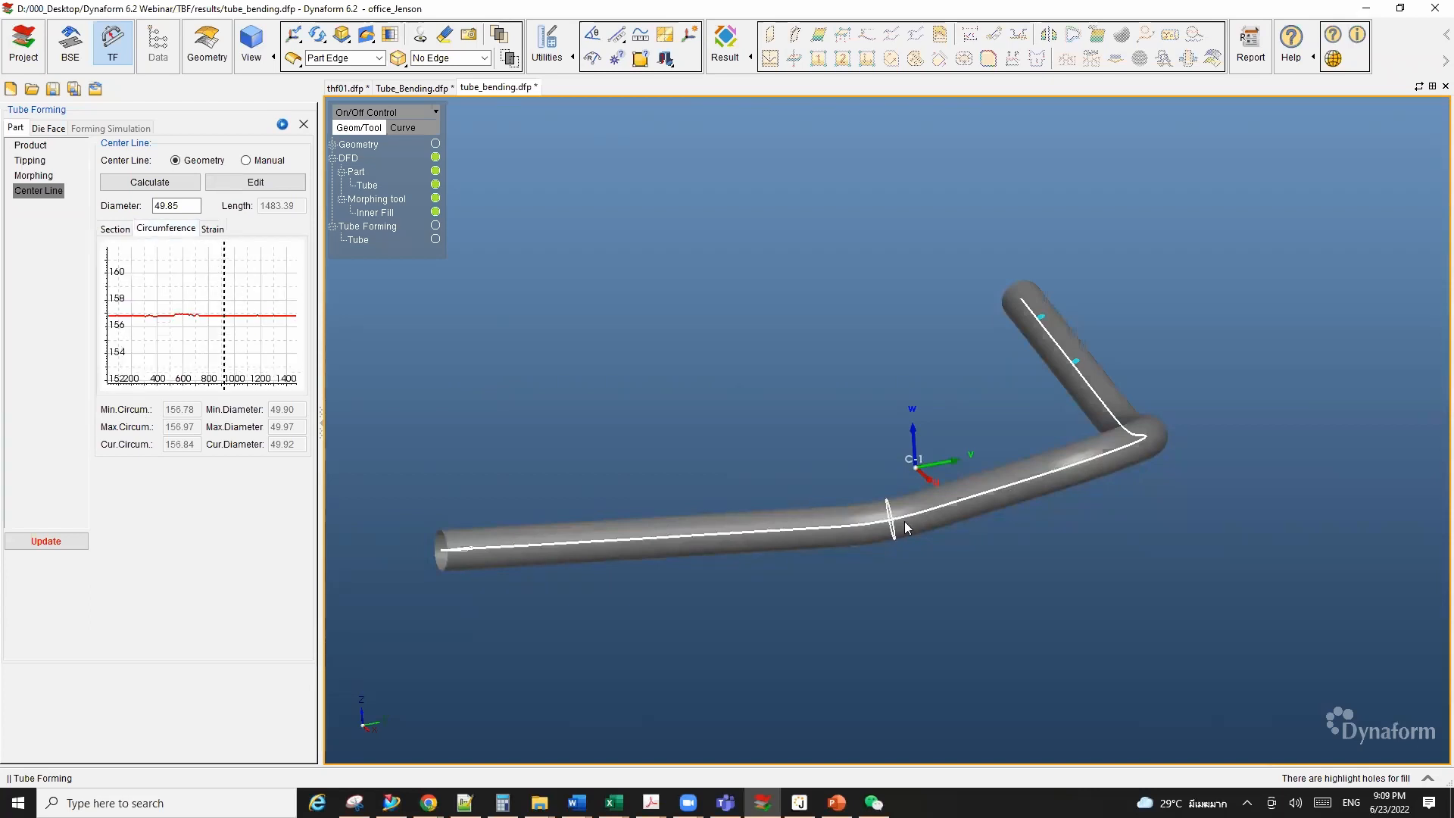
pyautogui.click(212, 229)
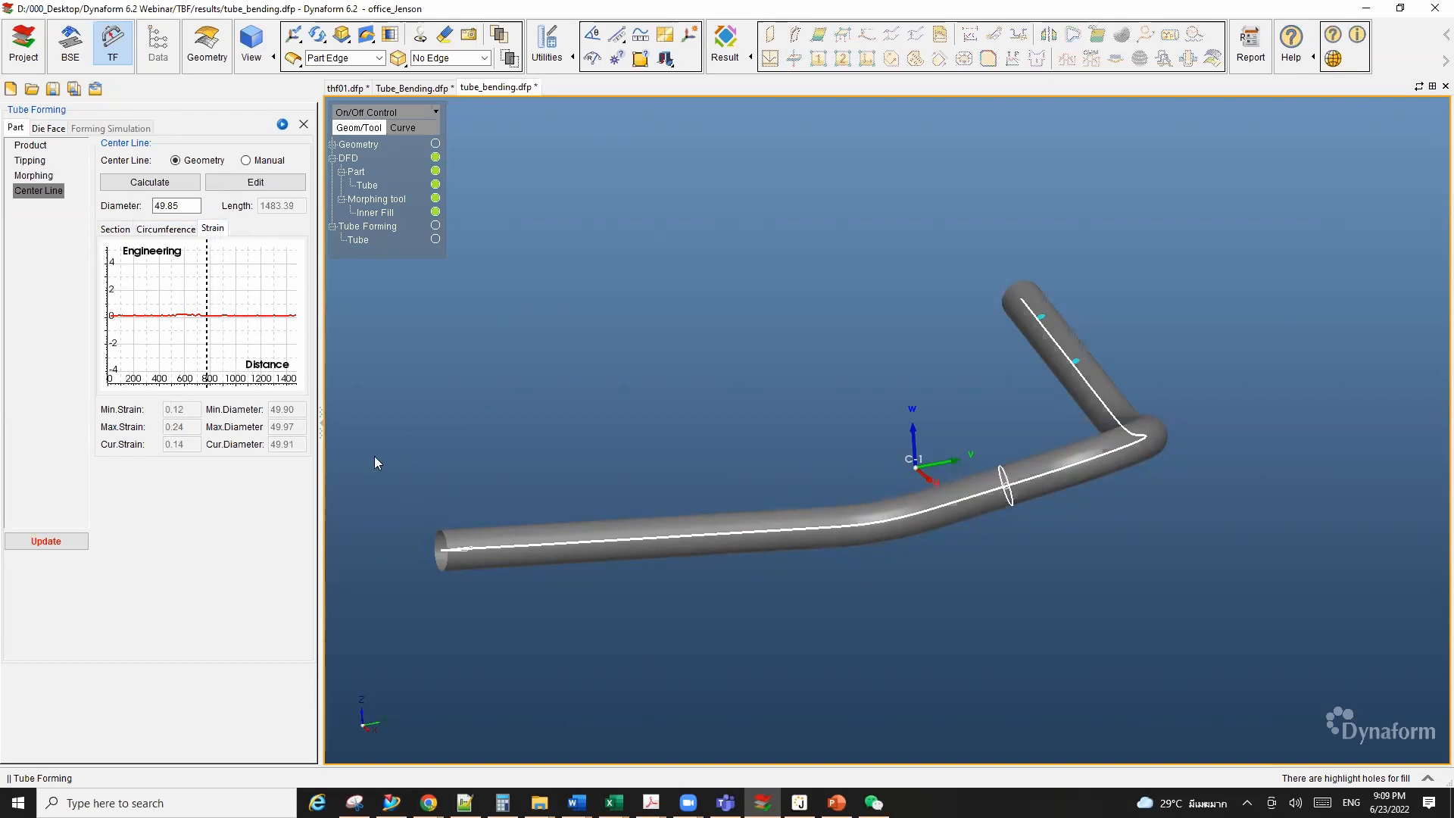
pyautogui.keyDown('ctrl'); pyautogui.moveTo(810, 497); pyautogui.dragTo(807, 506); pyautogui.keyUp('ctrl')
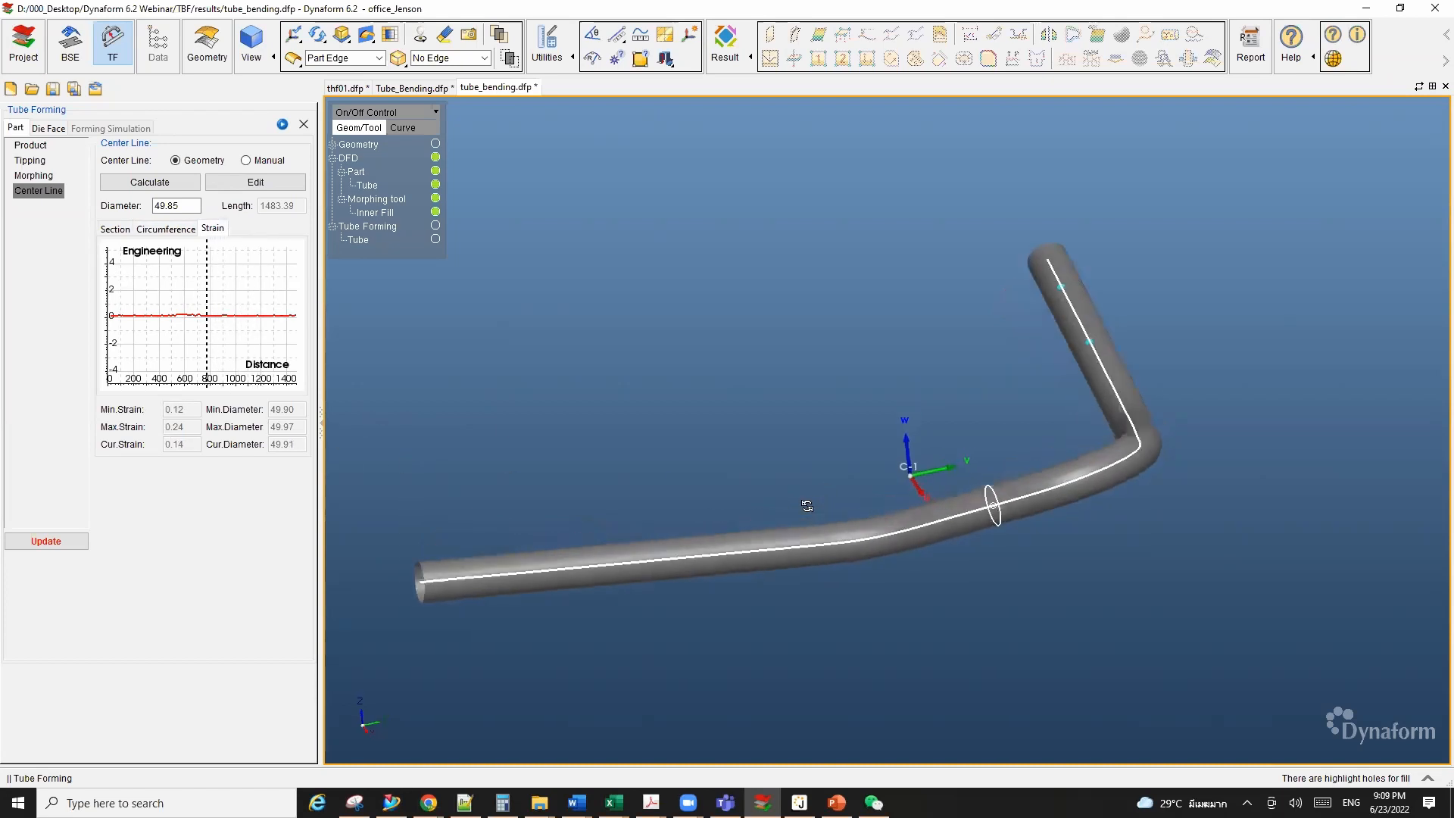
pyautogui.doubleClick(151, 205)
pyautogui.moveTo(770, 453)
pyautogui.keyDown('ctrl'); pyautogui.mouseDown()
pyautogui.moveTo(745, 447)
pyautogui.moveTo(772, 478)
pyautogui.mouseUp(); pyautogui.keyUp('ctrl')
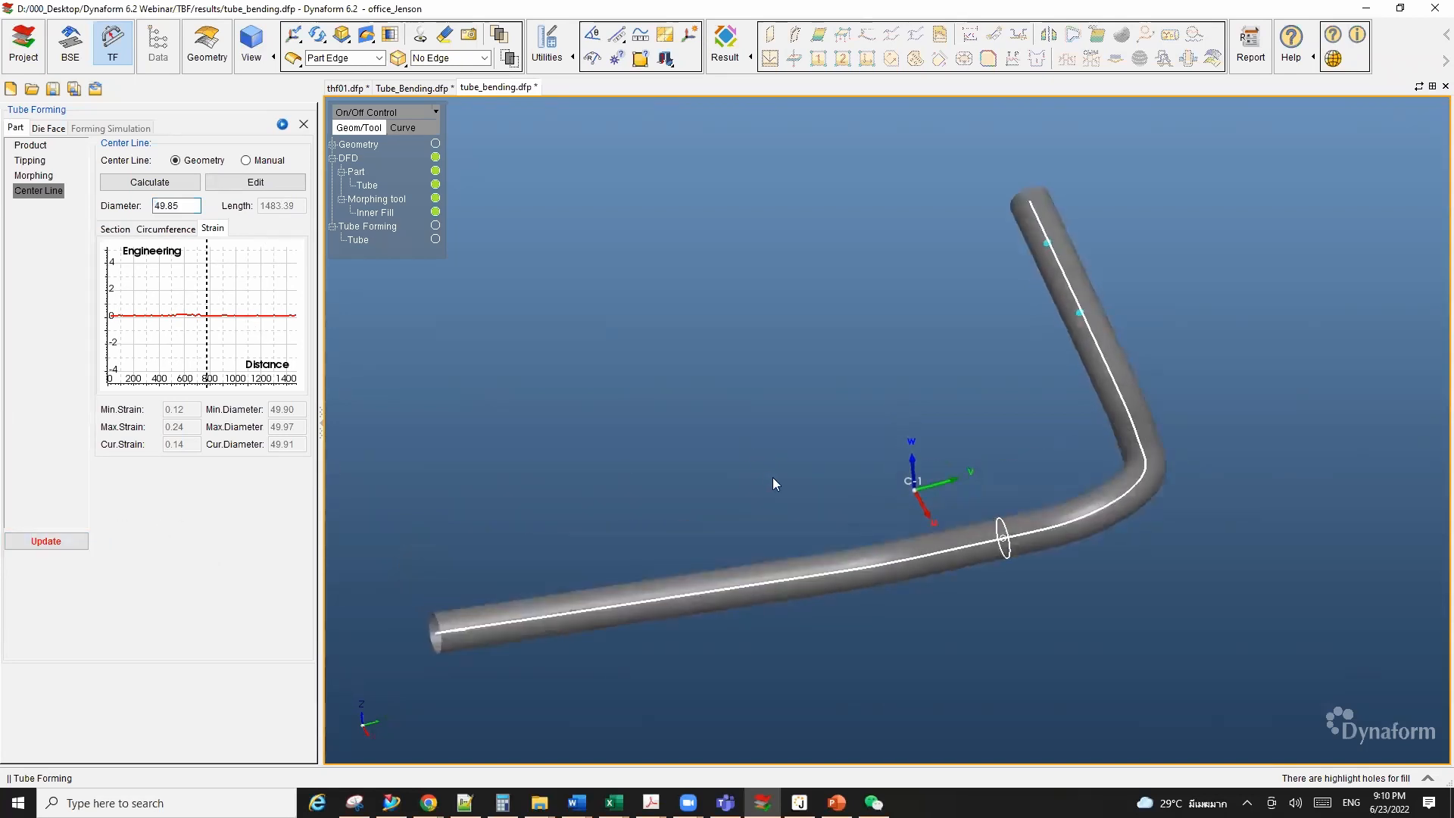
# Step: Set up the die face process with a single bending operation and accept it
pyautogui.click(48, 129)
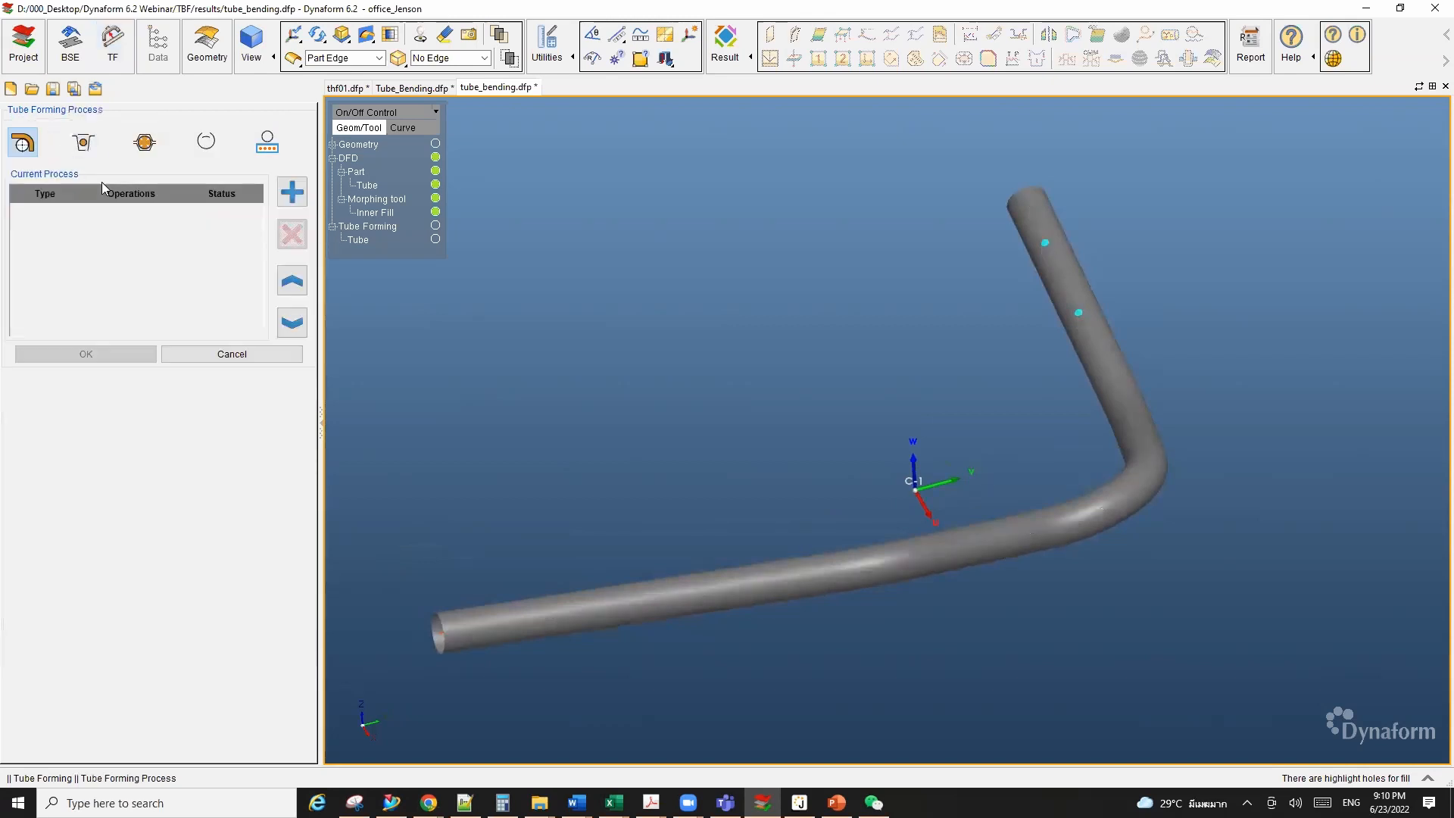
pyautogui.keyDown('ctrl'); pyautogui.moveTo(1003, 491); pyautogui.dragTo(936, 492); pyautogui.keyUp('ctrl')
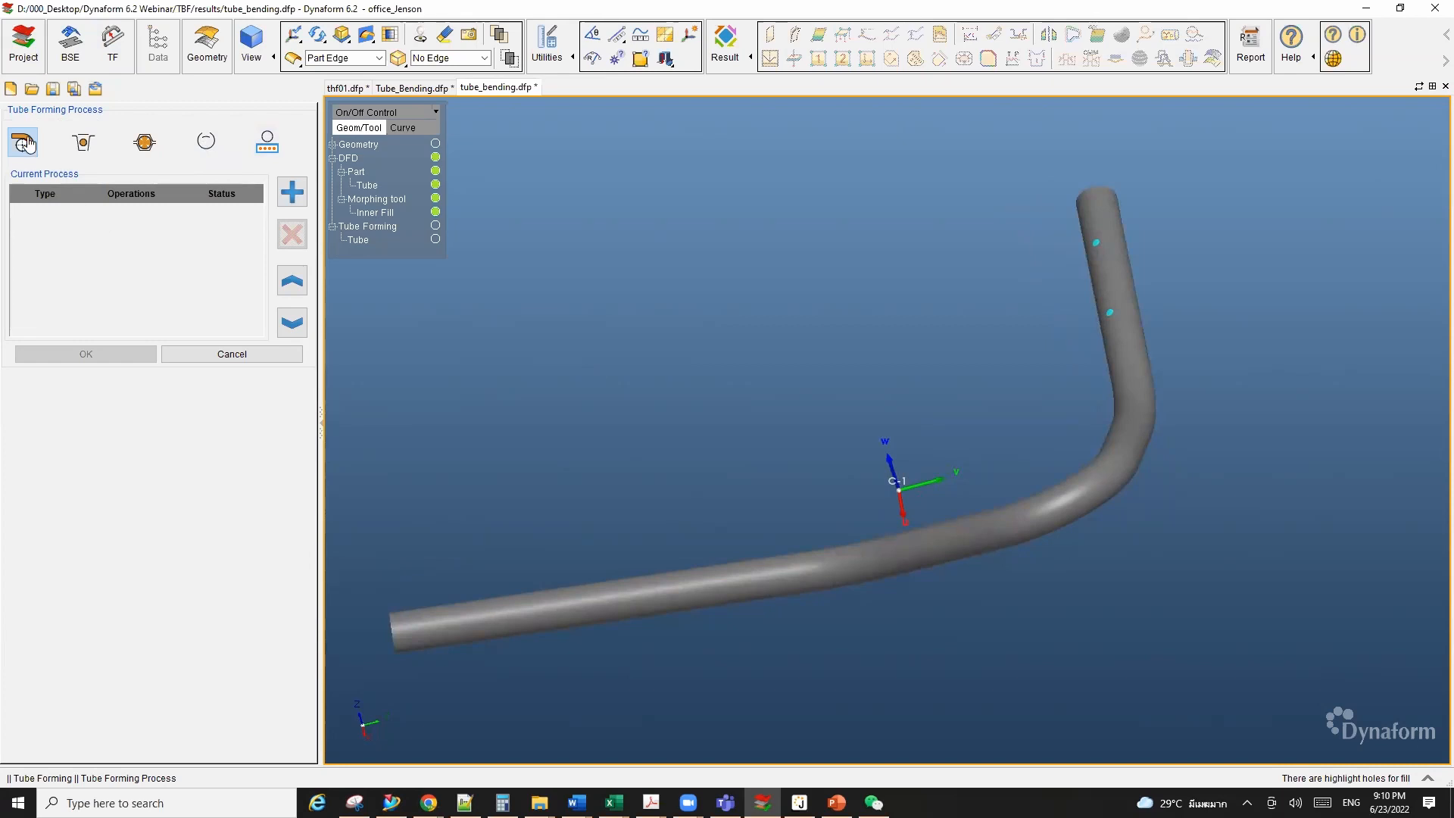
pyautogui.moveTo(25, 144); pyautogui.dragTo(87, 256)
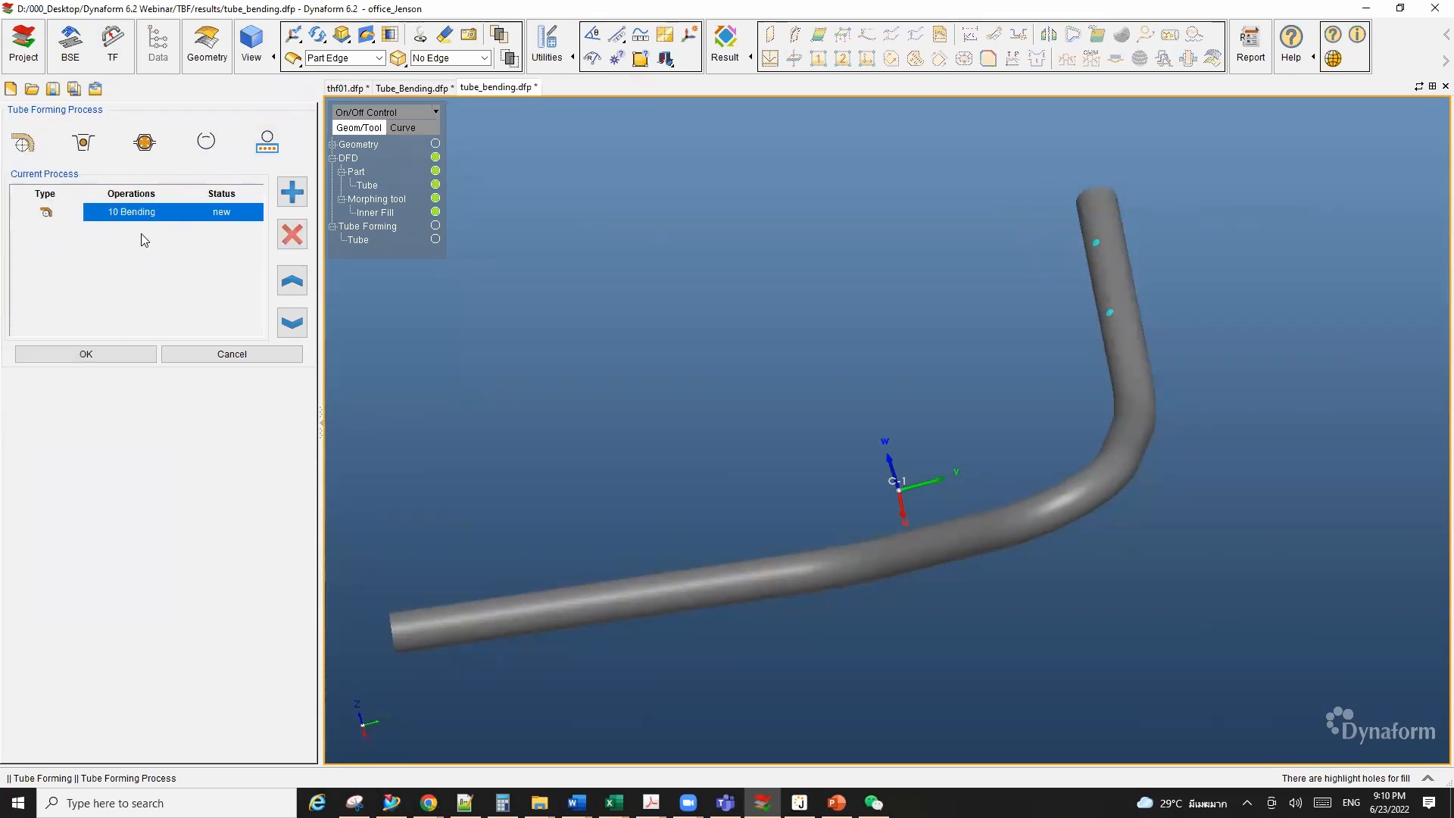
pyautogui.click(118, 353)
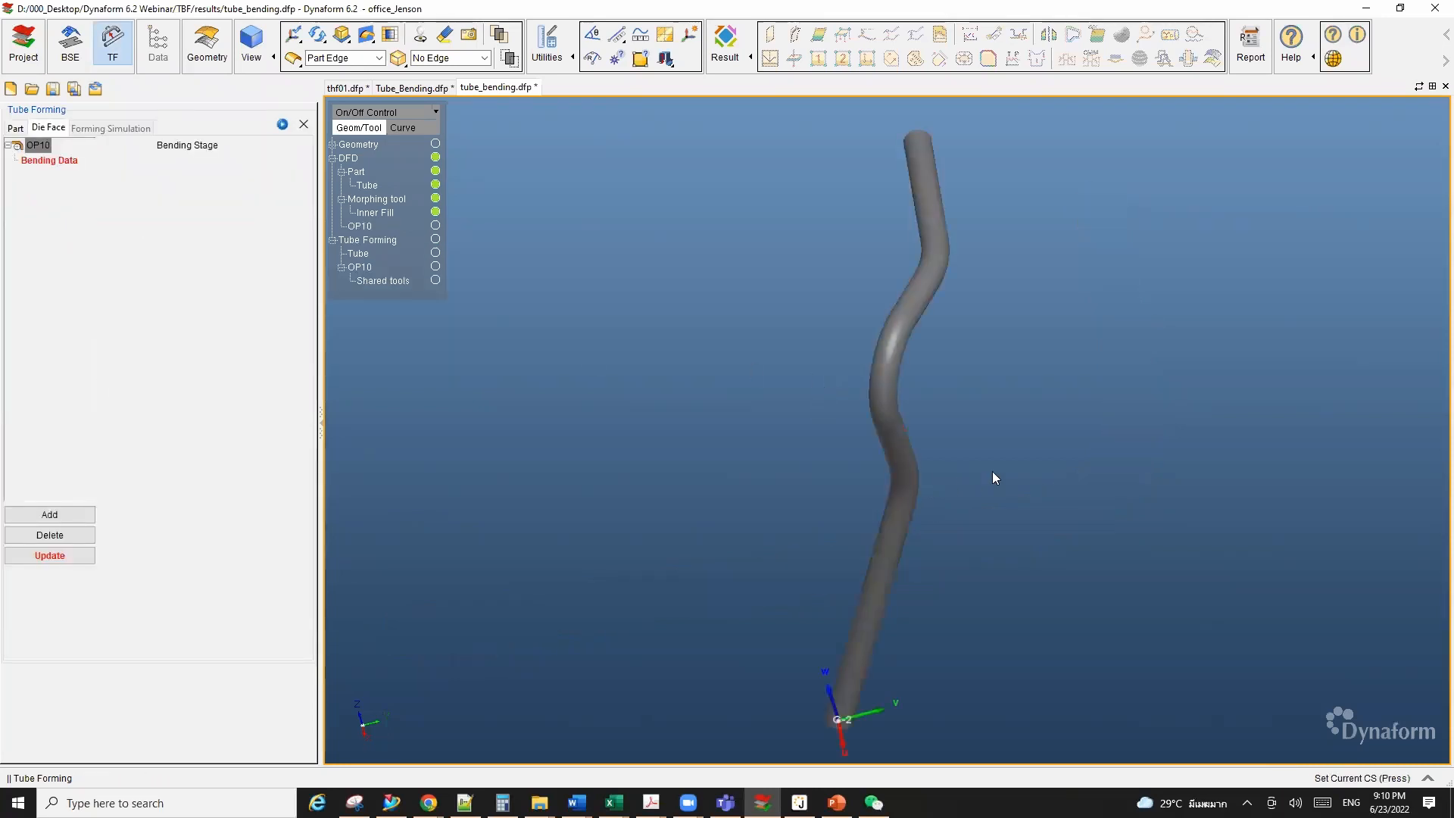
# Step: Generate the bending data table for OP10 by simplifying it from the bending line
pyautogui.keyDown('ctrl'); pyautogui.moveTo(993, 473); pyautogui.dragTo(701, 383); pyautogui.keyUp('ctrl')
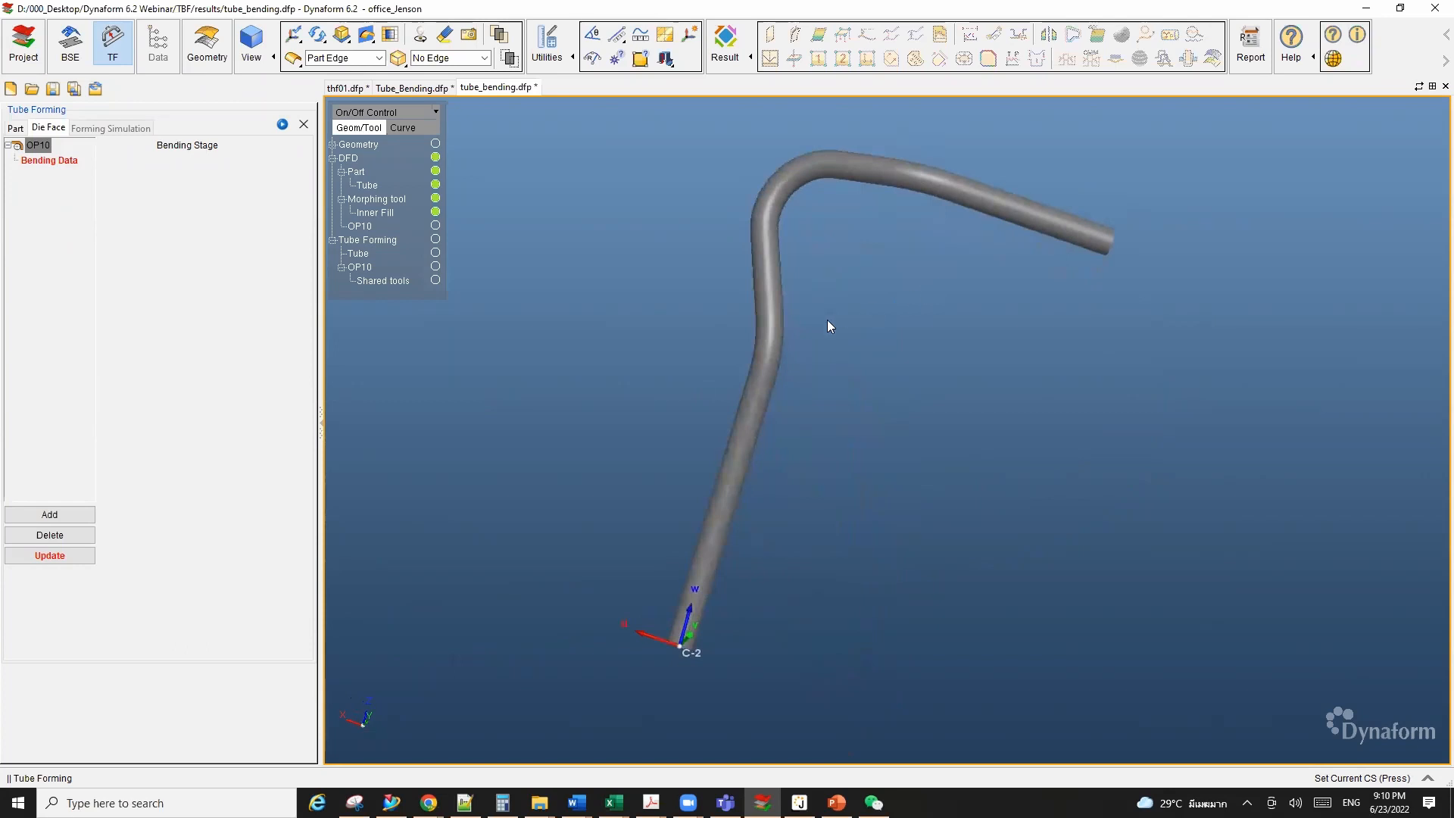
pyautogui.click(48, 162)
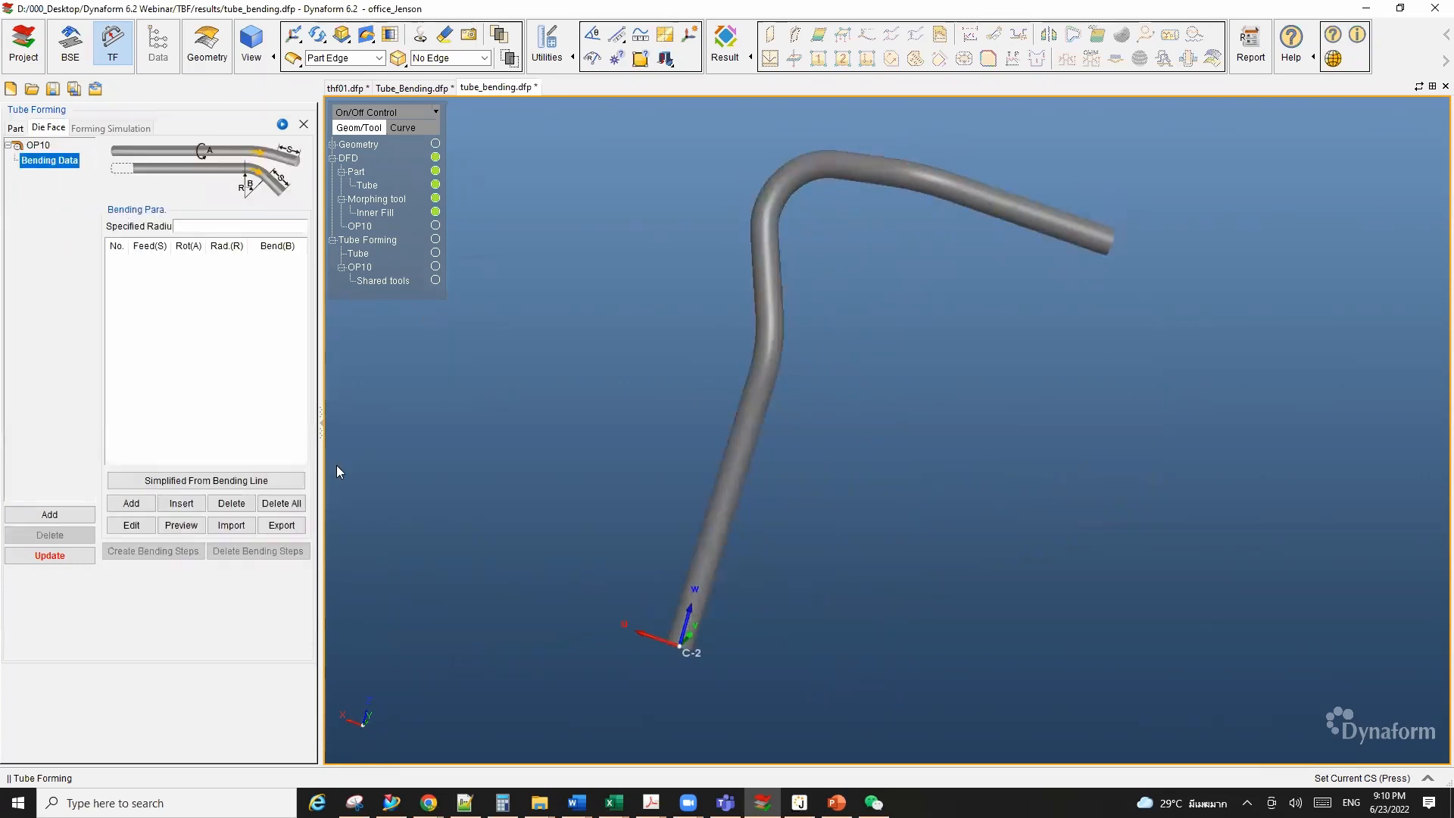
pyautogui.moveTo(845, 436)
pyautogui.keyDown('ctrl'); pyautogui.mouseDown()
pyautogui.moveTo(945, 428)
pyautogui.moveTo(848, 413)
pyautogui.mouseUp(); pyautogui.keyUp('ctrl')
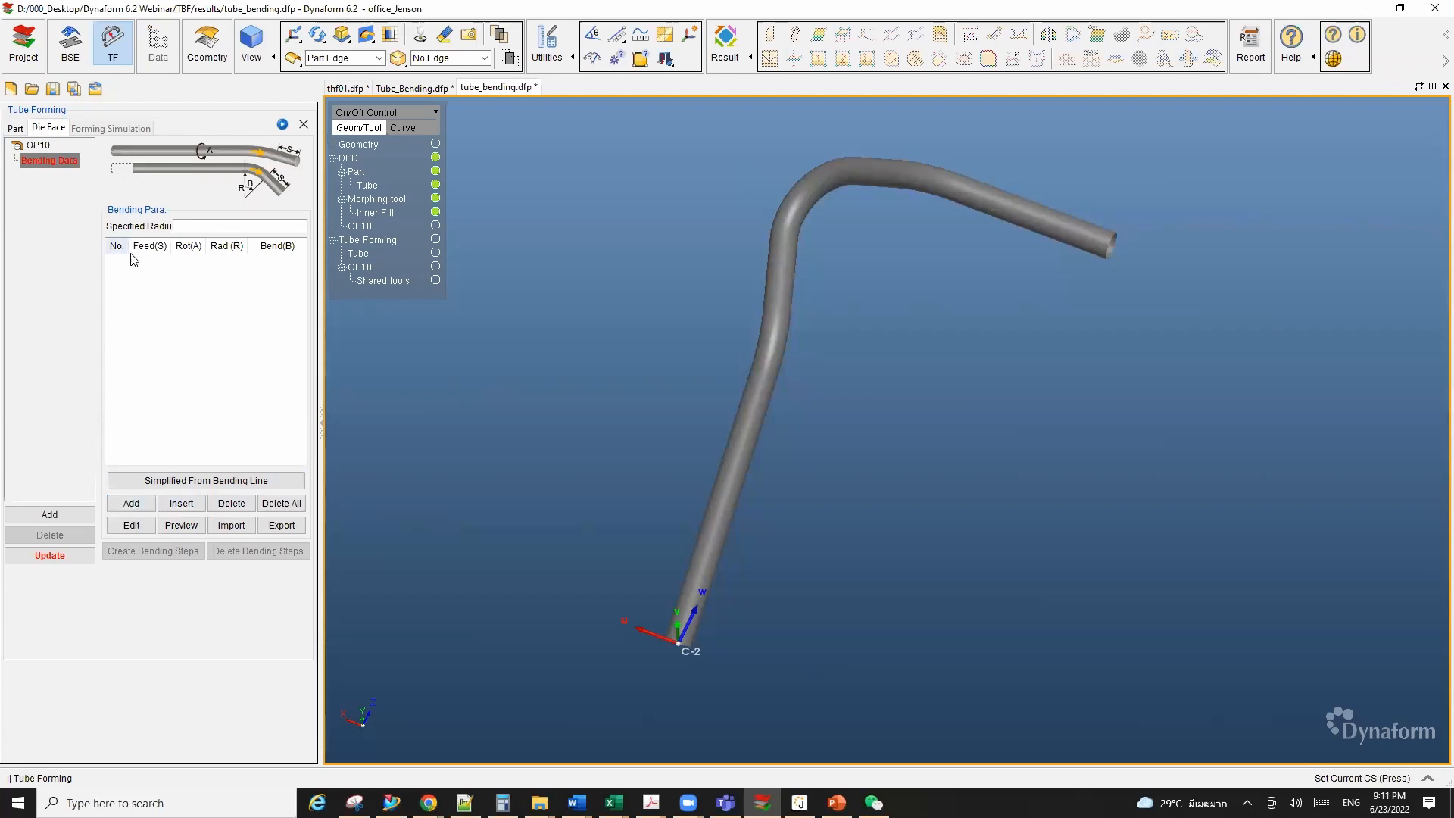
pyautogui.click(225, 487)
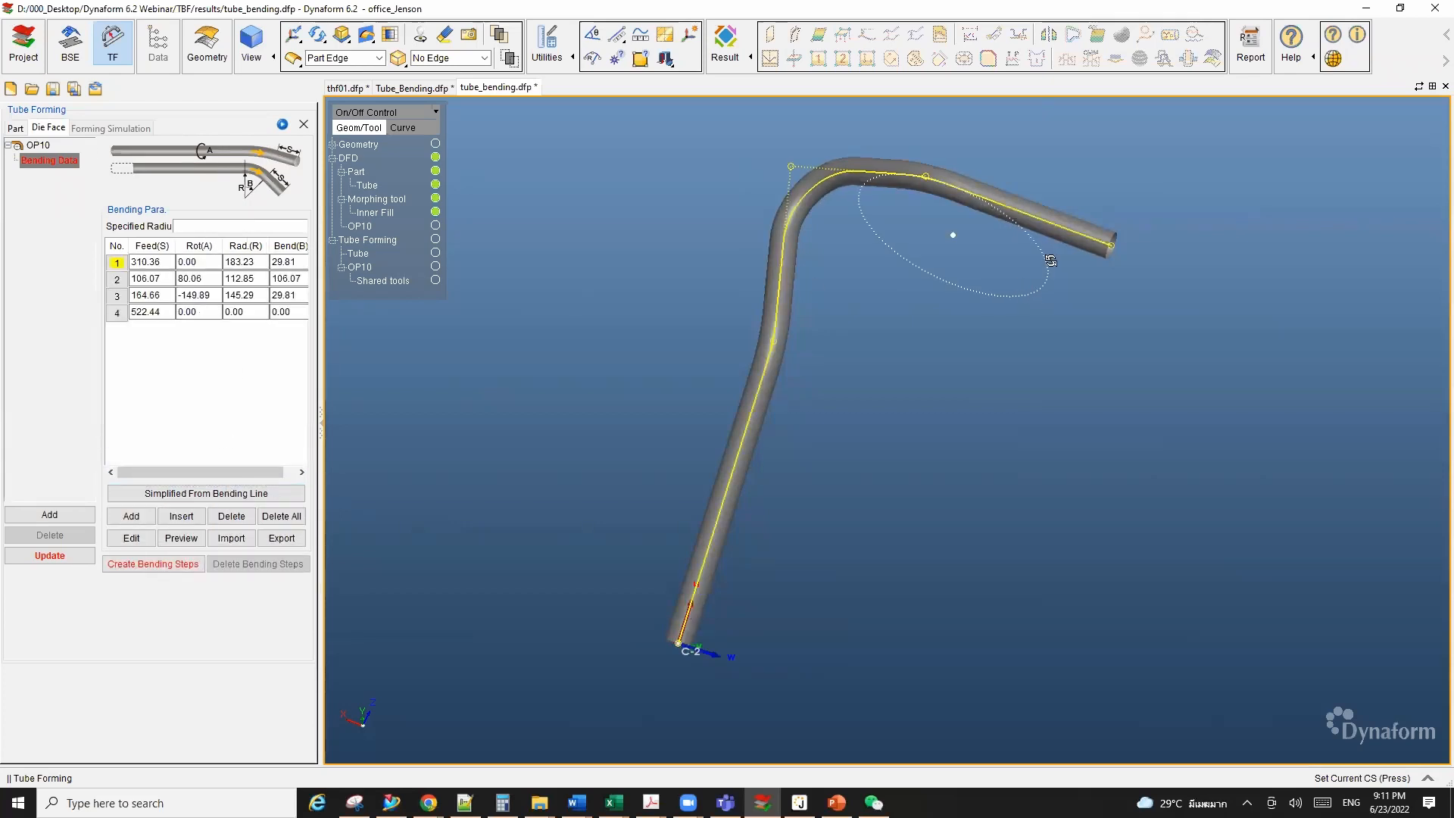
# Step: Check the bend parameters against the tube and create the bending steps from them
pyautogui.moveTo(1000, 212); pyautogui.dragTo(1001, 281, button='middle')
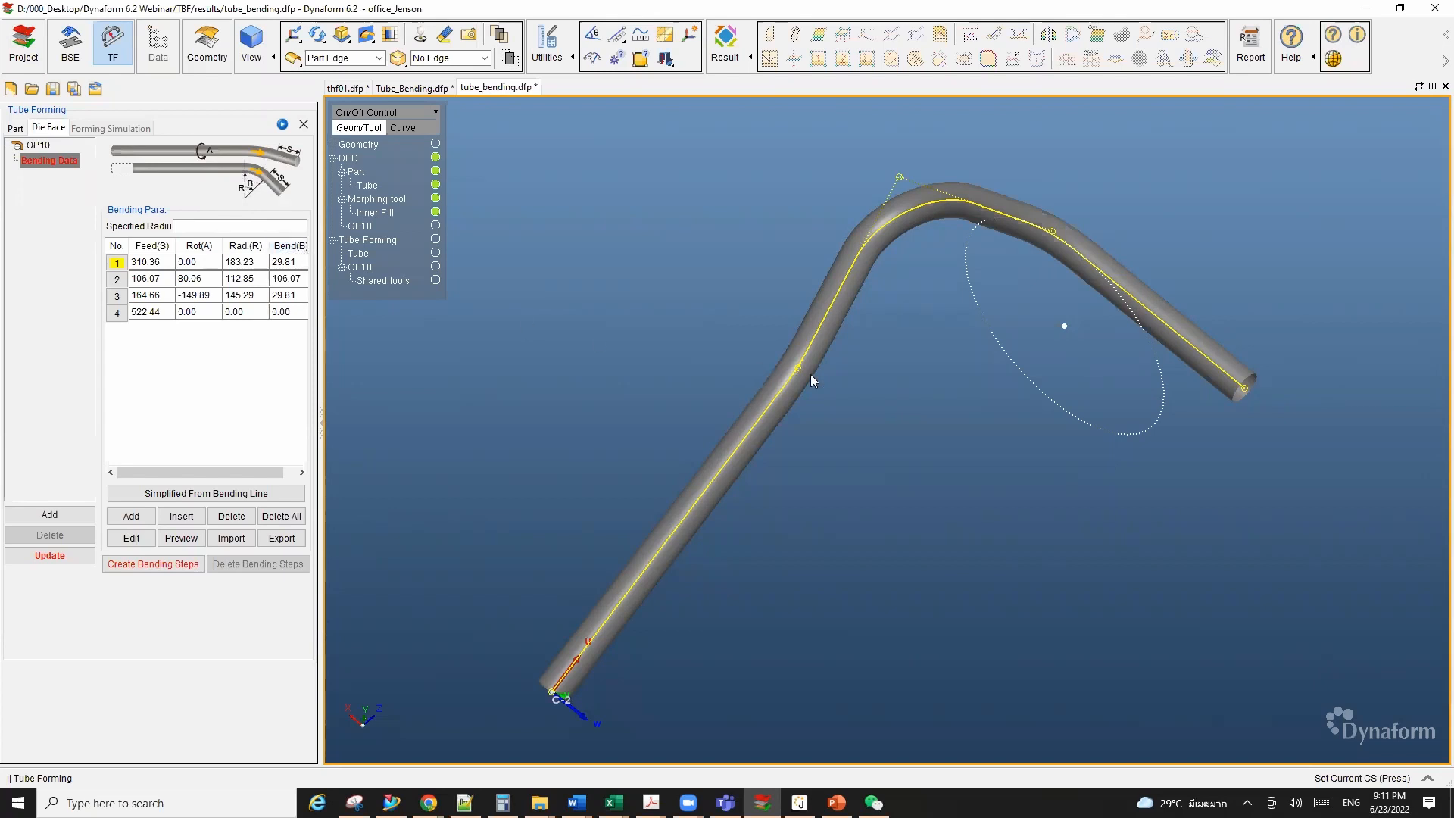
pyautogui.keyDown('ctrl'); pyautogui.moveTo(831, 337); pyautogui.dragTo(491, 369); pyautogui.keyUp('ctrl')
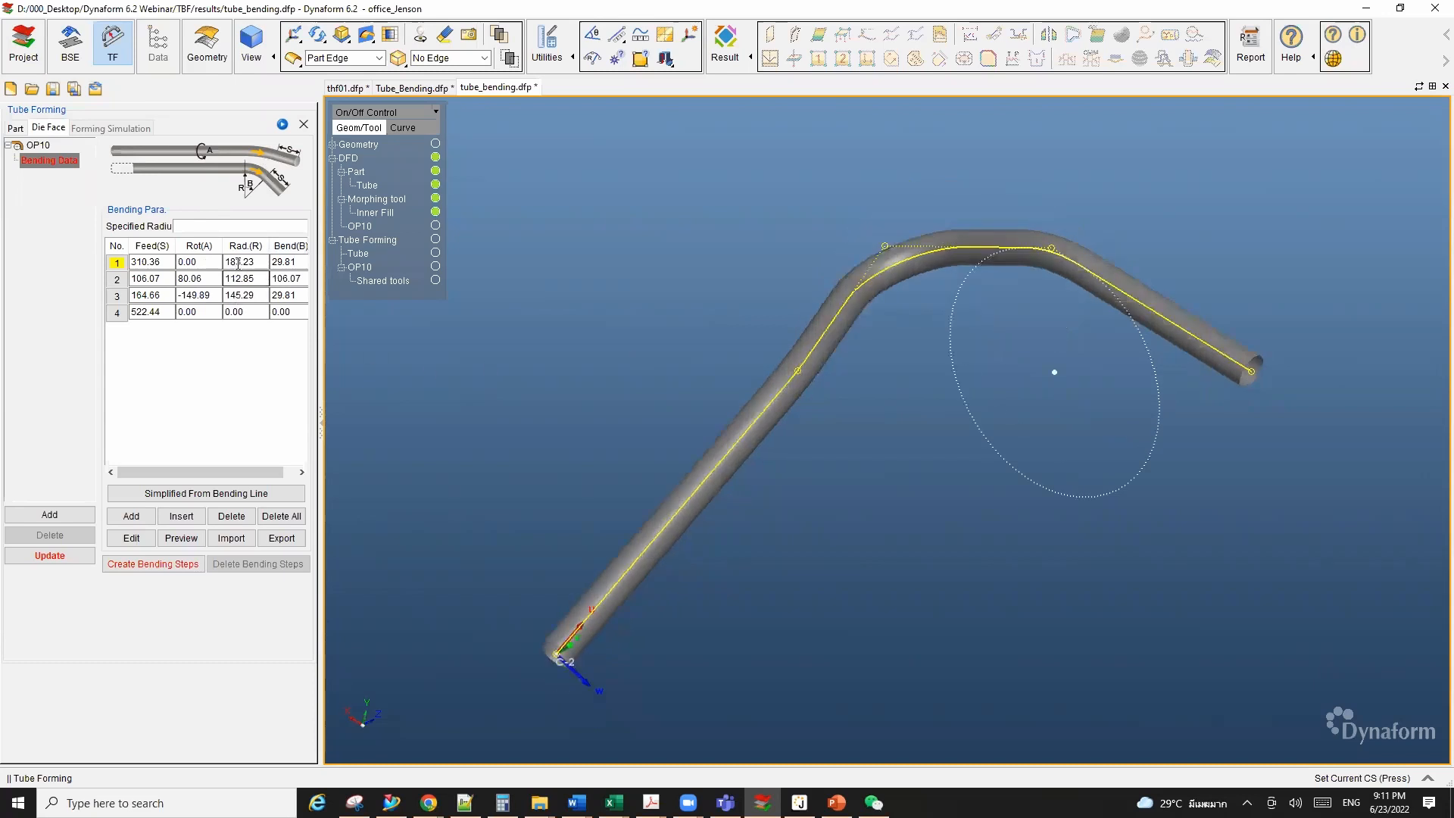
pyautogui.moveTo(869, 395)
pyautogui.keyDown('ctrl'); pyautogui.mouseDown()
pyautogui.moveTo(792, 421)
pyautogui.moveTo(889, 386)
pyautogui.moveTo(864, 406)
pyautogui.mouseUp(); pyautogui.keyUp('ctrl')
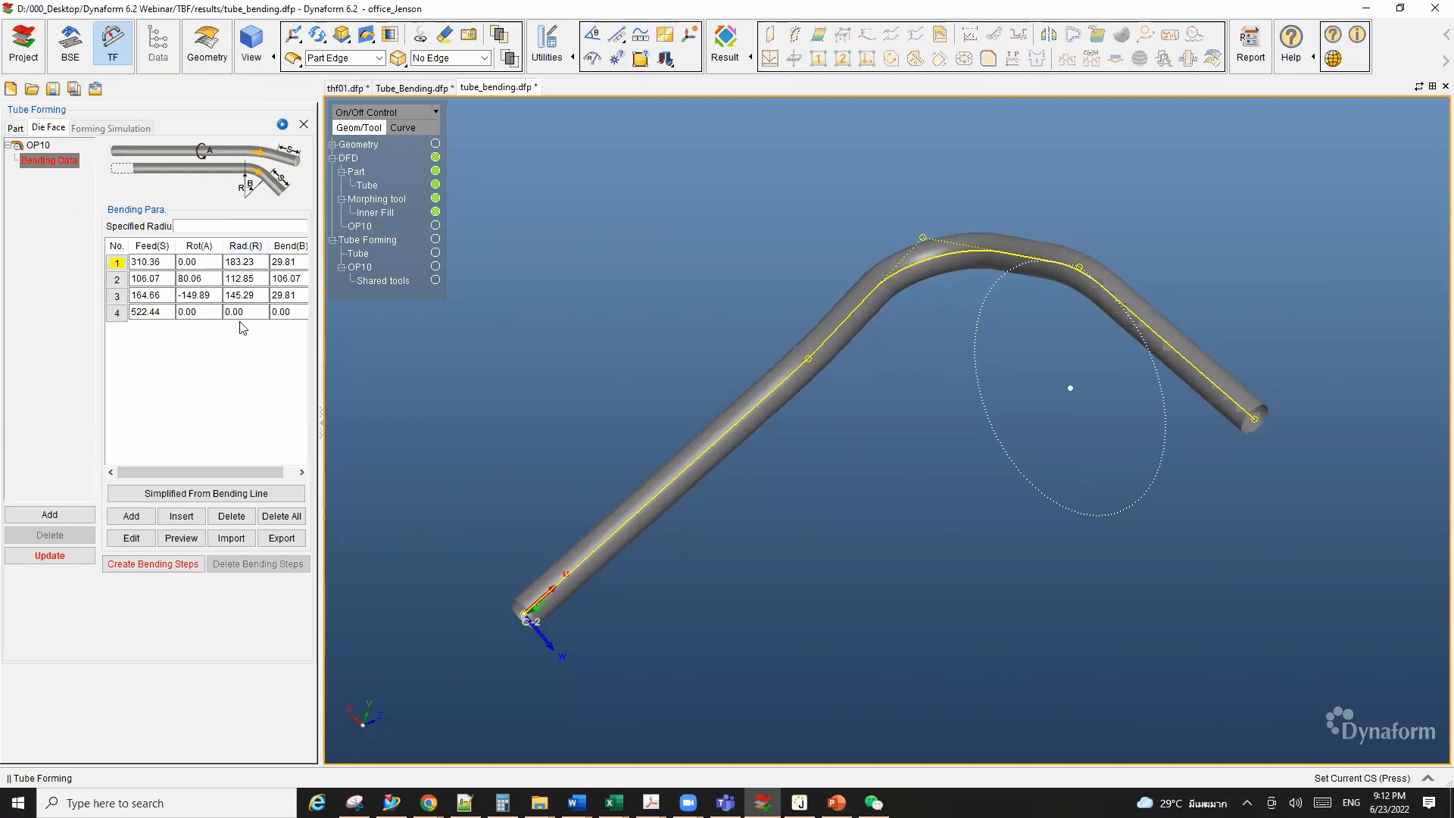
pyautogui.click(149, 564)
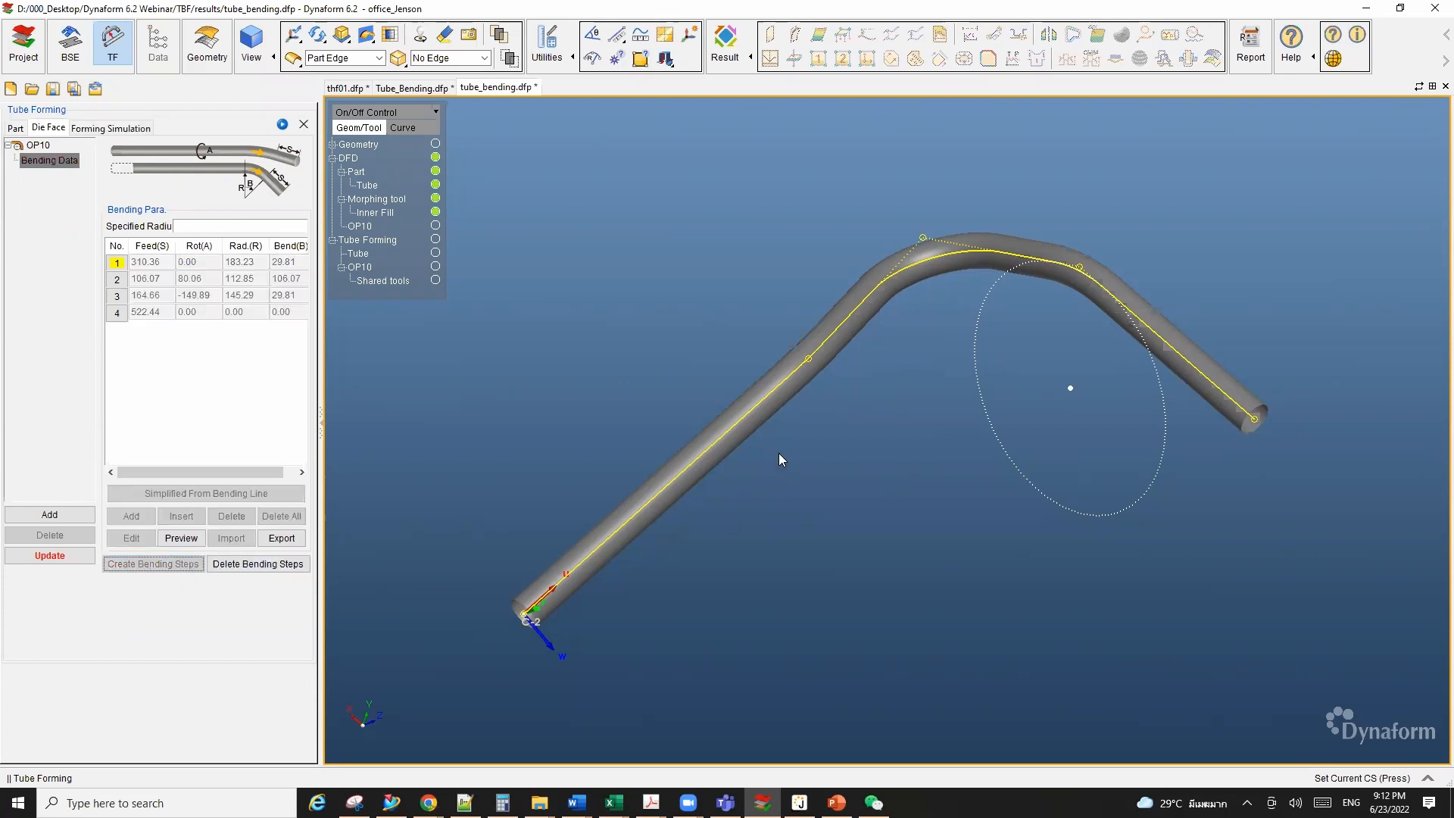
# Step: Generate the forming simulation's tube from parameters with axial and radial element sizes of 6.0
pyautogui.click(109, 129)
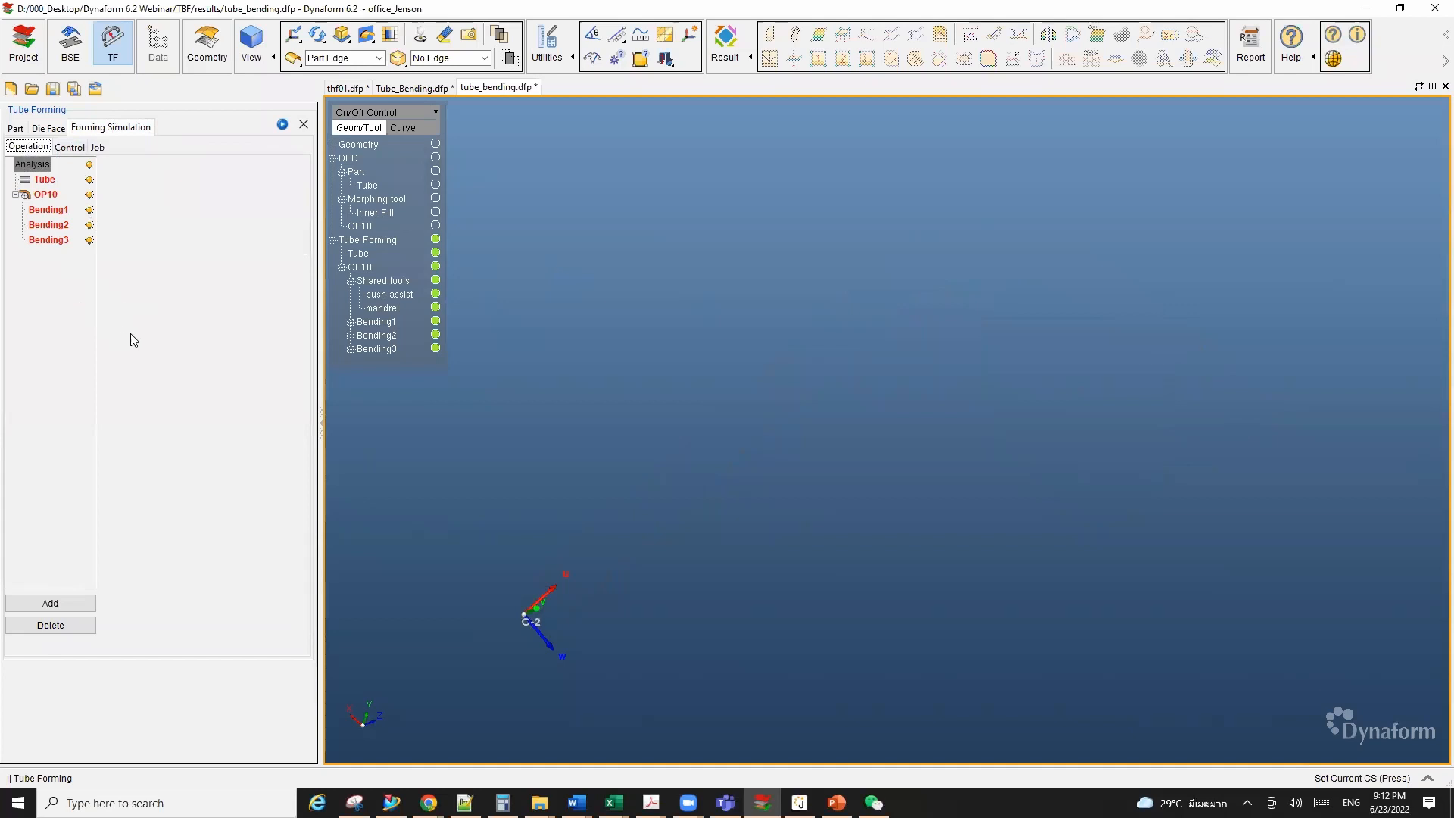
pyautogui.click(44, 180)
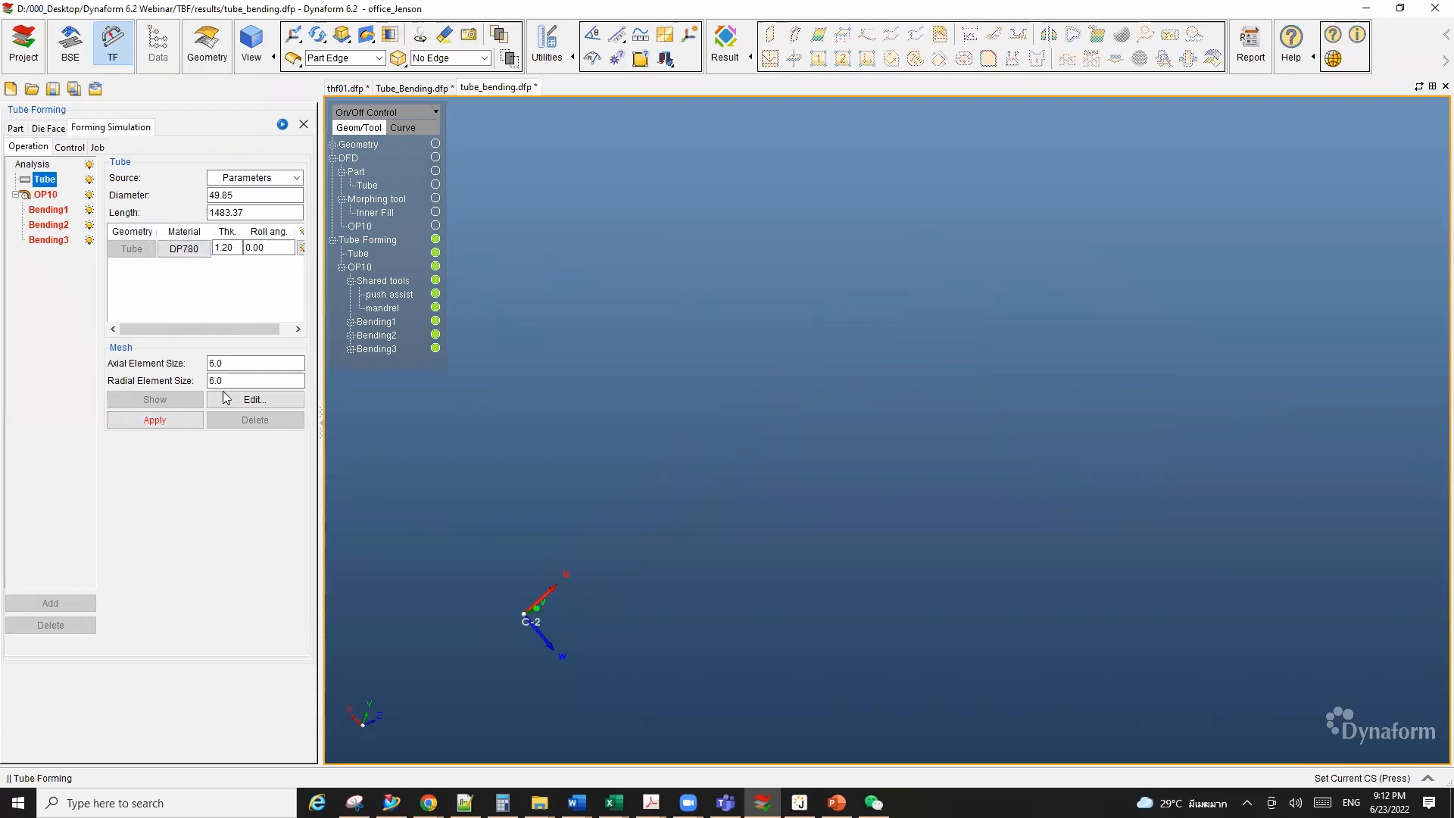
pyautogui.click(147, 424)
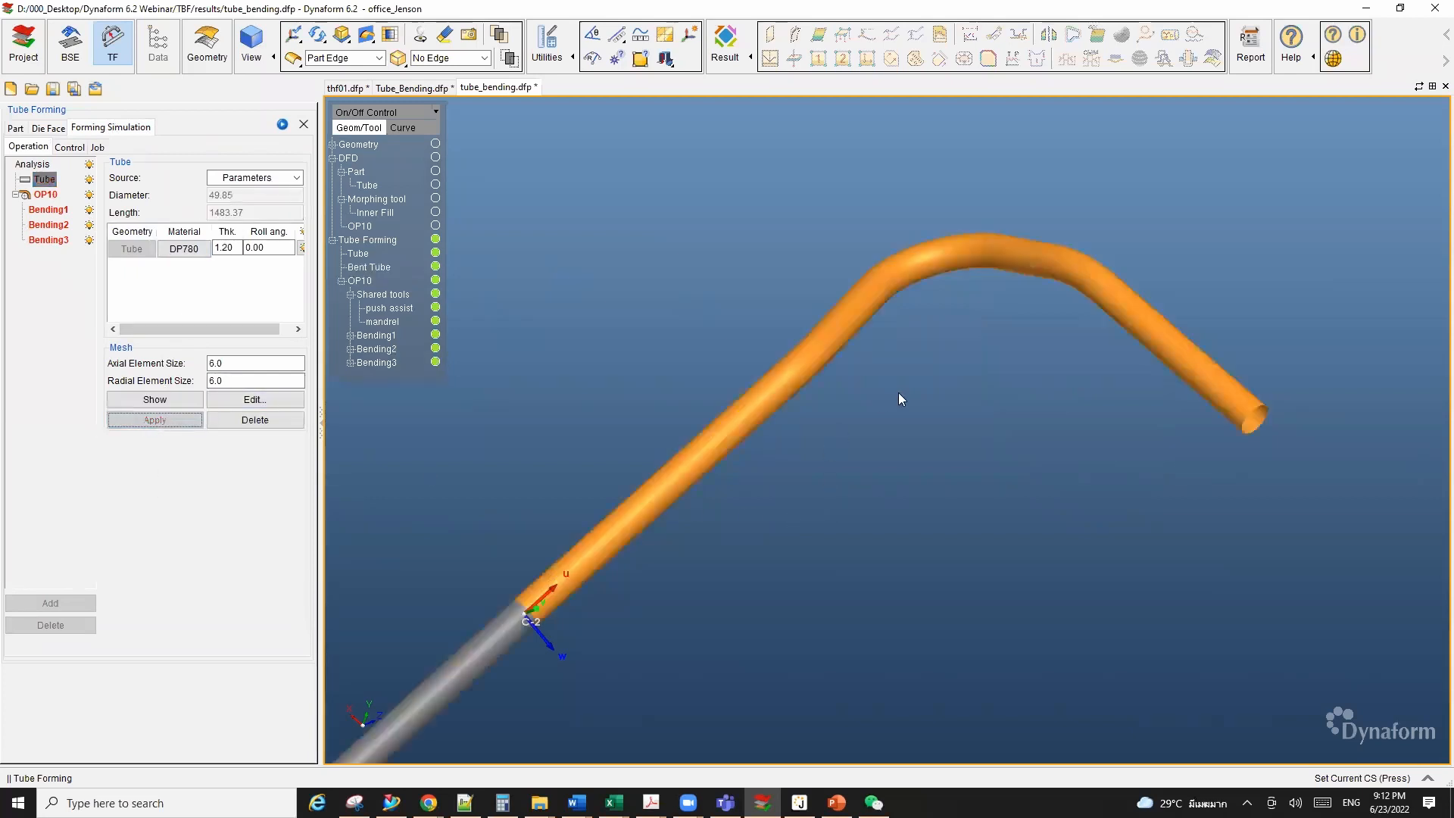
# Step: Examine the straight tube together with the bent tube and check the axial and radial element sizes
pyautogui.keyDown('ctrl'); pyautogui.moveTo(898, 392); pyautogui.dragTo(920, 561, button='right'); pyautogui.keyUp('ctrl')
pyautogui.keyDown('ctrl'); pyautogui.moveTo(806, 455); pyautogui.dragTo(975, 321, button='middle'); pyautogui.keyUp('ctrl')
pyautogui.keyDown('ctrl'); pyautogui.moveTo(974, 321); pyautogui.dragTo(921, 459, button='right'); pyautogui.keyUp('ctrl')
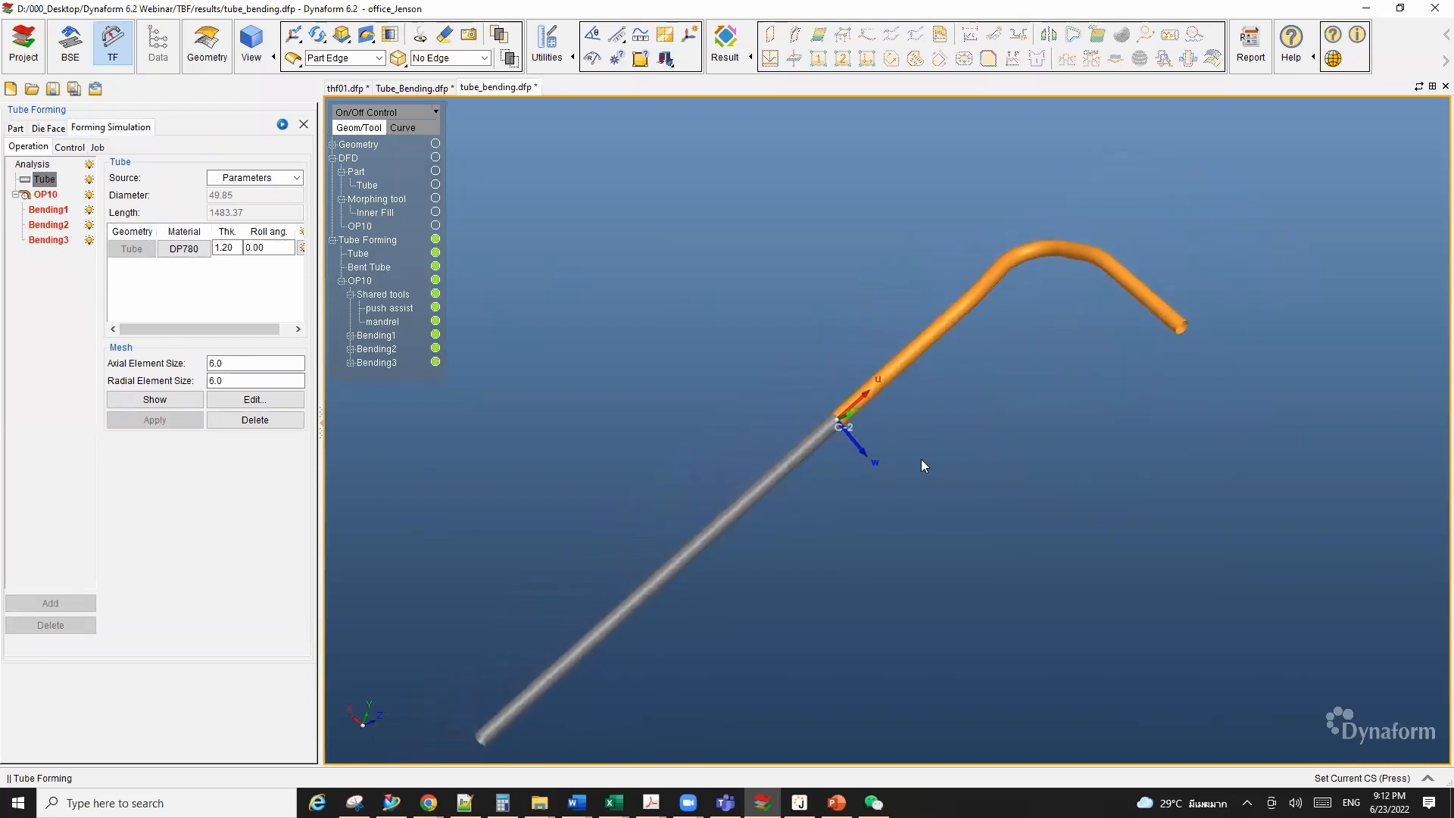
pyautogui.keyDown('ctrl'); pyautogui.moveTo(765, 497); pyautogui.dragTo(827, 400, button='middle'); pyautogui.keyUp('ctrl')
pyautogui.keyDown('ctrl'); pyautogui.moveTo(806, 480); pyautogui.dragTo(743, 468); pyautogui.keyUp('ctrl')
pyautogui.keyDown('ctrl'); pyautogui.moveTo(743, 467); pyautogui.dragTo(745, 430, button='right'); pyautogui.keyUp('ctrl')
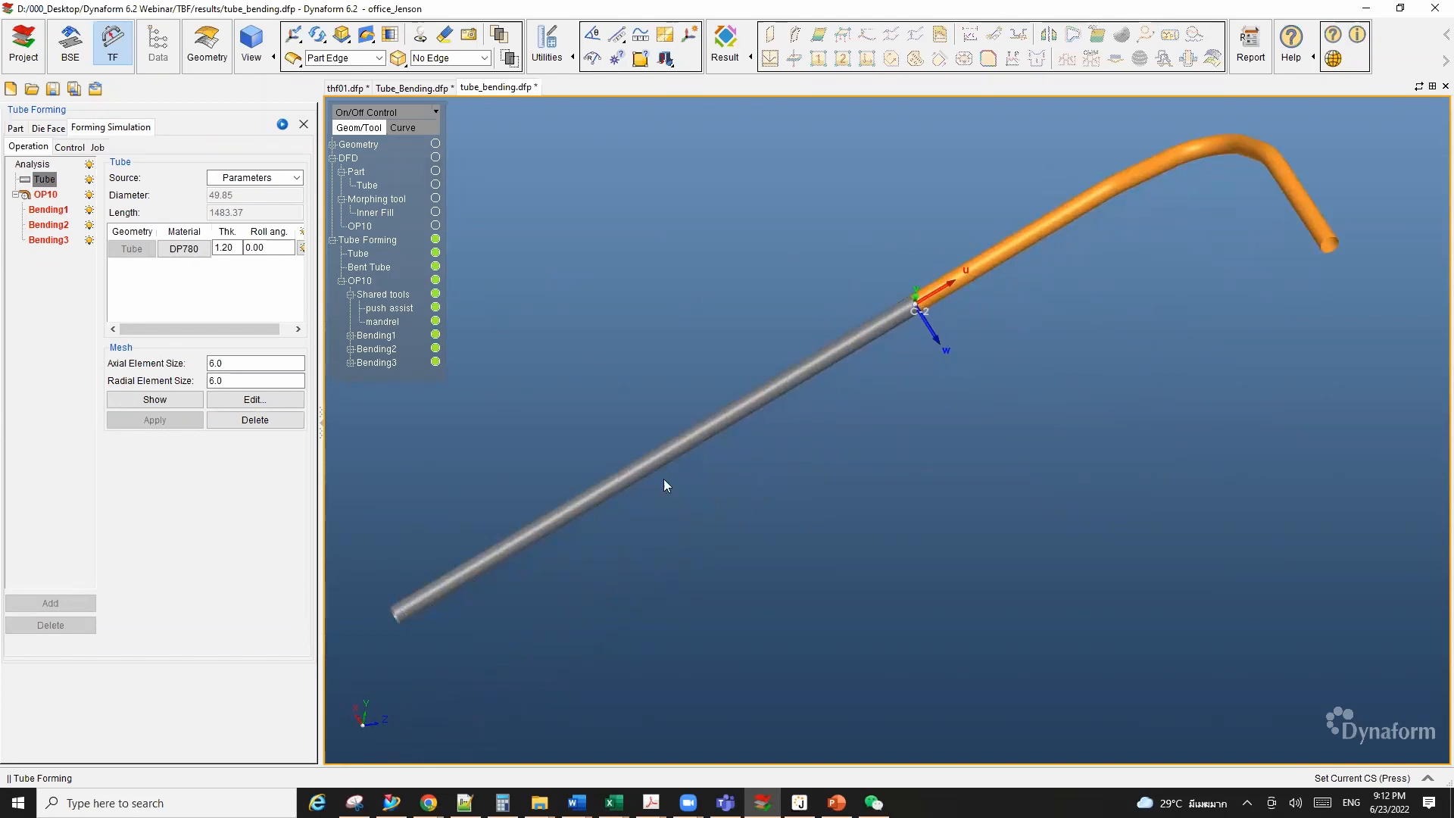
pyautogui.click(242, 365)
pyautogui.click(261, 382)
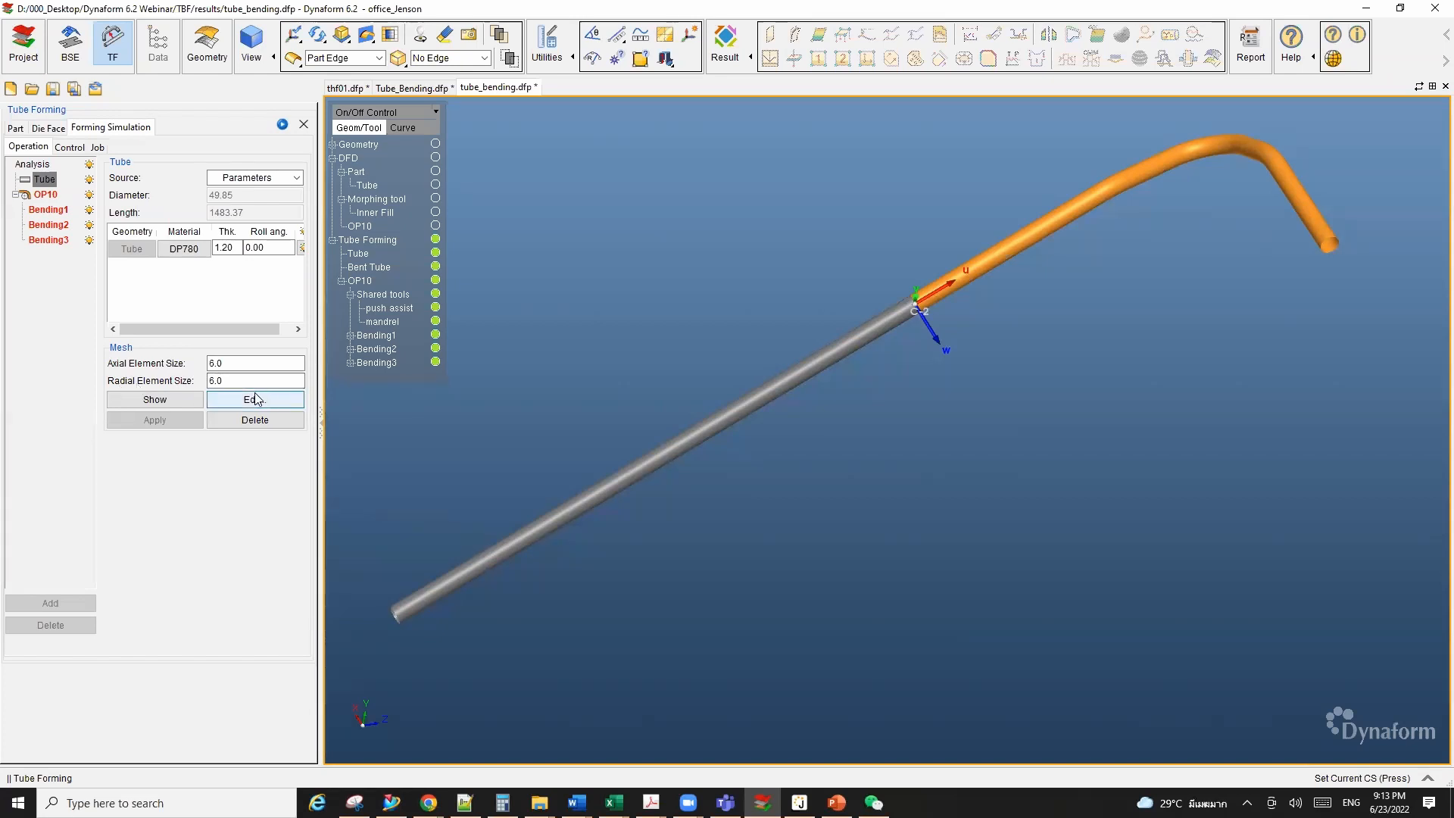
# Step: Show the straight tube's mesh and inspect its elements where it meets the bent tube
pyautogui.scroll(5, 870, 439)
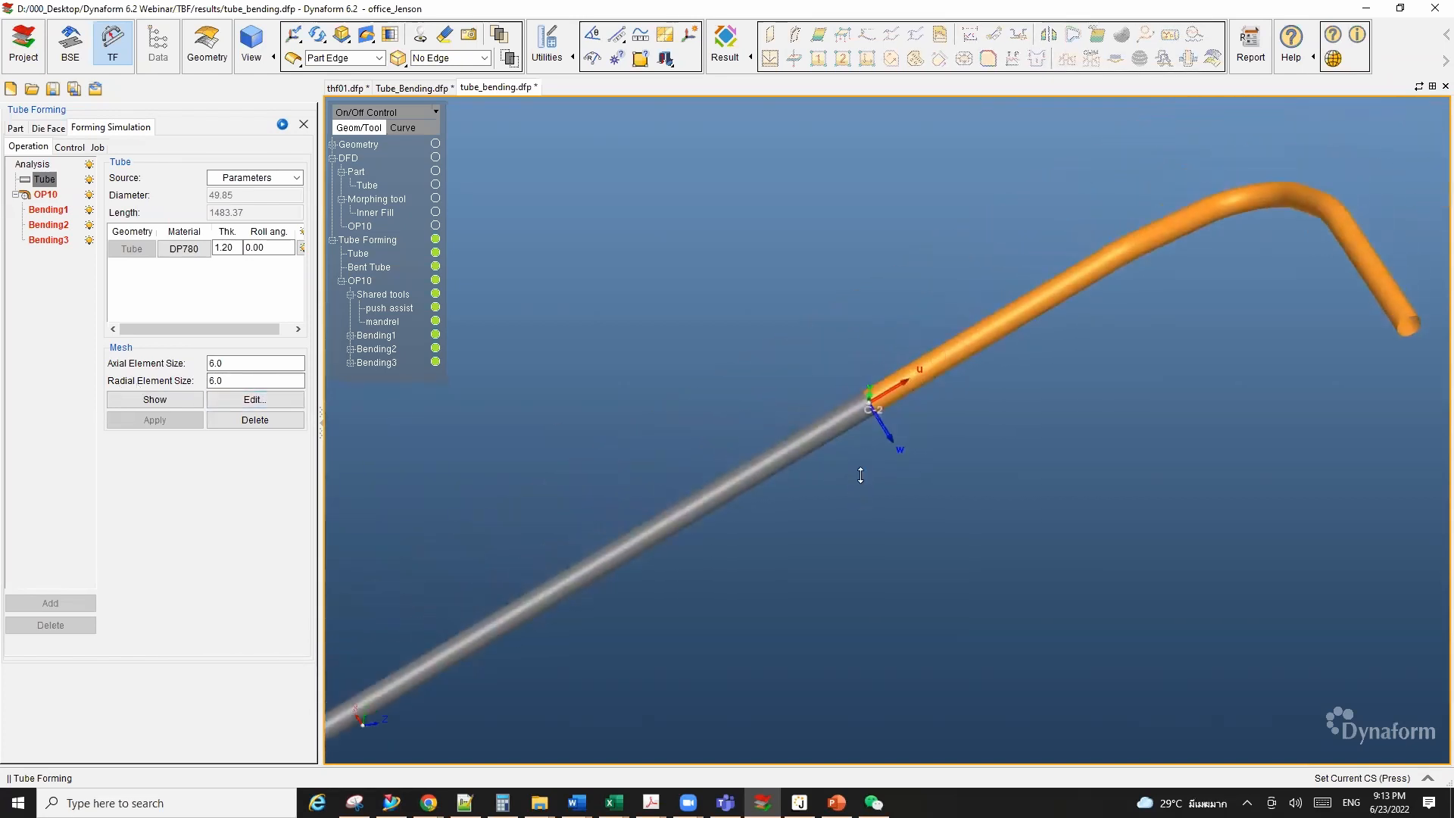
pyautogui.scroll(3, 865, 286)
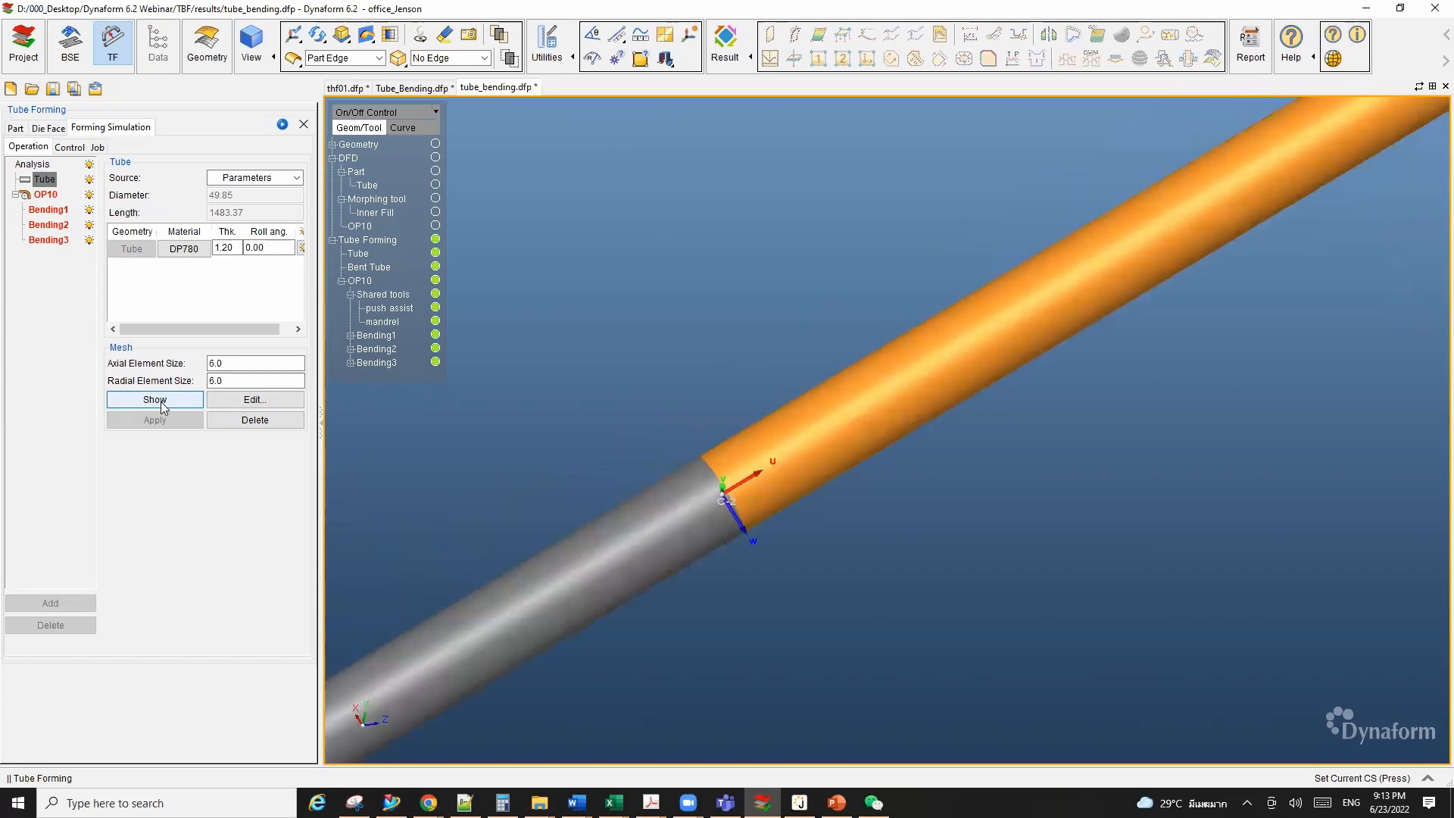
pyautogui.scroll(2, 734, 344)
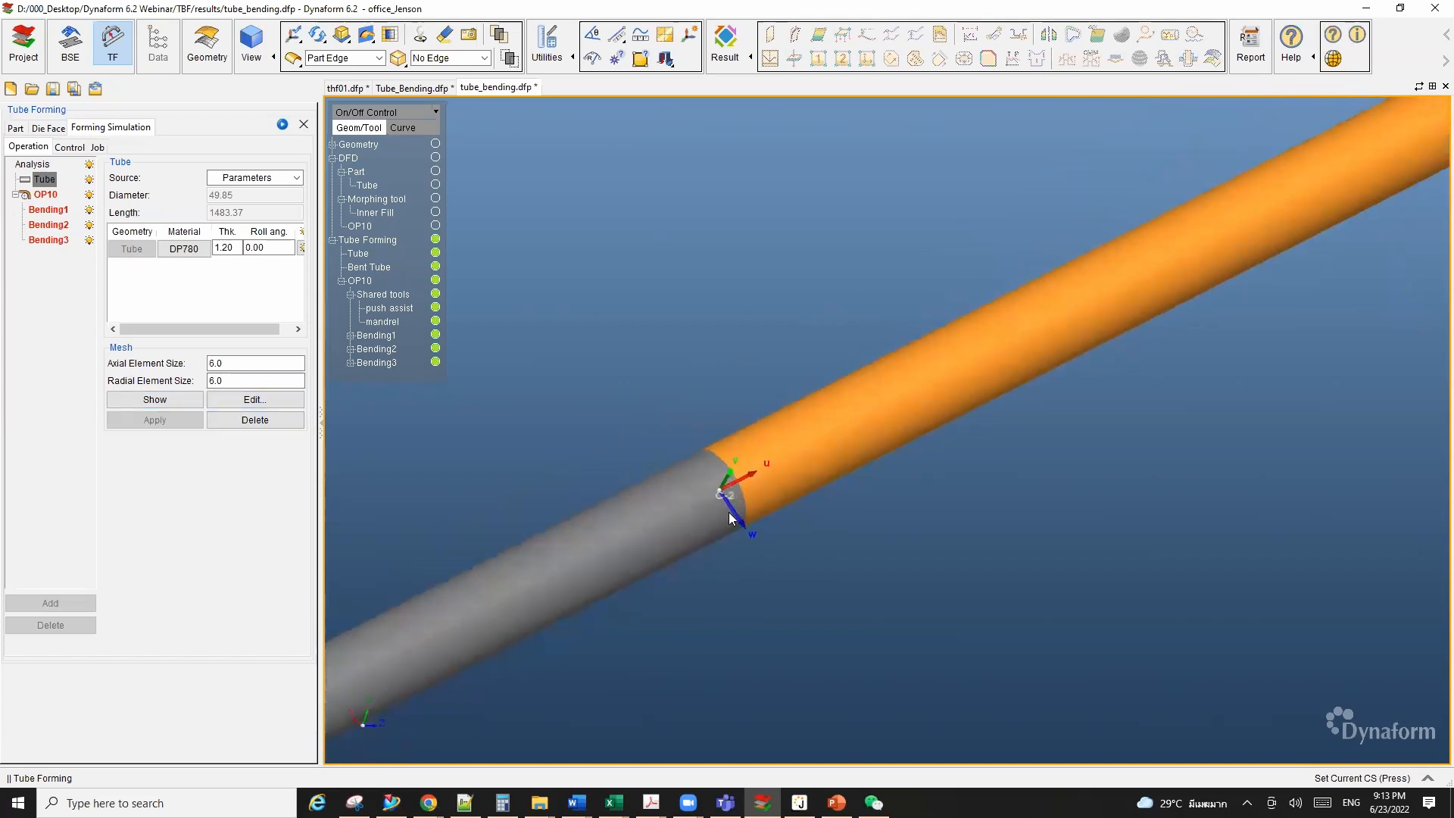
pyautogui.moveTo(867, 439); pyautogui.dragTo(1306, 274, button='middle')
pyautogui.scroll(3, 987, 351)
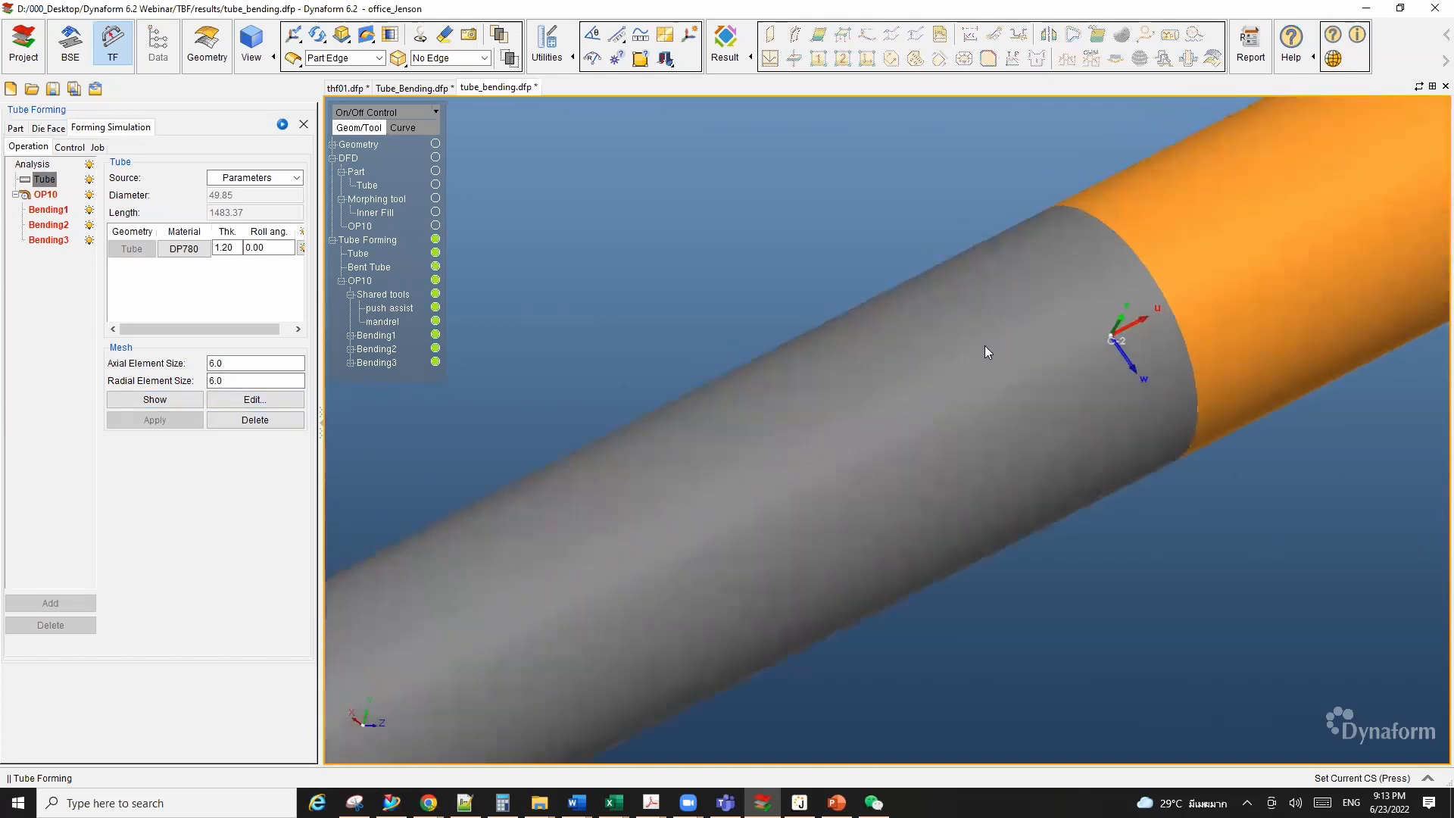
pyautogui.click(177, 397)
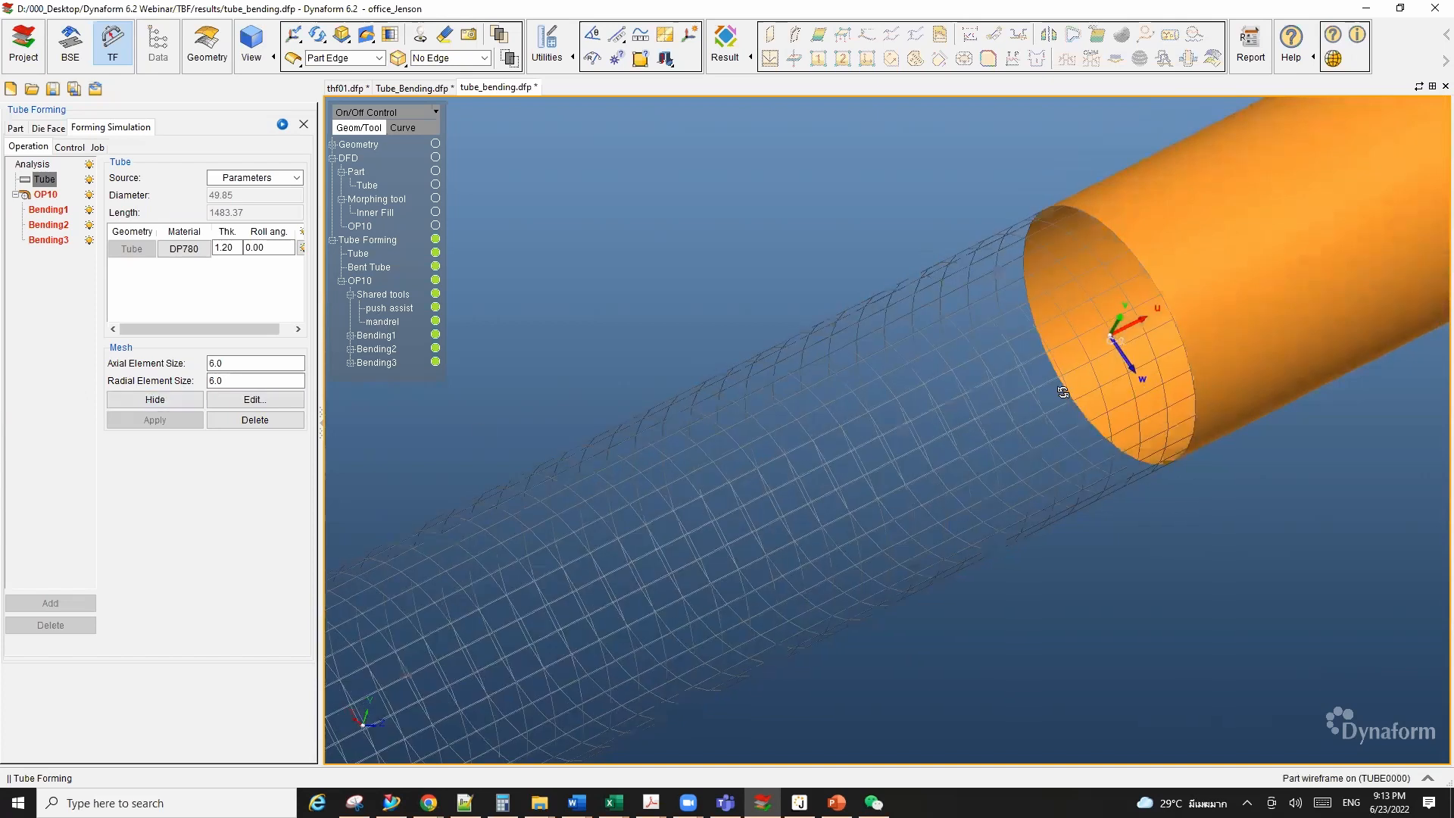
pyautogui.scroll(-2, 968, 307)
pyautogui.moveTo(969, 308); pyautogui.dragTo(919, 388, button='middle')
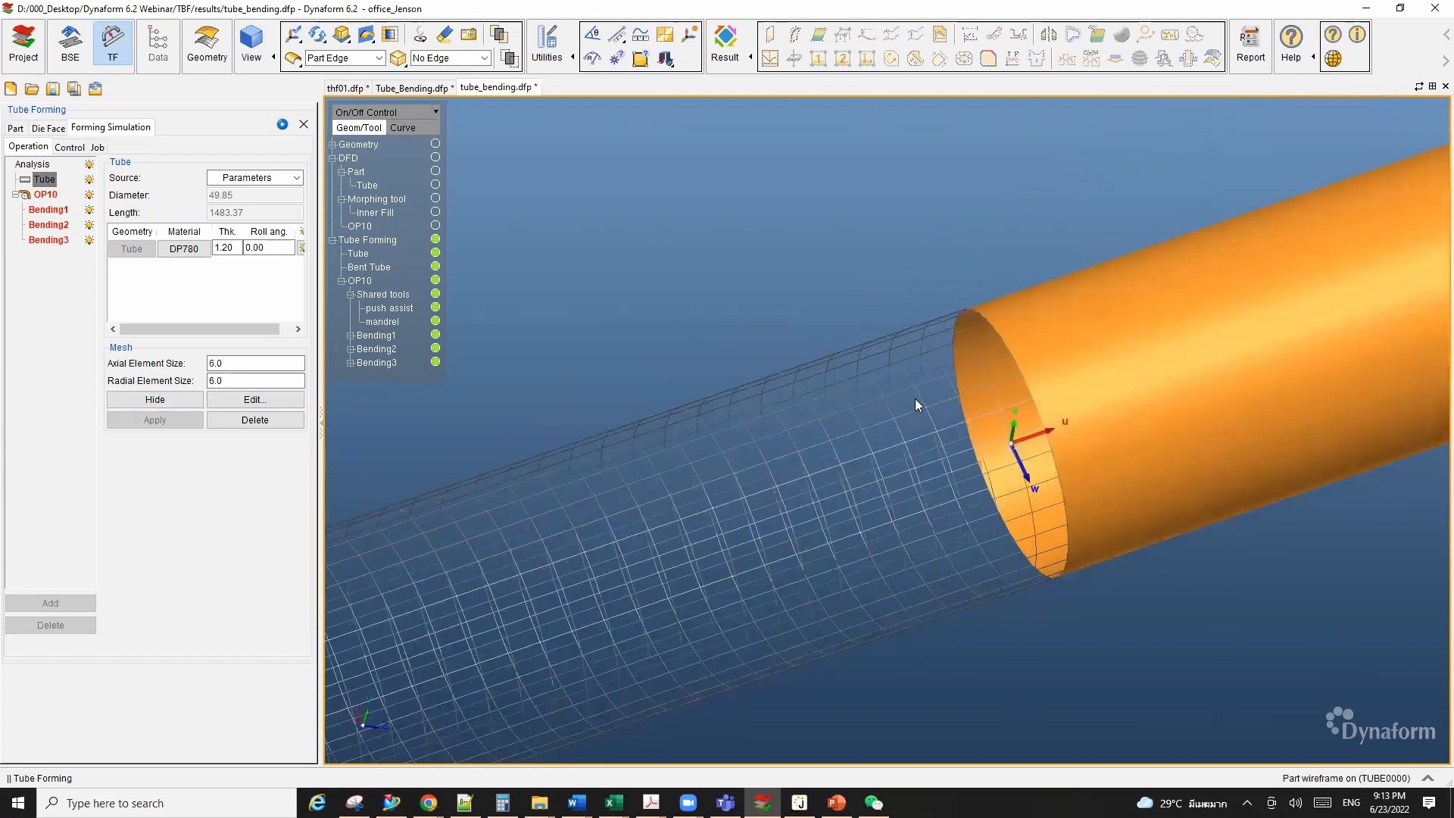
# Step: Delete the tube's current mesh and regenerate it with axial and radial element sizes of 2
pyautogui.moveTo(228, 364); pyautogui.dragTo(168, 369)
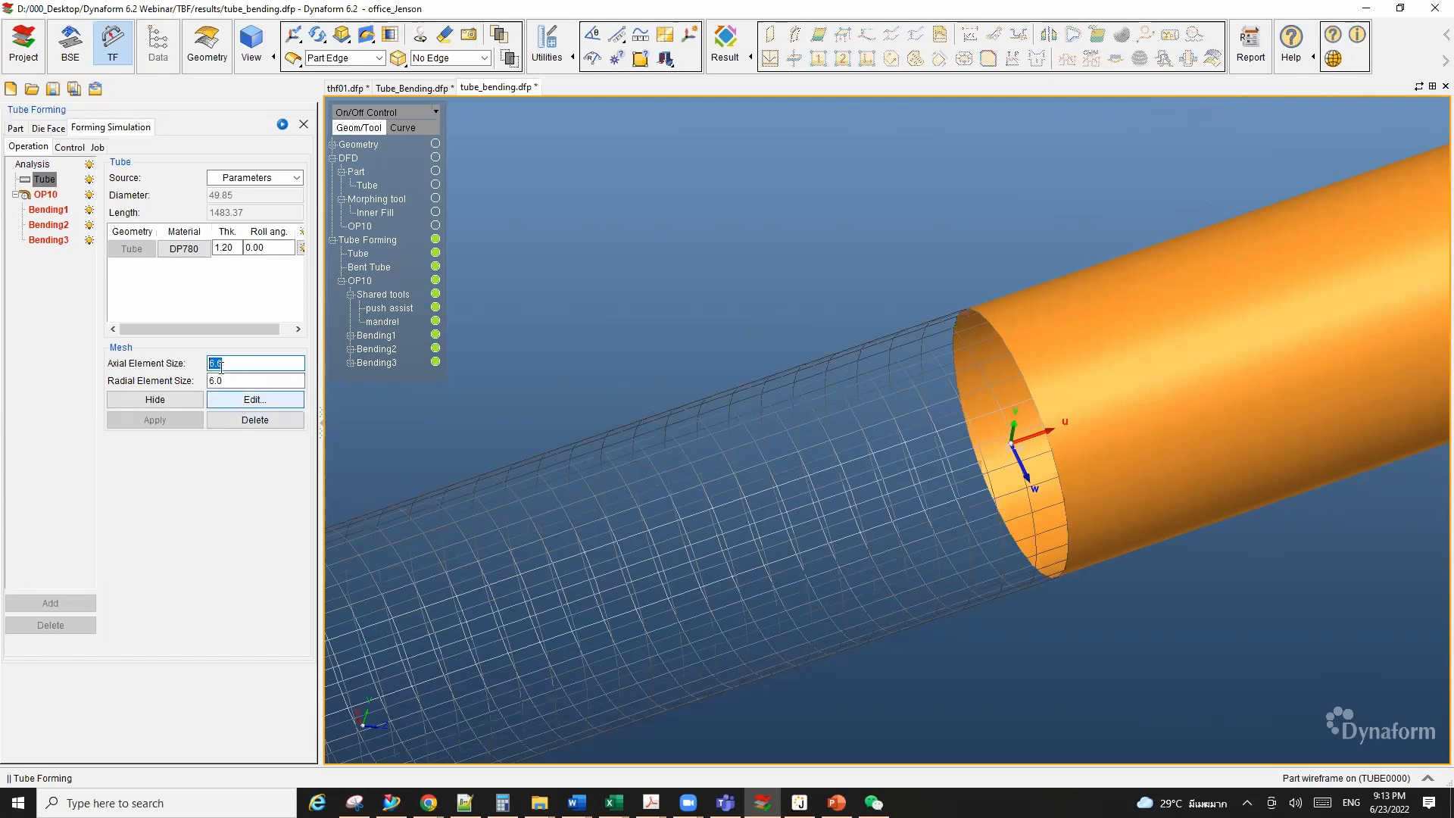
pyautogui.click(256, 421)
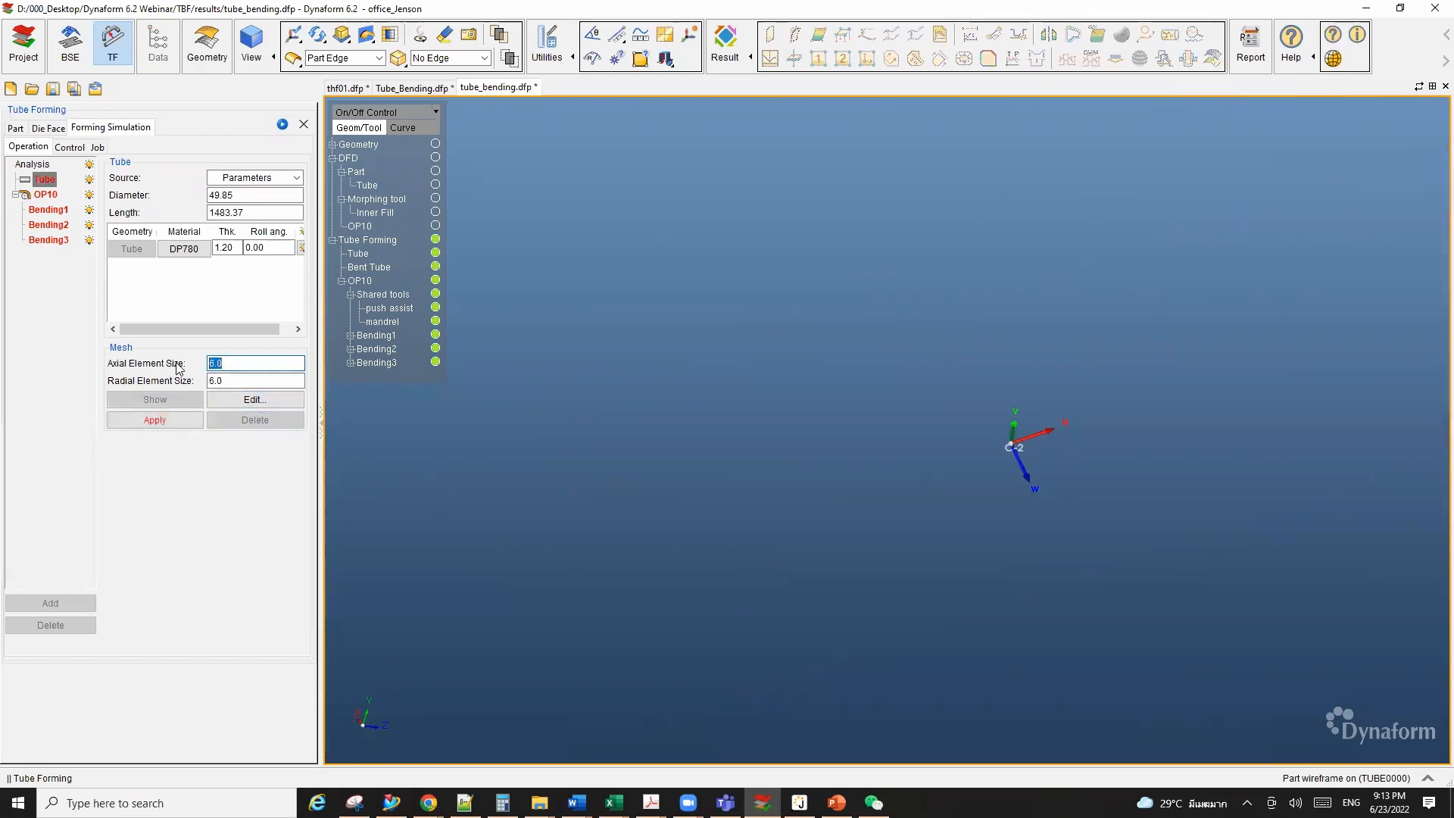
pyautogui.write('2')
pyautogui.doubleClick(219, 382)
pyautogui.write('2')
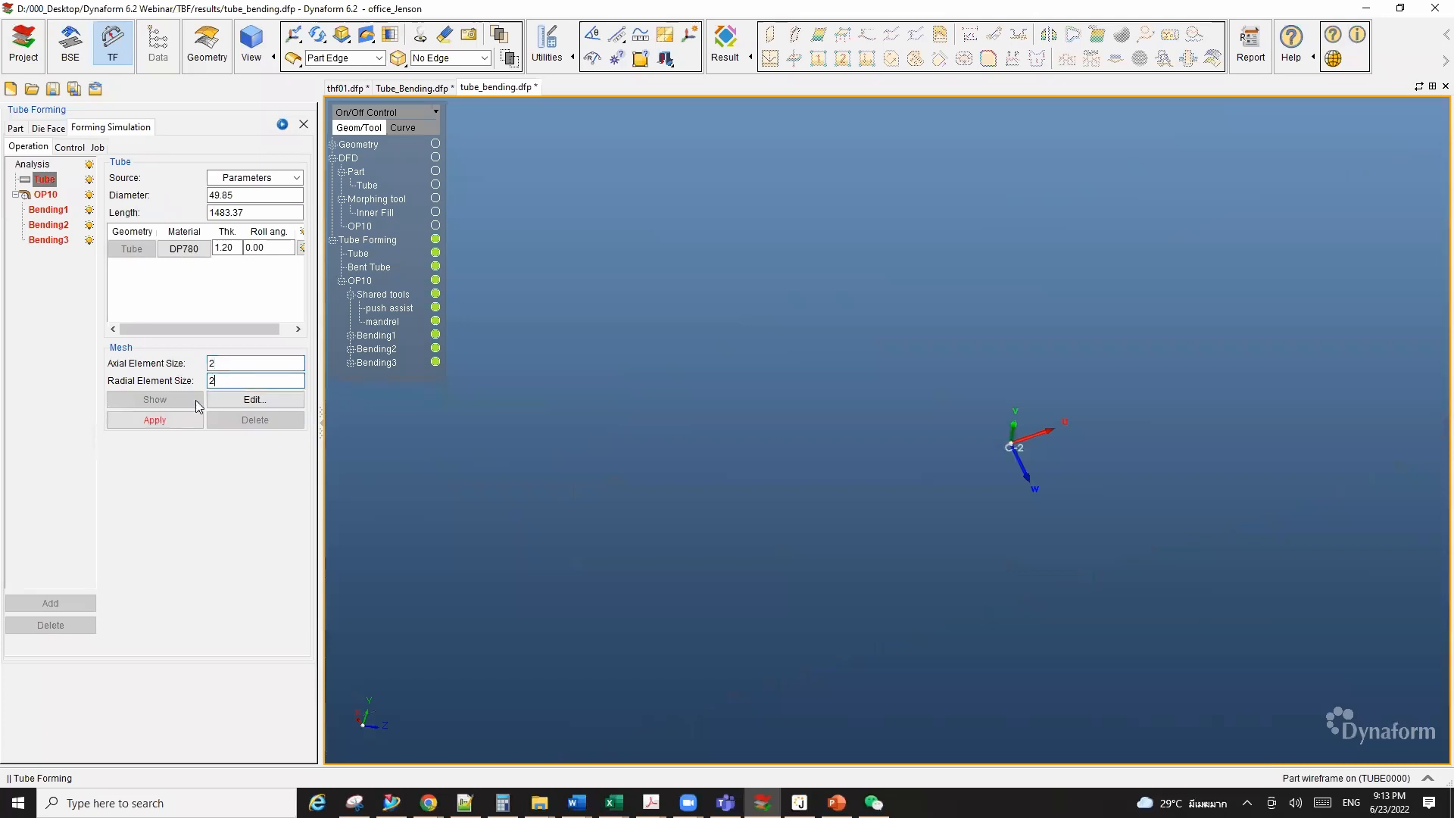
pyautogui.click(165, 421)
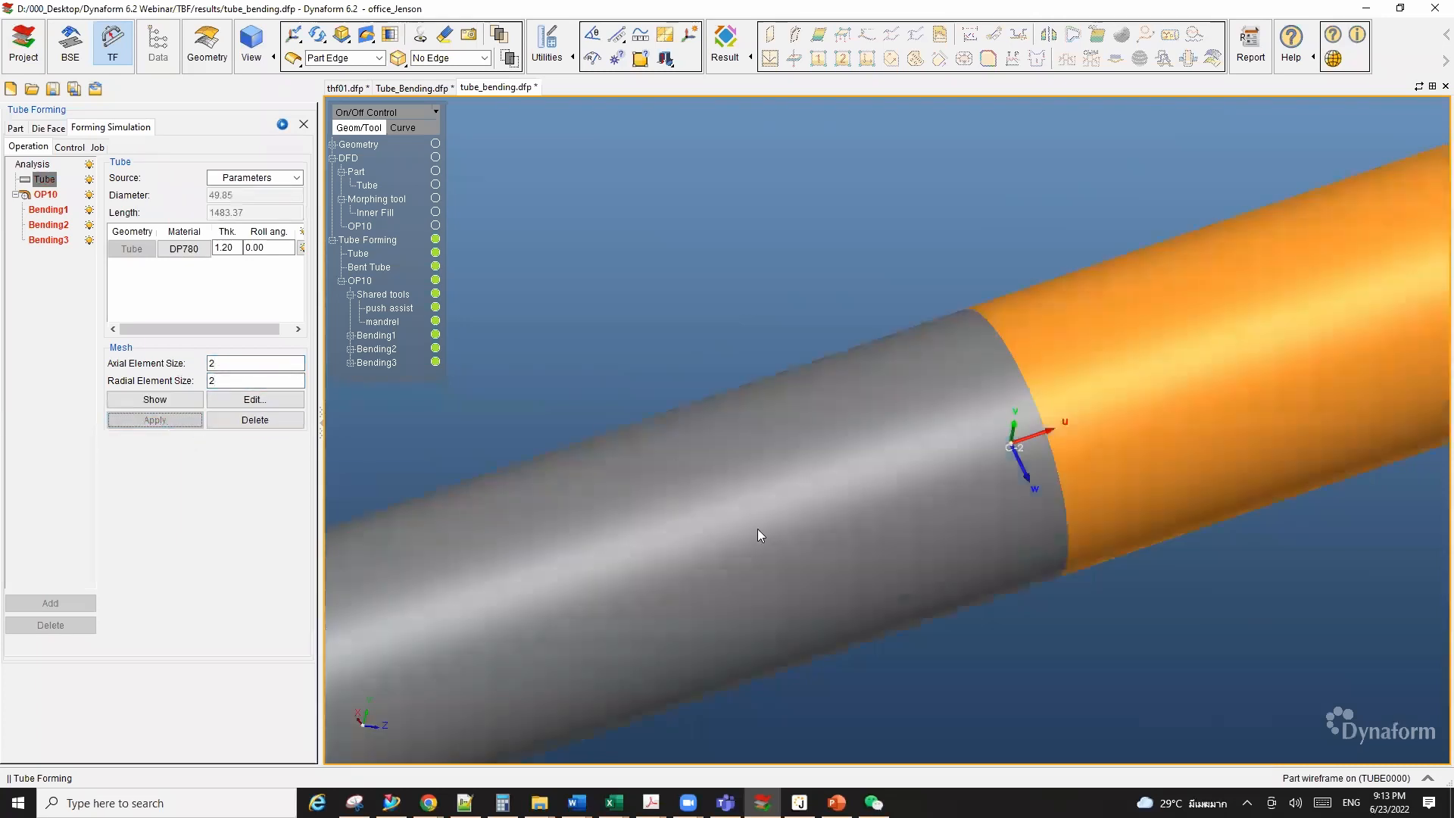
# Step: Show the refined tube mesh, inspect its elements near the bent tube, and hide the mesh again
pyautogui.click(163, 400)
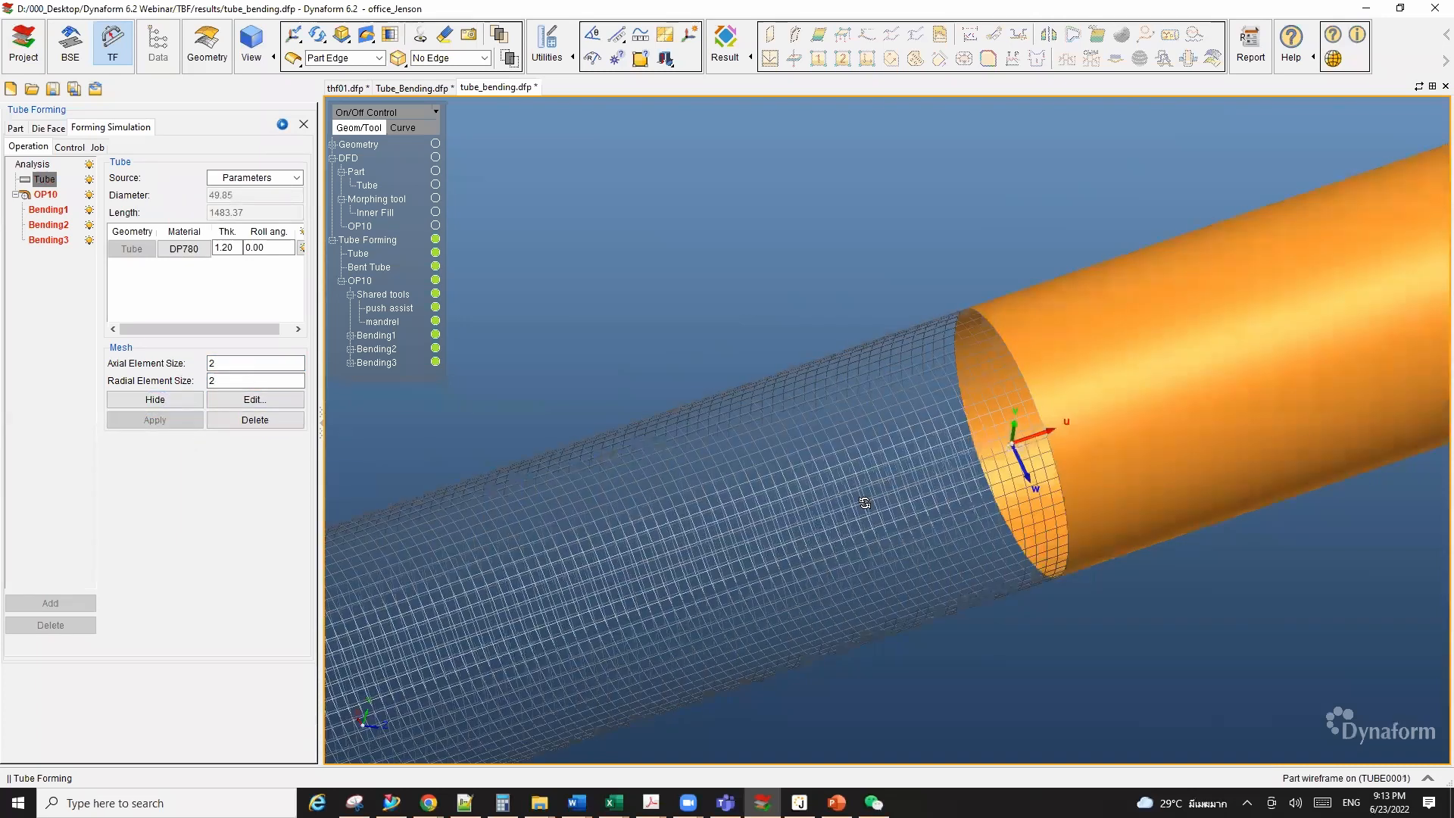
pyautogui.keyDown('ctrl'); pyautogui.moveTo(864, 503); pyautogui.dragTo(890, 384); pyautogui.keyUp('ctrl')
pyautogui.scroll(3, 889, 383)
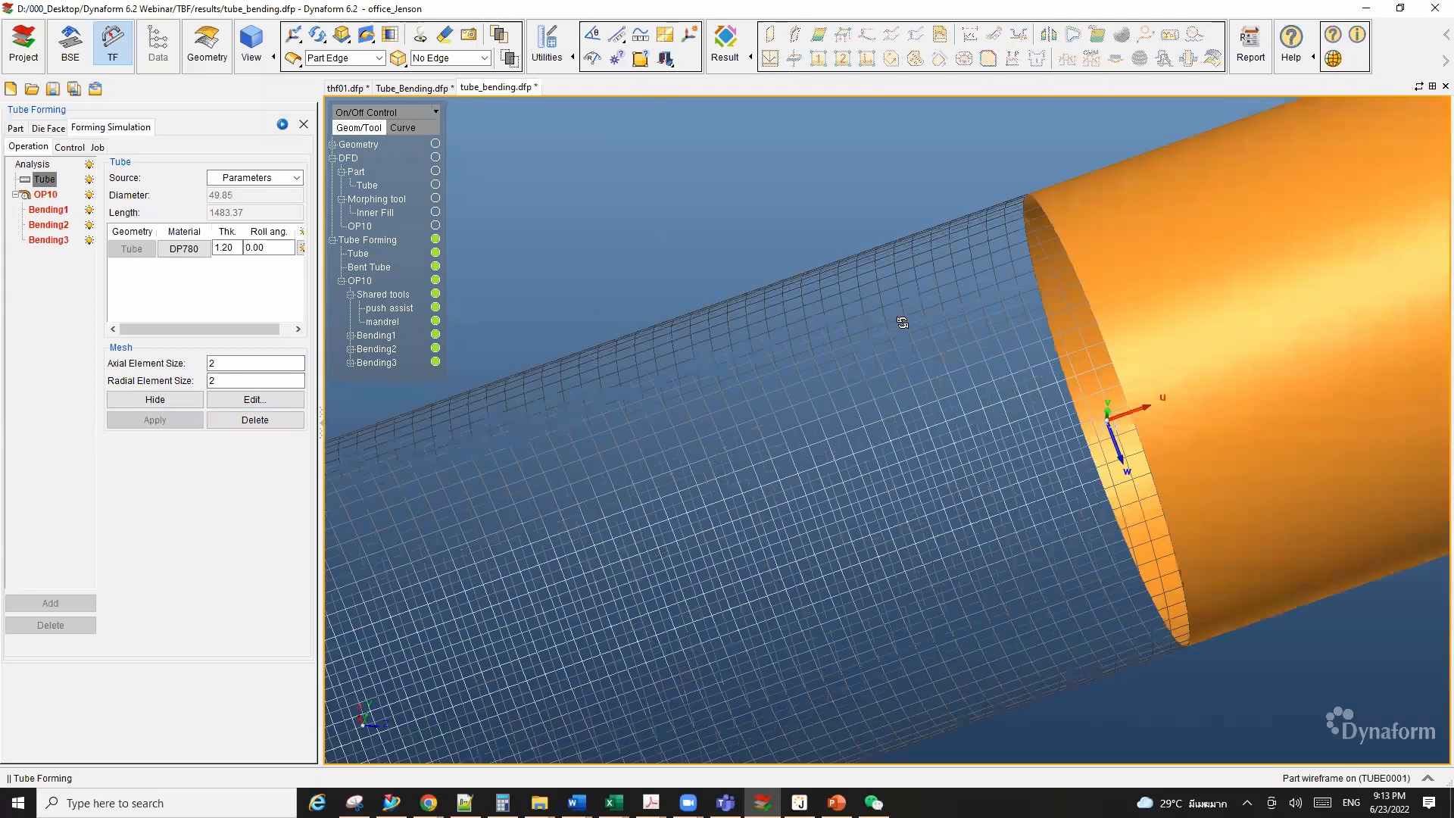
pyautogui.keyDown('ctrl'); pyautogui.moveTo(902, 323); pyautogui.dragTo(888, 455); pyautogui.keyUp('ctrl')
pyautogui.scroll(-2, 867, 445)
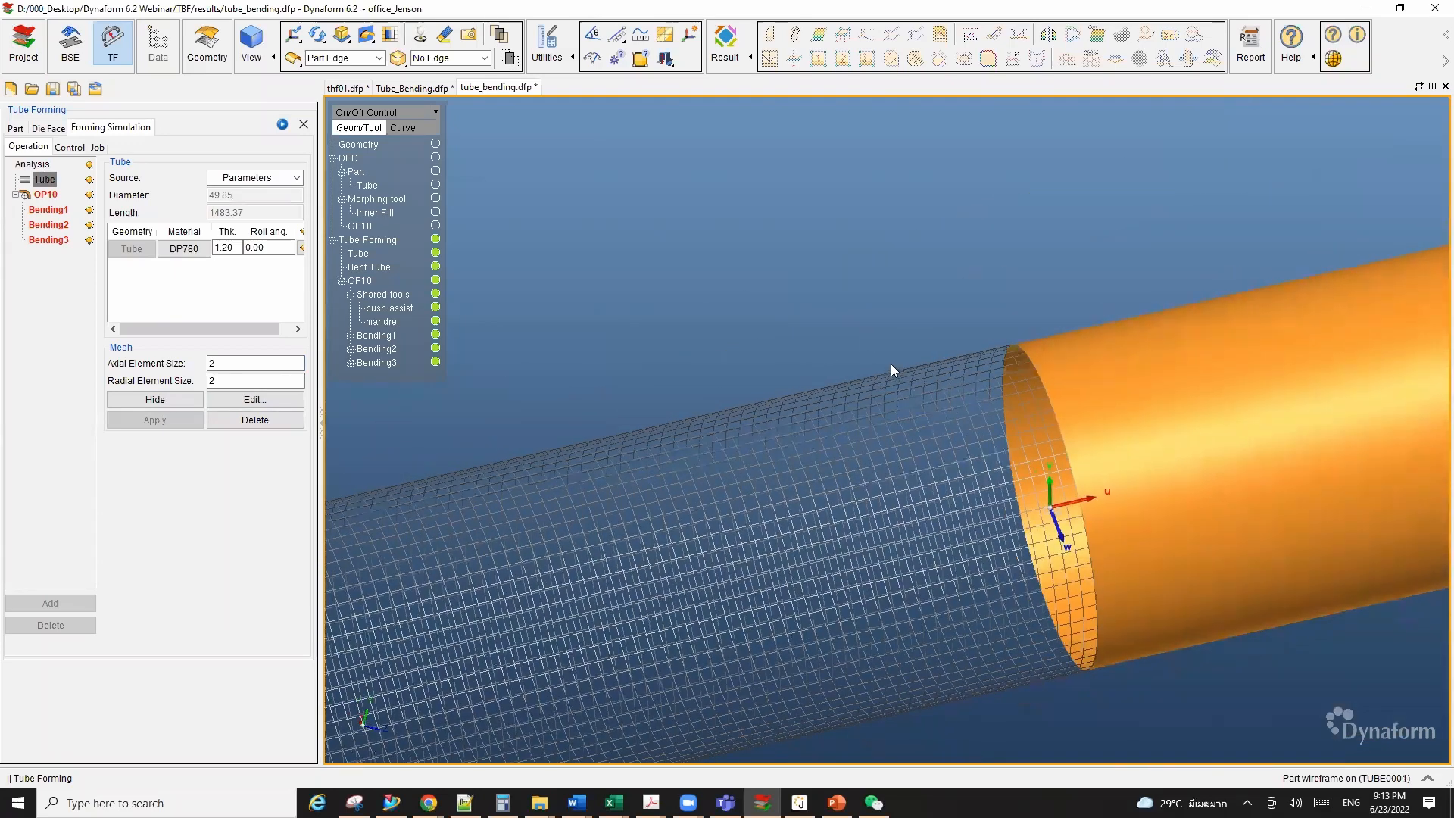
pyautogui.scroll(-3, 891, 369)
pyautogui.click(156, 399)
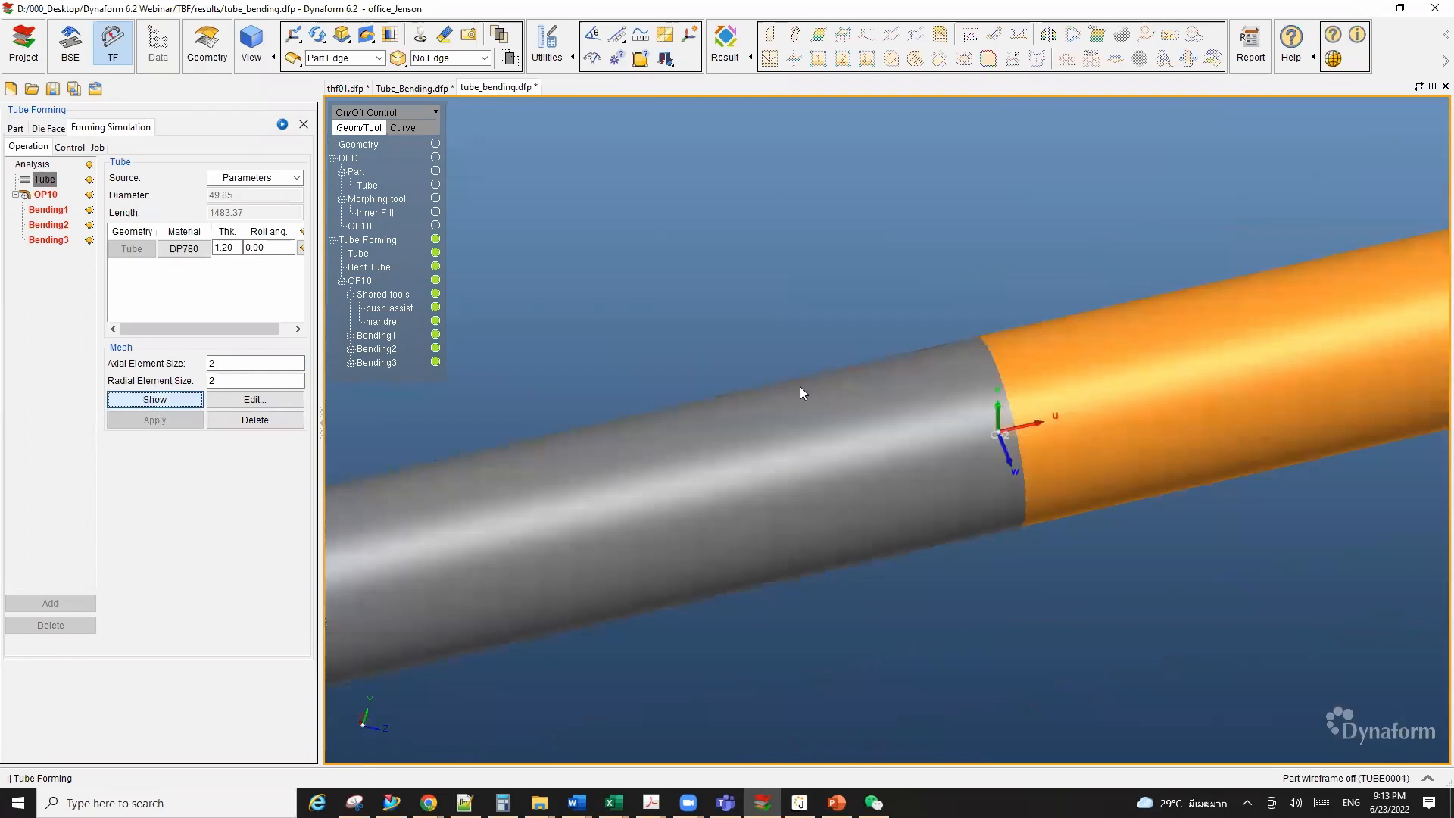
pyautogui.scroll(-4, 818, 391)
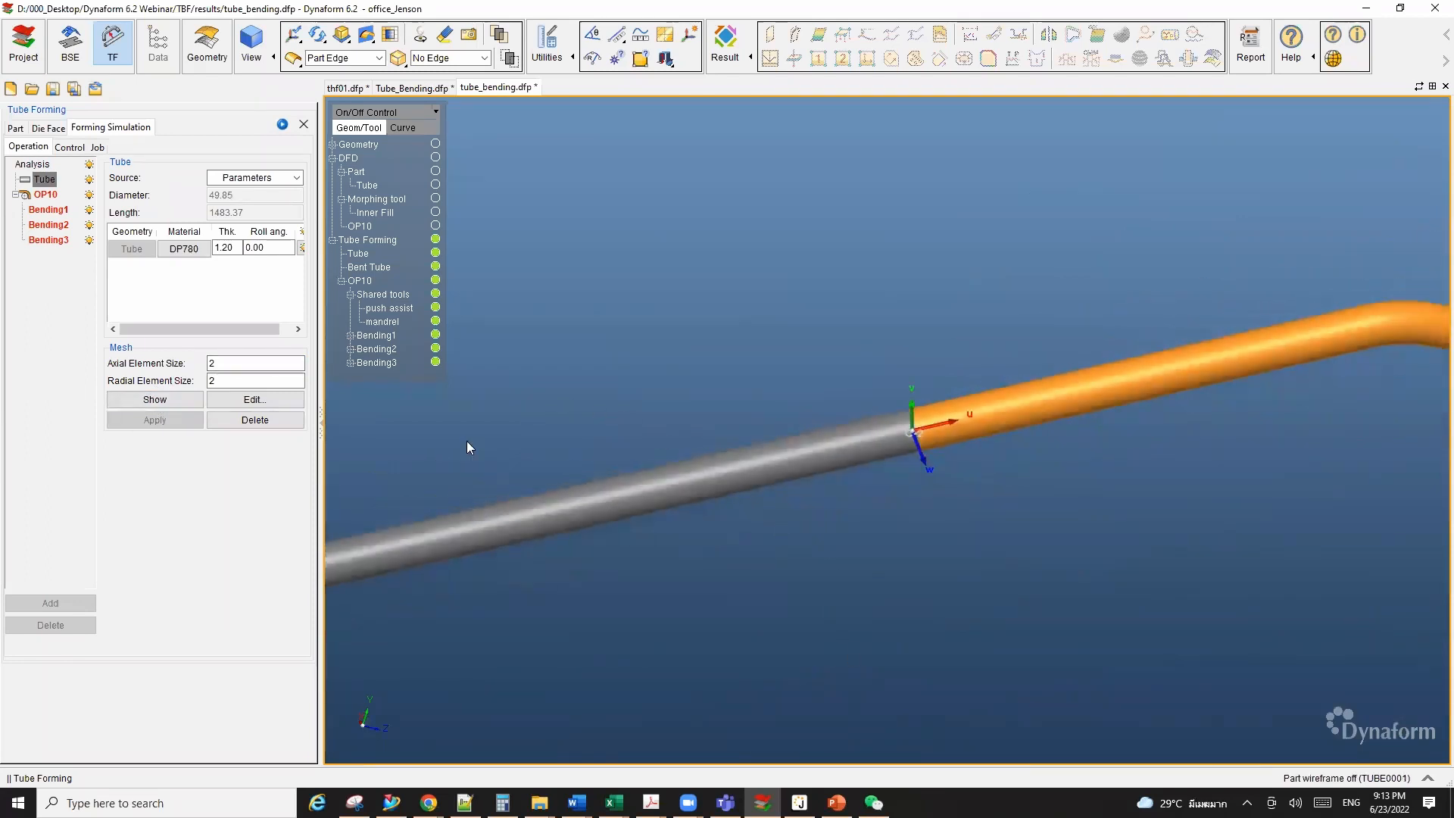
pyautogui.keyDown('ctrl'); pyautogui.moveTo(785, 362); pyautogui.dragTo(785, 378, button='right'); pyautogui.keyUp('ctrl')
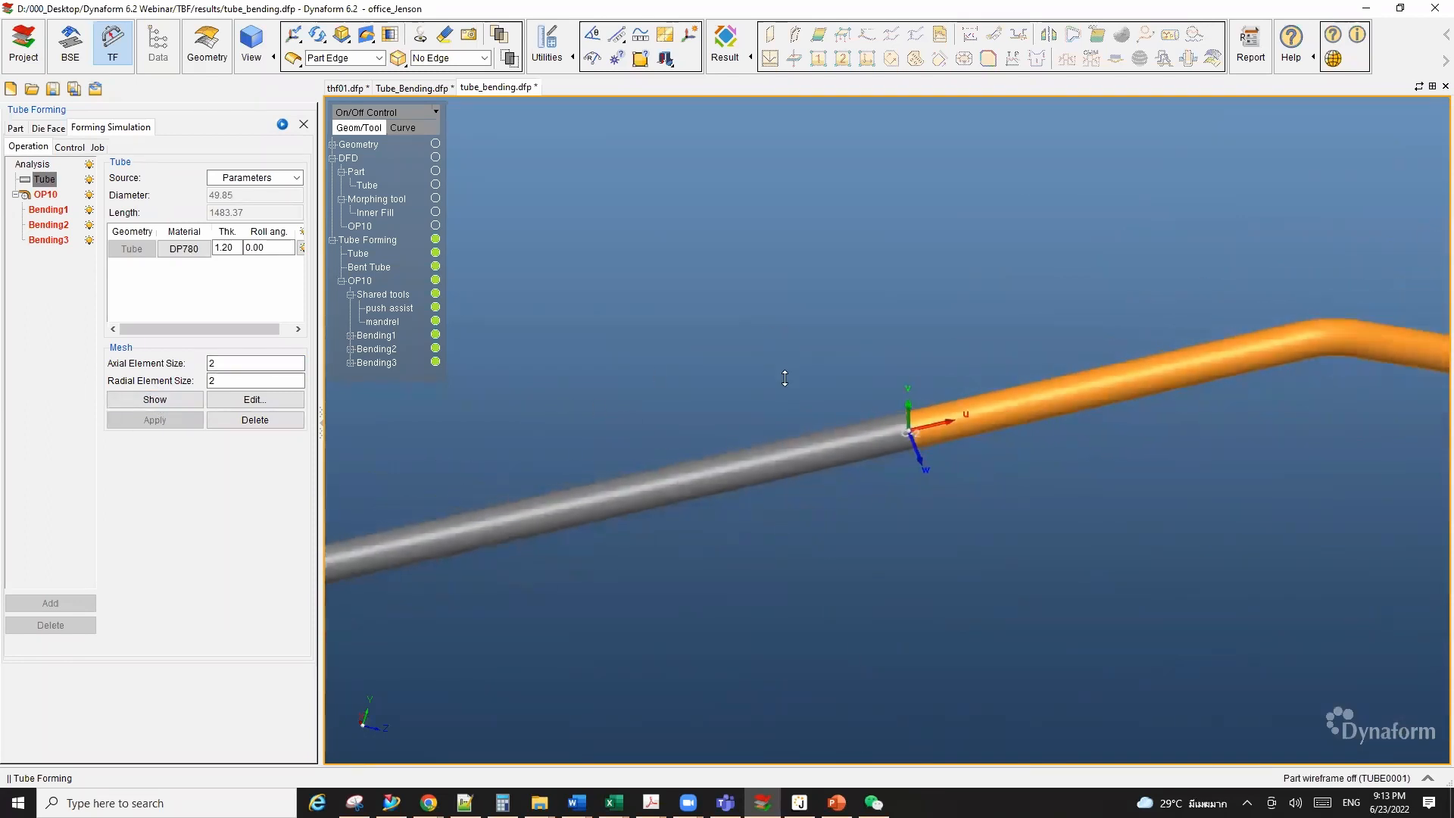
# Step: Create the OP10 tools for incremental bending, including the wiper die, die insert and mandrel assembly
pyautogui.click(47, 195)
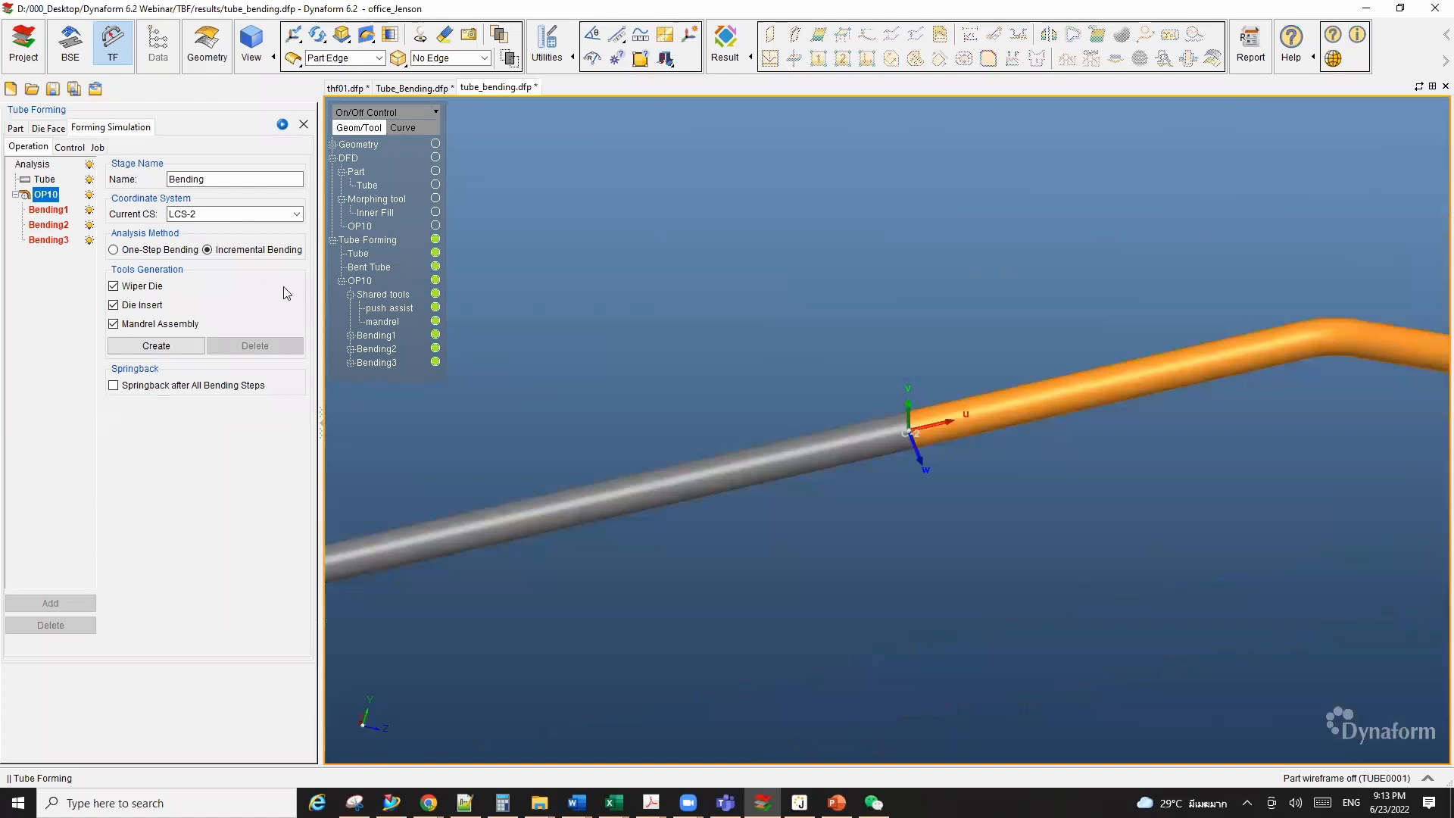
pyautogui.keyDown('ctrl'); pyautogui.moveTo(731, 300); pyautogui.dragTo(743, 435, button='right'); pyautogui.keyUp('ctrl')
pyautogui.keyDown('ctrl'); pyautogui.moveTo(705, 324); pyautogui.dragTo(649, 308, button='middle'); pyautogui.keyUp('ctrl')
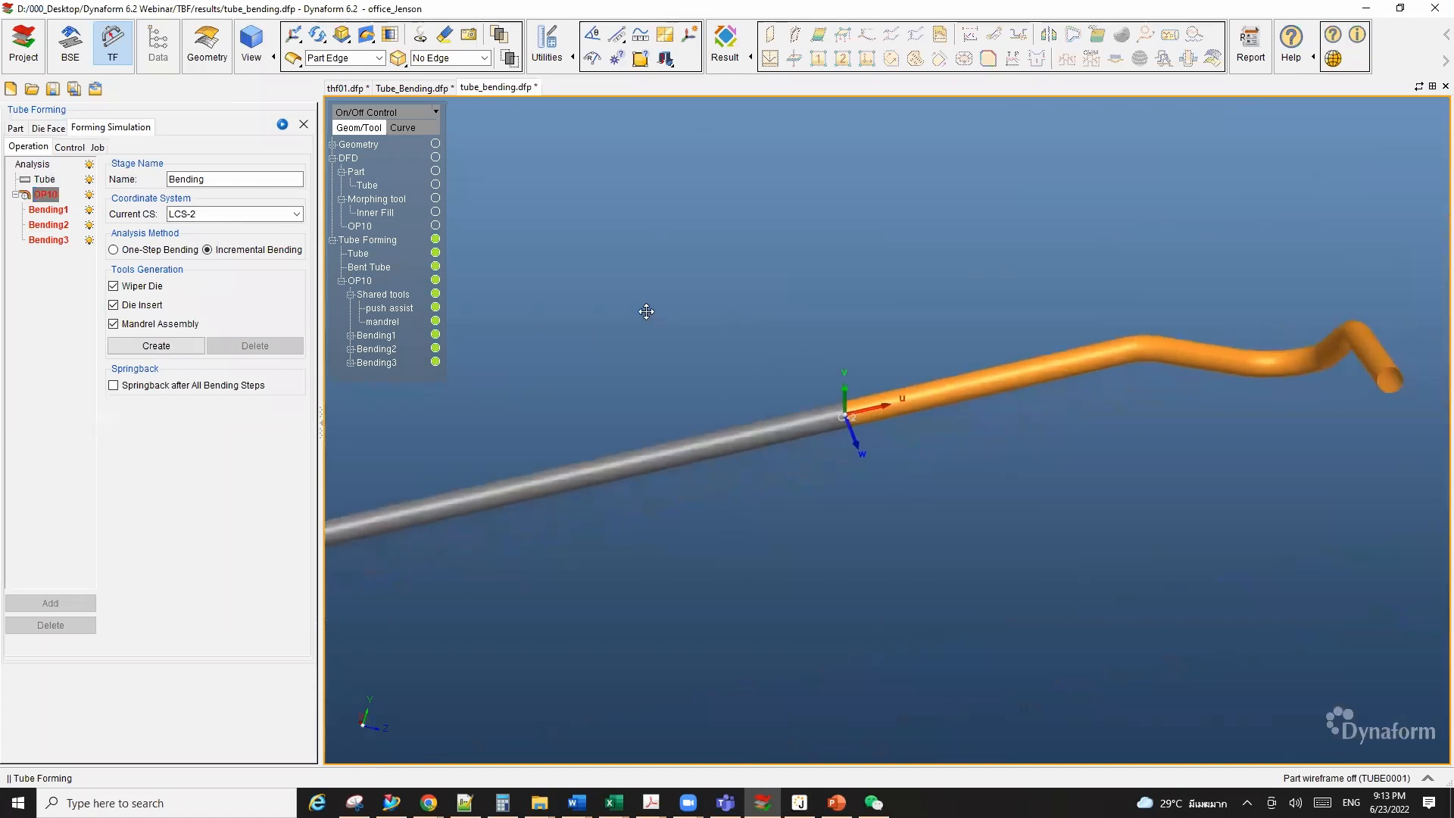
pyautogui.keyDown('ctrl'); pyautogui.moveTo(650, 308); pyautogui.dragTo(695, 373, button='right'); pyautogui.keyUp('ctrl')
pyautogui.keyDown('ctrl'); pyautogui.moveTo(695, 373); pyautogui.dragTo(760, 403); pyautogui.keyUp('ctrl')
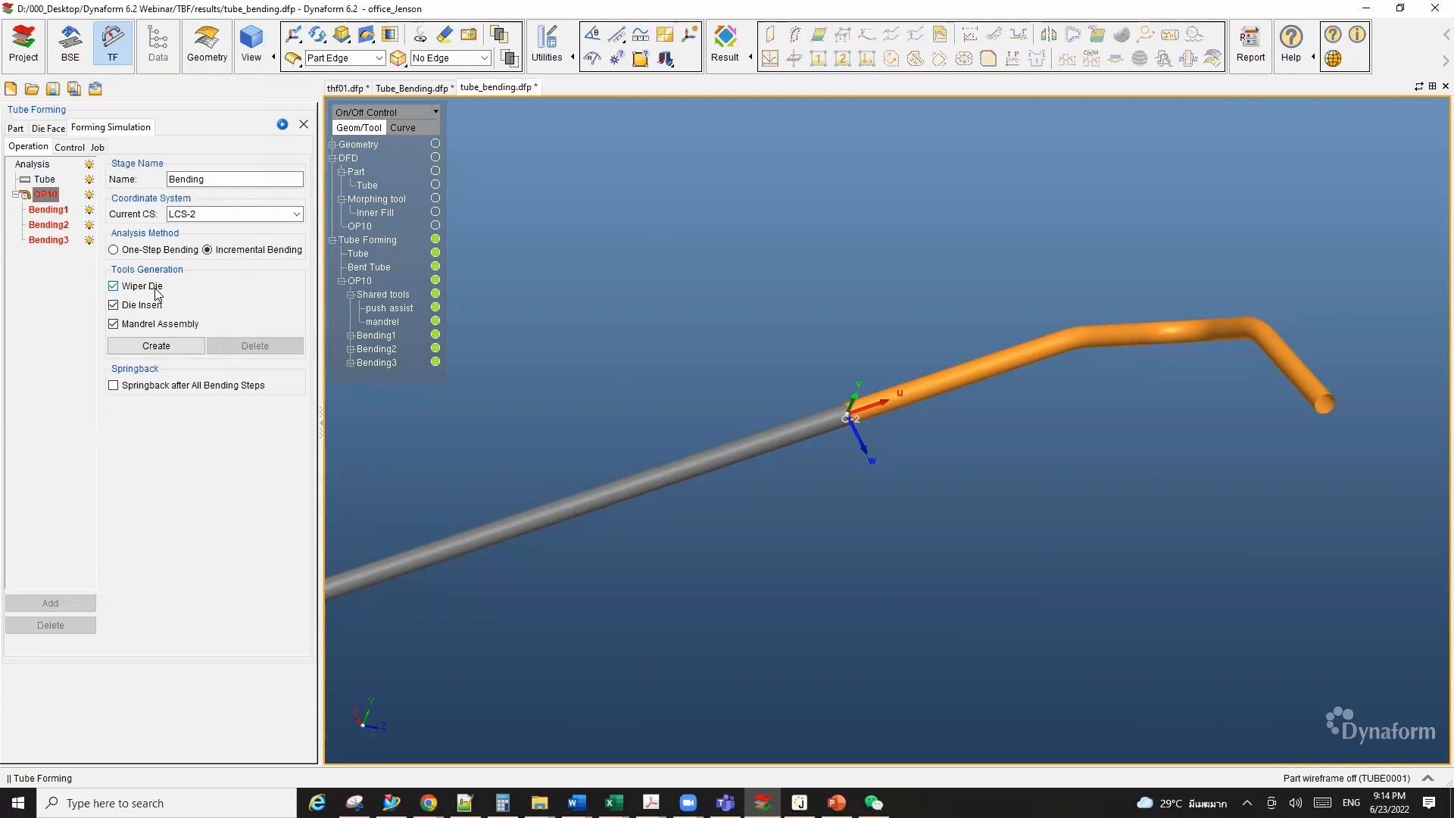
pyautogui.click(156, 346)
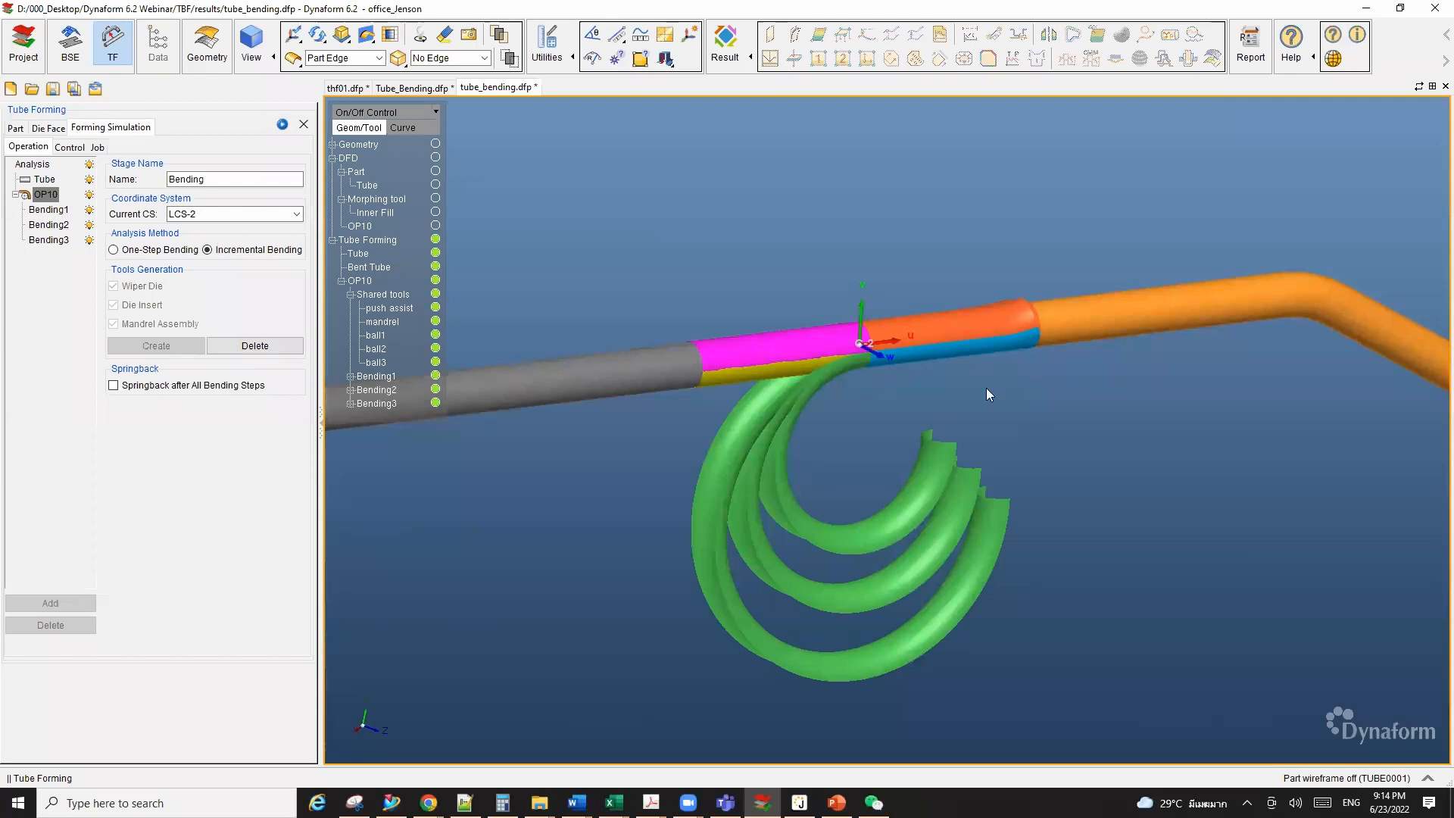
# Step: Examine the generated tools around the tube and compare the tool settings of Bending1, Bending2 and Bending3
pyautogui.scroll(-1, 986, 388)
pyautogui.keyDown('ctrl'); pyautogui.moveTo(1019, 374); pyautogui.dragTo(940, 379, button='middle'); pyautogui.keyUp('ctrl')
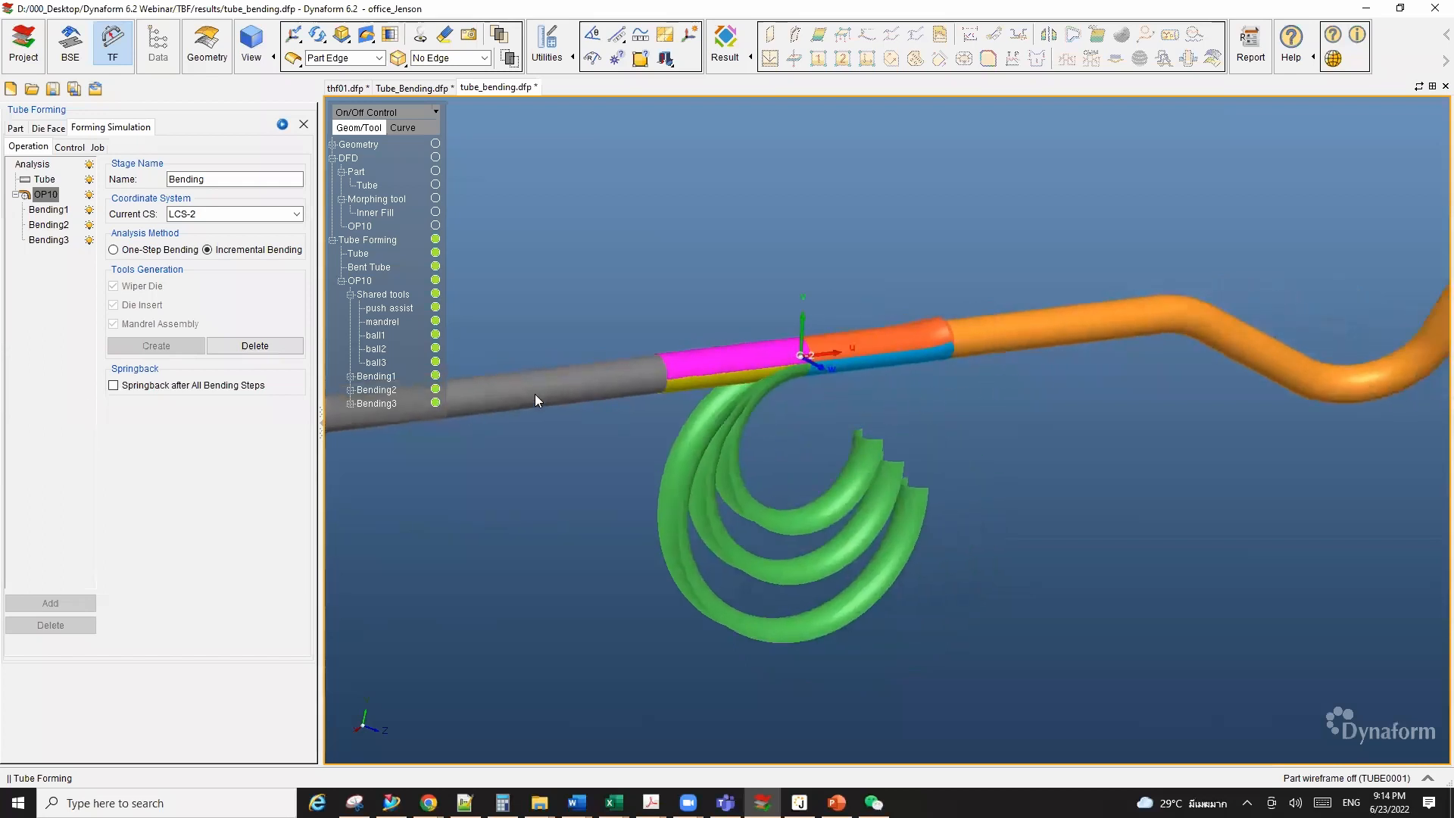
pyautogui.moveTo(815, 421)
pyautogui.keyDown('ctrl'); pyautogui.mouseDown()
pyautogui.moveTo(786, 412)
pyautogui.moveTo(792, 436)
pyautogui.mouseUp(); pyautogui.keyUp('ctrl')
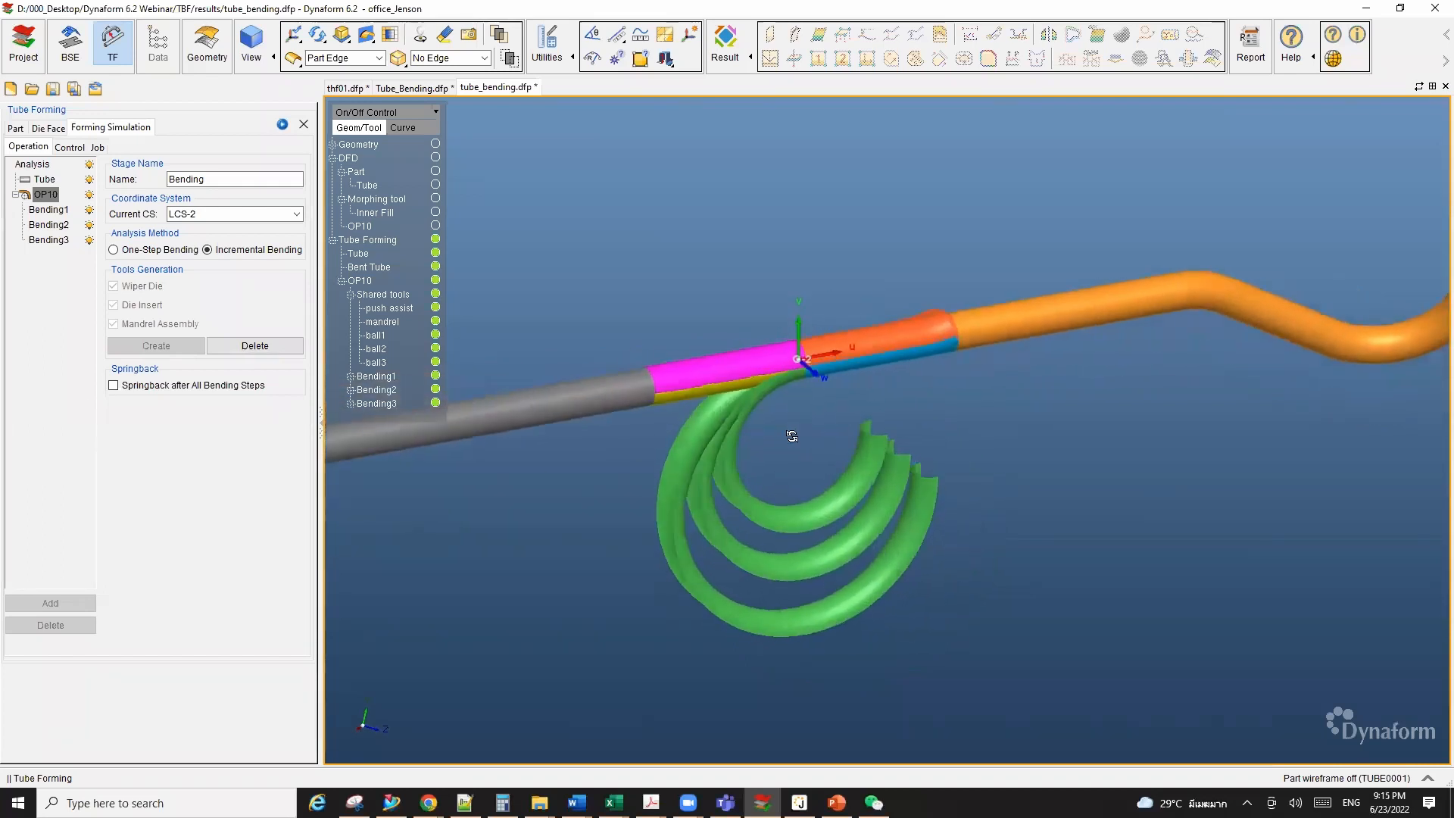
pyautogui.click(50, 210)
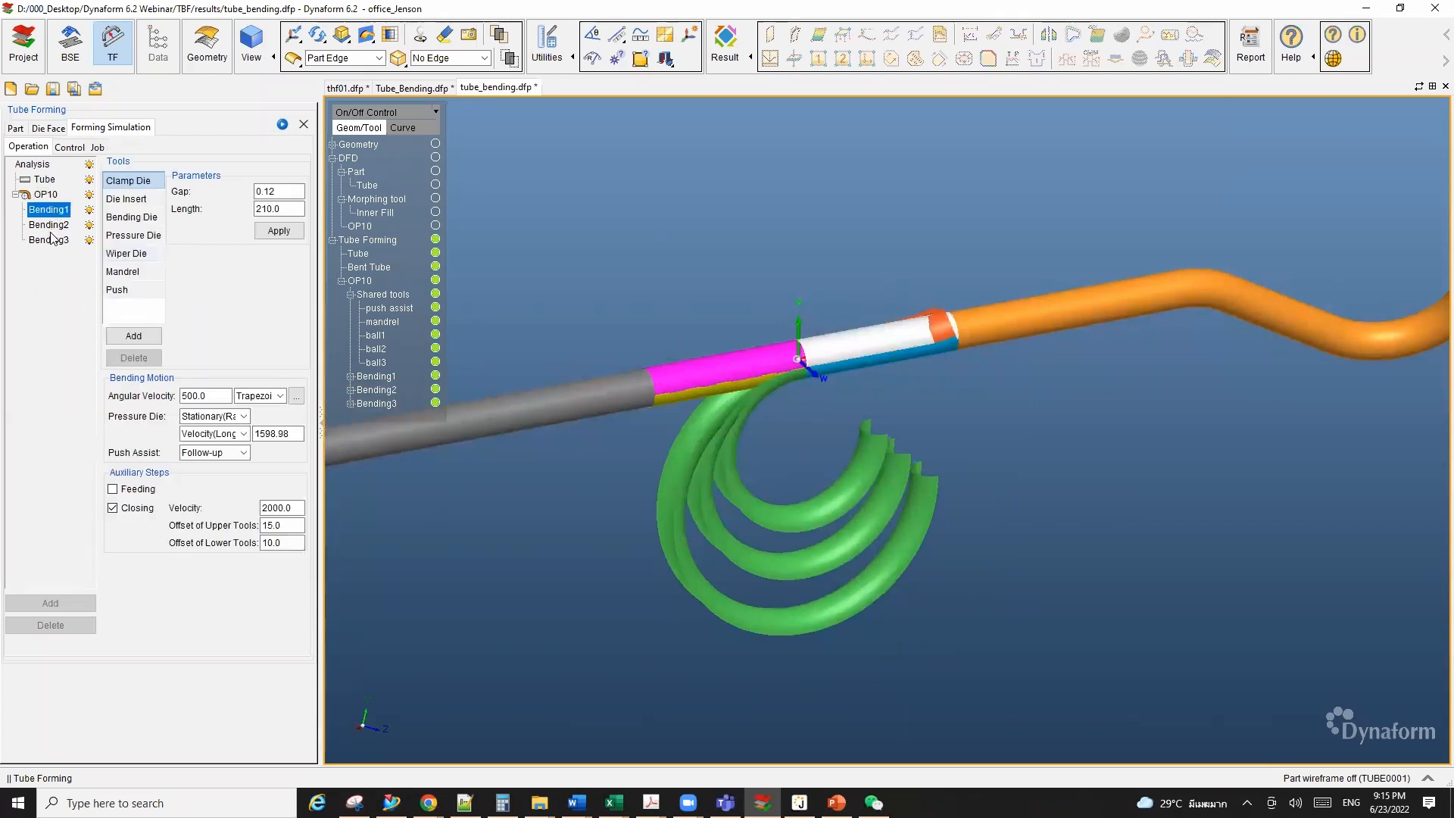
pyautogui.click(56, 226)
pyautogui.click(56, 240)
pyautogui.click(60, 210)
# Step: Open Bending1's mandrel parameters and display only the mandrel with its three balls
pyautogui.click(141, 272)
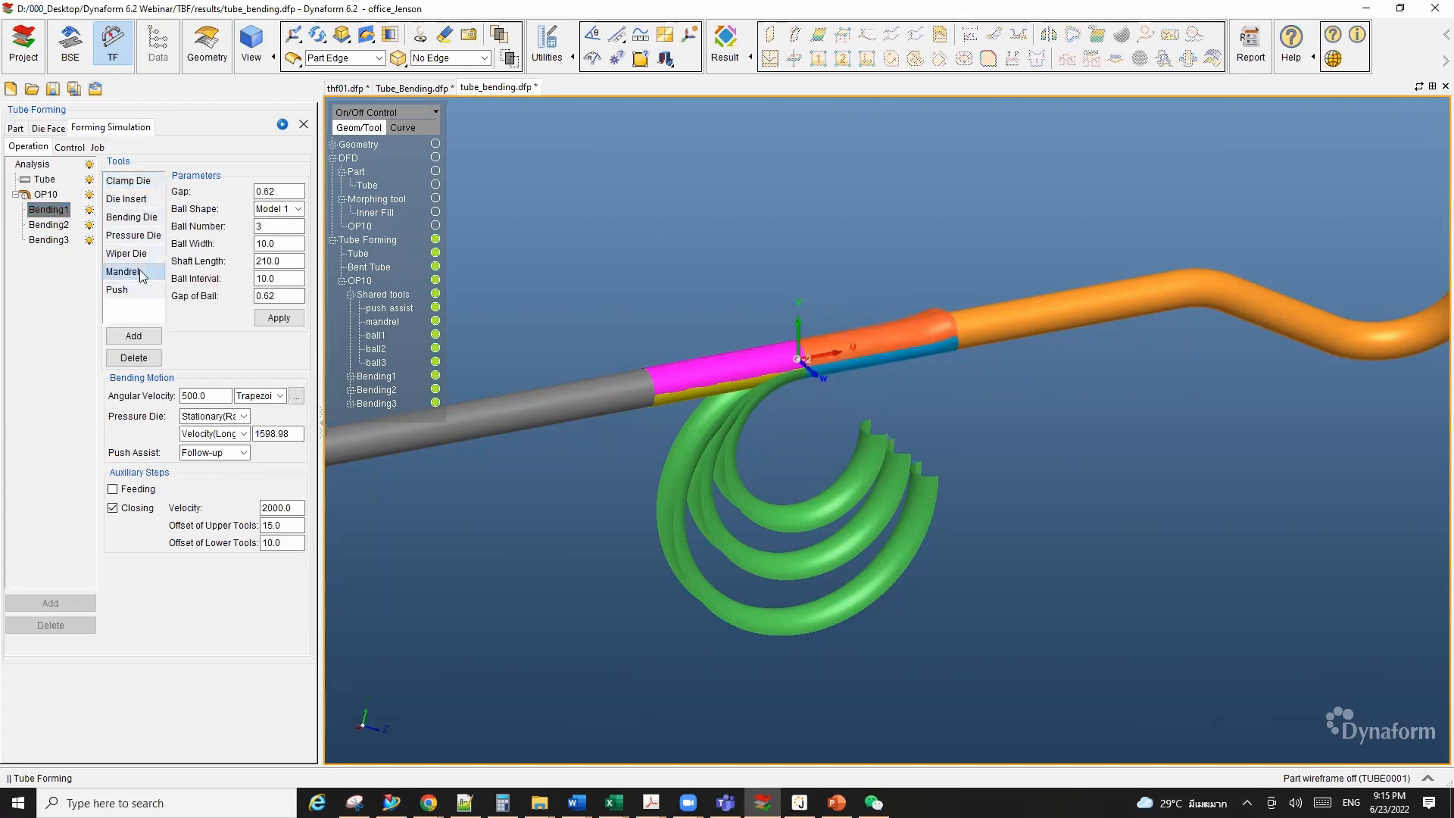
pyautogui.click(435, 295)
pyautogui.click(435, 239)
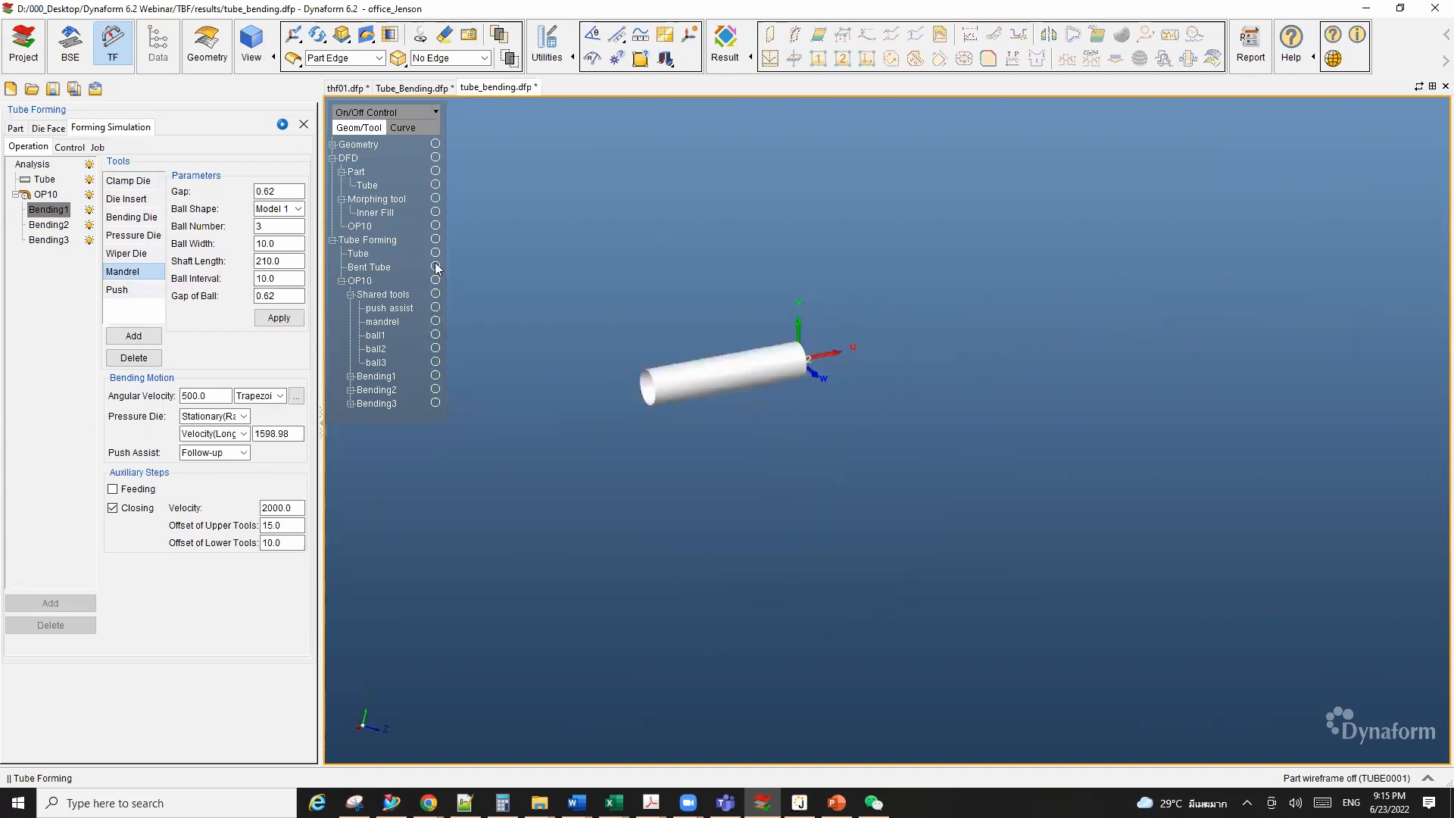
pyautogui.click(435, 321)
pyautogui.click(436, 335)
pyautogui.click(436, 349)
pyautogui.click(435, 362)
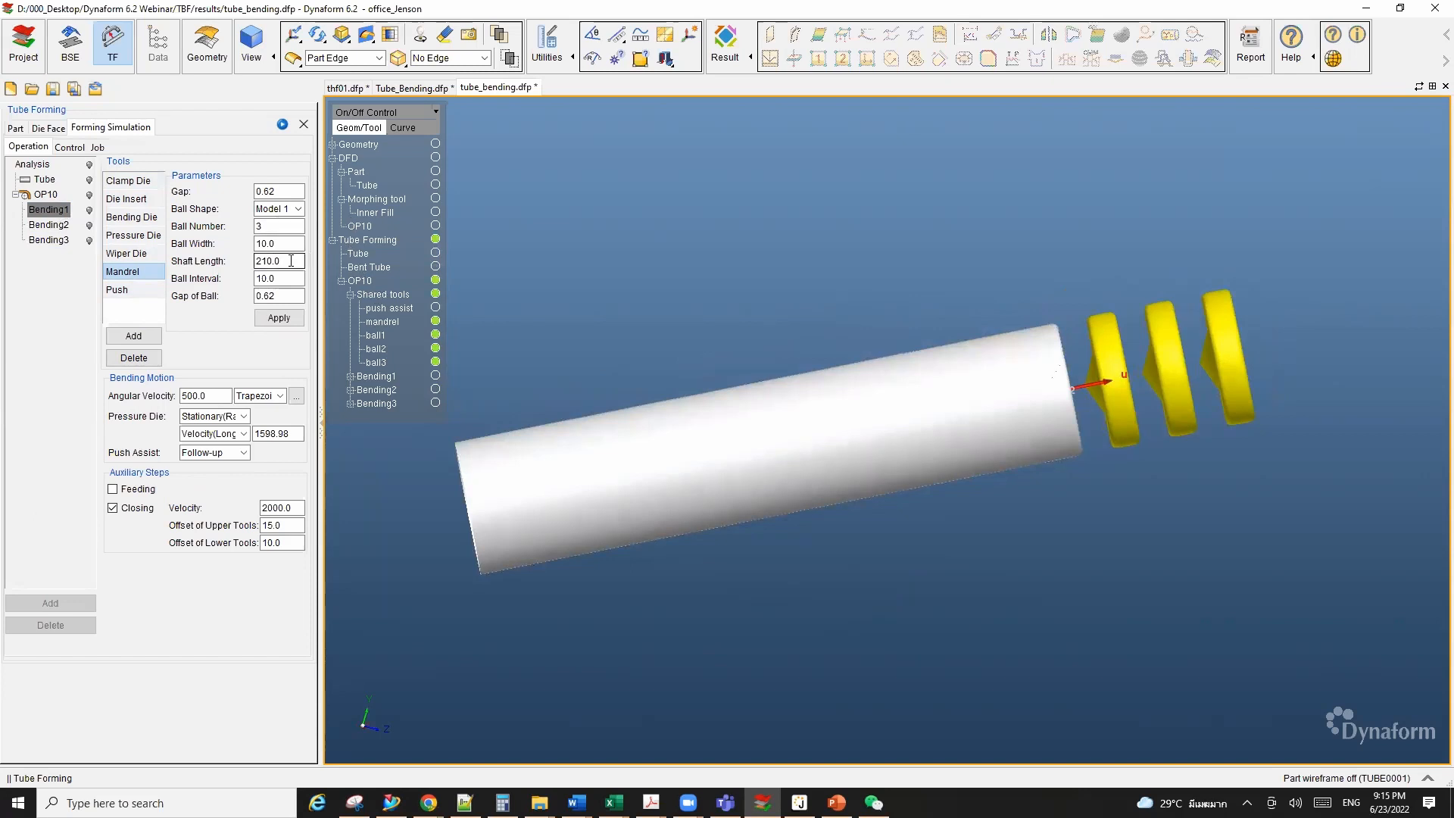
# Step: Set the mandrel's shaft length to 500, apply it, and check the lengthened shaft
pyautogui.doubleClick(292, 261)
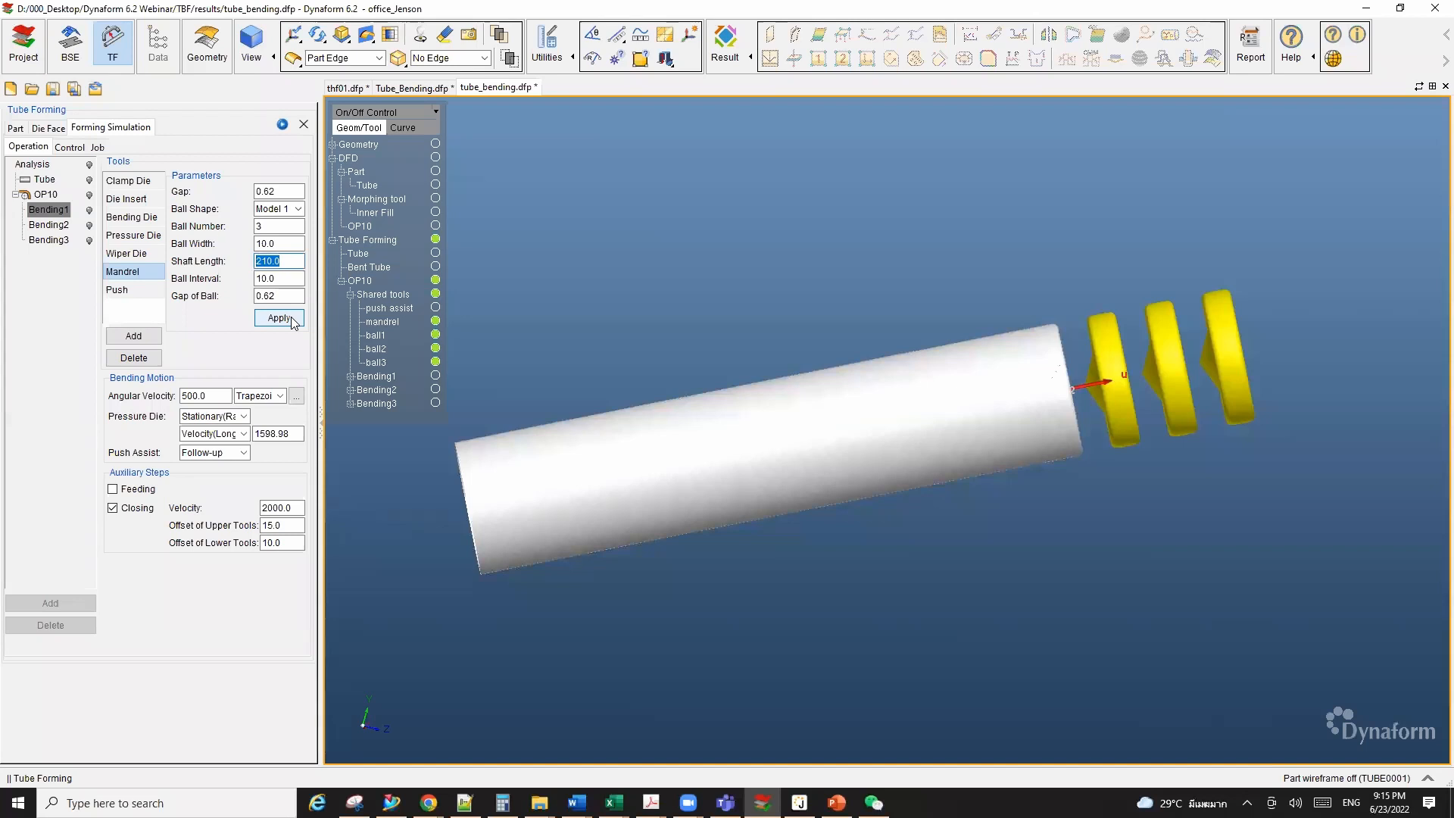
pyautogui.write('500')
pyautogui.click(278, 318)
pyautogui.scroll(-3, 785, 417)
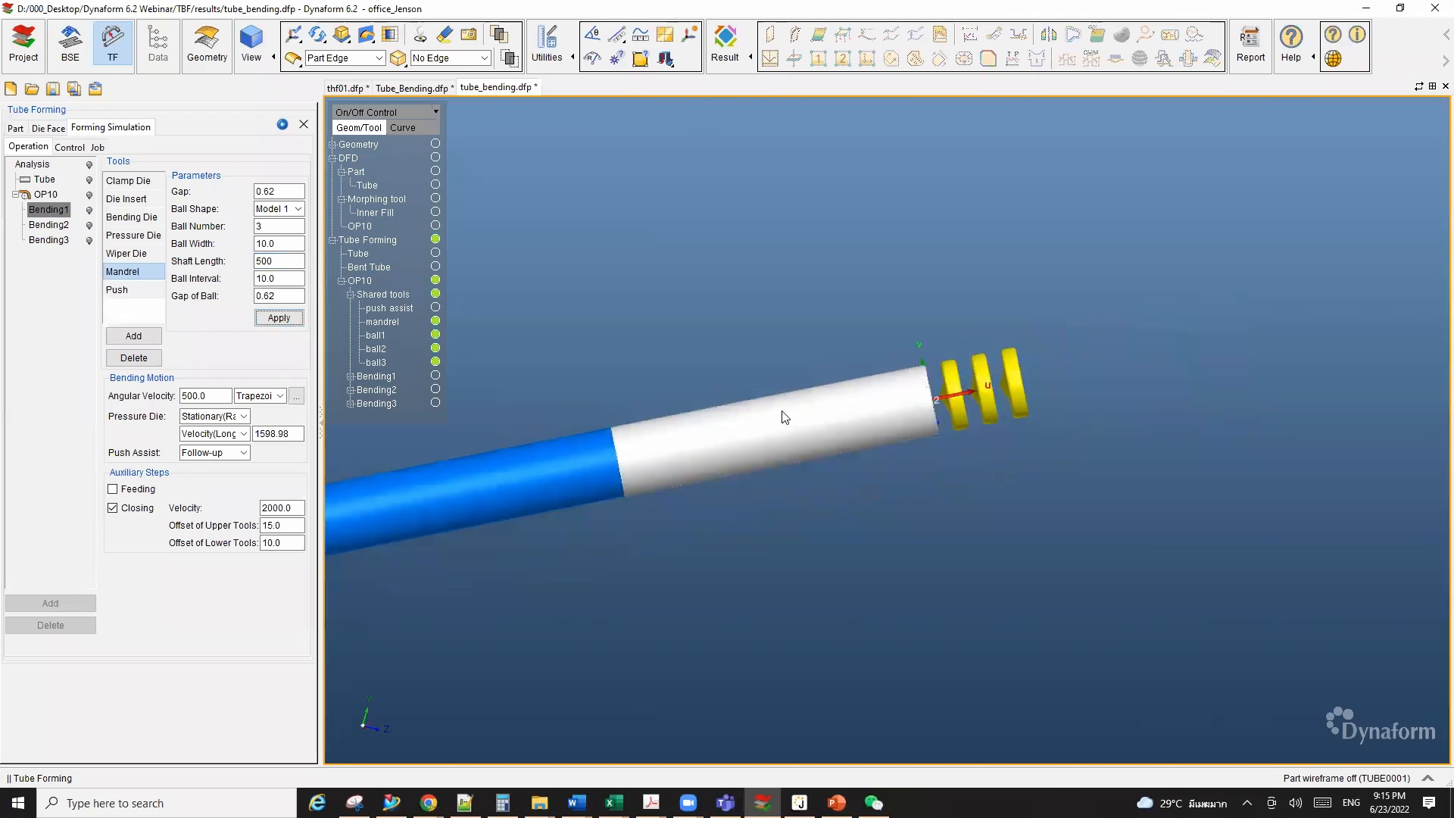
pyautogui.scroll(-3, 784, 417)
pyautogui.scroll(5, 924, 409)
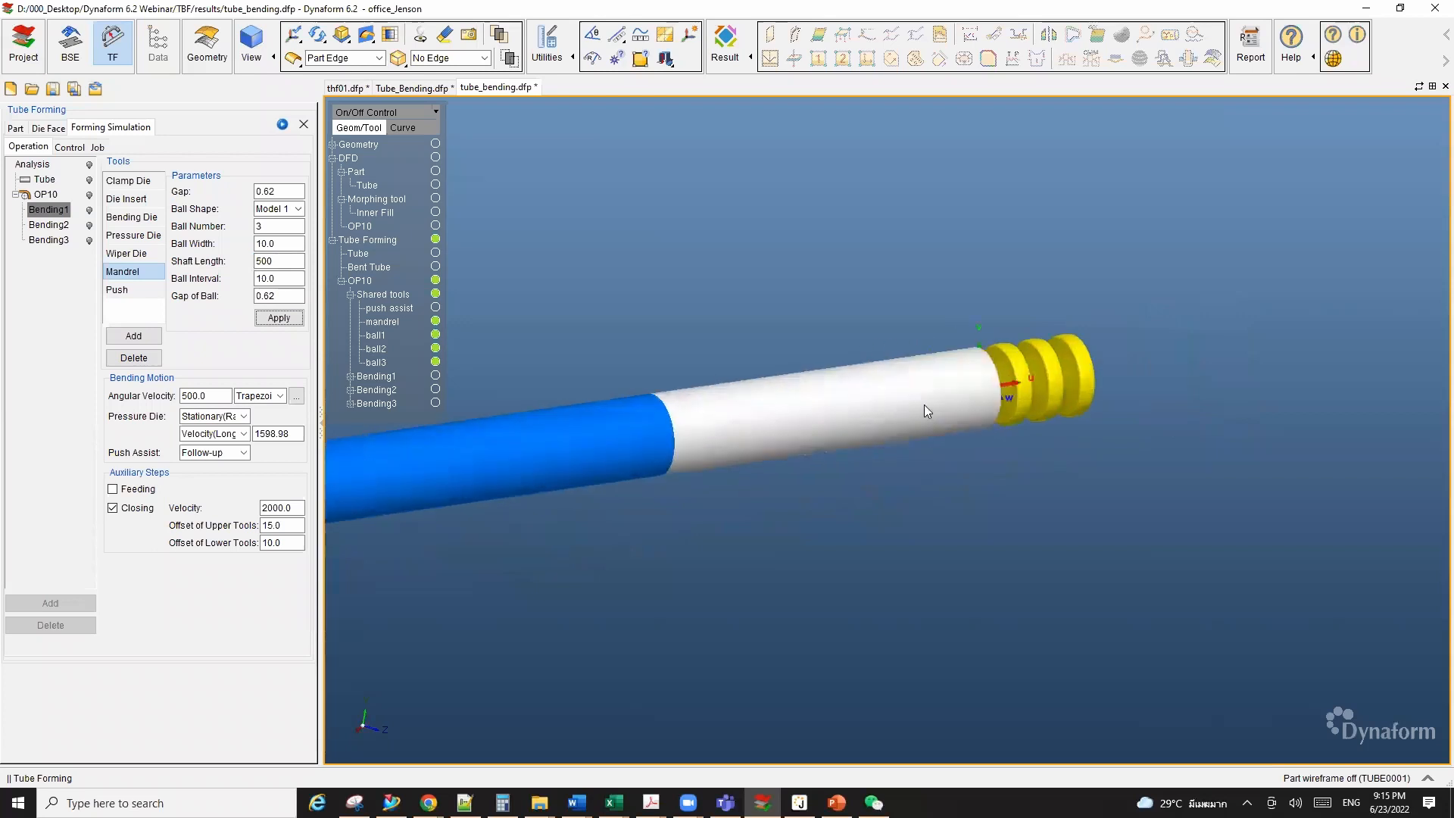
pyautogui.scroll(3, 924, 411)
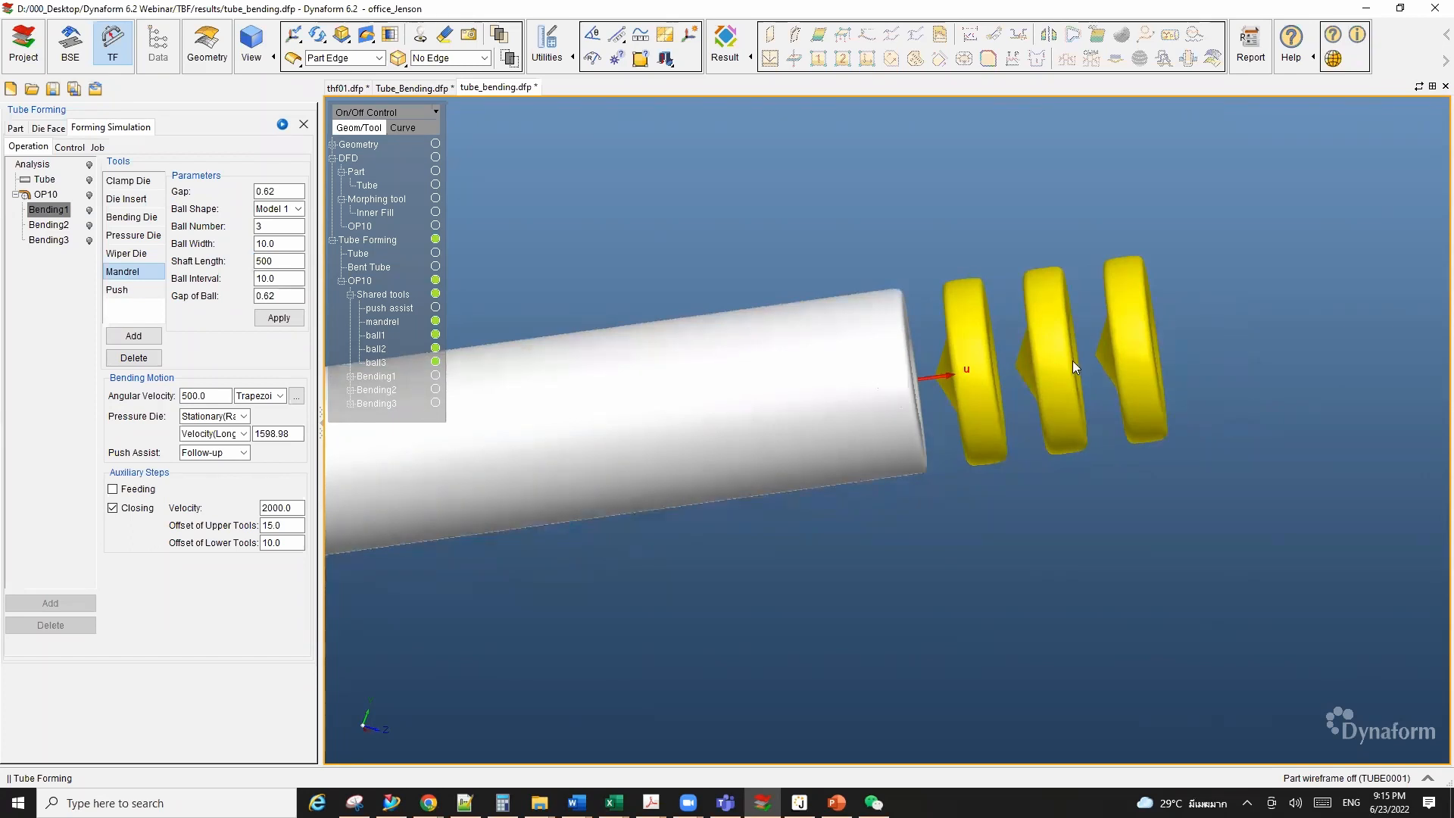
# Step: Set the mandrel's ball number to 5 and ball interval to 5, apply both, and check the balls
pyautogui.click(272, 226)
pyautogui.write('5')
pyautogui.keyDown('ctrl'); pyautogui.moveTo(962, 414); pyautogui.dragTo(992, 422); pyautogui.keyUp('ctrl')
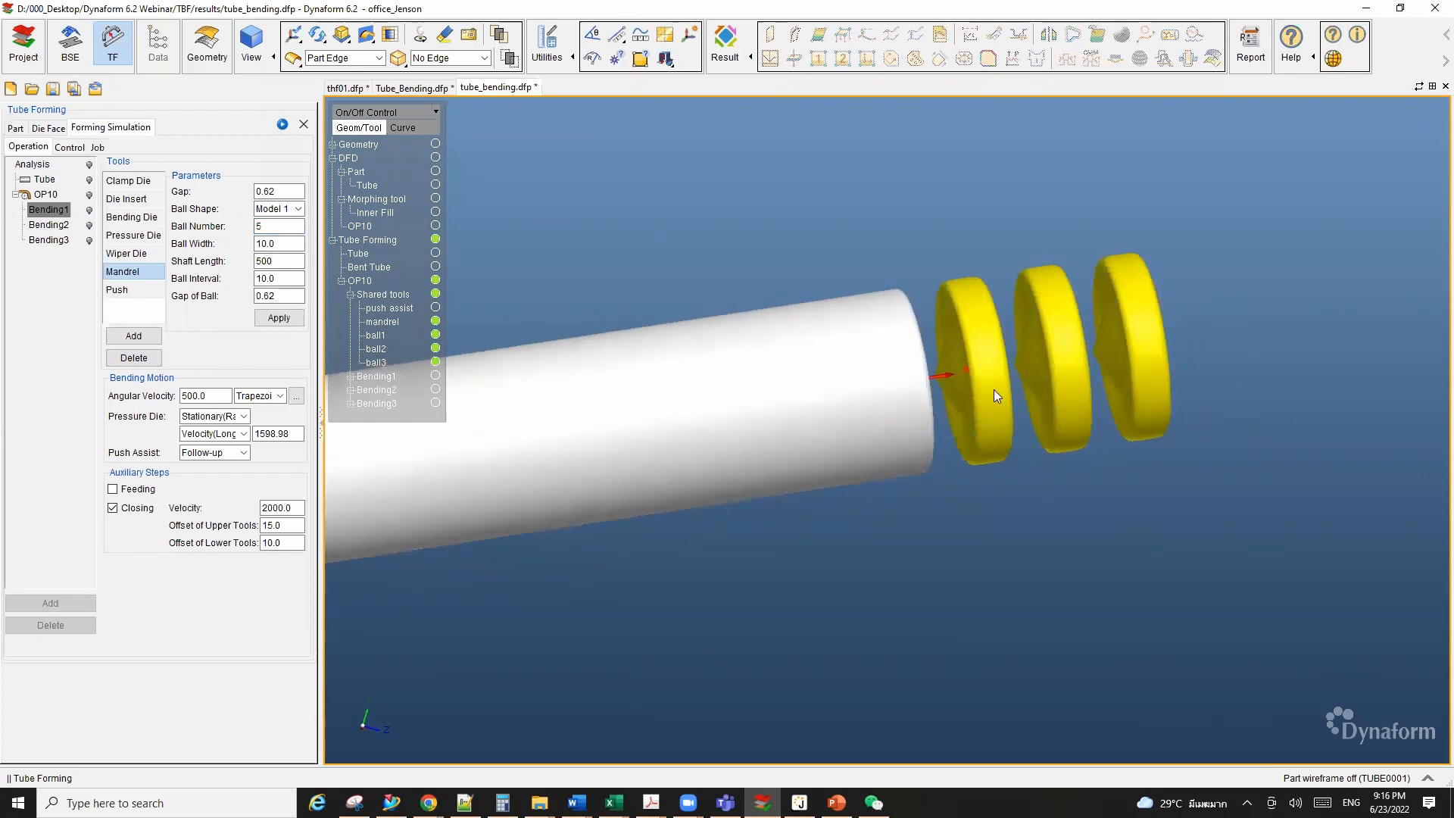
pyautogui.doubleClick(278, 278)
pyautogui.write('5')
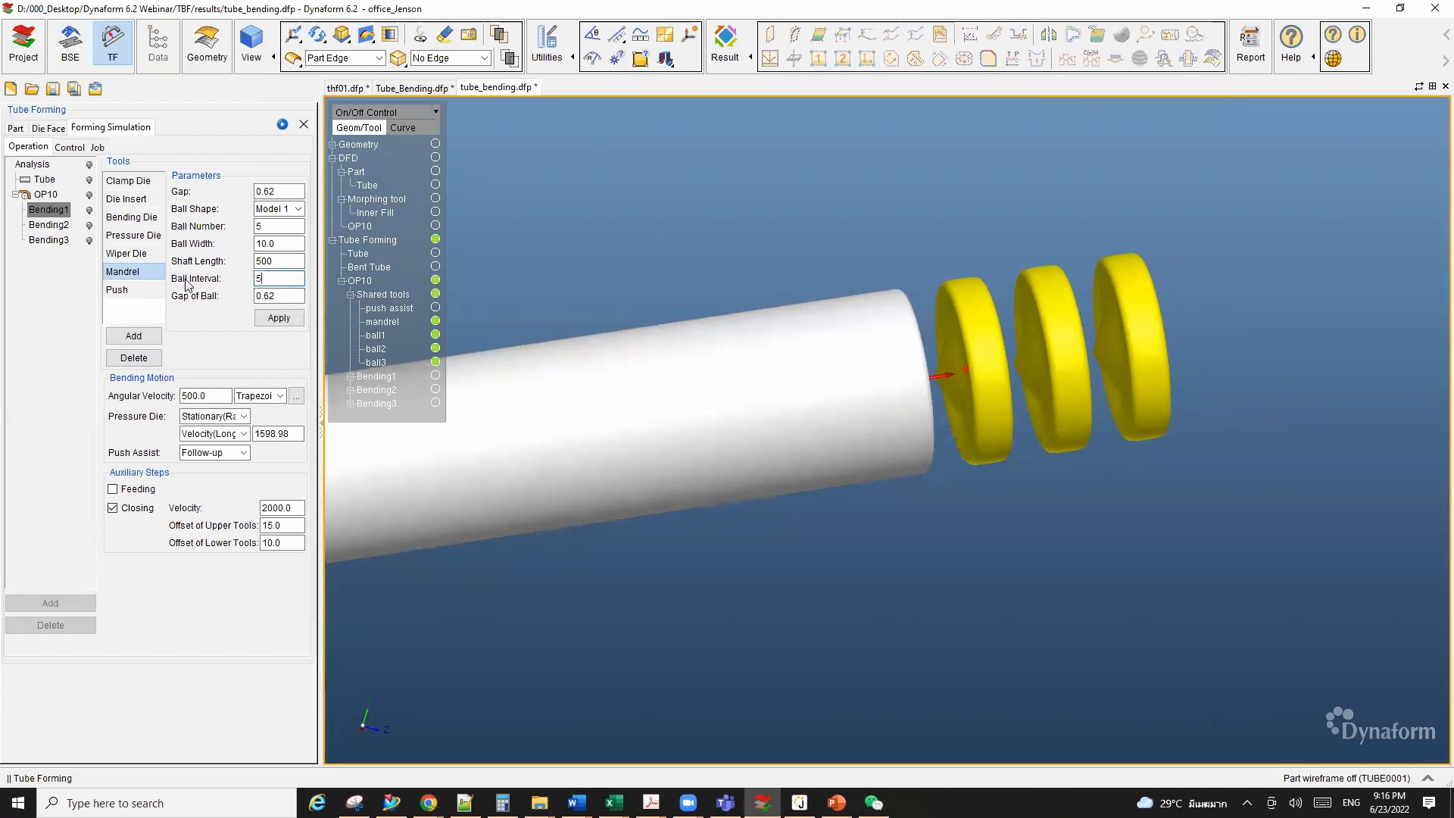
pyautogui.click(266, 319)
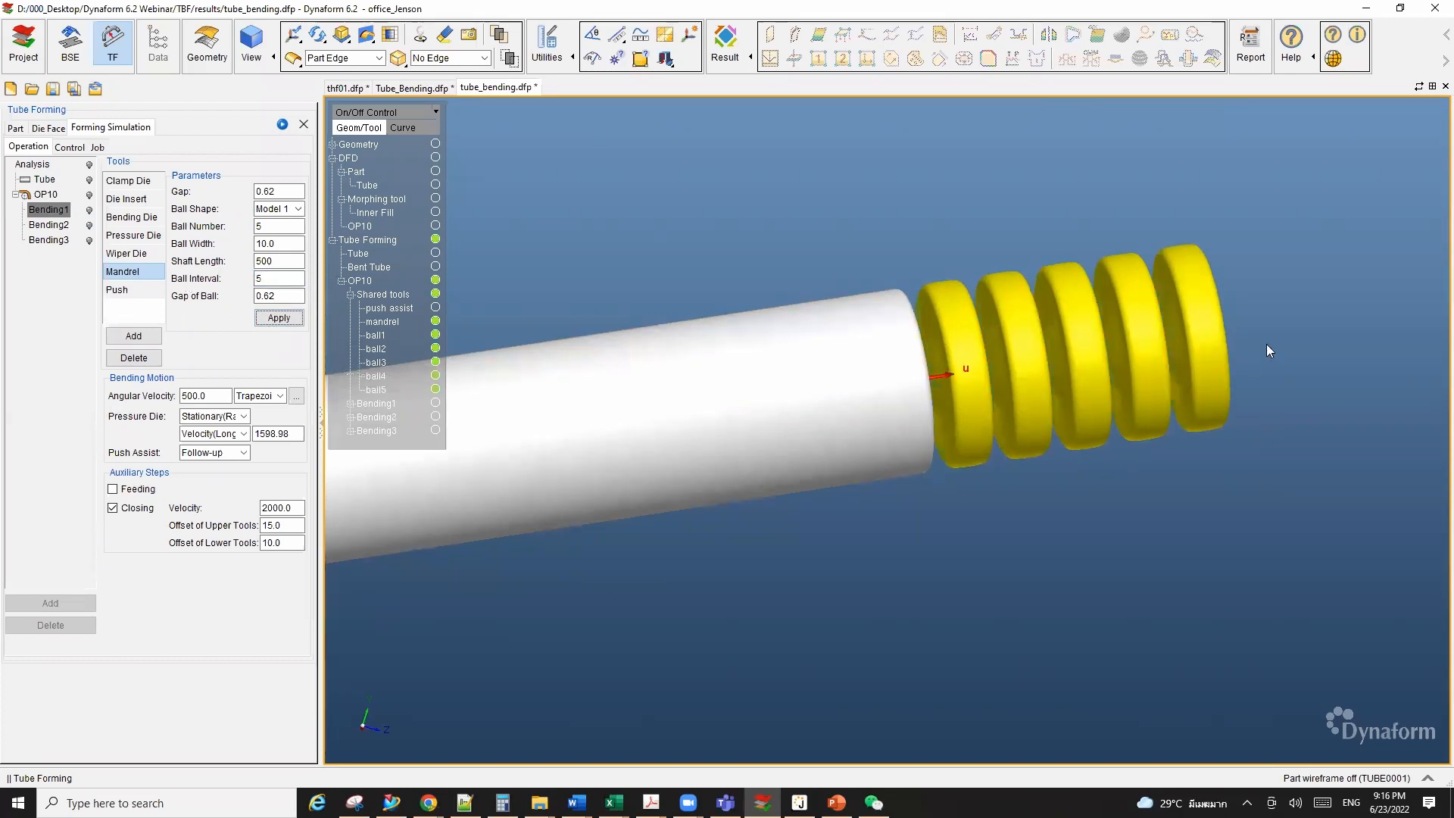
pyautogui.scroll(3, 1250, 340)
pyautogui.moveTo(955, 393); pyautogui.dragTo(980, 385, button='middle')
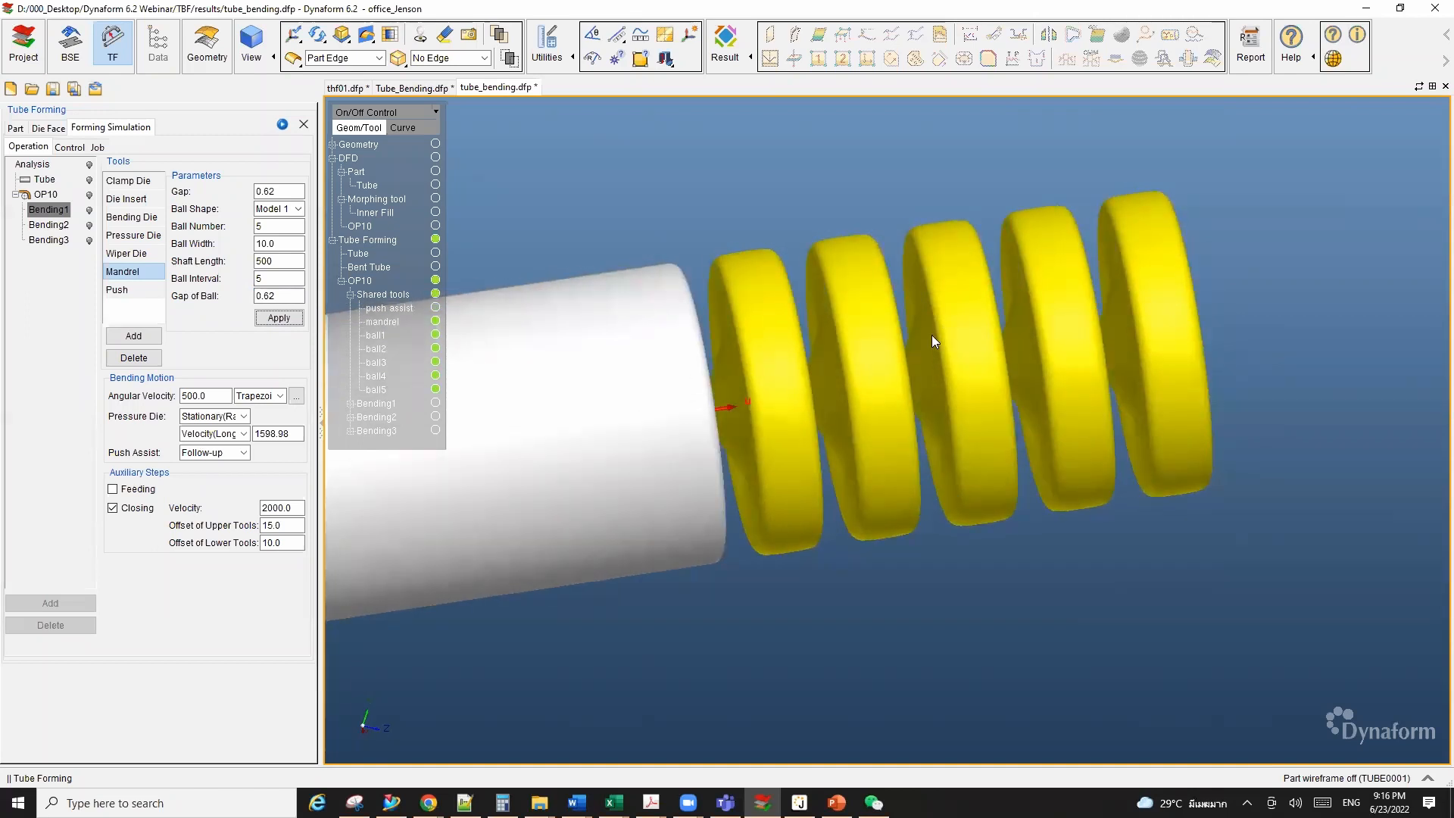
pyautogui.scroll(-2, 938, 376)
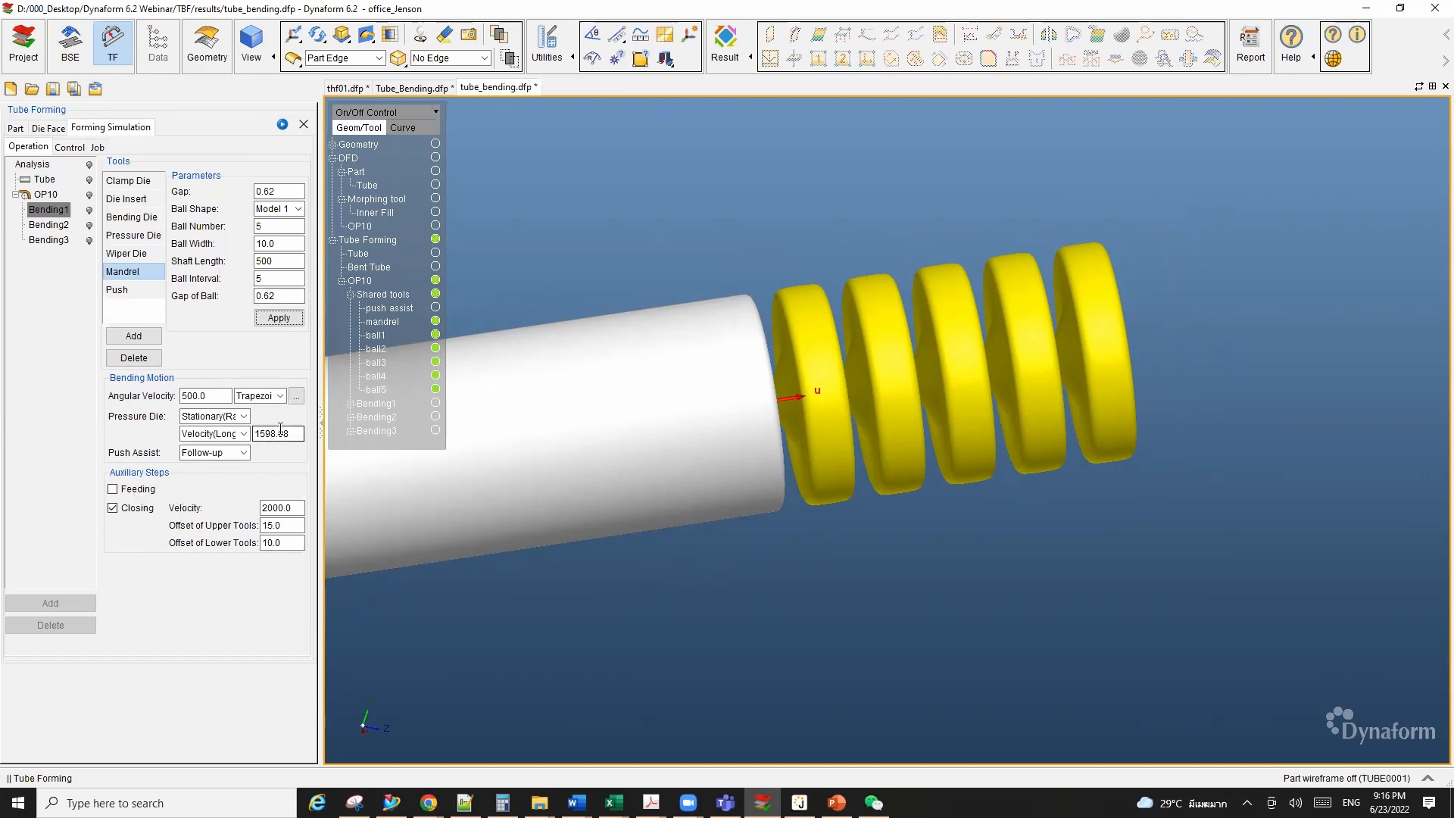
pyautogui.scroll(-3, 672, 422)
# Step: Check the clamp die and bending motion settings of Bending2 and Bending3
pyautogui.click(50, 226)
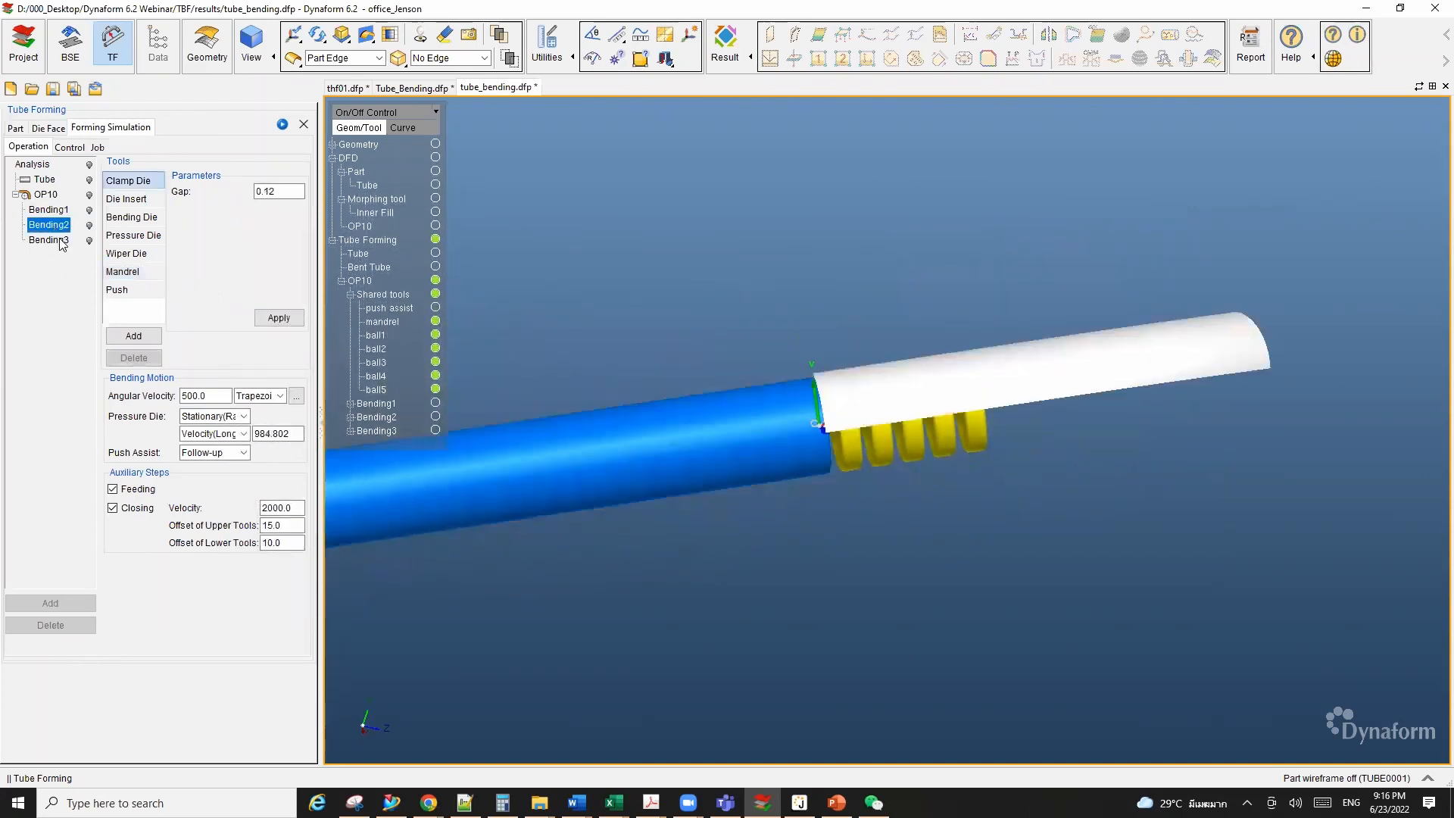
pyautogui.click(48, 240)
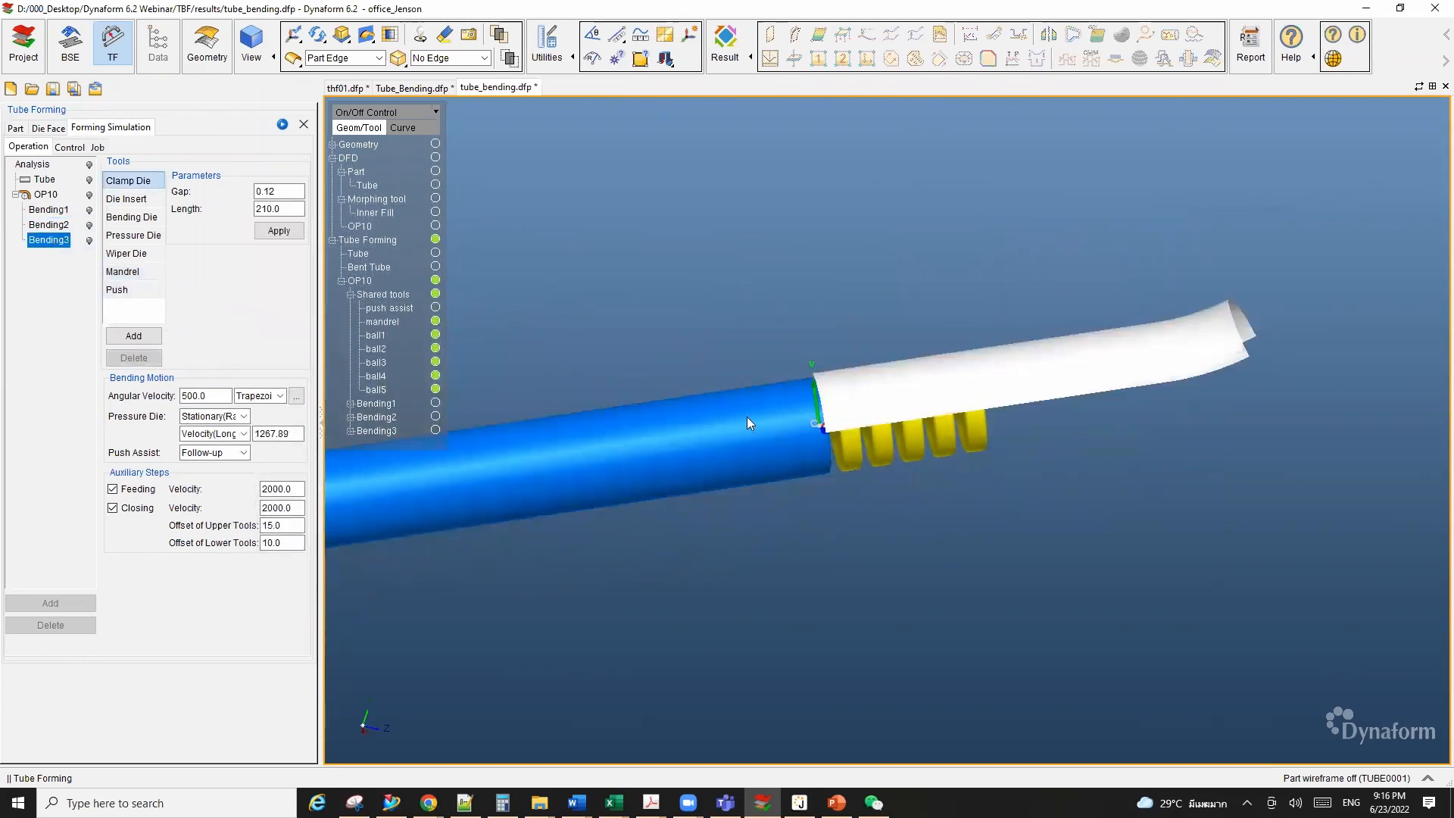
pyautogui.scroll(-2, 799, 409)
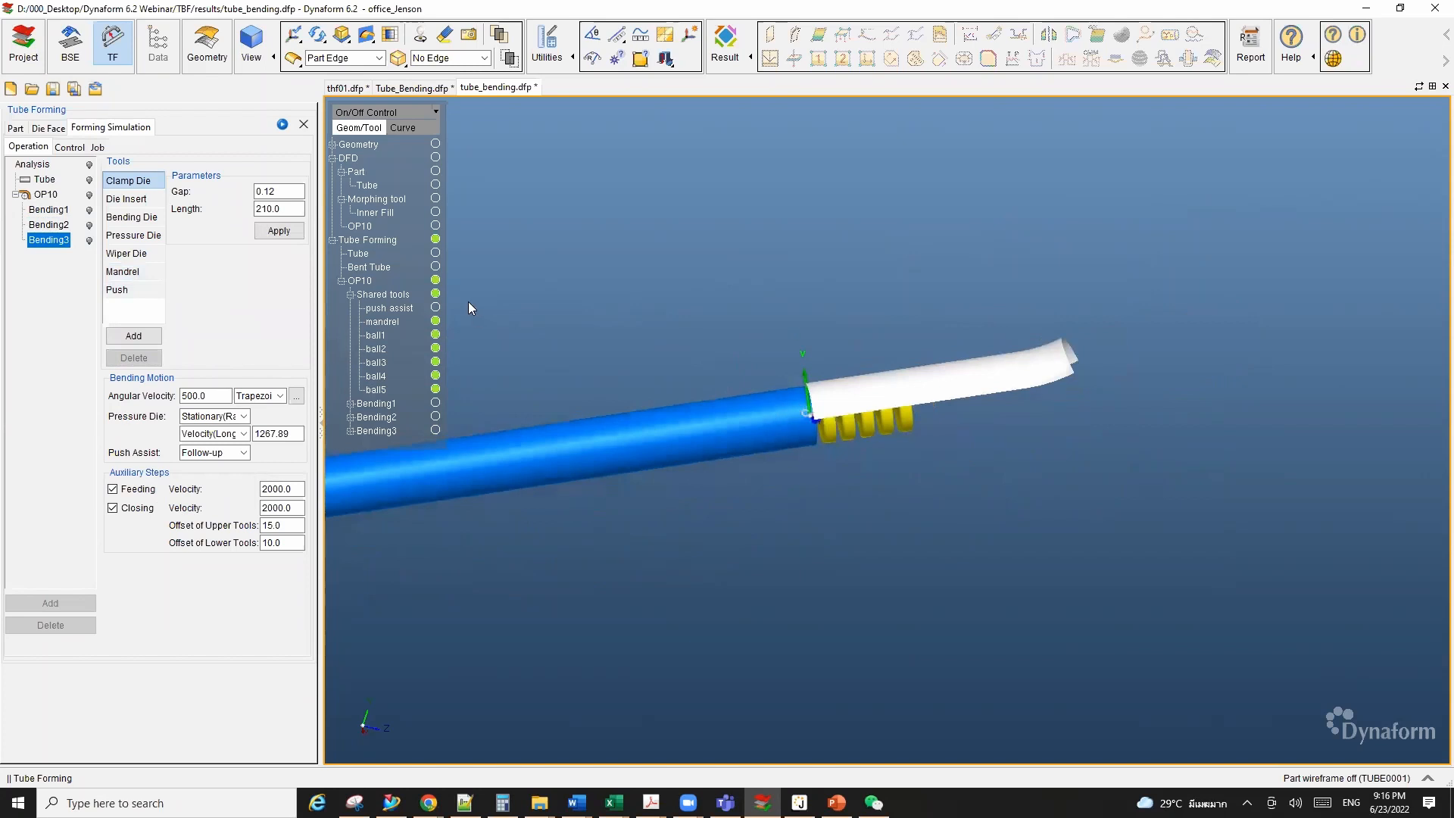
# Step: Preview the animation of the closing, feeding and bending stages, inspect the tool setup, and exit the preview
pyautogui.click(284, 125)
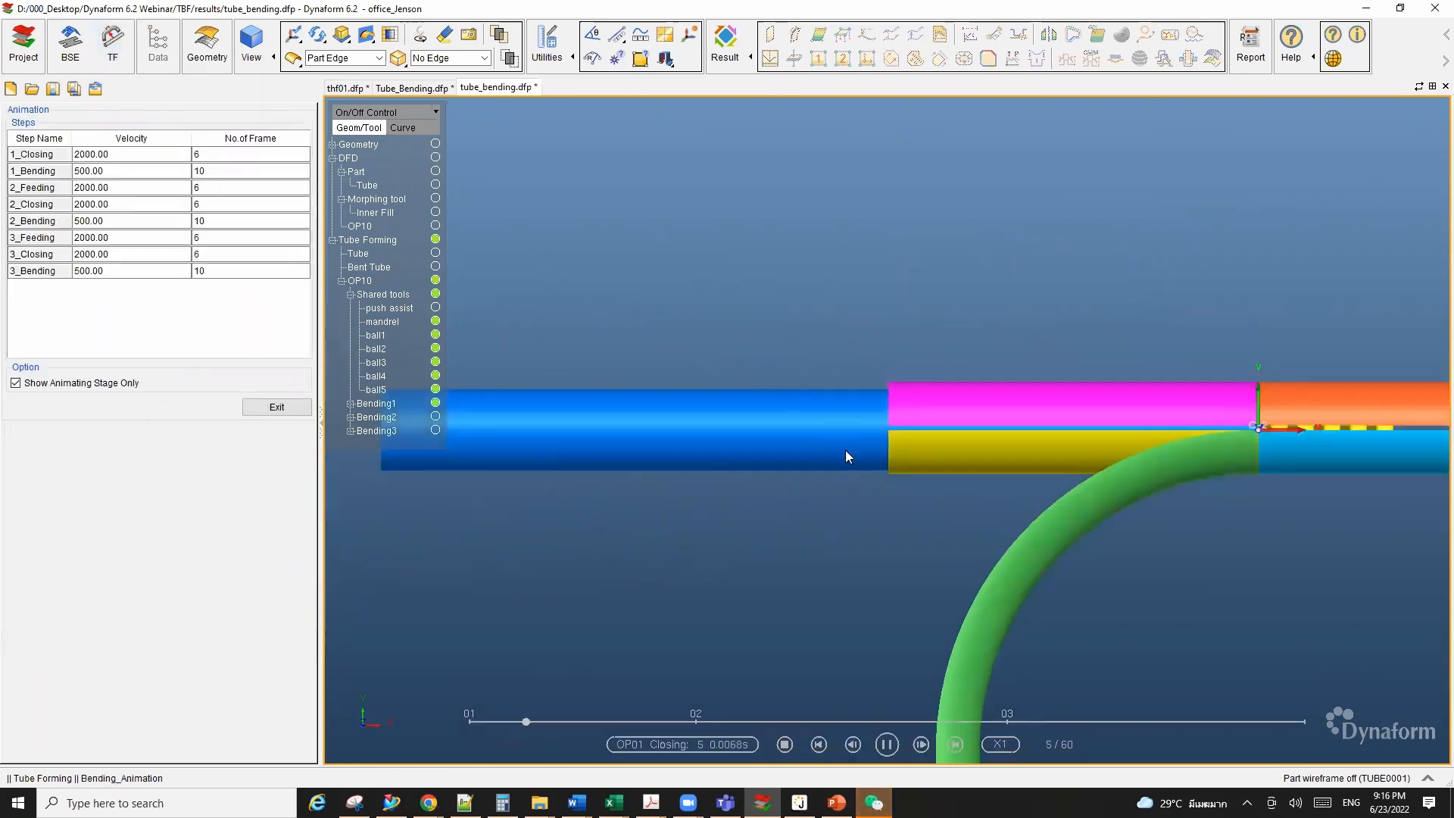
pyautogui.scroll(-5, 844, 458)
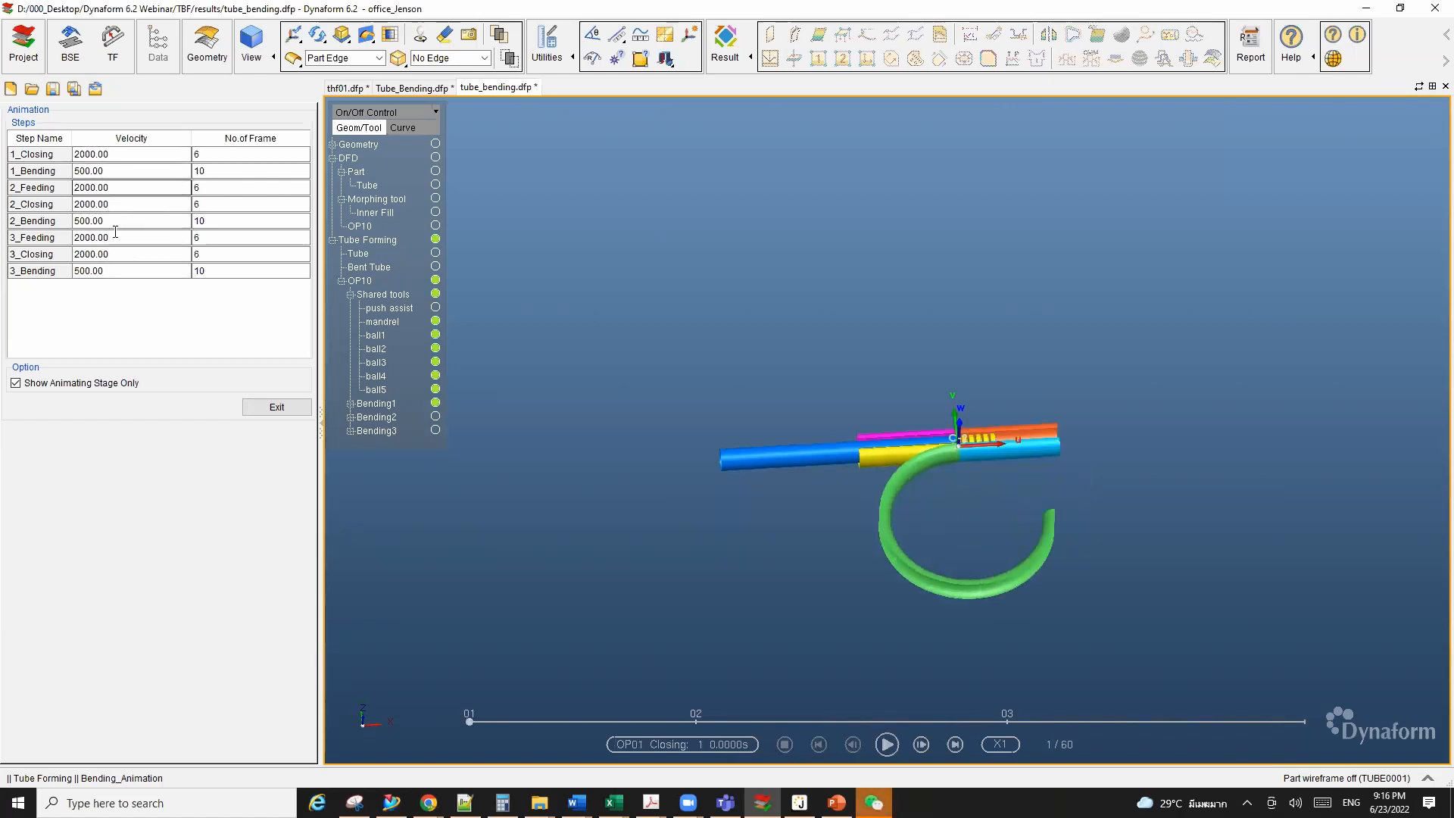
pyautogui.keyDown('ctrl'); pyautogui.moveTo(900, 460); pyautogui.dragTo(944, 506); pyautogui.keyUp('ctrl')
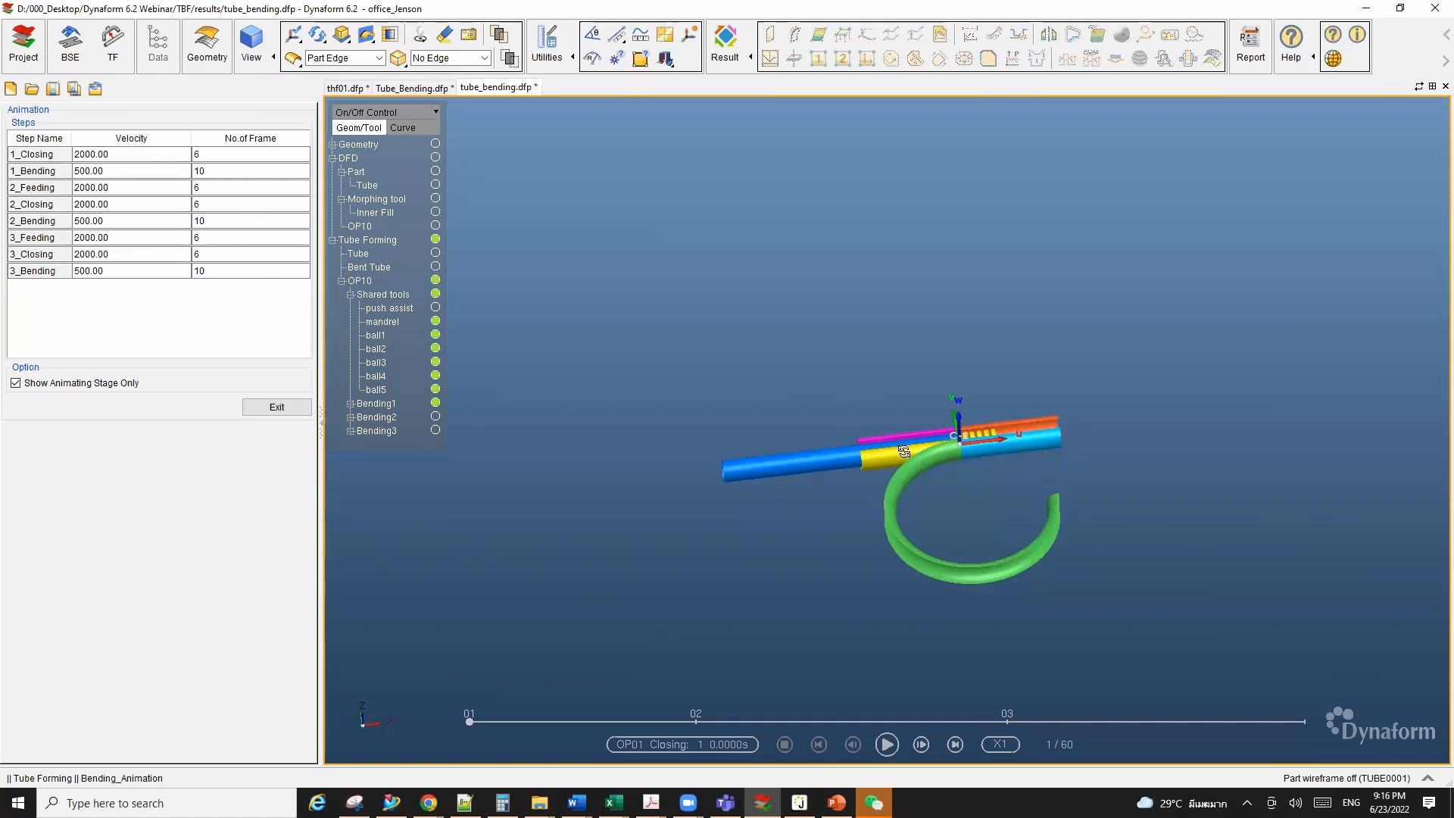
pyautogui.keyDown('ctrl'); pyautogui.moveTo(904, 451); pyautogui.dragTo(933, 502); pyautogui.keyUp('ctrl')
pyautogui.scroll(3, 934, 497)
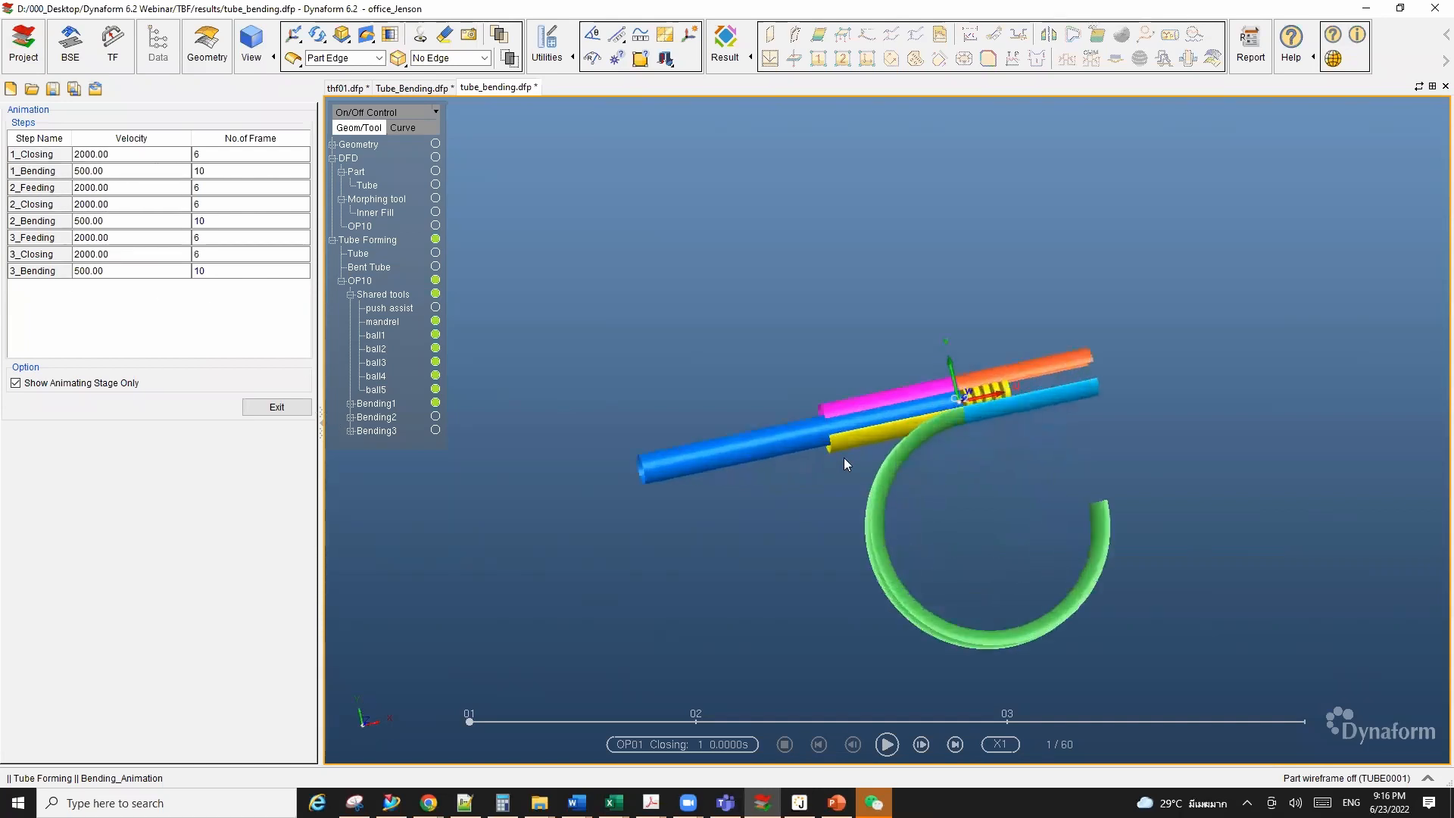
pyautogui.click(277, 408)
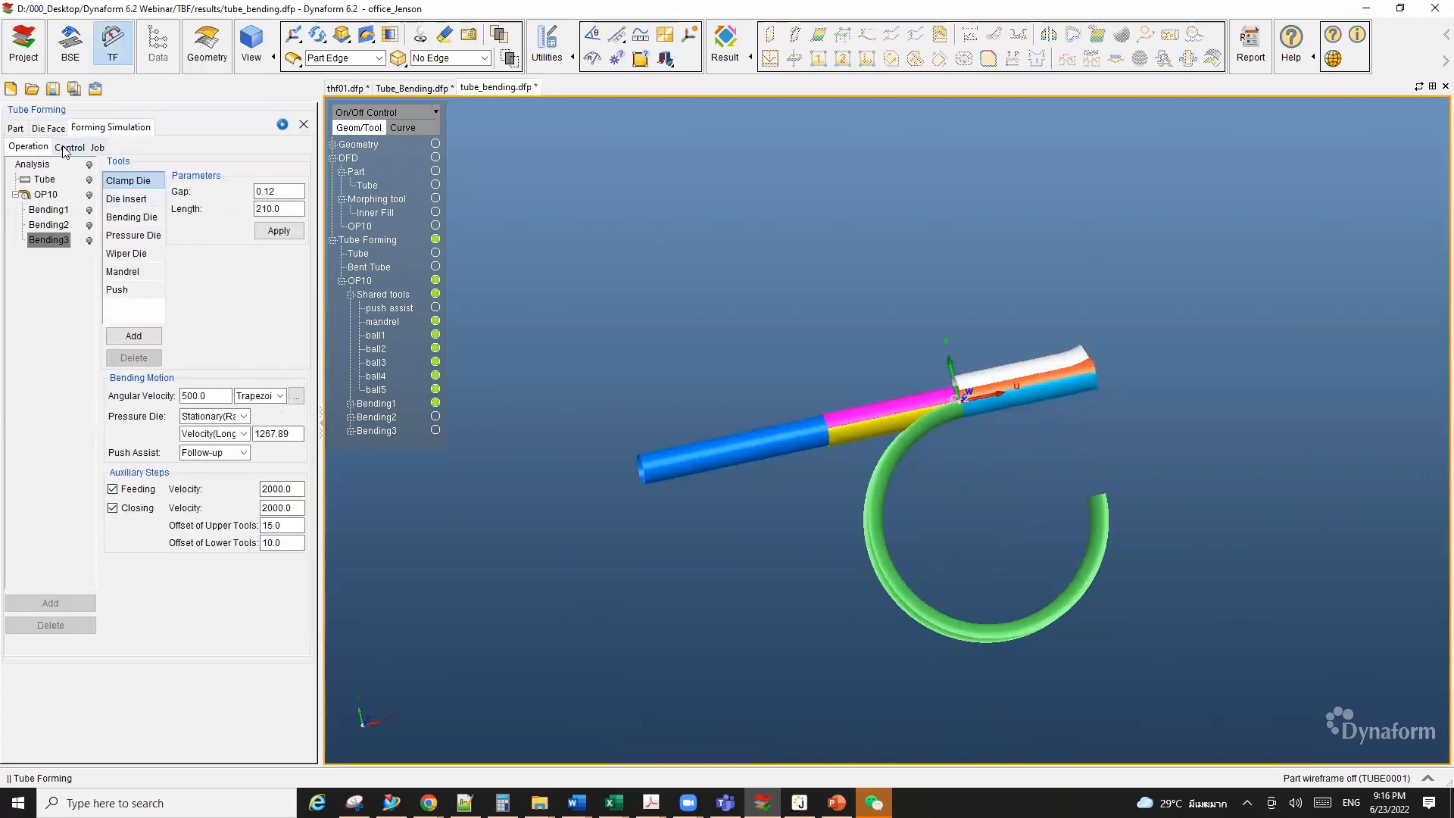
# Step: Review OP10's simulation control parameters and its job submission options
pyautogui.click(67, 148)
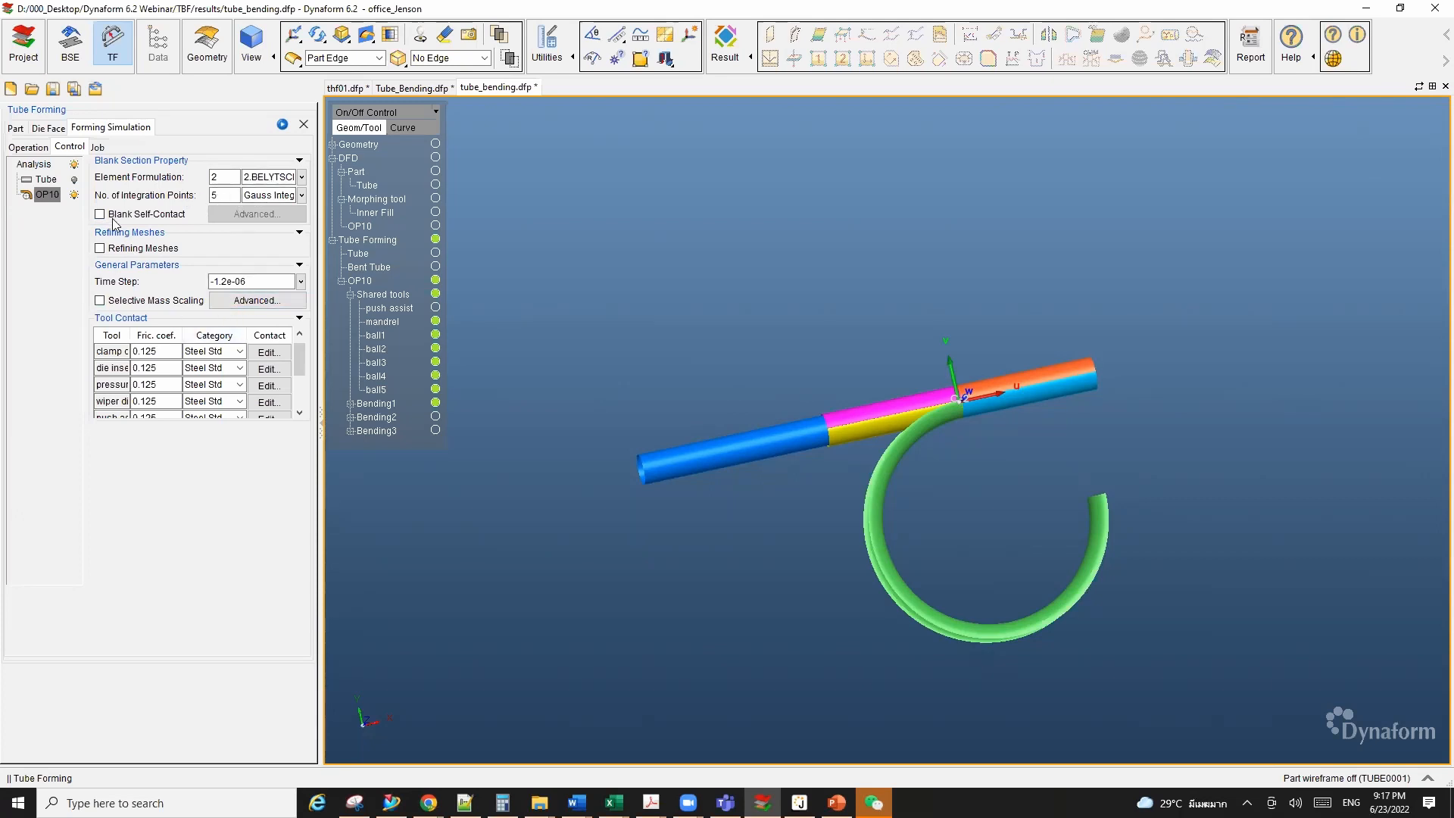
pyautogui.click(102, 146)
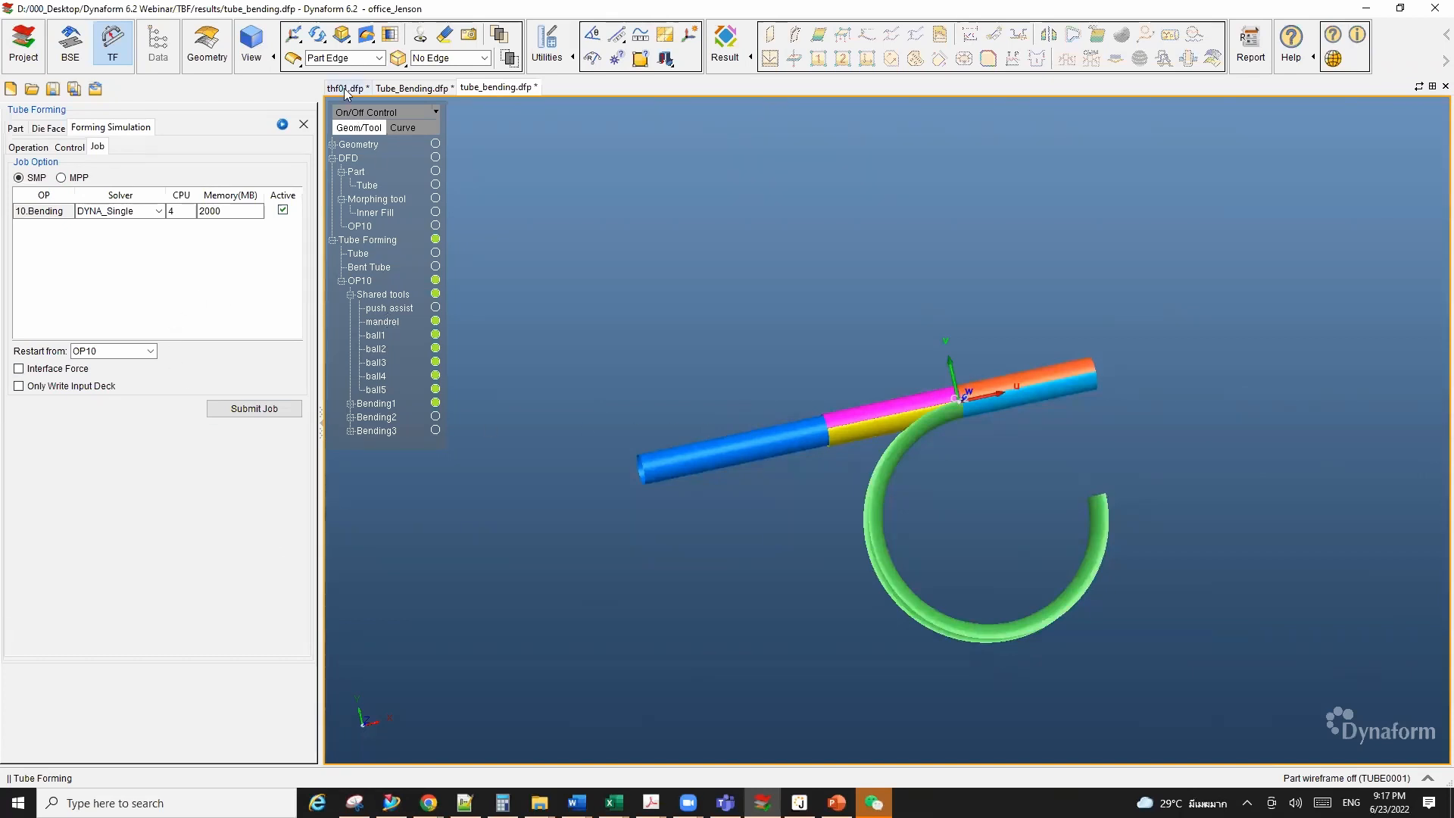
# Step: Switch to the Tube_Bending.dfp project, play its deformation result, and move the animation to frame 56
pyautogui.click(413, 88)
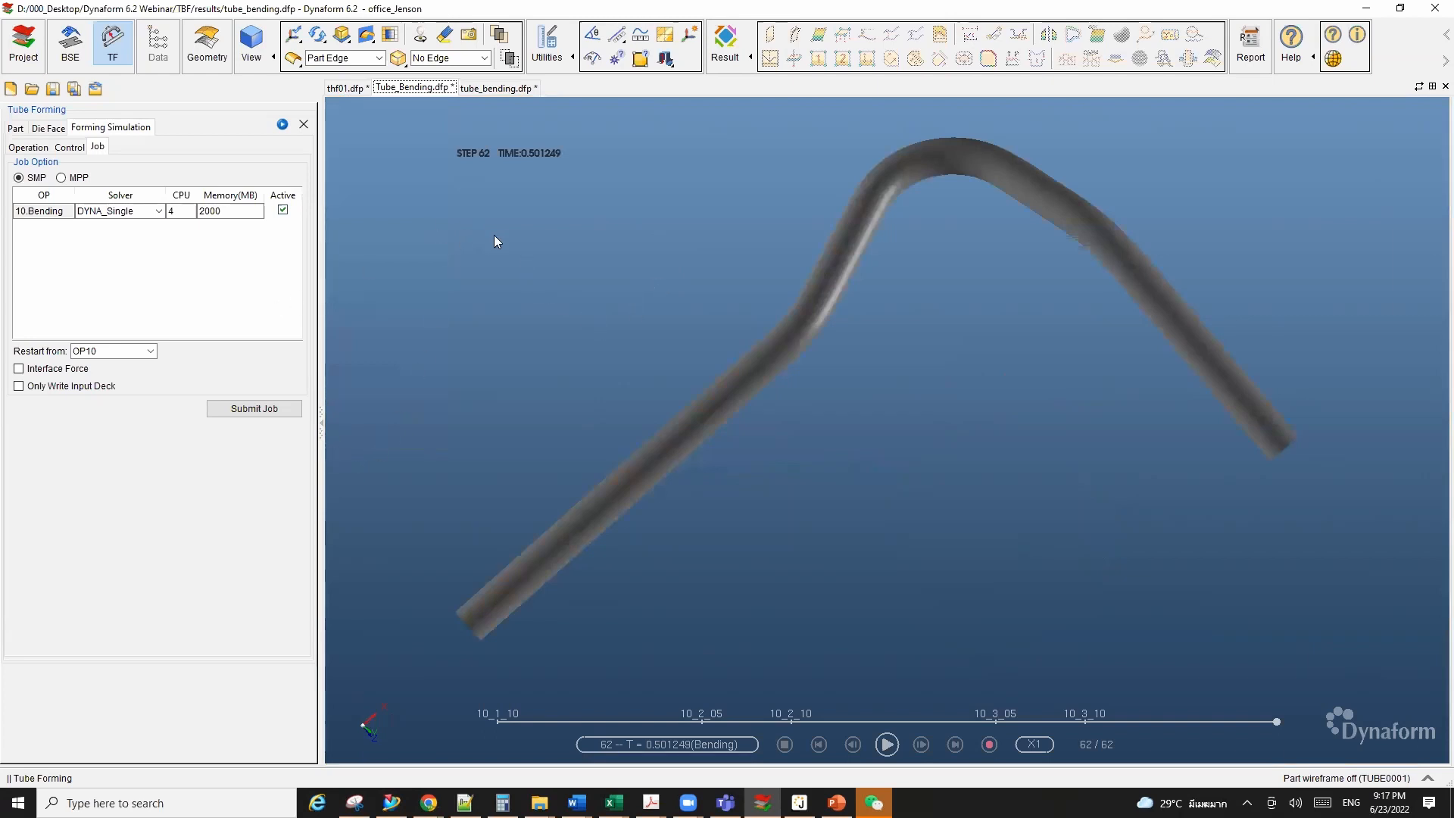
pyautogui.click(886, 745)
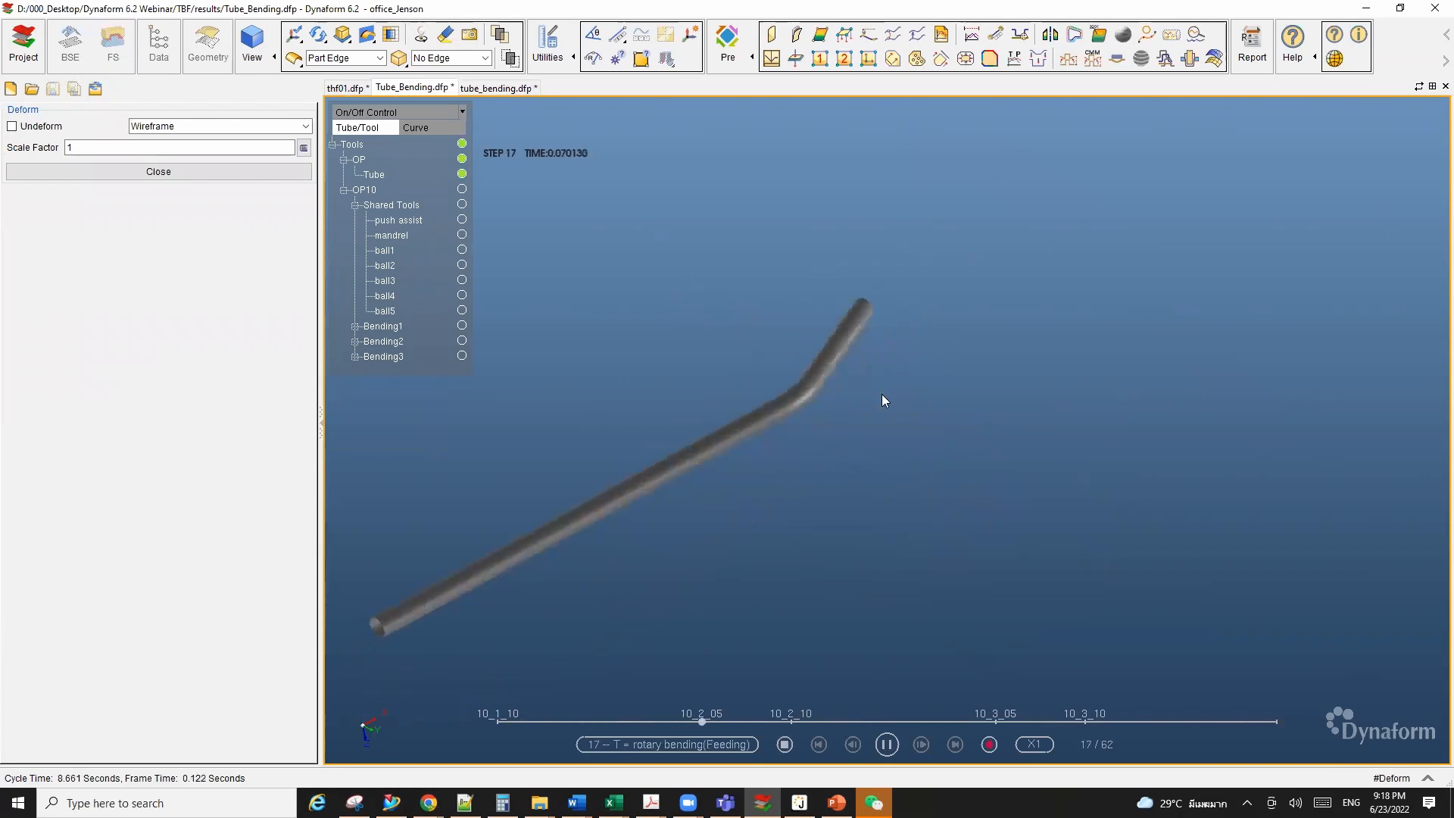
pyautogui.click(888, 746)
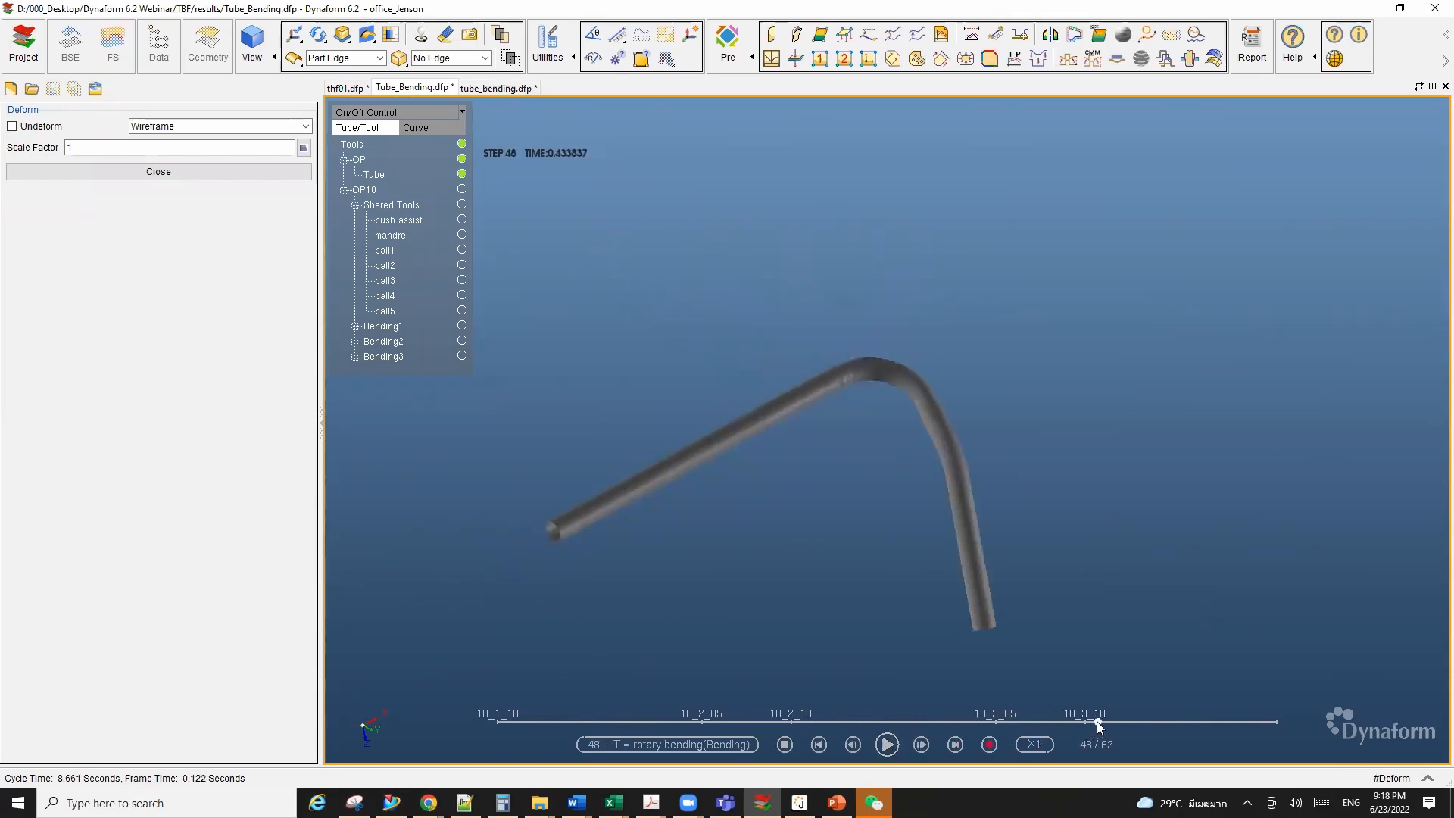
pyautogui.moveTo(1098, 723); pyautogui.dragTo(1208, 691)
# Step: Display the tube's thickness result with THINNING as the current component
pyautogui.click(796, 59)
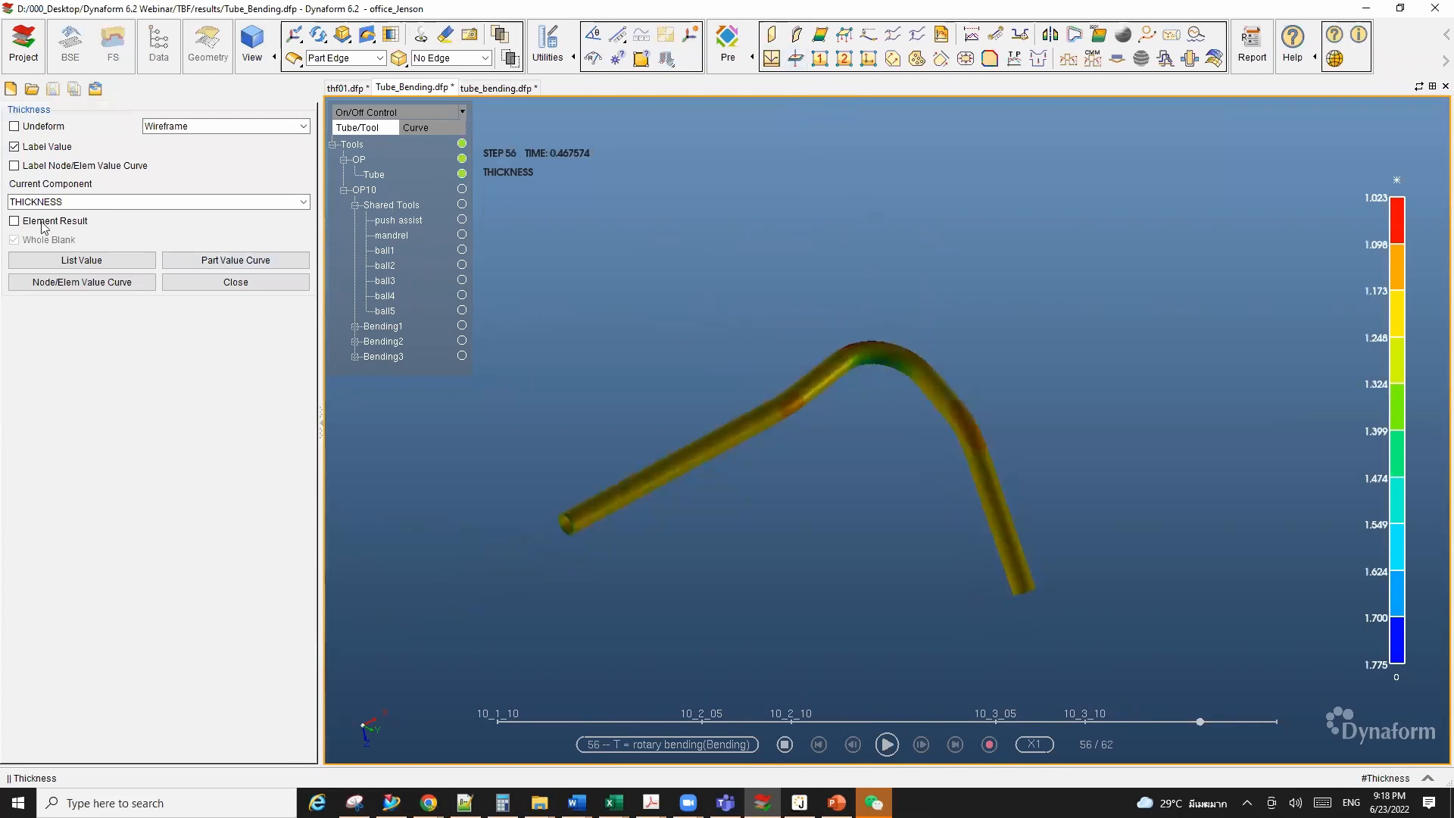
pyautogui.click(67, 203)
pyautogui.click(67, 241)
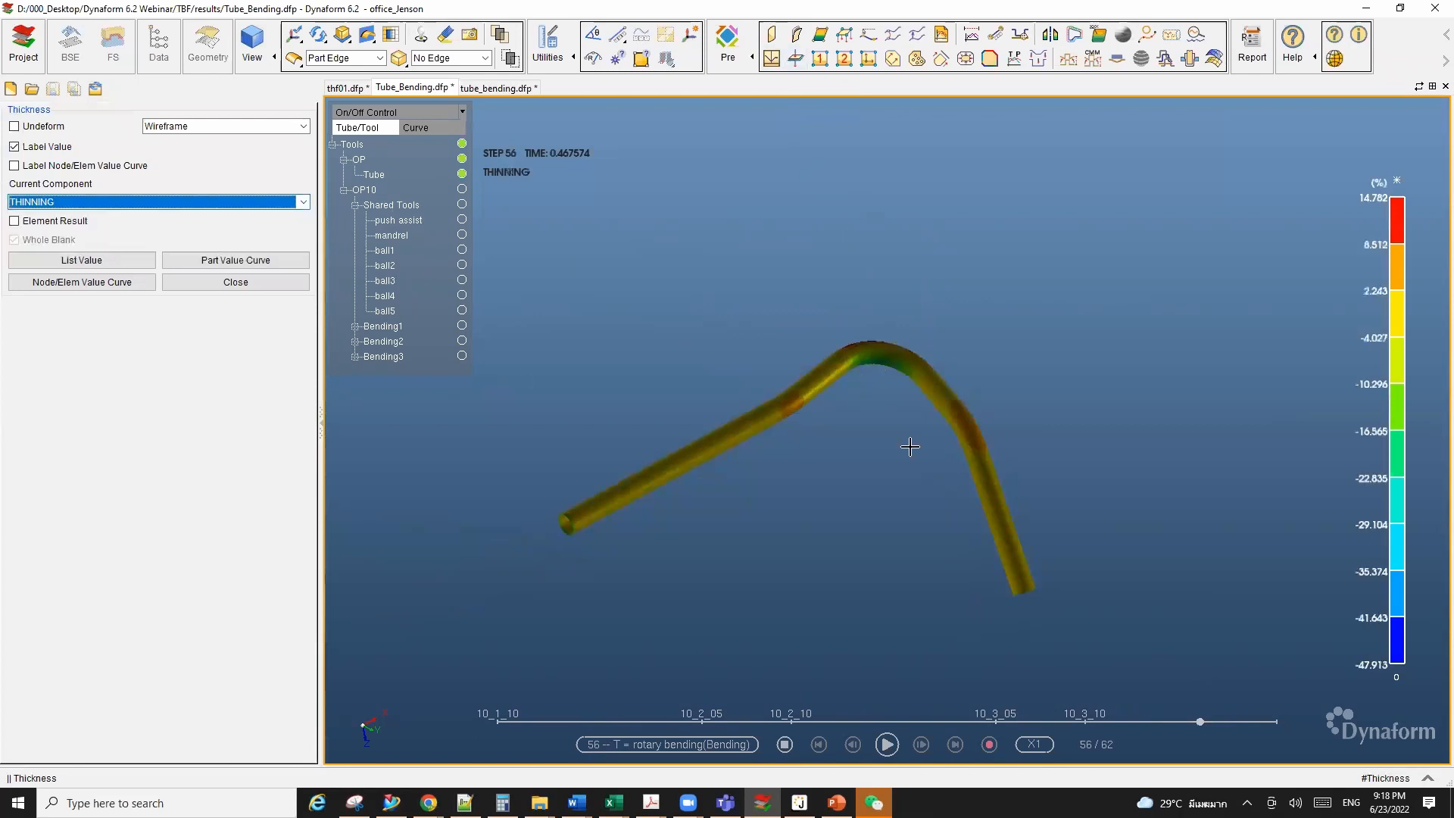
# Step: Examine the thinning distribution on the outer and inner sides of the tube's bends from several angles
pyautogui.keyDown('ctrl'); pyautogui.moveTo(909, 448); pyautogui.dragTo(925, 494); pyautogui.keyUp('ctrl')
pyautogui.scroll(3, 925, 494)
pyautogui.keyDown('ctrl'); pyautogui.moveTo(931, 356); pyautogui.dragTo(956, 535); pyautogui.keyUp('ctrl')
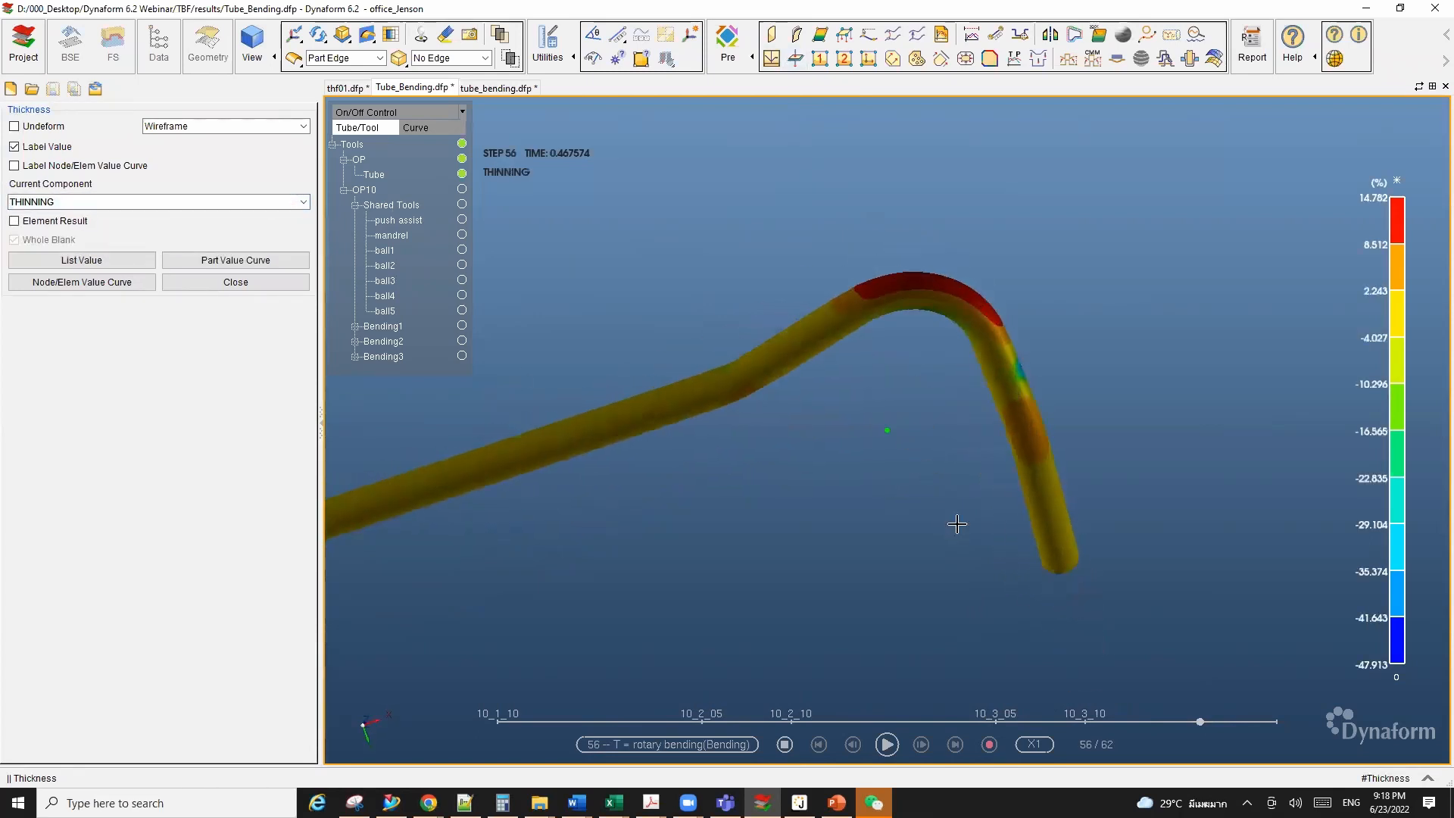
pyautogui.scroll(5, 948, 351)
pyautogui.keyDown('ctrl'); pyautogui.moveTo(900, 303); pyautogui.dragTo(900, 333); pyautogui.keyUp('ctrl')
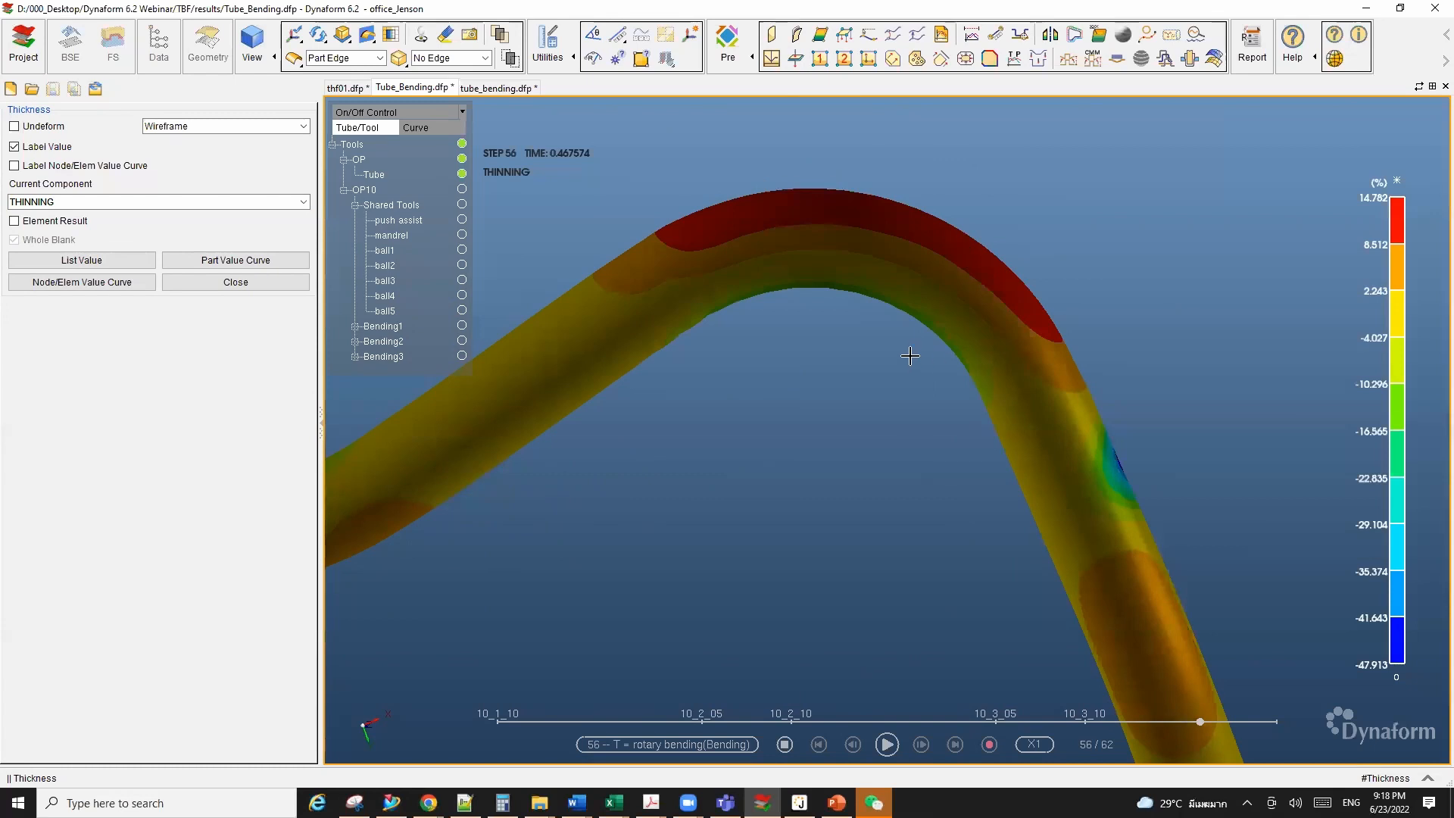
pyautogui.keyDown('ctrl'); pyautogui.moveTo(906, 357); pyautogui.dragTo(780, 422); pyautogui.keyUp('ctrl')
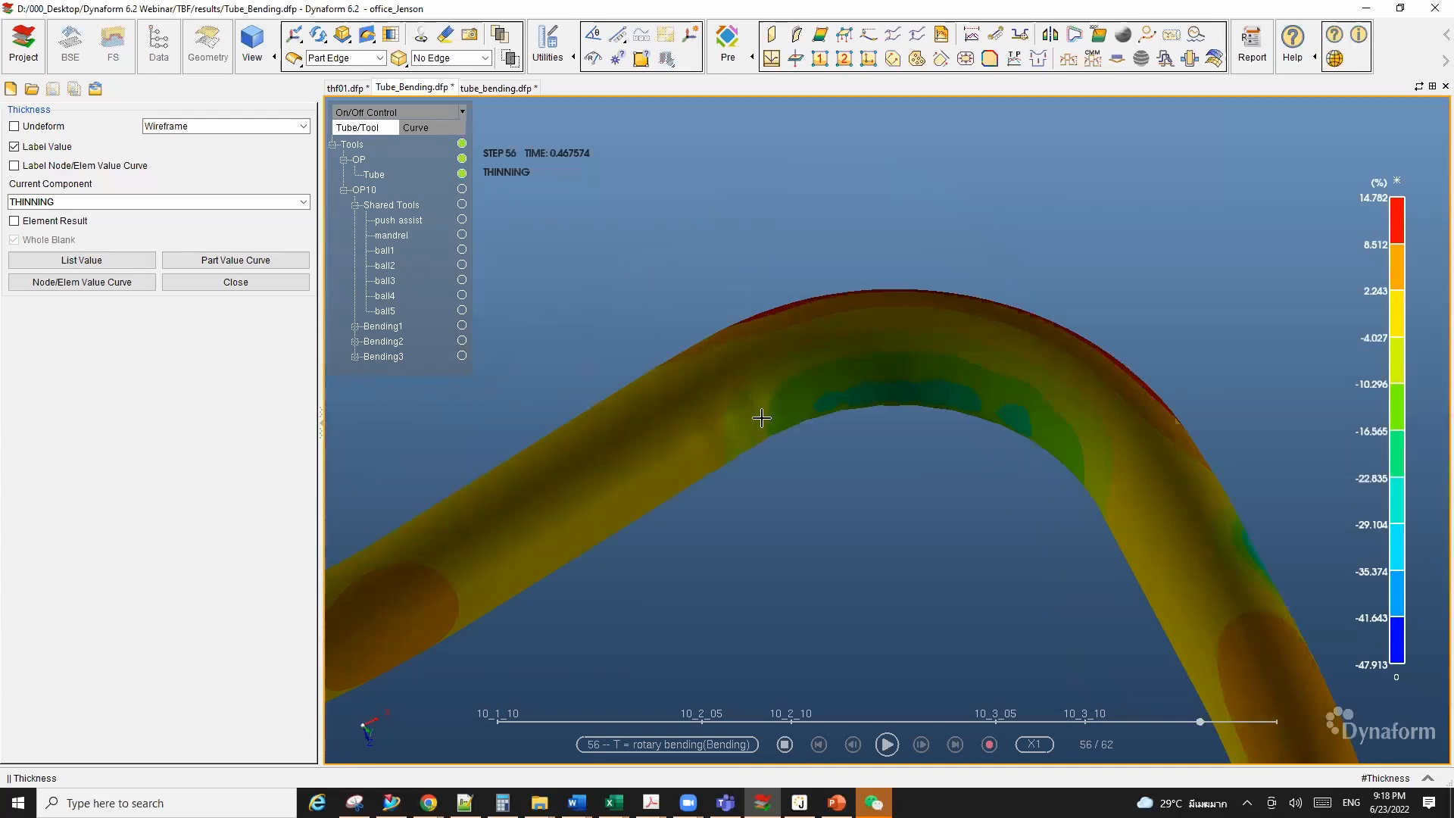
pyautogui.scroll(-2, 1010, 433)
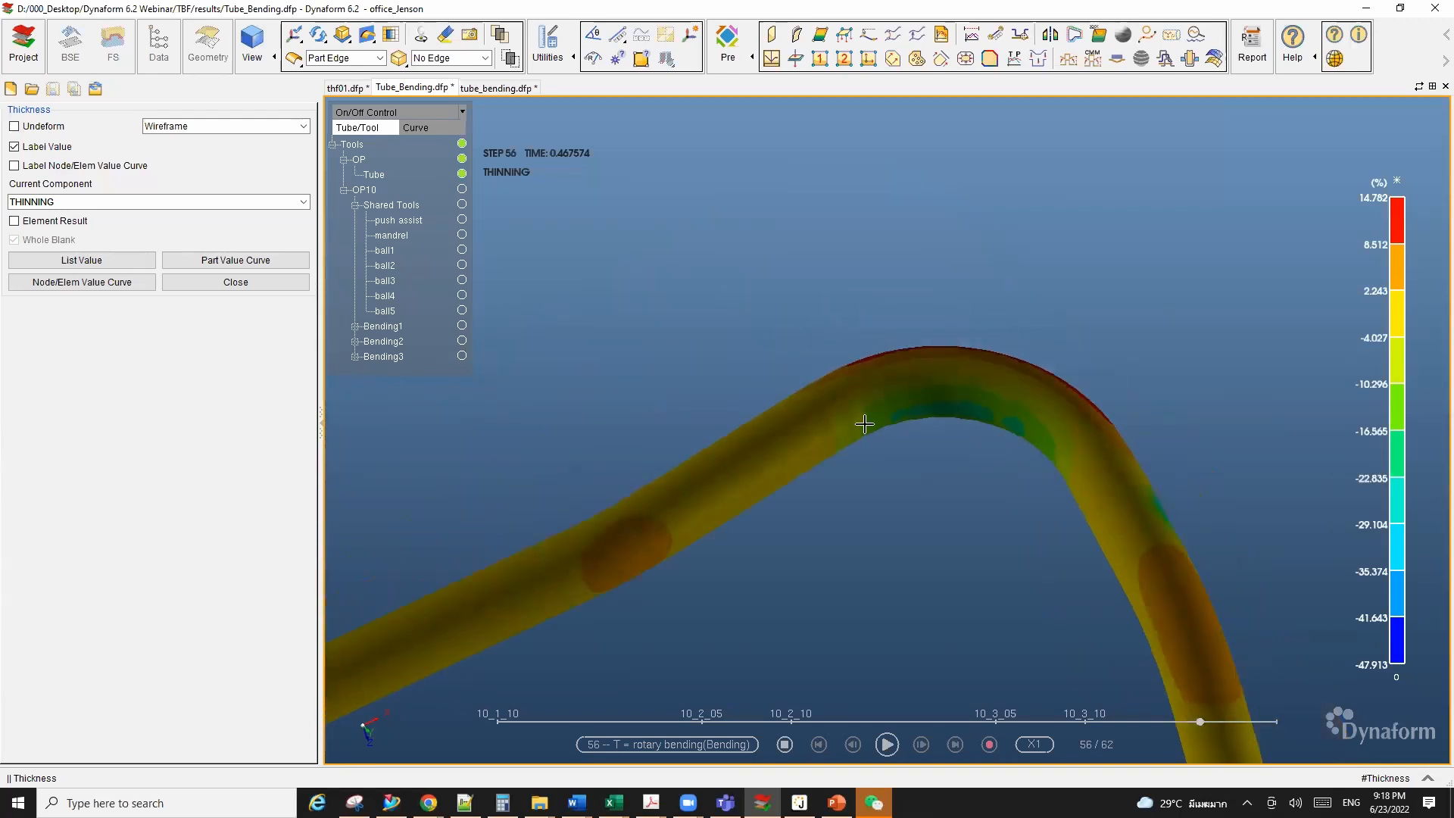
pyautogui.scroll(-1, 999, 433)
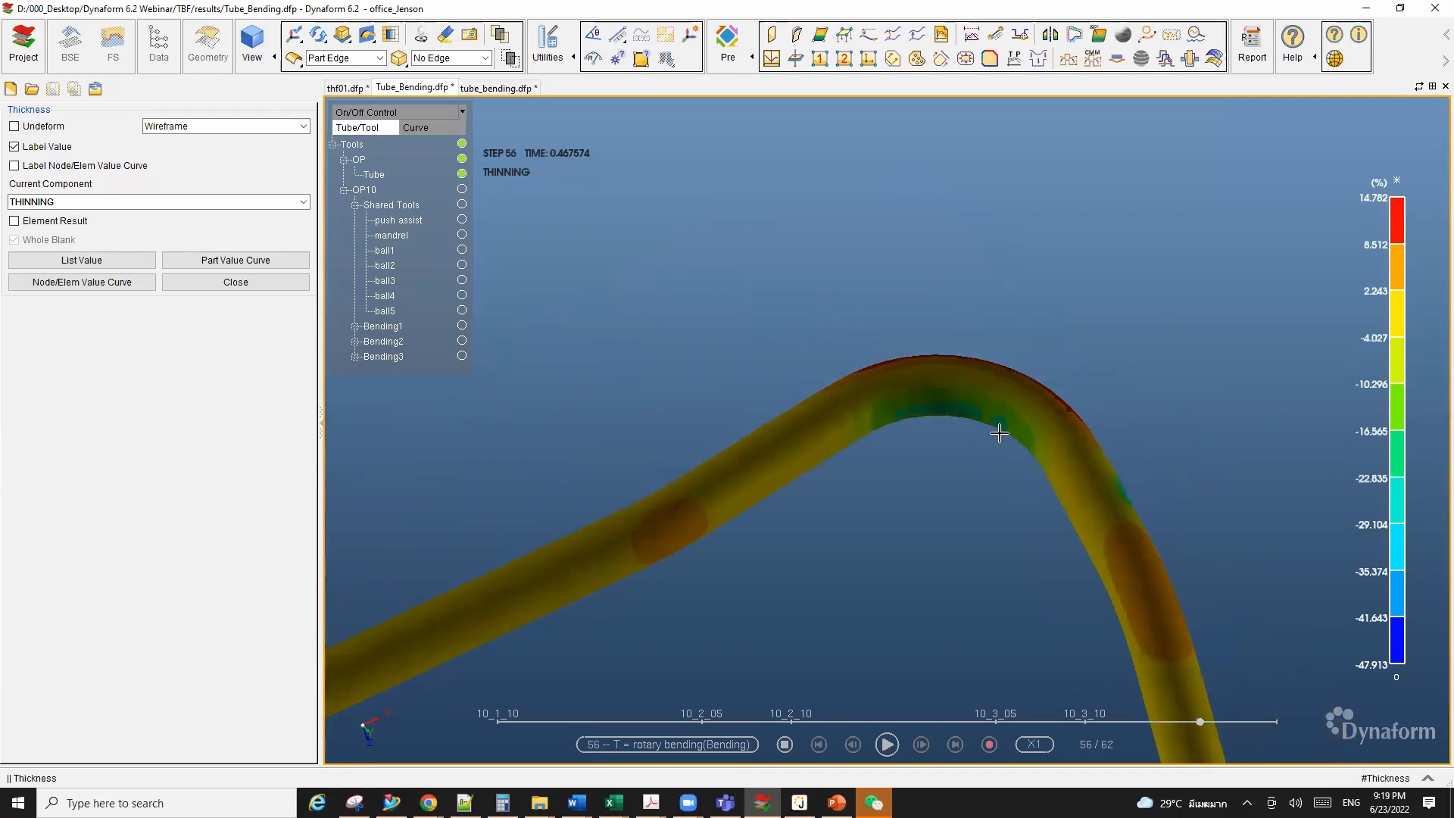
pyautogui.scroll(-3, 977, 426)
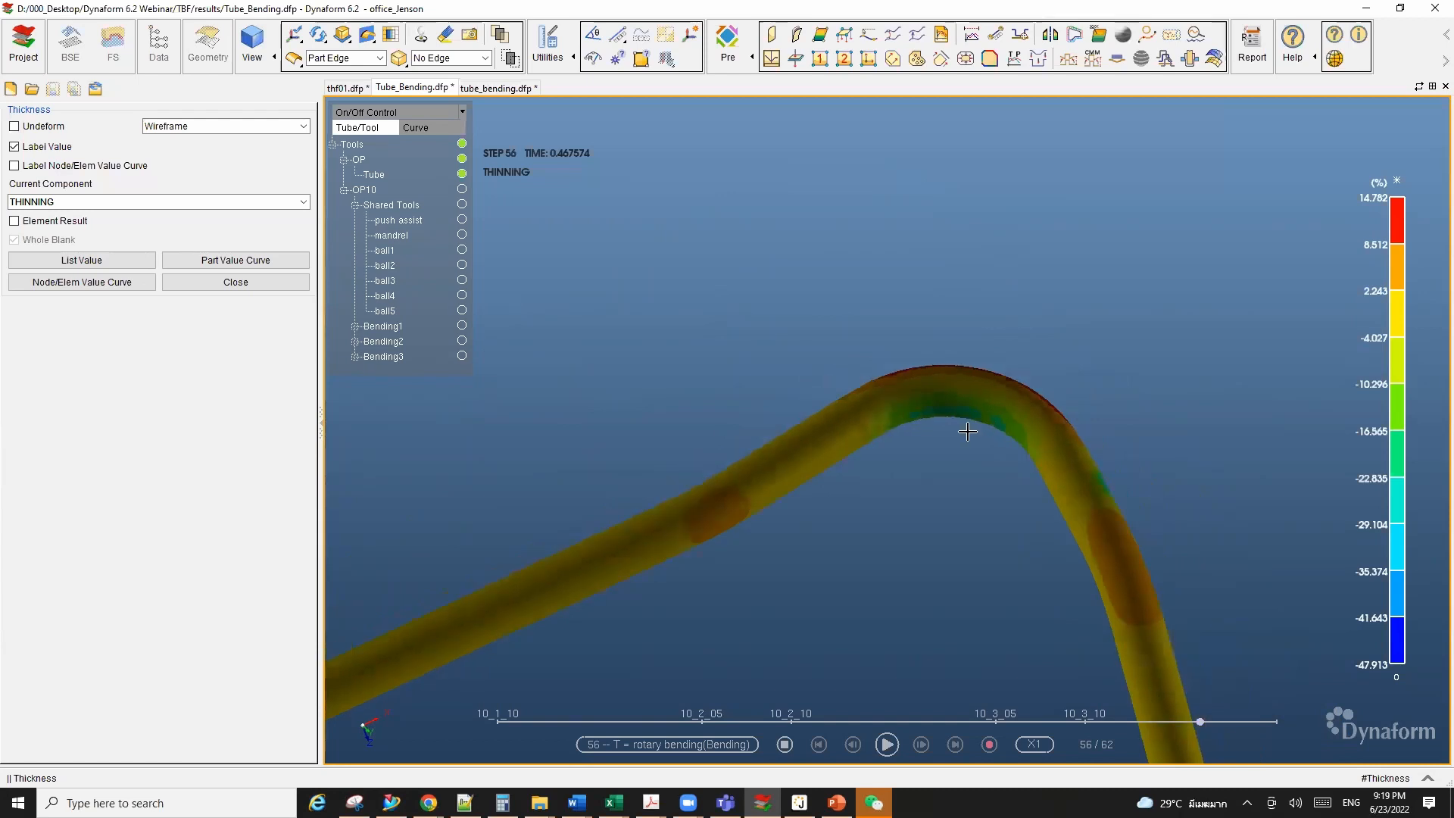
pyautogui.keyDown('ctrl'); pyautogui.moveTo(909, 458); pyautogui.dragTo(974, 402); pyautogui.keyUp('ctrl')
pyautogui.scroll(3, 975, 402)
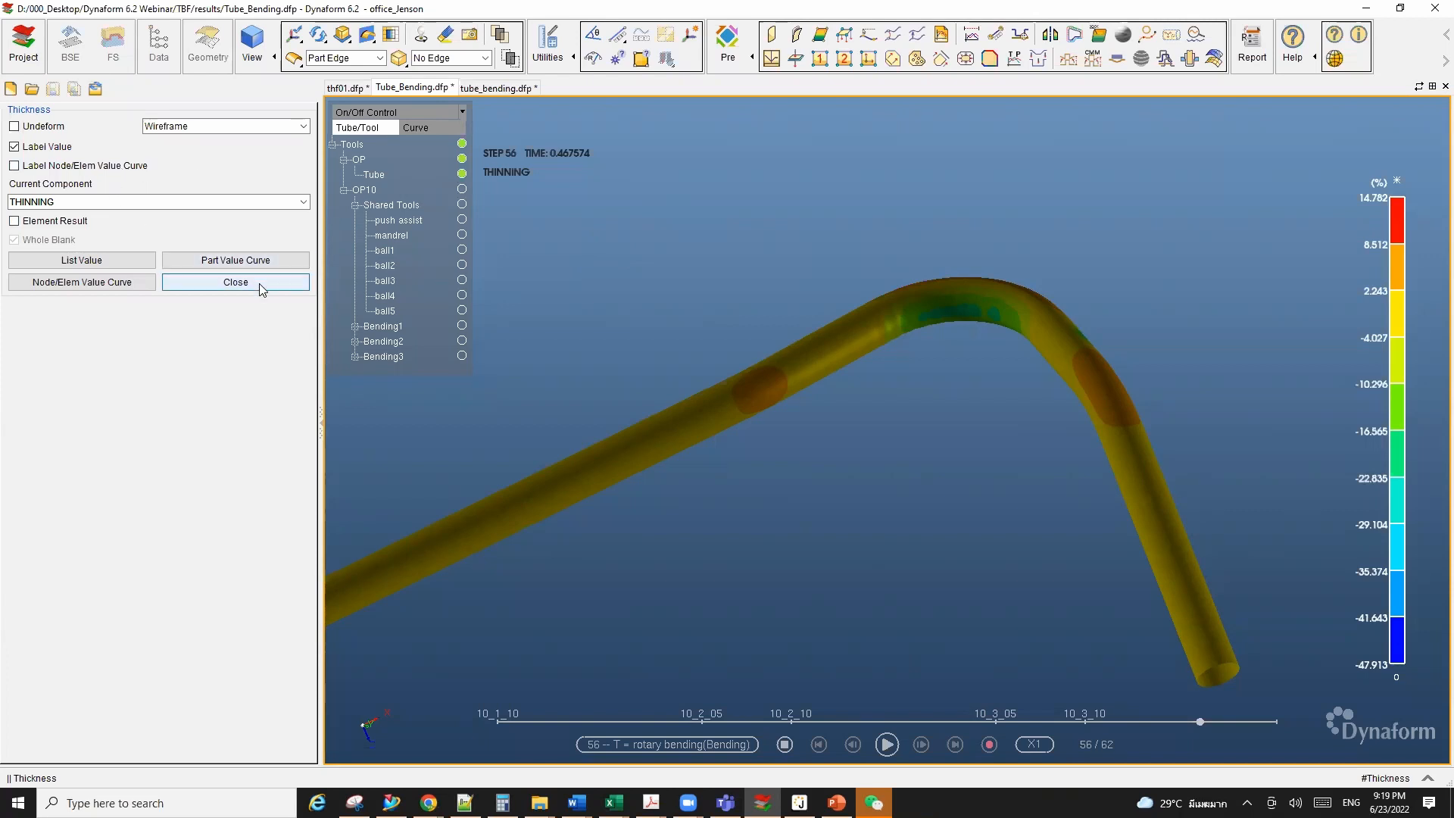
# Step: Create a new Tube Forming project named tubular_hydroforming with MM,S,TONNE units
pyautogui.click(11, 90)
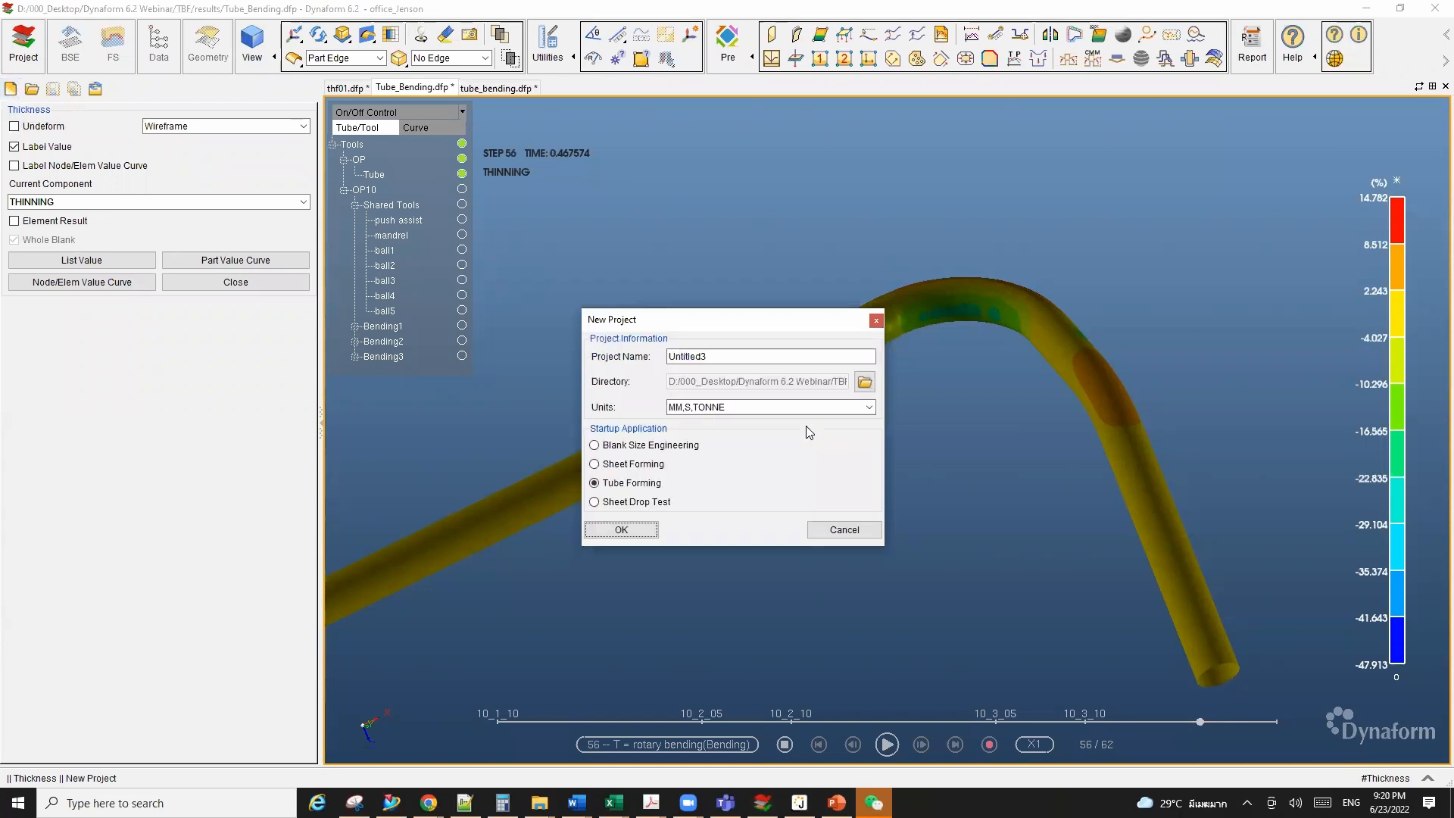
pyautogui.doubleClick(735, 357)
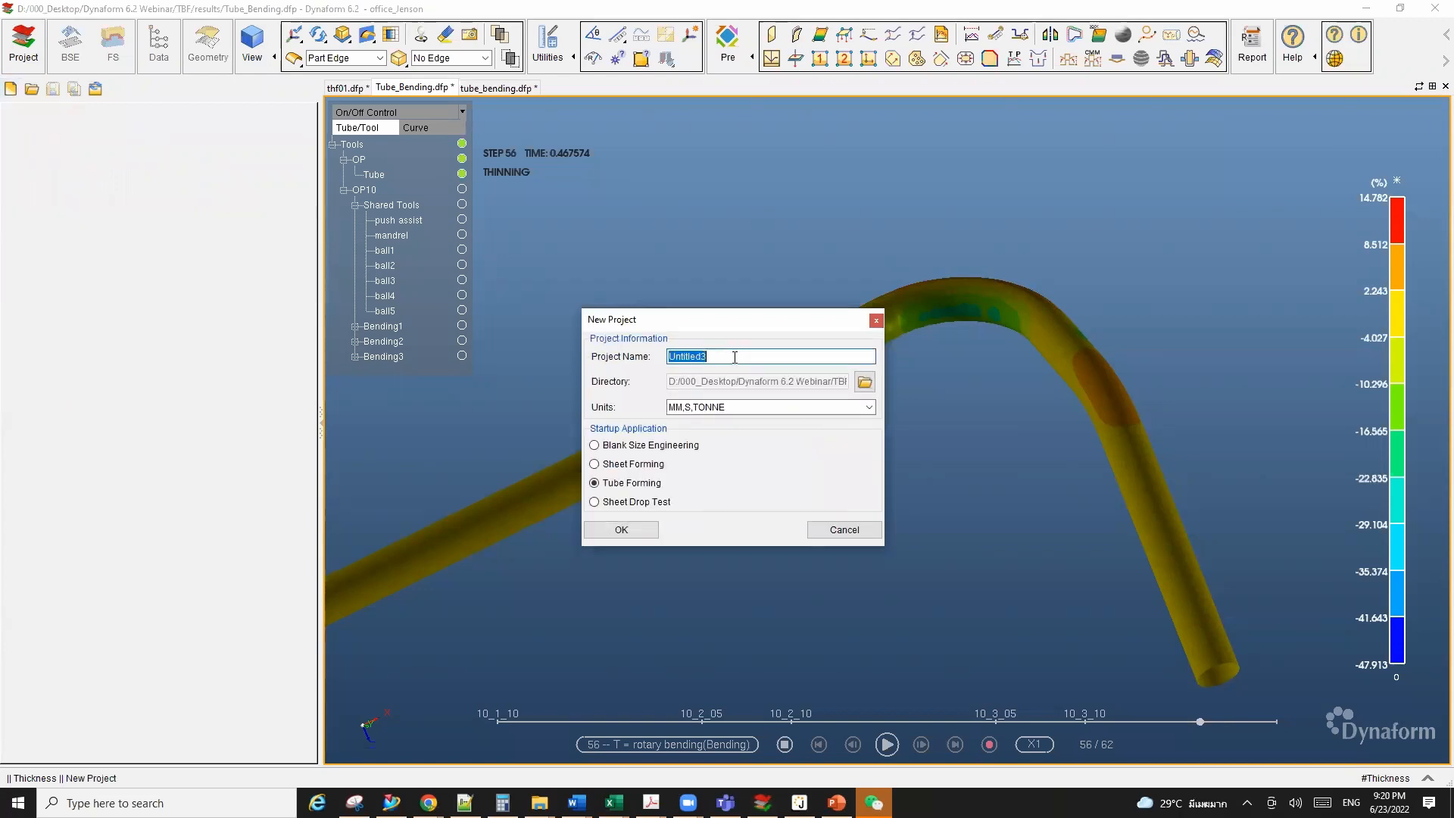
pyautogui.write('tunular_hydroforming')
pyautogui.click(621, 529)
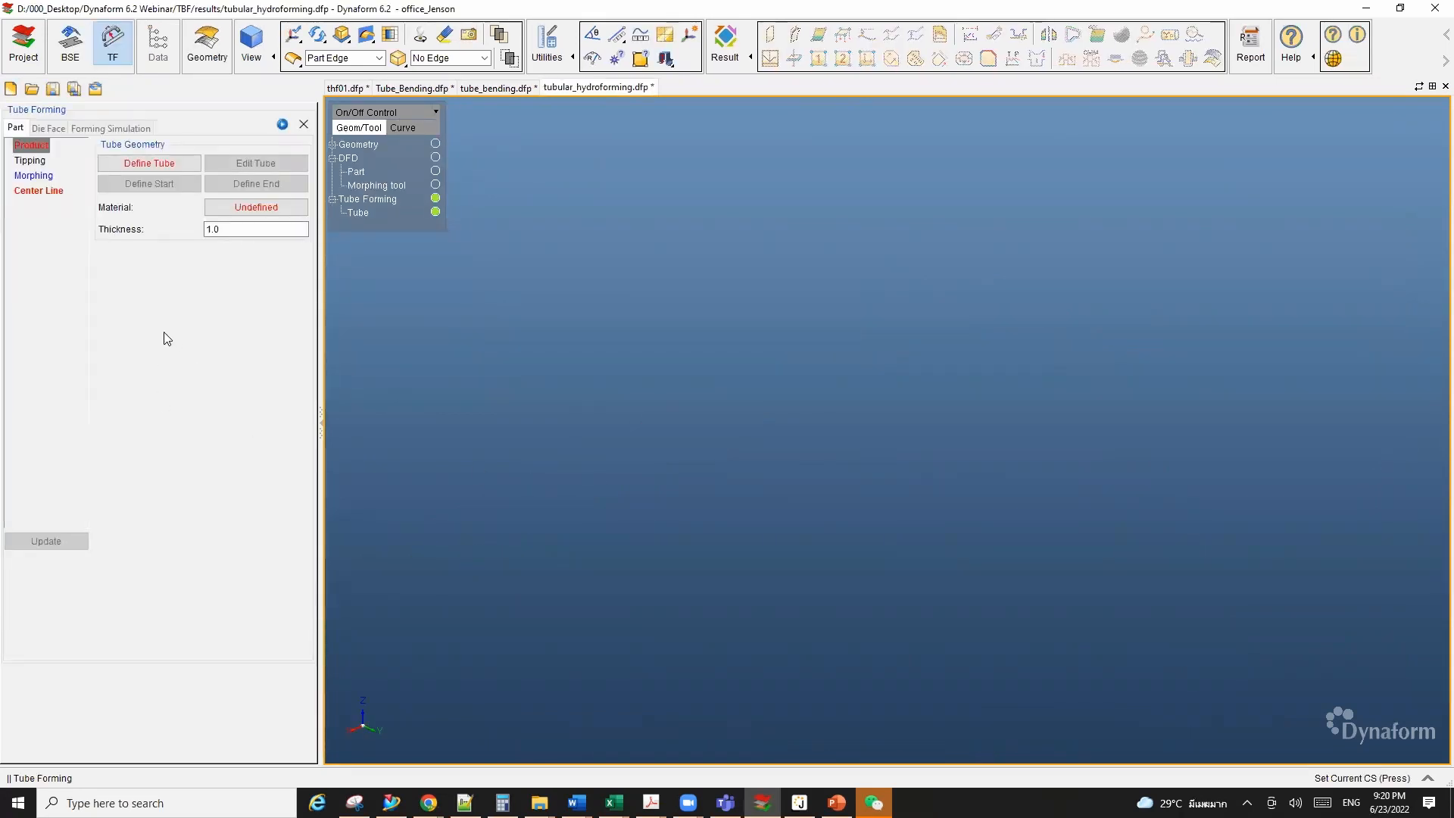
# Step: Import the tube geometry case02_tube.stp for the tube definition and leave the geometry manager after inspecting the model
pyautogui.click(165, 169)
pyautogui.click(247, 521)
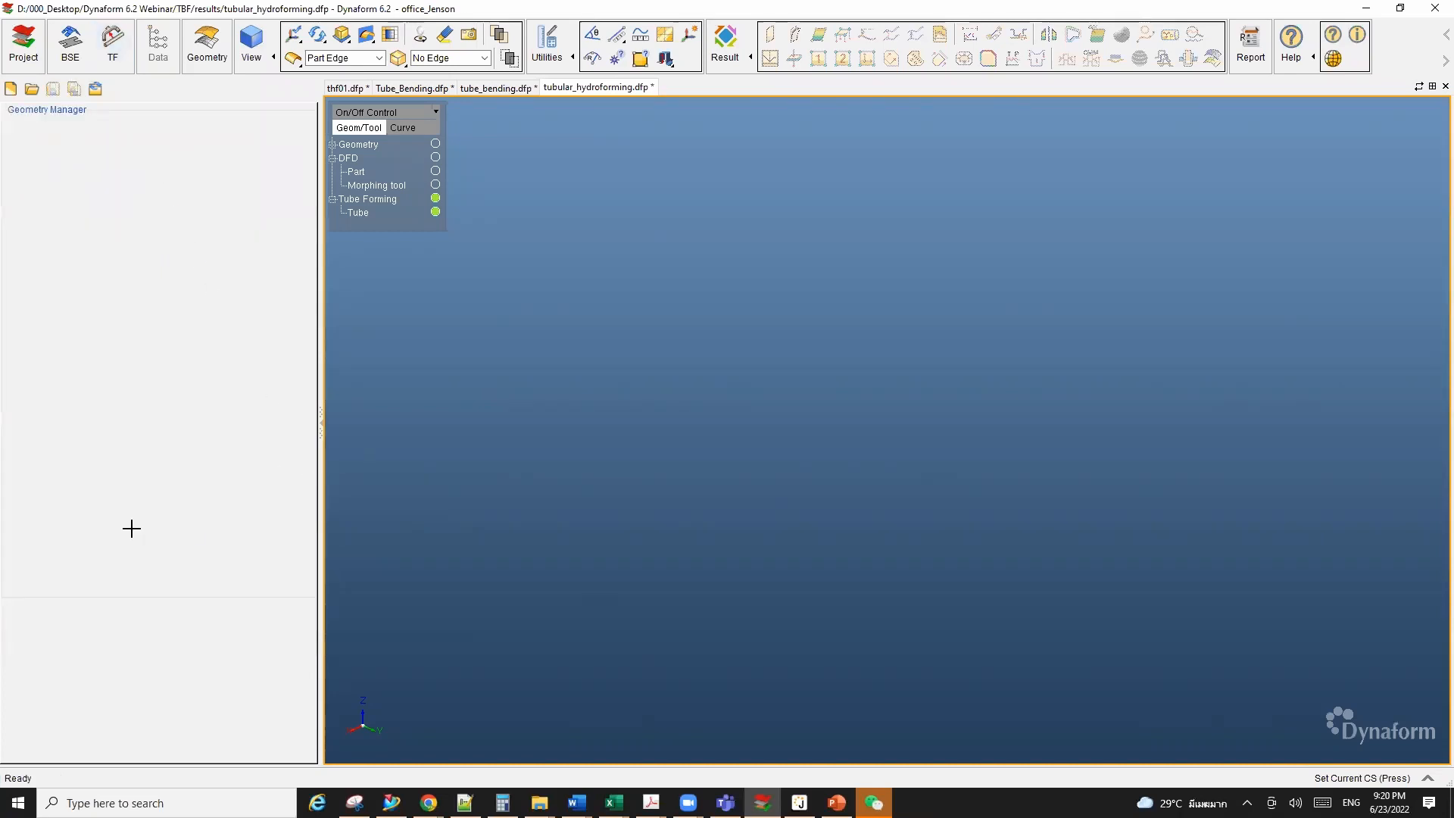
pyautogui.click(122, 529)
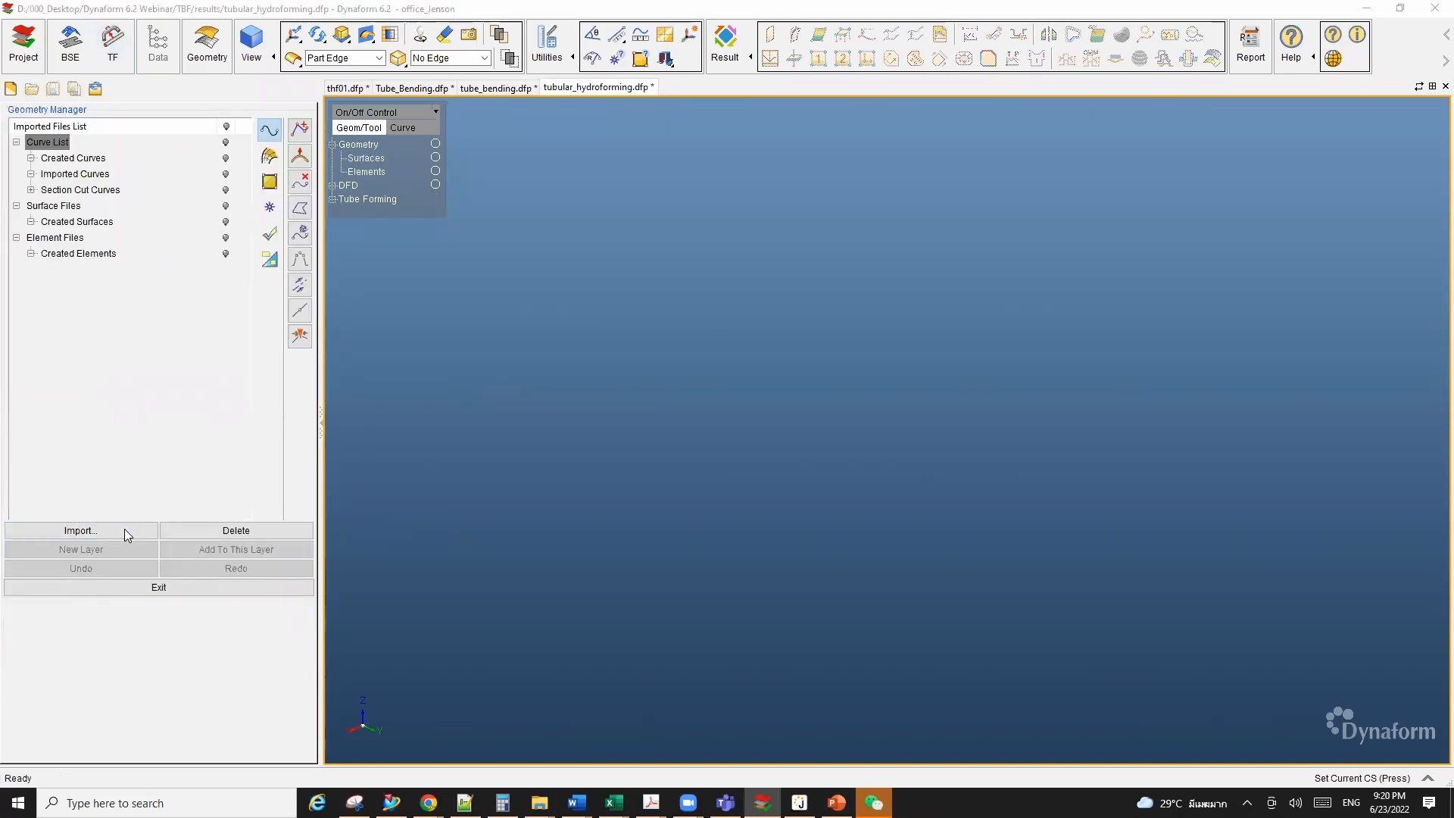
pyautogui.click(339, 162)
pyautogui.doubleClick(339, 165)
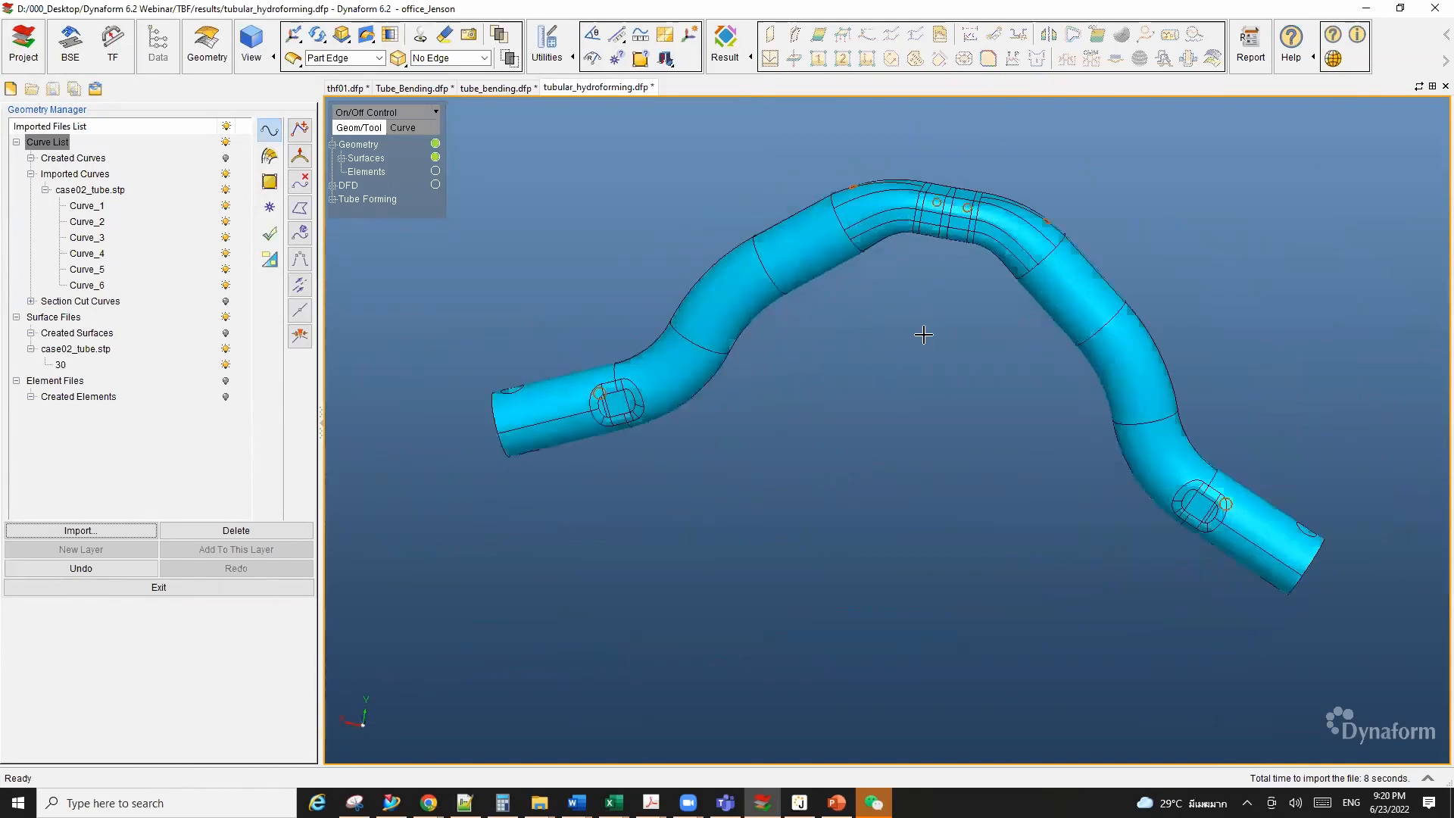
pyautogui.keyDown('ctrl'); pyautogui.moveTo(925, 334); pyautogui.dragTo(913, 350, button='middle'); pyautogui.keyUp('ctrl')
pyautogui.scroll(1, 906, 345)
pyautogui.keyDown('ctrl'); pyautogui.moveTo(874, 359); pyautogui.dragTo(979, 551); pyautogui.keyUp('ctrl')
pyautogui.click(182, 588)
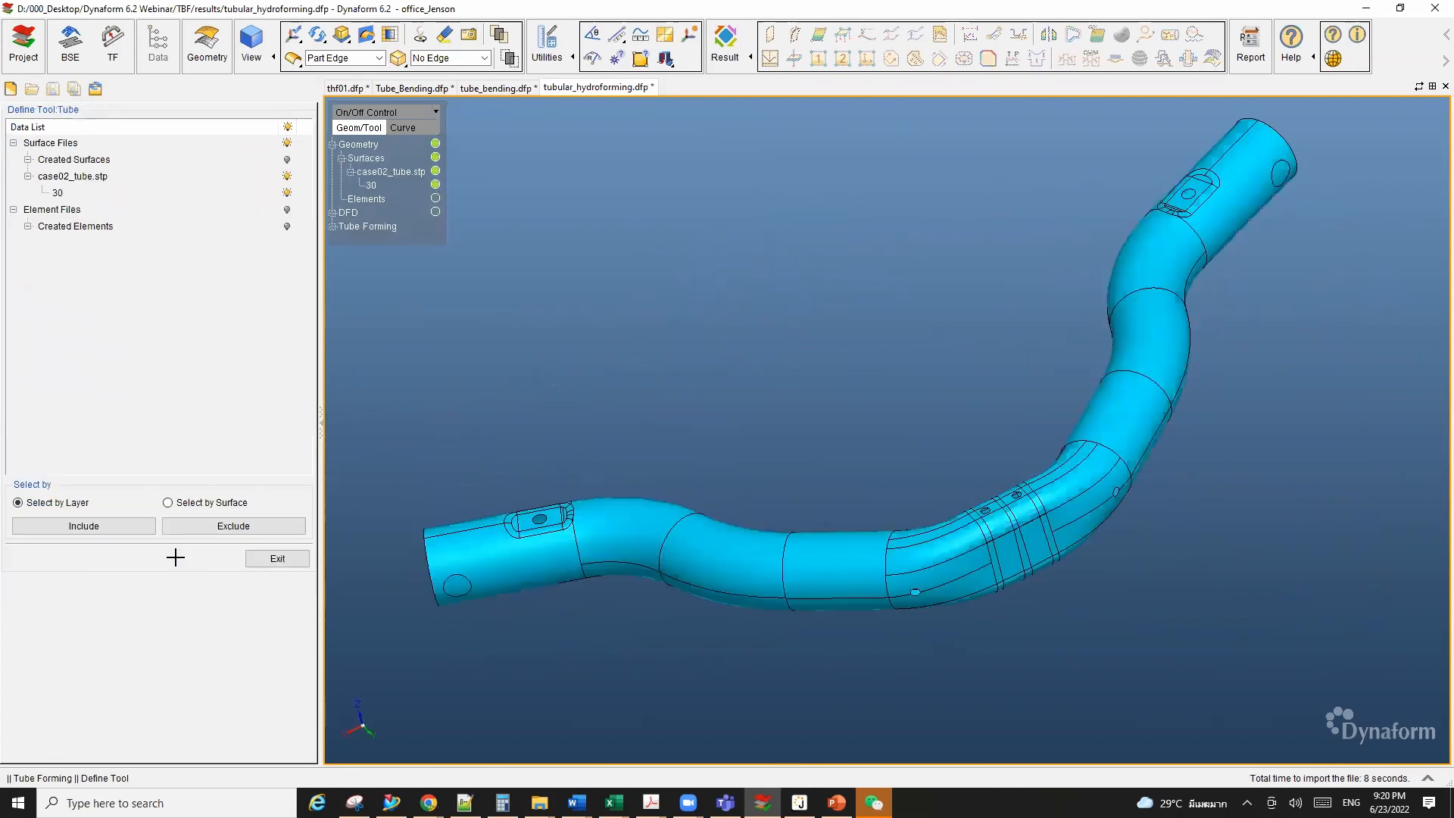
# Step: Define the tube by including surface layer 30 of case02_tube.stp
pyautogui.click(57, 192)
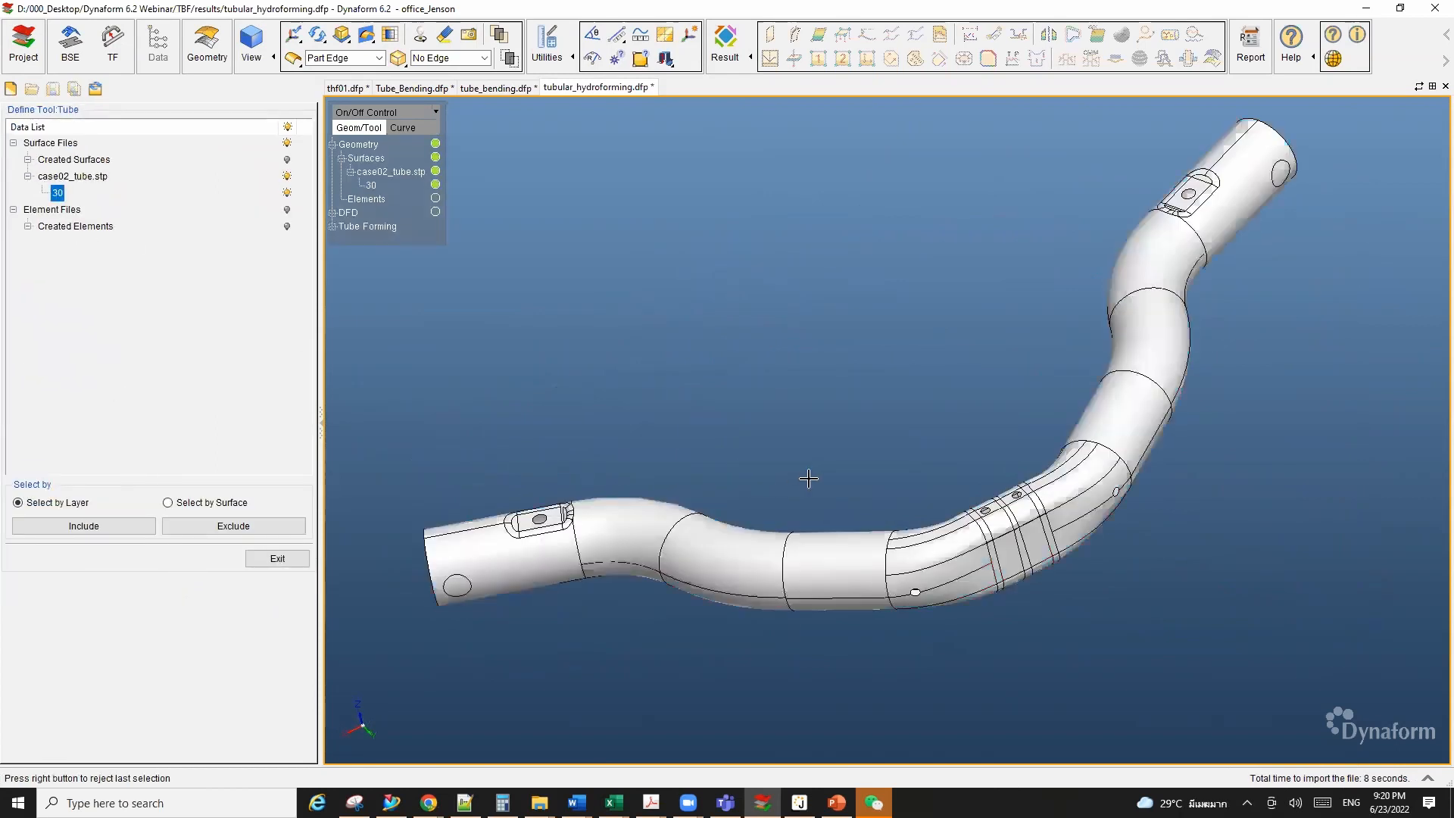
pyautogui.keyDown('ctrl'); pyautogui.moveTo(980, 461); pyautogui.dragTo(1006, 425); pyautogui.keyUp('ctrl')
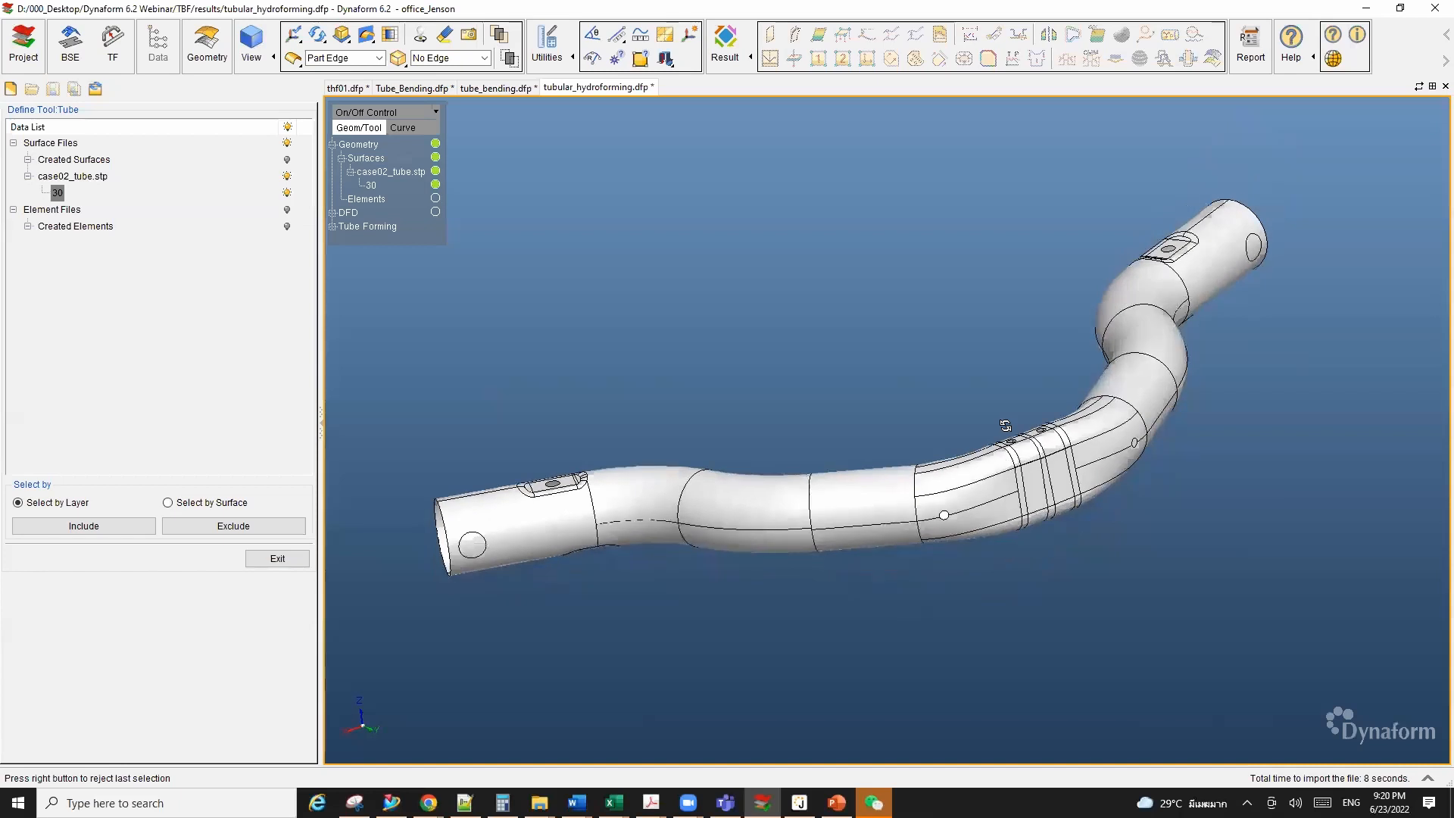
pyautogui.click(67, 526)
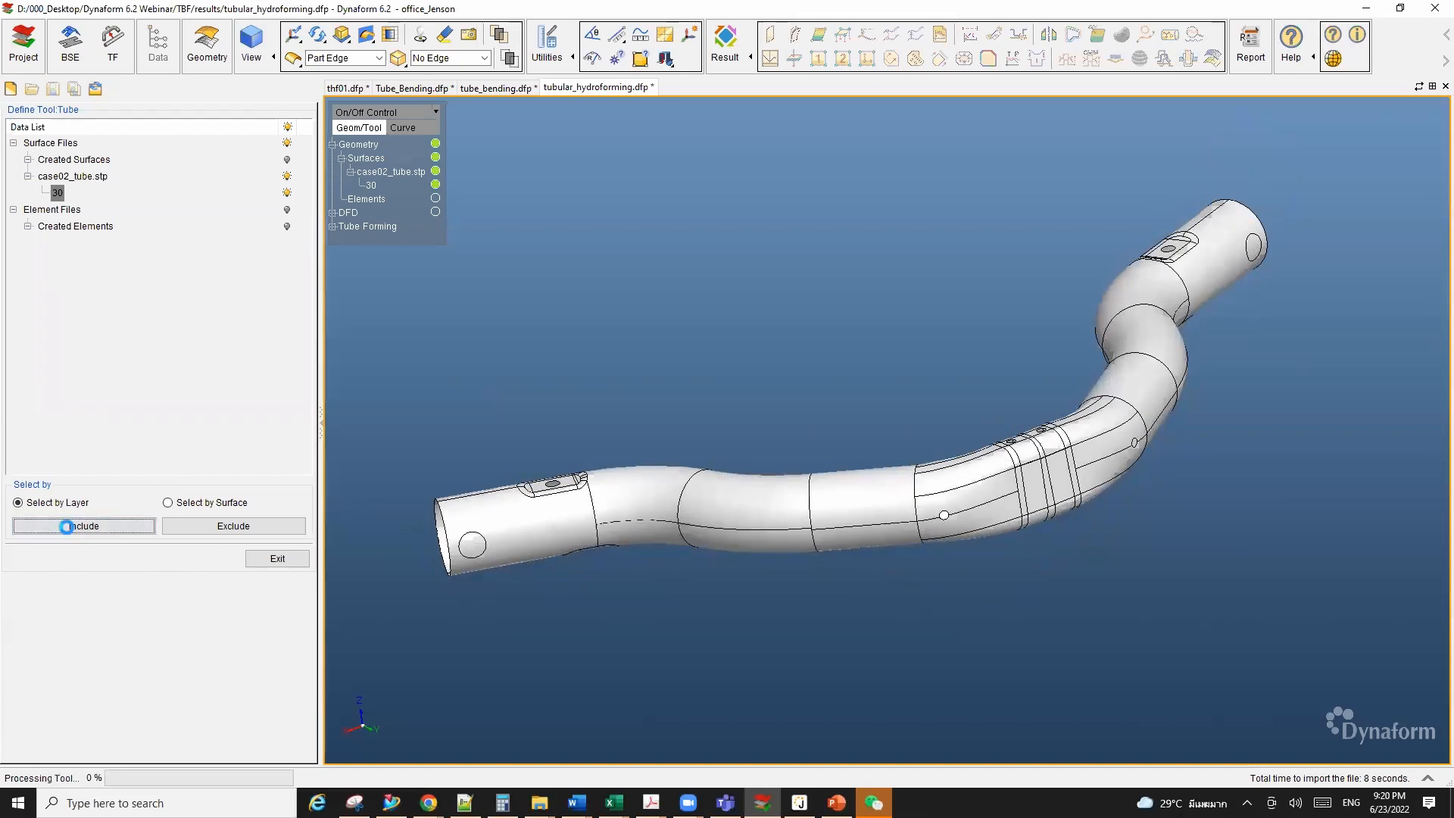
pyautogui.click(278, 560)
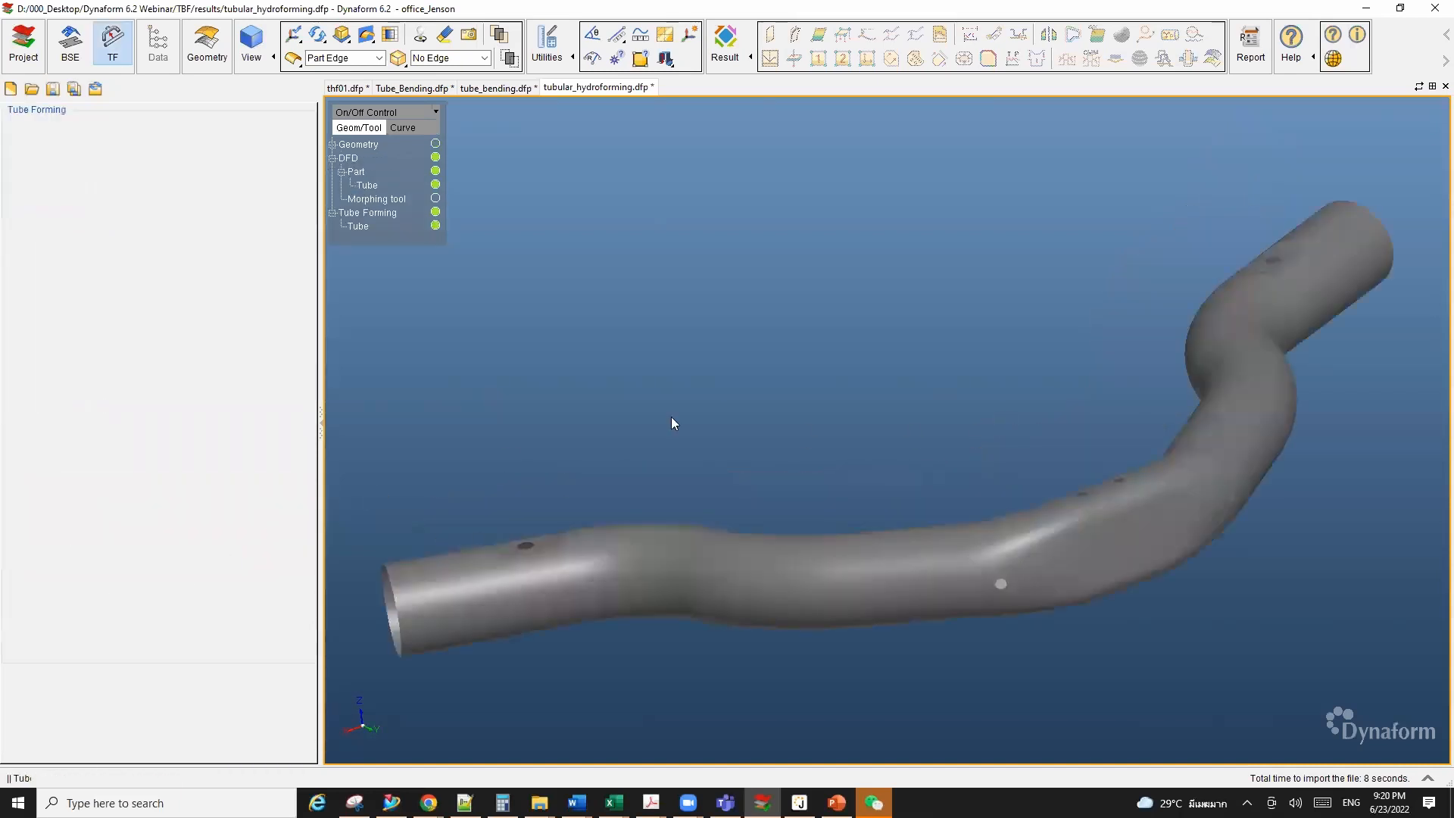
# Step: Assign the DP600 steel material from the United States library to the tube and set its thickness to 5.0
pyautogui.click(257, 206)
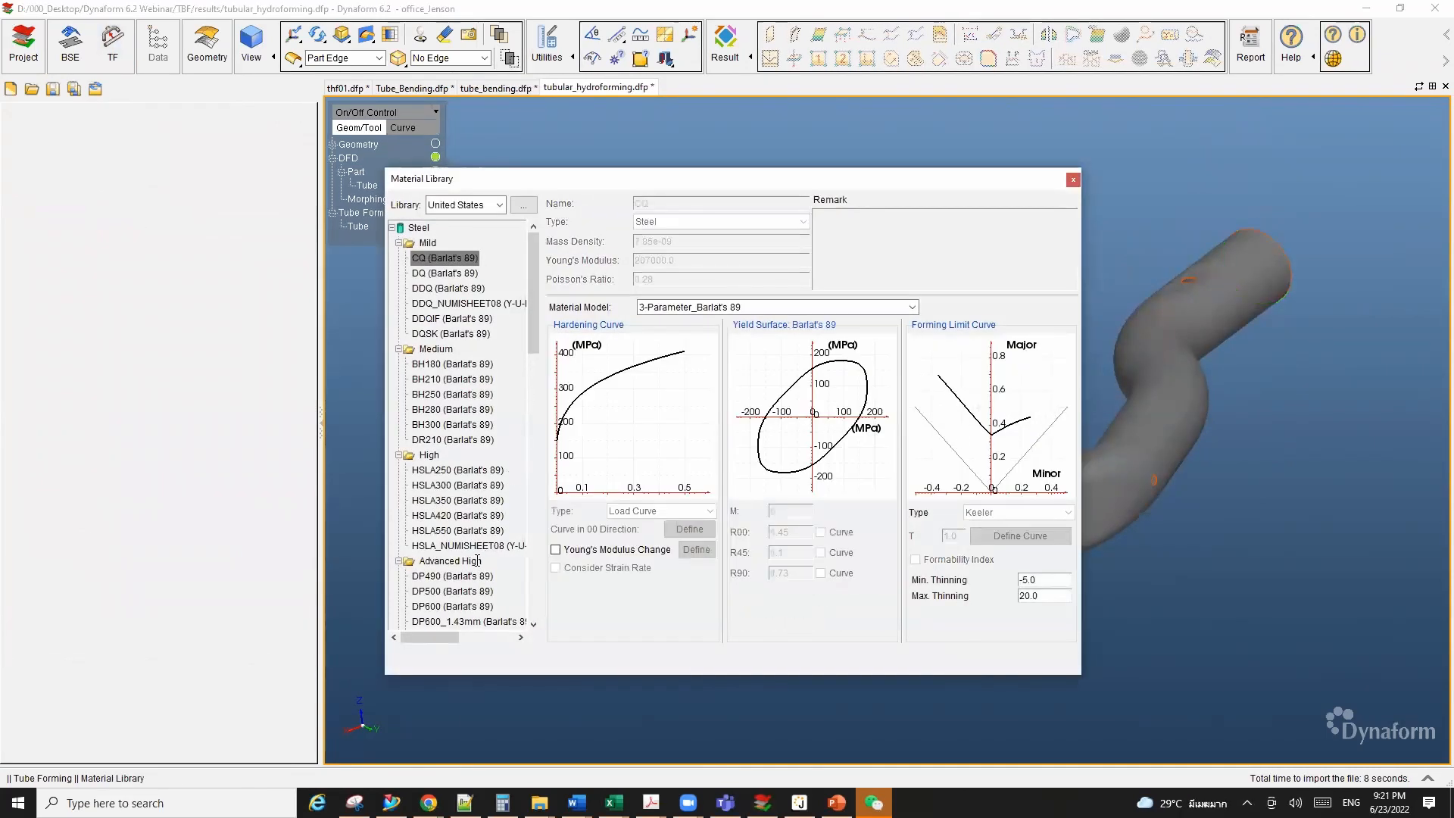
pyautogui.click(455, 606)
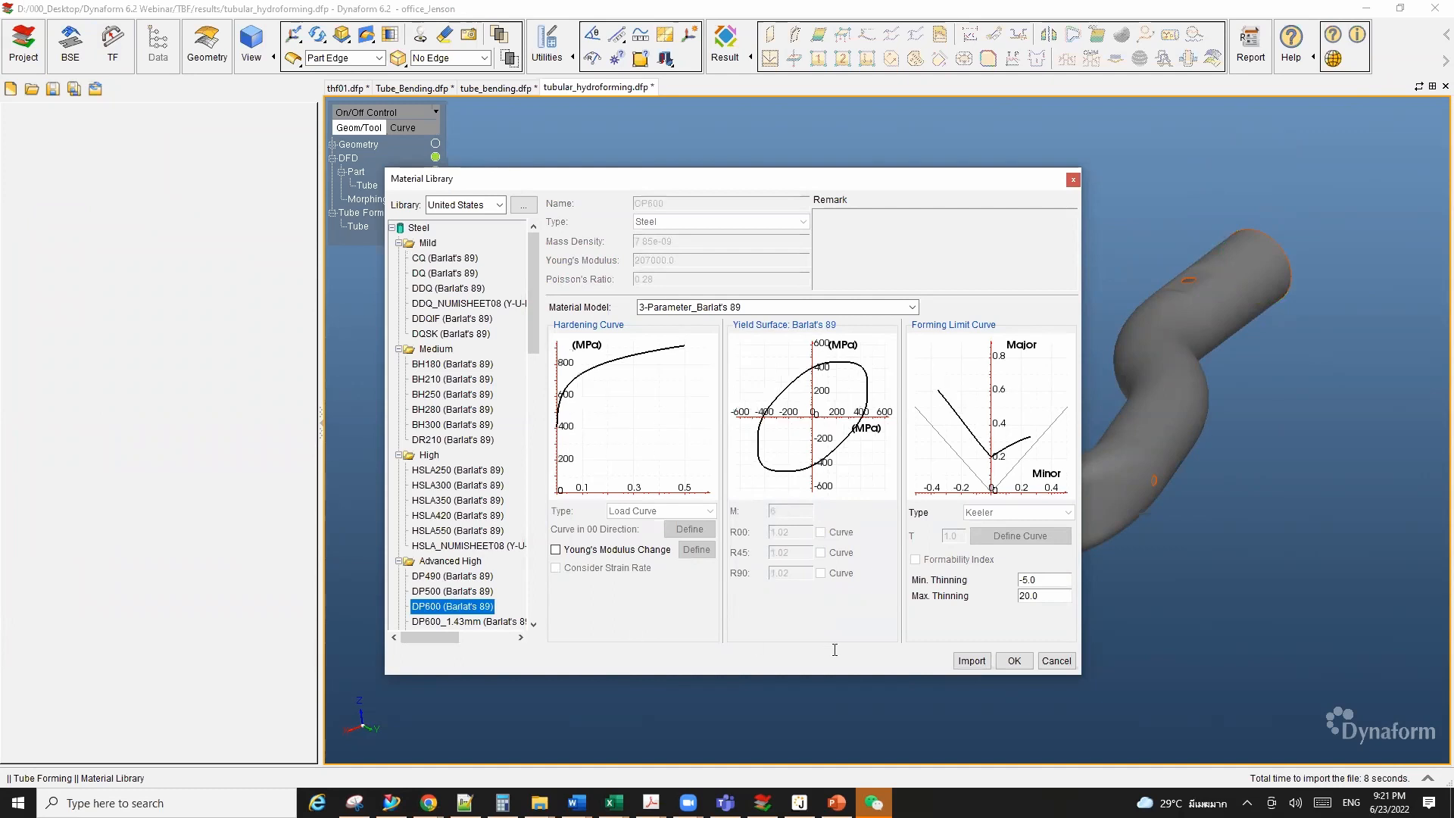
pyautogui.click(1014, 661)
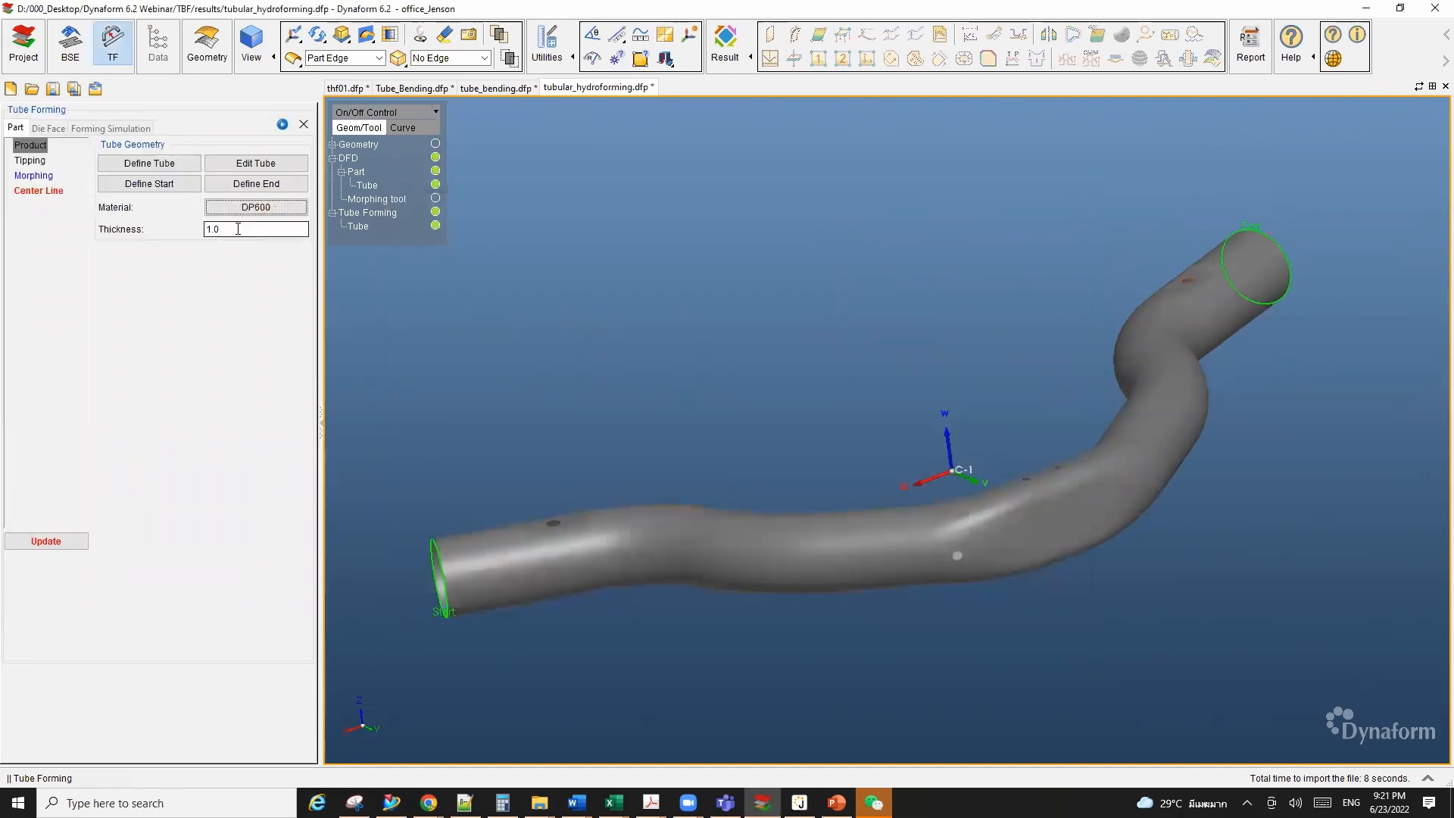
pyautogui.moveTo(237, 229); pyautogui.dragTo(195, 239)
pyautogui.write('5')
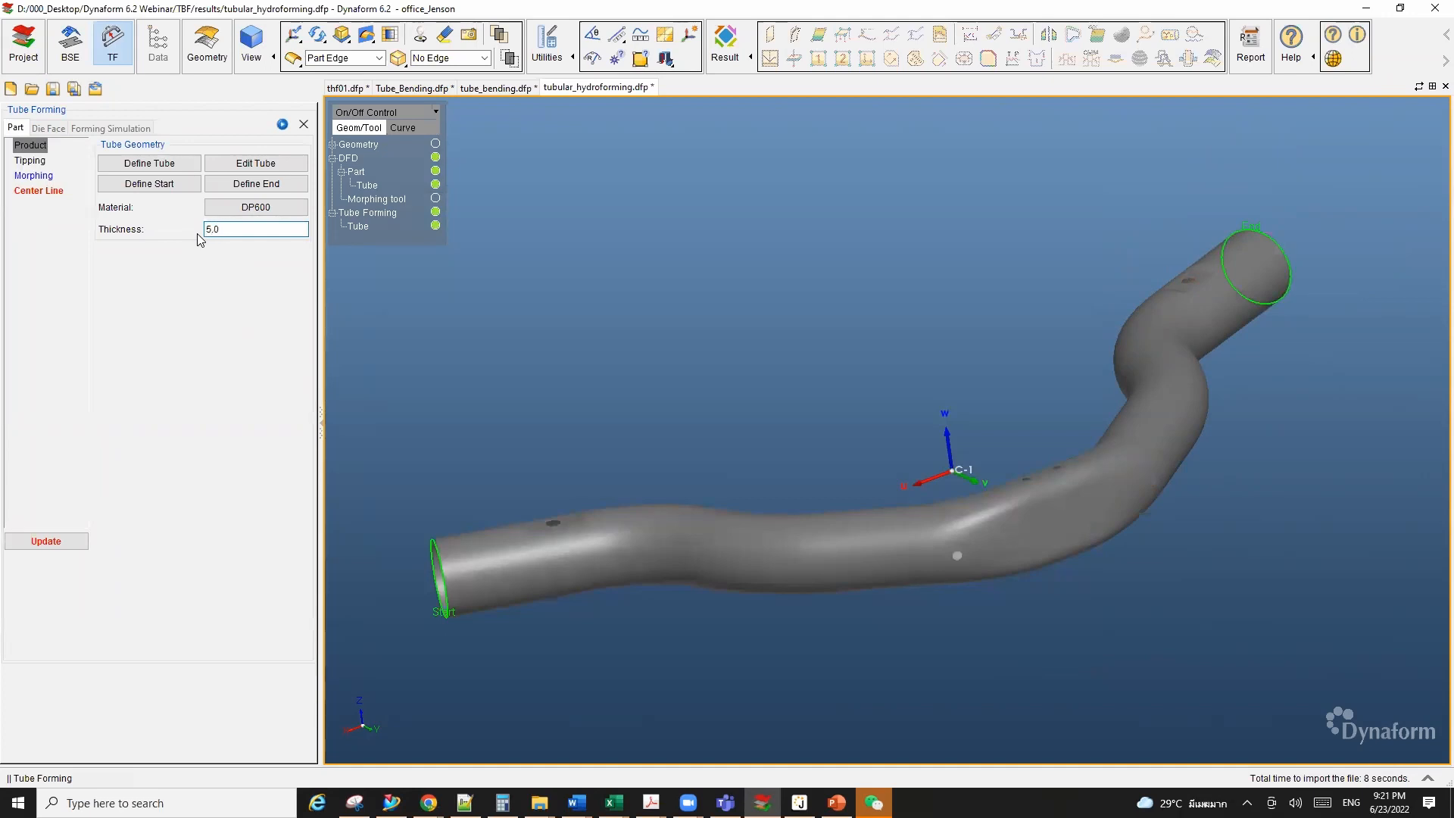
# Step: Keep the default tube tipping and fill all the detected holes in the tube with the Fill Hole morphing operation
pyautogui.click(30, 160)
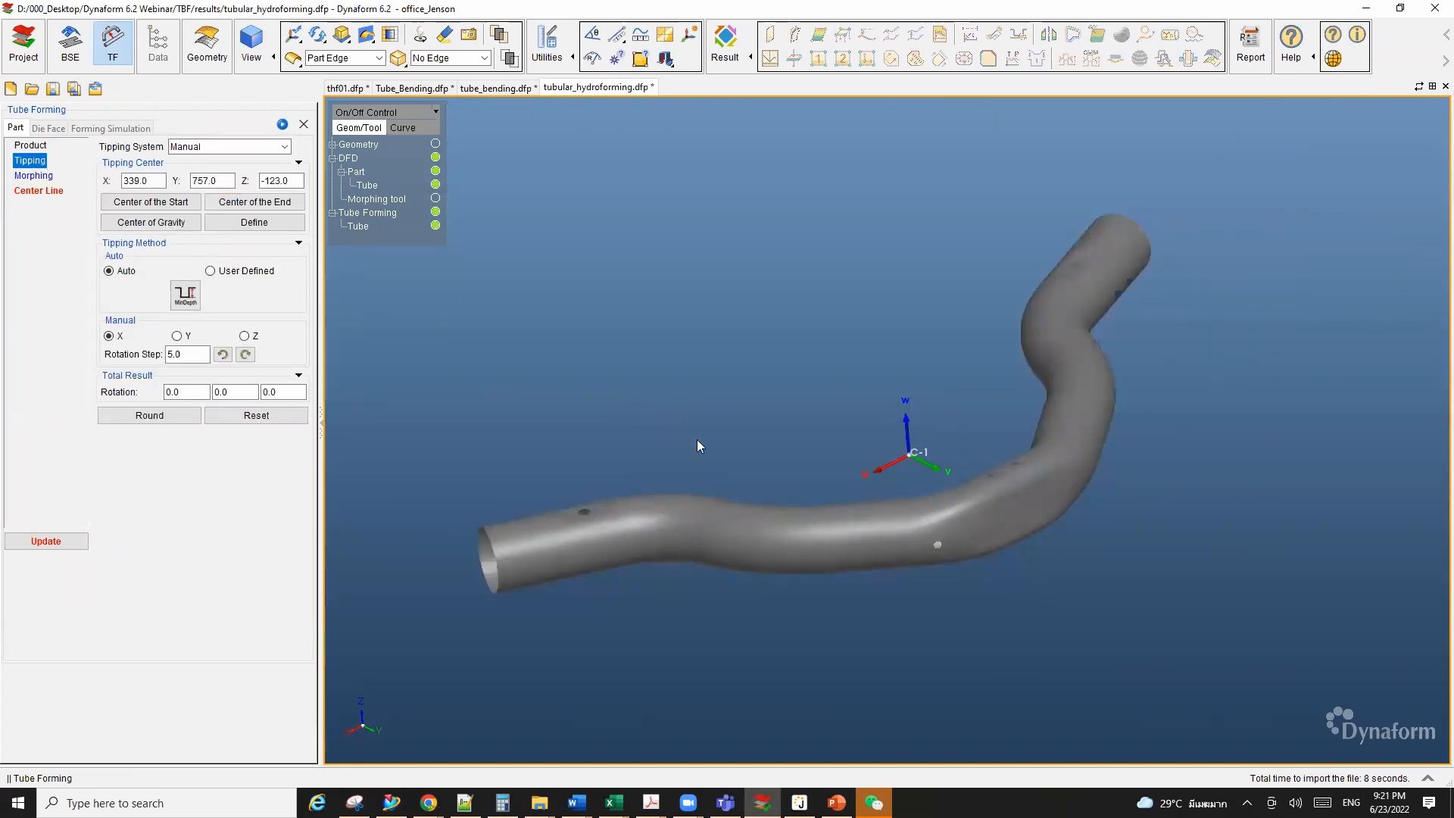
pyautogui.keyDown('ctrl'); pyautogui.moveTo(815, 438); pyautogui.dragTo(942, 434); pyautogui.keyUp('ctrl')
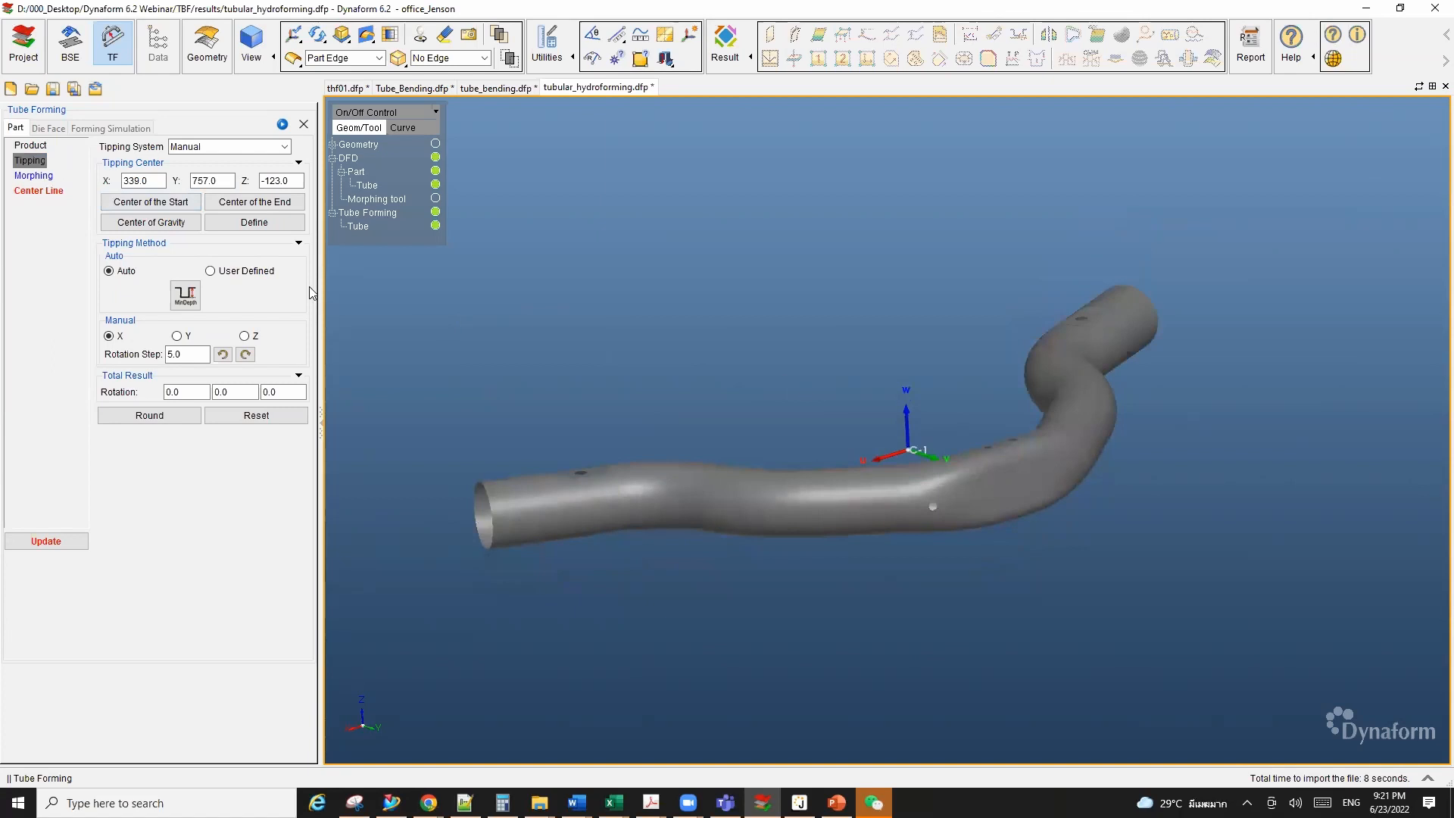
pyautogui.click(33, 175)
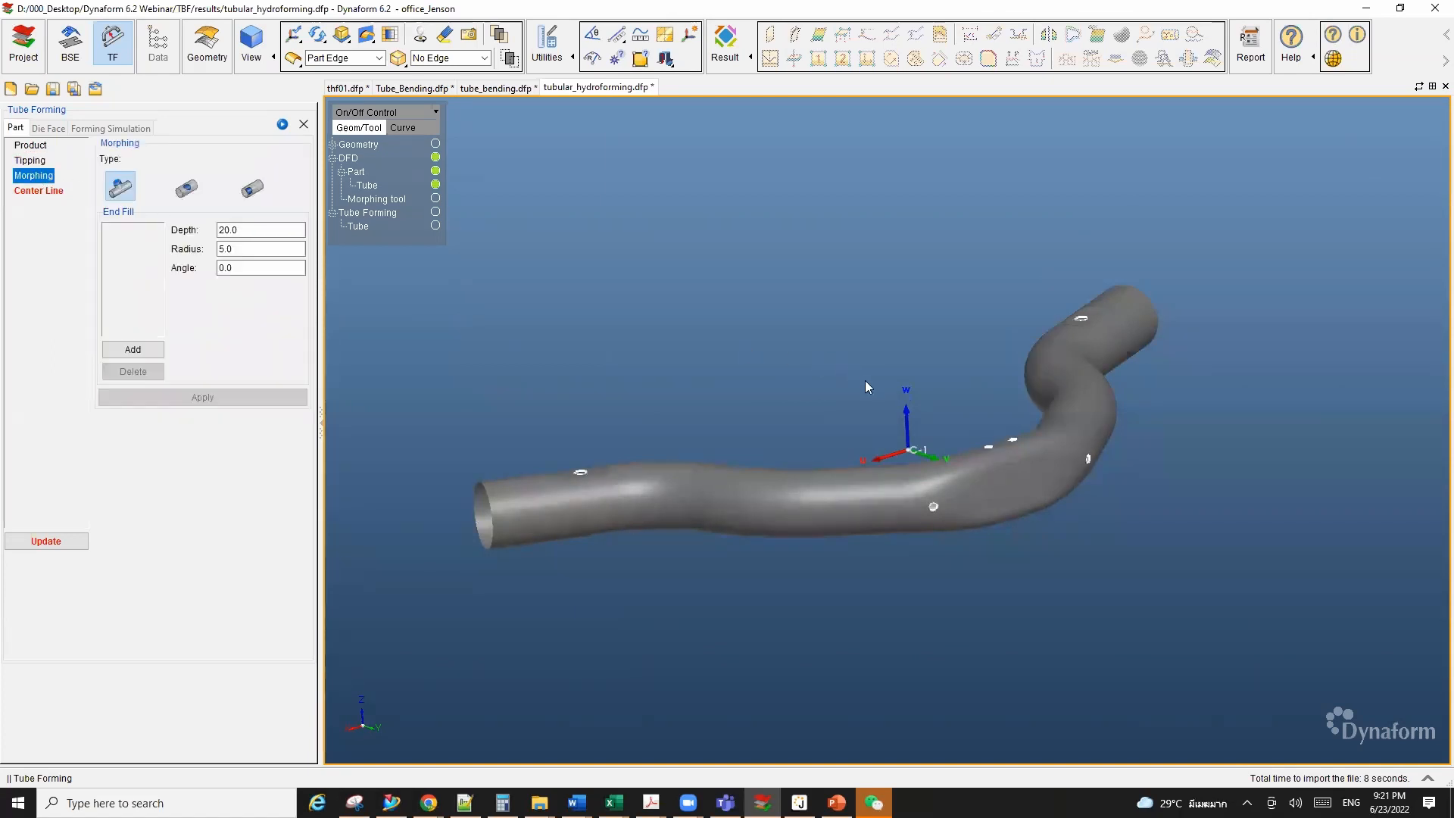
pyautogui.keyDown('ctrl'); pyautogui.moveTo(865, 381); pyautogui.dragTo(825, 481); pyautogui.keyUp('ctrl')
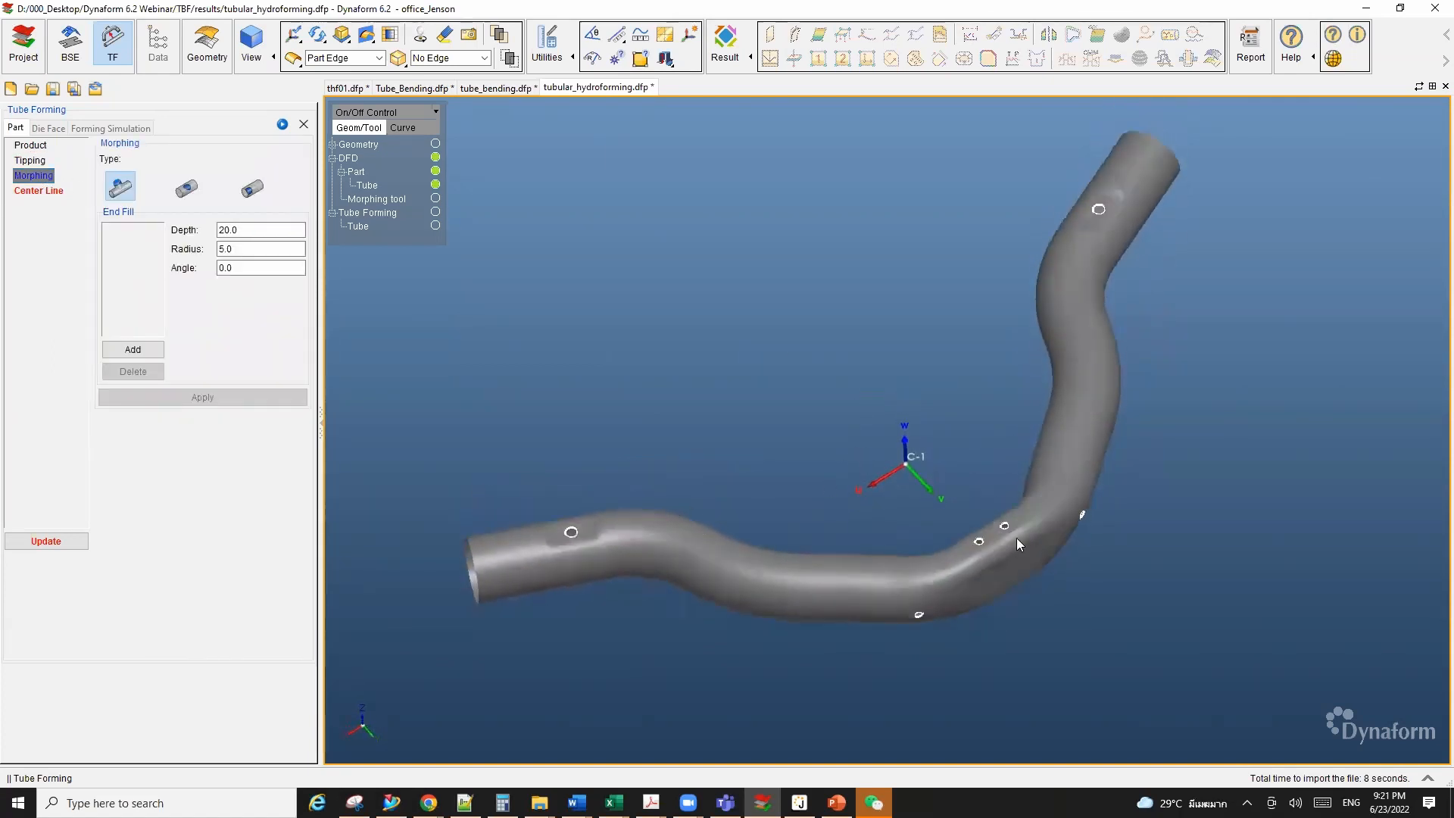
pyautogui.scroll(2, 1027, 535)
pyautogui.scroll(-3, 1027, 527)
pyautogui.keyDown('ctrl'); pyautogui.moveTo(1008, 529); pyautogui.dragTo(950, 537); pyautogui.keyUp('ctrl')
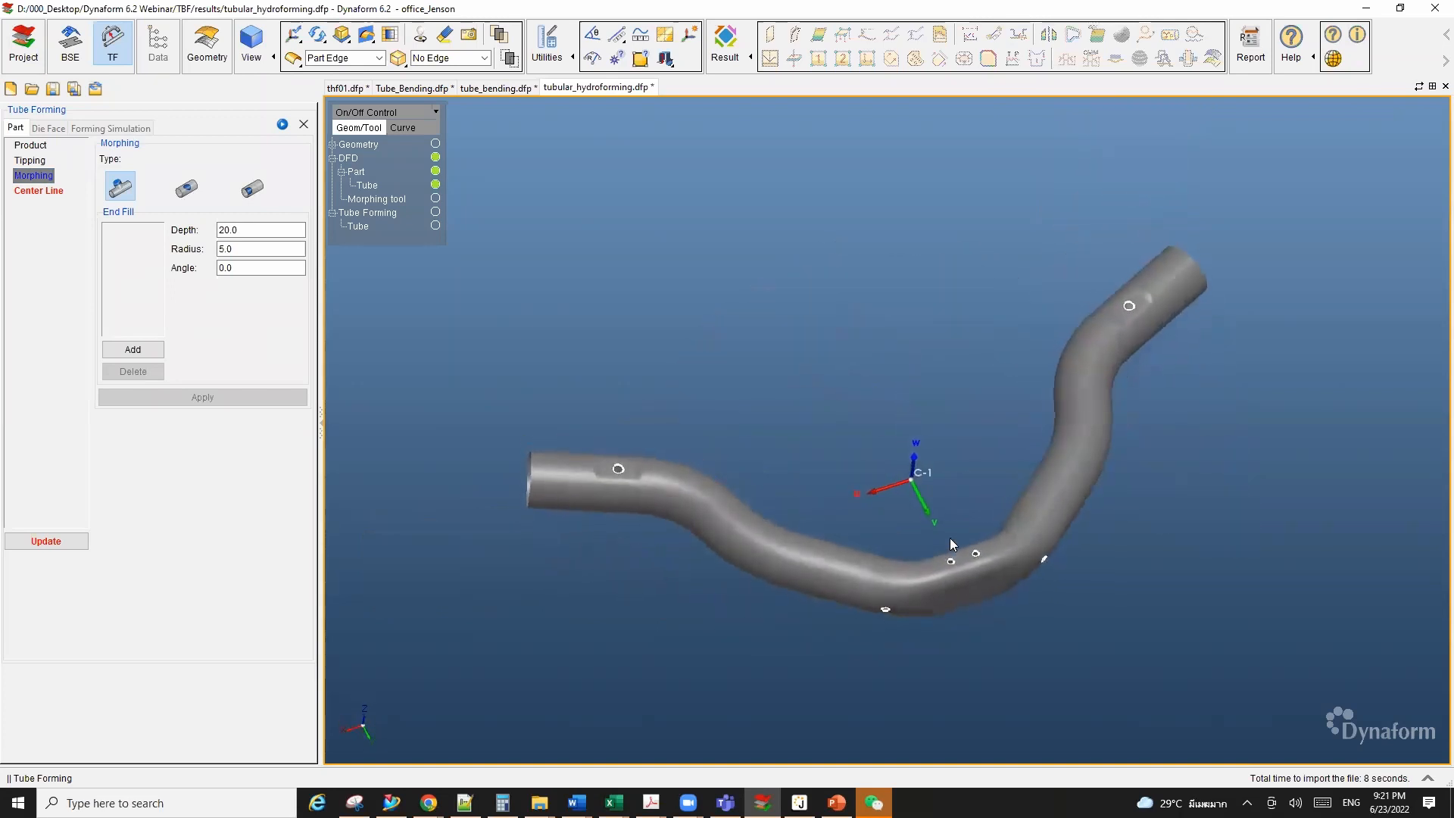
pyautogui.click(194, 193)
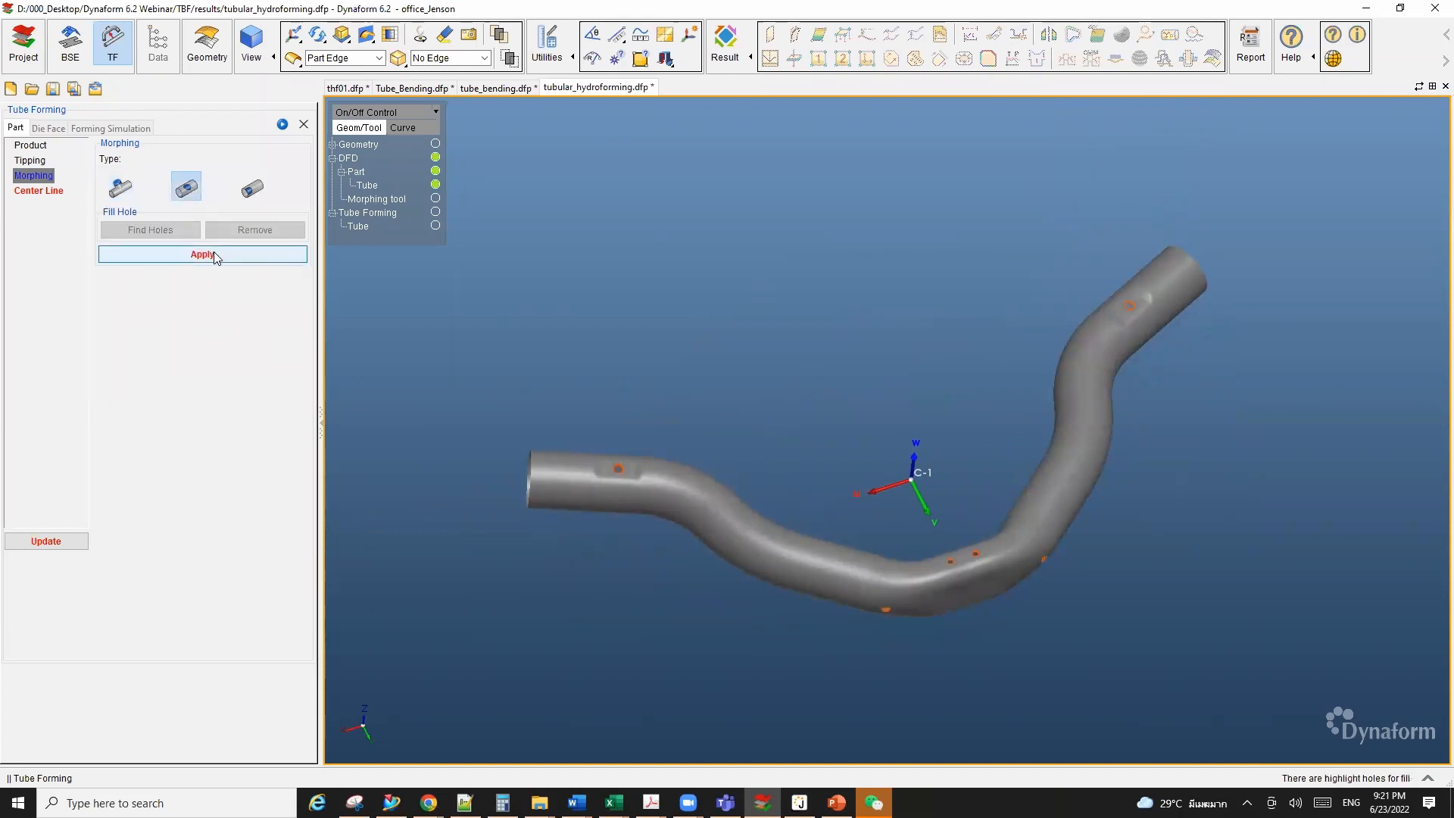
pyautogui.click(215, 256)
pyautogui.moveTo(997, 471)
pyautogui.keyDown('ctrl'); pyautogui.mouseDown()
pyautogui.moveTo(1020, 507)
pyautogui.moveTo(994, 471)
pyautogui.mouseUp(); pyautogui.keyUp('ctrl')
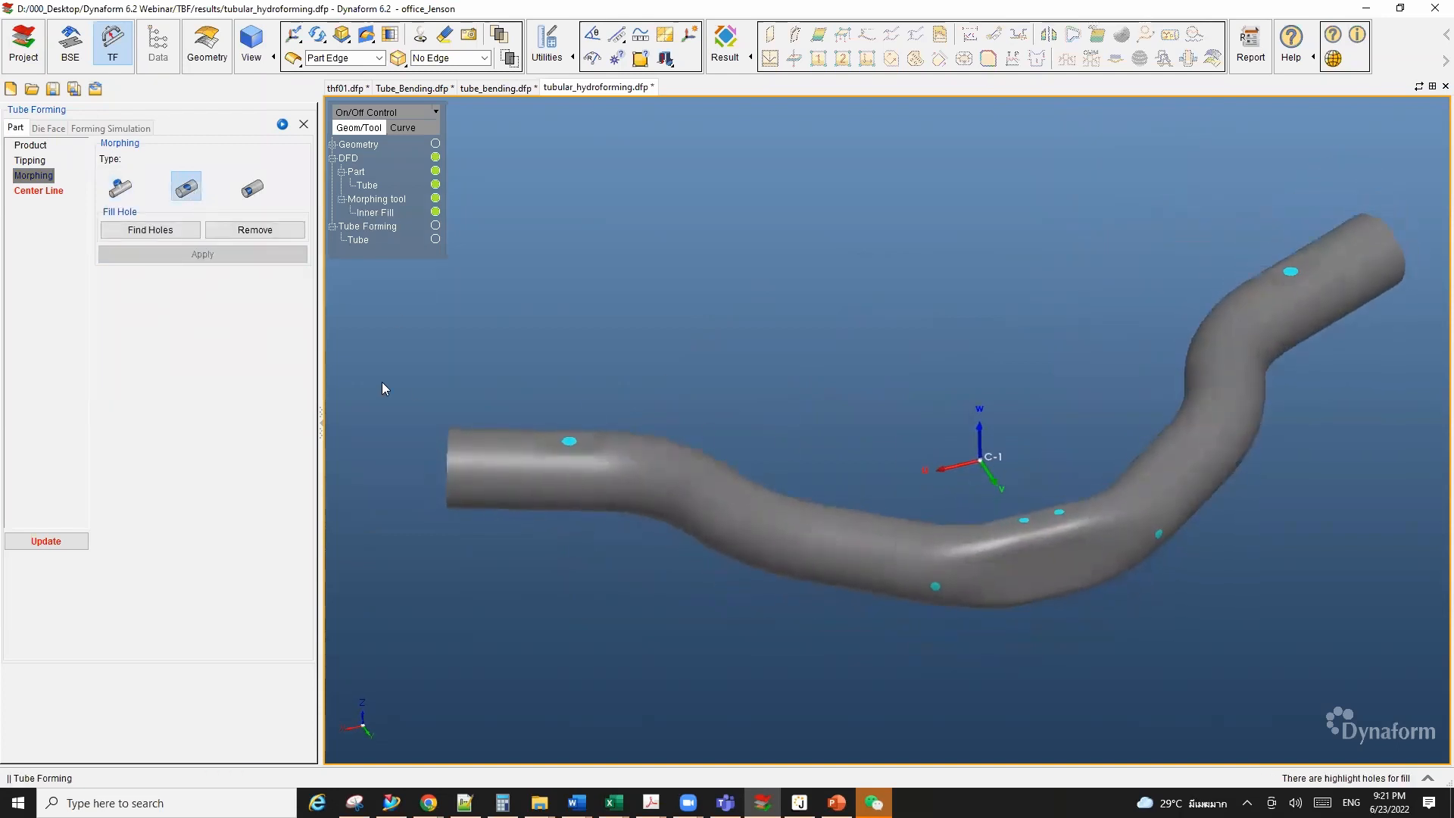
# Step: Calculate the tube's center line from the geometry and set the tube diameter to 60.00
pyautogui.click(34, 193)
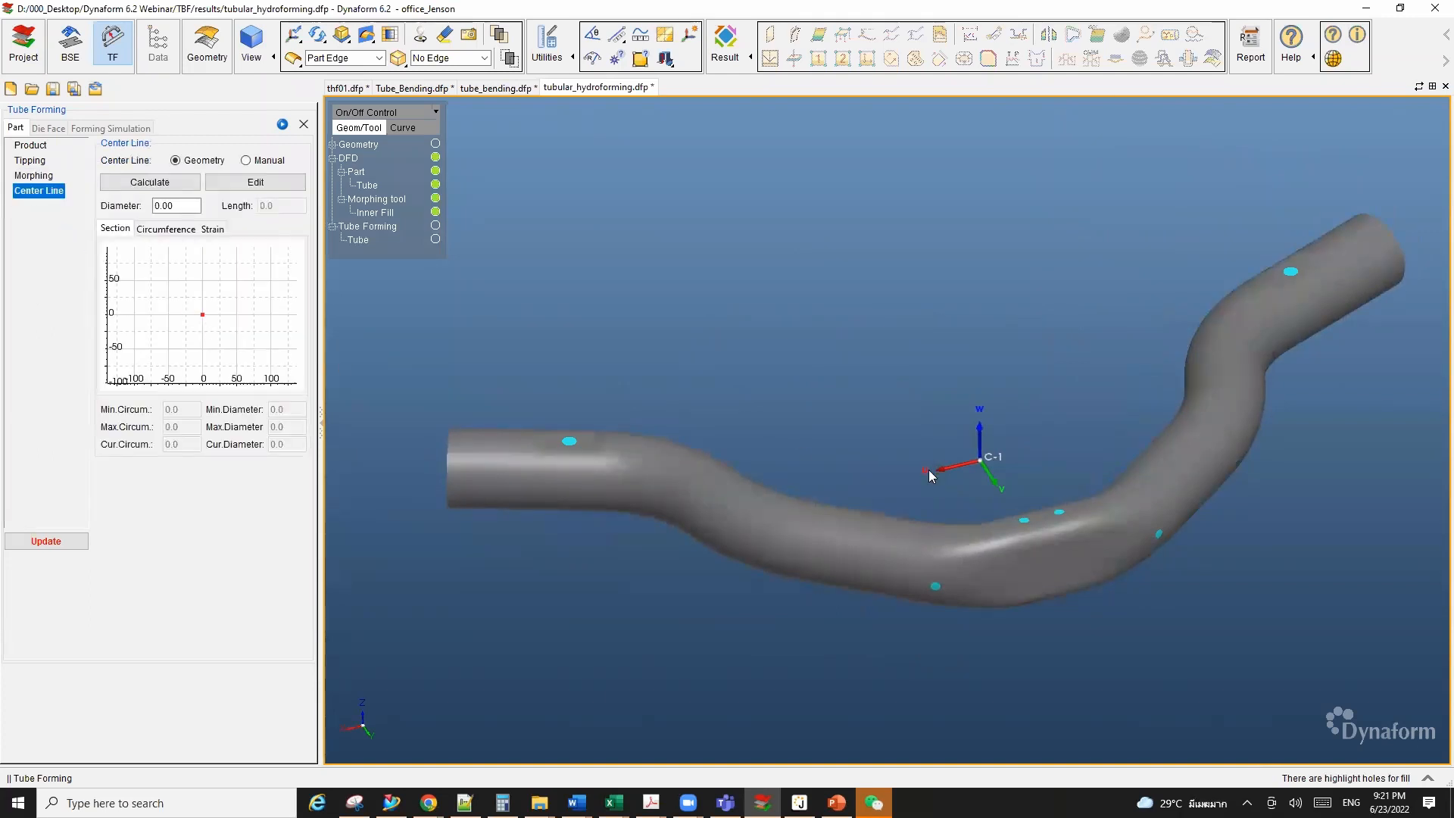
pyautogui.click(148, 183)
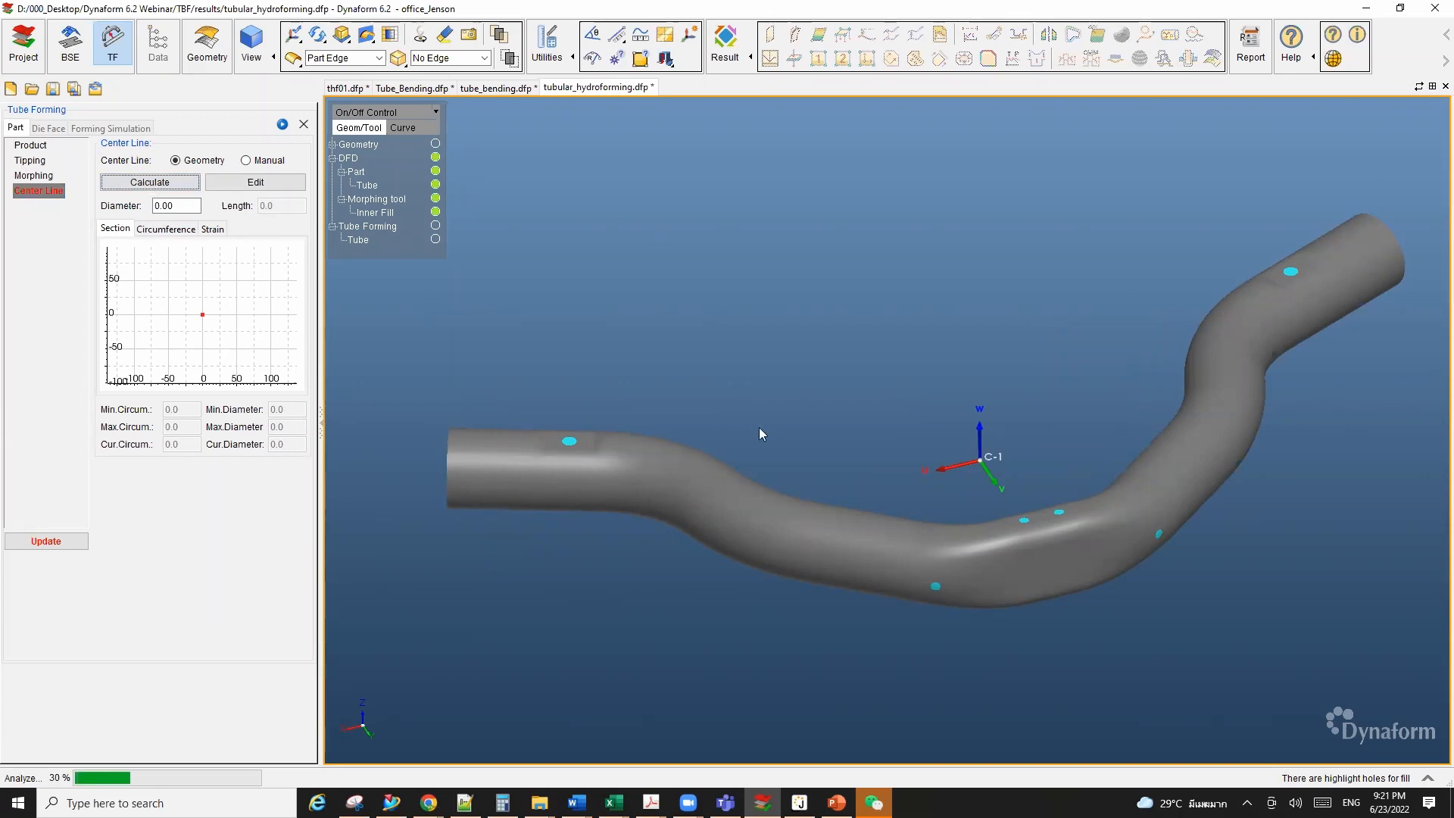
pyautogui.moveTo(806, 491)
pyautogui.keyDown('ctrl'); pyautogui.mouseDown()
pyautogui.moveTo(776, 477)
pyautogui.moveTo(799, 477)
pyautogui.mouseUp(); pyautogui.keyUp('ctrl')
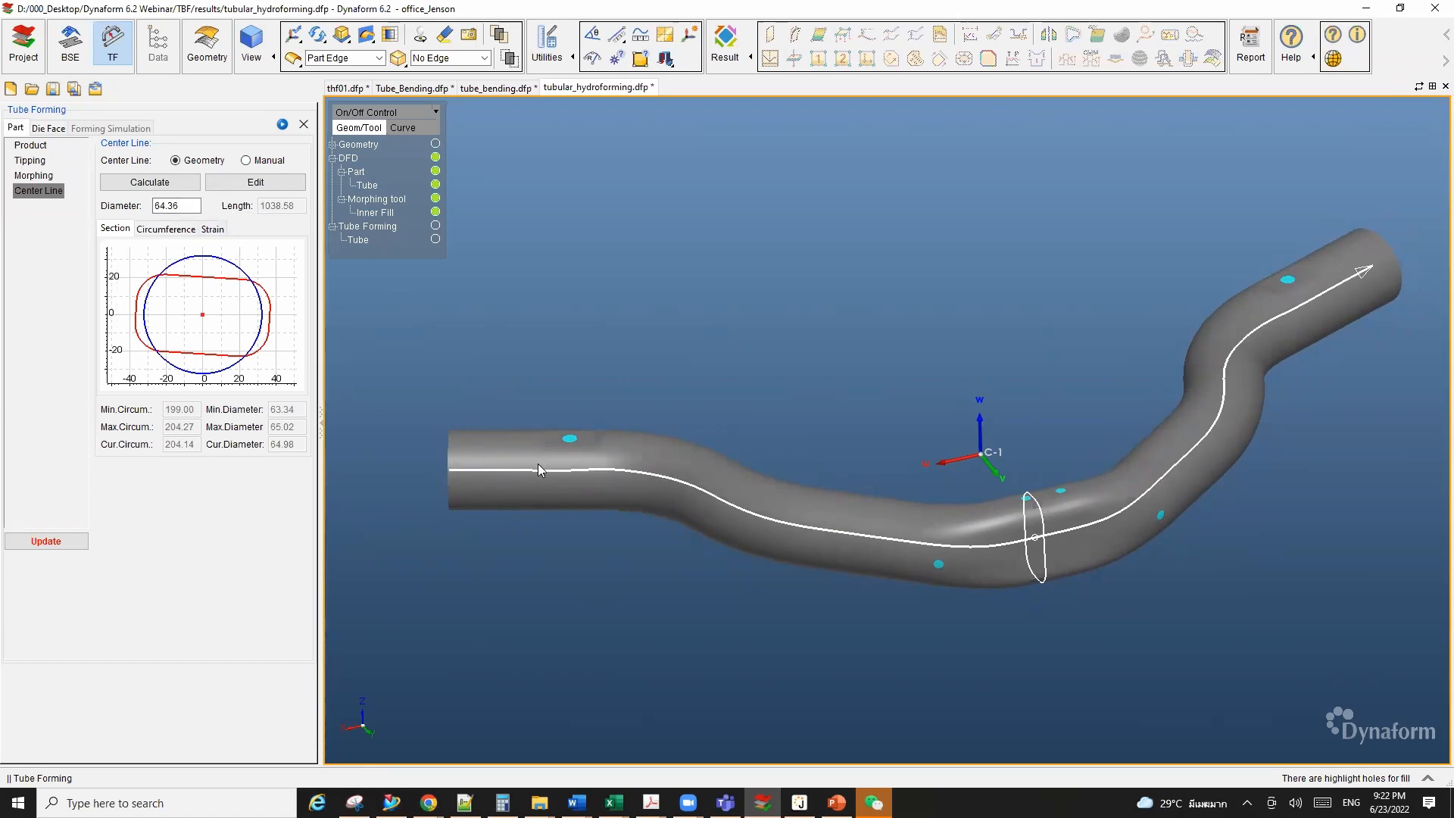
pyautogui.doubleClick(175, 206)
pyautogui.write('60.00')
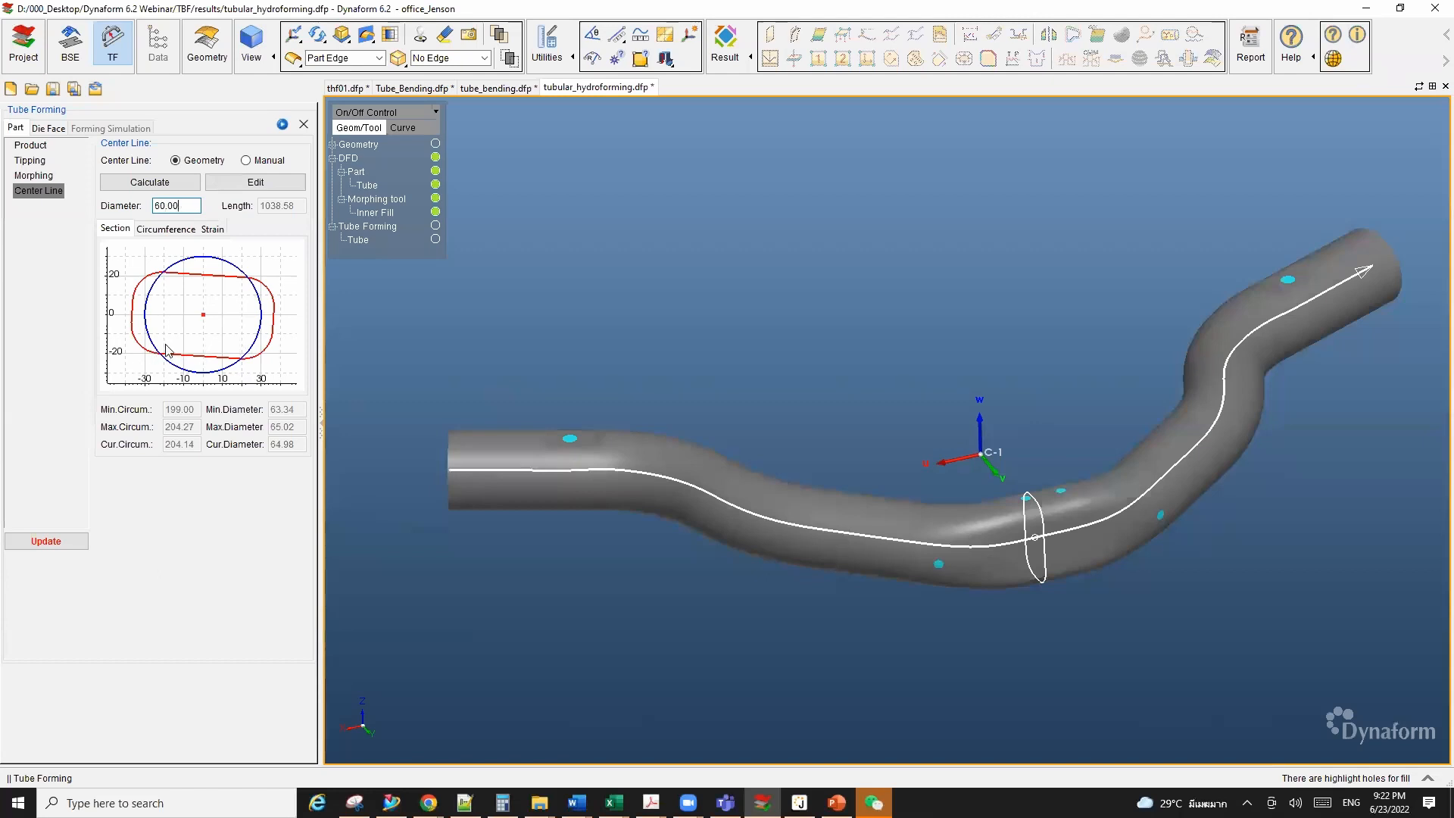
# Step: Check the strain curve along the center line, try a tube diameter of 55.00, and return it to 60.00
pyautogui.click(212, 230)
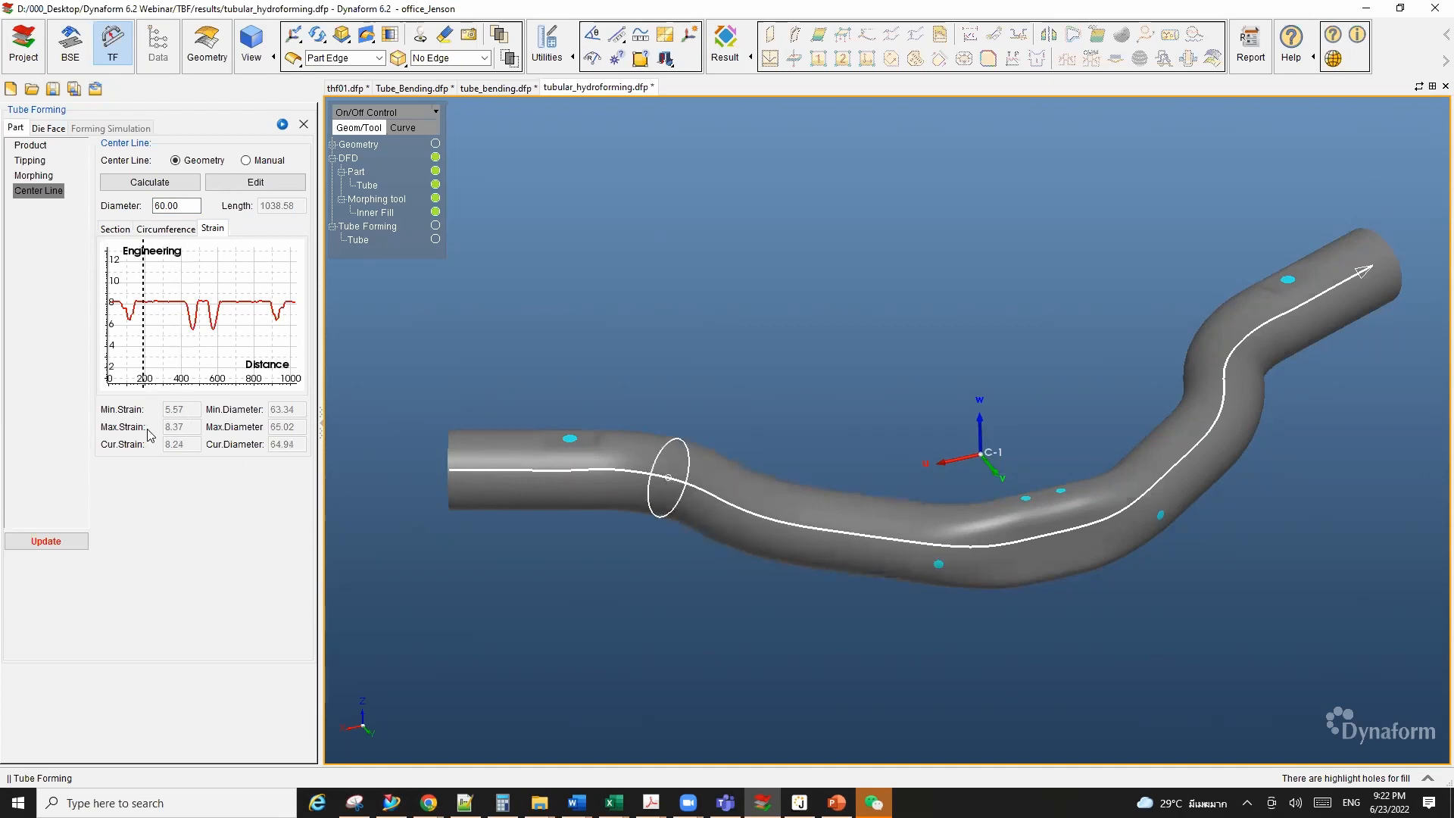
pyautogui.doubleClick(174, 205)
pyautogui.write('55,00')
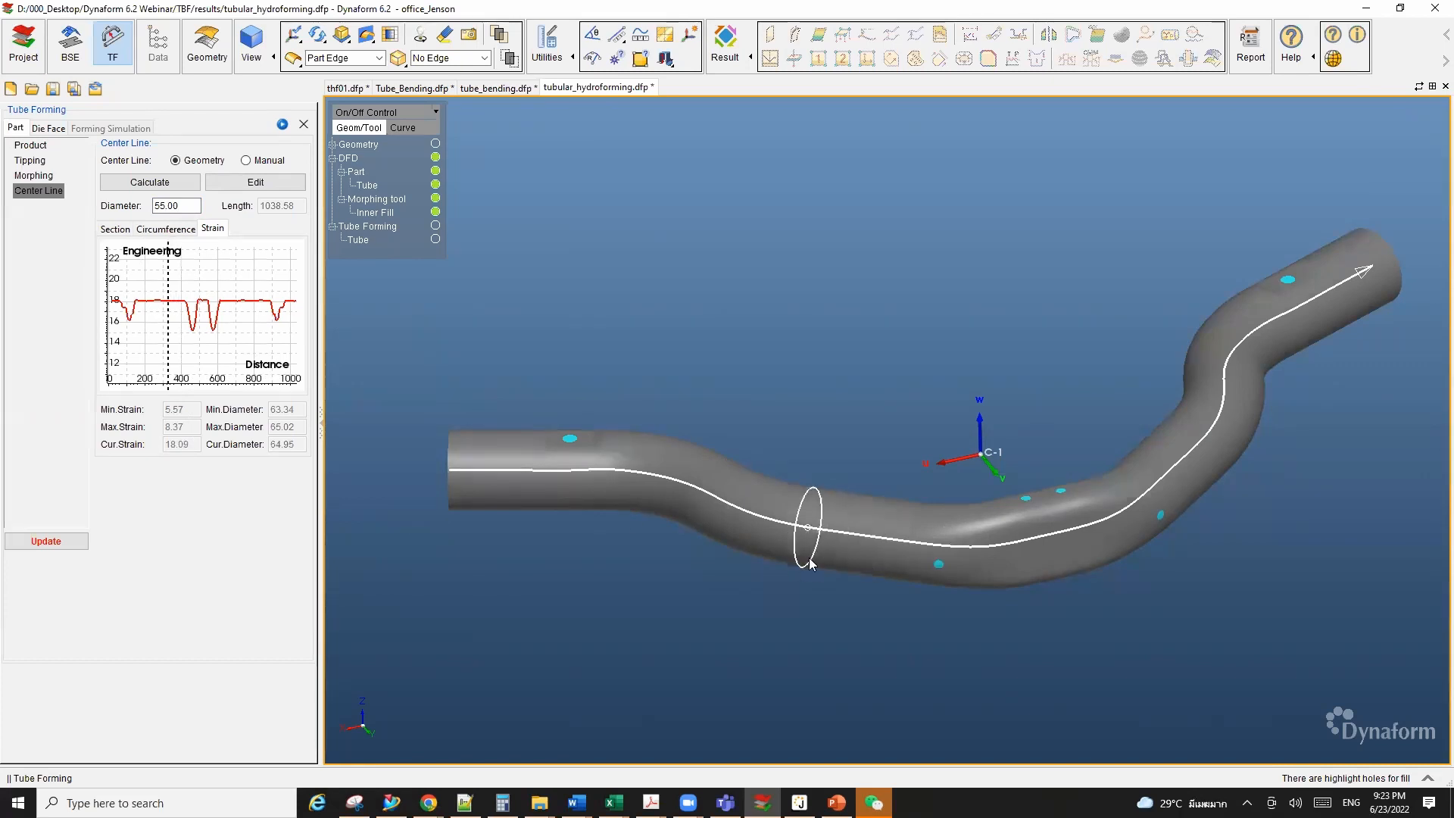
pyautogui.doubleClick(172, 205)
pyautogui.write('60')
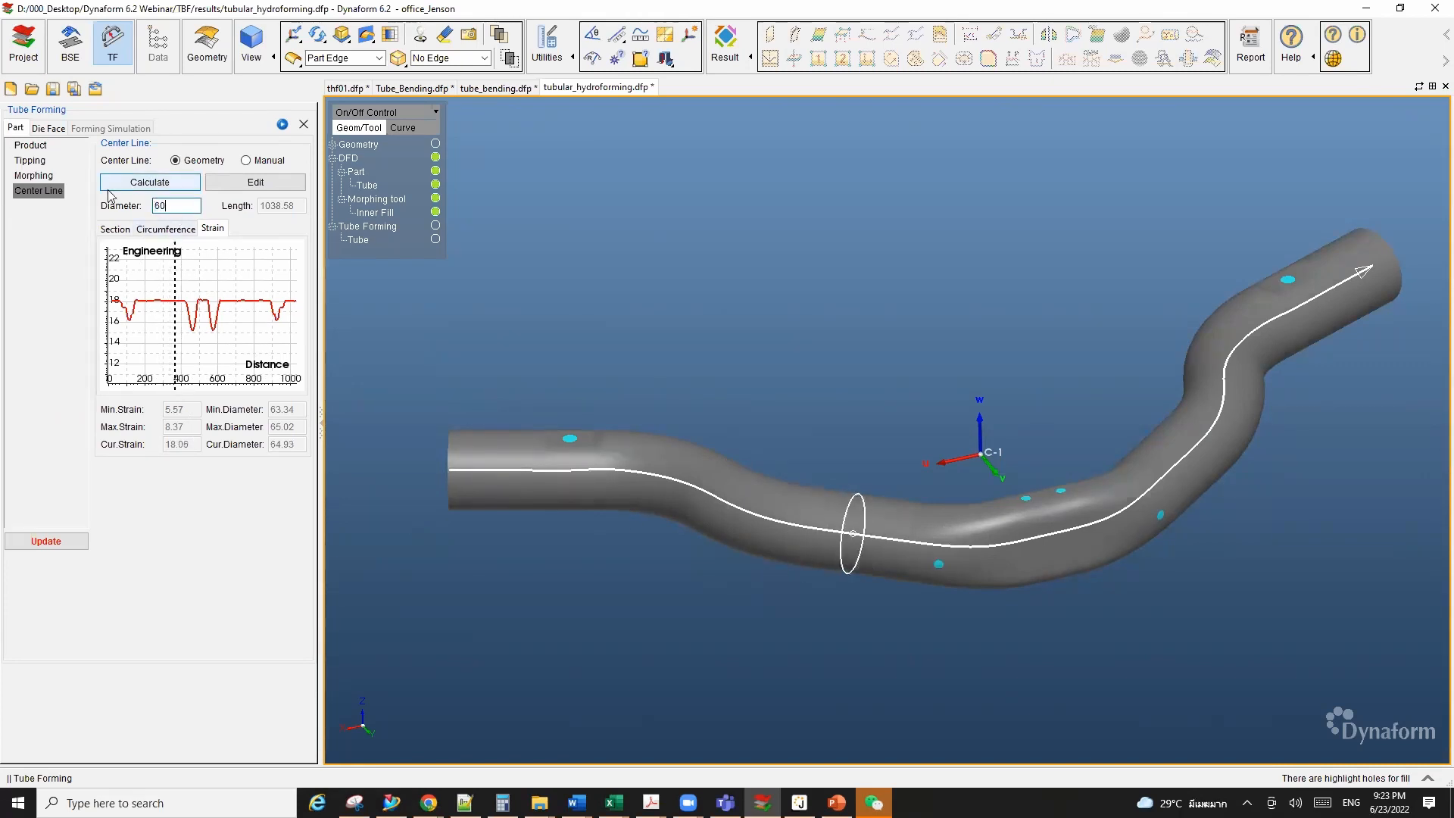
pyautogui.click(108, 188)
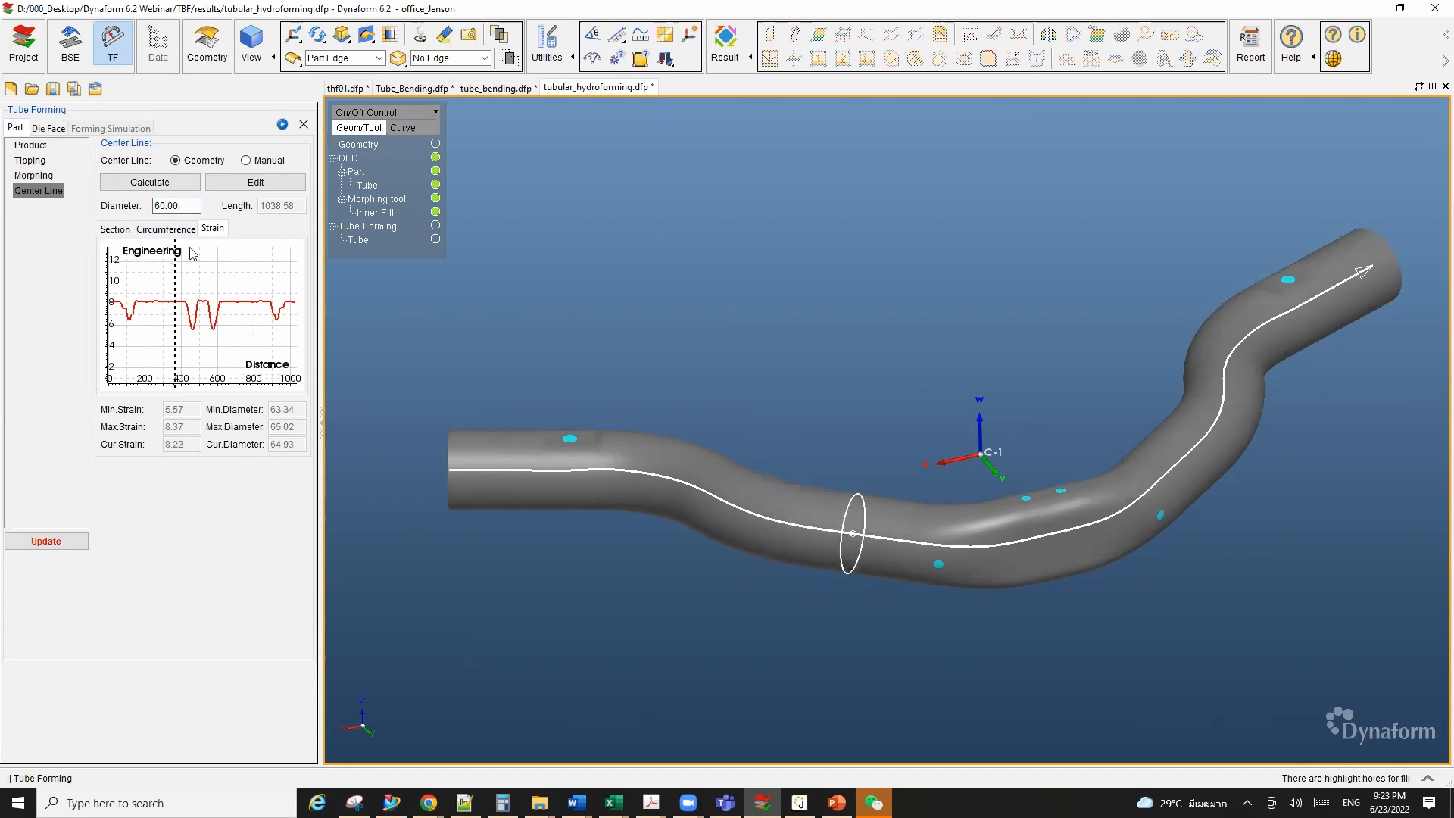
# Step: Define the die face process with bending, preform and hydroforming operations in that order
pyautogui.click(48, 130)
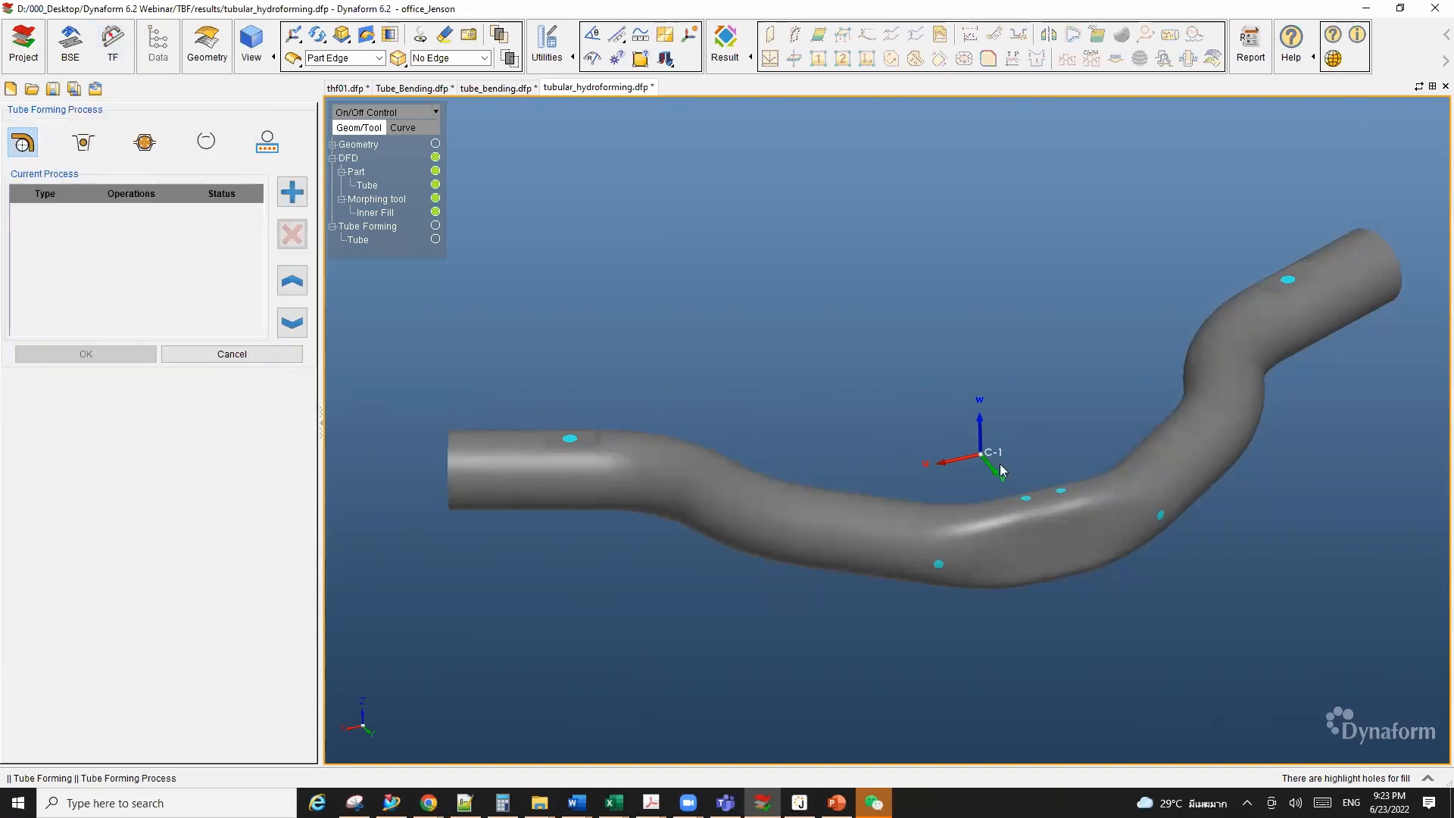
pyautogui.moveTo(21, 143); pyautogui.dragTo(62, 255)
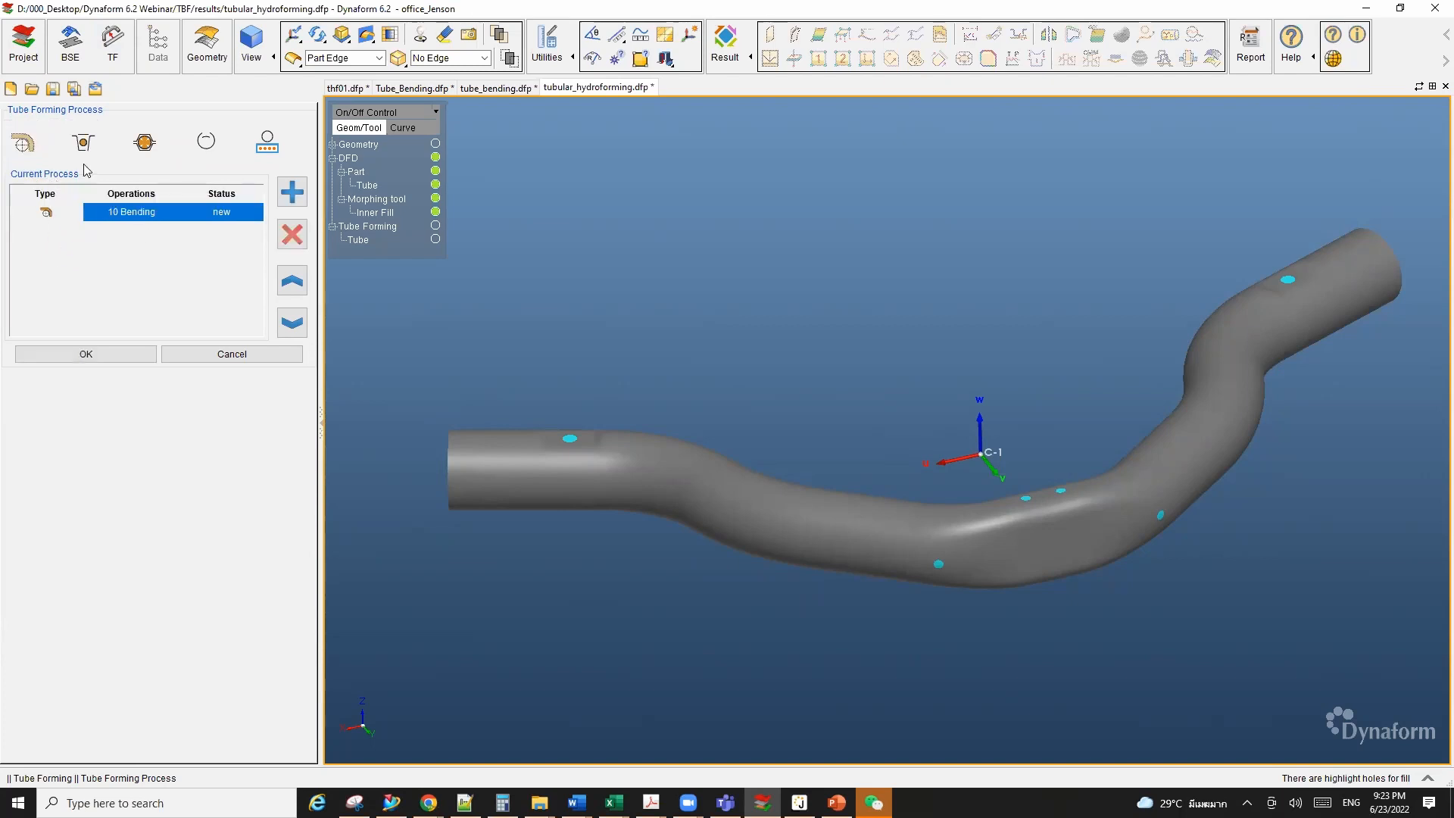
pyautogui.moveTo(79, 146); pyautogui.dragTo(97, 244)
pyautogui.moveTo(144, 149); pyautogui.dragTo(141, 282)
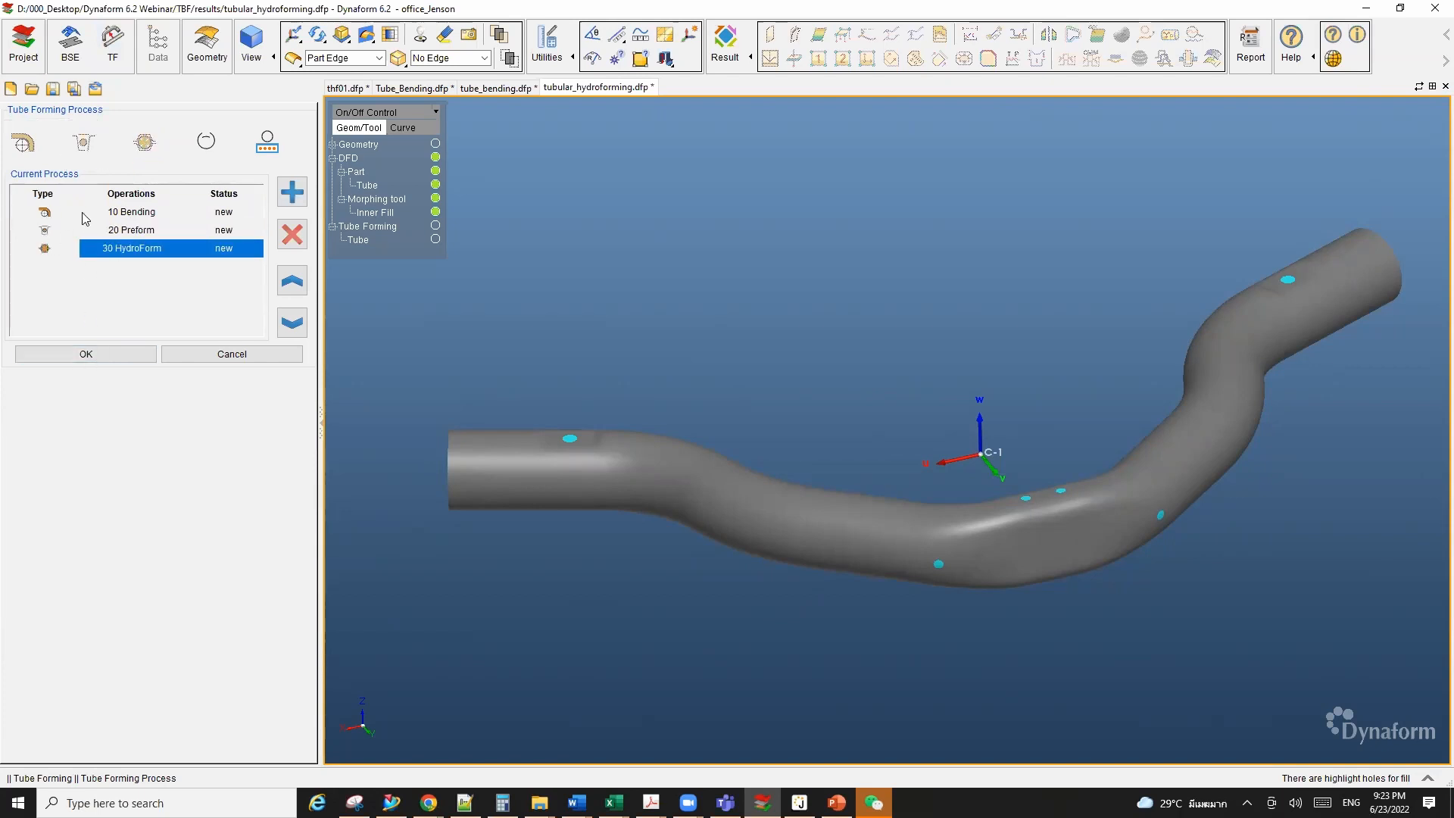
pyautogui.click(86, 354)
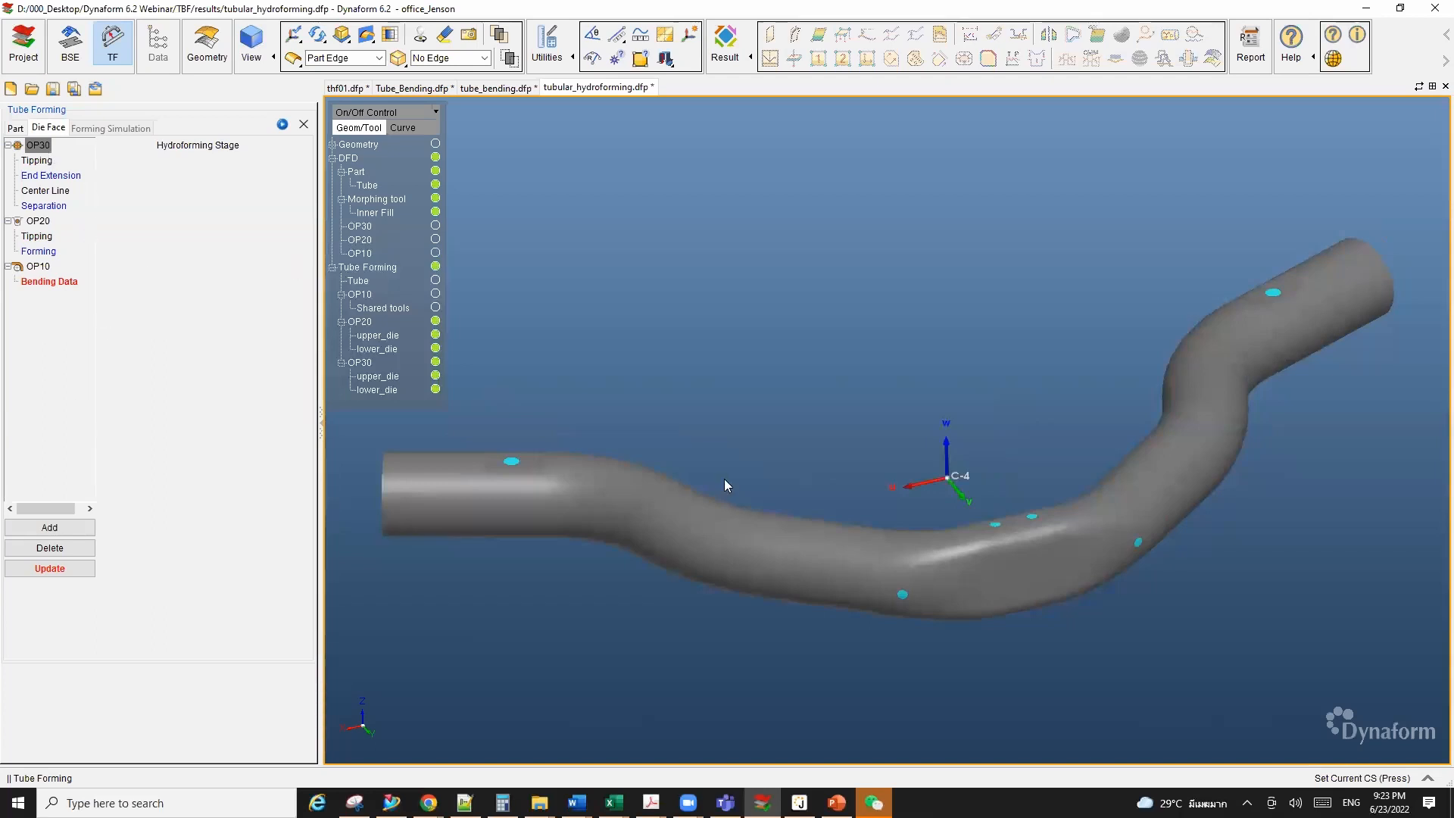
pyautogui.scroll(-1, 724, 485)
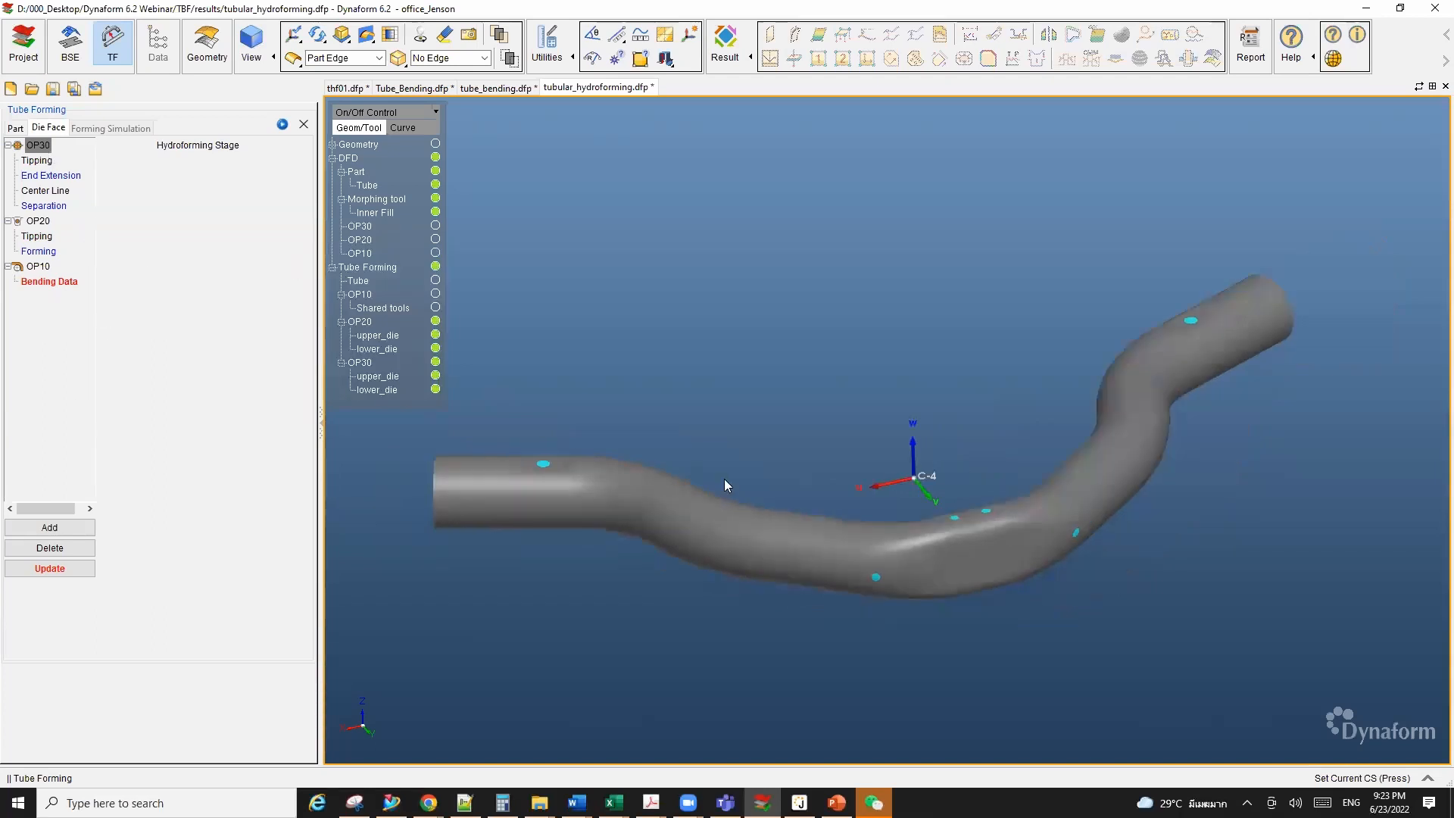
# Step: Extend the start end of the tube in OP30 with connection 30.0, transition 50.0, extension1 20.0 and extension2 10.0
pyautogui.click(37, 161)
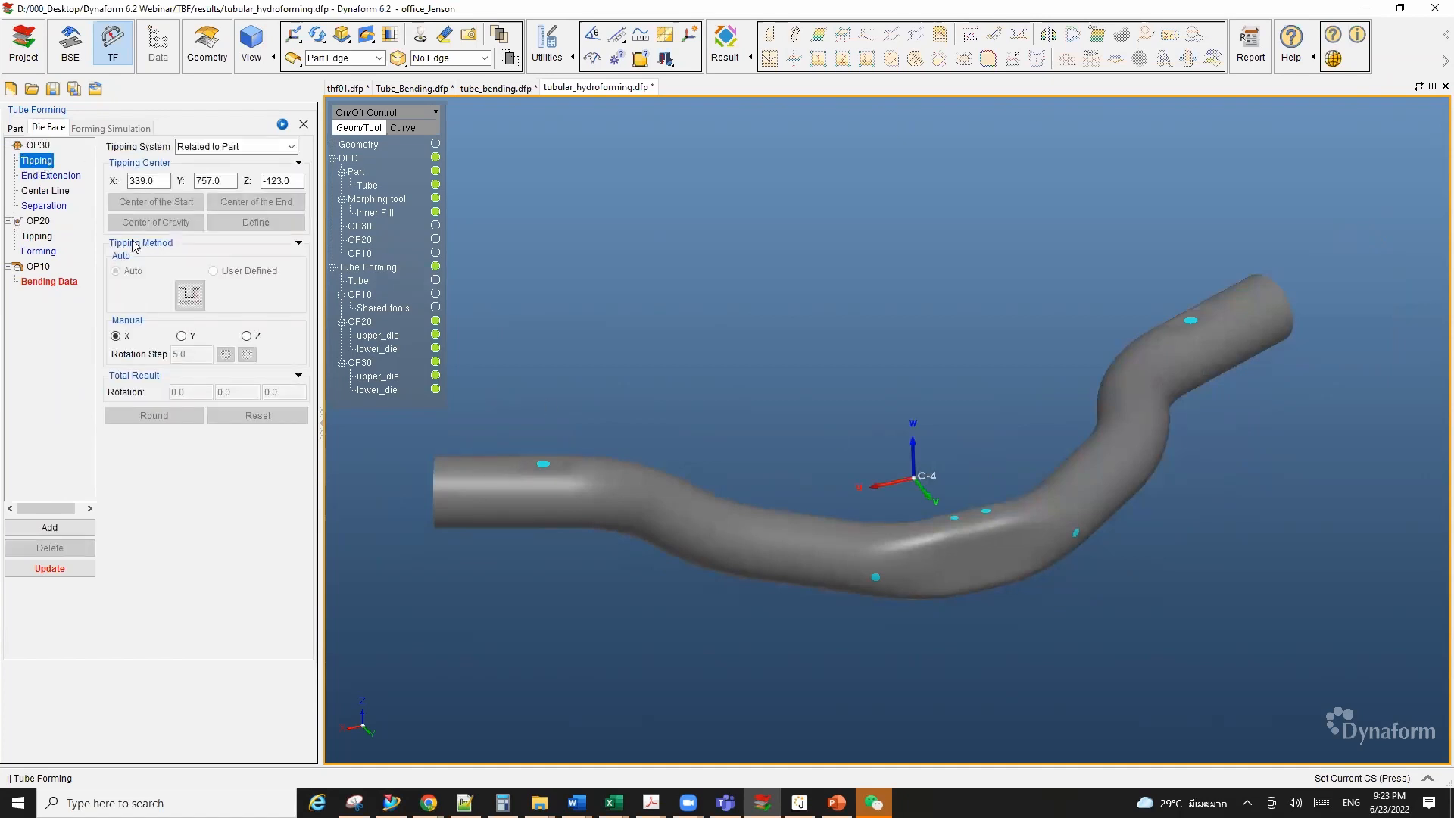
pyautogui.click(47, 177)
pyautogui.scroll(-1, 753, 449)
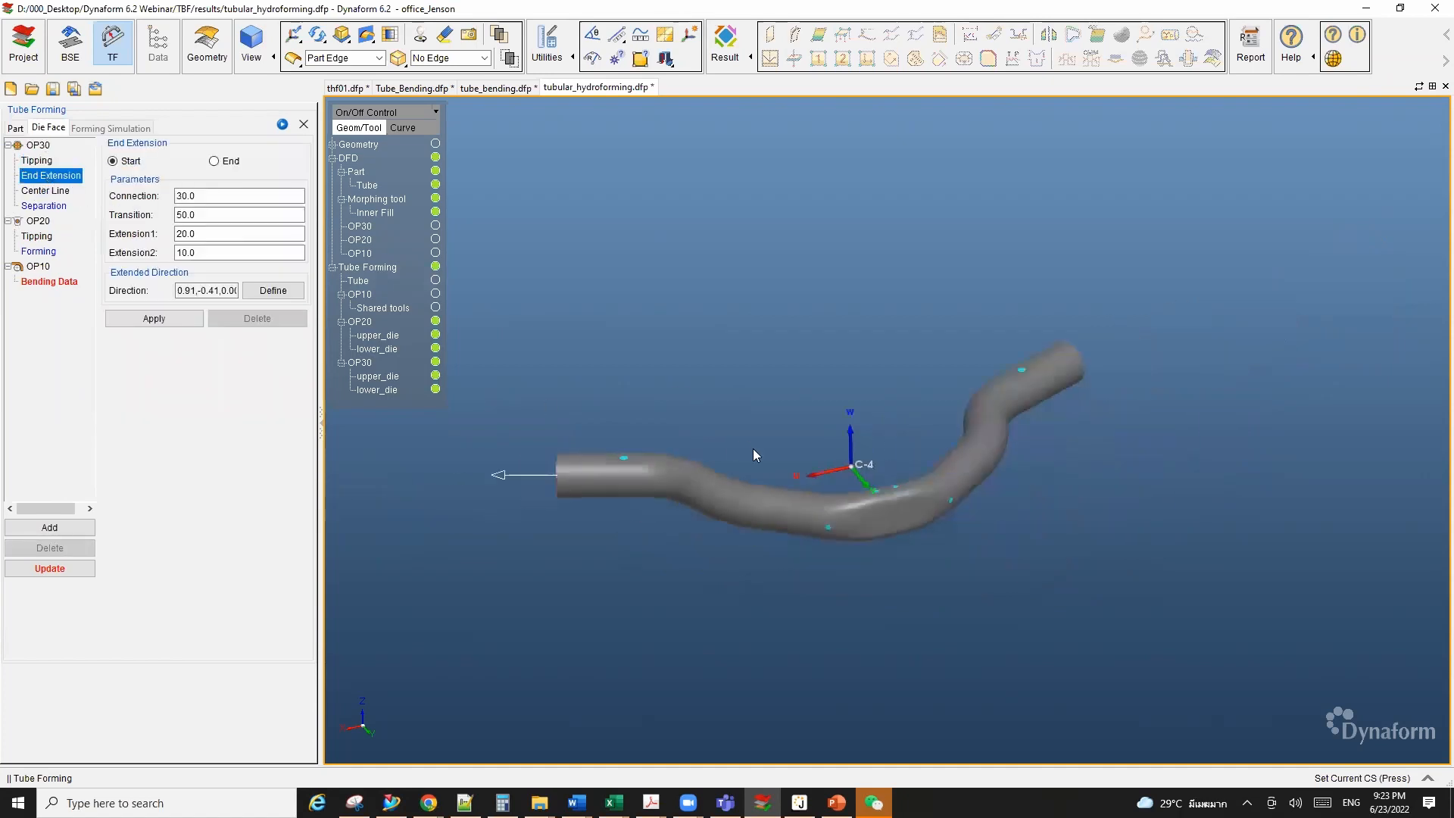
pyautogui.keyDown('ctrl'); pyautogui.moveTo(835, 426); pyautogui.dragTo(909, 418, button='middle'); pyautogui.keyUp('ctrl')
pyautogui.keyDown('ctrl'); pyautogui.moveTo(909, 419); pyautogui.dragTo(905, 522); pyautogui.keyUp('ctrl')
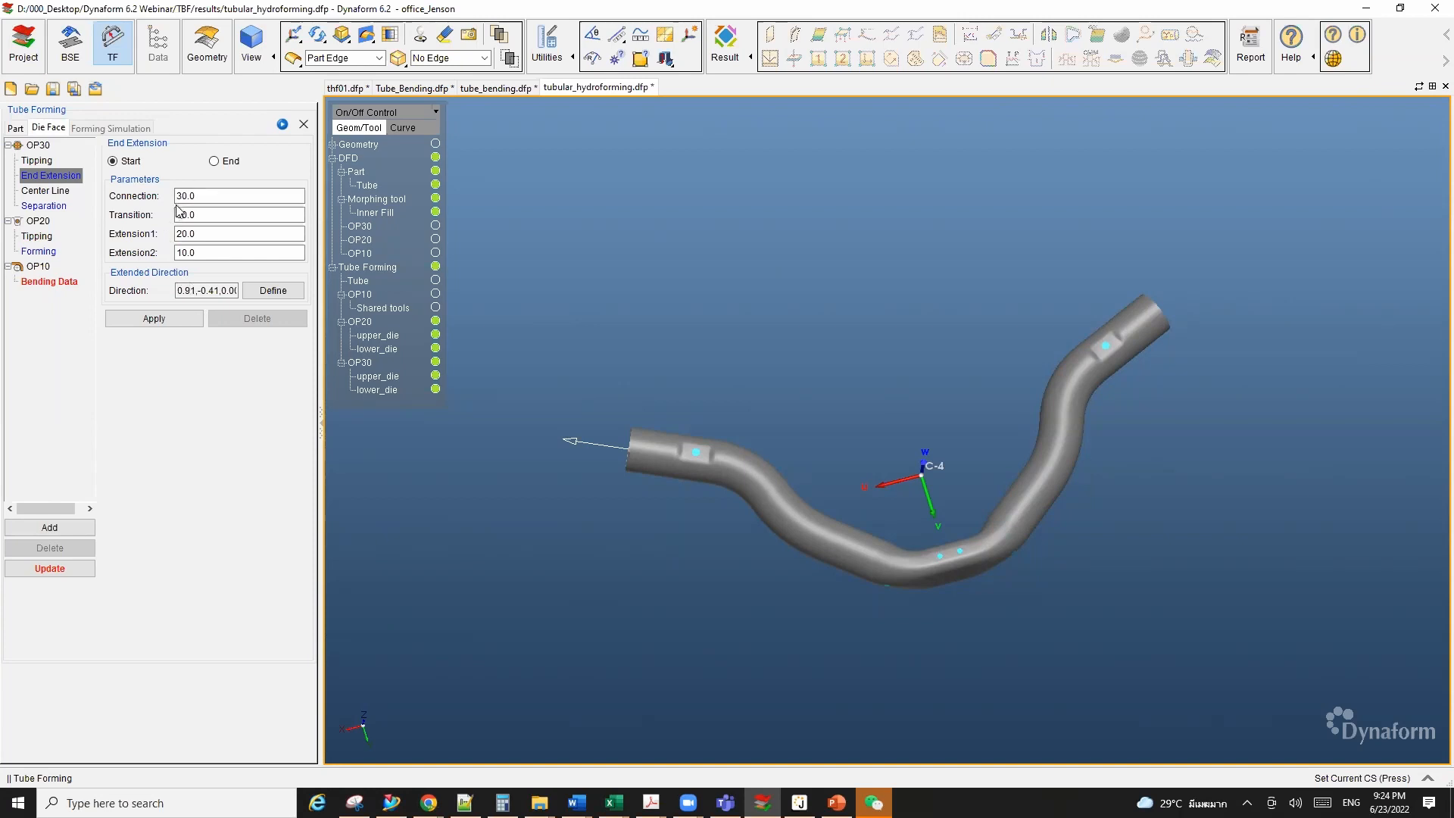
pyautogui.click(155, 319)
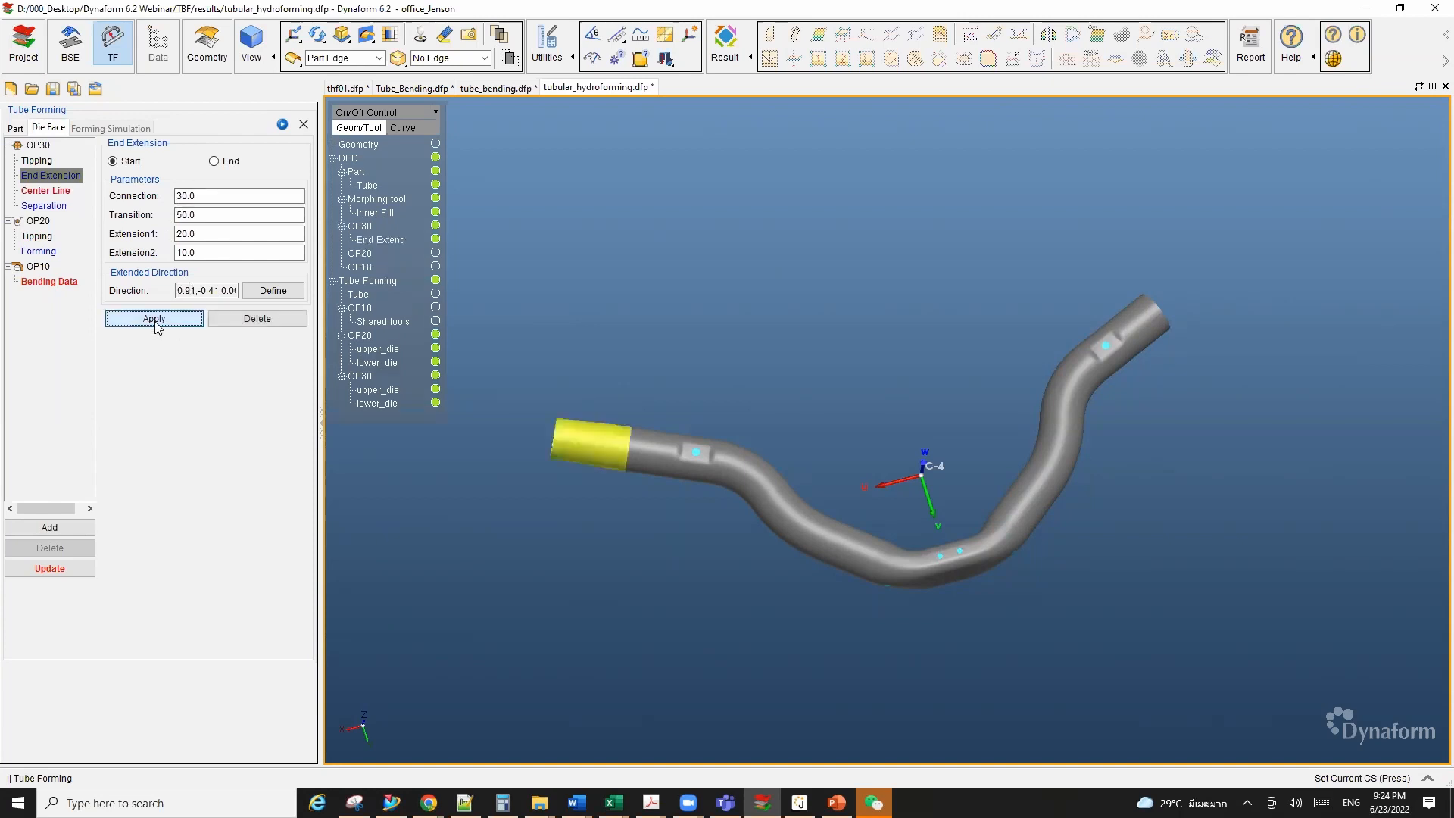
pyautogui.scroll(5, 604, 444)
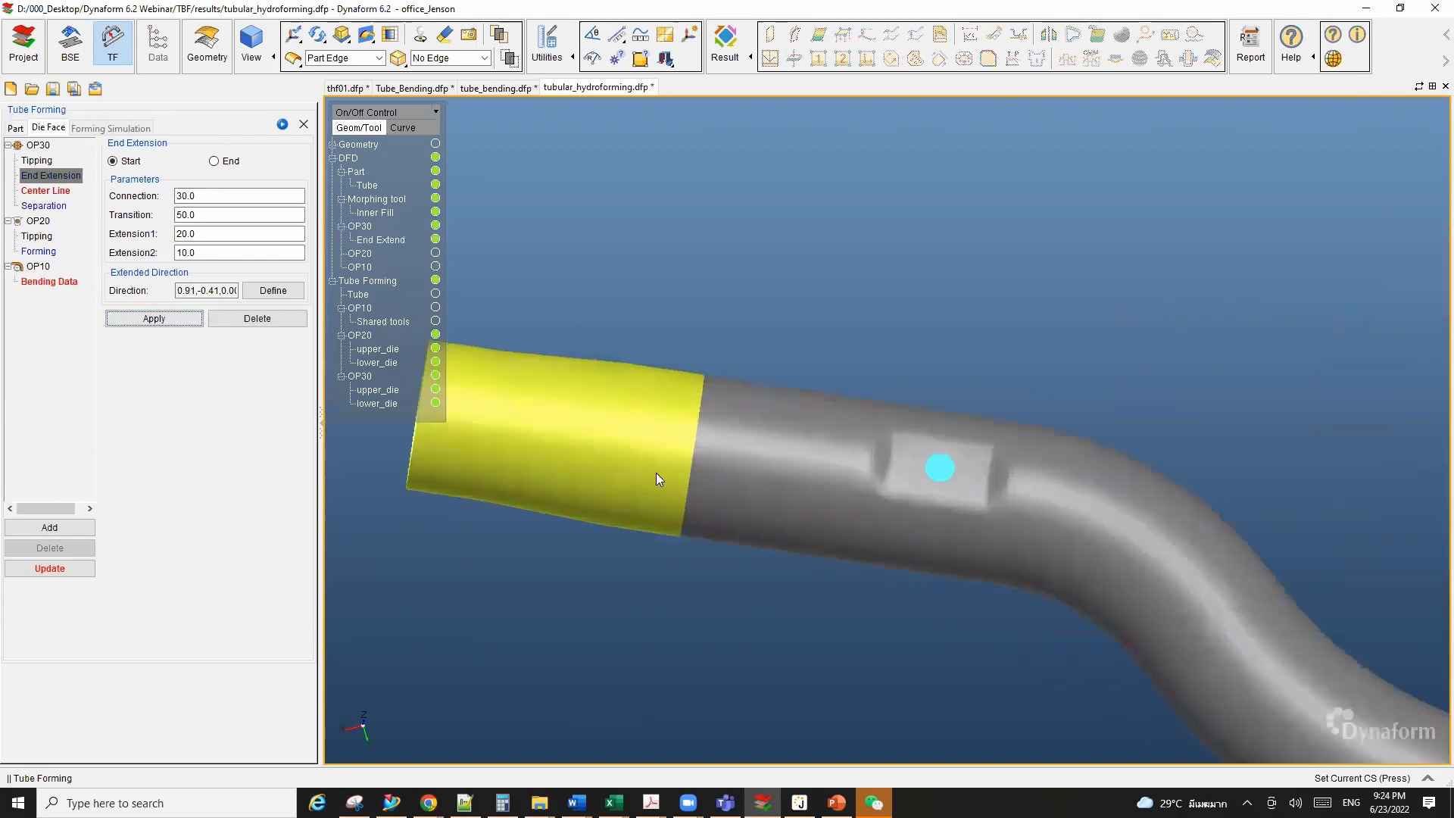
pyautogui.moveTo(740, 477); pyautogui.dragTo(896, 462, button='middle')
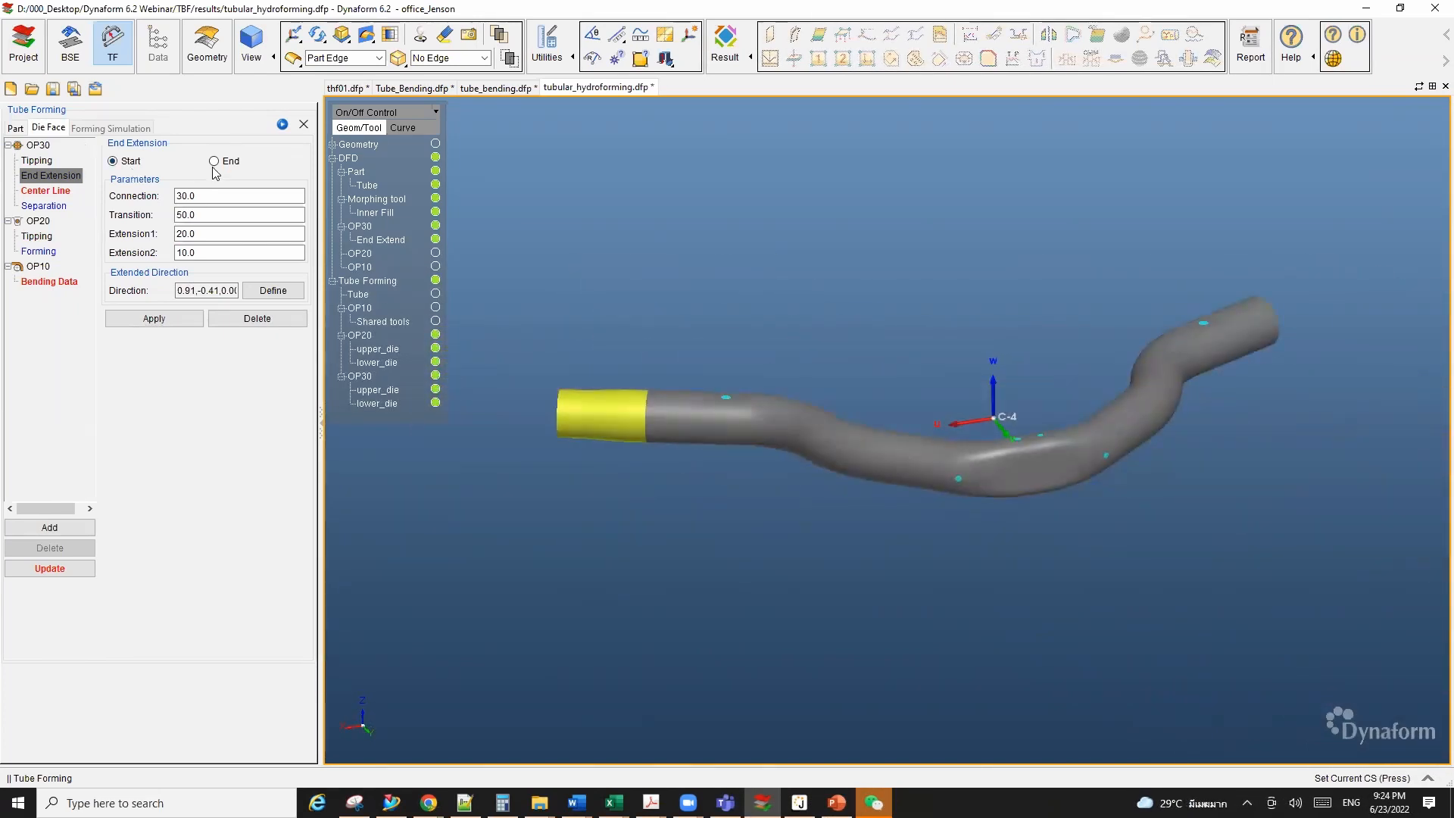
# Step: Extend the other end of the tube in OP30, keeping the same connection, transition and extension lengths
pyautogui.click(215, 161)
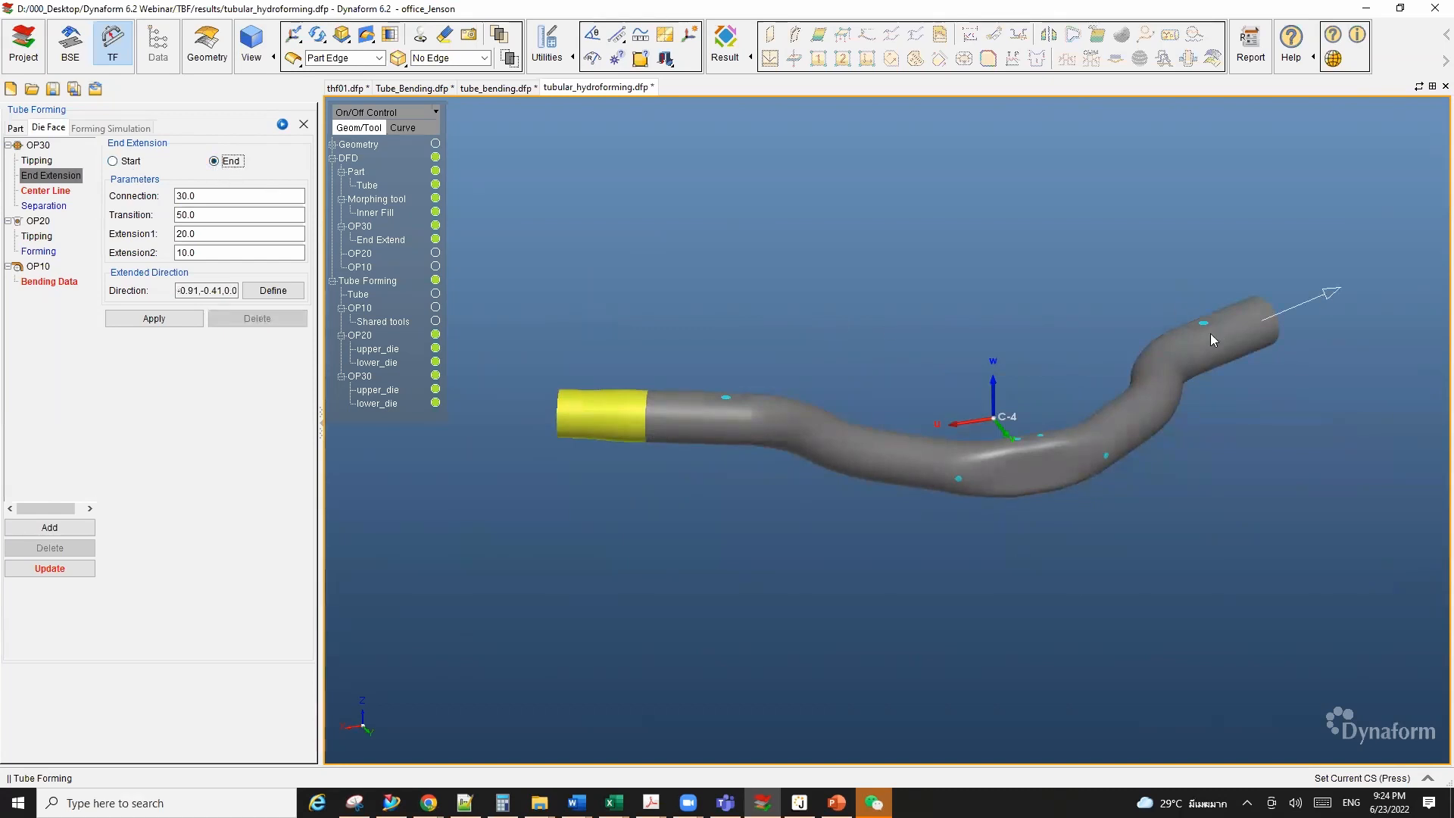
pyautogui.click(150, 320)
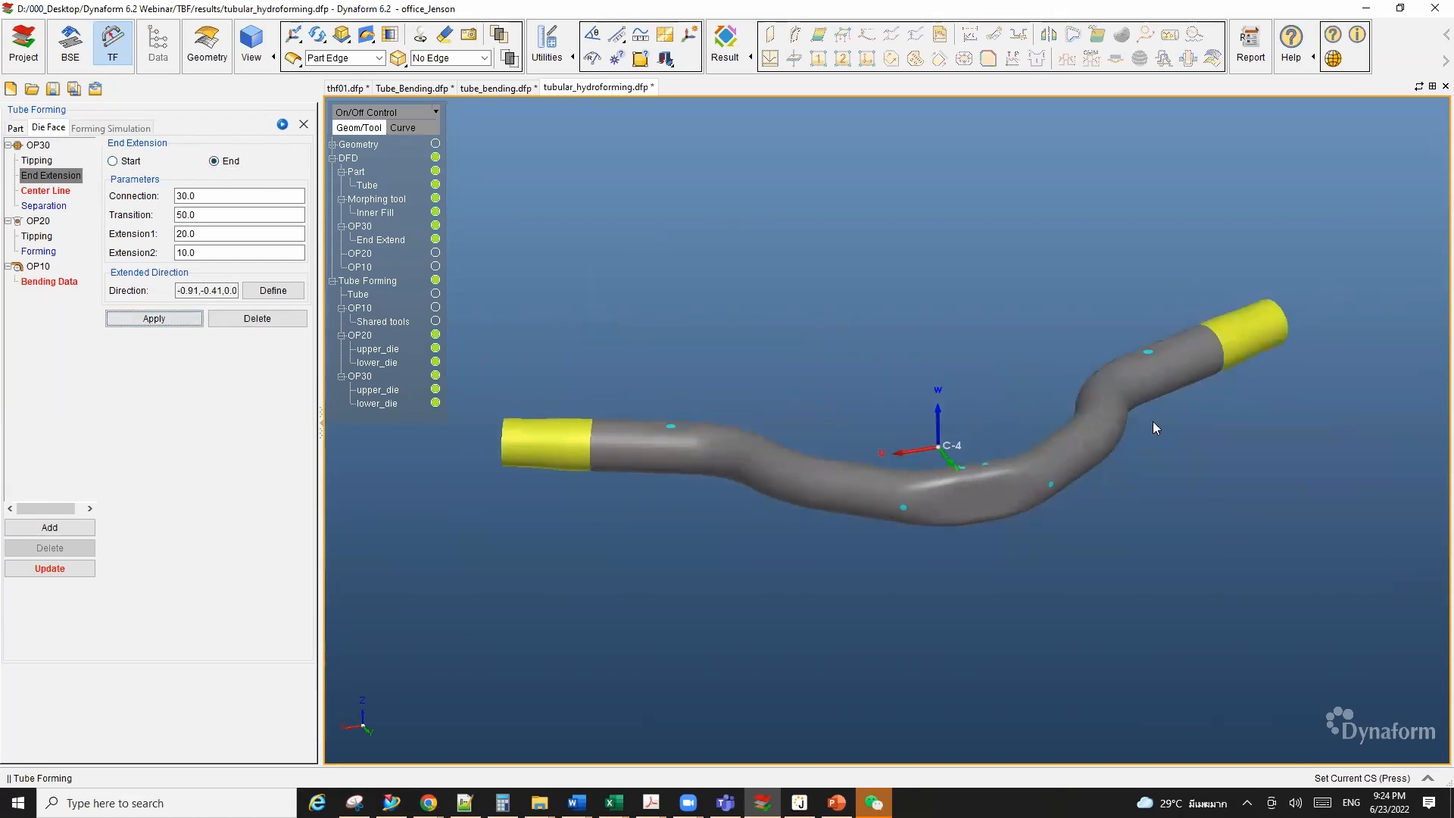
pyautogui.keyDown('ctrl'); pyautogui.moveTo(1153, 421); pyautogui.dragTo(1203, 306); pyautogui.keyUp('ctrl')
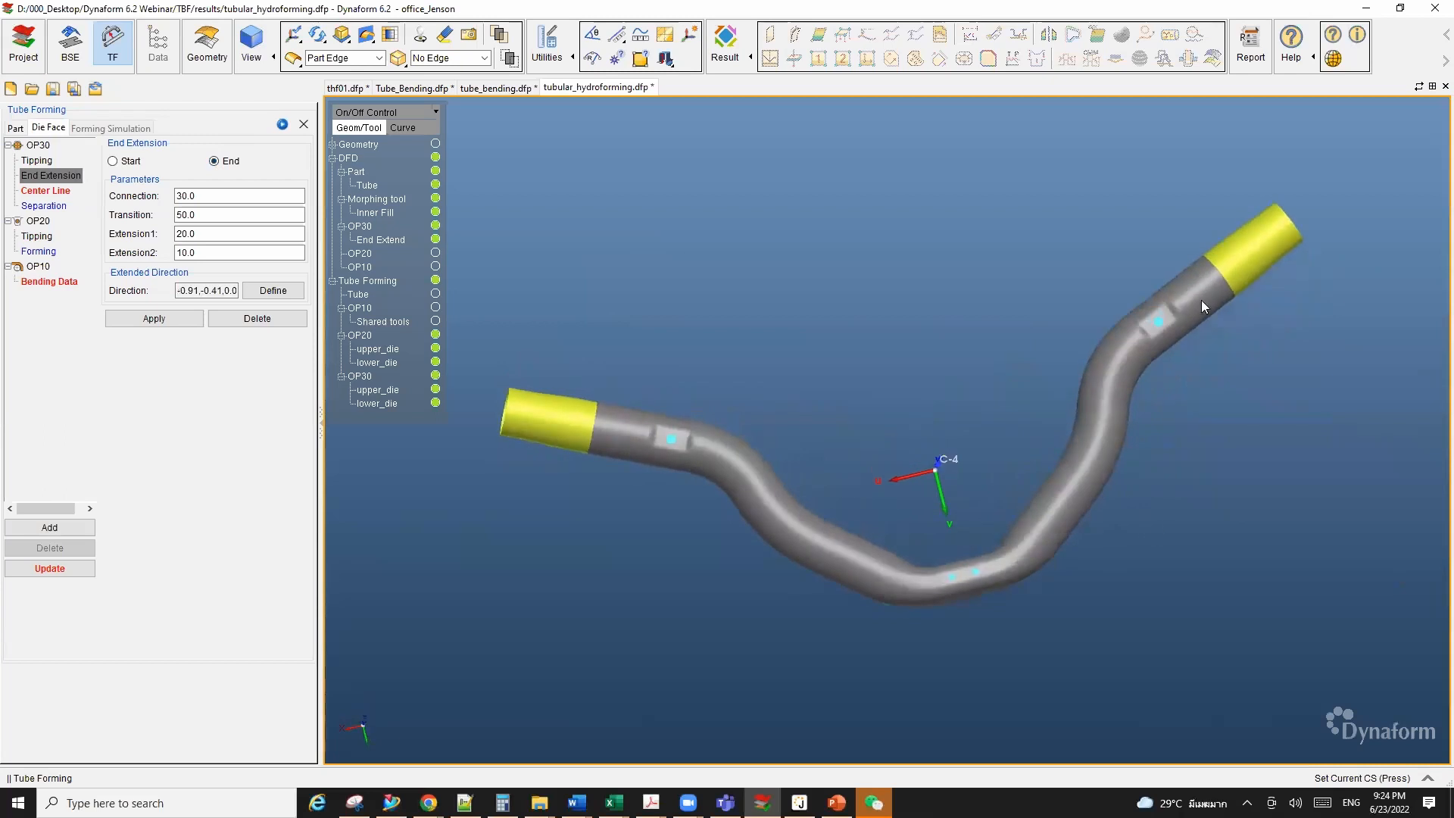
pyautogui.keyDown('ctrl'); pyautogui.moveTo(804, 324); pyautogui.dragTo(522, 365); pyautogui.keyUp('ctrl')
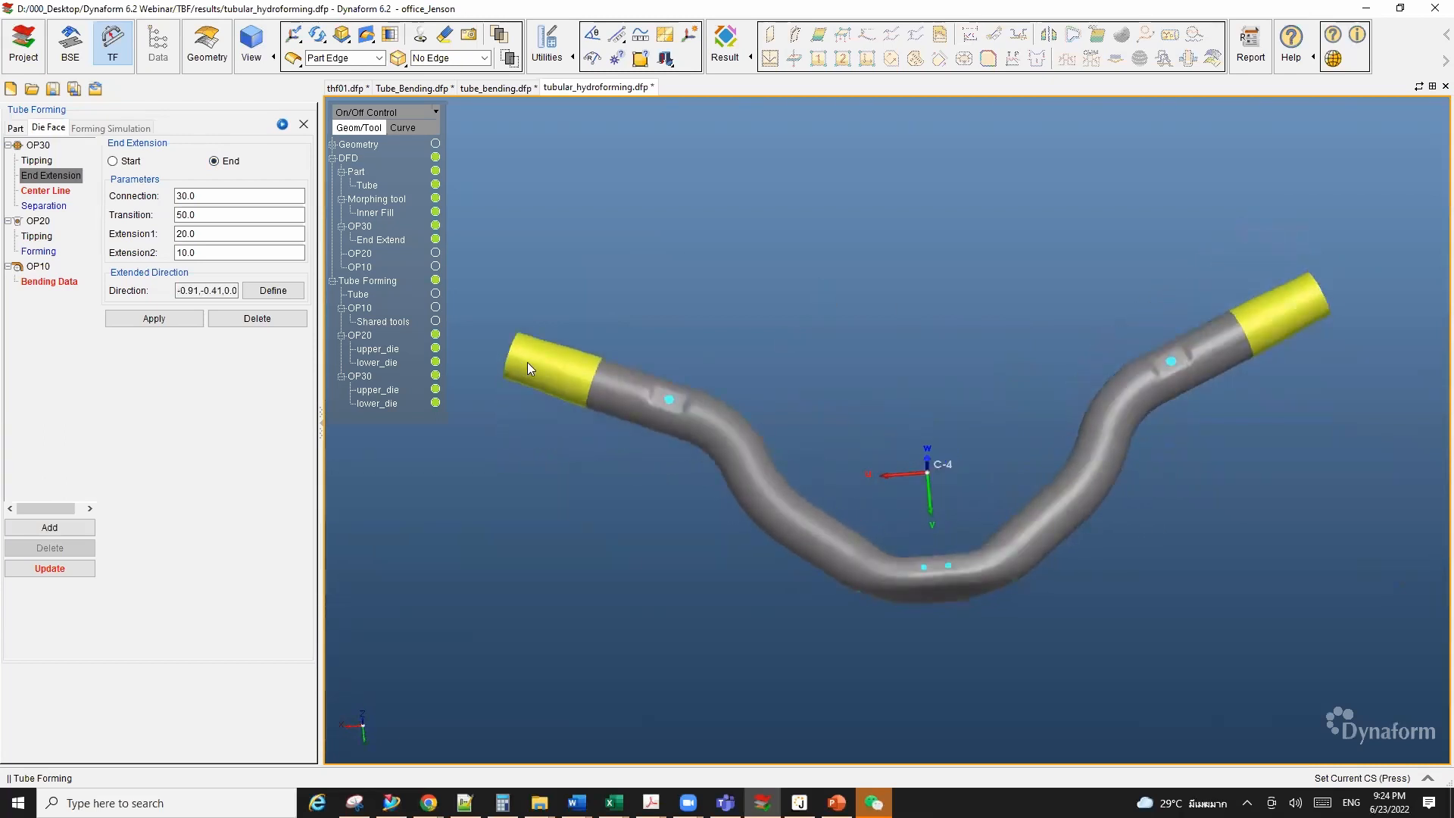
# Step: Recalculate the OP30 center line from the geometry to include both end extensions, and examine its section and strain plots
pyautogui.click(48, 192)
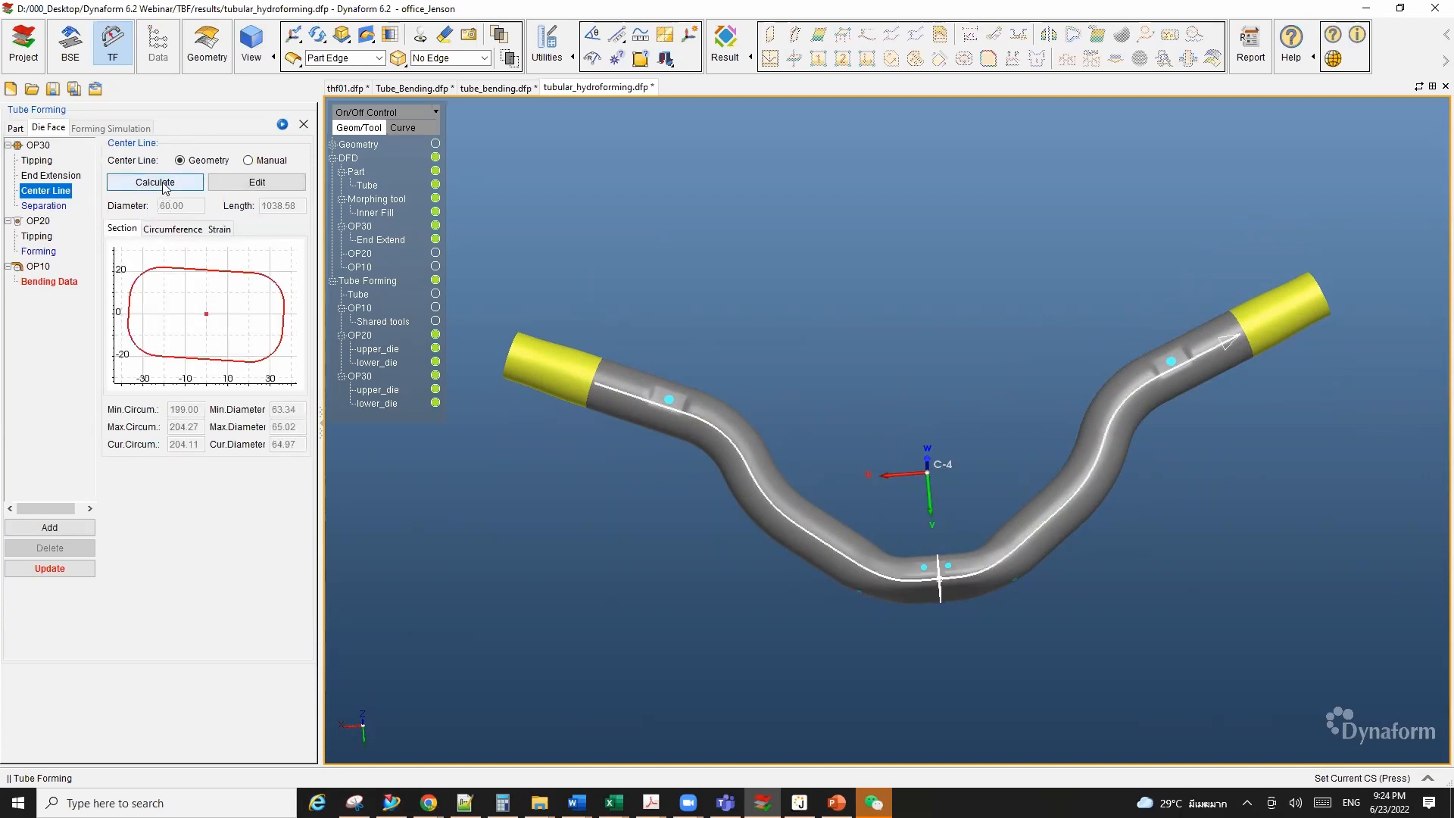
pyautogui.click(164, 186)
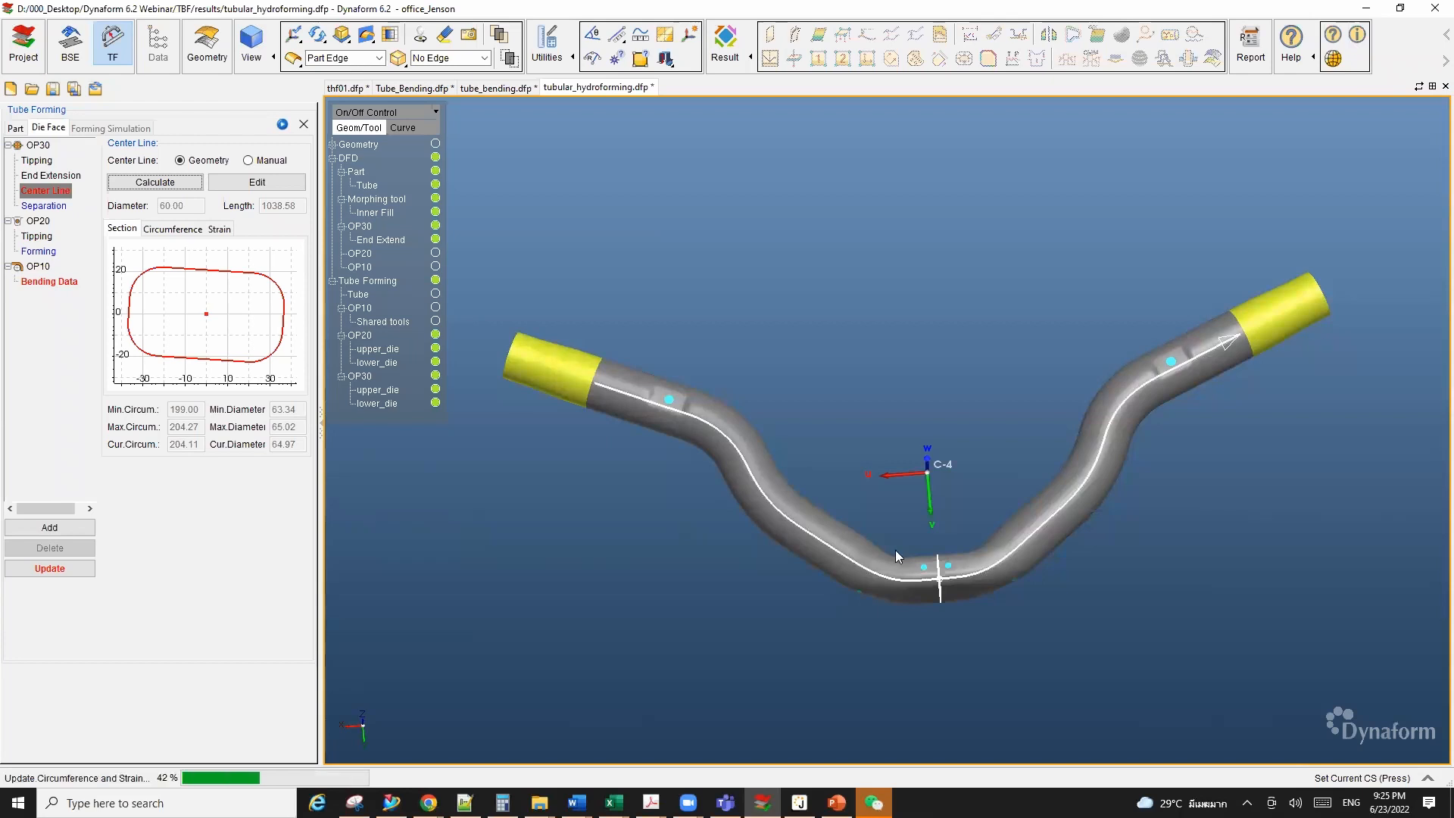
pyautogui.keyDown('ctrl'); pyautogui.moveTo(881, 541); pyautogui.dragTo(984, 532); pyautogui.keyUp('ctrl')
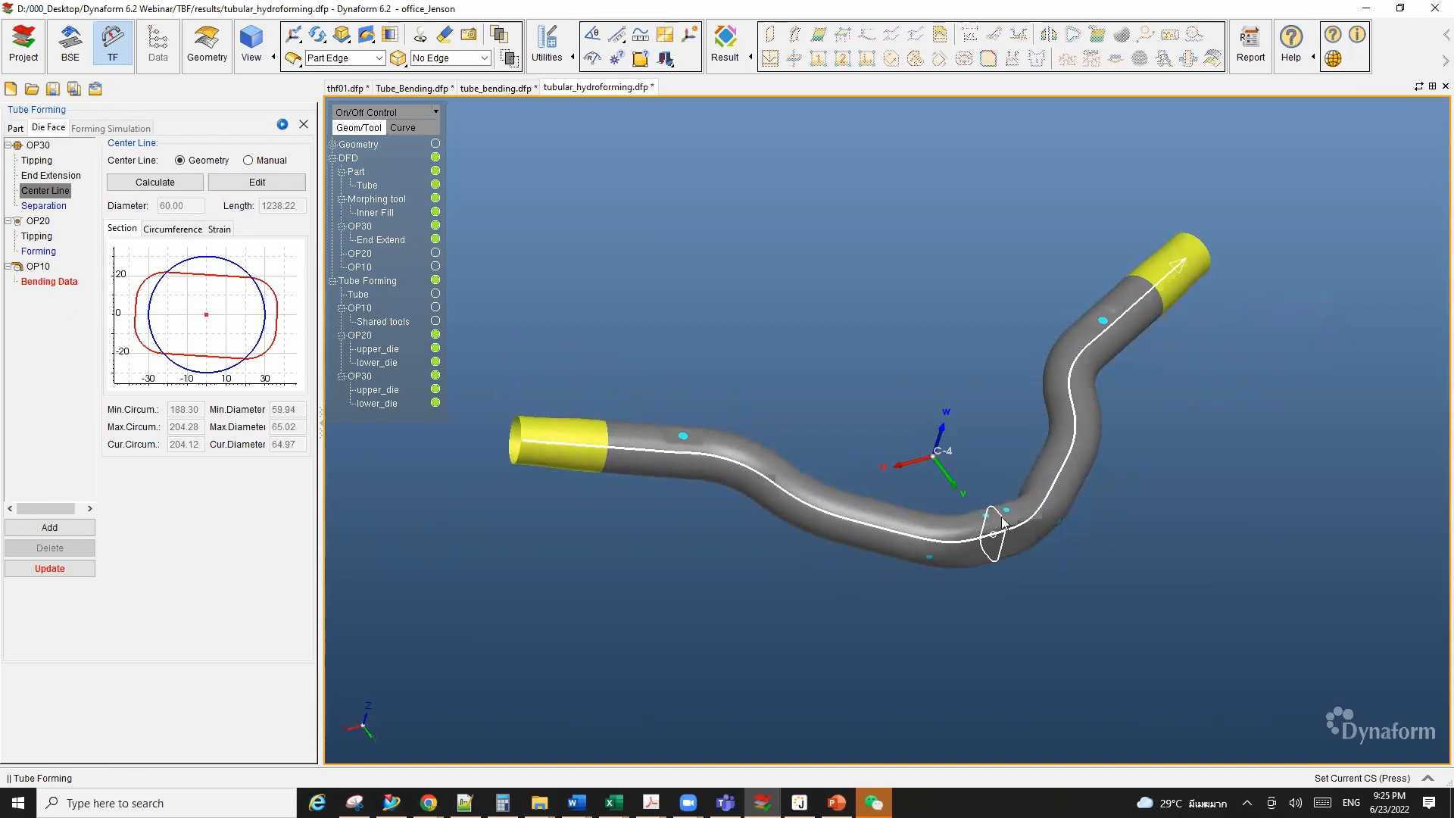
pyautogui.moveTo(1002, 522); pyautogui.dragTo(785, 489)
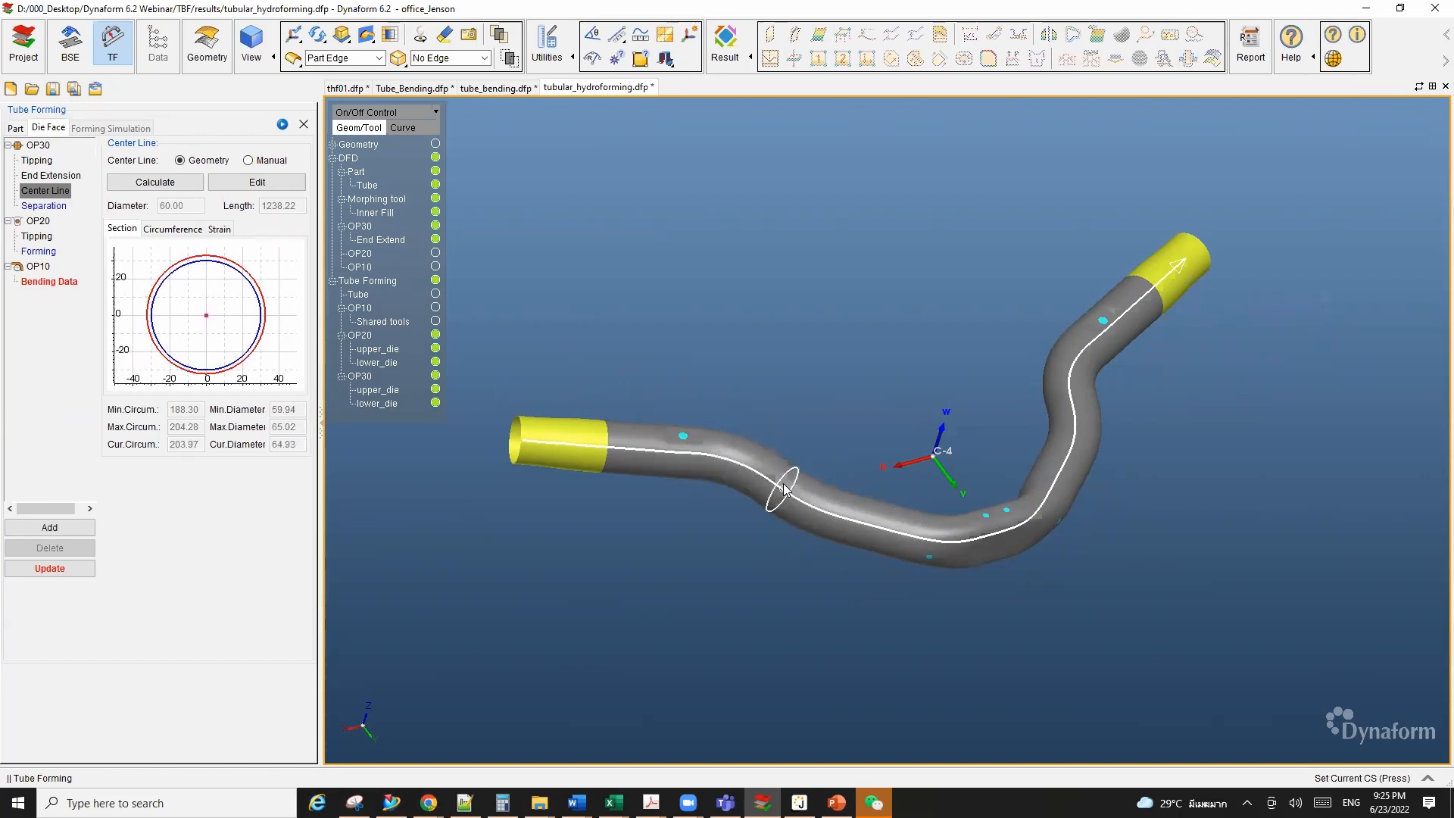
pyautogui.click(219, 229)
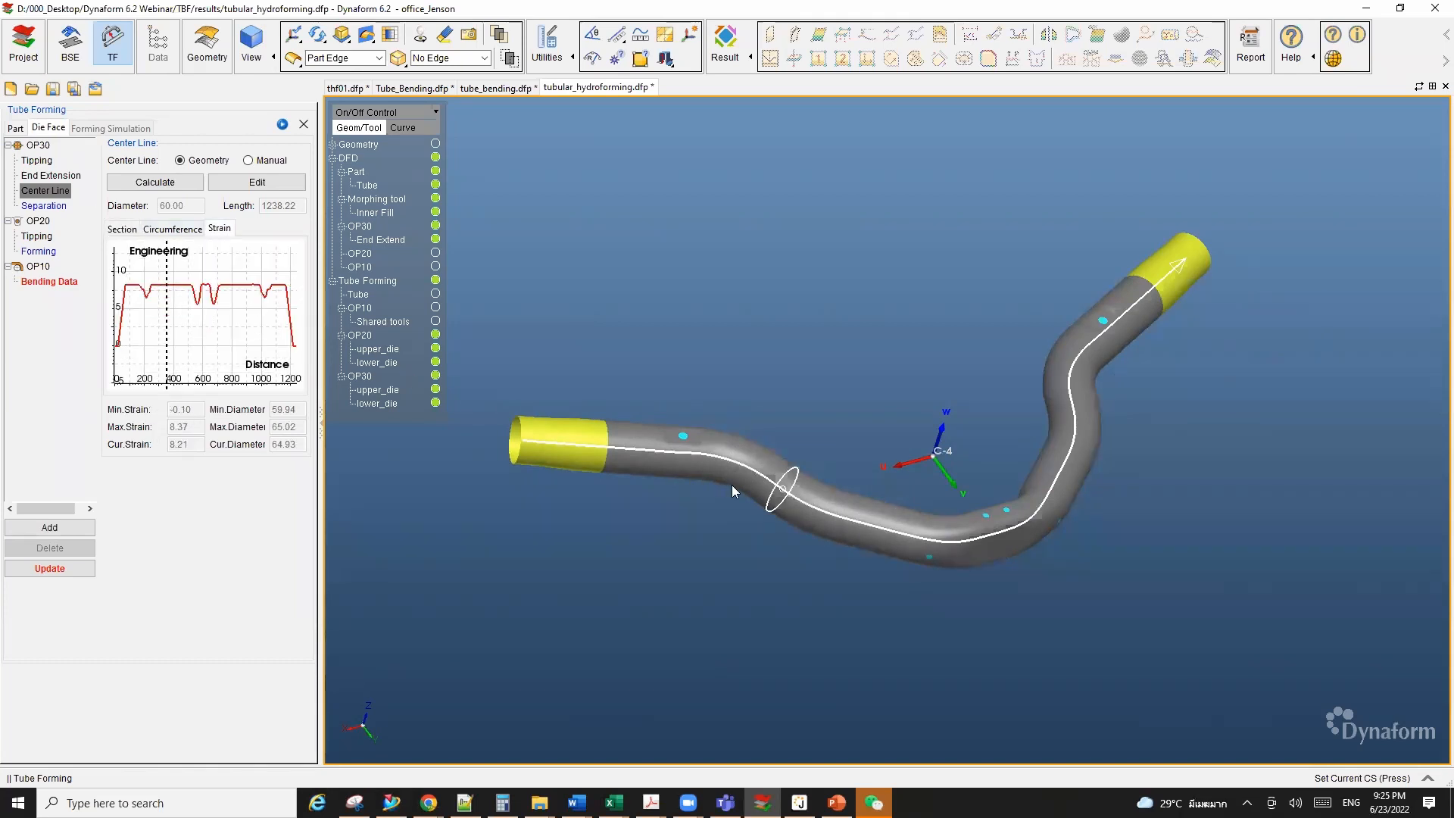
# Step: Check the strain along the OP30 center line, and generate the separating lines on both sides of the tube
pyautogui.moveTo(780, 486)
pyautogui.mouseDown()
pyautogui.moveTo(709, 482)
pyautogui.moveTo(890, 550)
pyautogui.moveTo(1003, 552)
pyautogui.mouseUp()
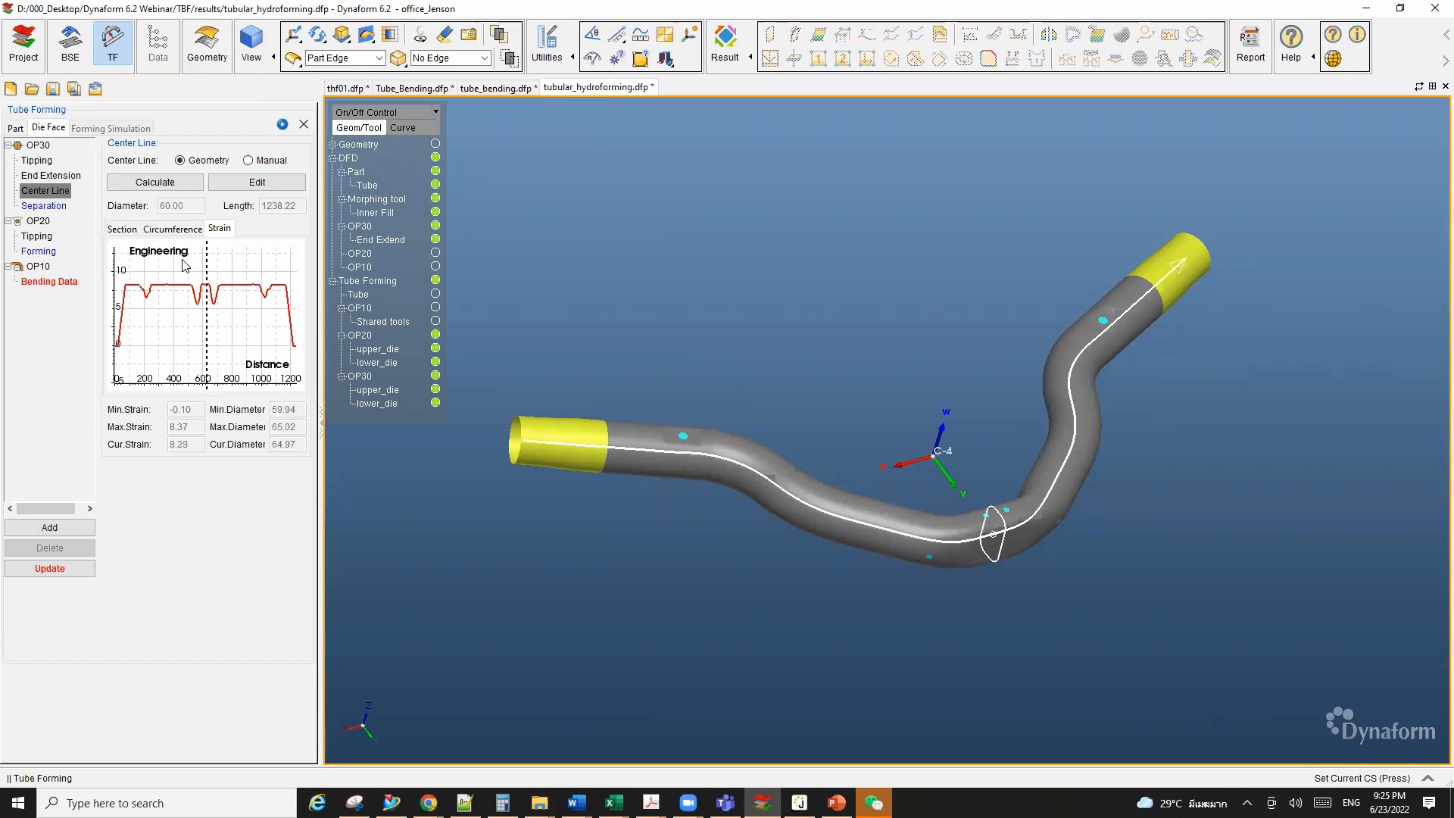
pyautogui.click(124, 228)
pyautogui.click(48, 208)
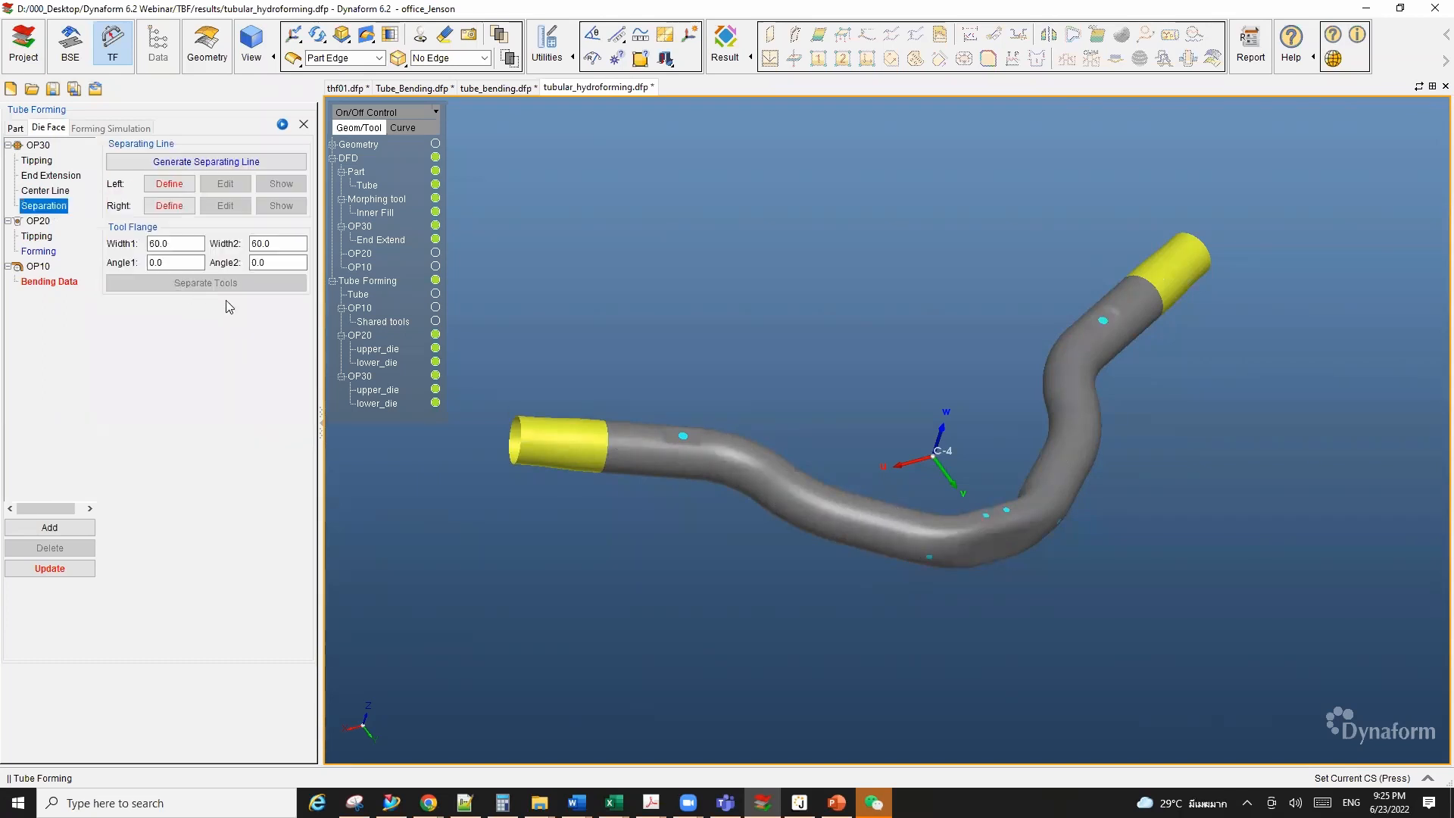
pyautogui.moveTo(974, 434)
pyautogui.keyDown('ctrl'); pyautogui.mouseDown()
pyautogui.moveTo(928, 428)
pyautogui.moveTo(959, 421)
pyautogui.mouseUp(); pyautogui.keyUp('ctrl')
pyautogui.keyDown('ctrl'); pyautogui.moveTo(846, 438); pyautogui.dragTo(906, 475, button='middle'); pyautogui.keyUp('ctrl')
pyautogui.scroll(-1, 906, 475)
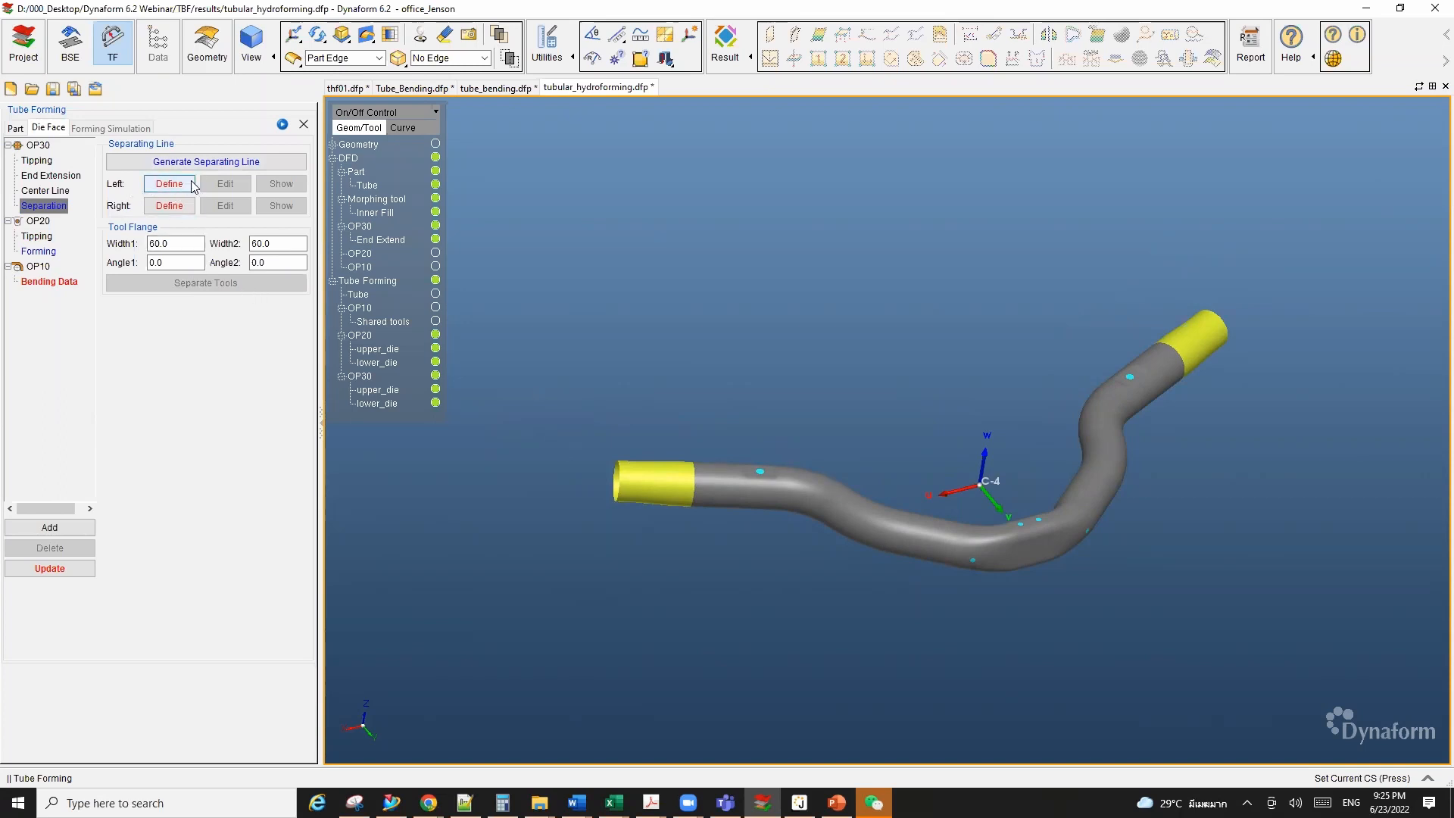
pyautogui.keyDown('ctrl'); pyautogui.moveTo(947, 453); pyautogui.dragTo(902, 453); pyautogui.keyUp('ctrl')
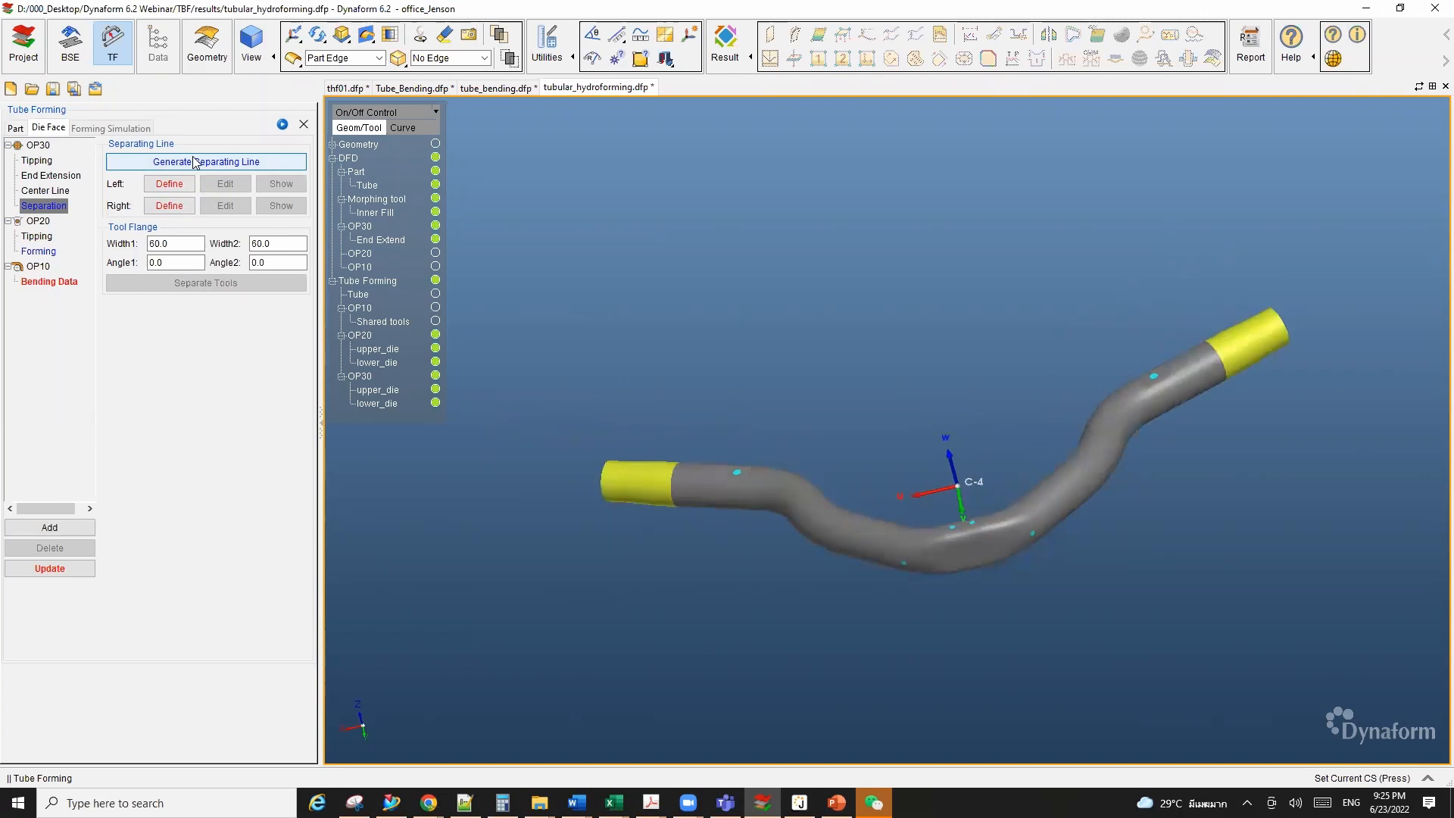
pyautogui.click(195, 162)
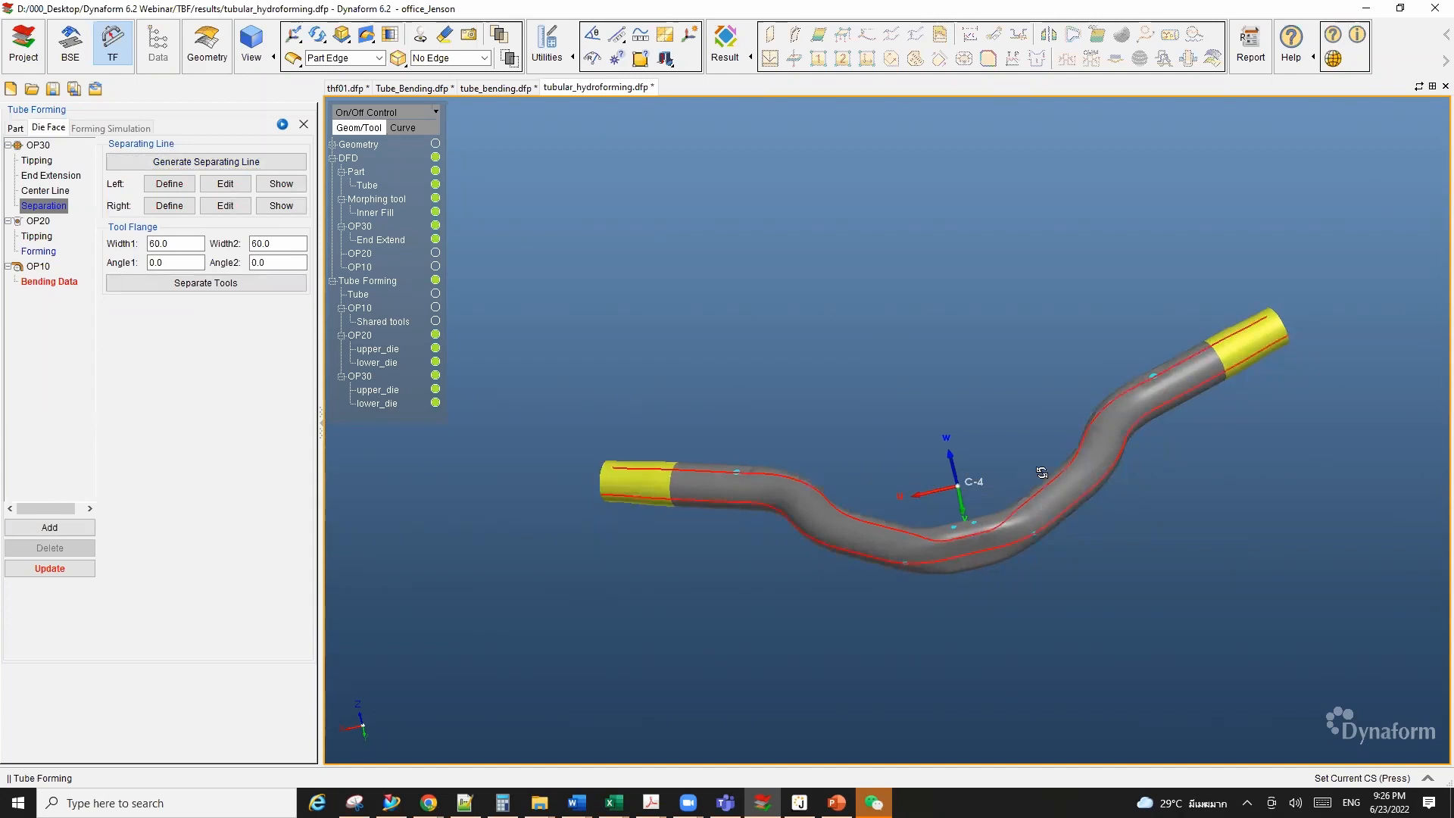
# Step: Examine the separating lines along both sides of the tube, including the end extensions and the bends
pyautogui.keyDown('ctrl'); pyautogui.moveTo(1043, 473); pyautogui.dragTo(1094, 477); pyautogui.keyUp('ctrl')
pyautogui.scroll(5, 649, 502)
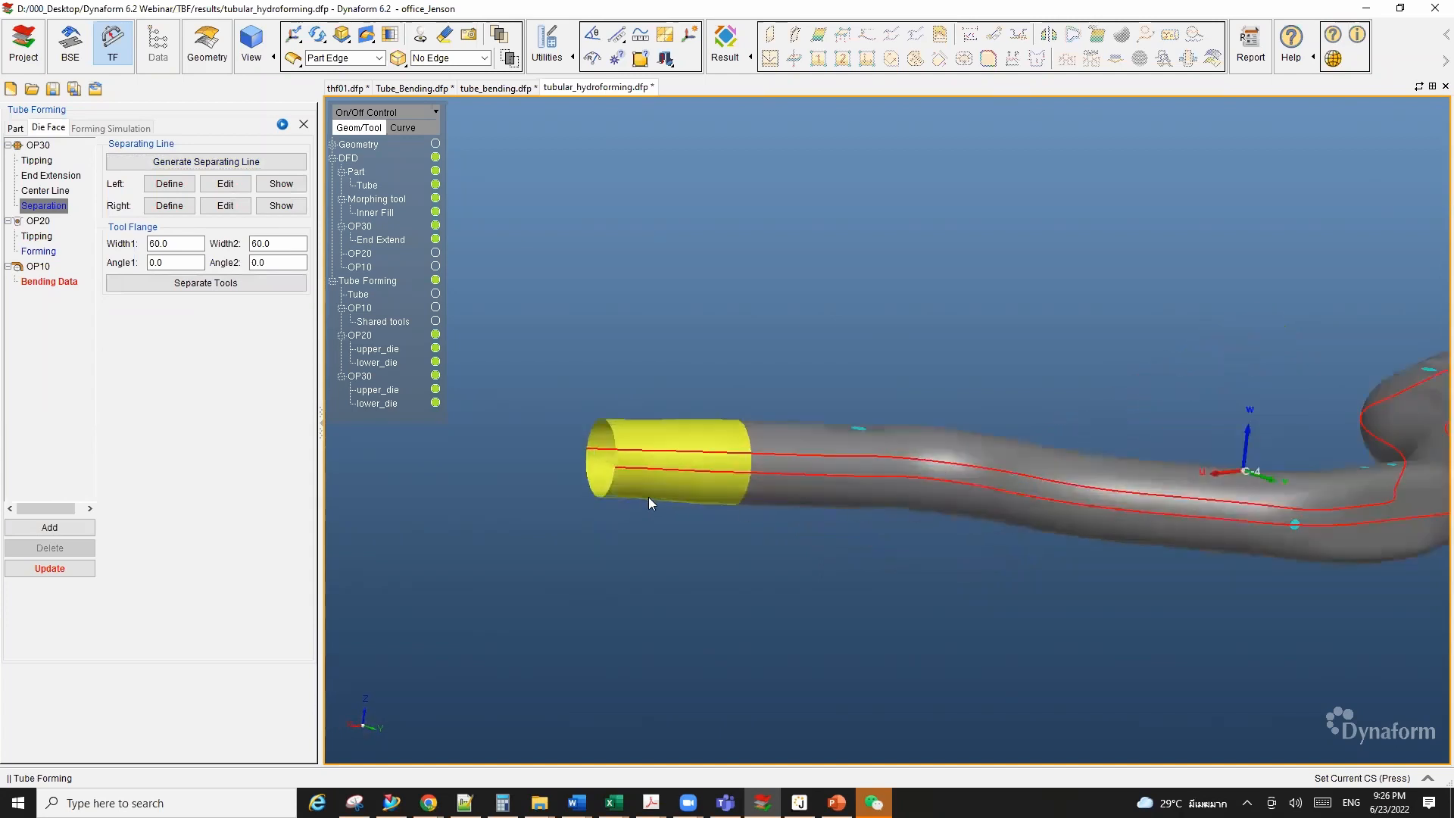
pyautogui.scroll(-5, 764, 488)
pyautogui.keyDown('ctrl'); pyautogui.moveTo(965, 474); pyautogui.dragTo(843, 502); pyautogui.keyUp('ctrl')
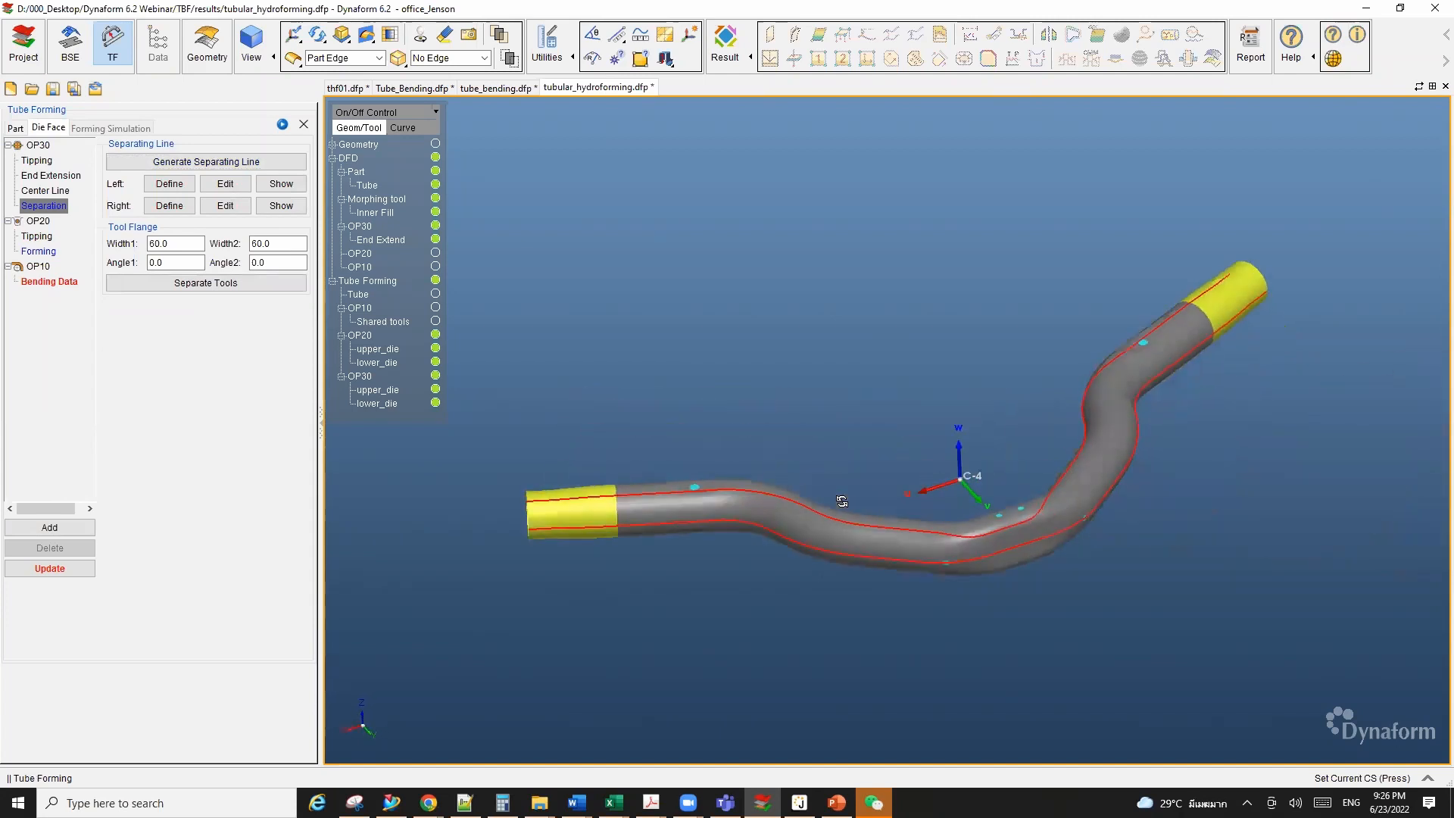
pyautogui.scroll(3, 990, 496)
pyautogui.keyDown('ctrl'); pyautogui.moveTo(1051, 588); pyautogui.dragTo(1089, 559); pyautogui.keyUp('ctrl')
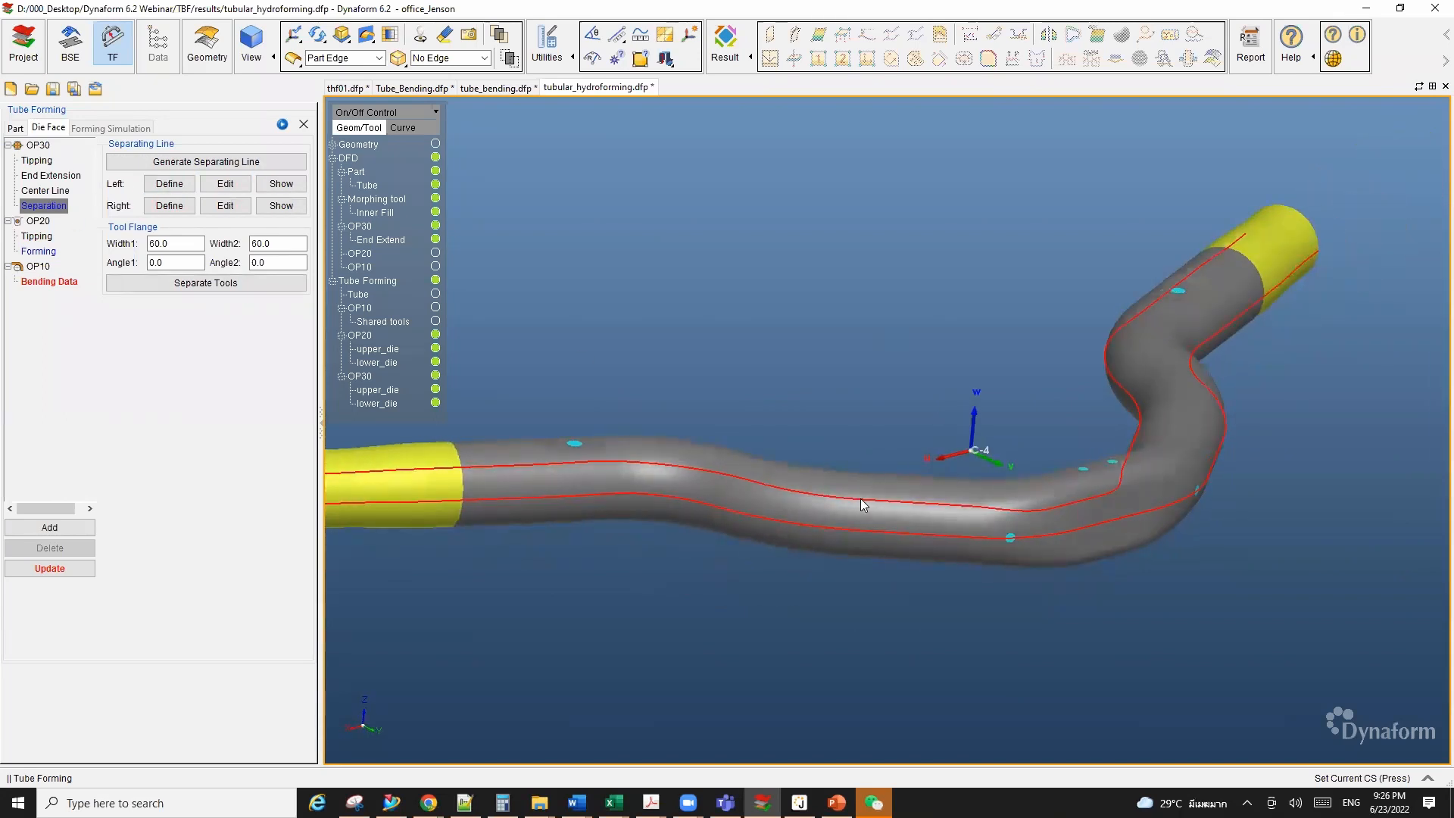
pyautogui.scroll(-2, 920, 456)
pyautogui.keyDown('ctrl'); pyautogui.moveTo(920, 456); pyautogui.dragTo(855, 456); pyautogui.keyUp('ctrl')
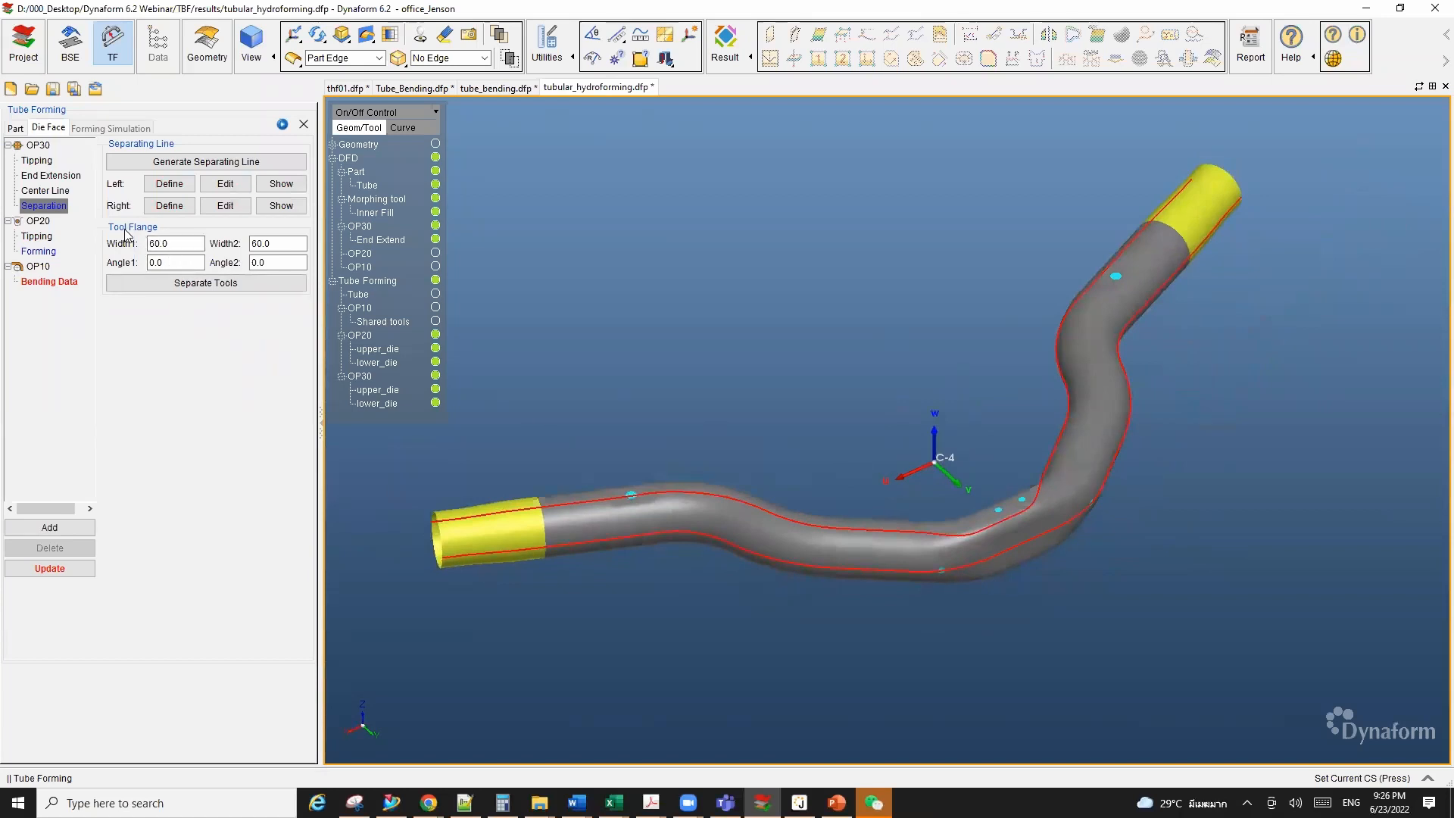
# Step: Separate the OP30 upper and lower die tools with both tool flange widths at 60.0 and both angles at 0.0
pyautogui.doubleClick(179, 243)
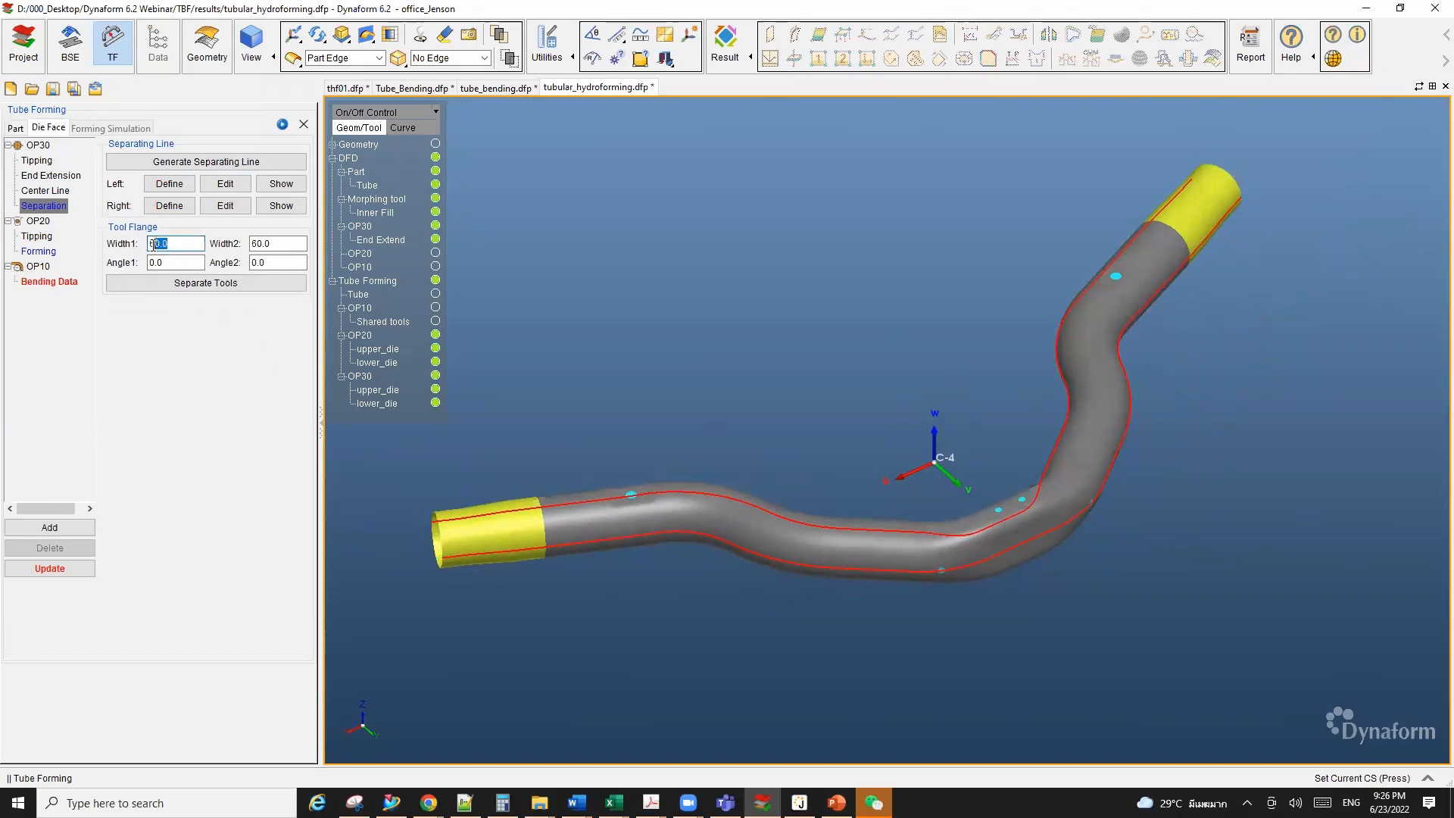
pyautogui.click(297, 244)
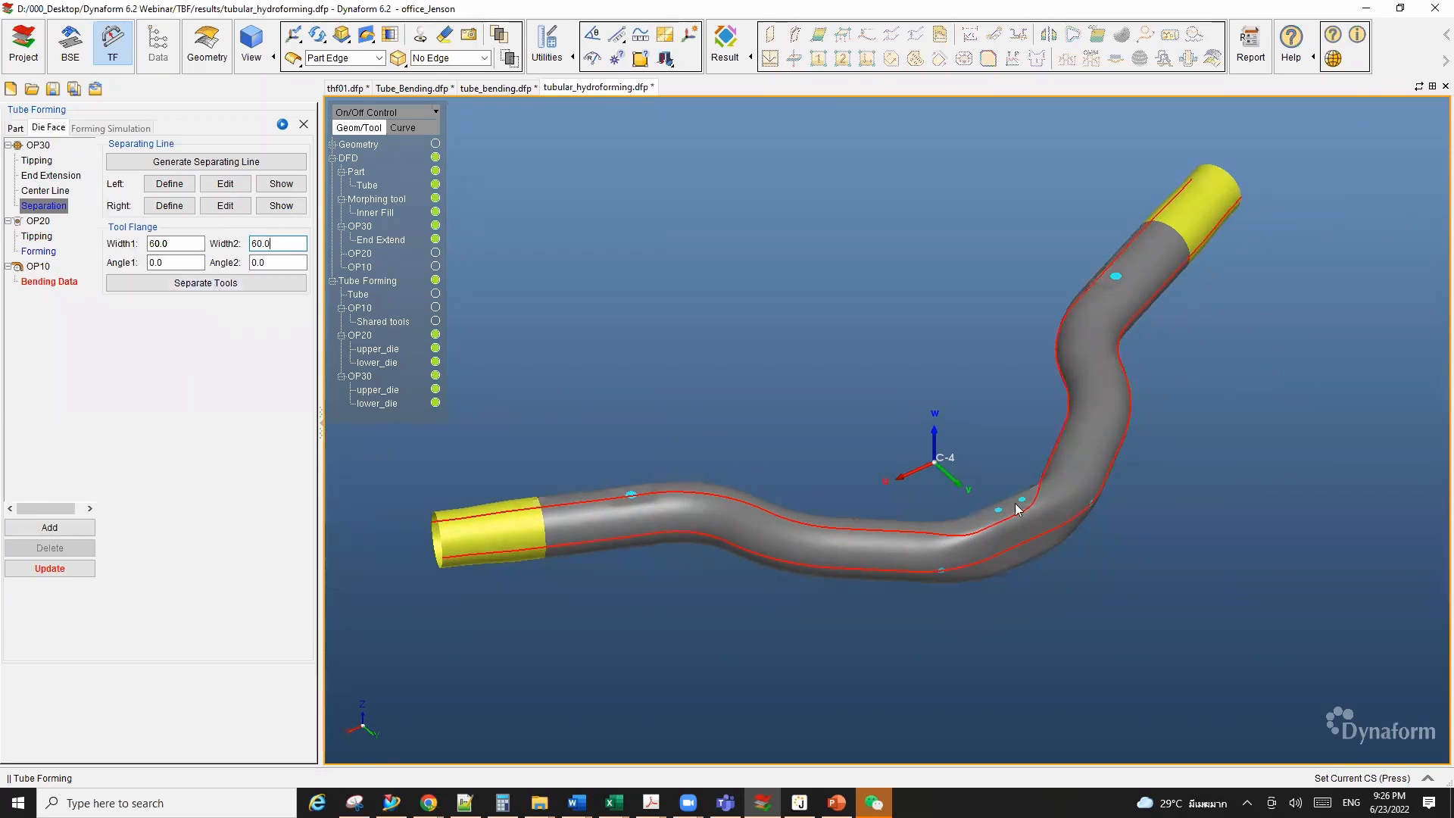
pyautogui.click(217, 291)
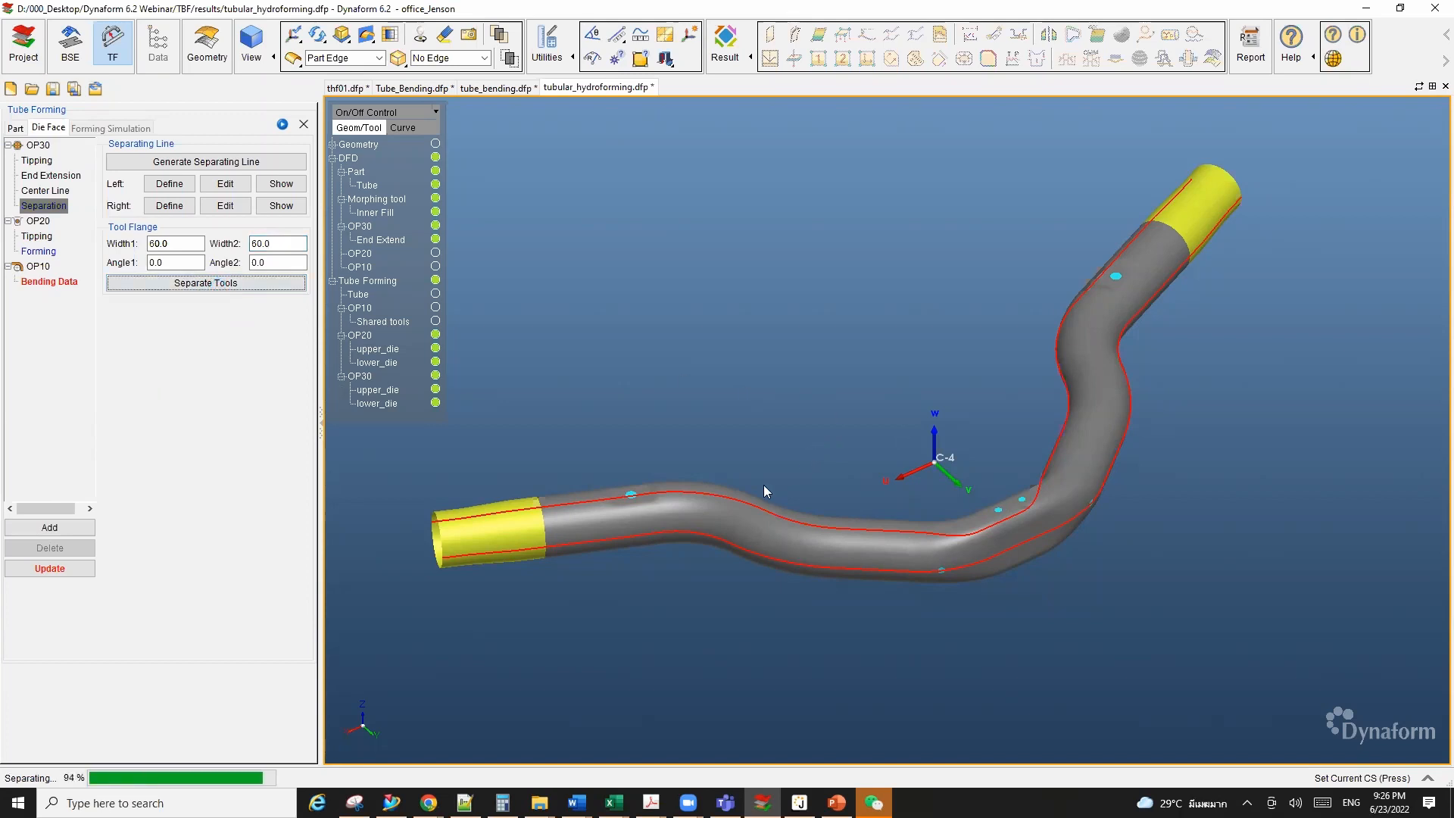
pyautogui.moveTo(751, 492); pyautogui.dragTo(856, 446, button='middle')
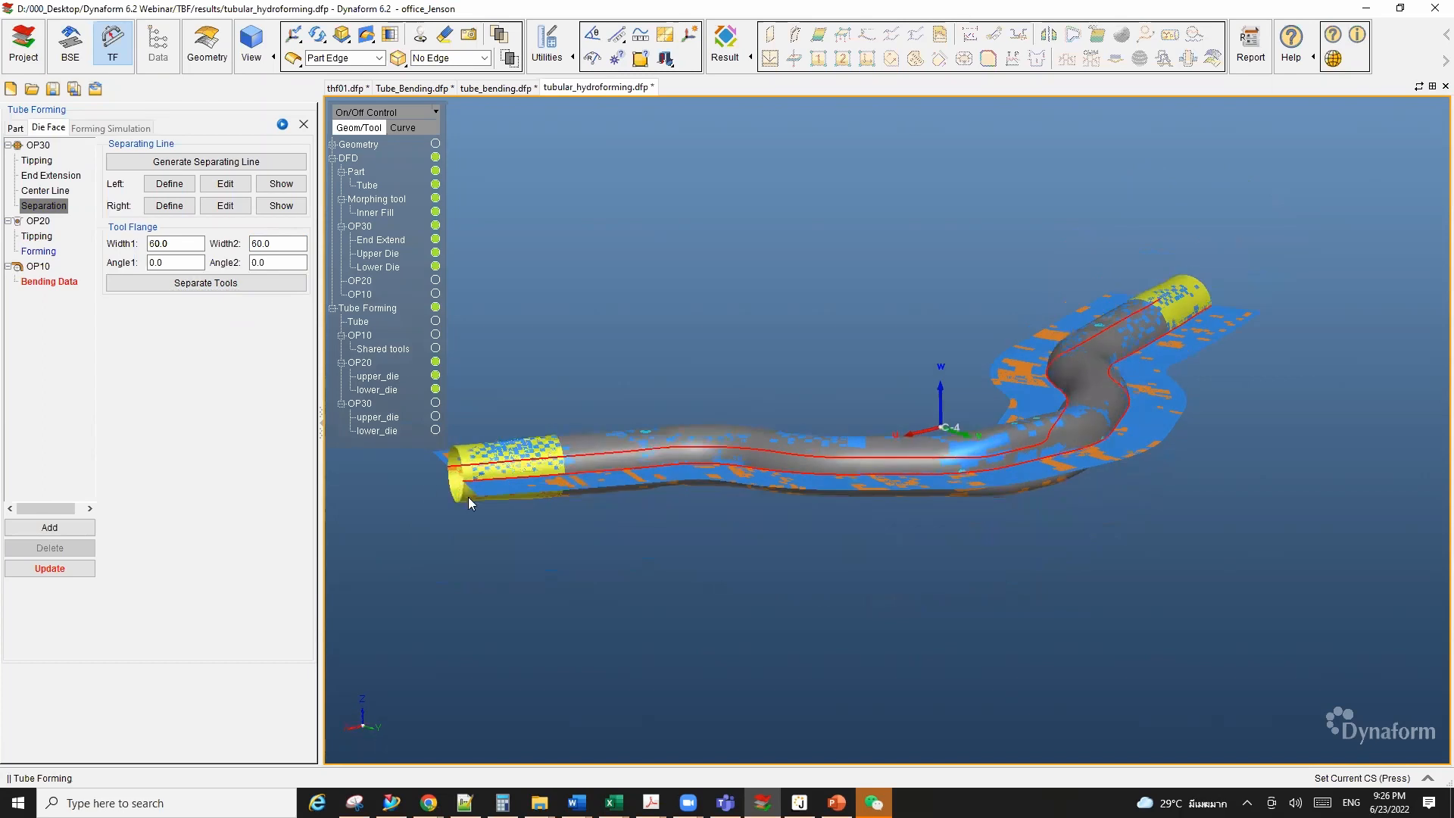
pyautogui.moveTo(544, 477); pyautogui.dragTo(559, 478, button='middle')
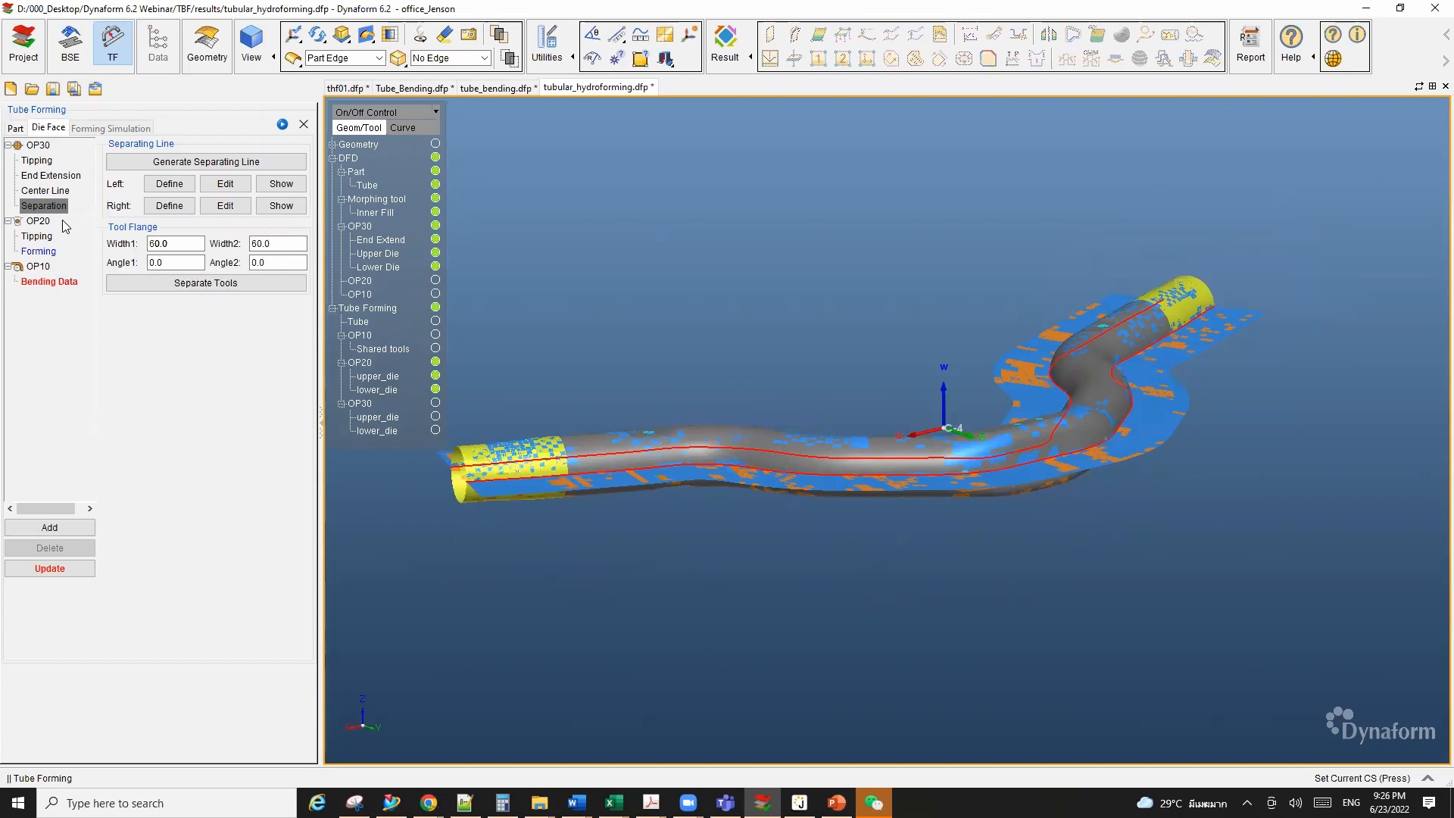
# Step: Derive the OP10 bending data by simplifying it from the bending line
pyautogui.click(43, 266)
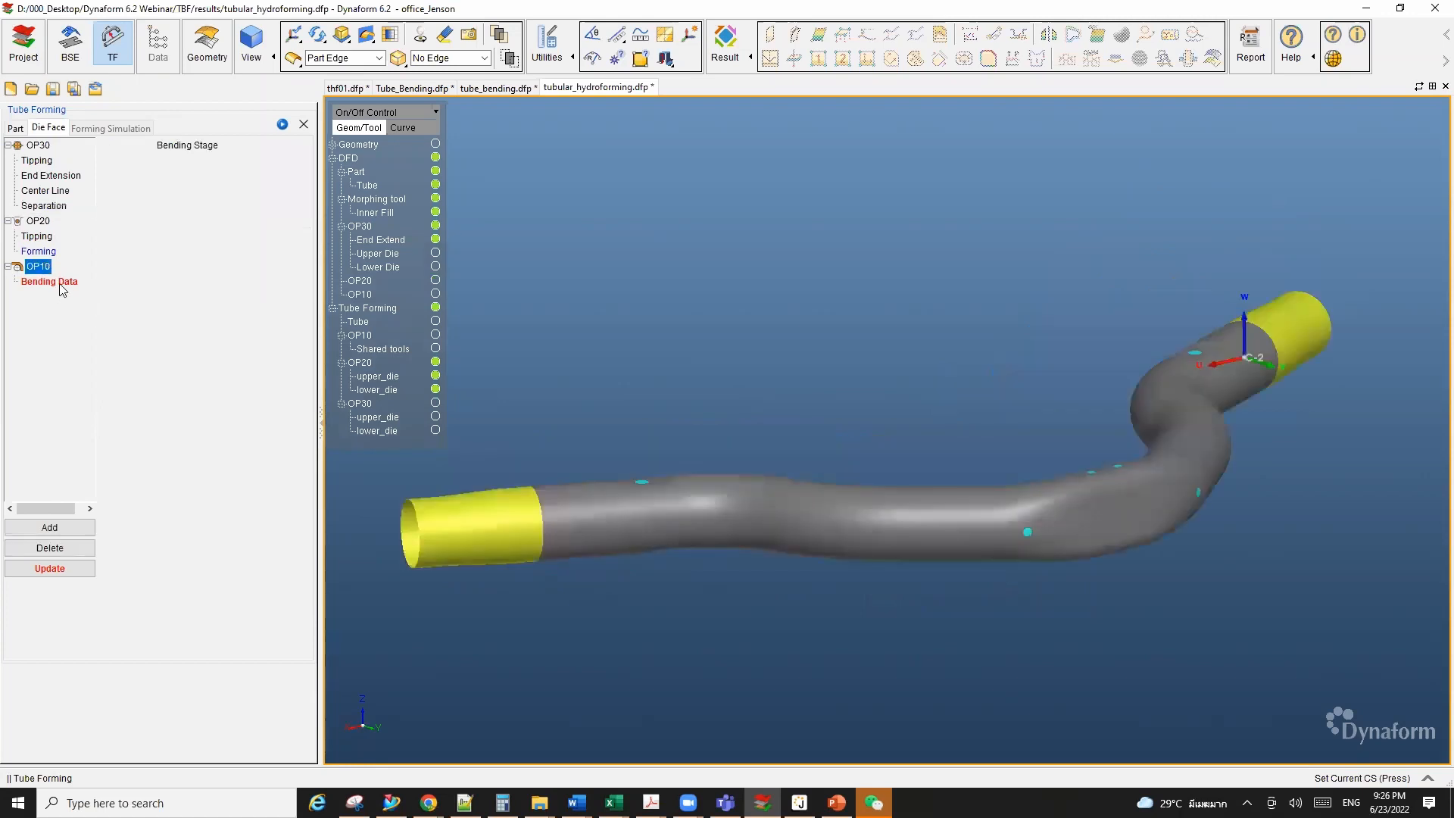
pyautogui.click(60, 283)
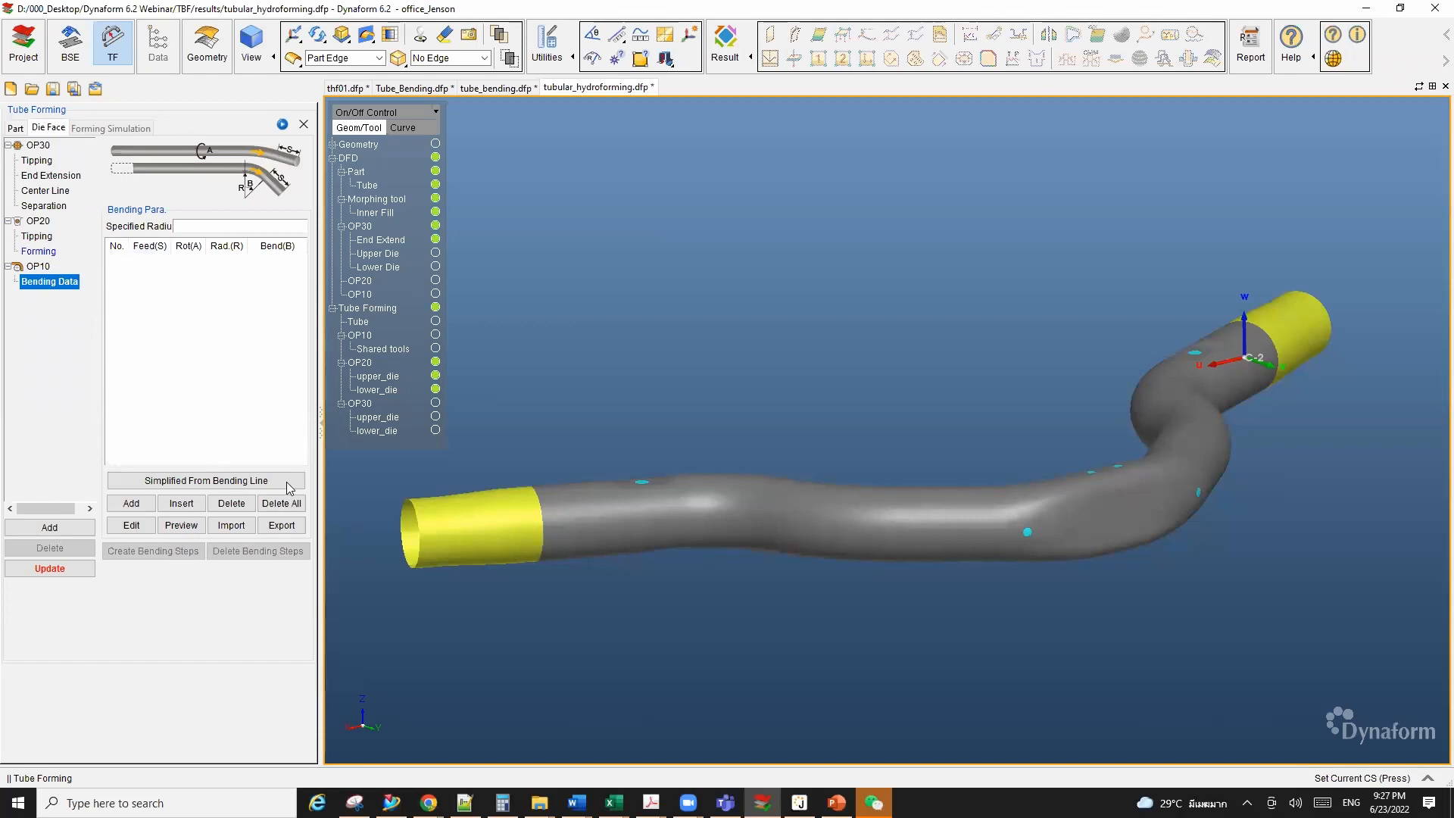
pyautogui.click(205, 481)
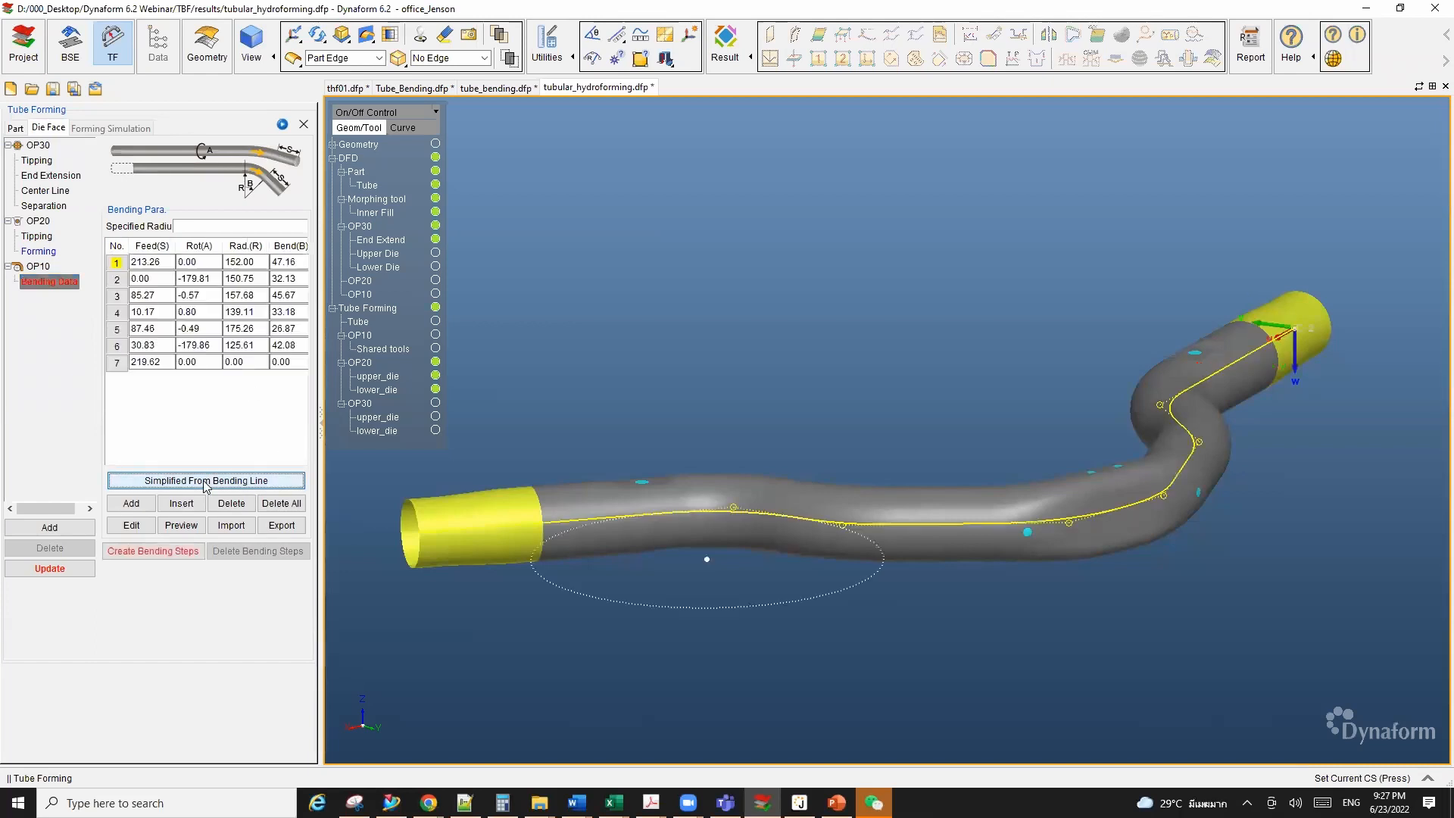
pyautogui.scroll(-2, 559, 377)
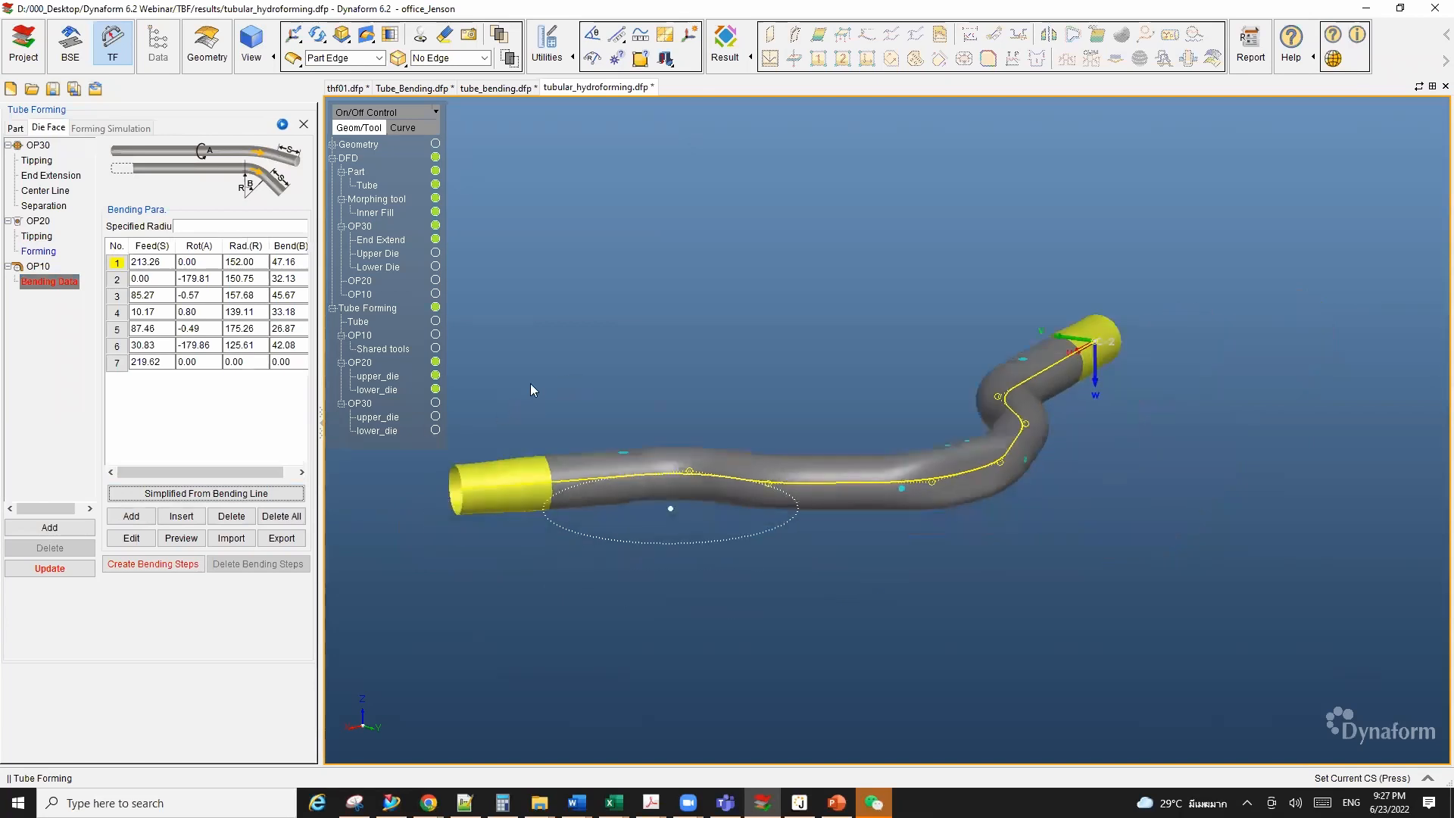
pyautogui.click(174, 566)
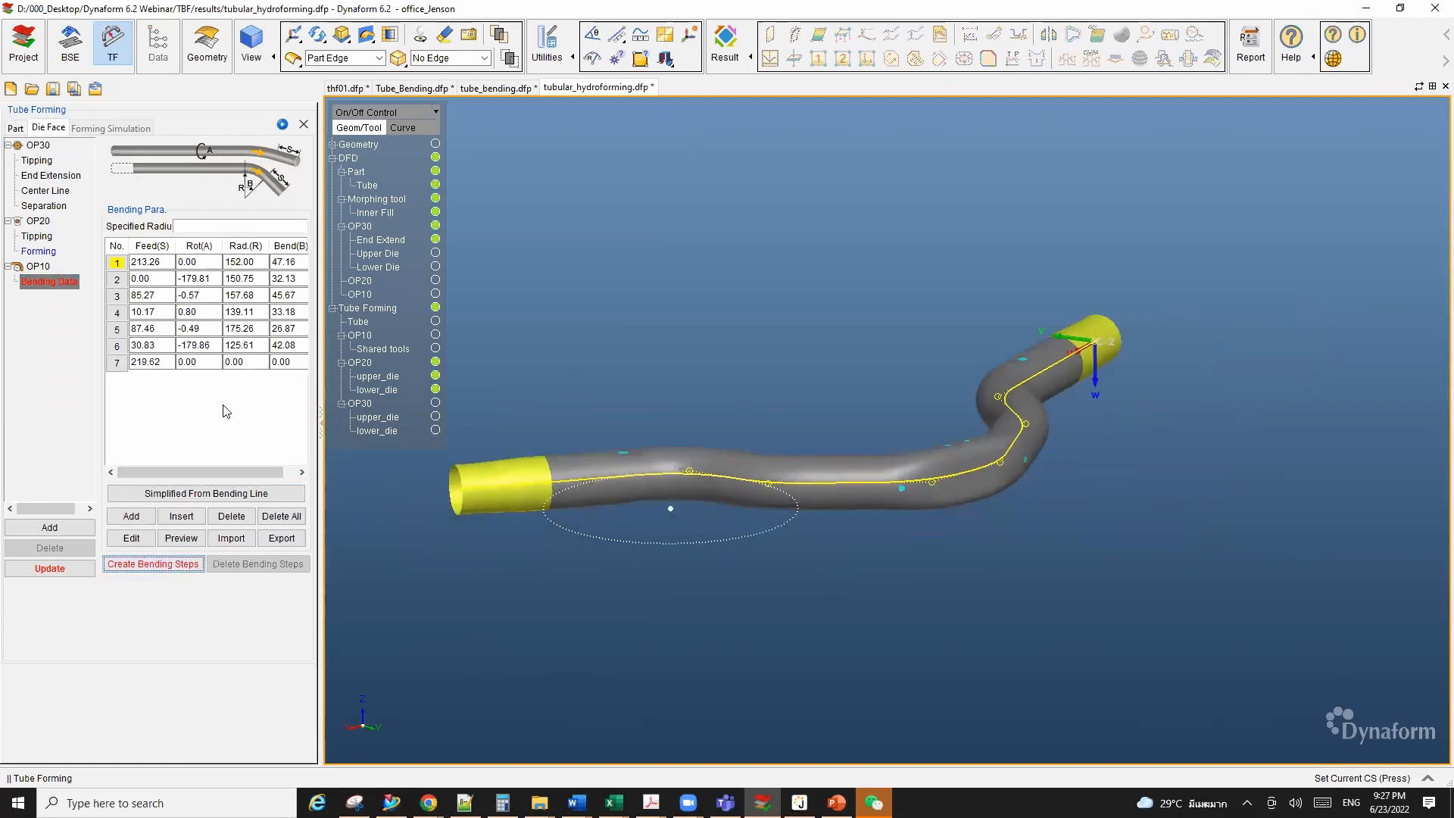
# Step: Regenerate the OP10 bending data with specified radii of 125 and 150, and create the bending steps
pyautogui.click(239, 226)
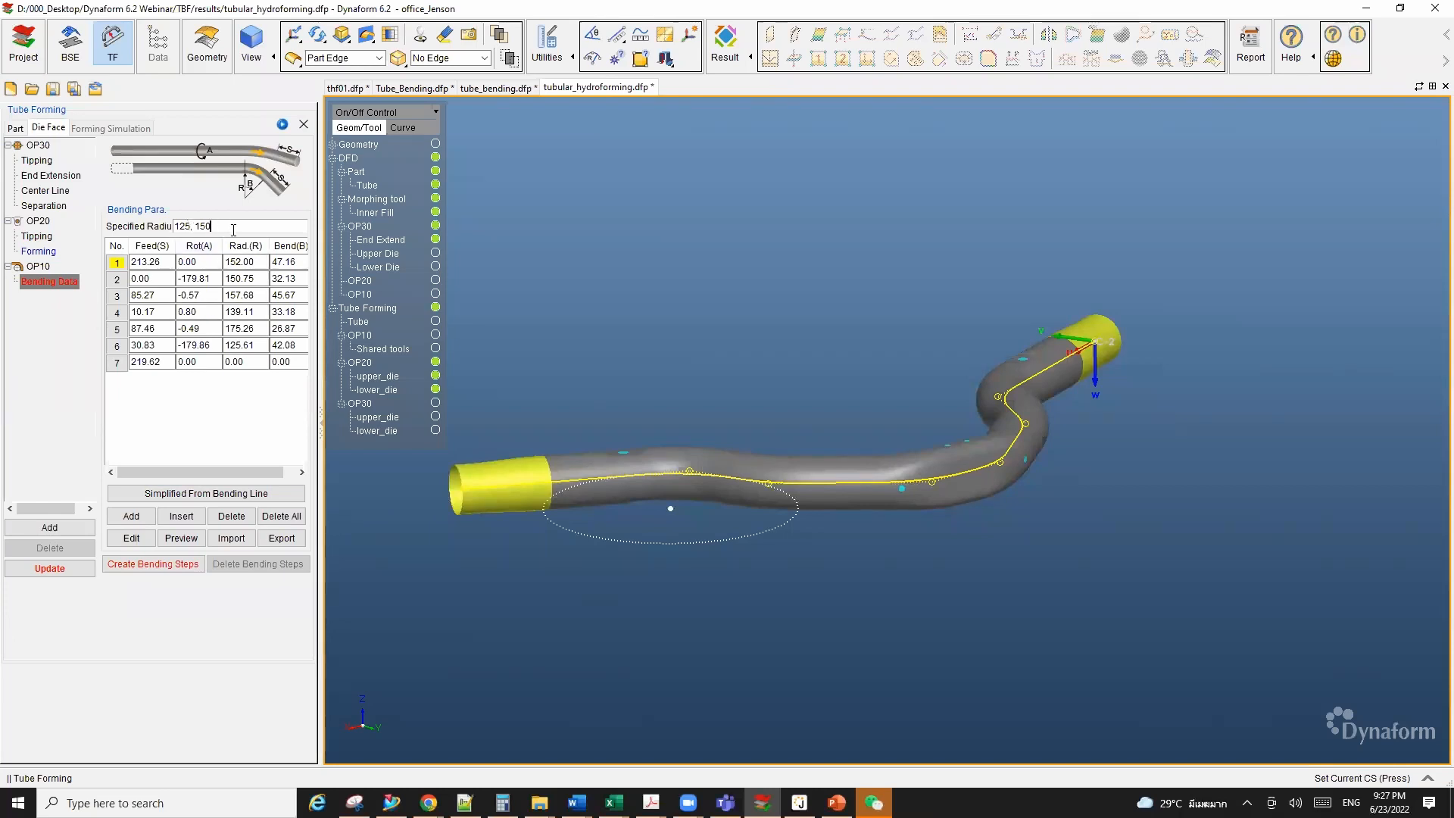
pyautogui.click(191, 500)
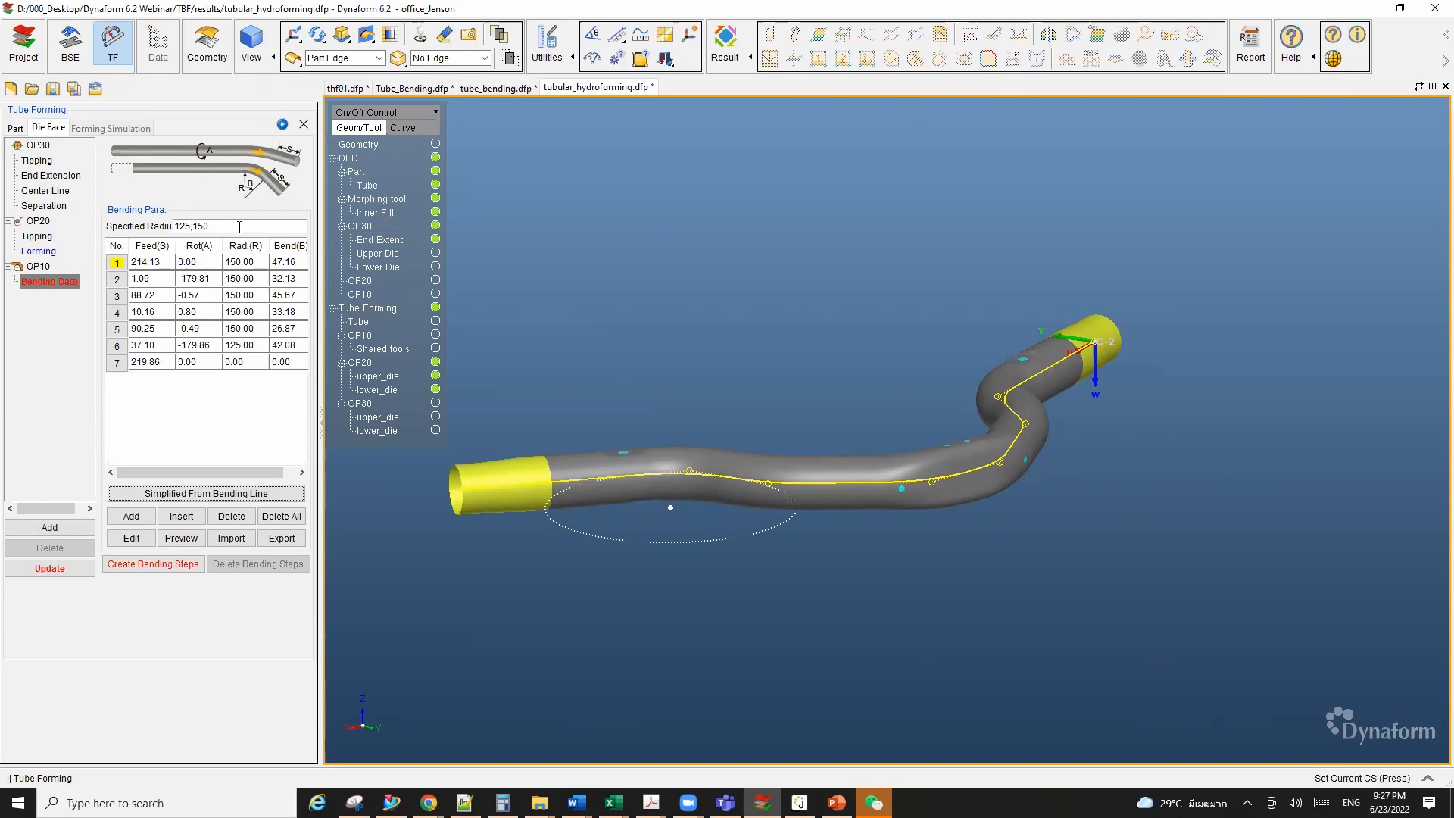
pyautogui.click(153, 564)
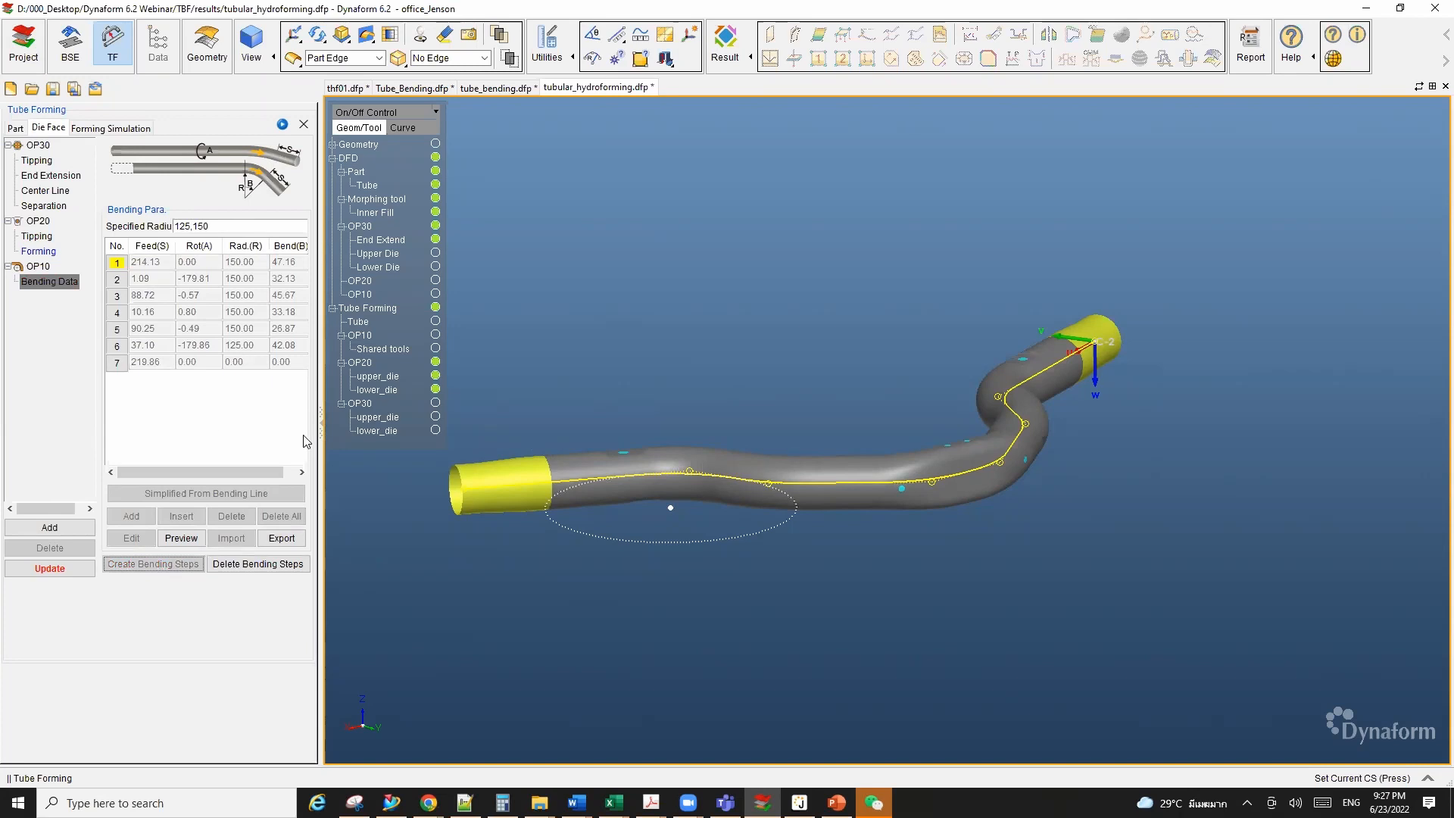
# Step: Open the forming simulation setup and mesh the tube with axial and radial element sizes of 6.0, keeping DP600 and thickness 5.00
pyautogui.click(95, 130)
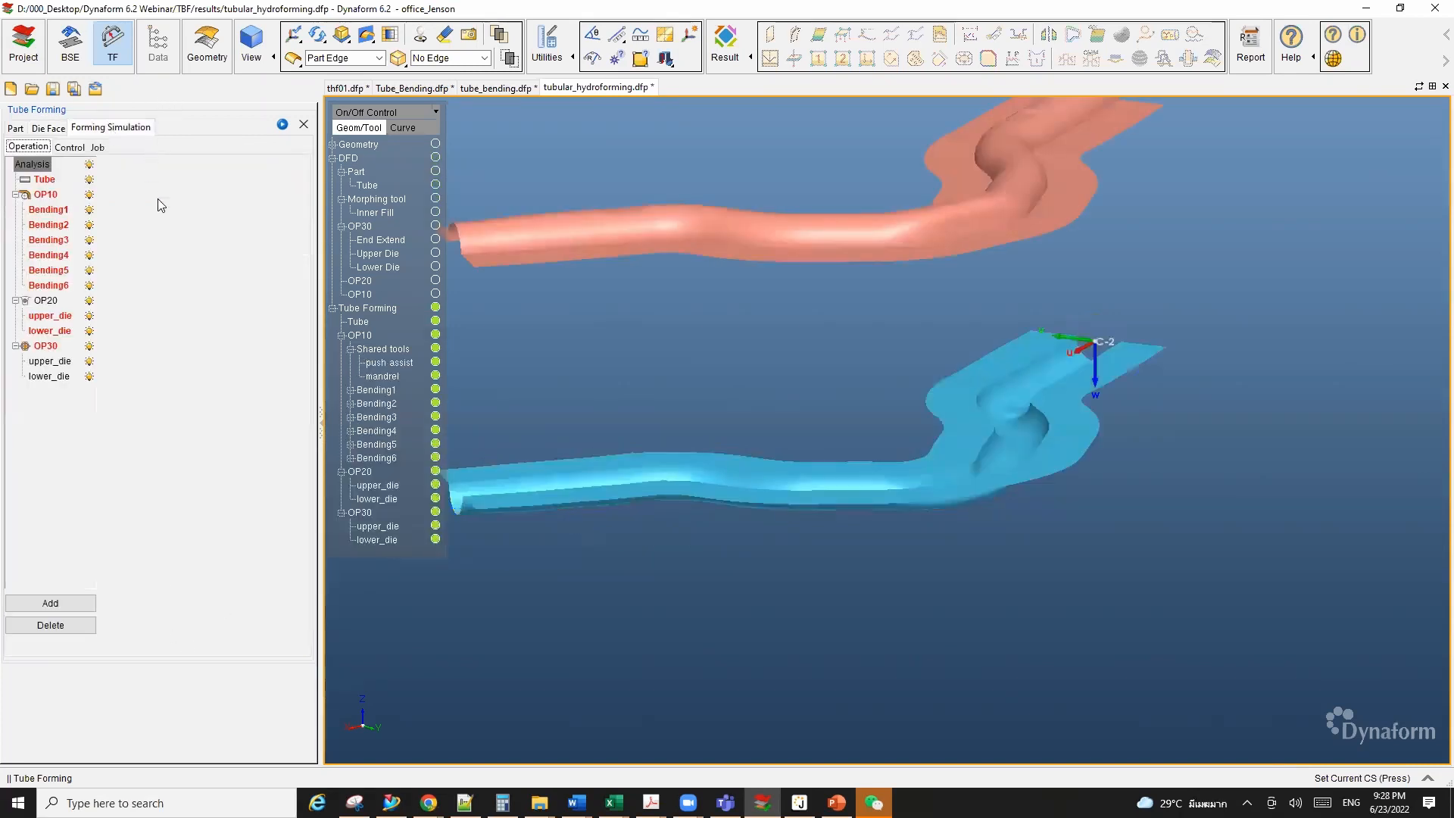
pyautogui.scroll(-2, 858, 353)
pyautogui.keyDown('ctrl'); pyautogui.moveTo(823, 381); pyautogui.dragTo(920, 473, button='middle'); pyautogui.keyUp('ctrl')
pyautogui.scroll(2, 919, 472)
pyautogui.keyDown('ctrl'); pyautogui.moveTo(920, 473); pyautogui.dragTo(861, 481); pyautogui.keyUp('ctrl')
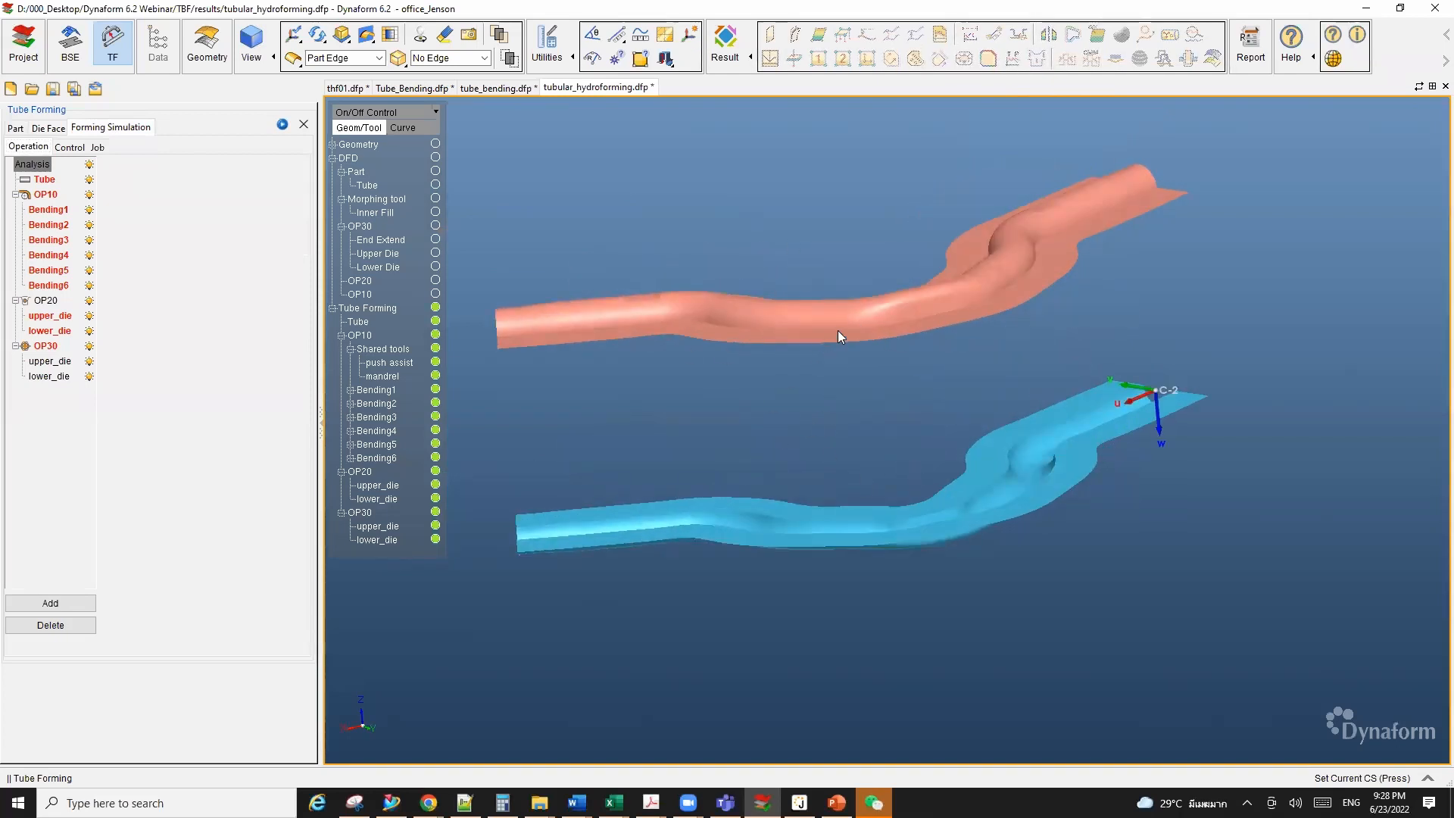
pyautogui.keyDown('ctrl'); pyautogui.moveTo(856, 348); pyautogui.dragTo(907, 362, button='middle'); pyautogui.keyUp('ctrl')
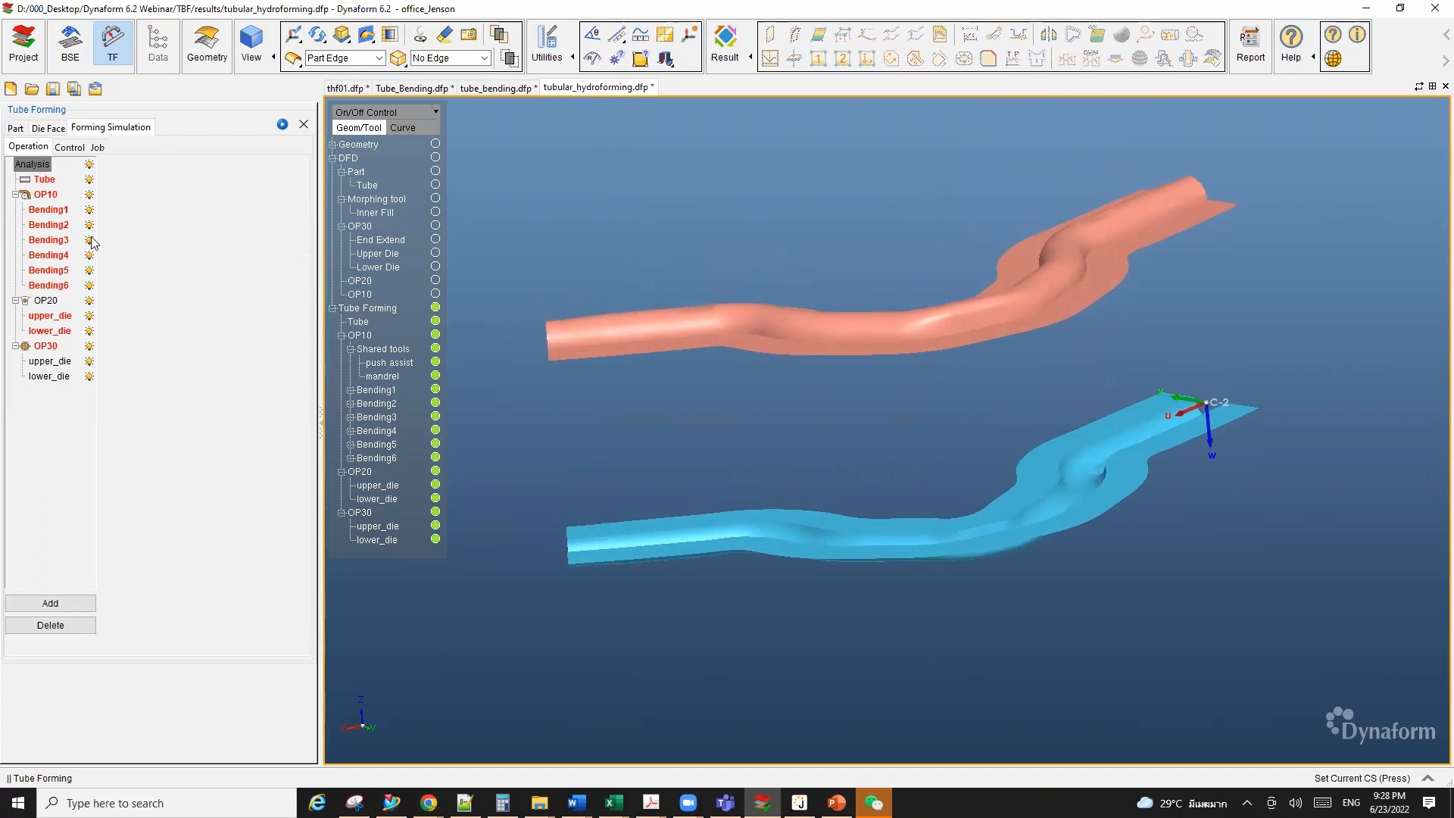
pyautogui.click(45, 181)
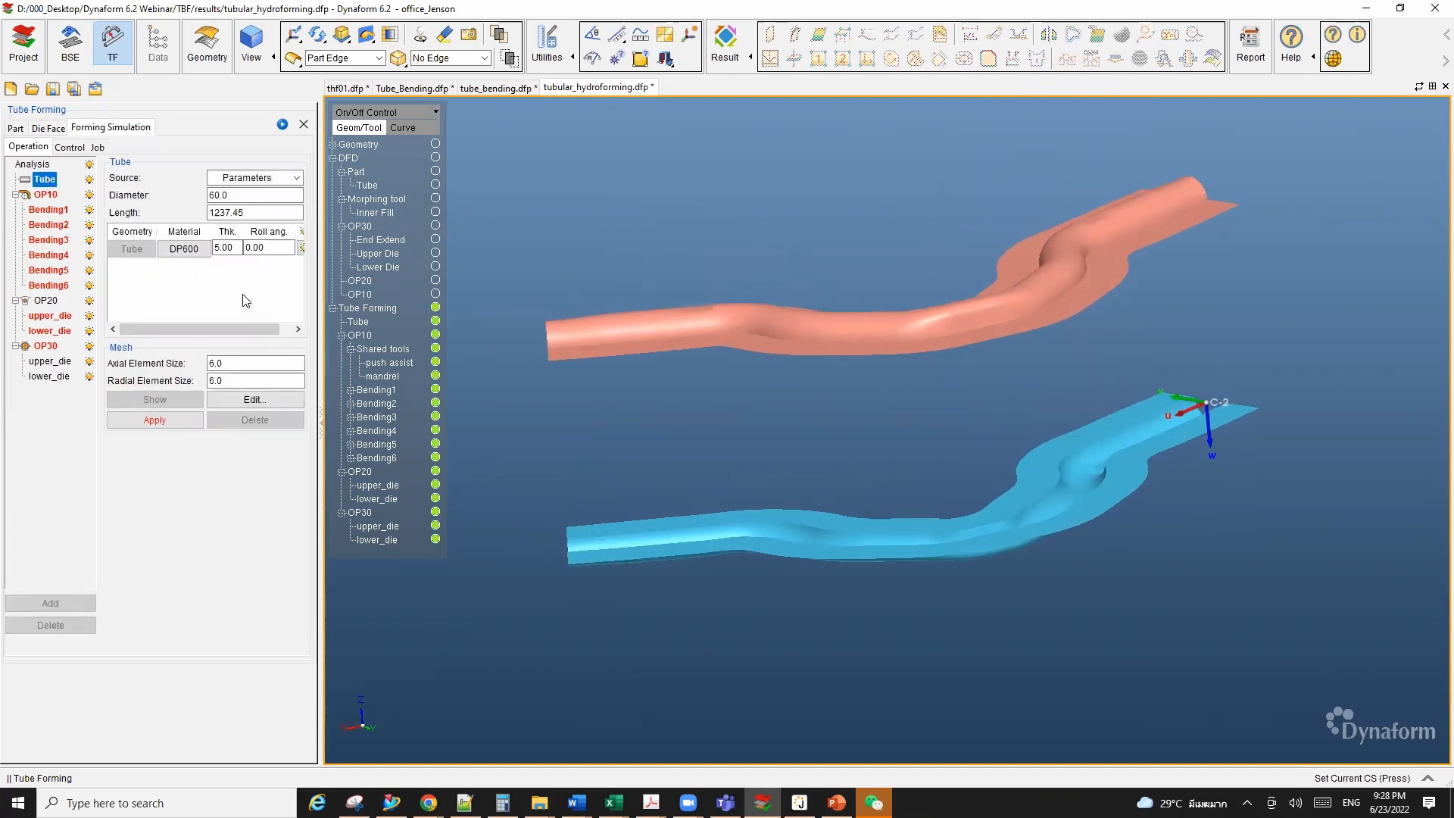
pyautogui.click(154, 421)
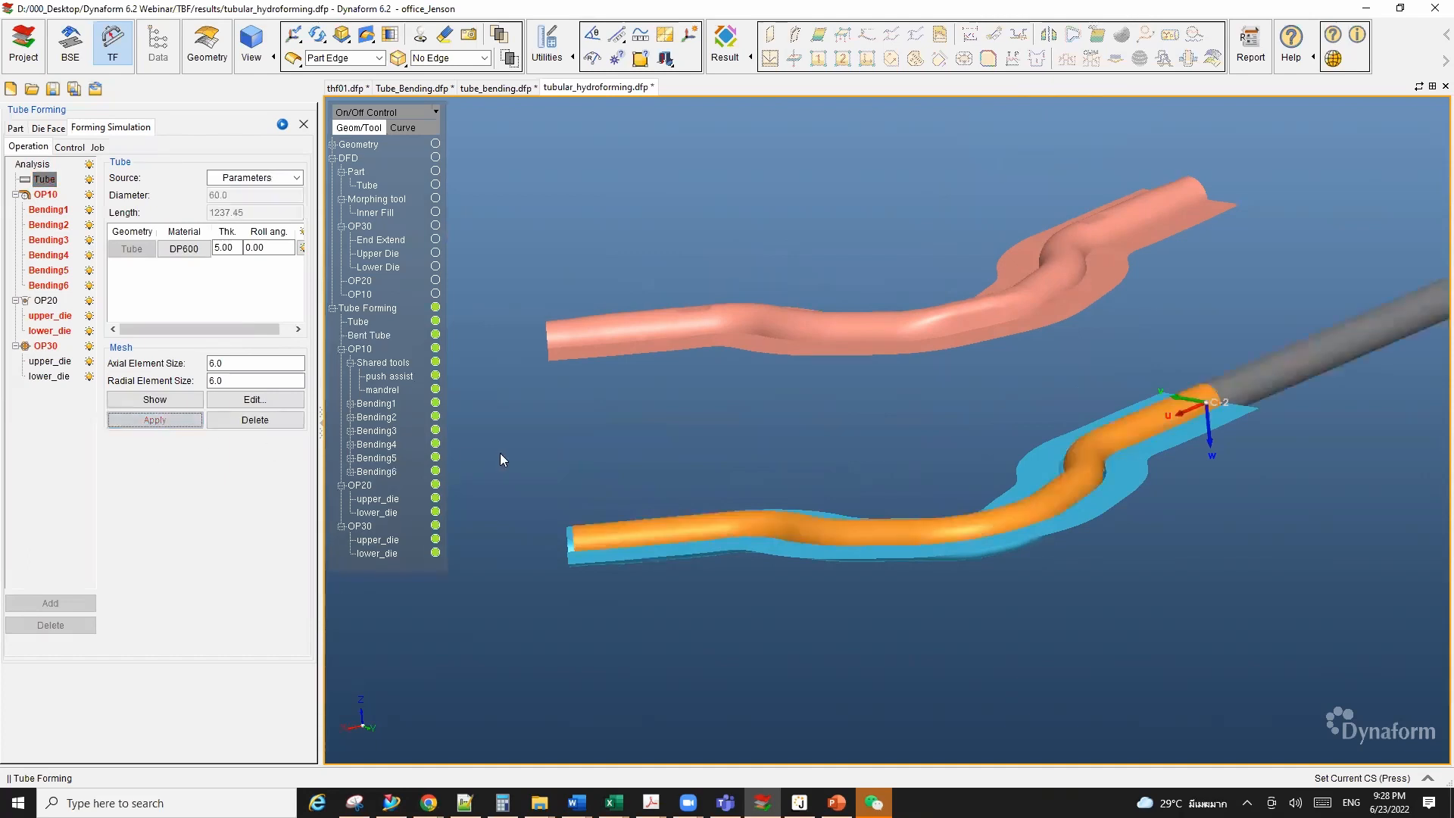
pyautogui.moveTo(656, 535)
pyautogui.mouseDown(button='middle')
pyautogui.moveTo(670, 522)
pyautogui.moveTo(660, 533)
pyautogui.mouseUp(button='middle')
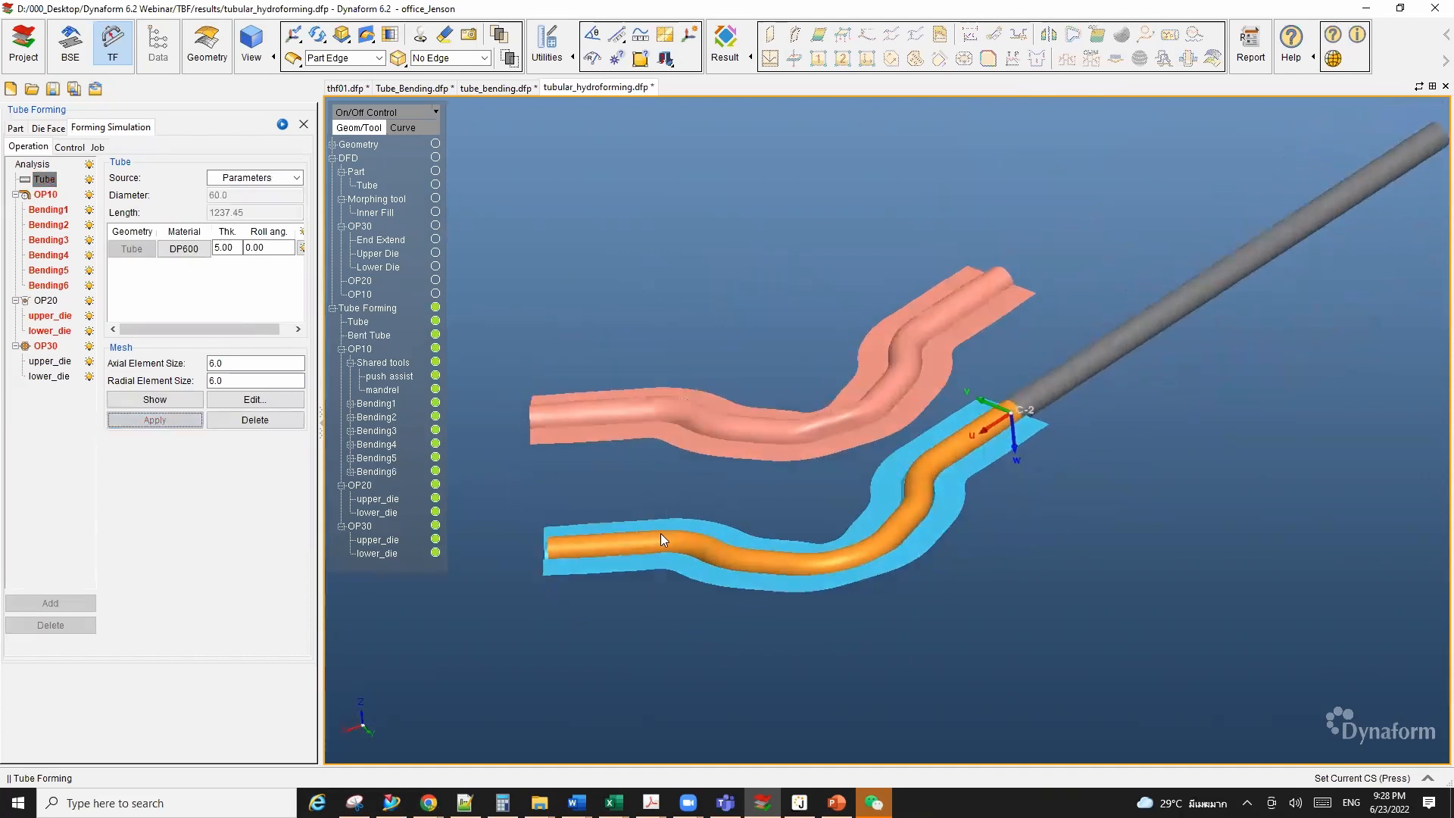
pyautogui.scroll(2, 661, 536)
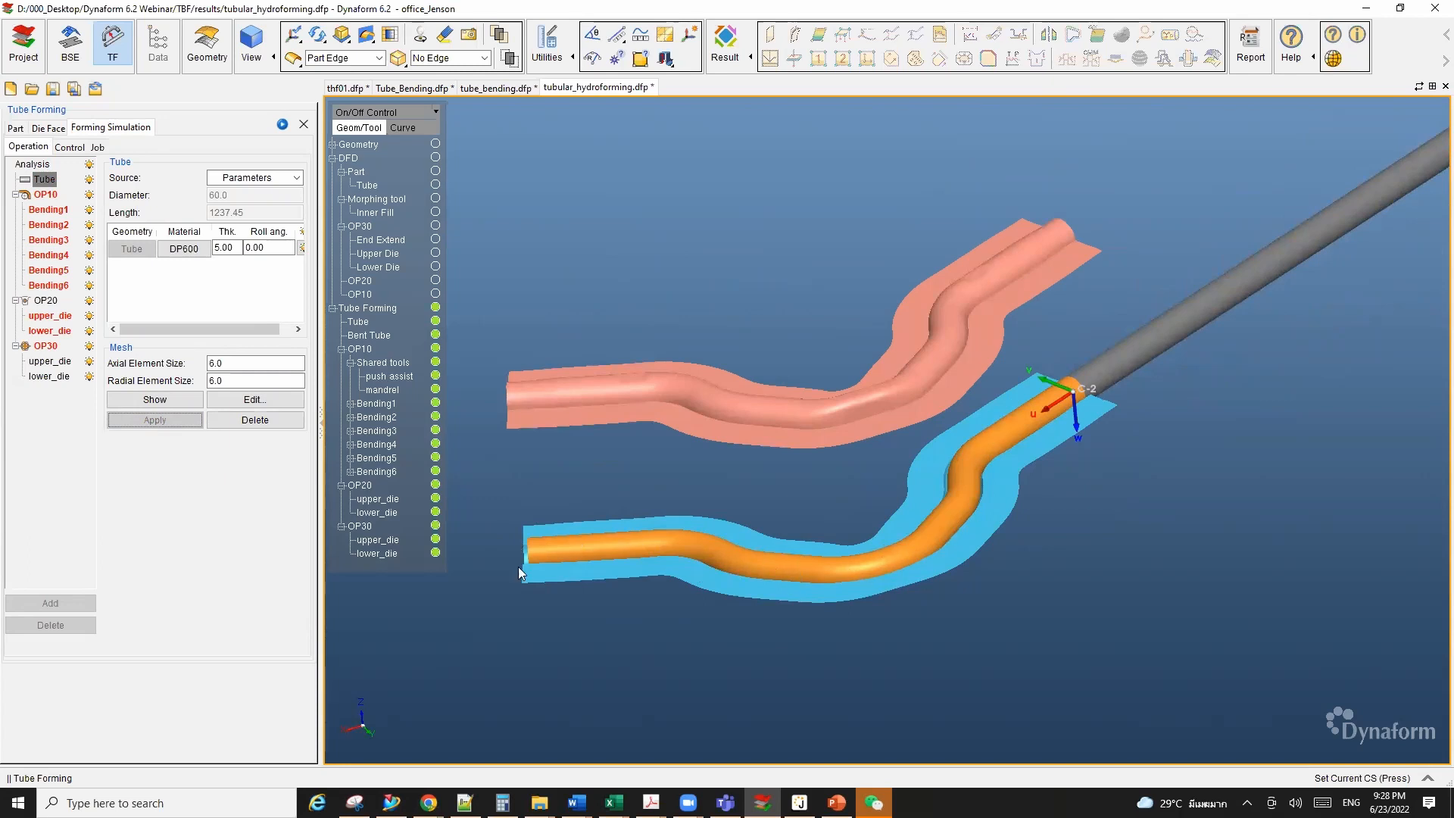
pyautogui.moveTo(518, 567); pyautogui.dragTo(740, 557, button='middle')
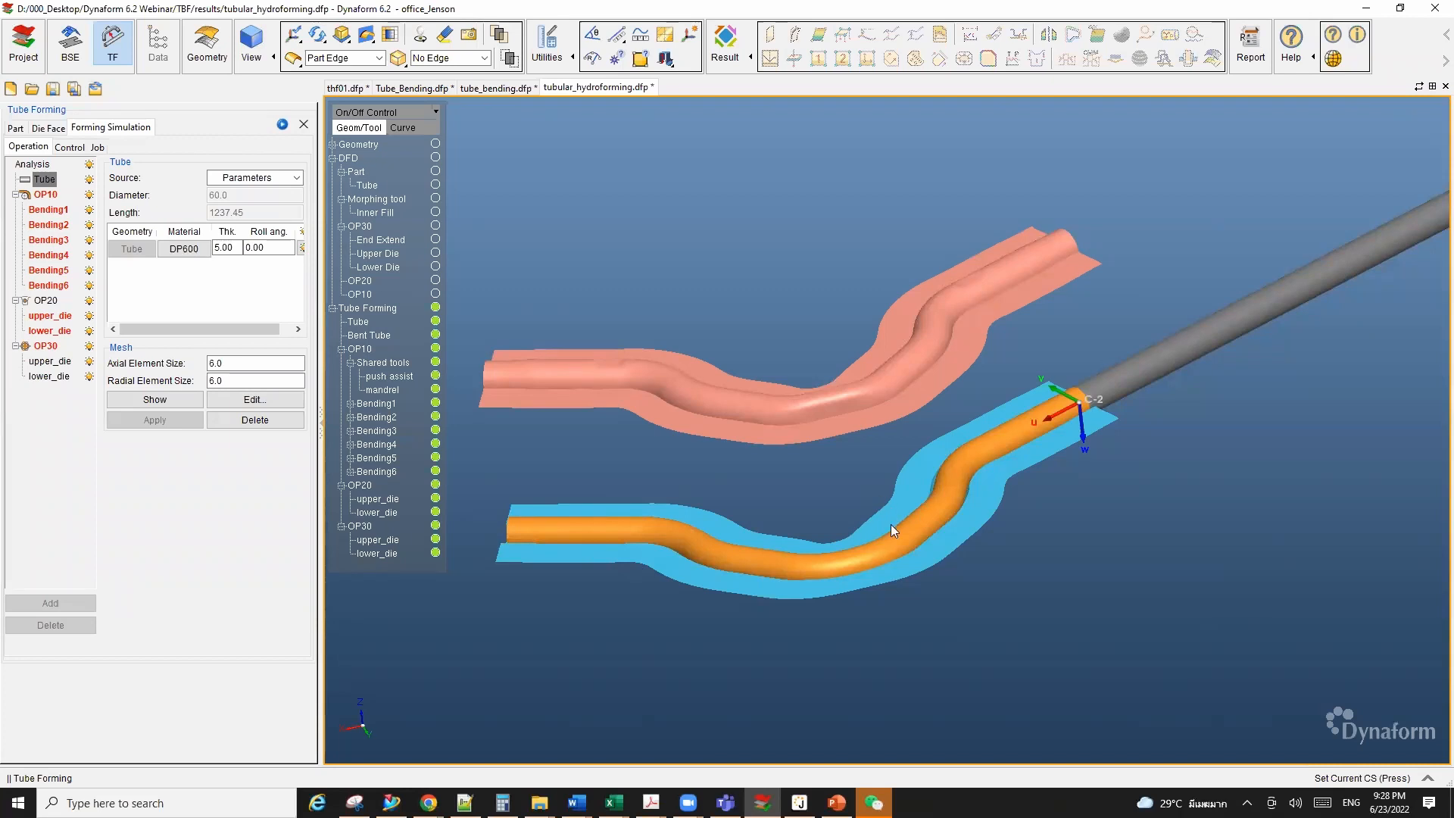
# Step: Create the OP10 incremental bending tools with wiper die, die insert and mandrel assembly included
pyautogui.click(46, 195)
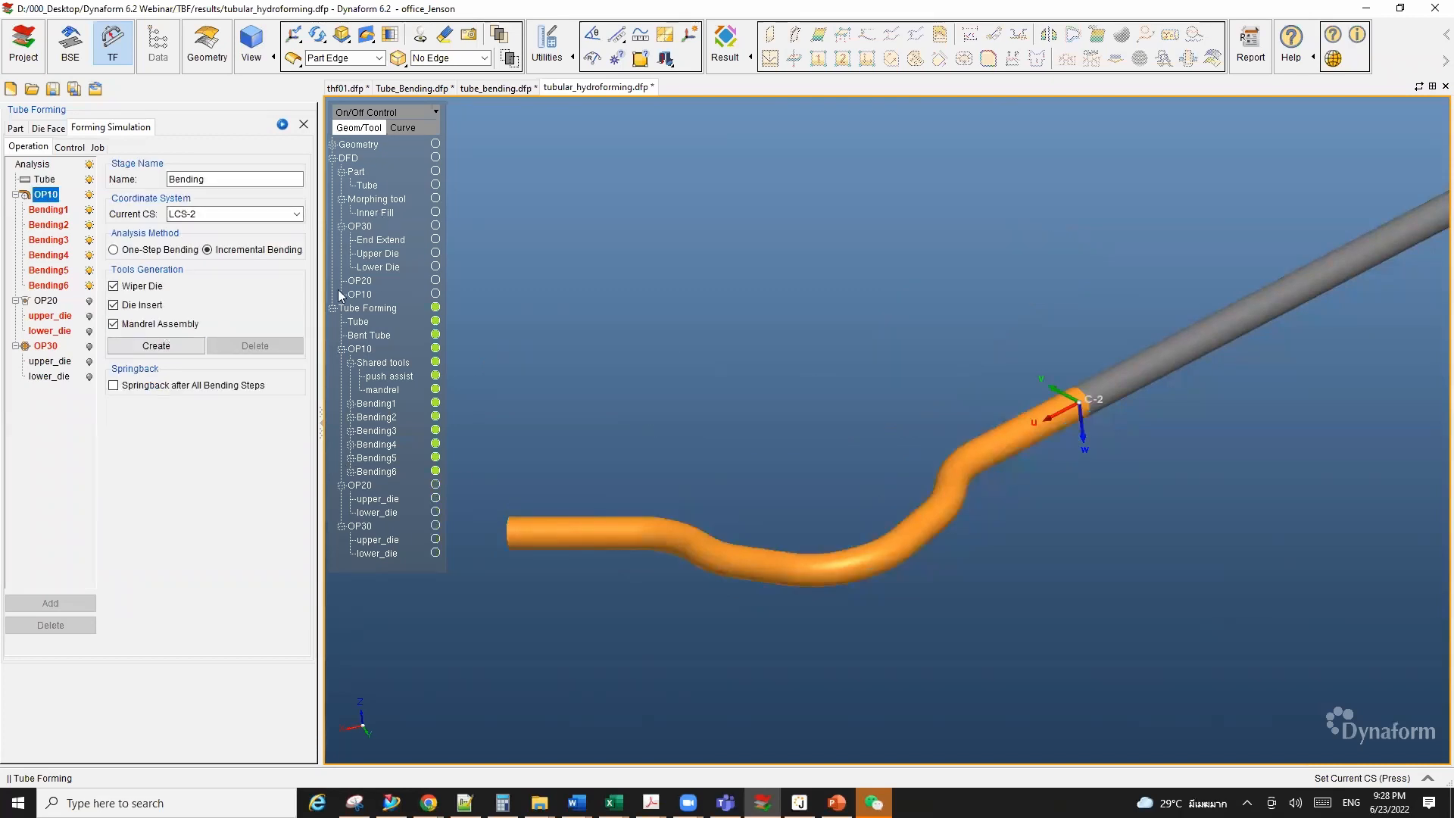
pyautogui.scroll(-1, 950, 385)
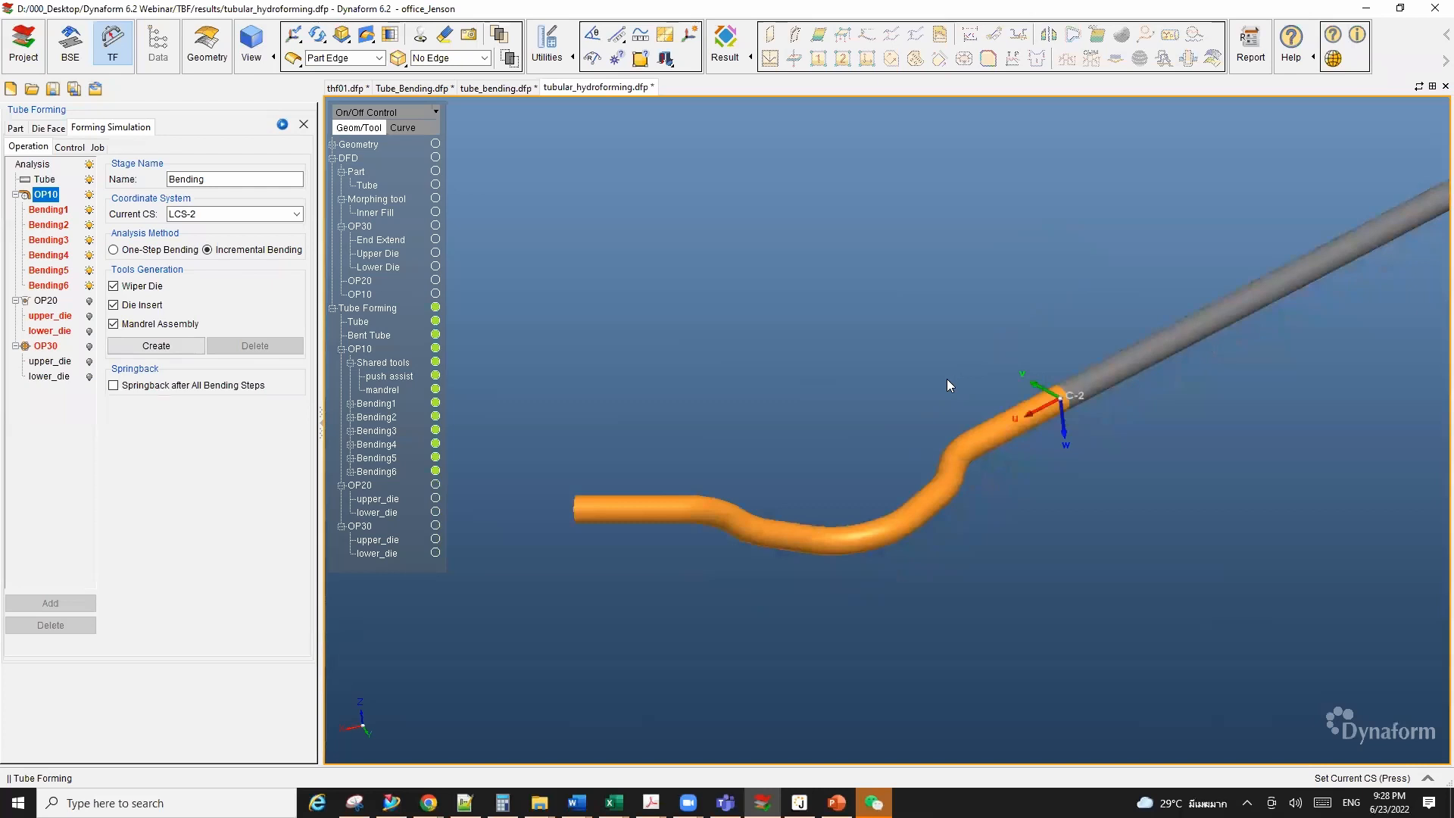
pyautogui.click(169, 348)
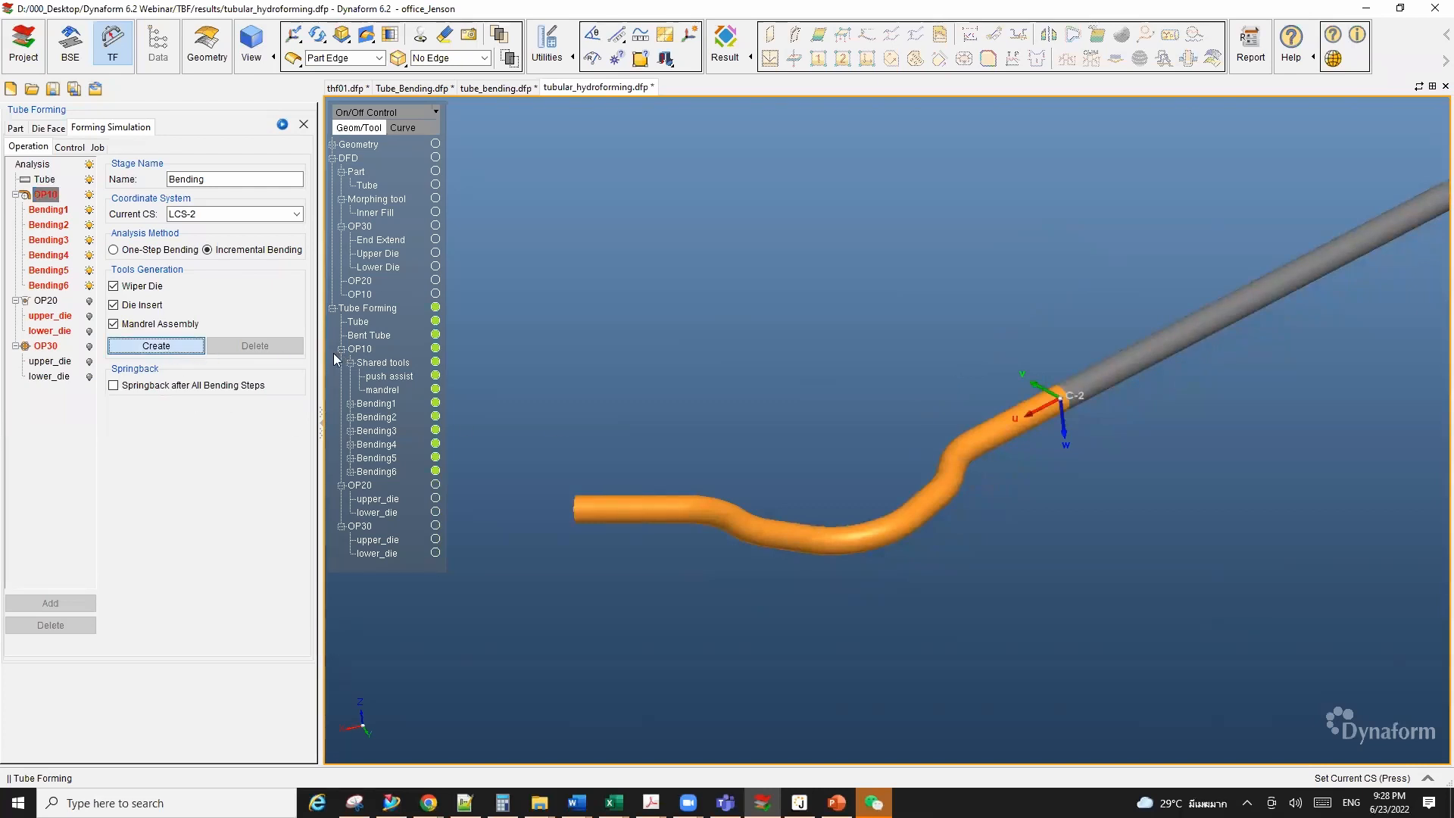
pyautogui.moveTo(944, 501)
pyautogui.keyDown('ctrl'); pyautogui.mouseDown()
pyautogui.moveTo(883, 443)
pyautogui.moveTo(934, 475)
pyautogui.mouseUp(); pyautogui.keyUp('ctrl')
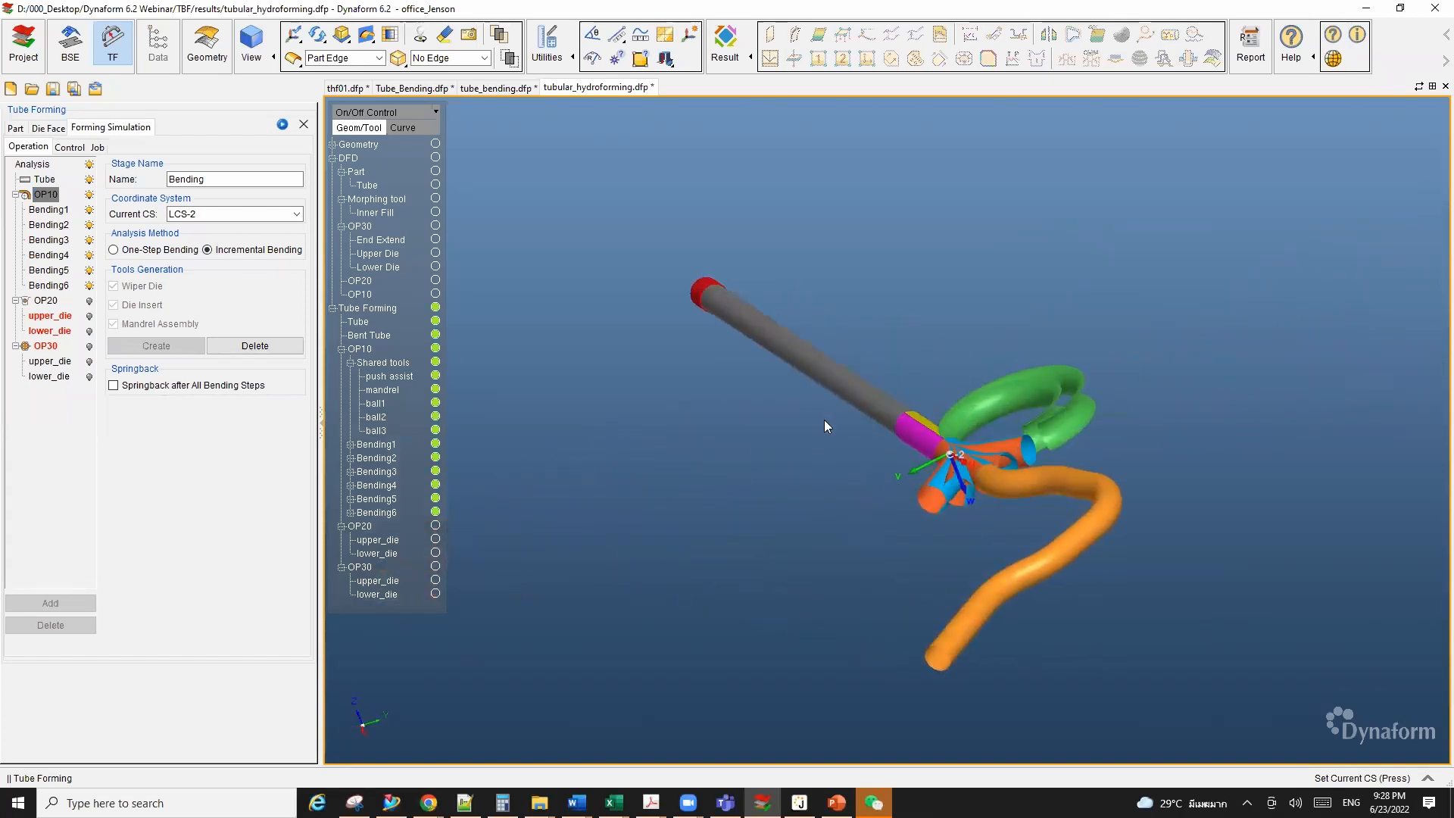
# Step: Open the OP20 preforming stage and import the tool surfaces from case02_form_tools_new.stp in the thf folder
pyautogui.click(46, 301)
pyautogui.keyDown('ctrl'); pyautogui.moveTo(720, 384); pyautogui.dragTo(641, 385); pyautogui.keyUp('ctrl')
pyautogui.keyDown('ctrl'); pyautogui.moveTo(653, 383); pyautogui.dragTo(762, 383, button='middle'); pyautogui.keyUp('ctrl')
pyautogui.scroll(-1, 720, 400)
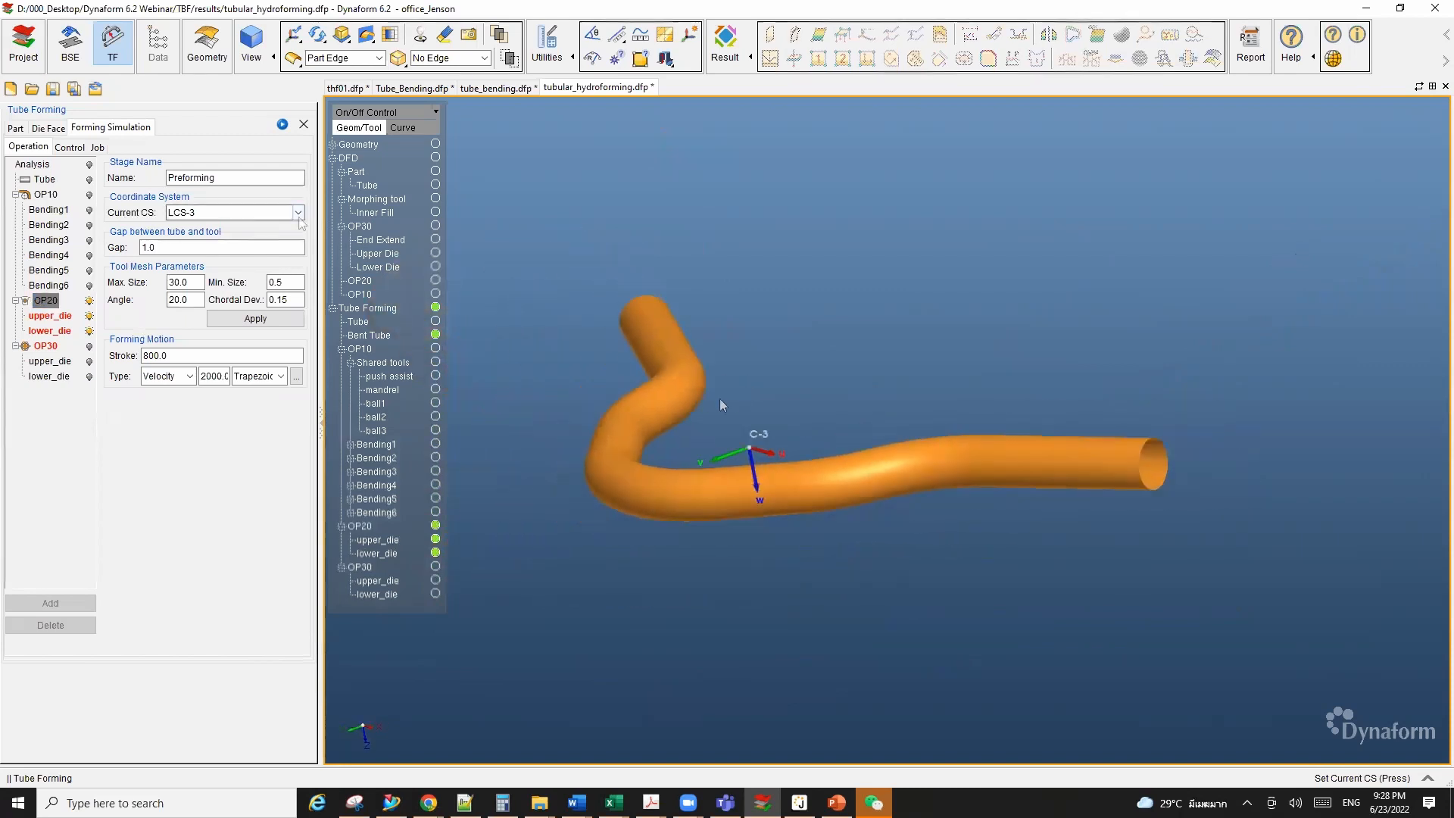
pyautogui.click(207, 47)
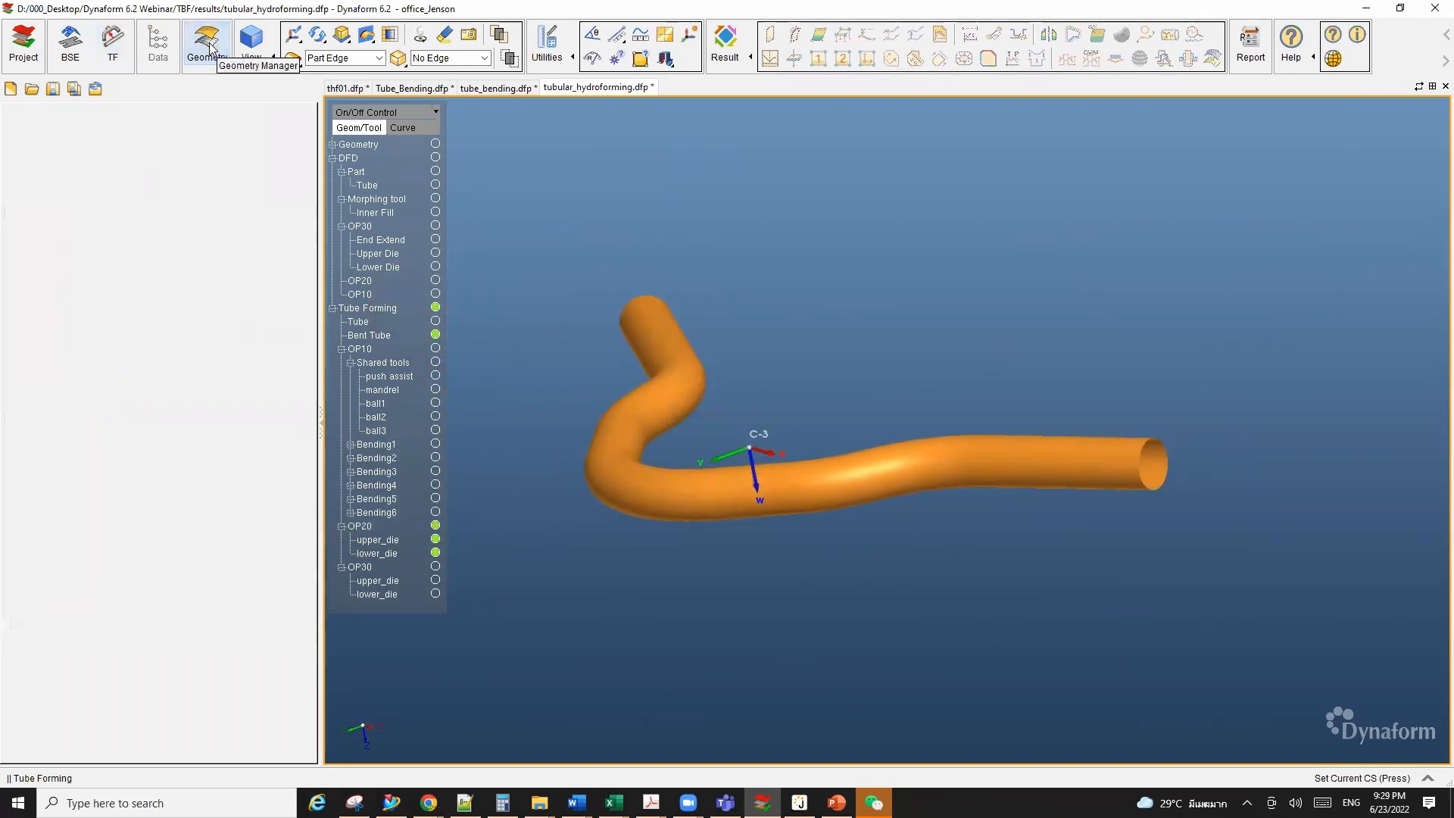
pyautogui.click(106, 531)
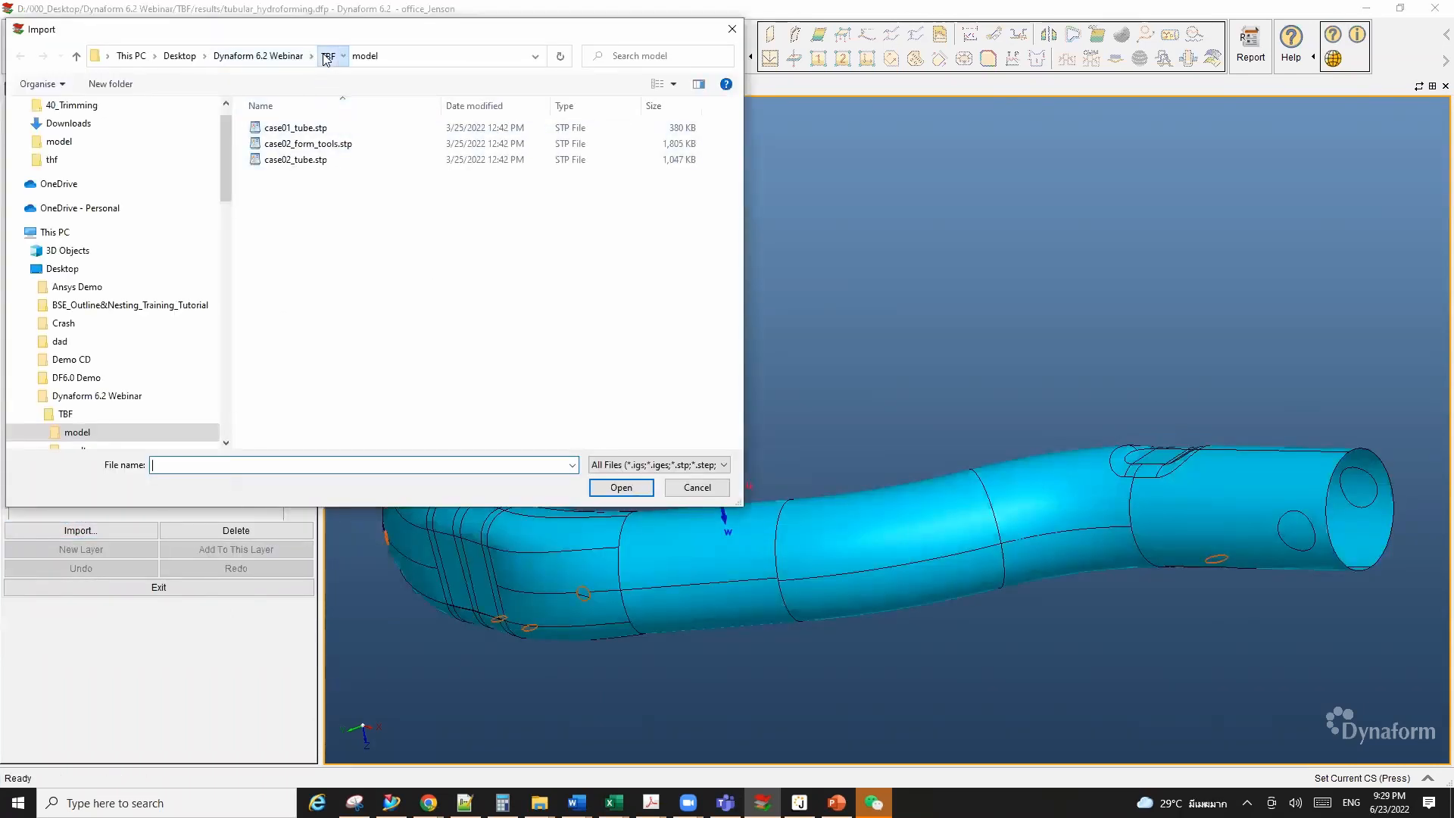
pyautogui.click(328, 55)
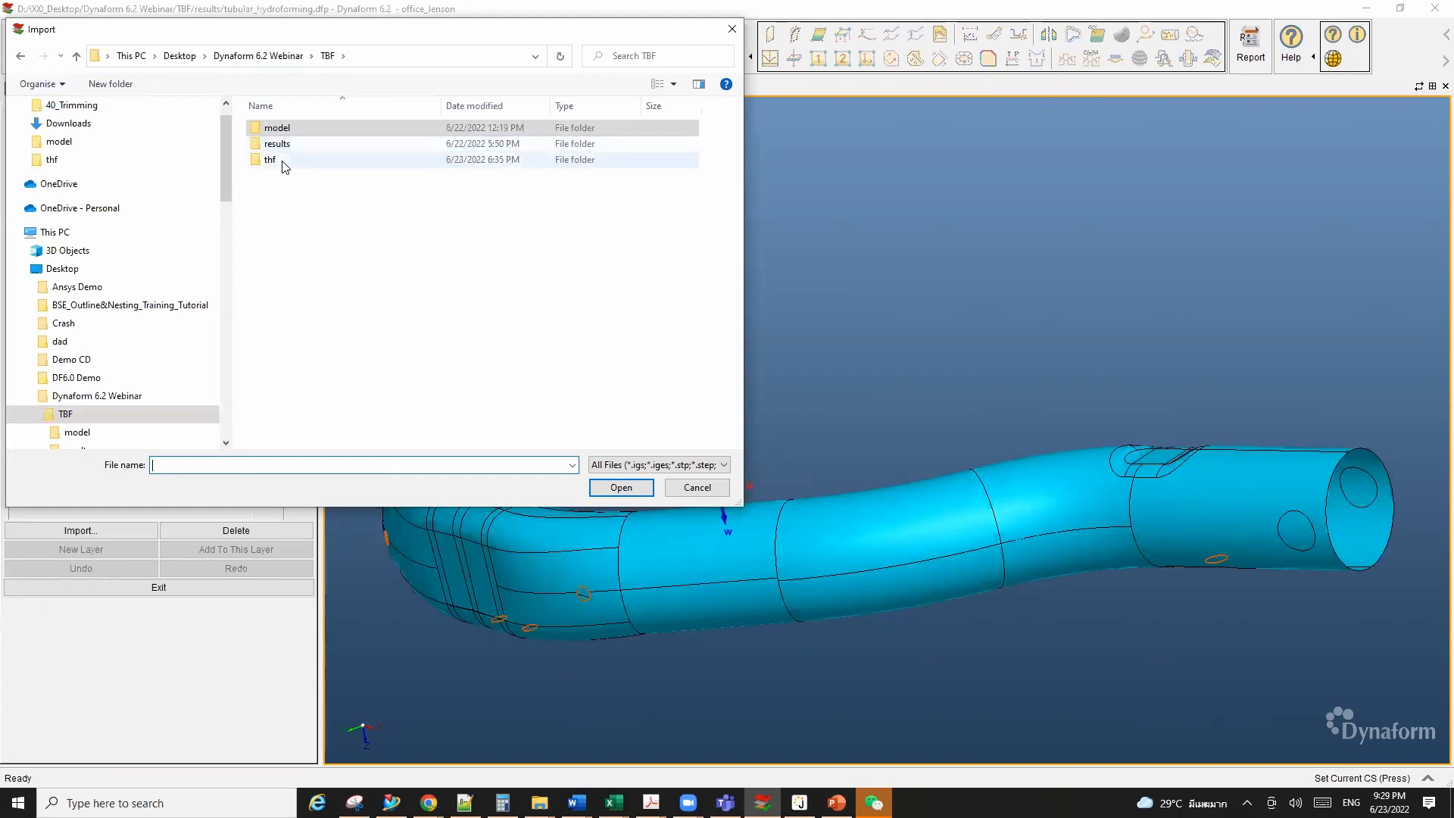
pyautogui.doubleClick(281, 159)
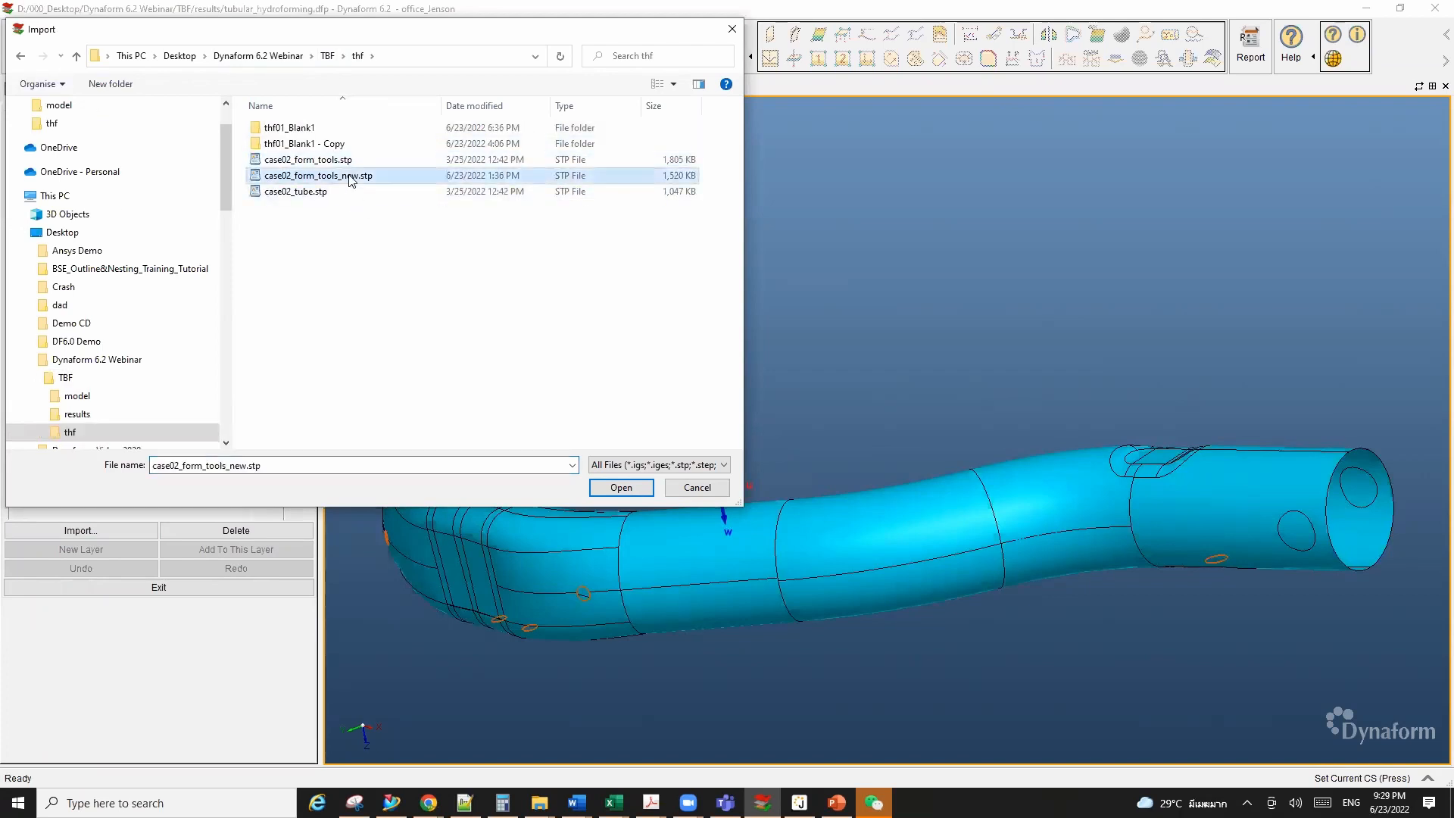
pyautogui.doubleClick(351, 181)
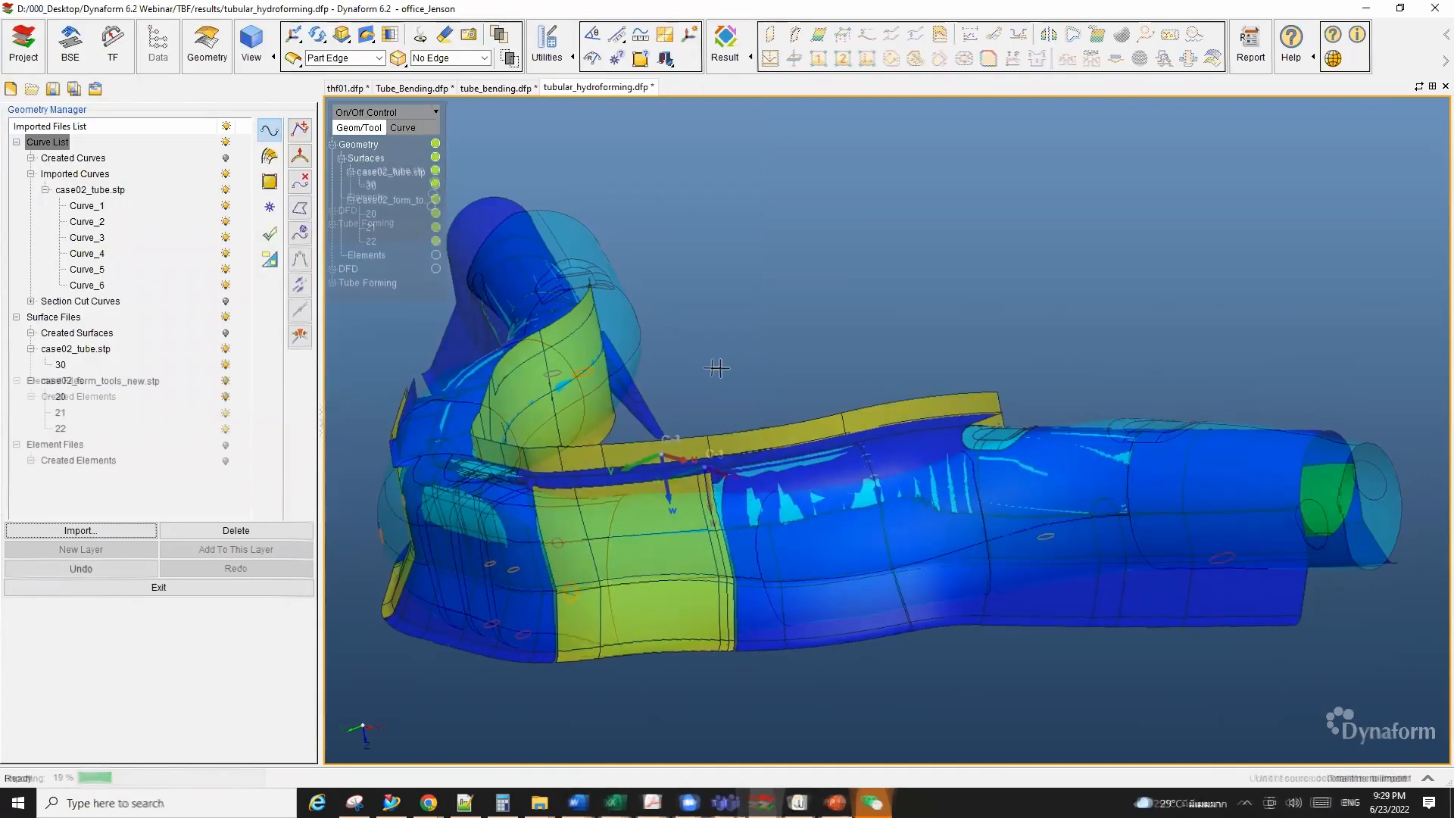
pyautogui.scroll(-4, 718, 372)
pyautogui.keyDown('ctrl'); pyautogui.moveTo(650, 377); pyautogui.dragTo(741, 368); pyautogui.keyUp('ctrl')
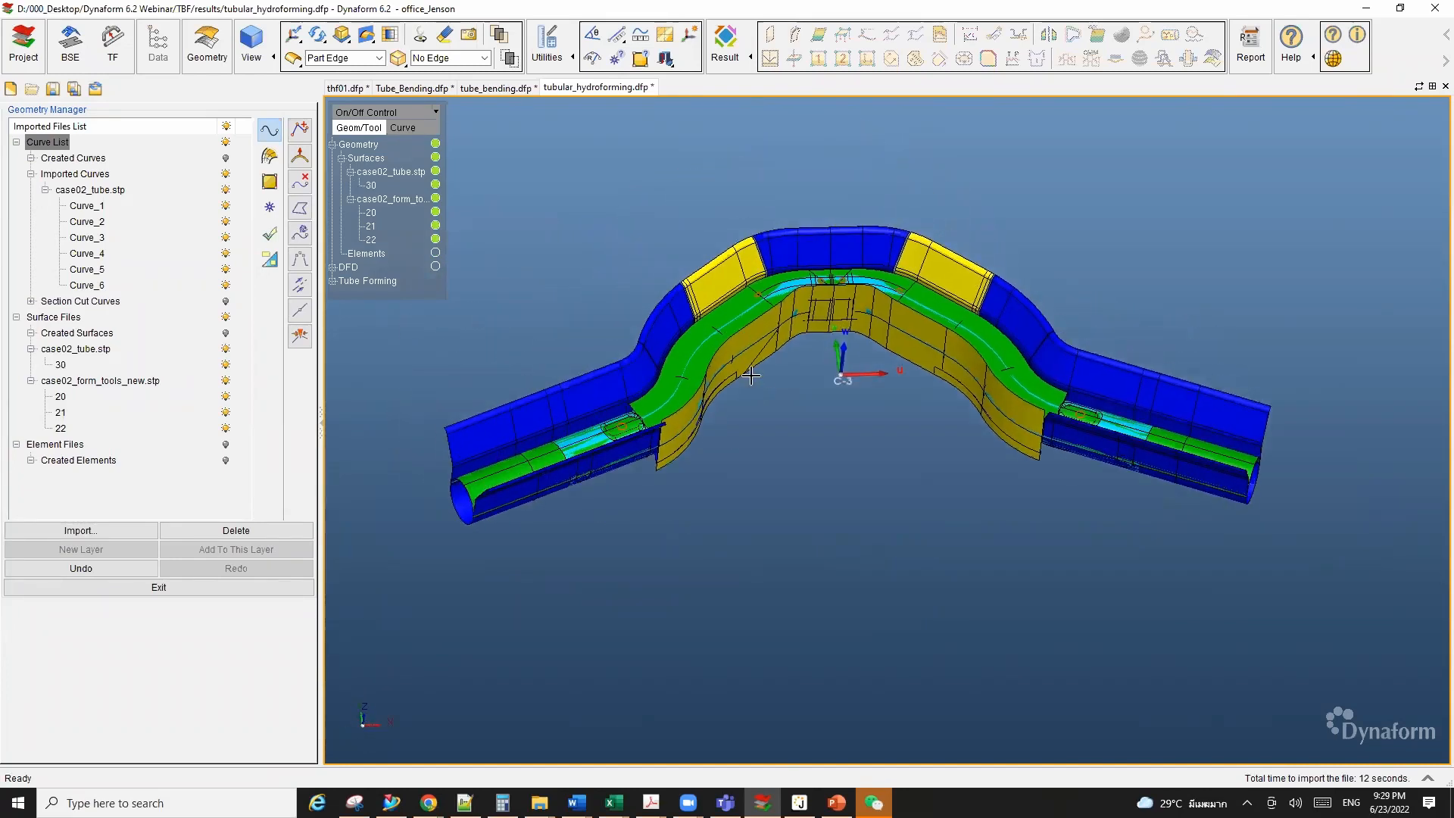
pyautogui.click(134, 587)
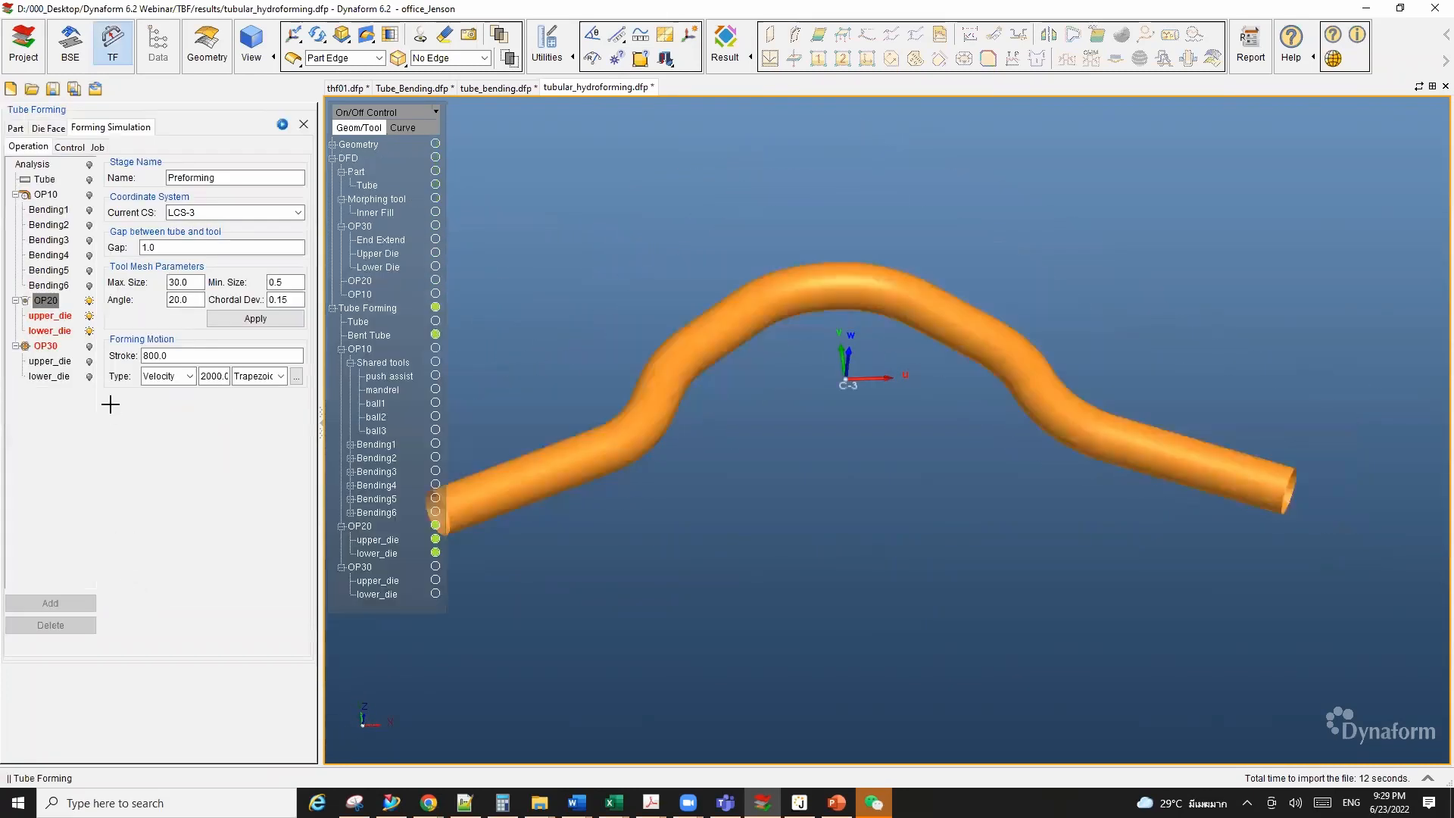
# Step: Define the OP20 upper die geometry from the upper die's layer in the imported form tools
pyautogui.click(53, 316)
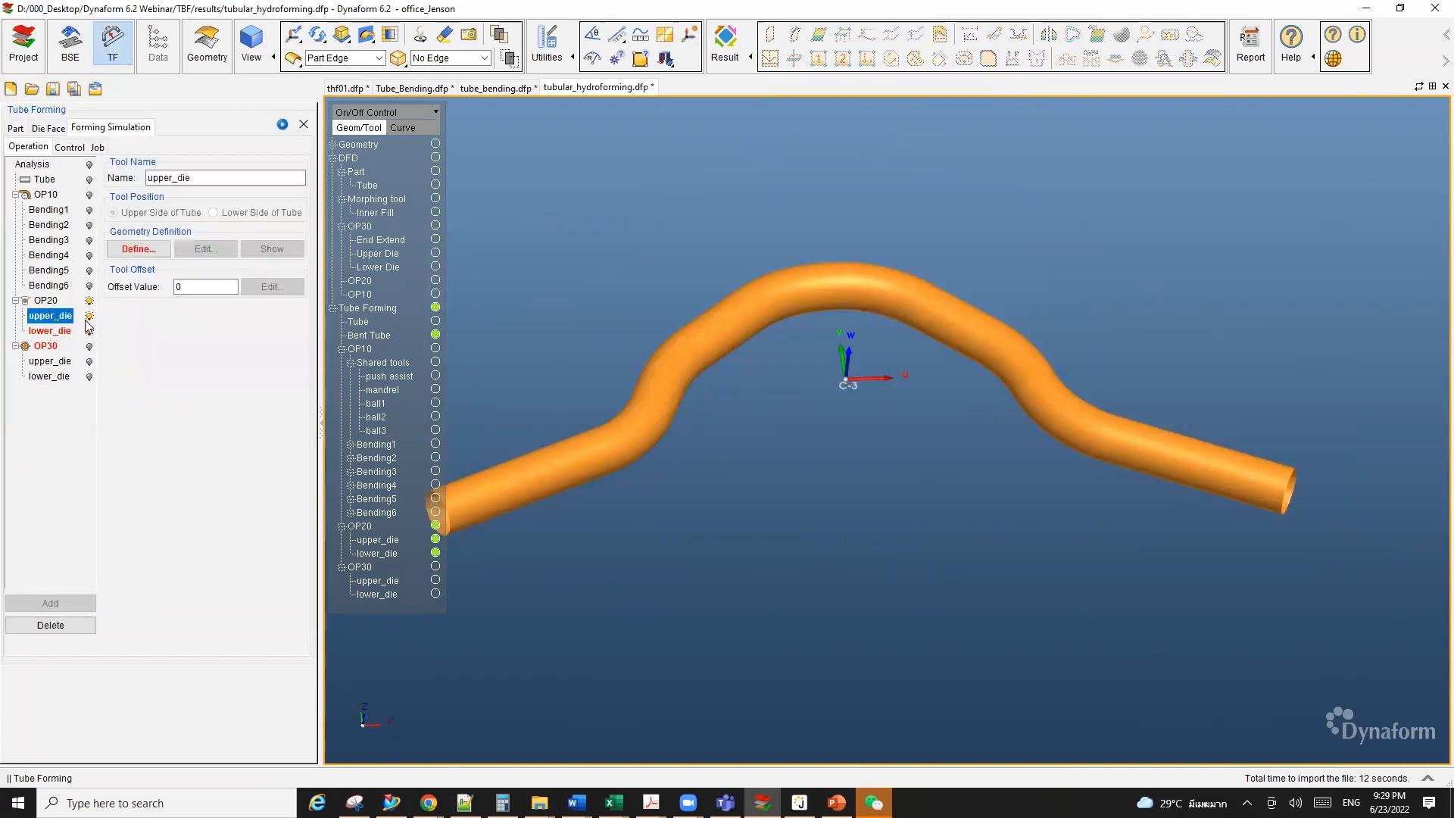
pyautogui.click(128, 250)
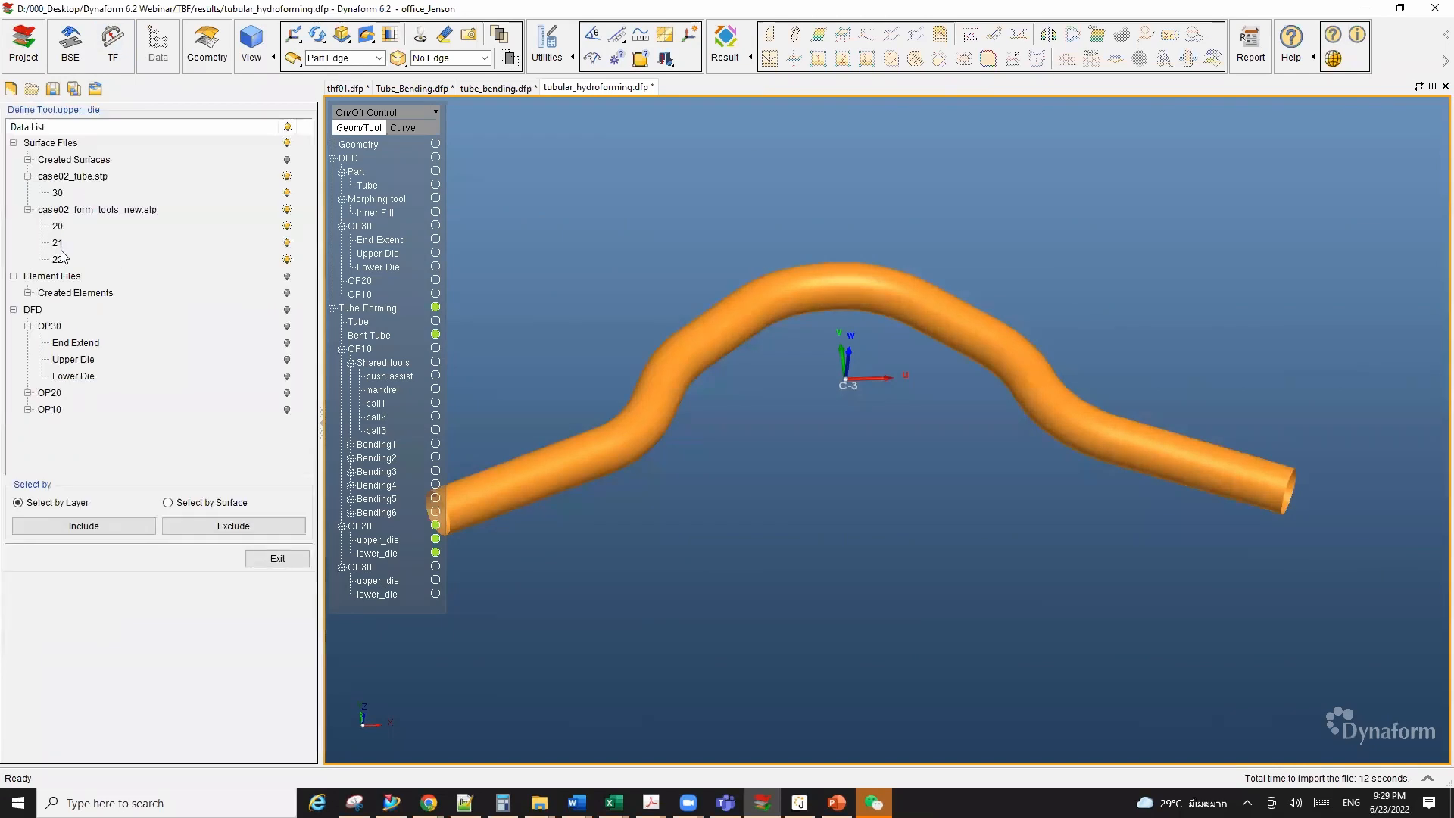
pyautogui.click(117, 528)
pyautogui.click(278, 560)
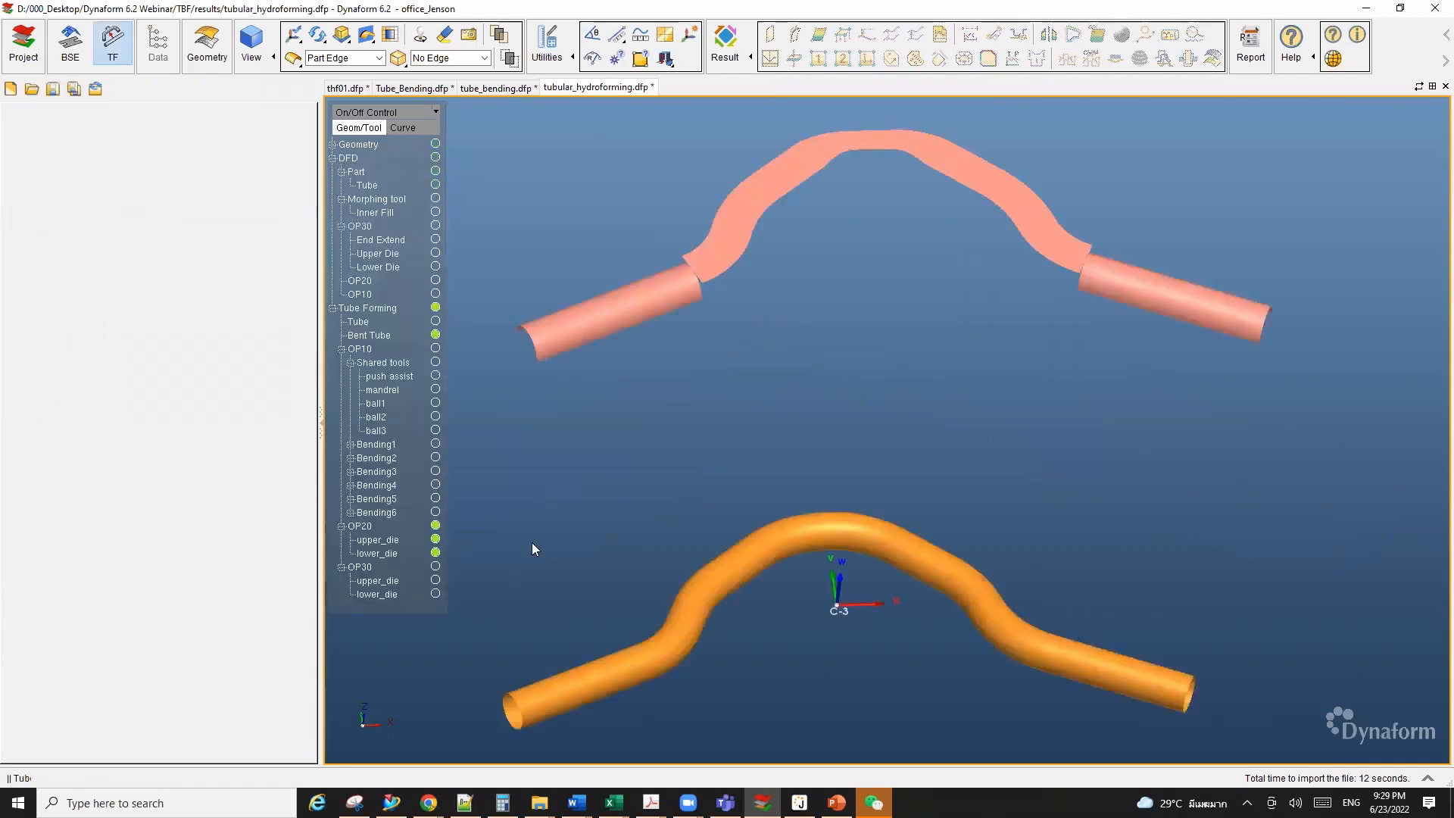
pyautogui.keyDown('ctrl'); pyautogui.moveTo(746, 450); pyautogui.dragTo(720, 423); pyautogui.keyUp('ctrl')
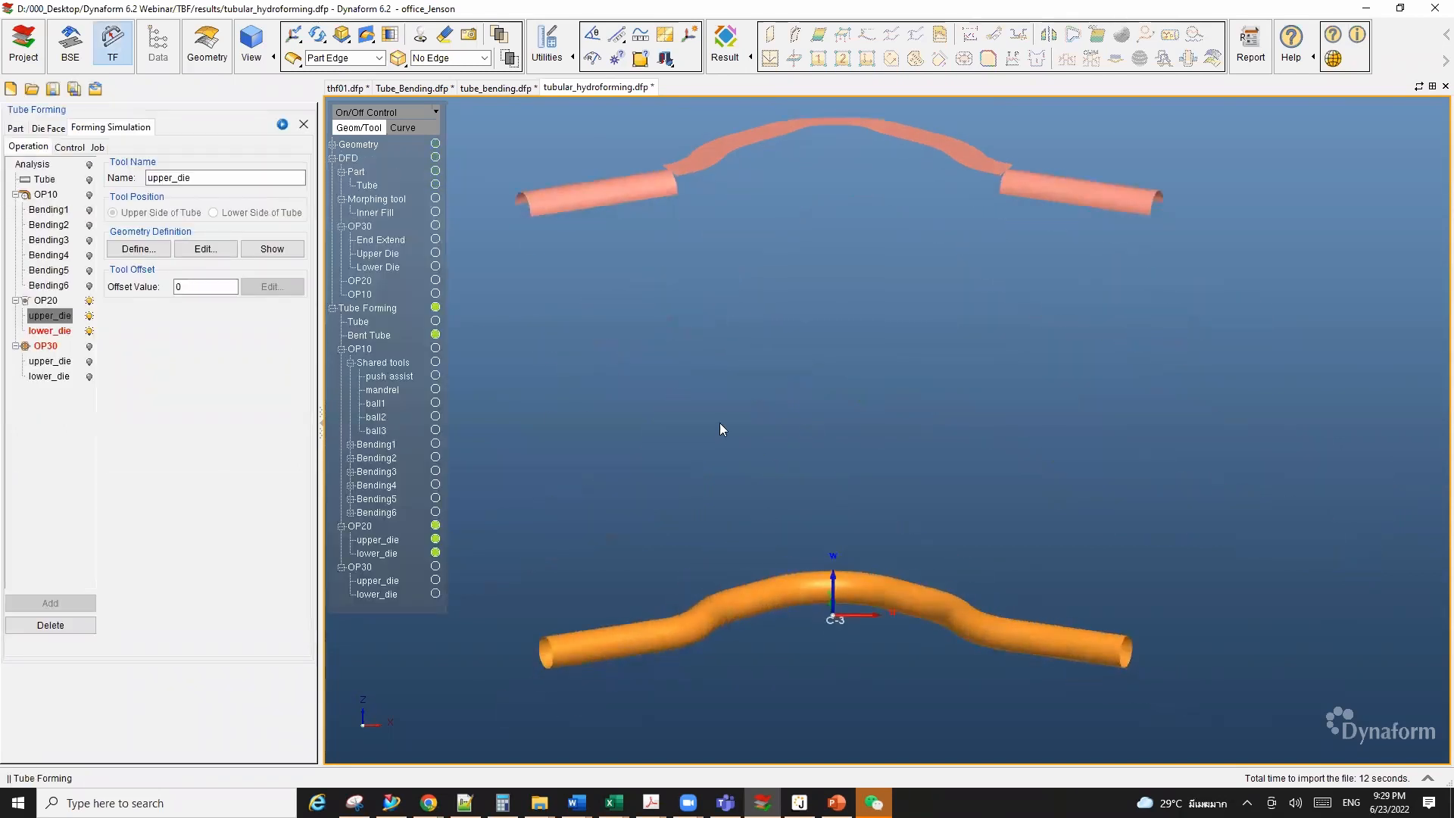
# Step: Define the OP20 lower die geometry from layer 21 of case02_form_tools_new.stp
pyautogui.click(61, 332)
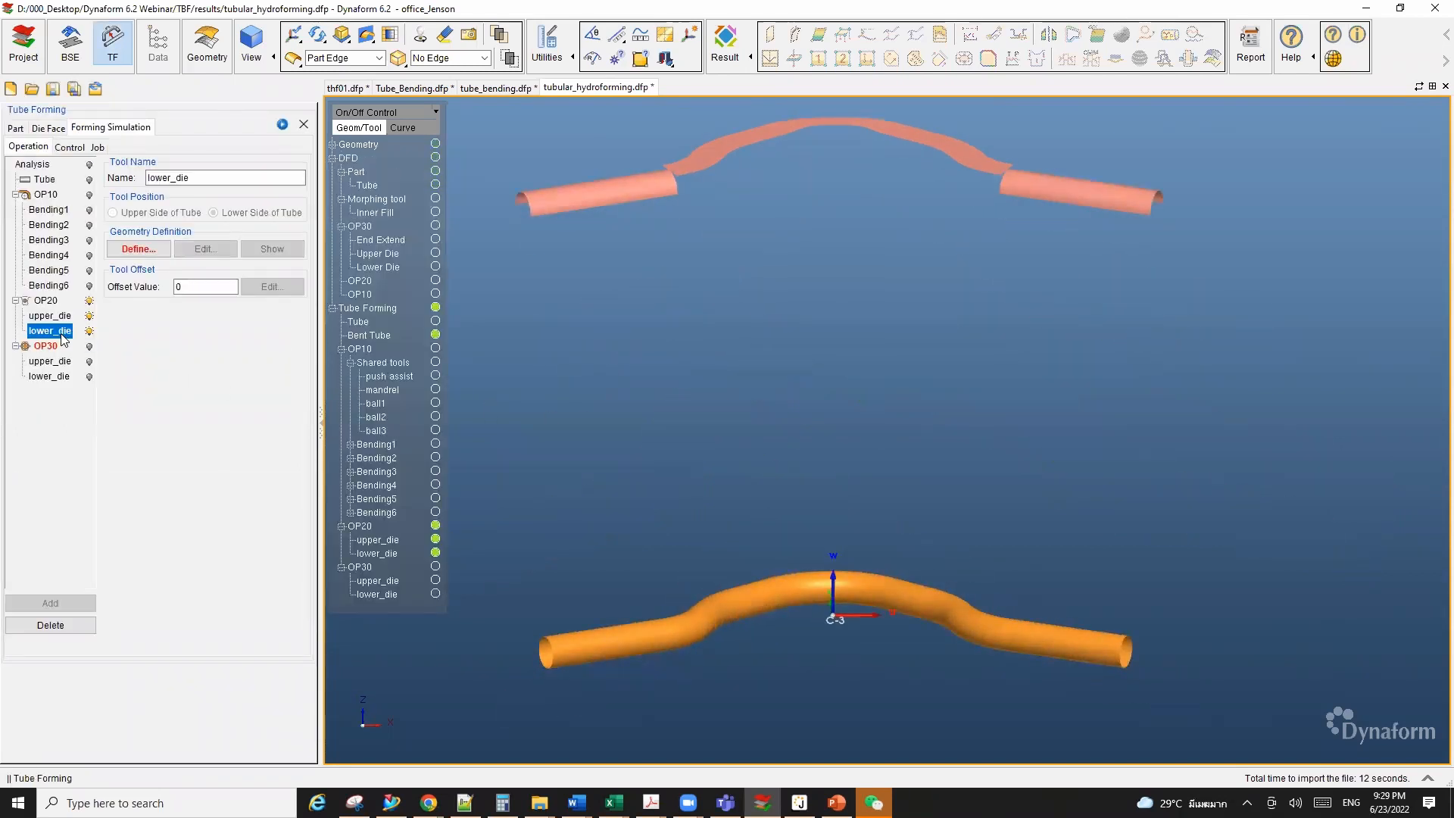
pyautogui.click(127, 248)
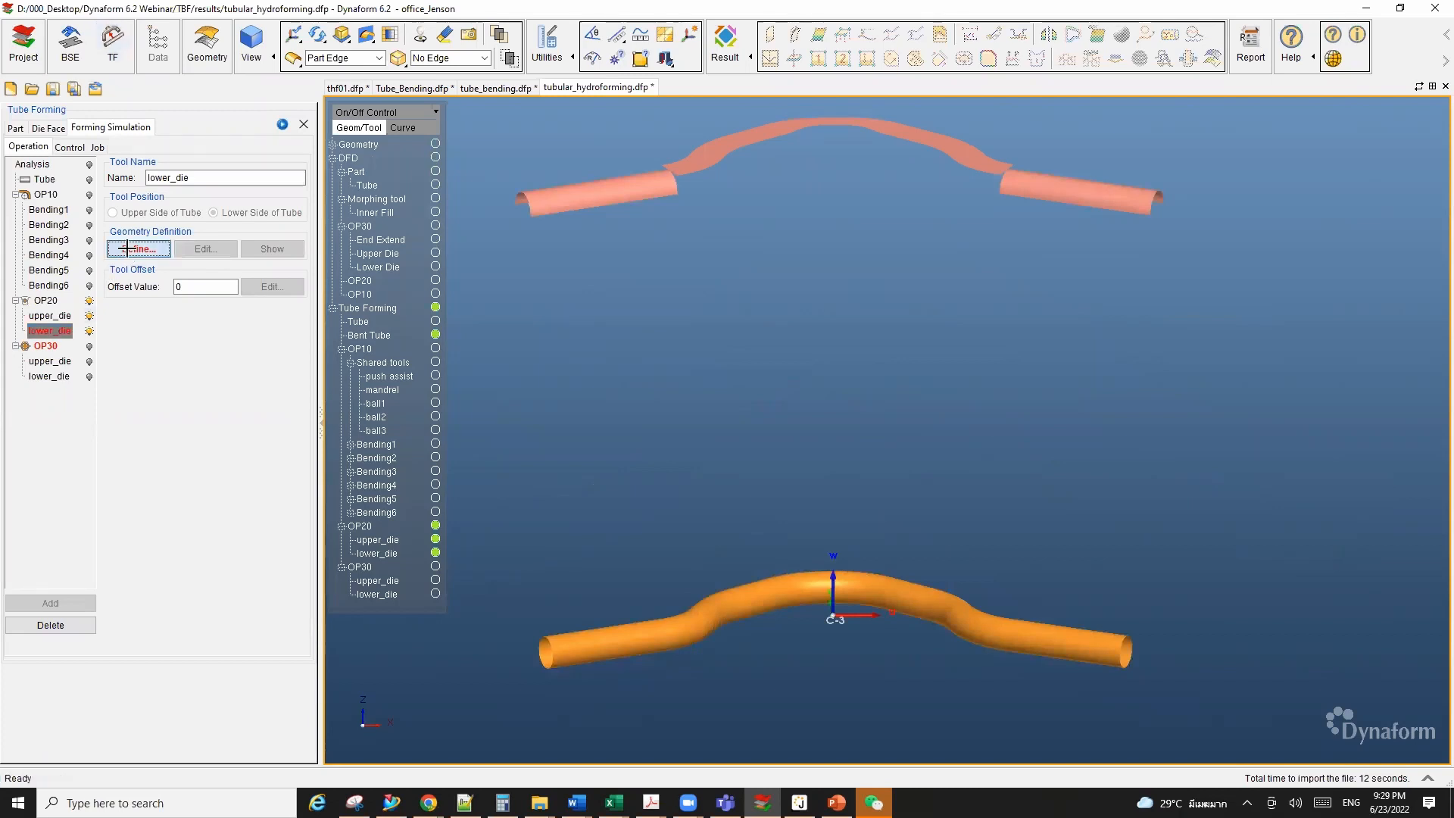
pyautogui.click(57, 242)
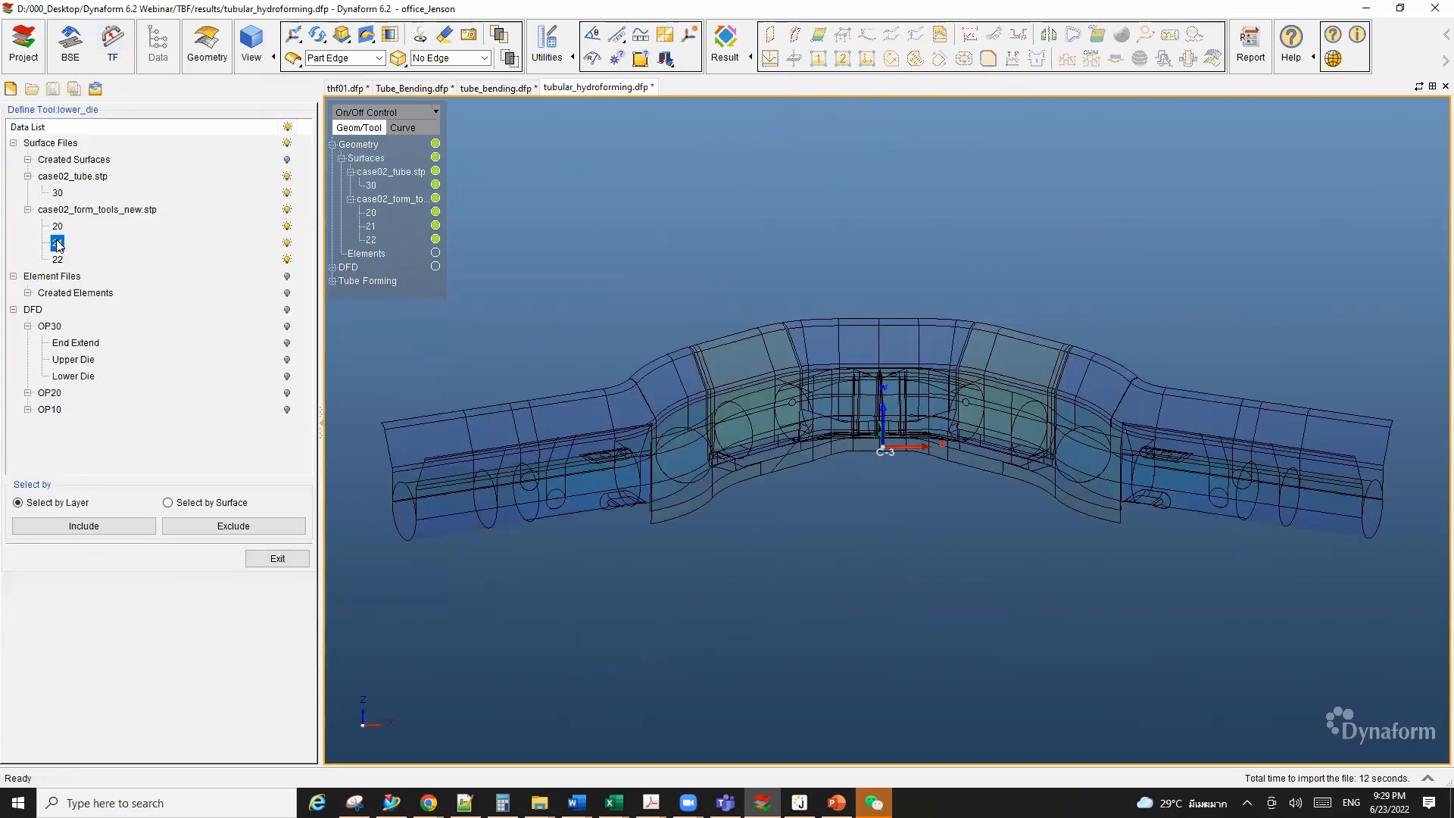
pyautogui.click(106, 525)
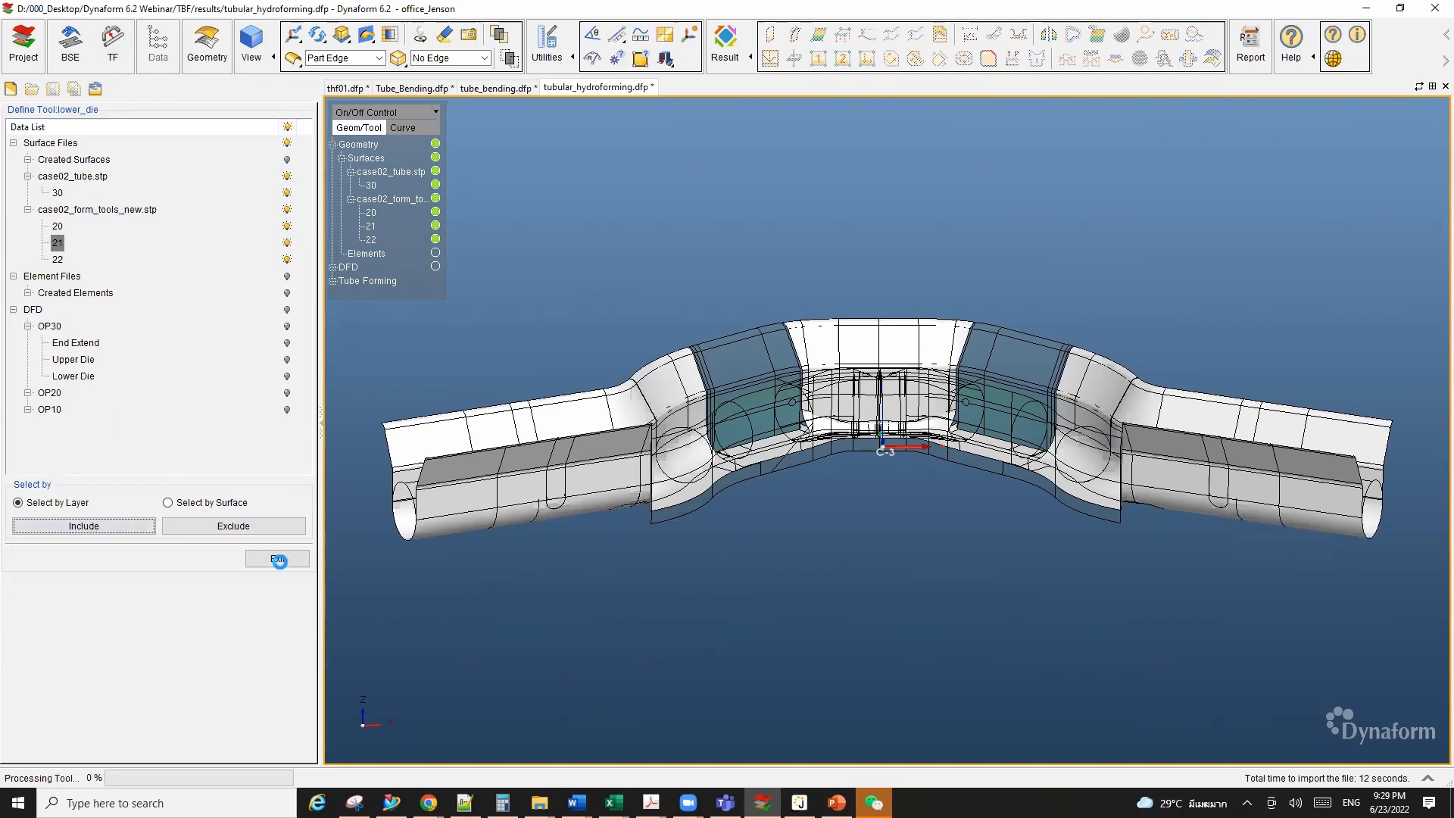
pyautogui.click(286, 560)
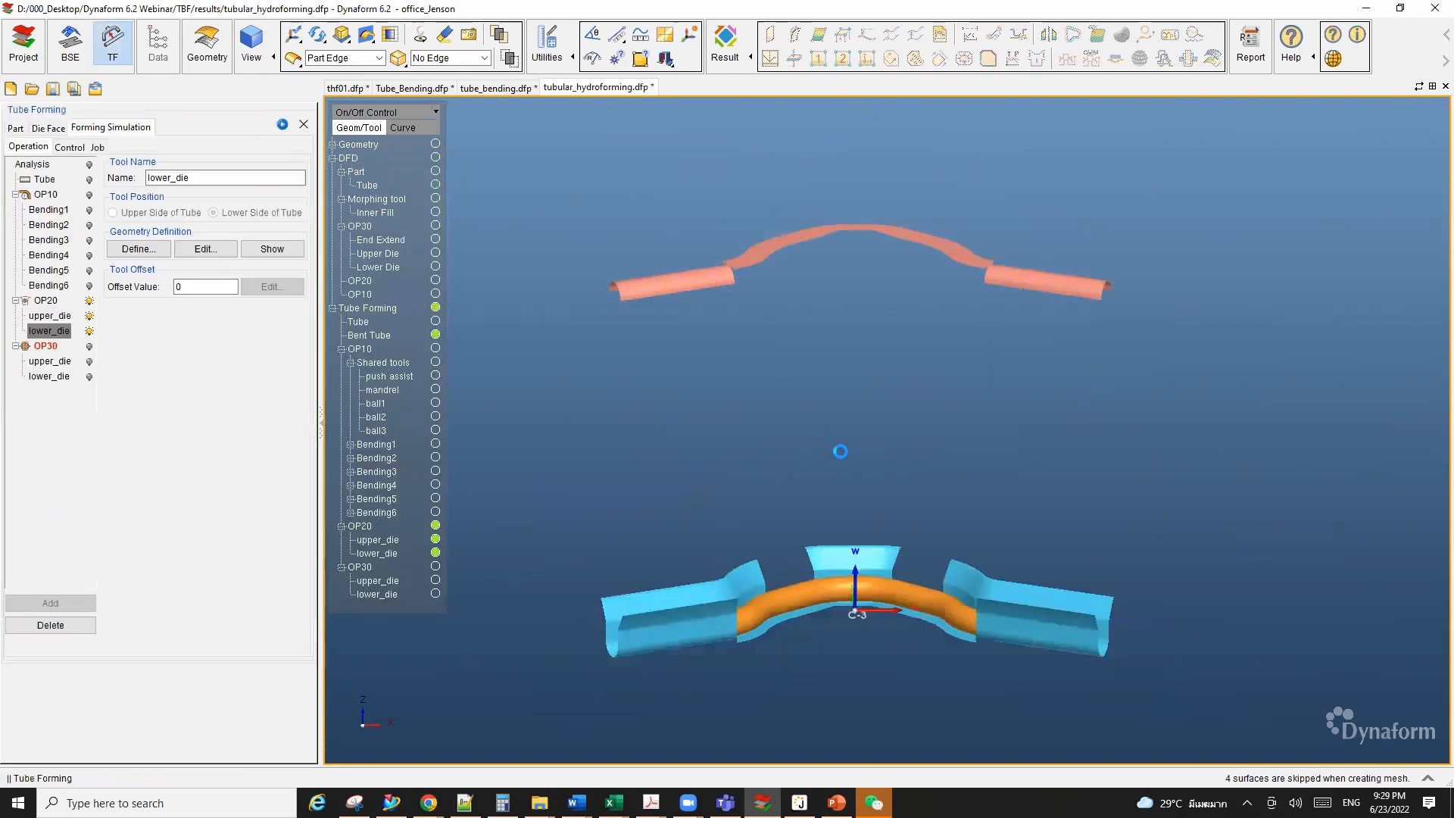
pyautogui.scroll(-5, 881, 450)
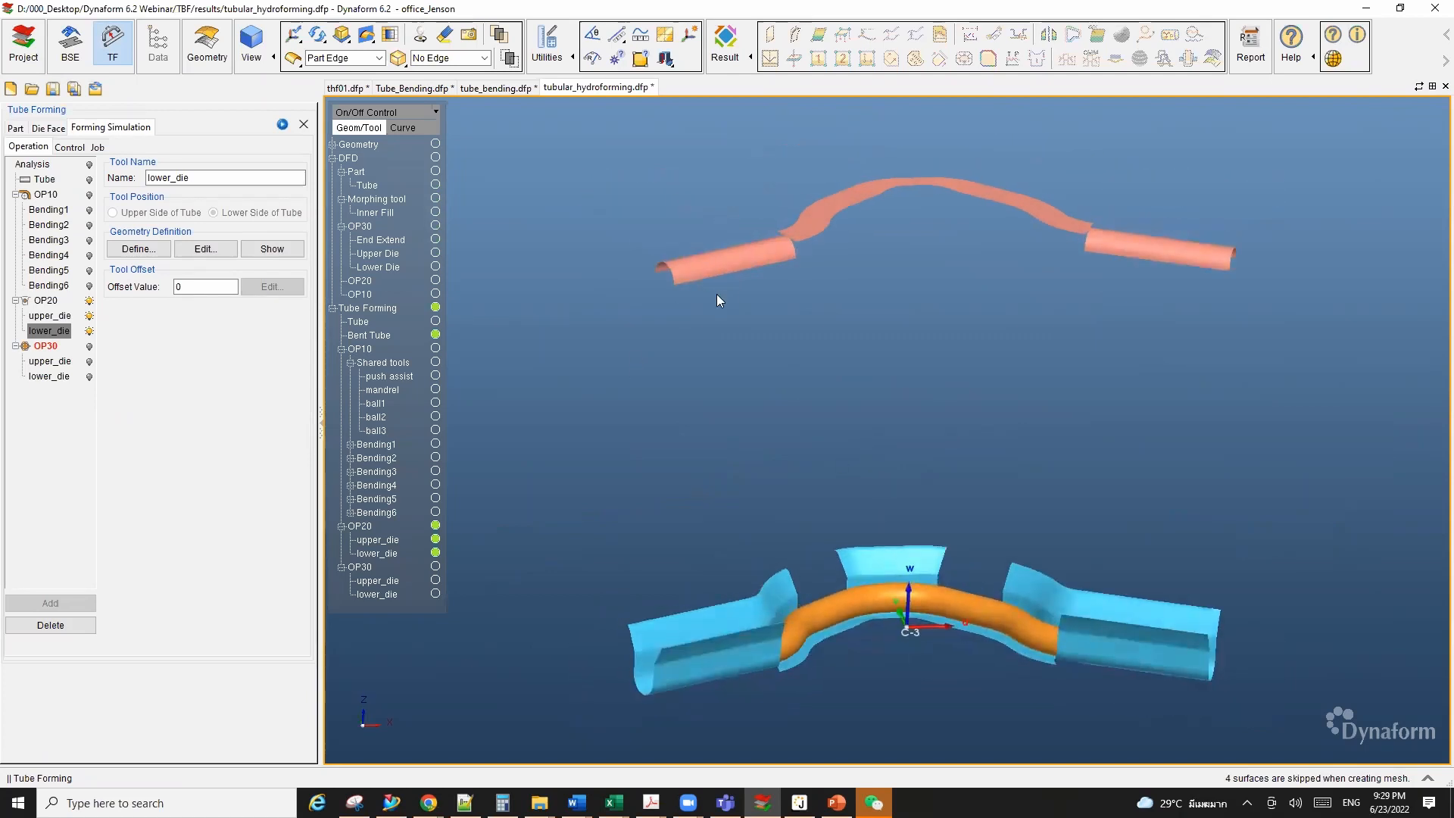
# Step: Set the OP20 preforming motion stroke to 20
pyautogui.click(46, 301)
pyautogui.click(183, 355)
pyautogui.doubleClick(184, 354)
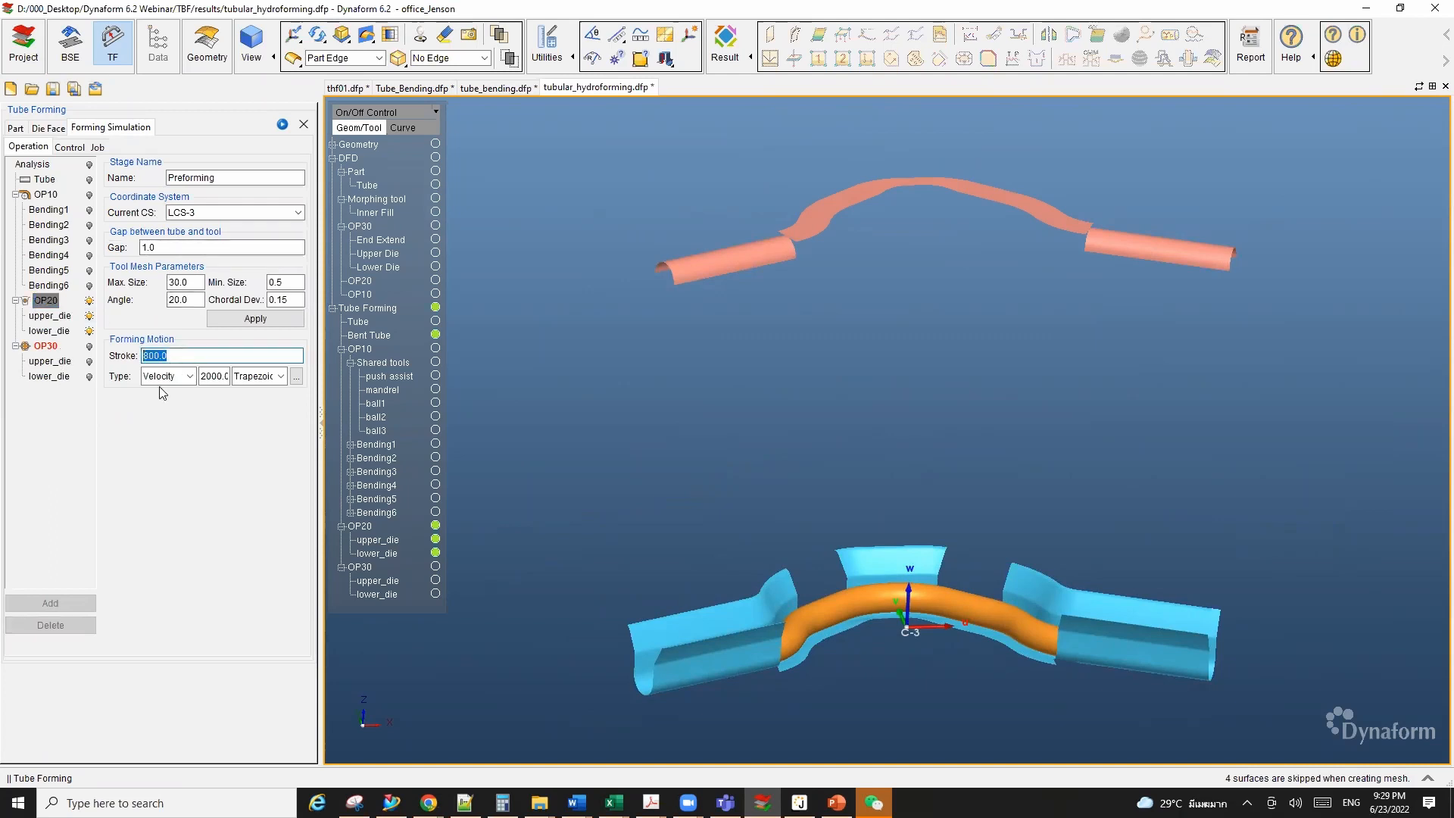
pyautogui.write('20')
pyautogui.press('Return')
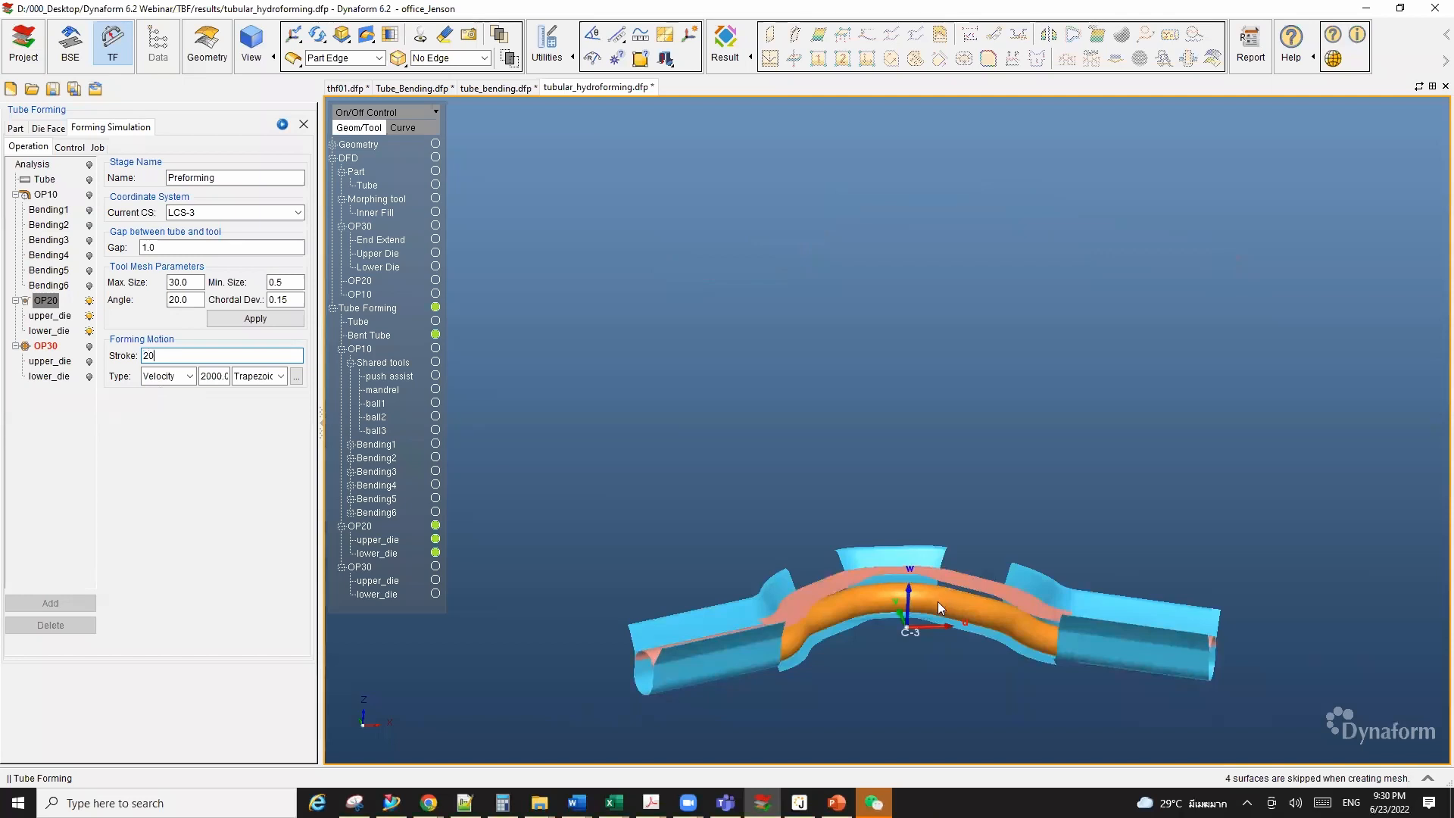
pyautogui.keyDown('ctrl'); pyautogui.moveTo(961, 648); pyautogui.dragTo(962, 581, button='middle'); pyautogui.keyUp('ctrl')
pyautogui.scroll(3, 962, 571)
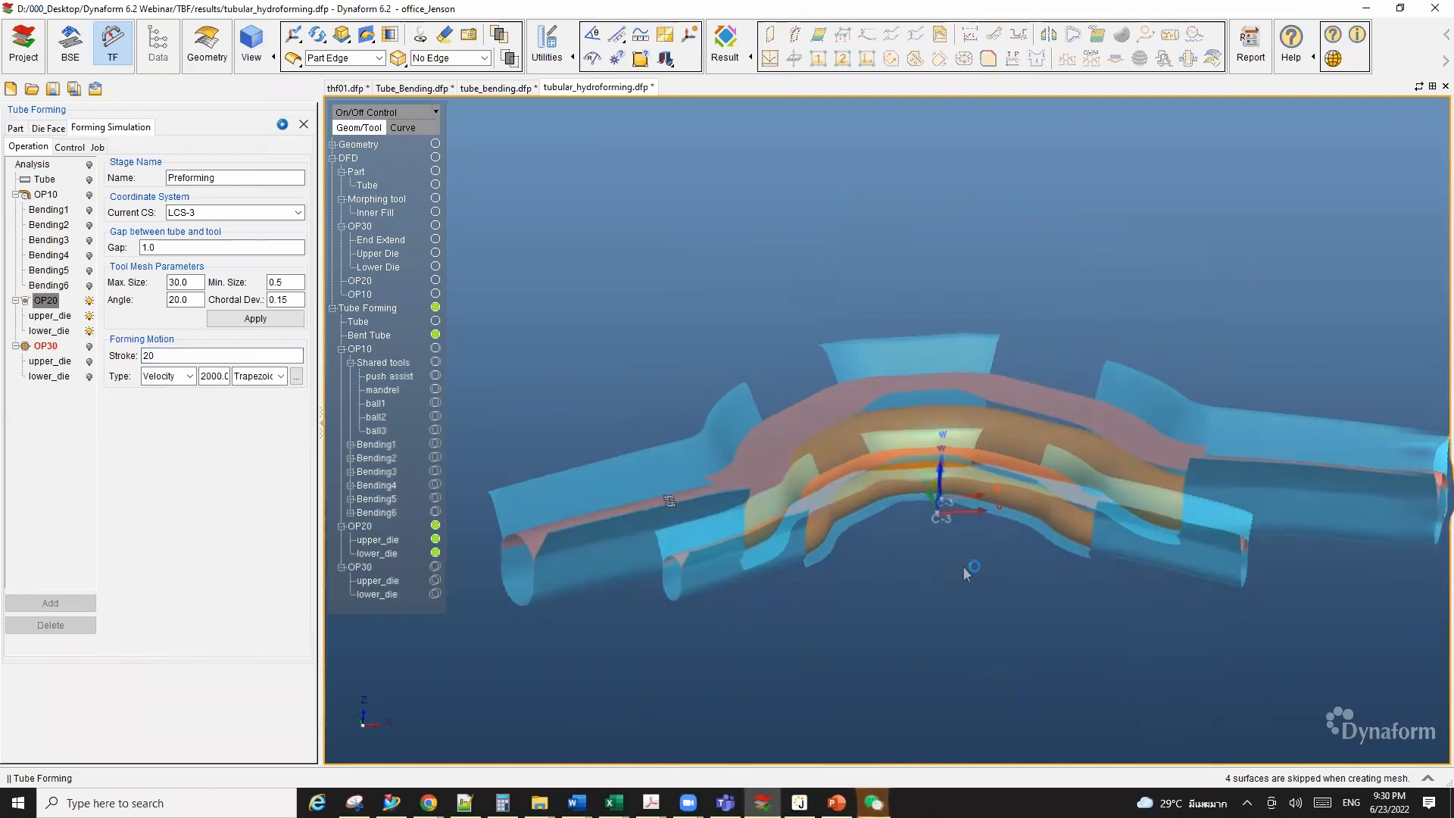
pyautogui.keyDown('ctrl'); pyautogui.moveTo(681, 515); pyautogui.dragTo(837, 406); pyautogui.keyUp('ctrl')
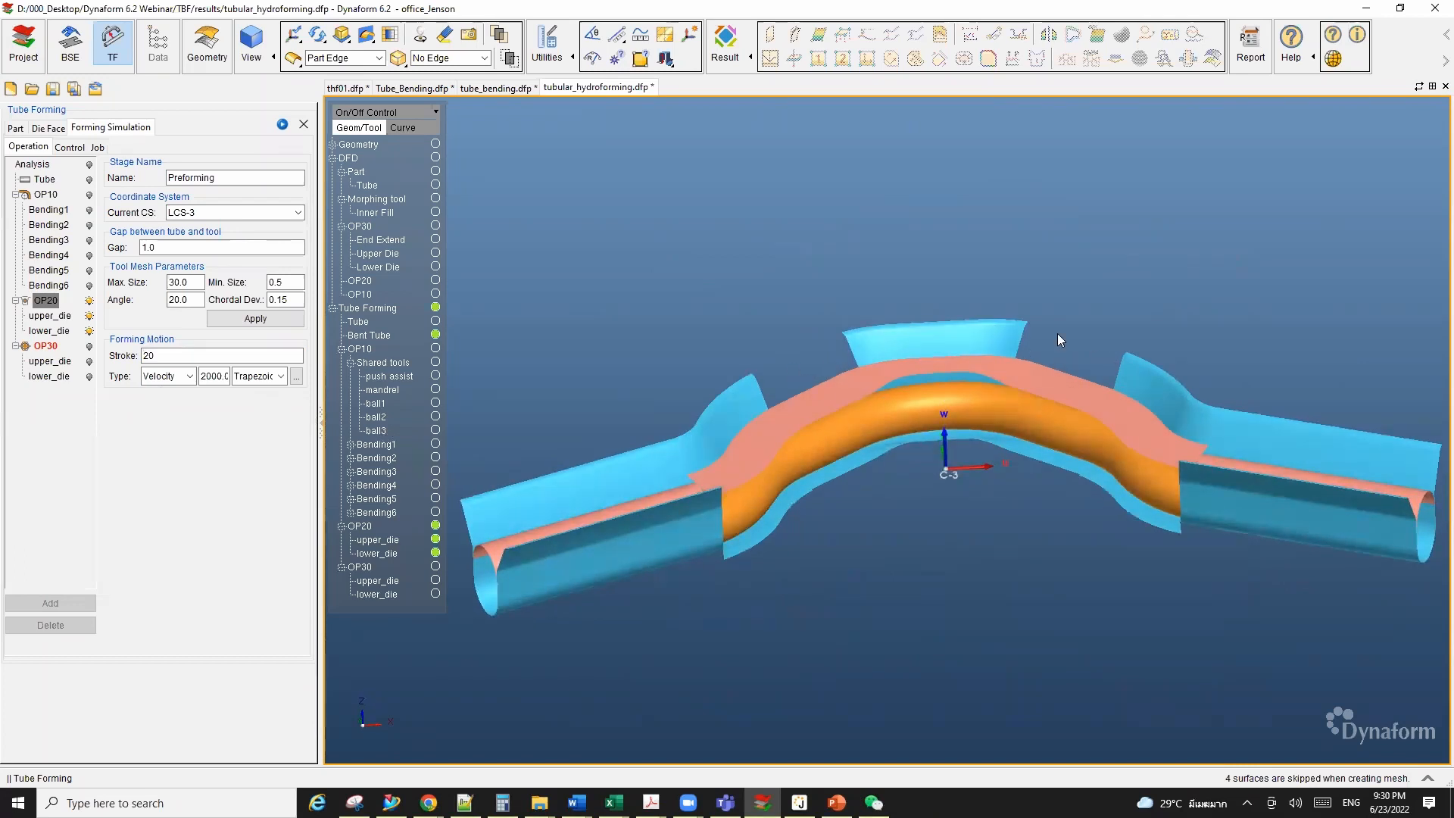
# Step: Add a CAM tool to OP20 and define its geometry by surface, including the curved inner side wall of the form tools
pyautogui.rightClick(52, 305)
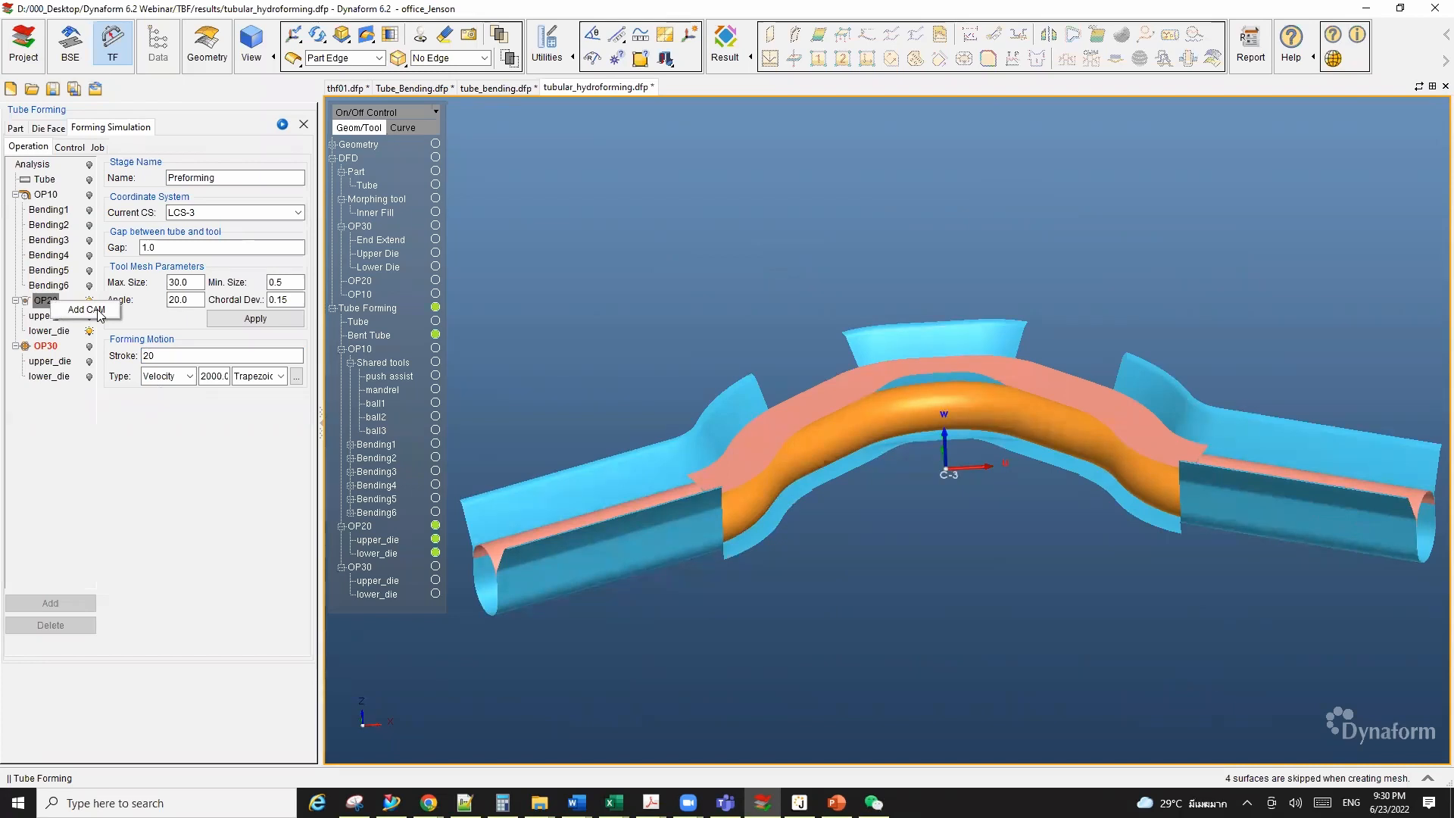
pyautogui.click(85, 309)
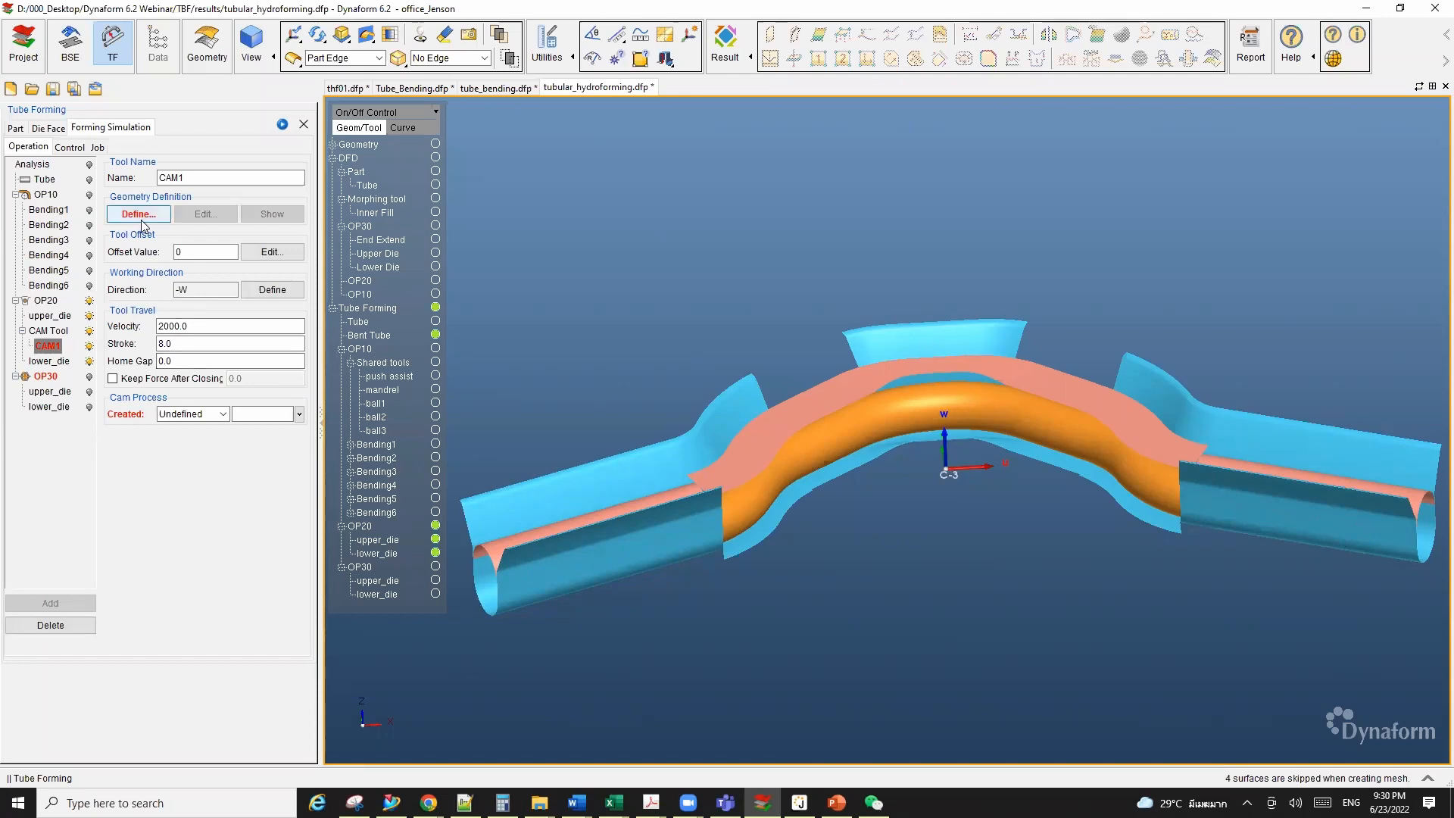
pyautogui.click(140, 218)
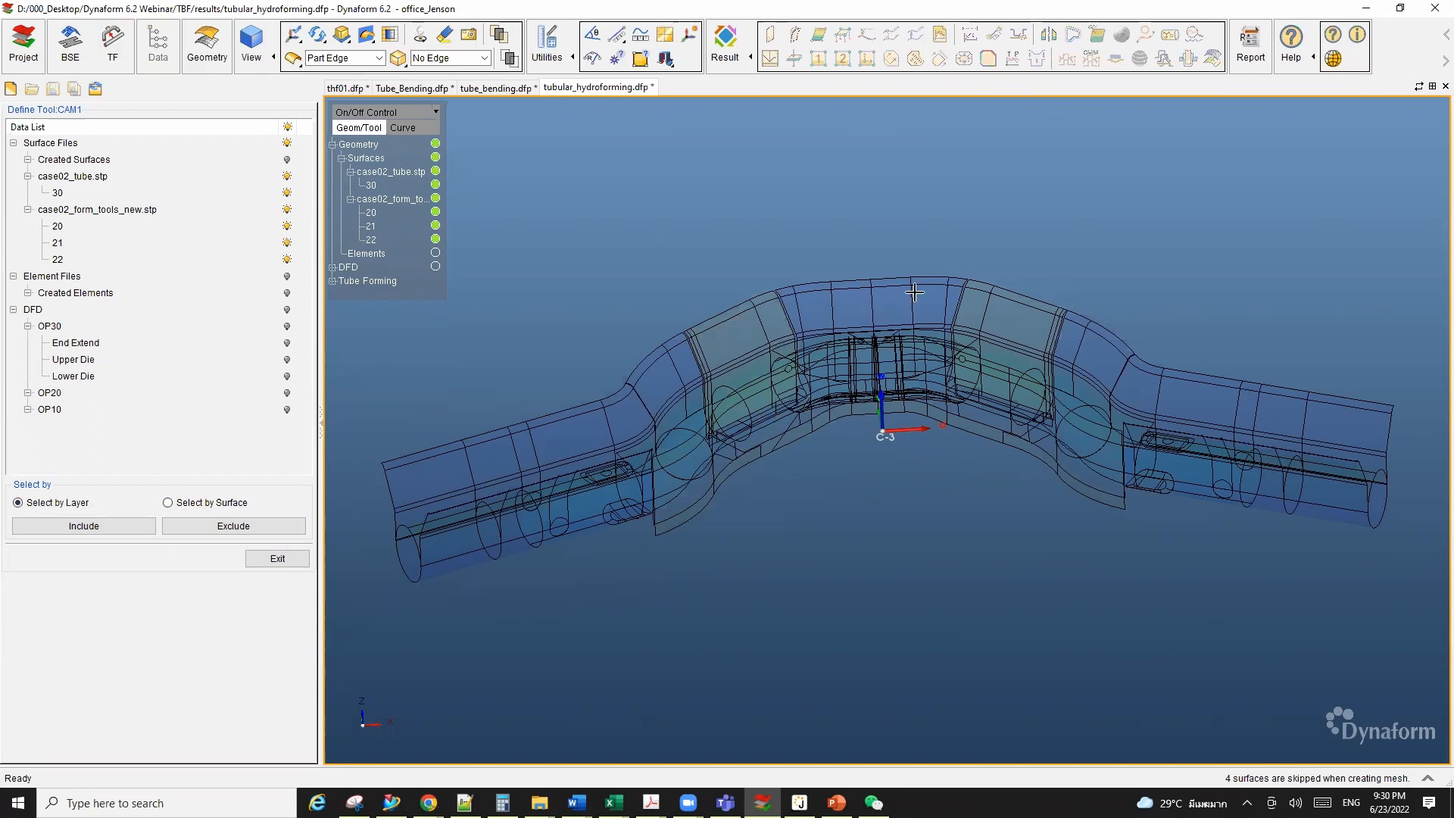
pyautogui.click(167, 502)
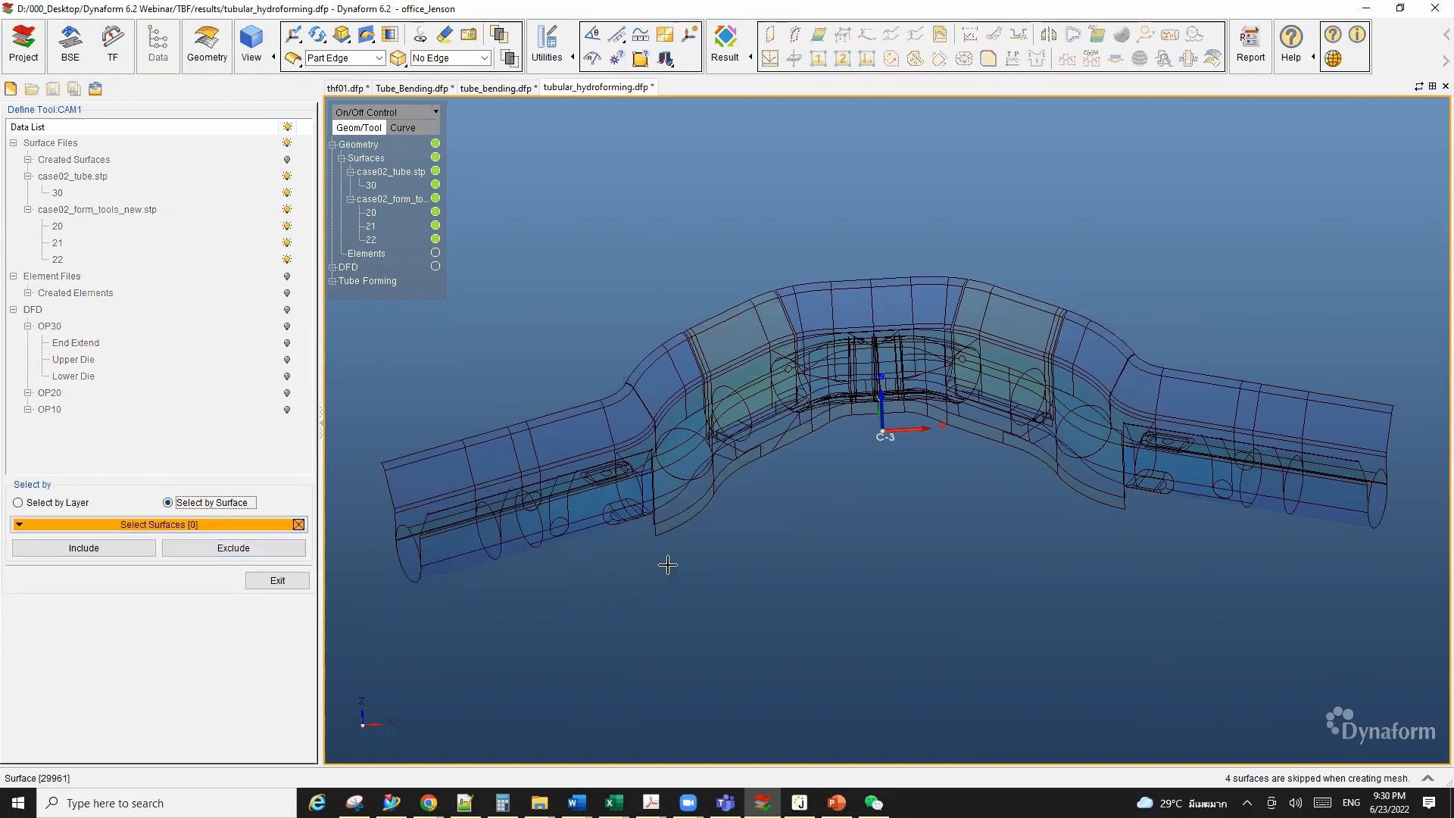
pyautogui.click(673, 521)
pyautogui.click(63, 557)
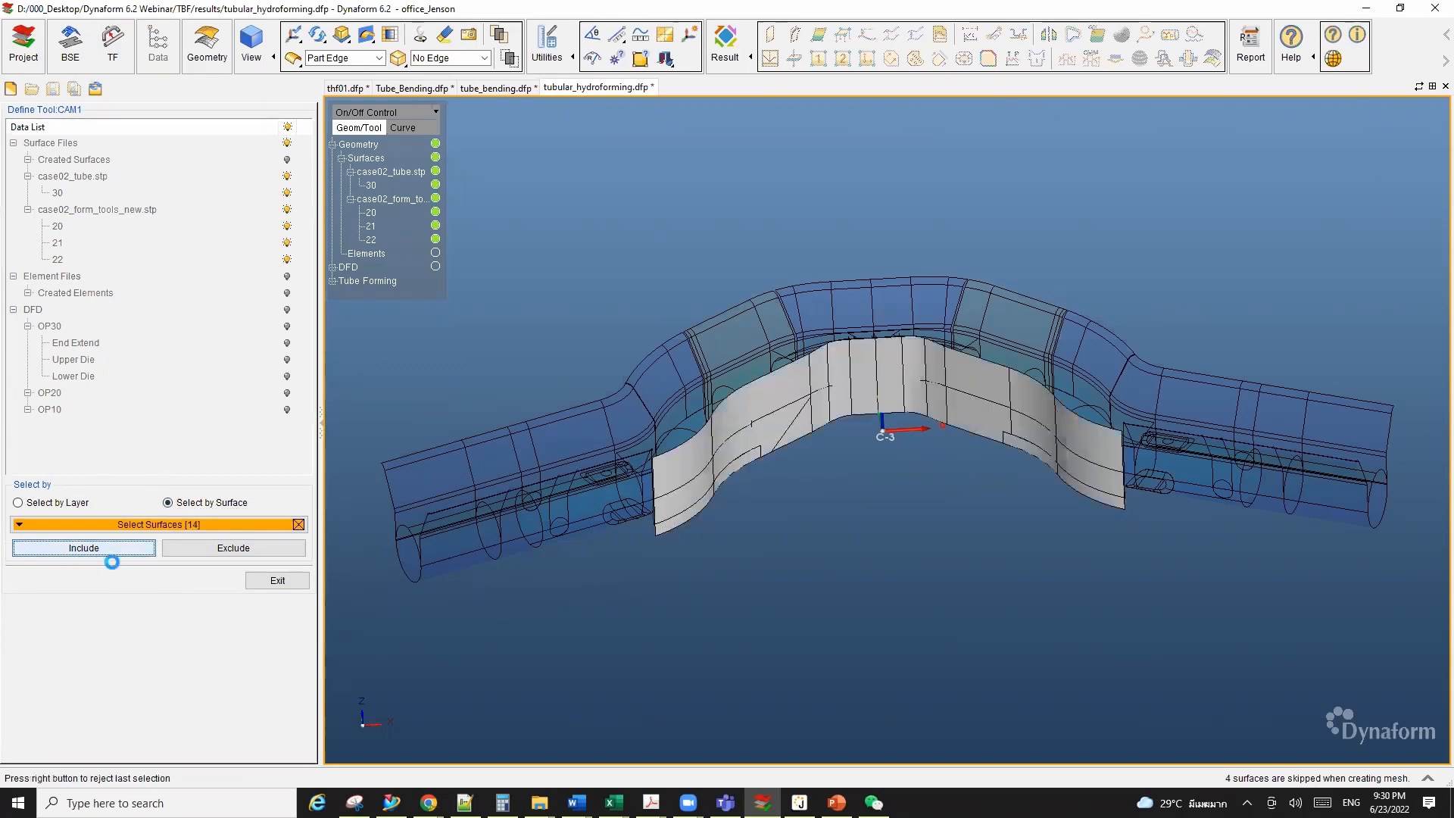
pyautogui.click(280, 581)
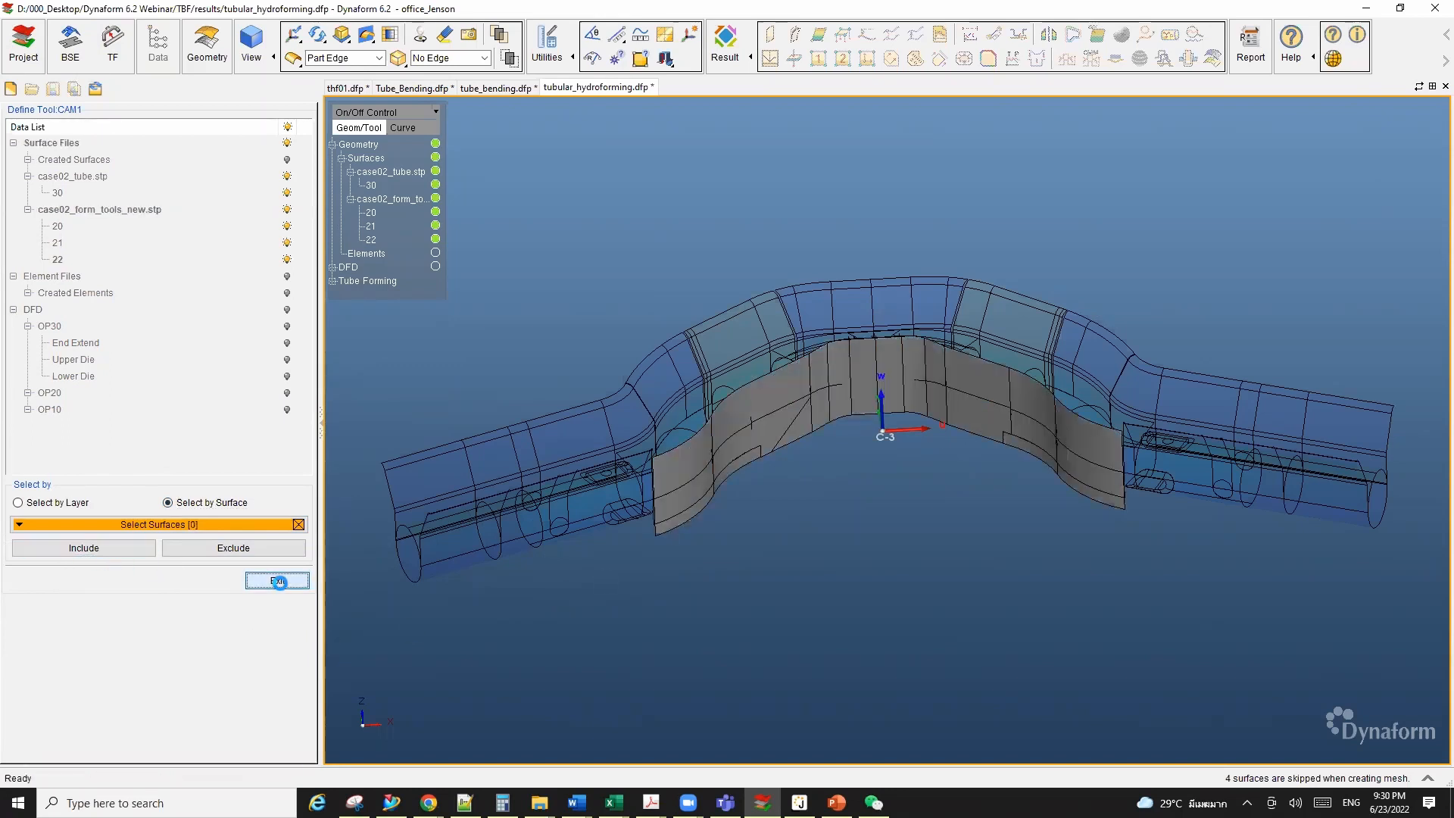
pyautogui.click(278, 581)
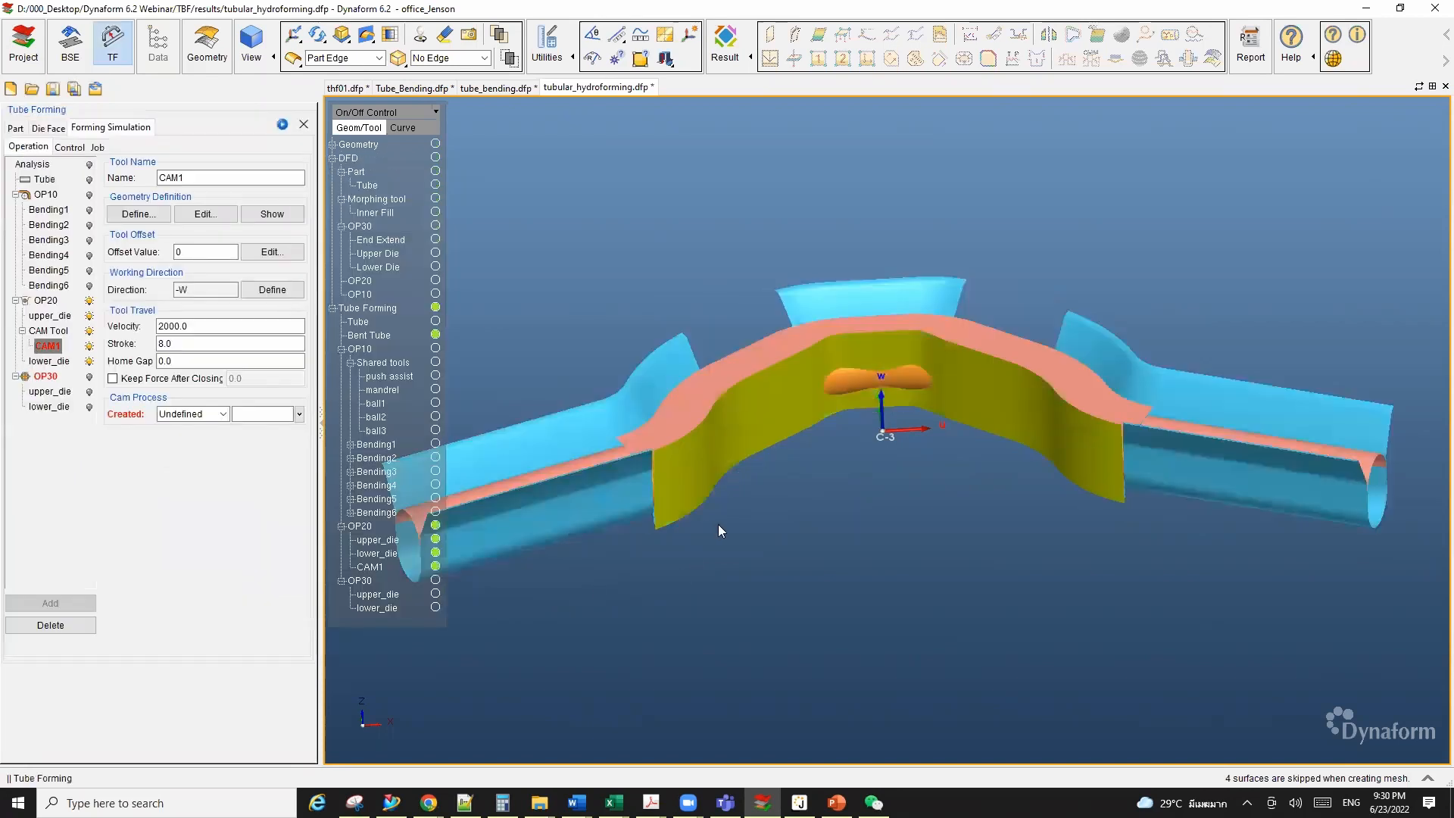
pyautogui.moveTo(719, 524); pyautogui.dragTo(809, 453, button='middle')
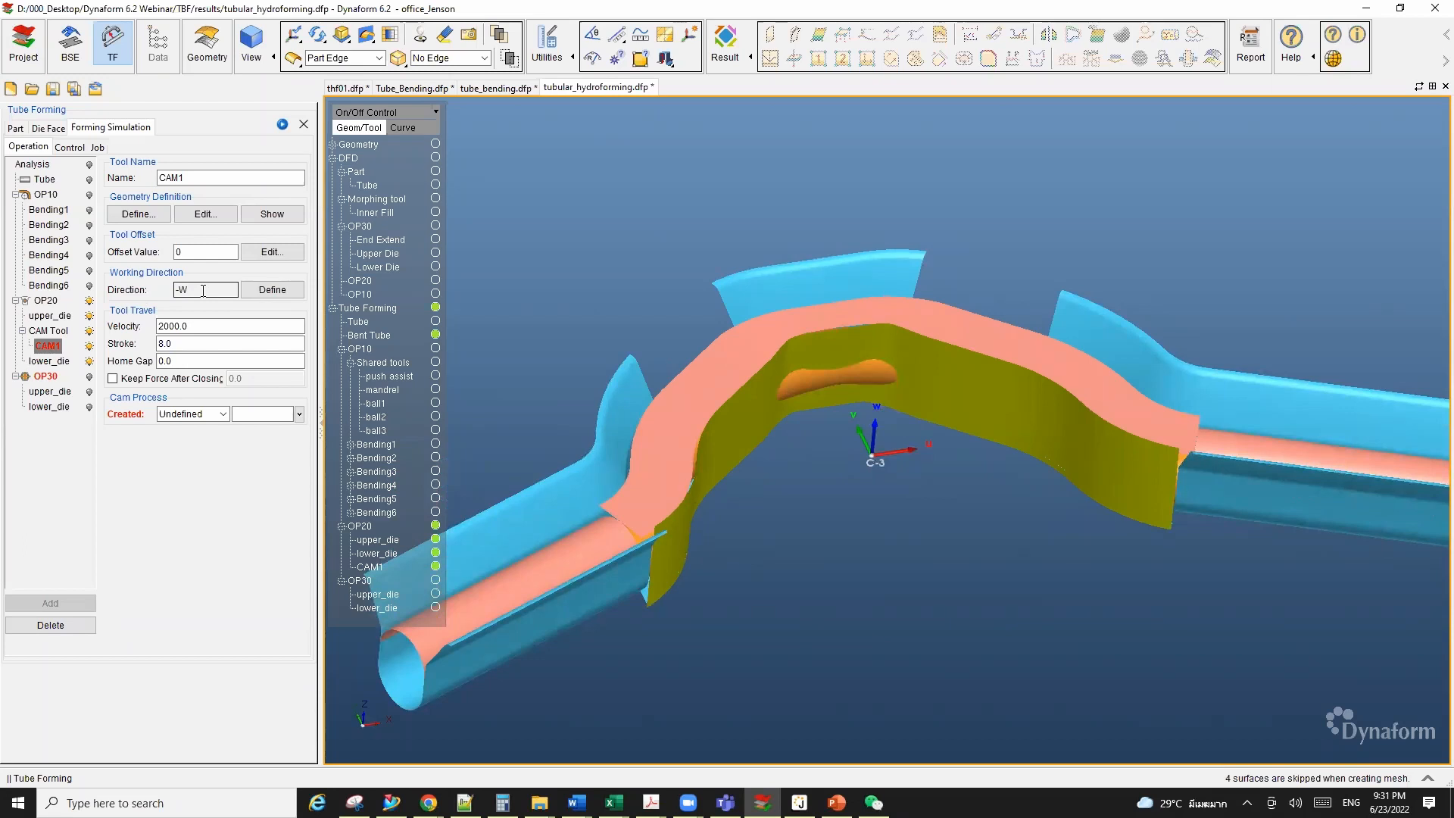
# Step: Define the CAM tool's working direction along the V axis, with vector components V 1 and W 0
pyautogui.click(273, 290)
pyautogui.doubleClick(183, 230)
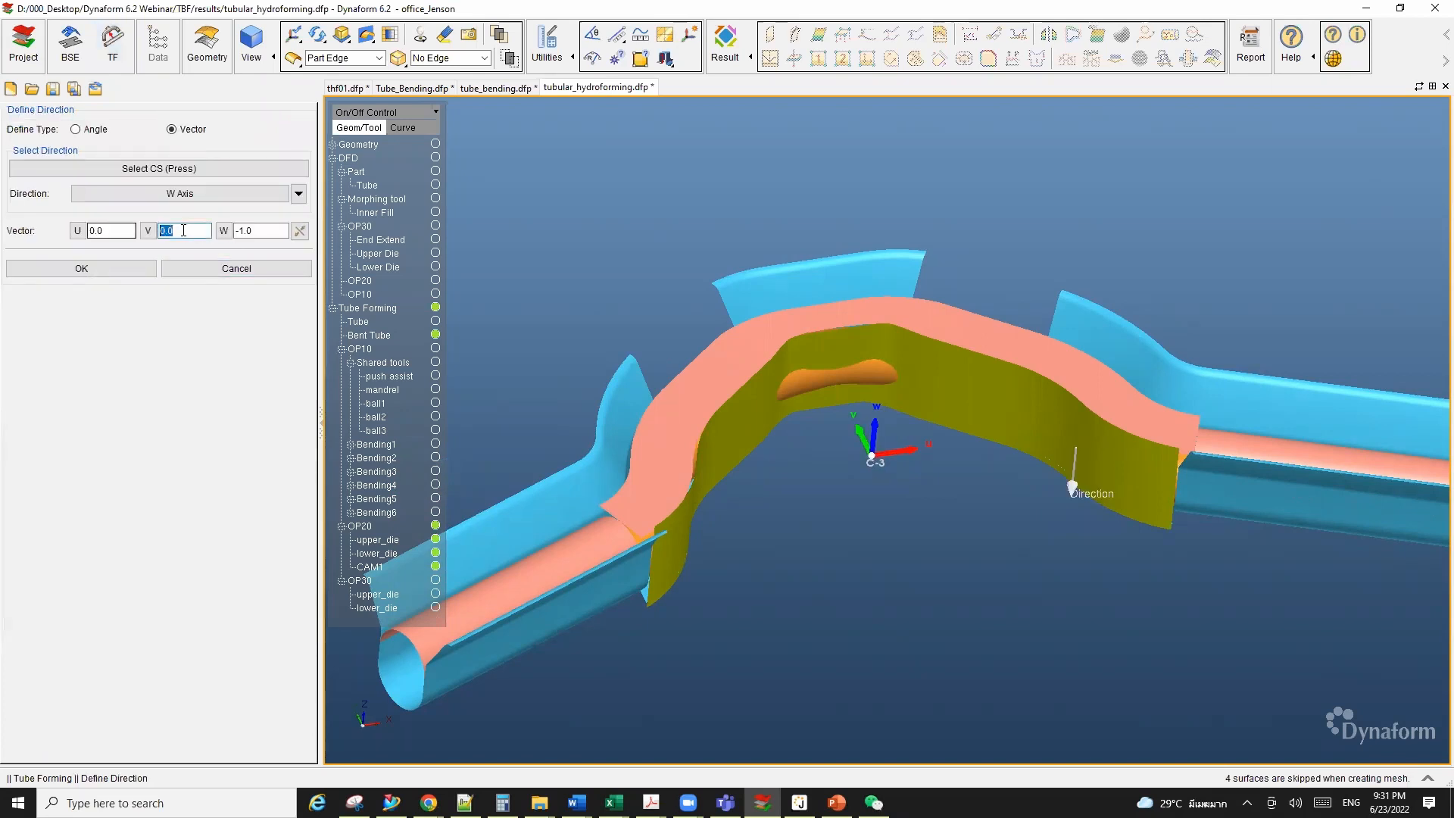
pyautogui.write('1')
pyautogui.doubleClick(257, 230)
pyautogui.write('0')
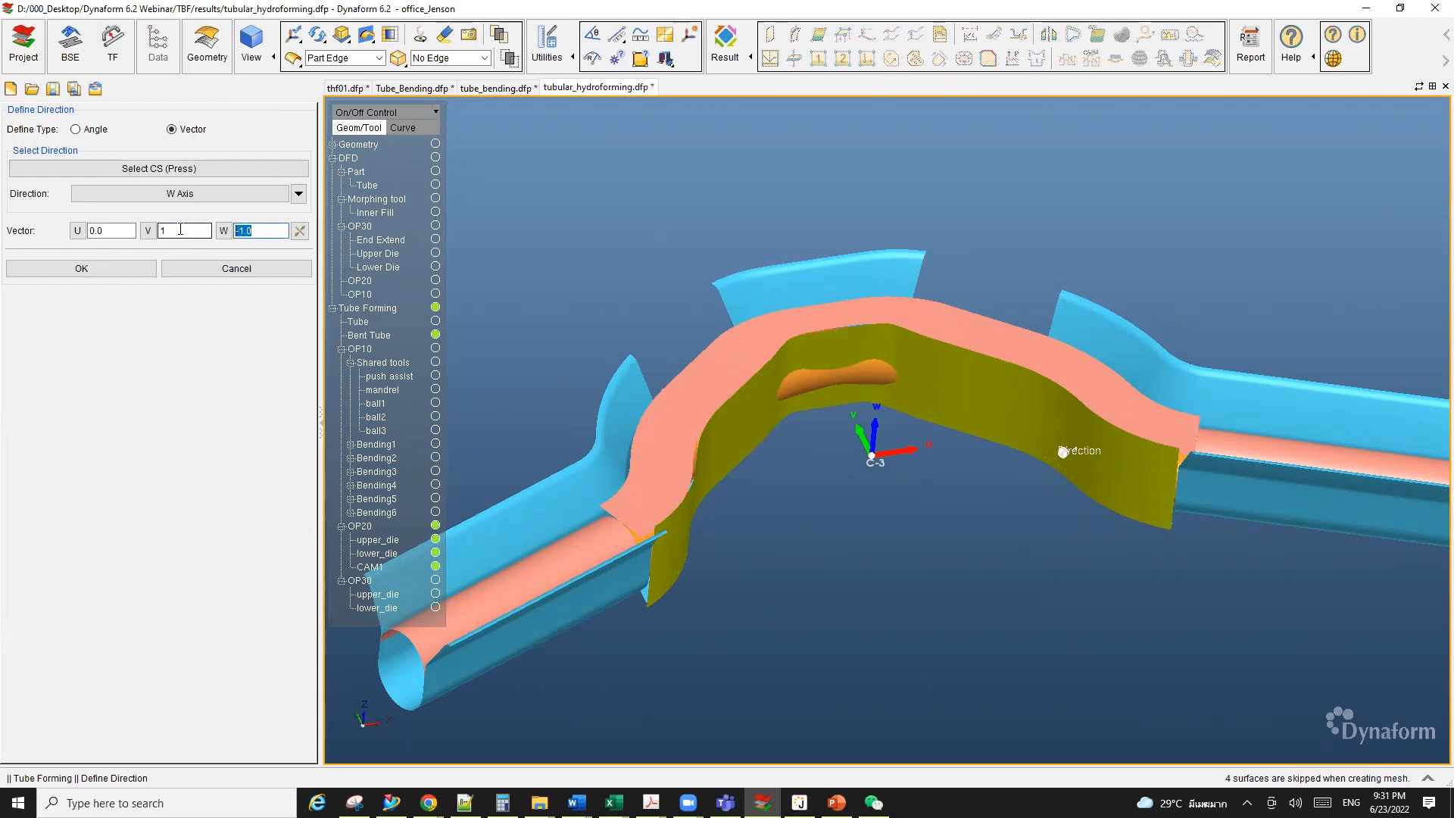
pyautogui.click(81, 268)
pyautogui.click(102, 272)
pyautogui.keyDown('ctrl'); pyautogui.moveTo(882, 506); pyautogui.dragTo(779, 352); pyautogui.keyUp('ctrl')
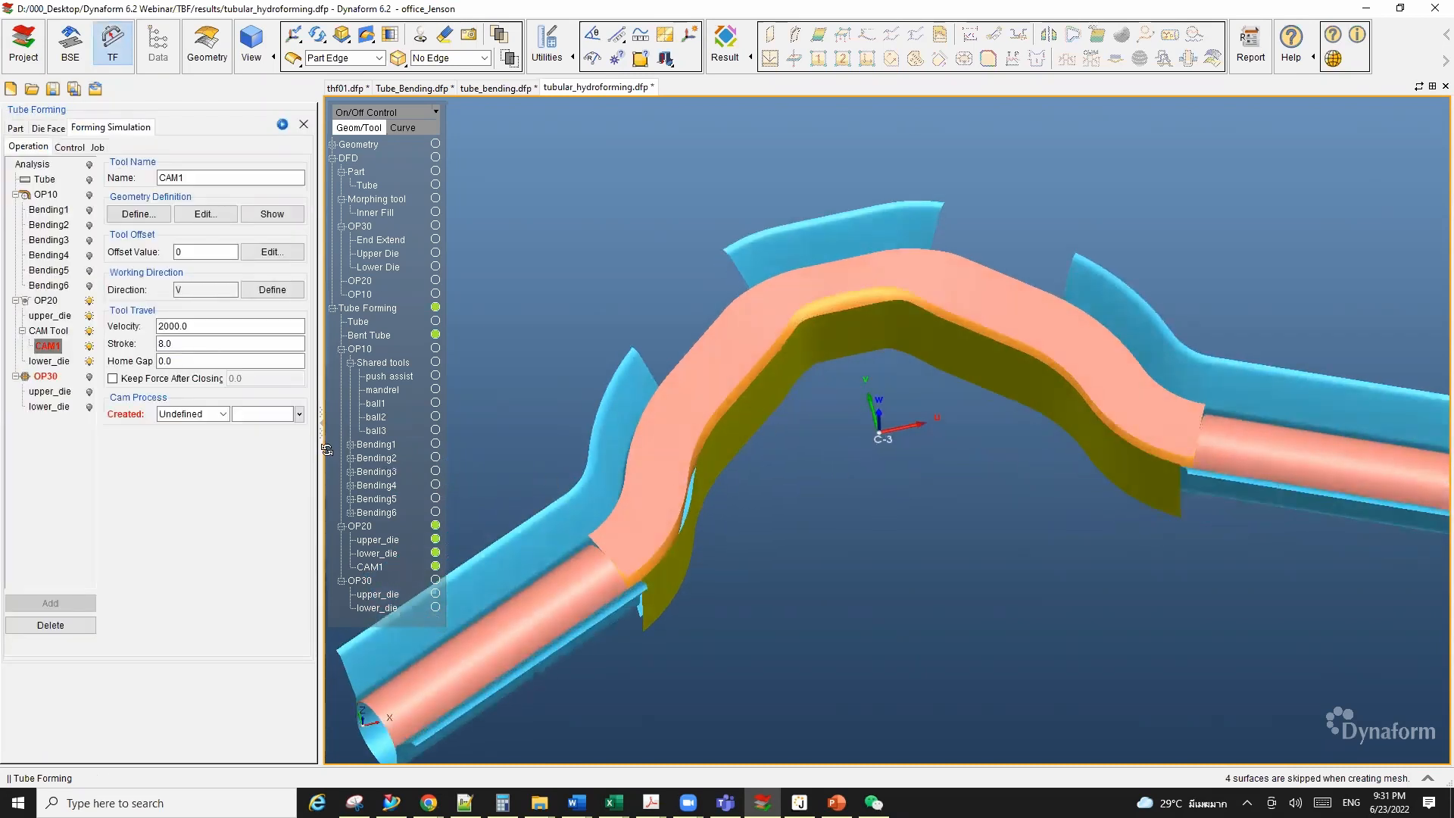
# Step: Set the CAM1 stroke to 20 and schedule its cam process After the Main Motion
pyautogui.moveTo(202, 344); pyautogui.dragTo(148, 344)
pyautogui.write('20')
pyautogui.click(206, 326)
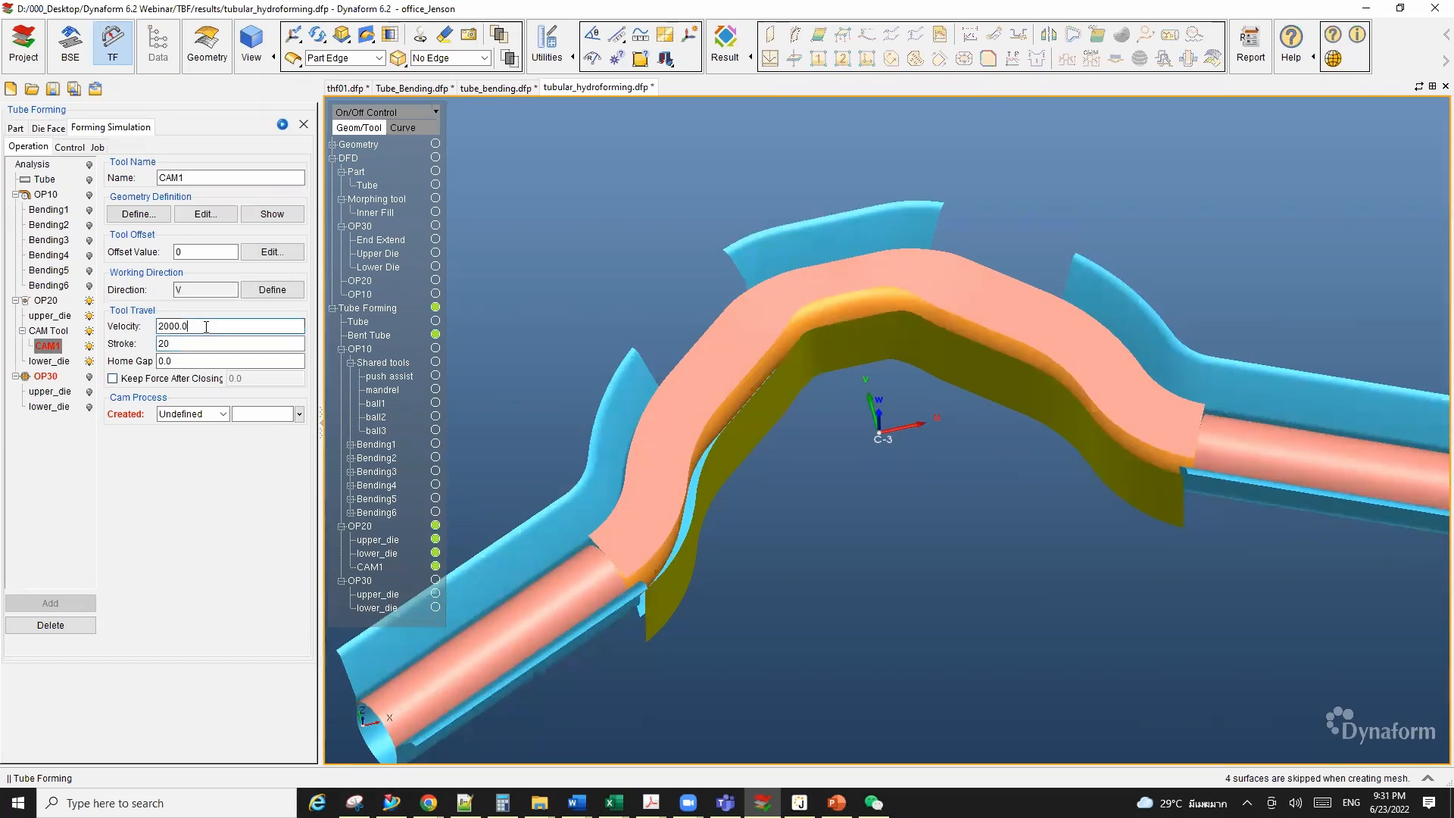
pyautogui.click(213, 413)
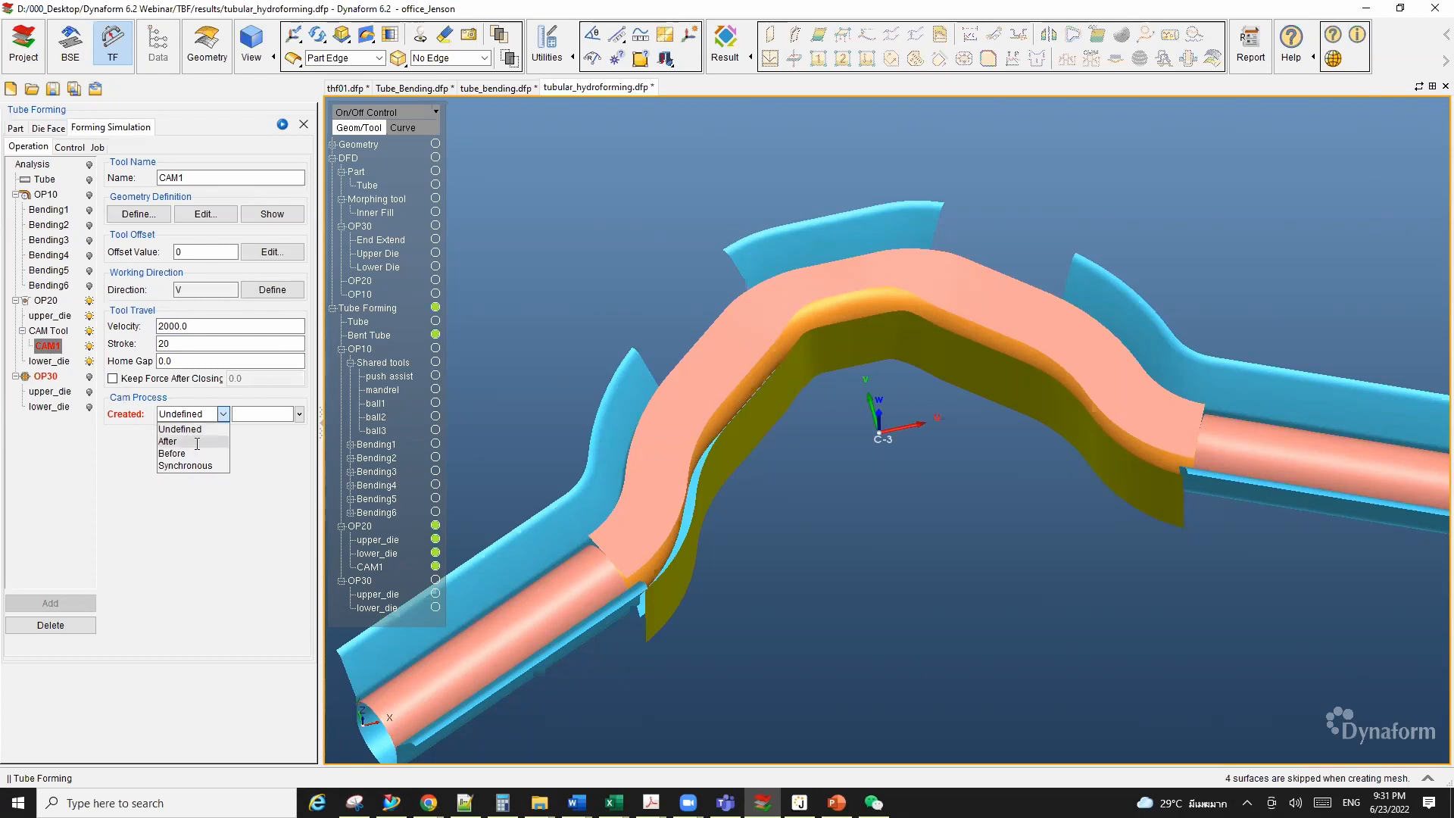
pyautogui.click(197, 441)
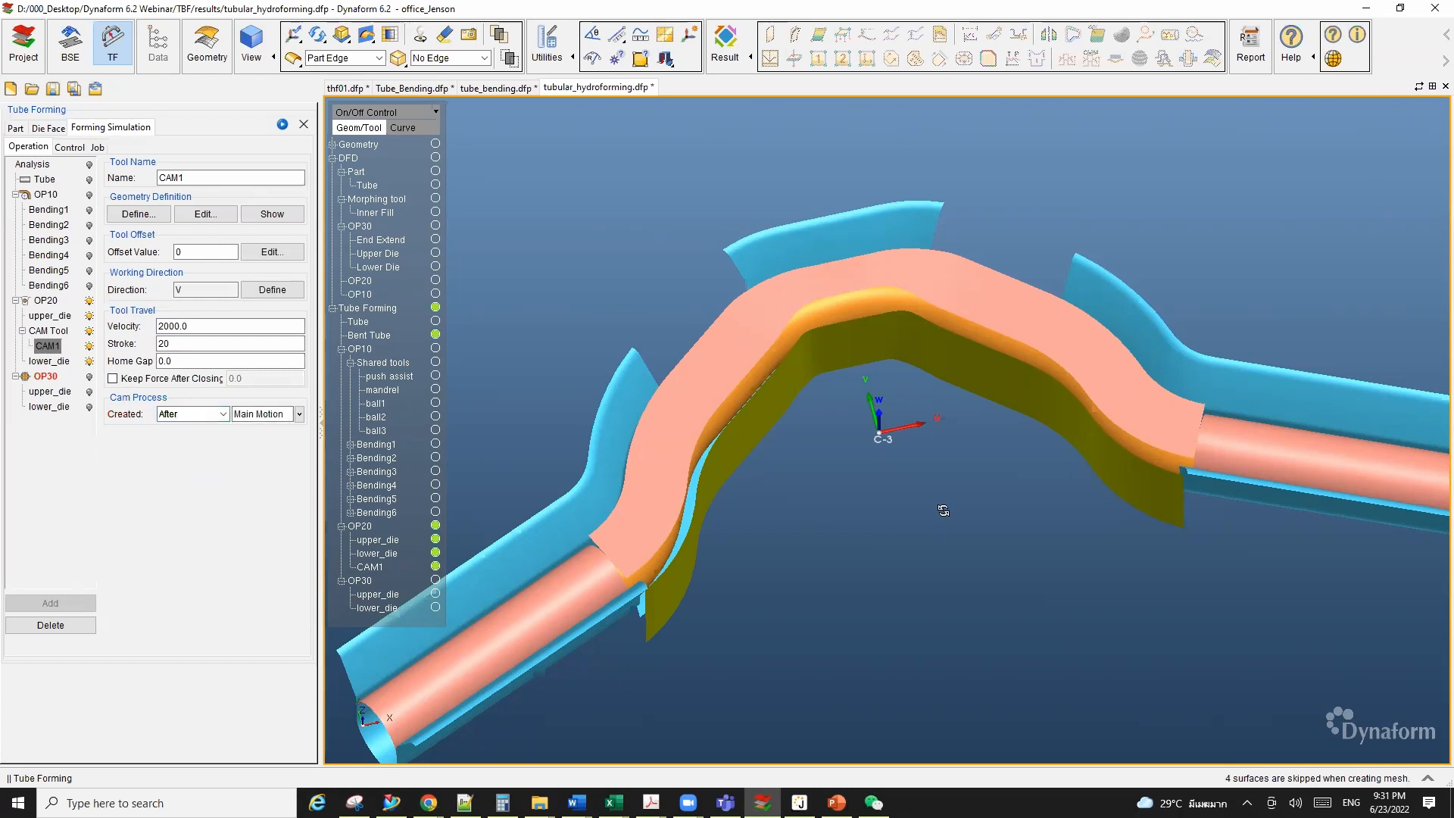
pyautogui.keyDown('ctrl'); pyautogui.moveTo(959, 491); pyautogui.dragTo(964, 484); pyautogui.keyUp('ctrl')
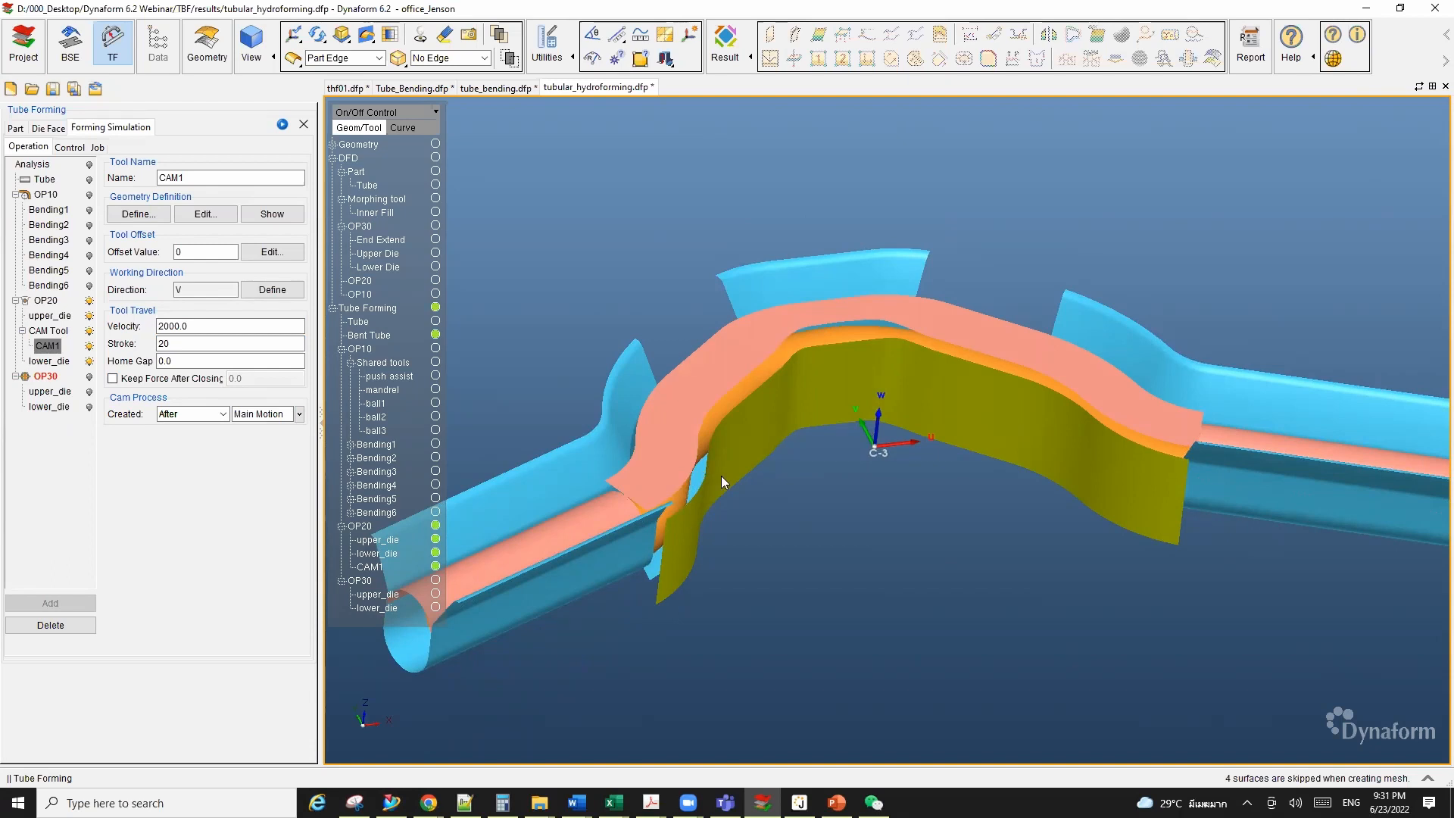
pyautogui.moveTo(829, 525)
pyautogui.keyDown('ctrl'); pyautogui.mouseDown()
pyautogui.moveTo(825, 505)
pyautogui.moveTo(837, 516)
pyautogui.mouseUp(); pyautogui.keyUp('ctrl')
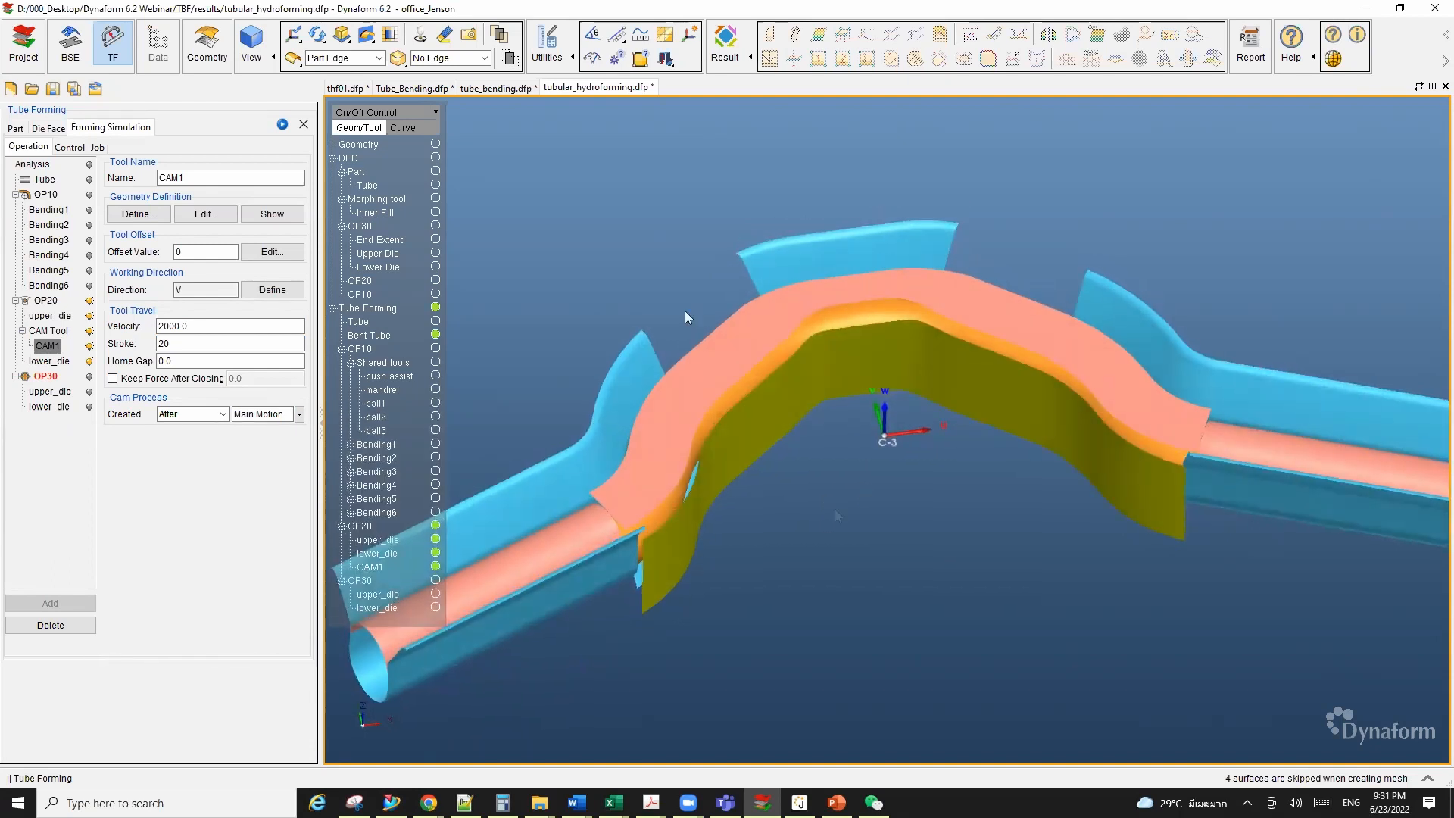
# Step: Add a second CAM tool to OP20 and define its geometry by surface, including the separate outer wall segment at the first bend of the form tools
pyautogui.rightClick(51, 332)
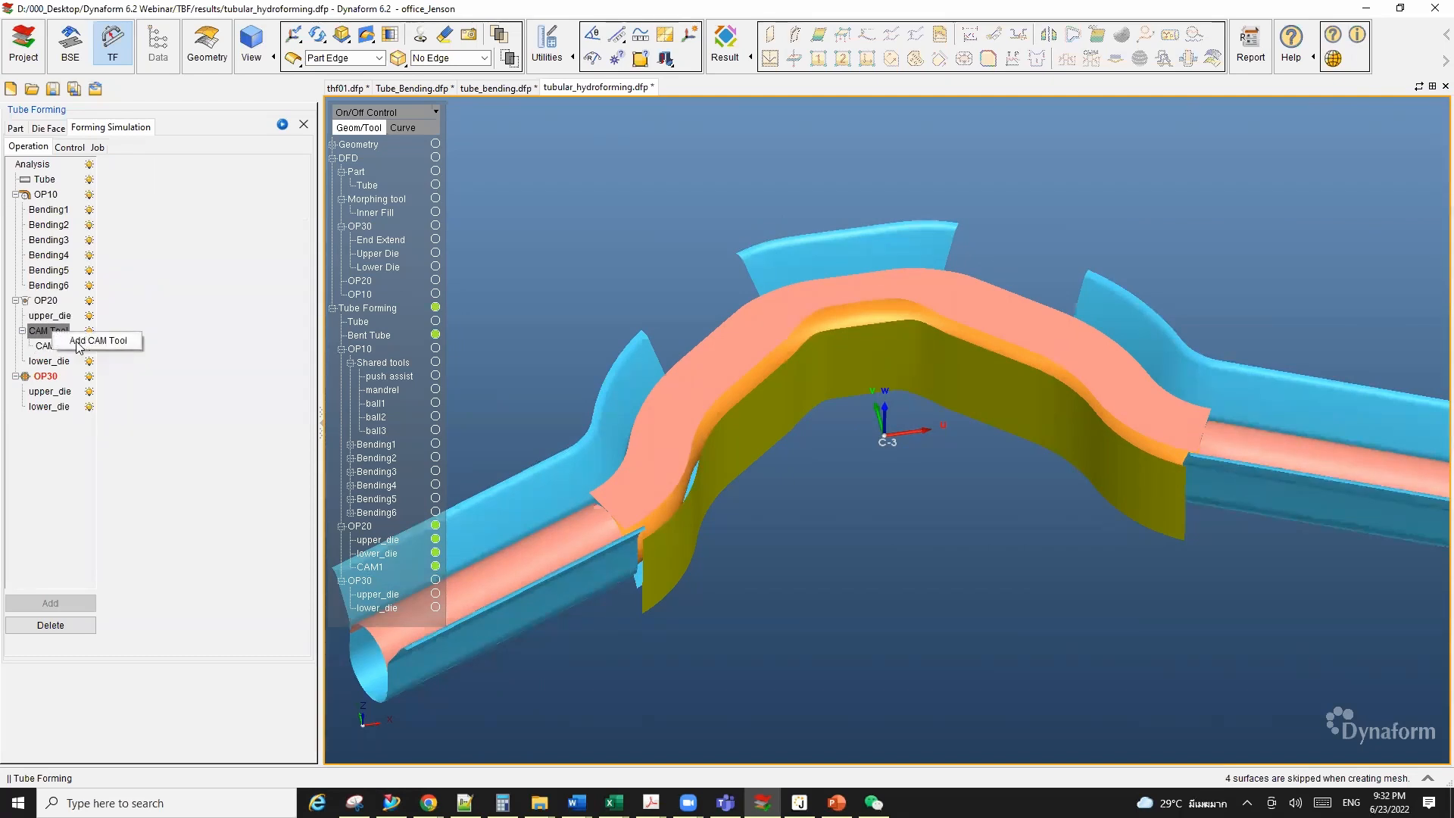
pyautogui.click(97, 340)
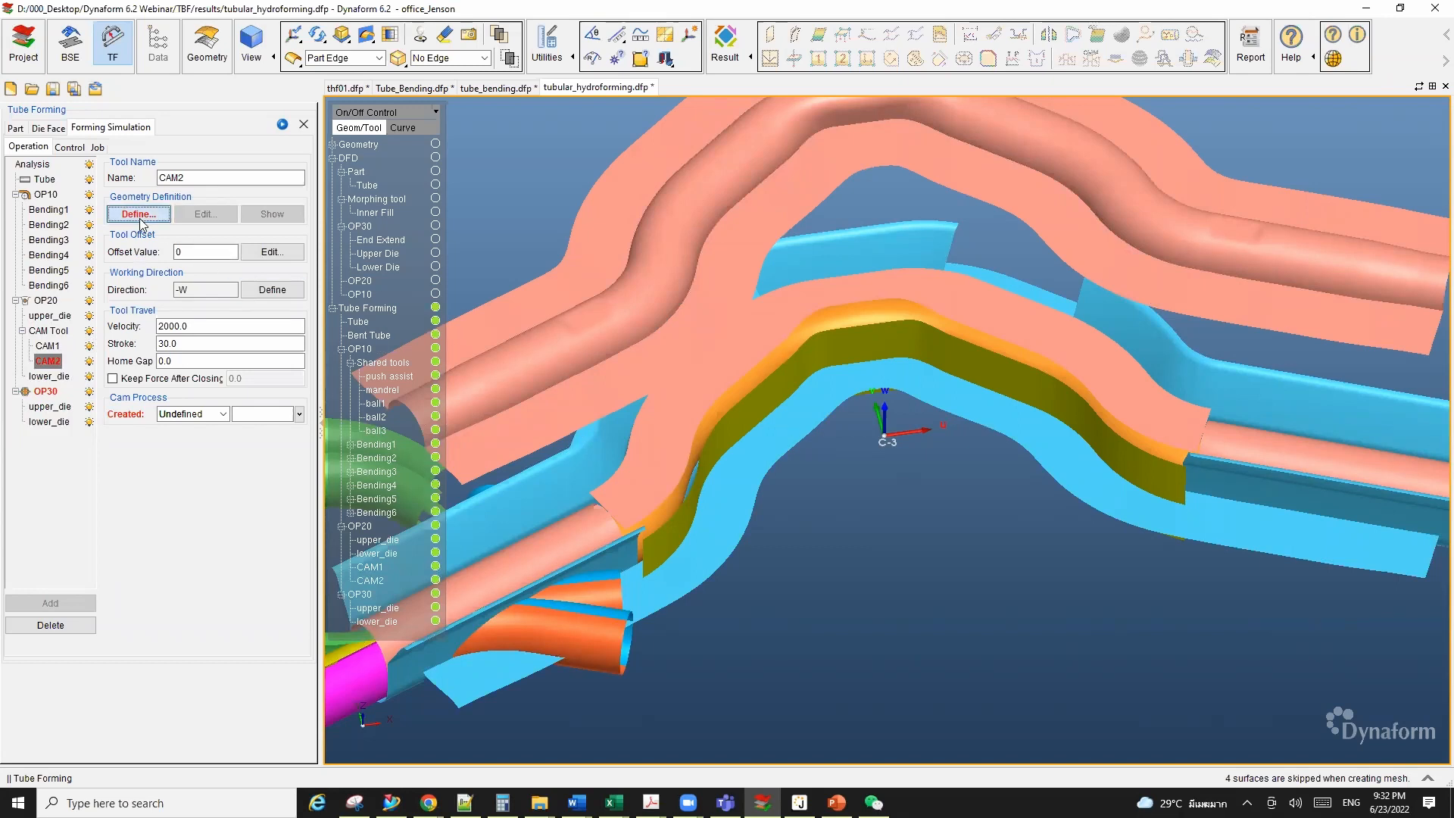
pyautogui.click(139, 215)
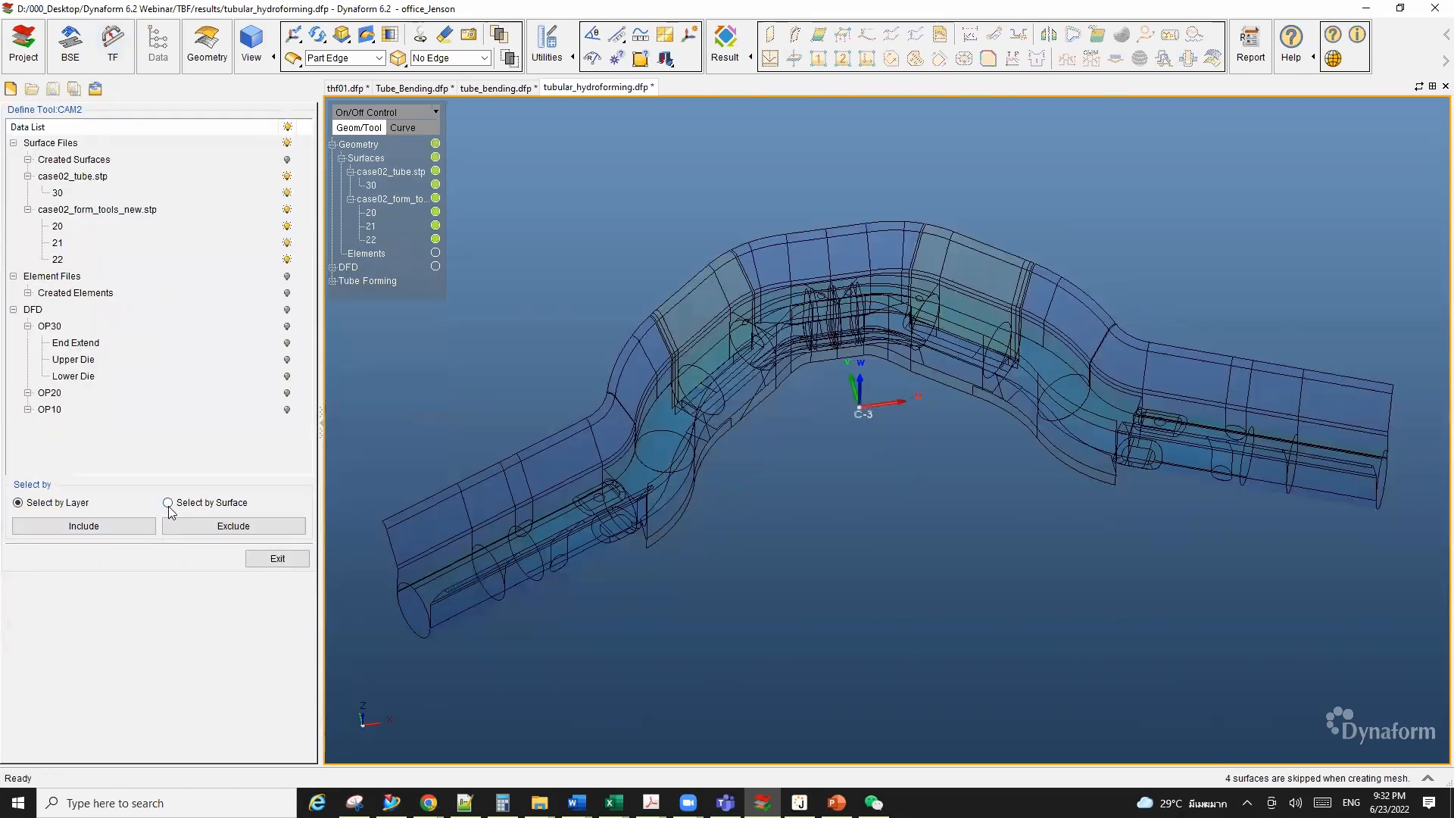
pyautogui.click(168, 503)
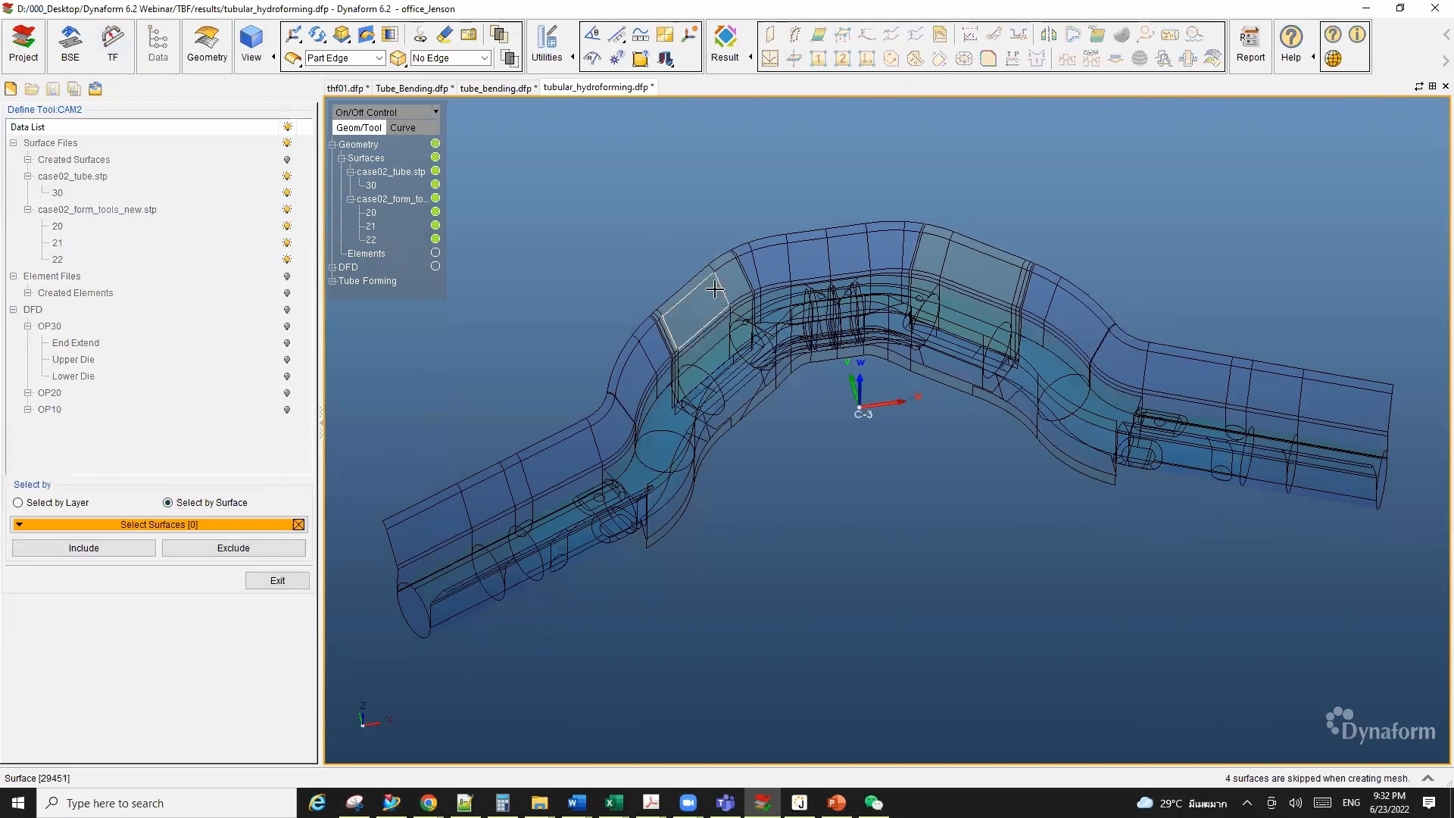
pyautogui.click(715, 291)
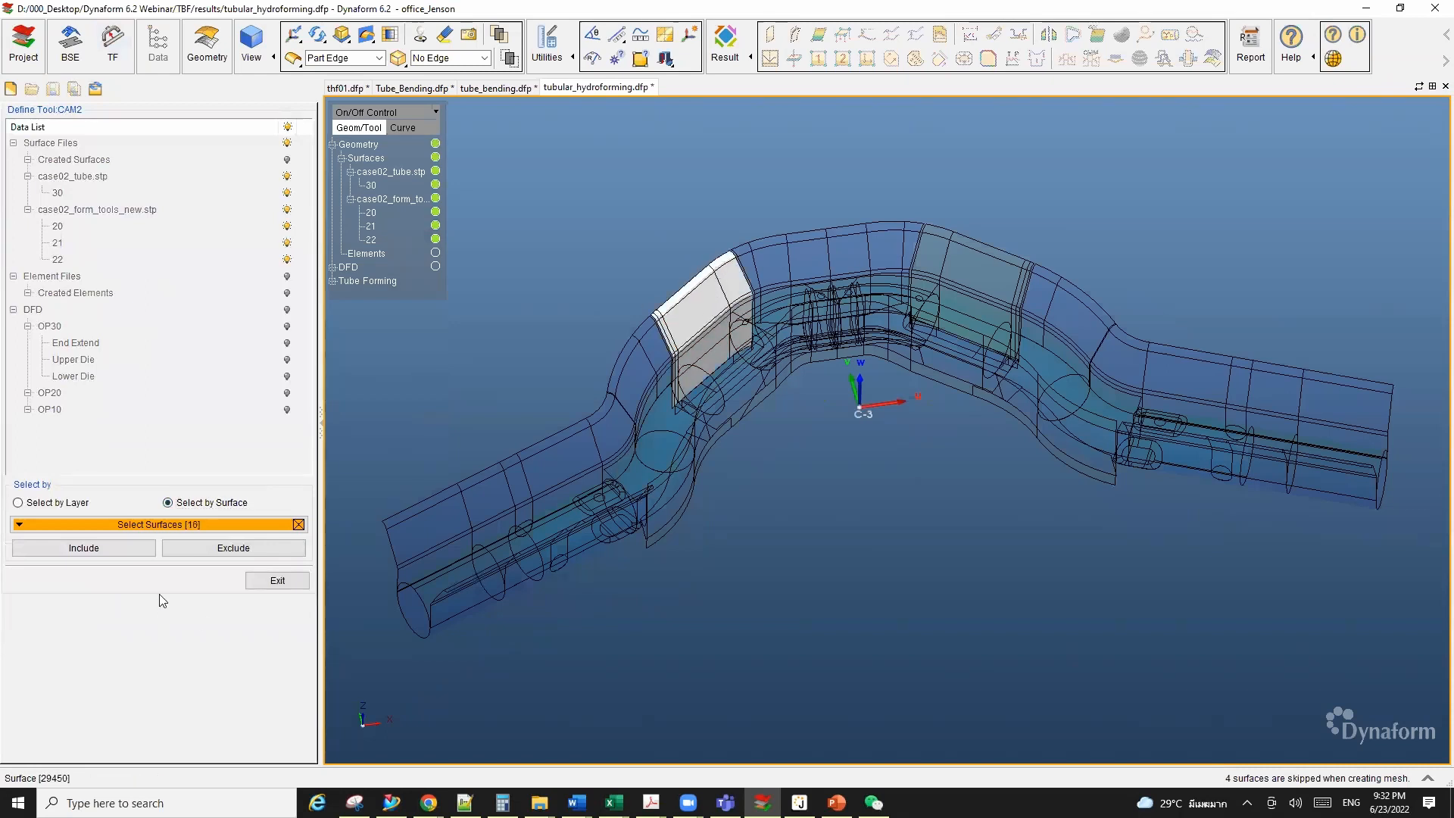
pyautogui.click(102, 555)
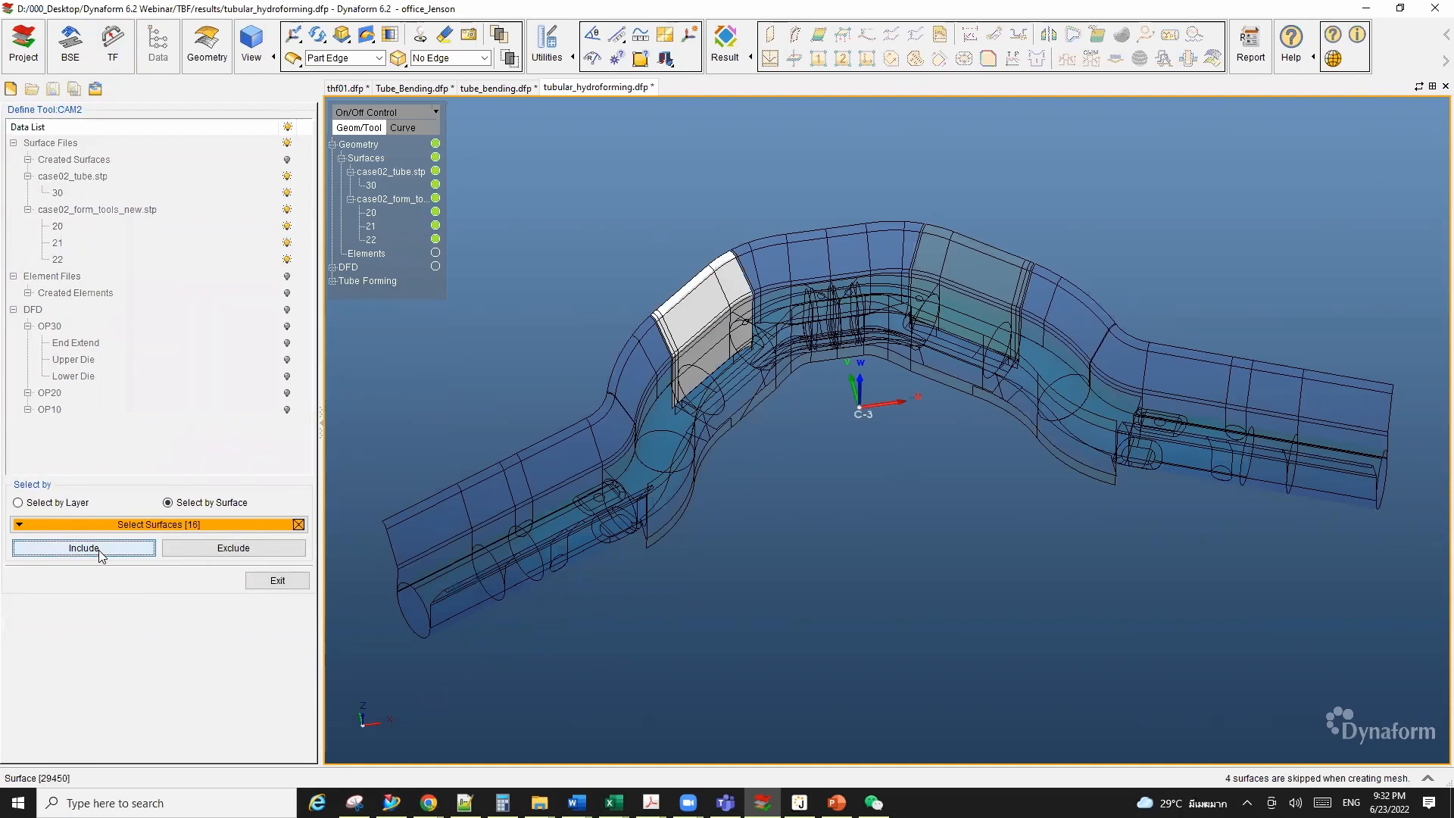
pyautogui.click(278, 583)
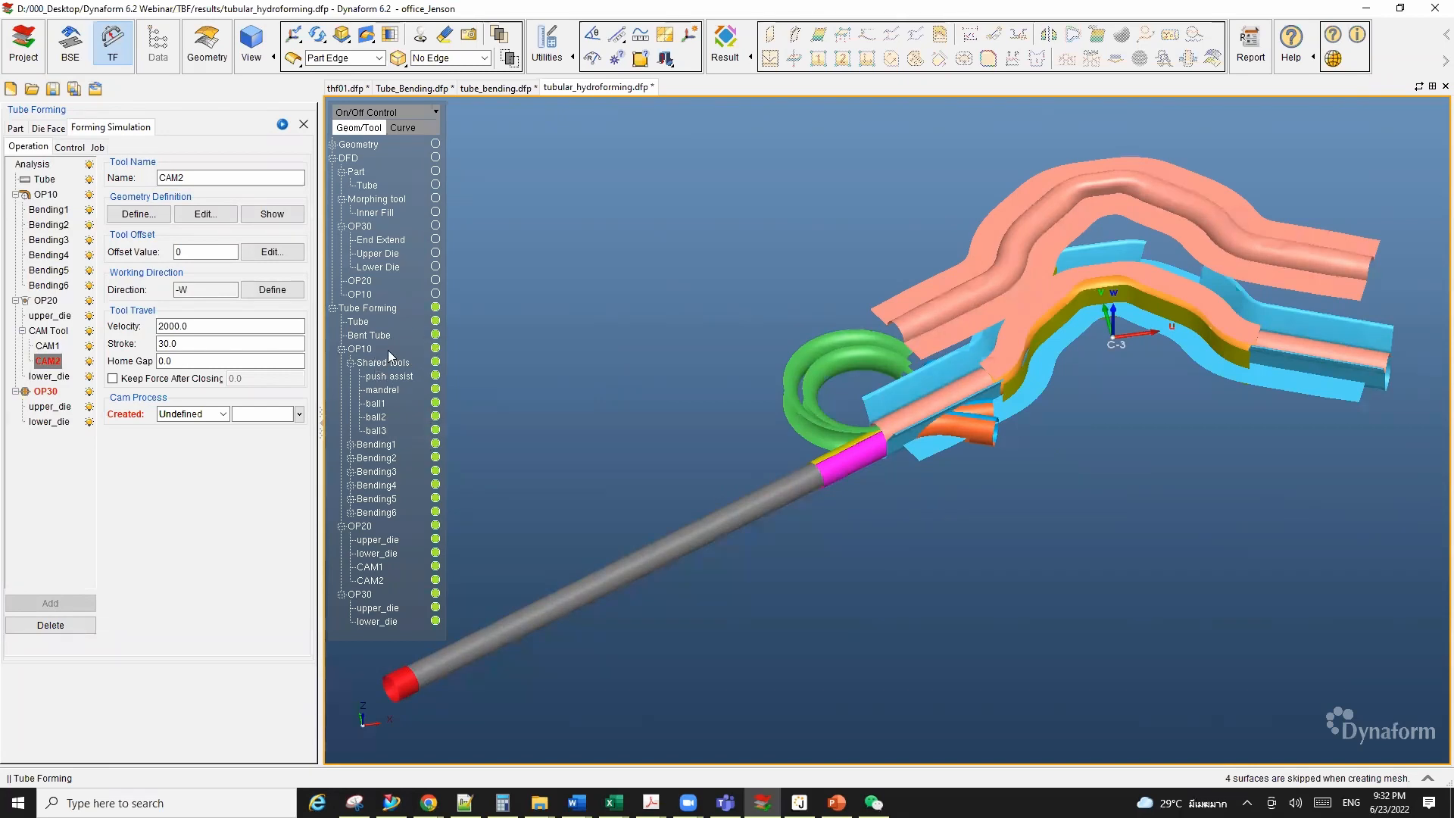
# Step: Hide the OP10 and OP30 tools in the model view
pyautogui.click(435, 349)
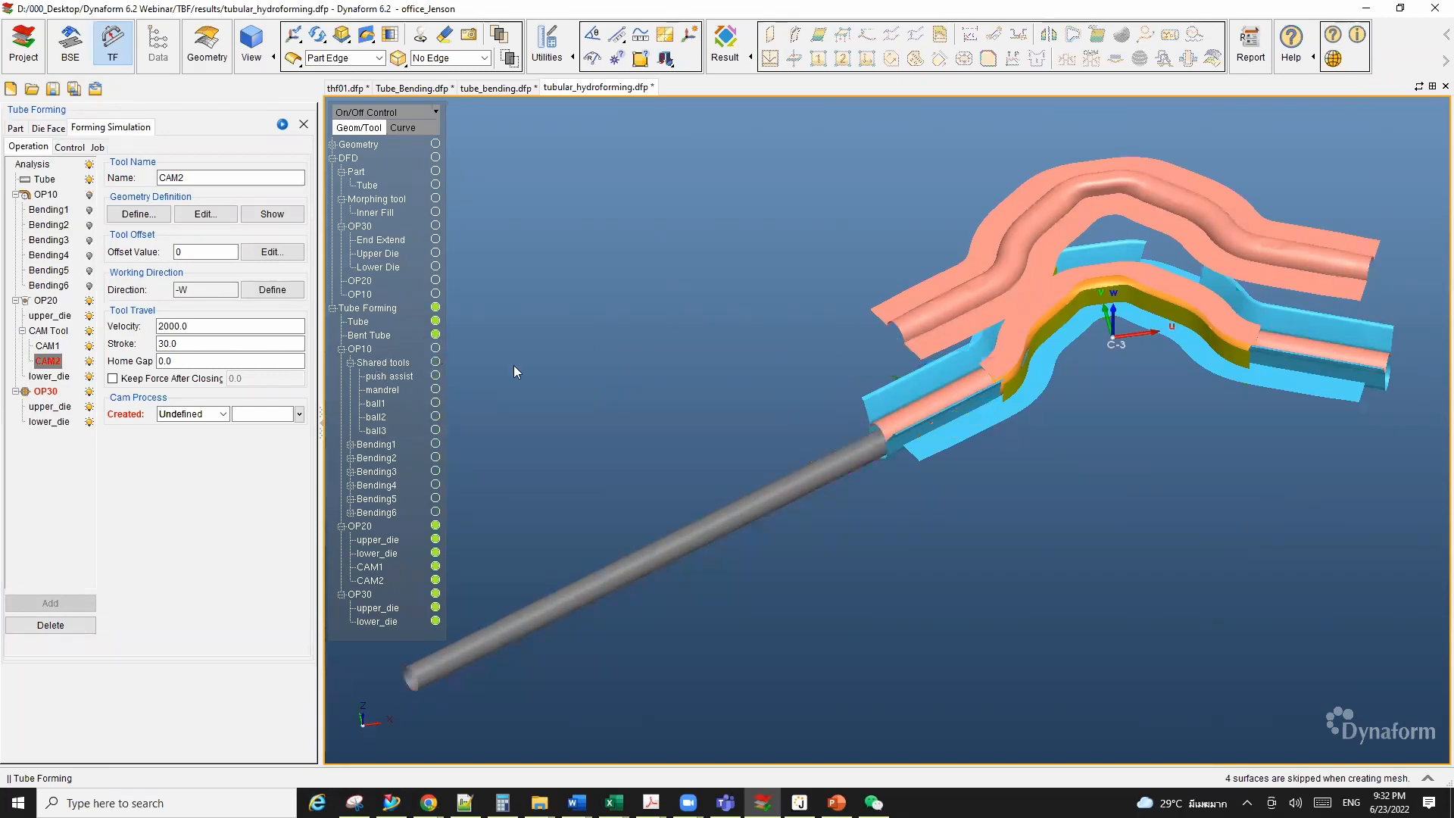
pyautogui.click(436, 595)
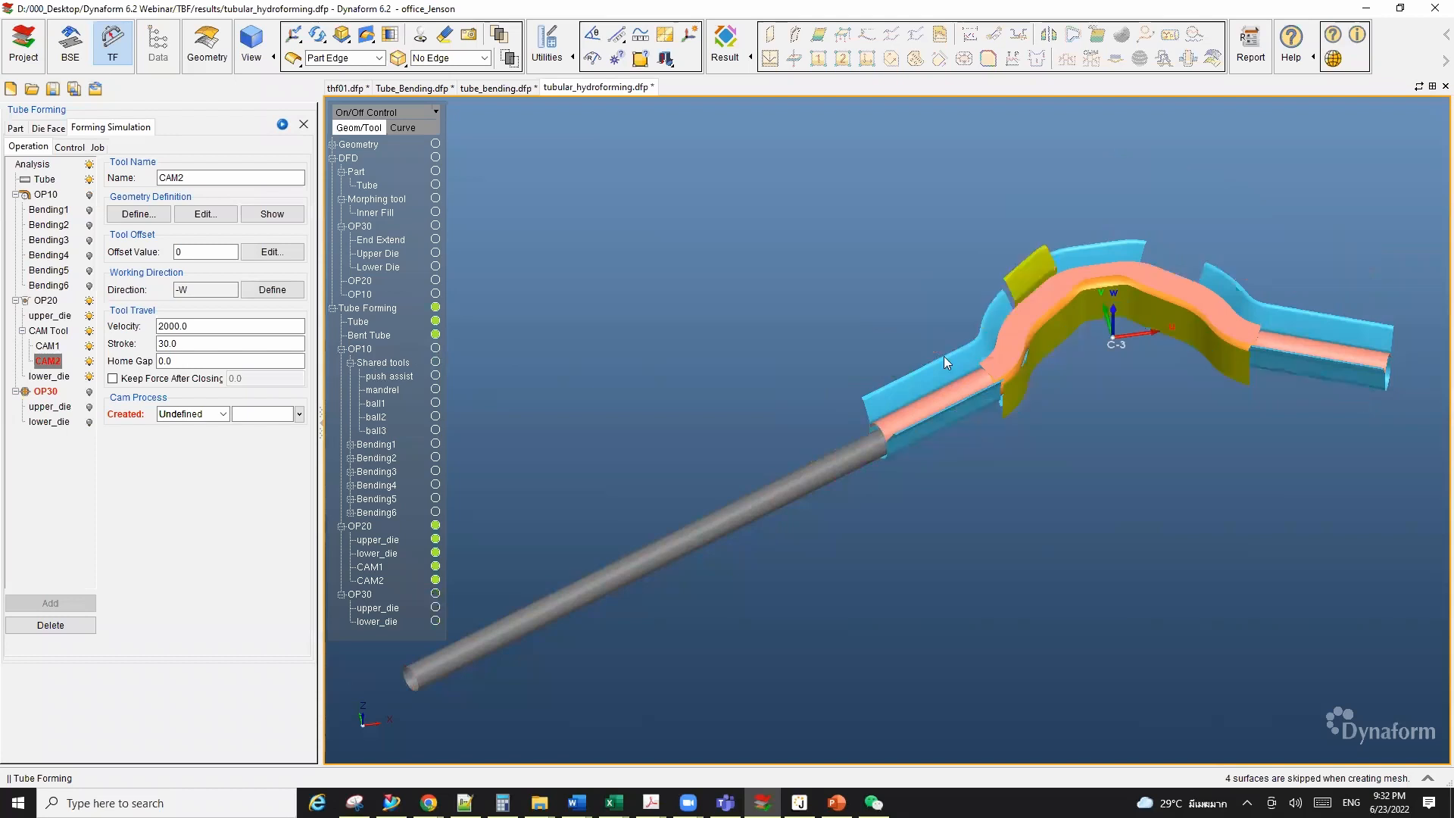
pyautogui.scroll(5, 942, 357)
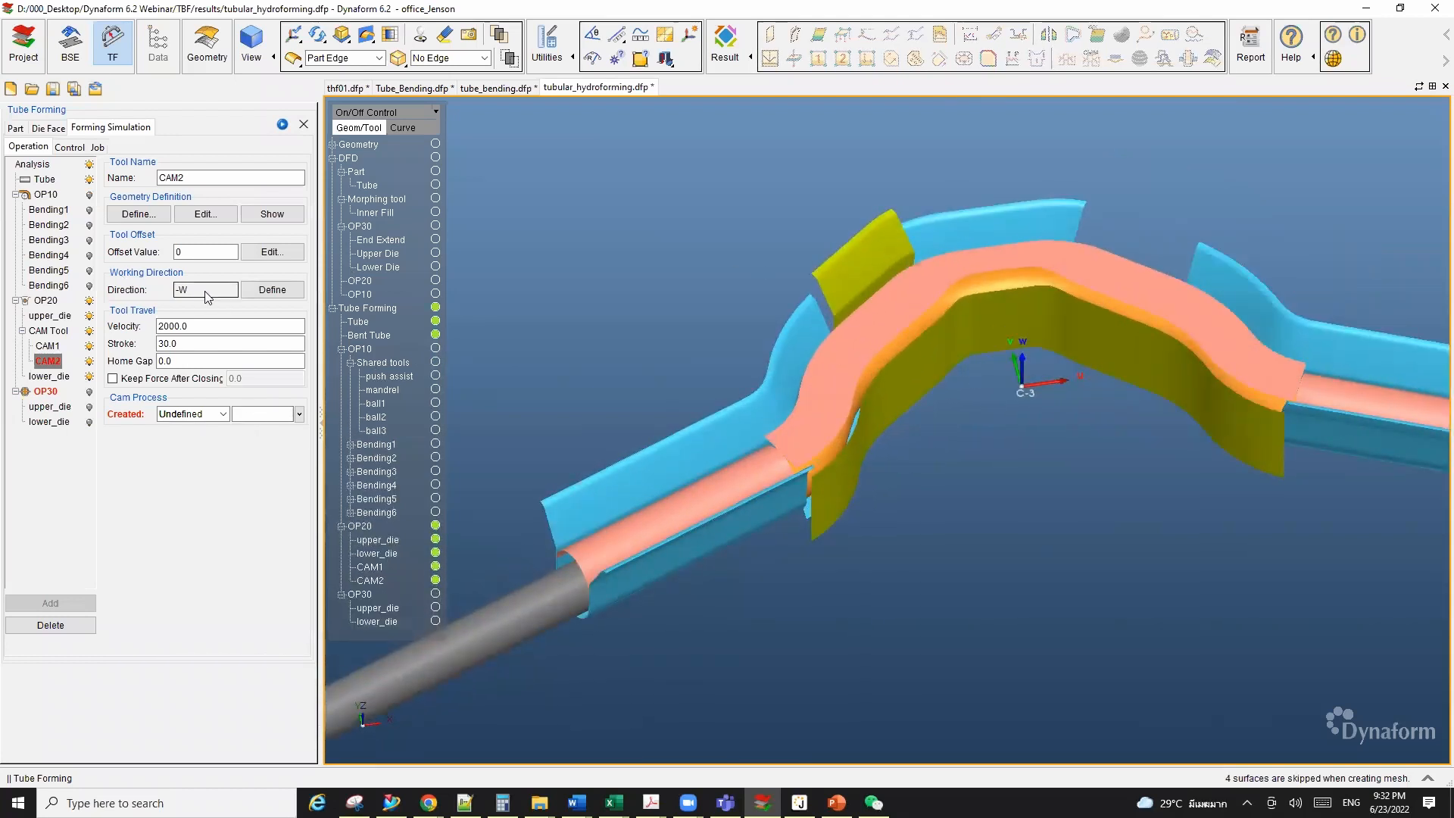
# Step: Define CAM2's working direction as a vector with components V -1 and W 0
pyautogui.click(272, 290)
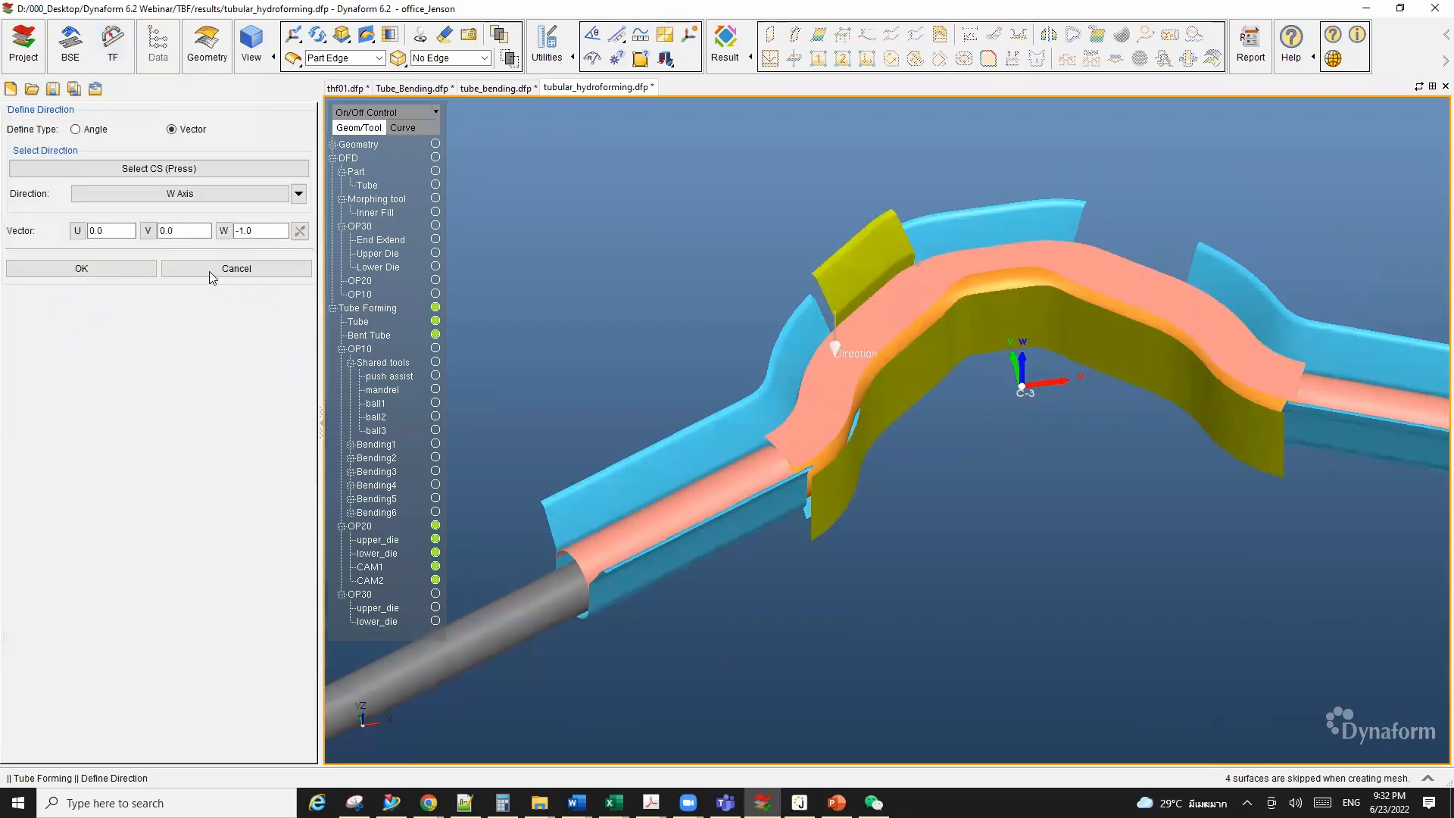
pyautogui.doubleClick(204, 230)
pyautogui.write('-1.')
pyautogui.click(90, 231)
pyautogui.moveTo(270, 234); pyautogui.dragTo(180, 237)
pyautogui.write('0')
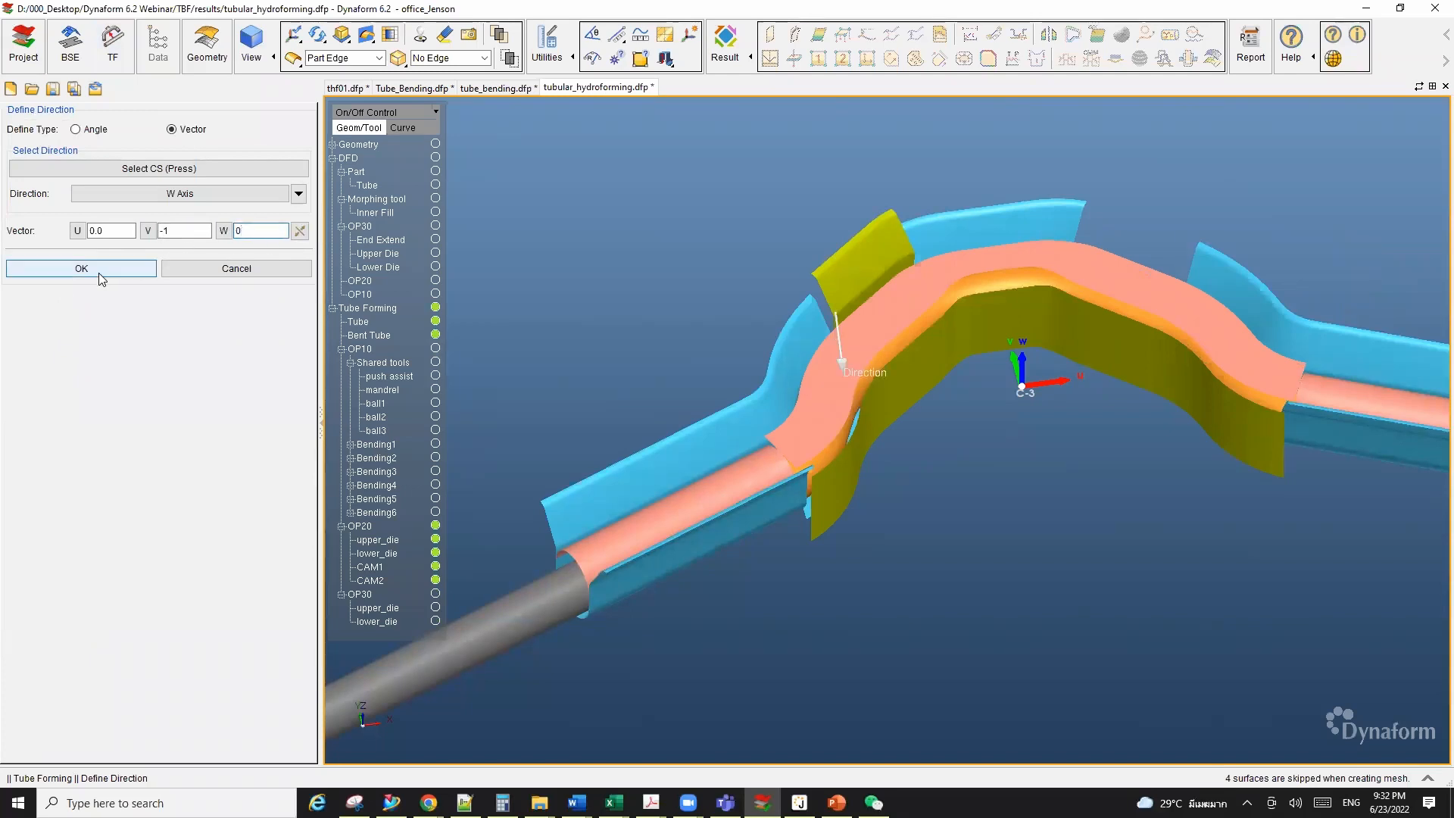
pyautogui.click(125, 269)
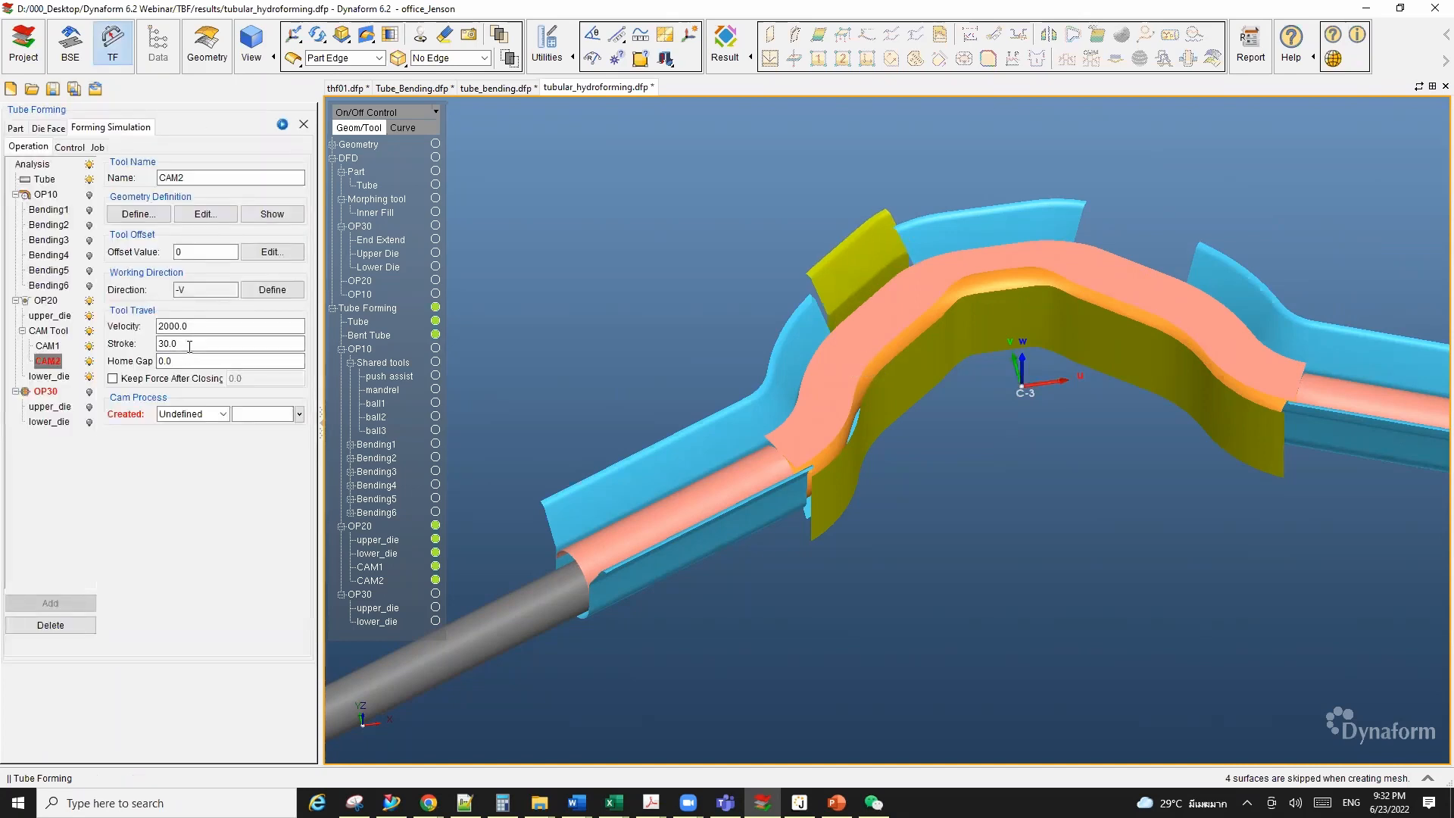
# Step: Set the CAM2 cam process to Synchronous with CAM1
pyautogui.click(187, 345)
pyautogui.click(220, 412)
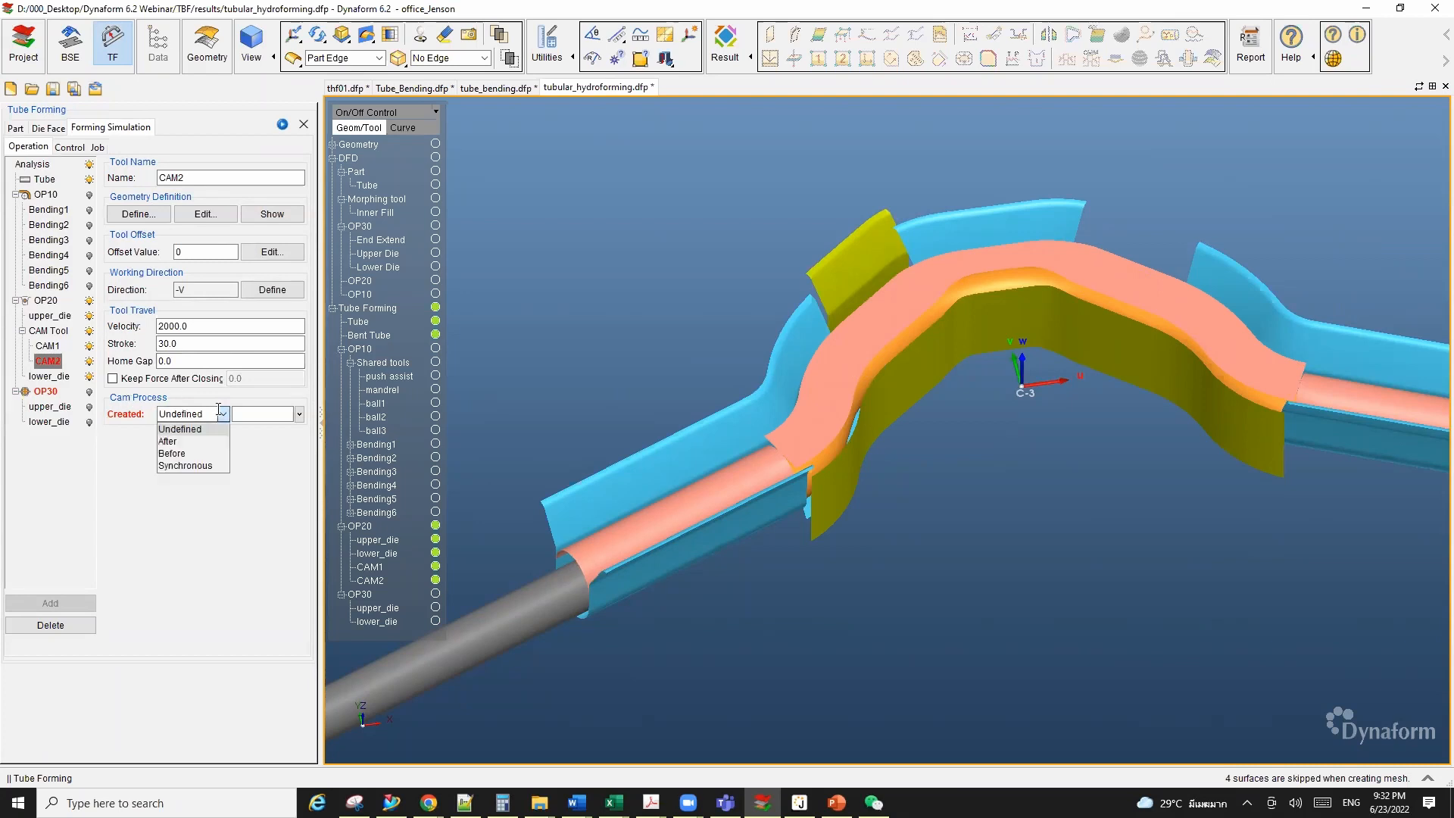
pyautogui.click(201, 466)
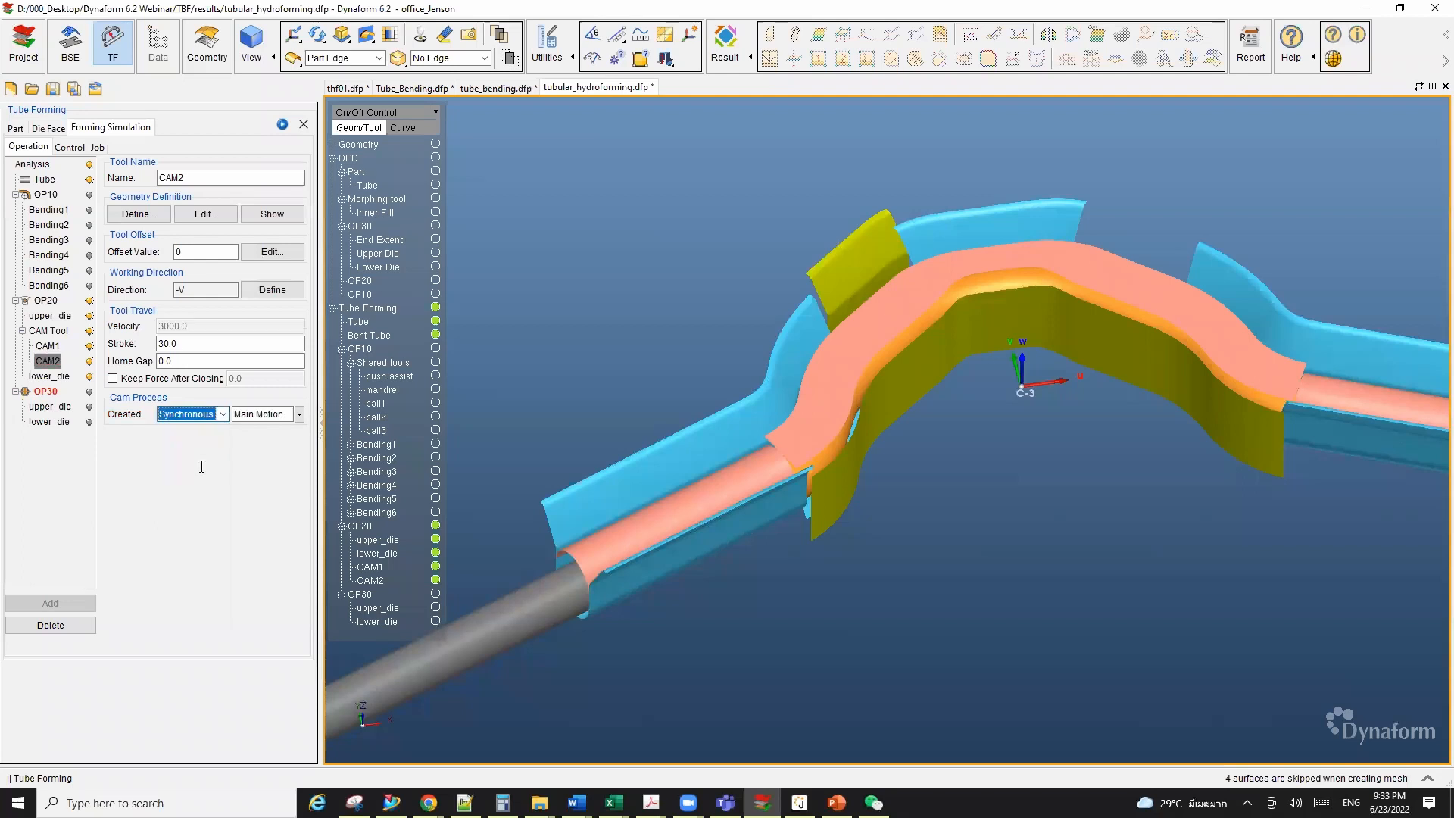
pyautogui.click(300, 413)
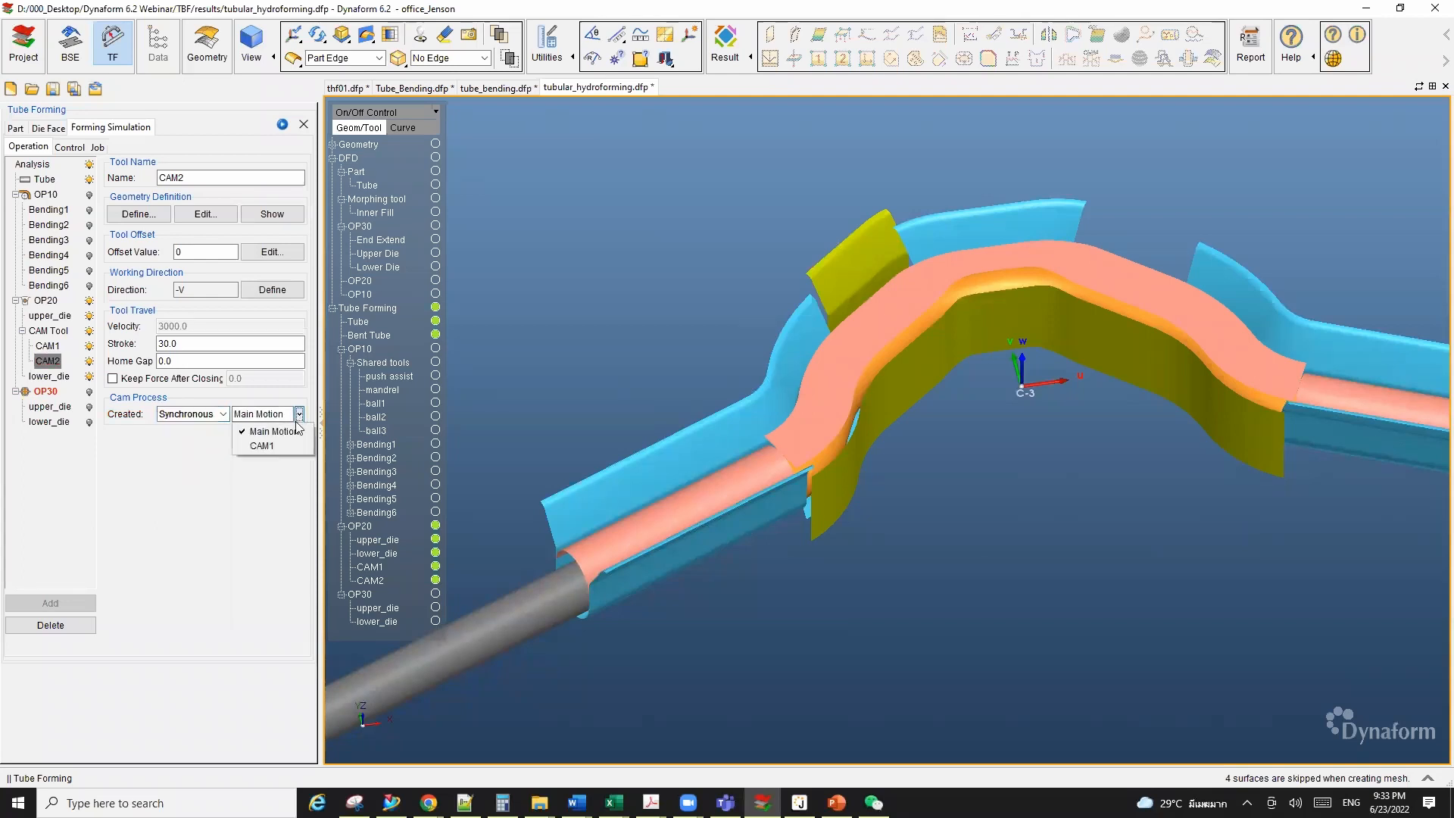
pyautogui.click(281, 447)
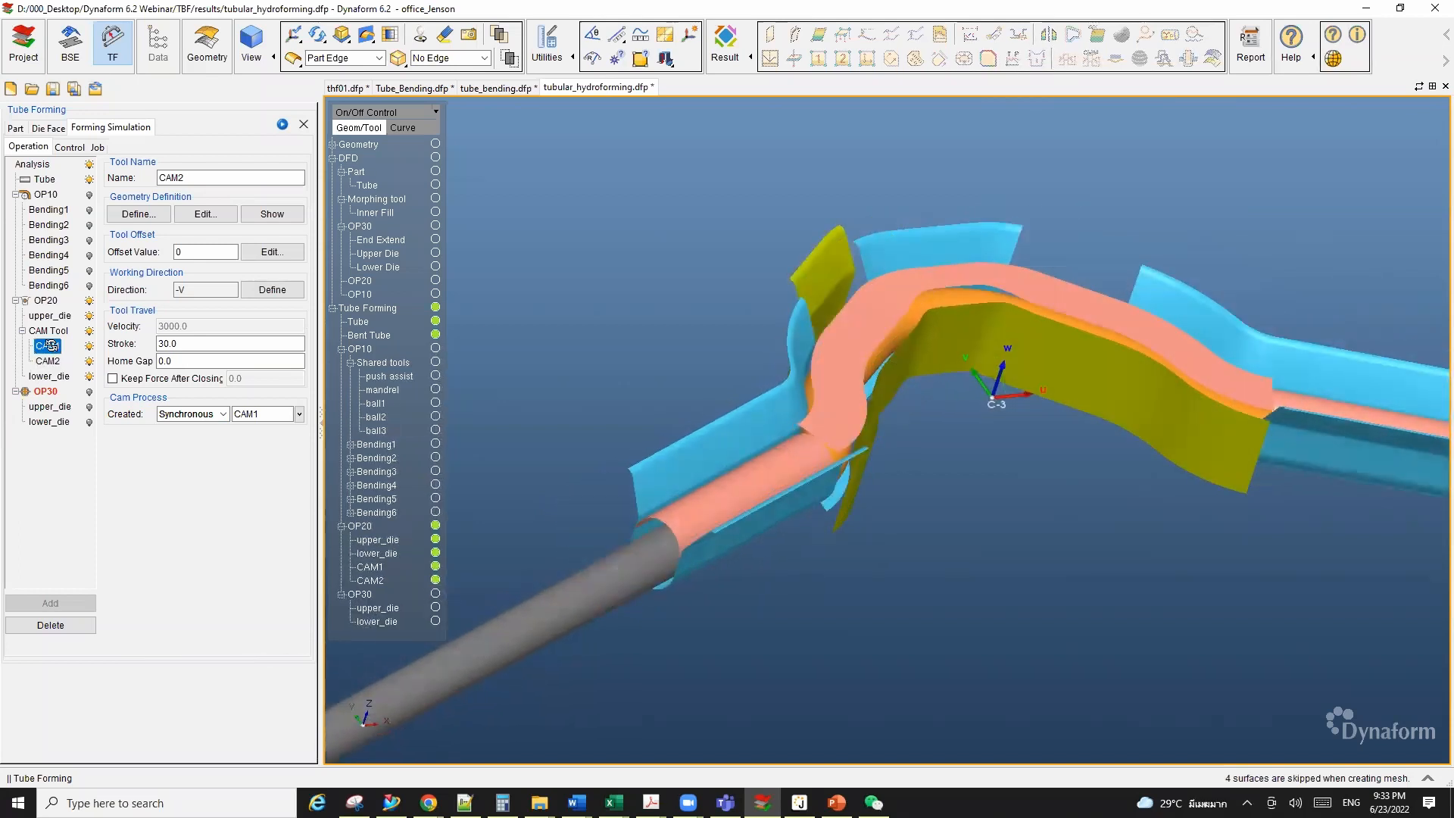
# Step: Check the CAM1 stroke and set the CAM2 stroke to 20 to match it
pyautogui.click(47, 346)
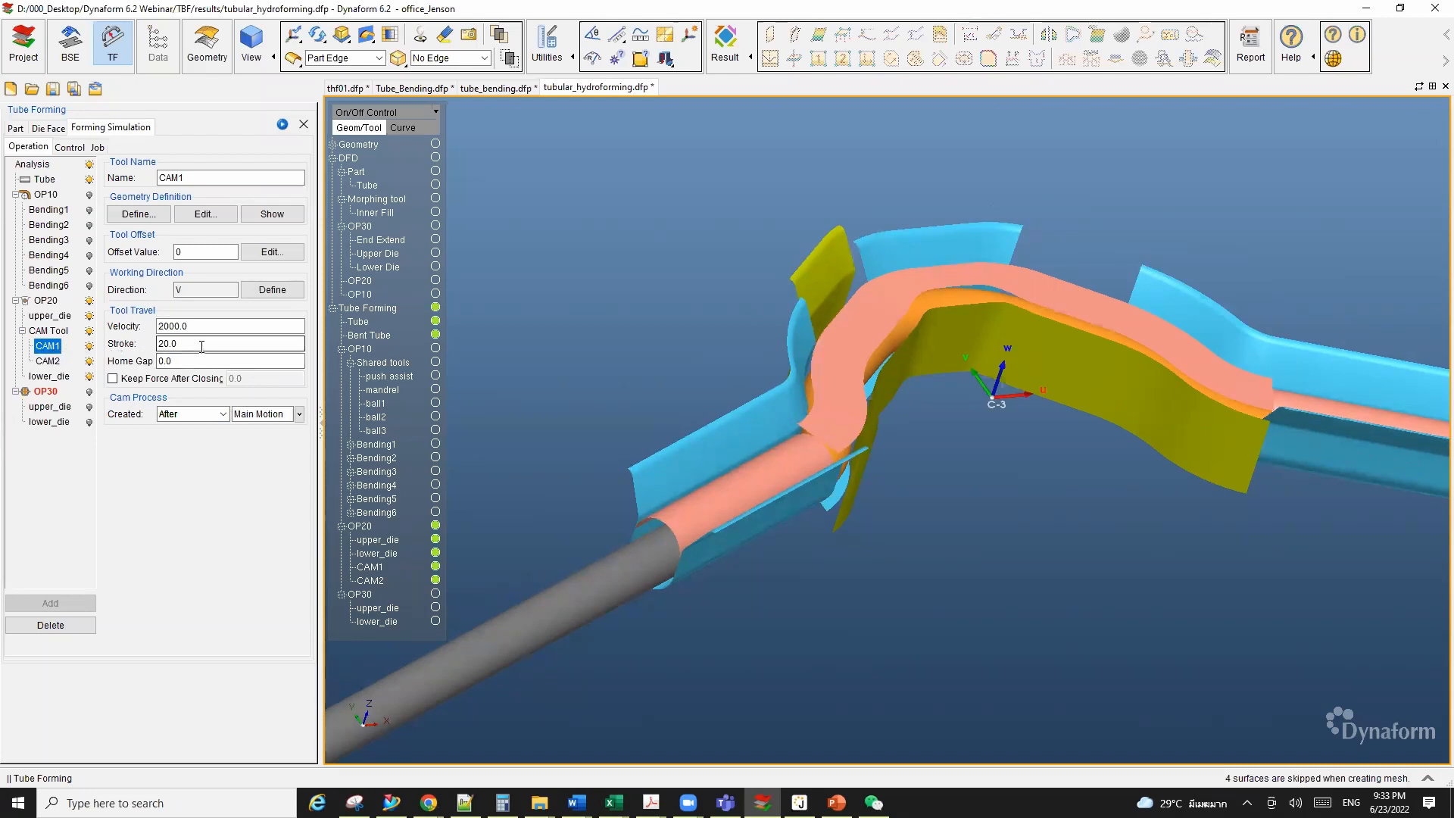
pyautogui.click(48, 360)
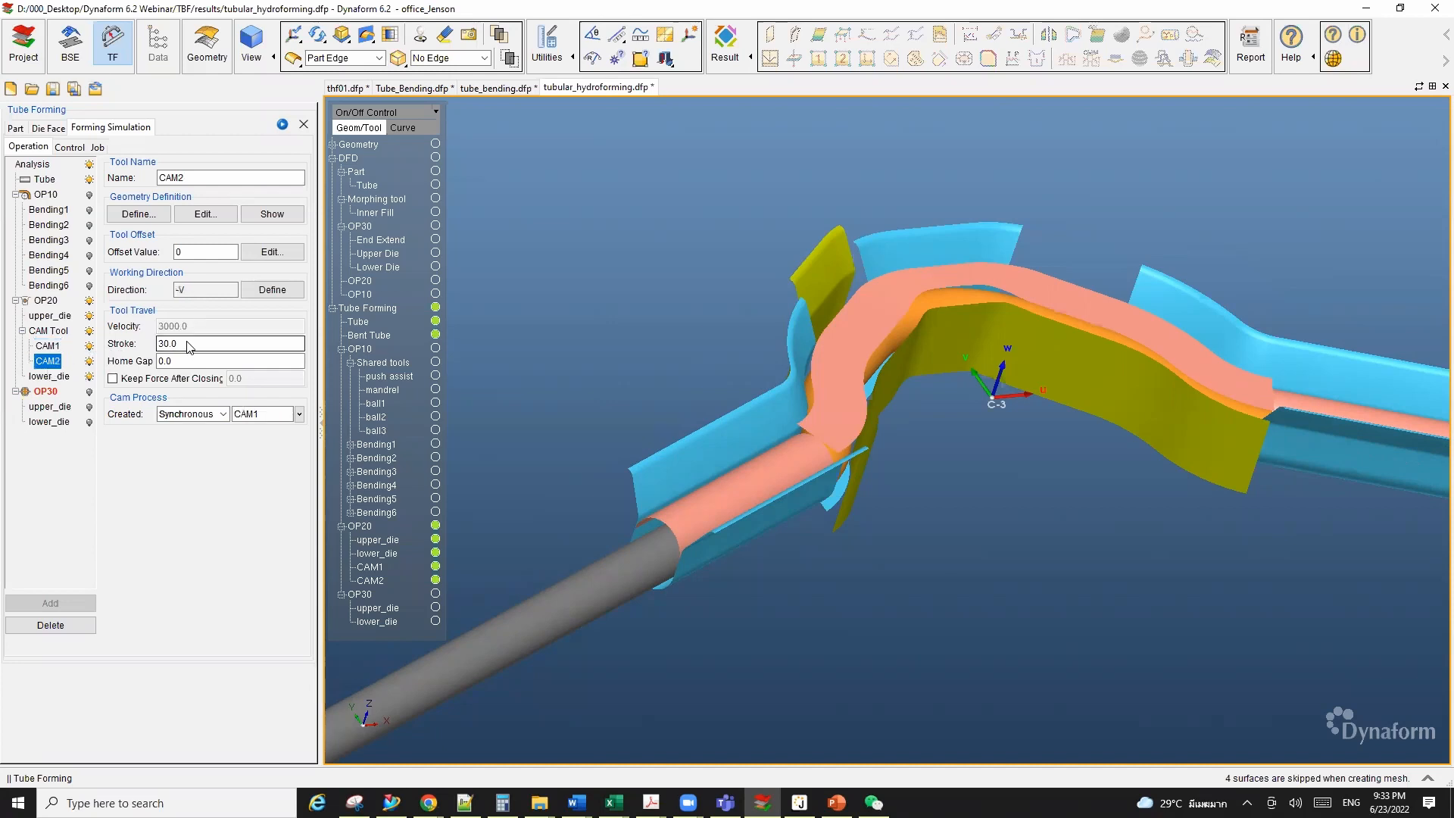
pyautogui.doubleClick(191, 348)
pyautogui.write('20')
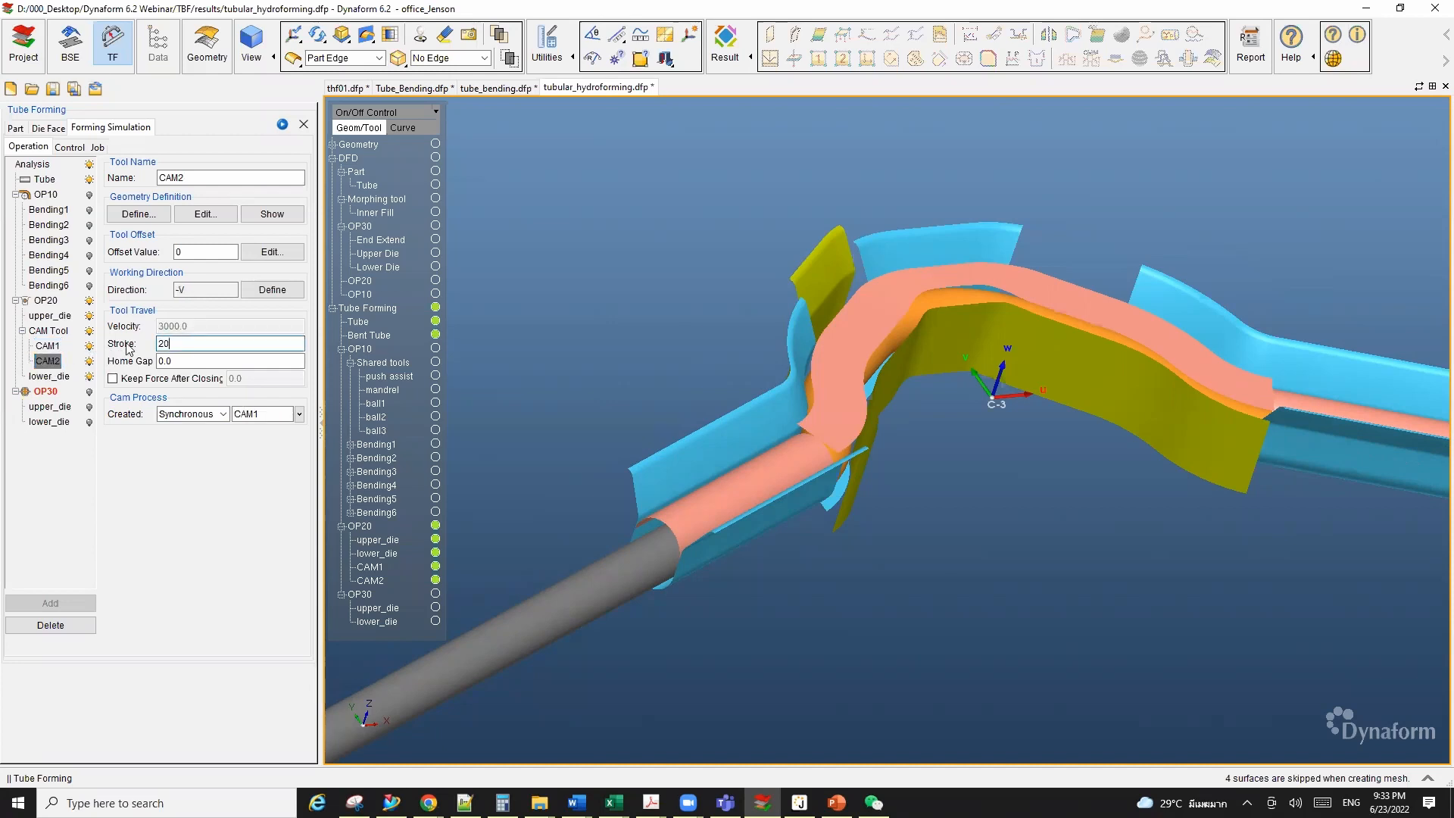
pyautogui.moveTo(892, 379)
pyautogui.keyDown('ctrl'); pyautogui.mouseDown()
pyautogui.moveTo(900, 419)
pyautogui.moveTo(873, 418)
pyautogui.moveTo(822, 357)
pyautogui.mouseUp(); pyautogui.keyUp('ctrl')
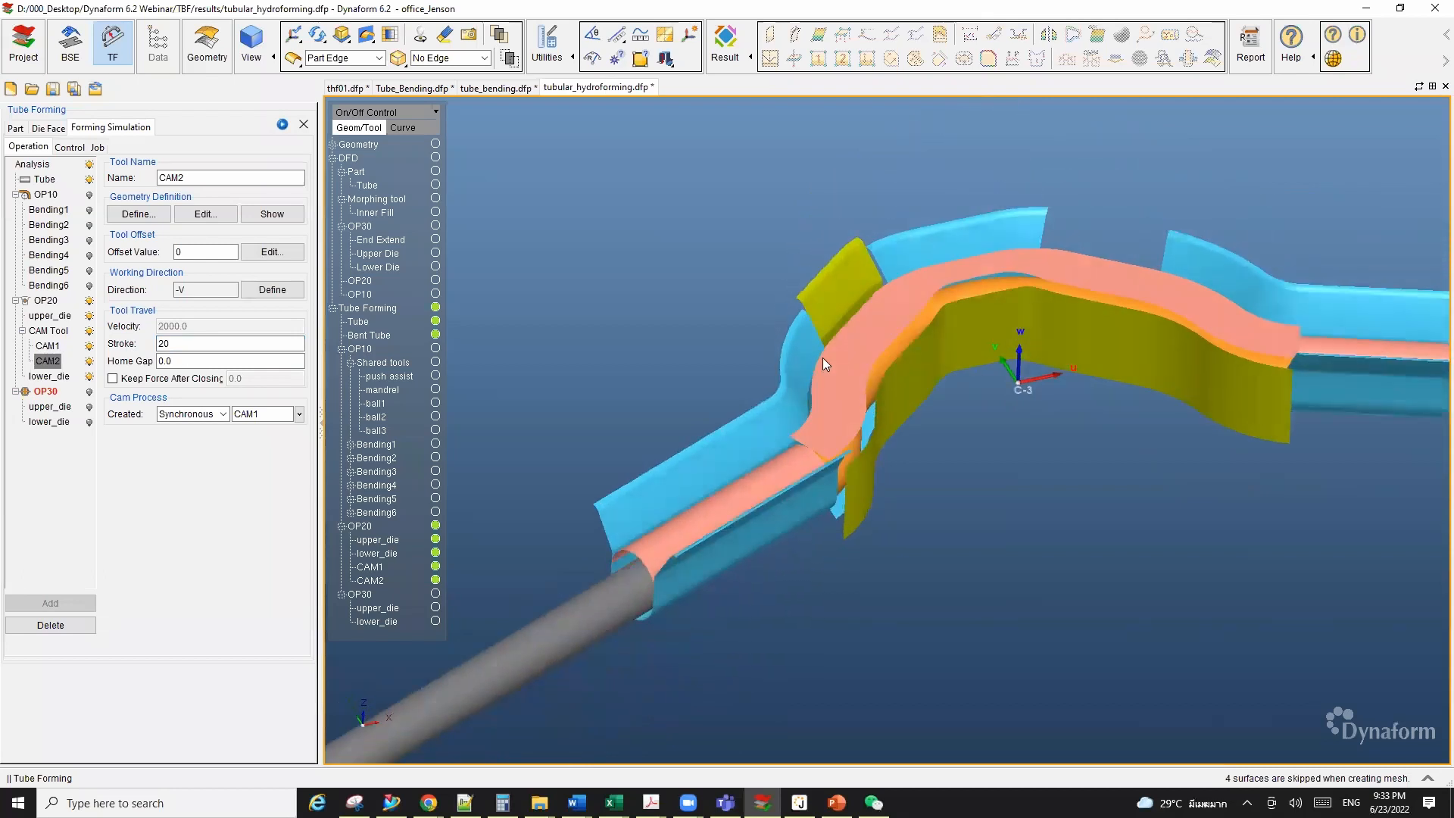
pyautogui.click(191, 360)
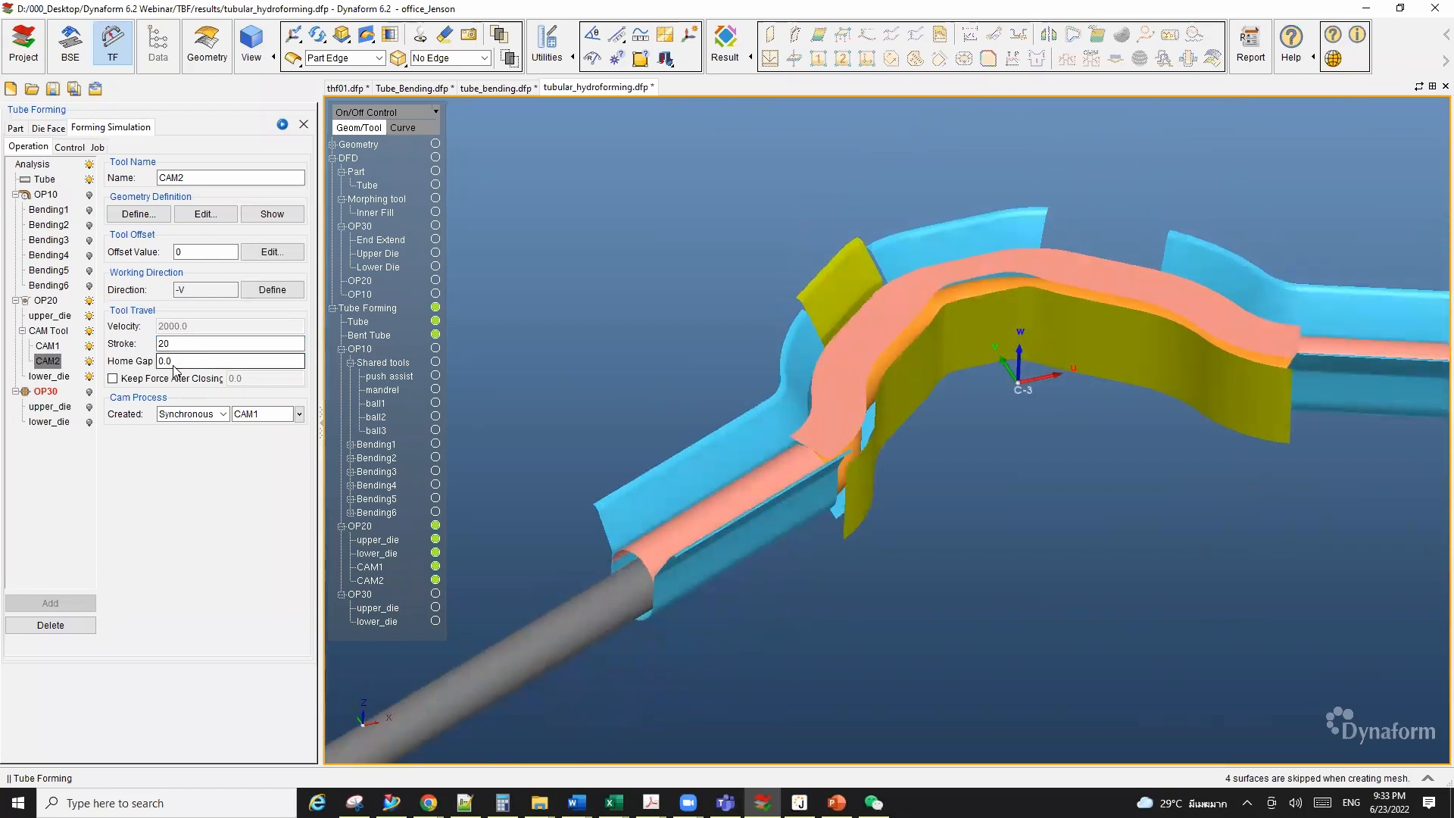
# Step: Add a third CAM tool to OP20 and hide the OP10 and OP30 tools again
pyautogui.click(60, 333)
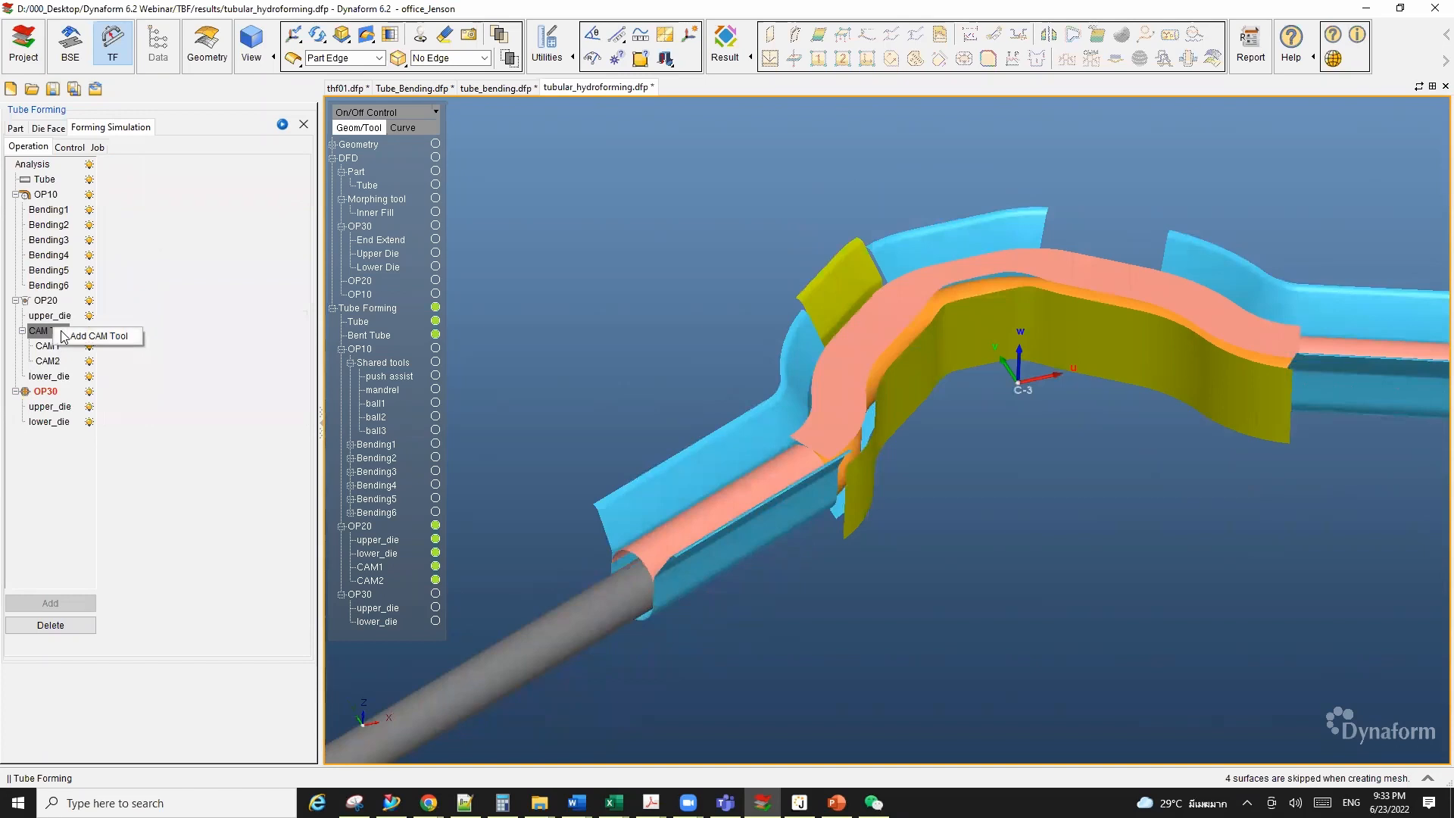
pyautogui.click(76, 336)
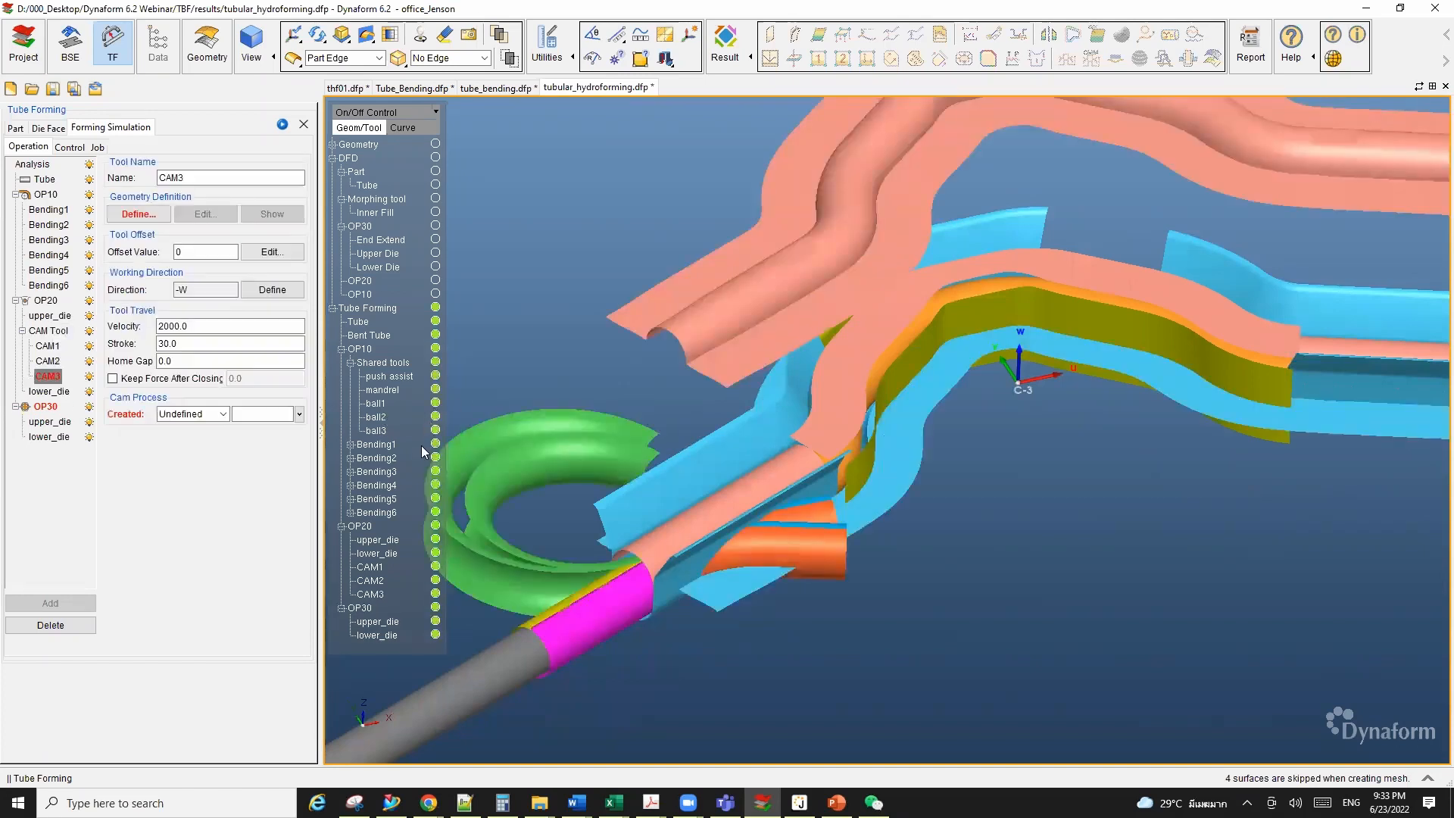
pyautogui.click(435, 349)
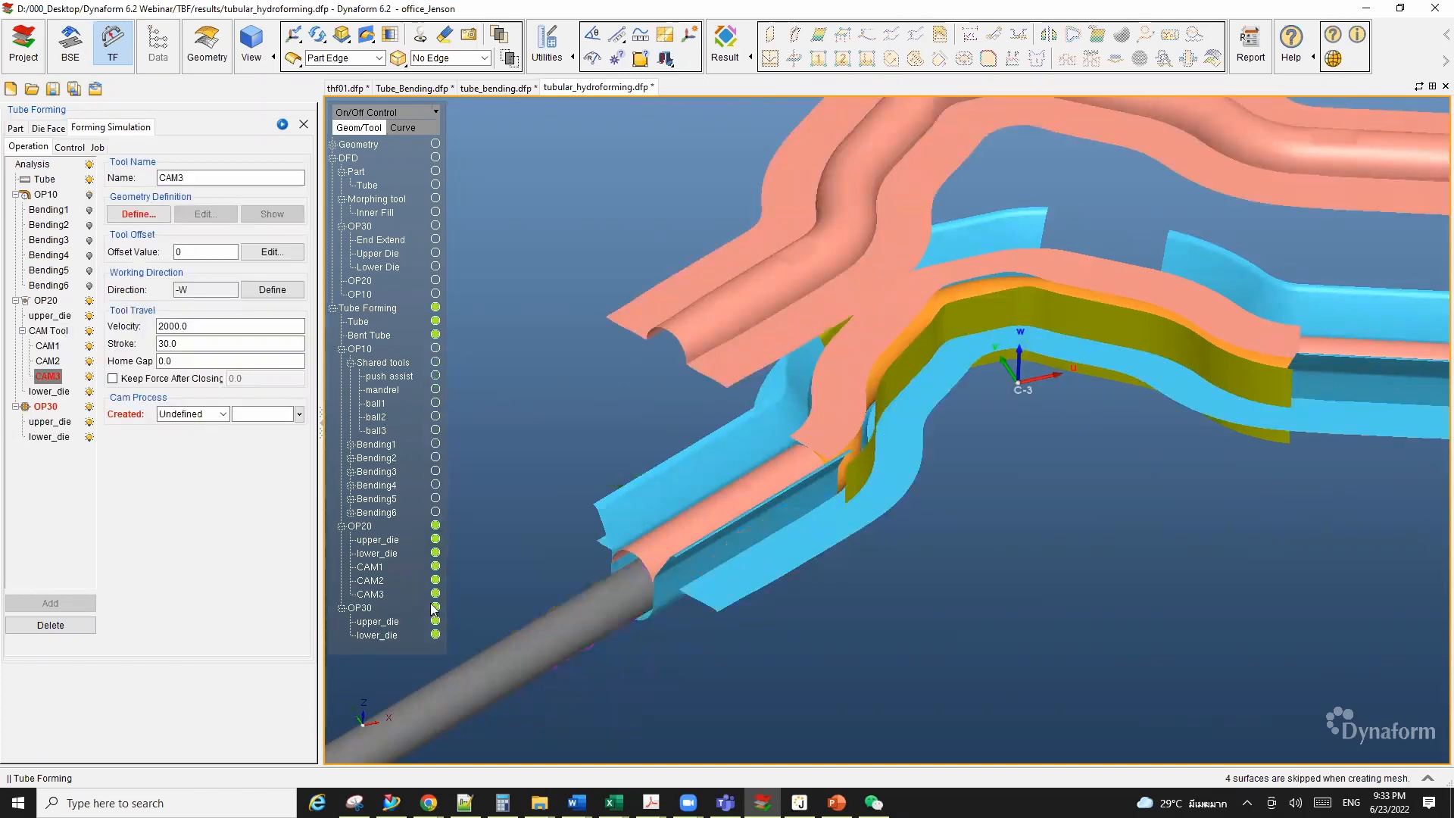
pyautogui.click(435, 608)
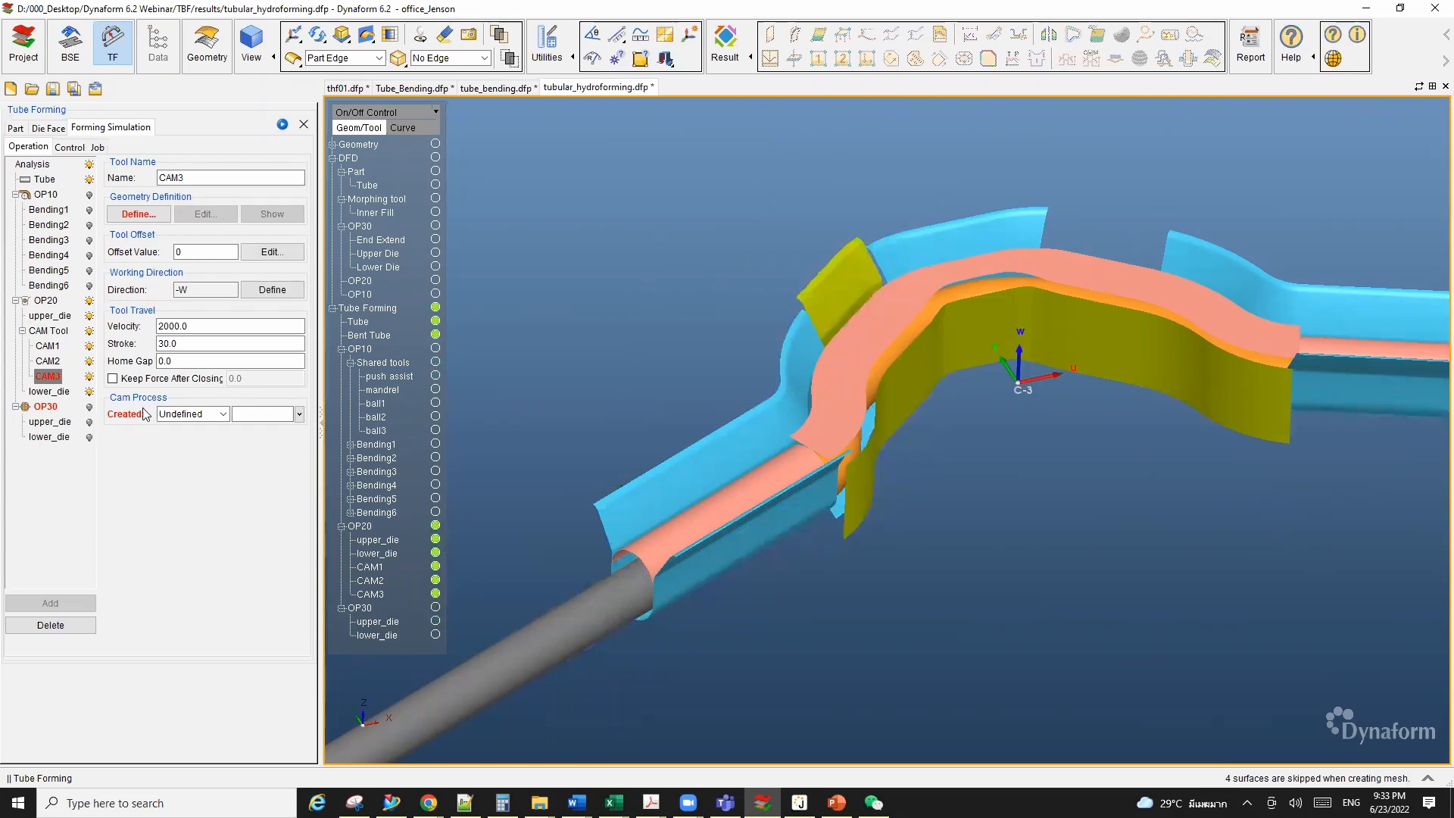
# Step: Define CAM3's geometry by including the surfaces of the cam insert near the middle of the outer bend
pyautogui.click(153, 219)
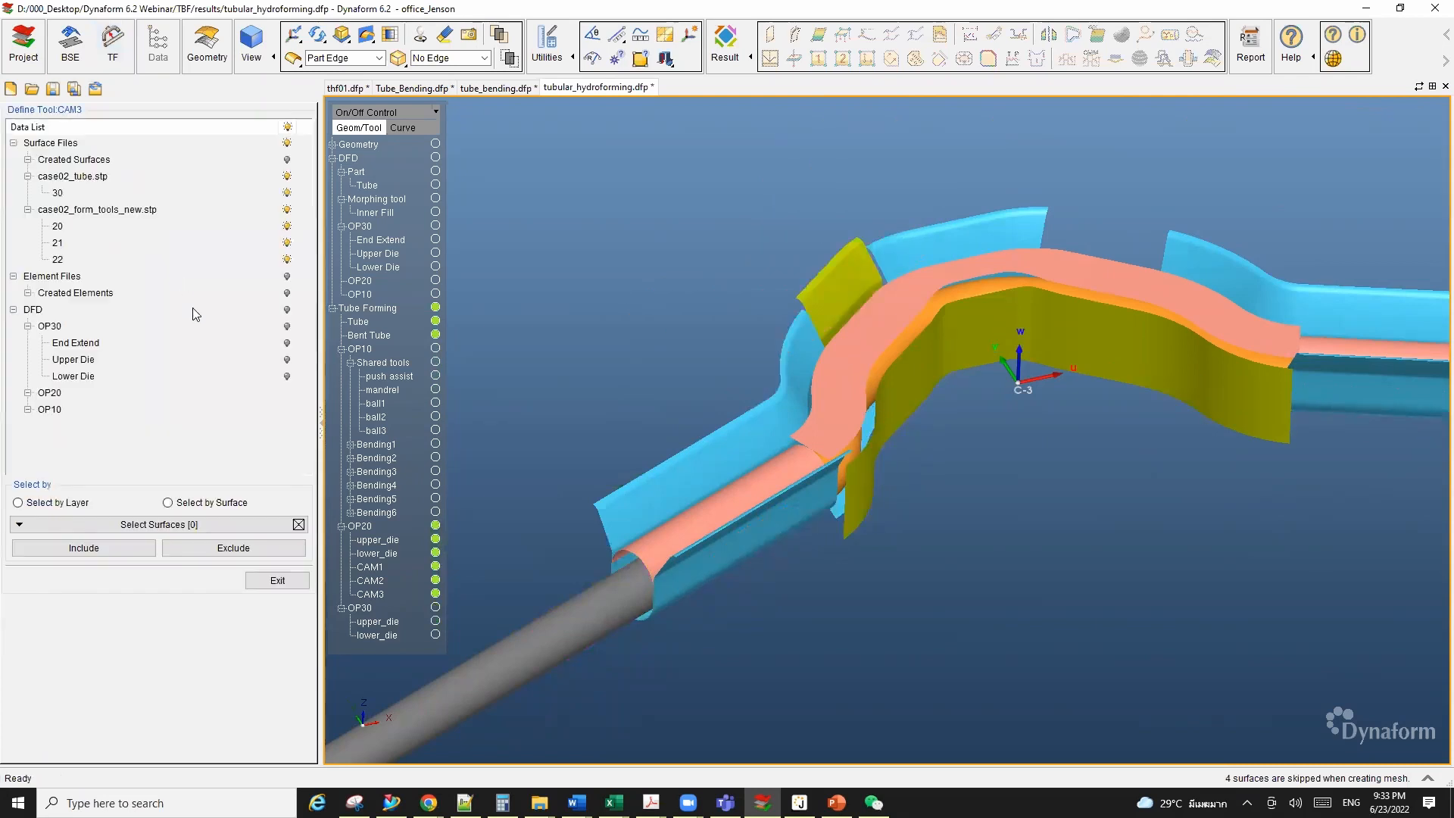
pyautogui.click(169, 503)
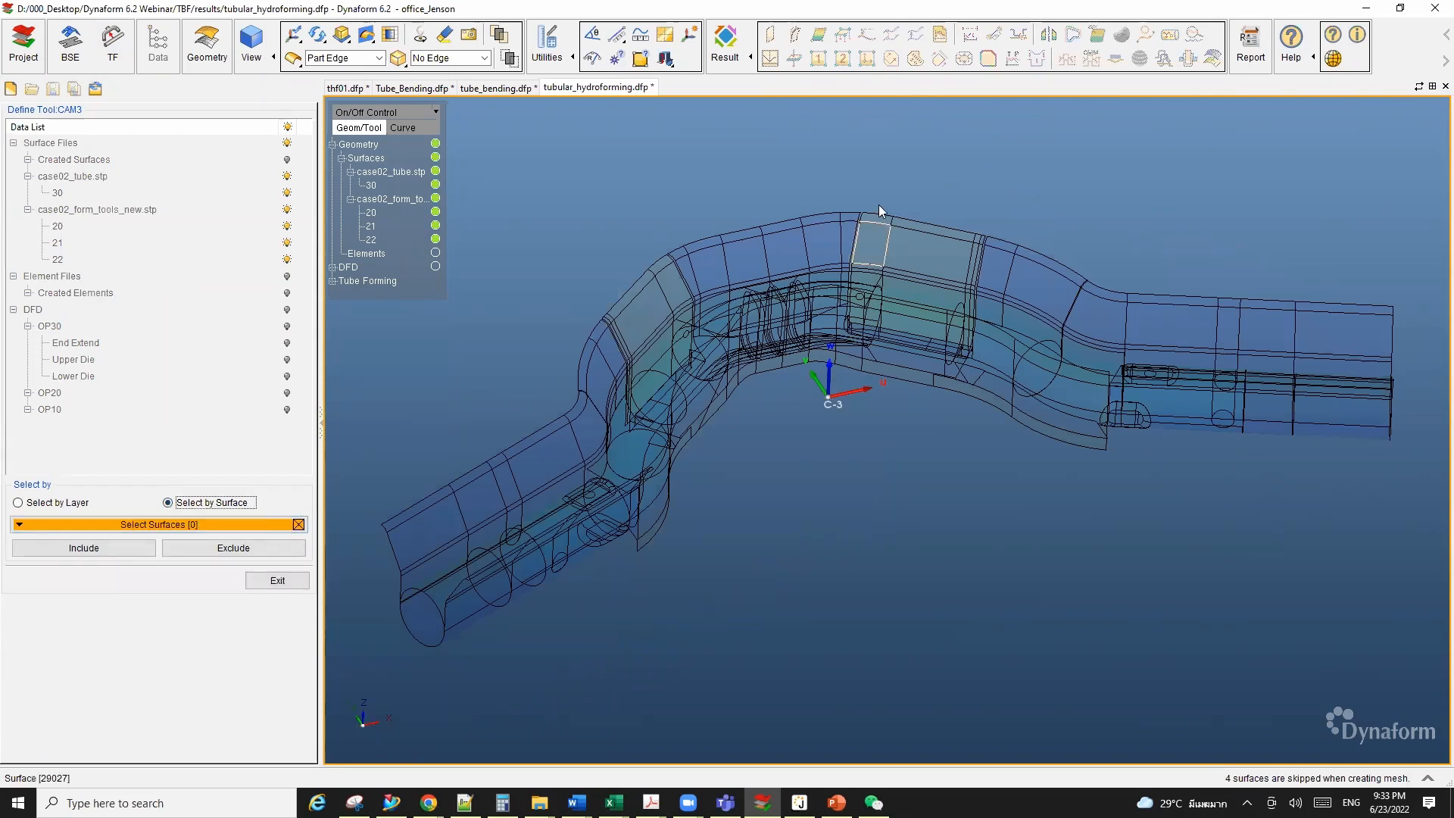
pyautogui.click(913, 244)
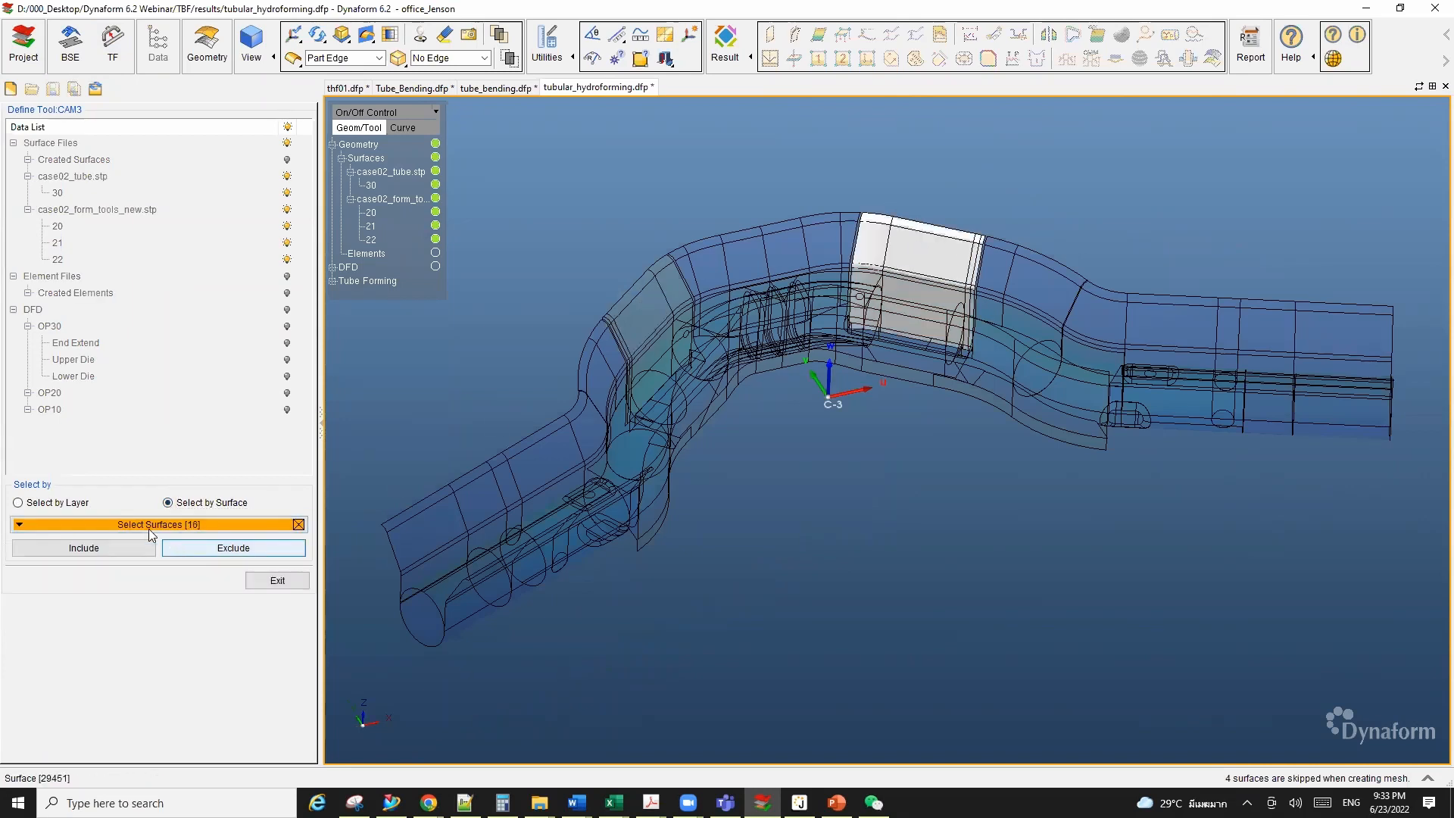
pyautogui.click(97, 546)
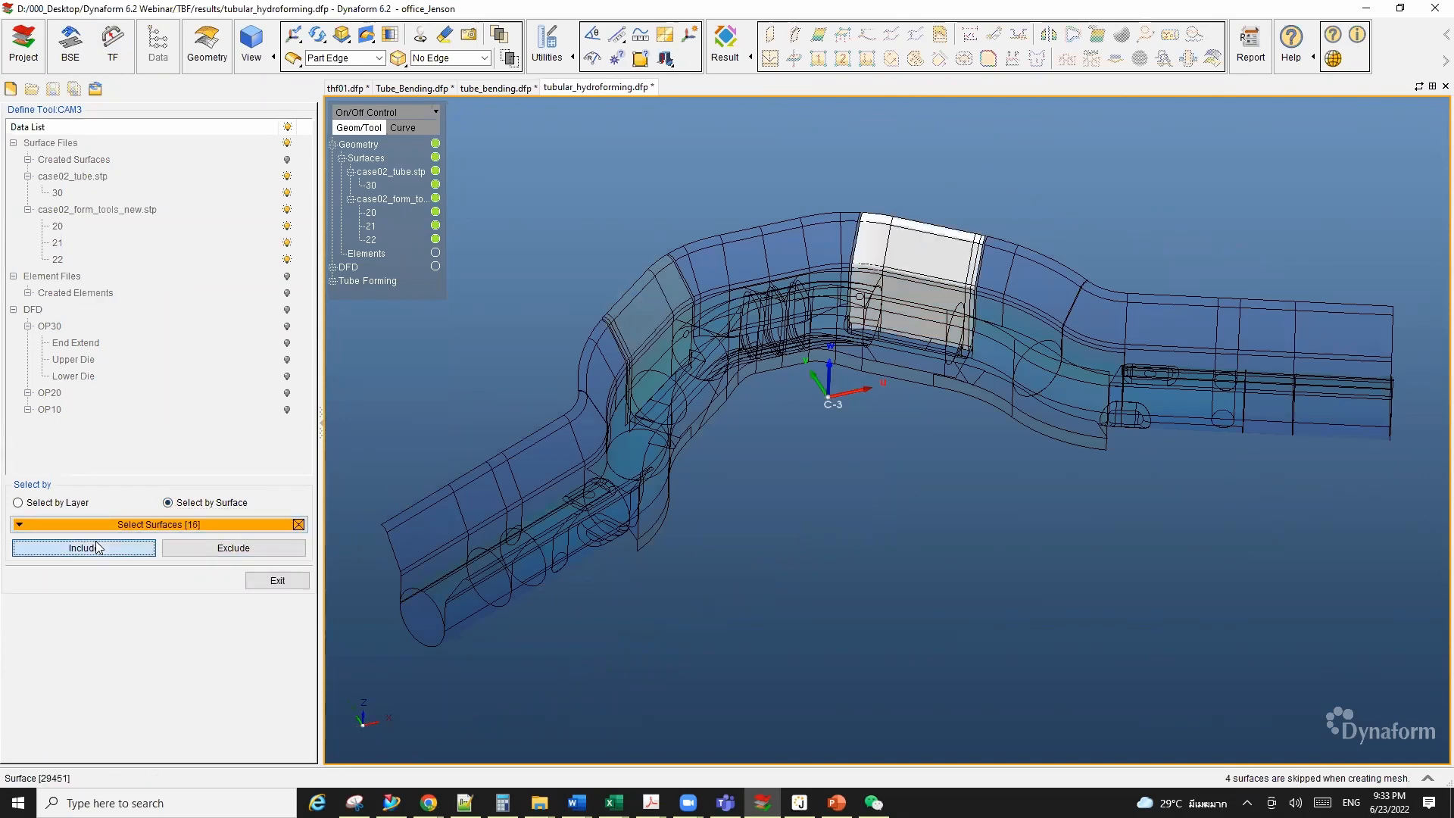
pyautogui.click(277, 580)
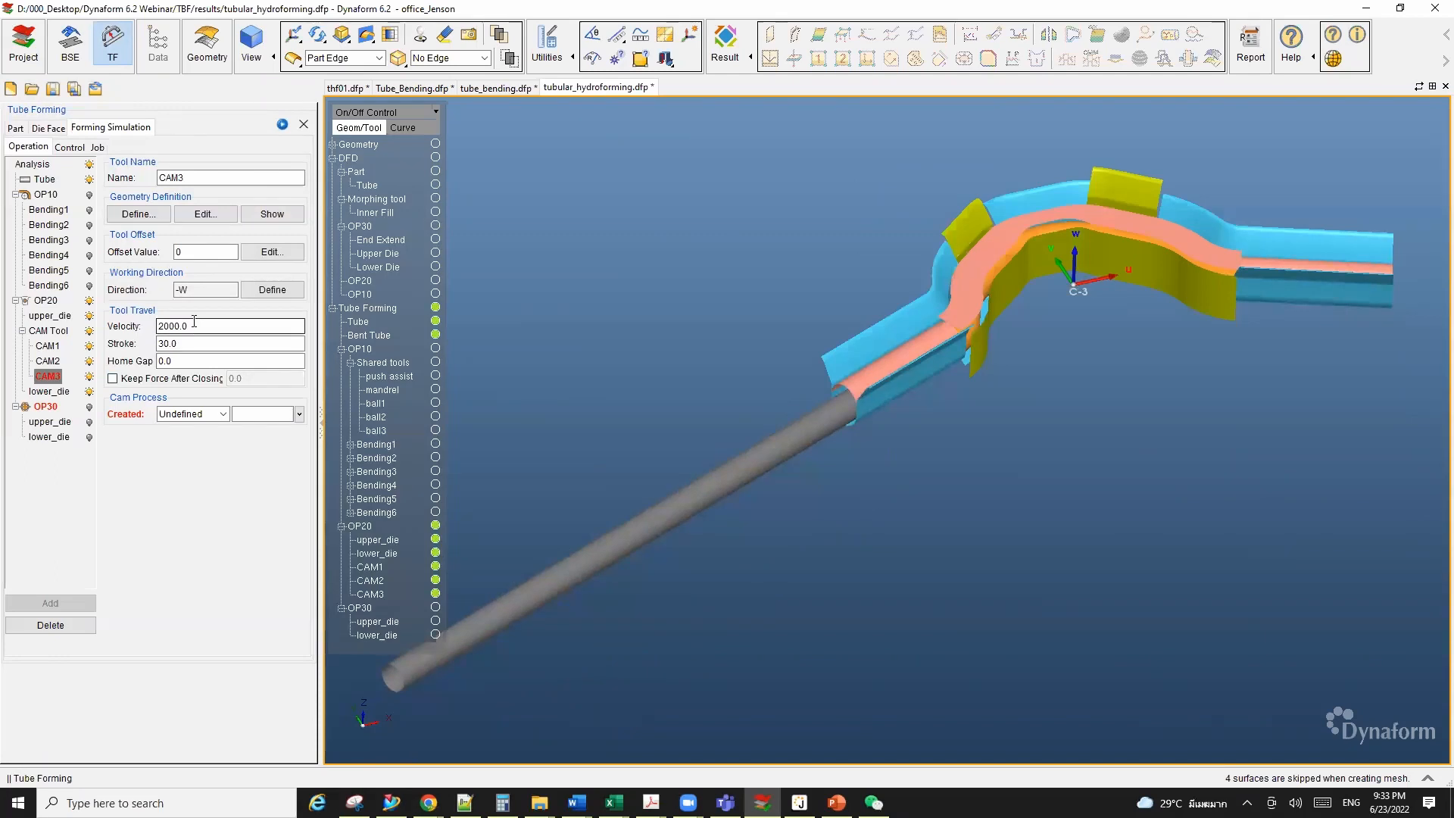
# Step: Define CAM3's working direction as a vector with components V -1 and W 0
pyautogui.click(278, 291)
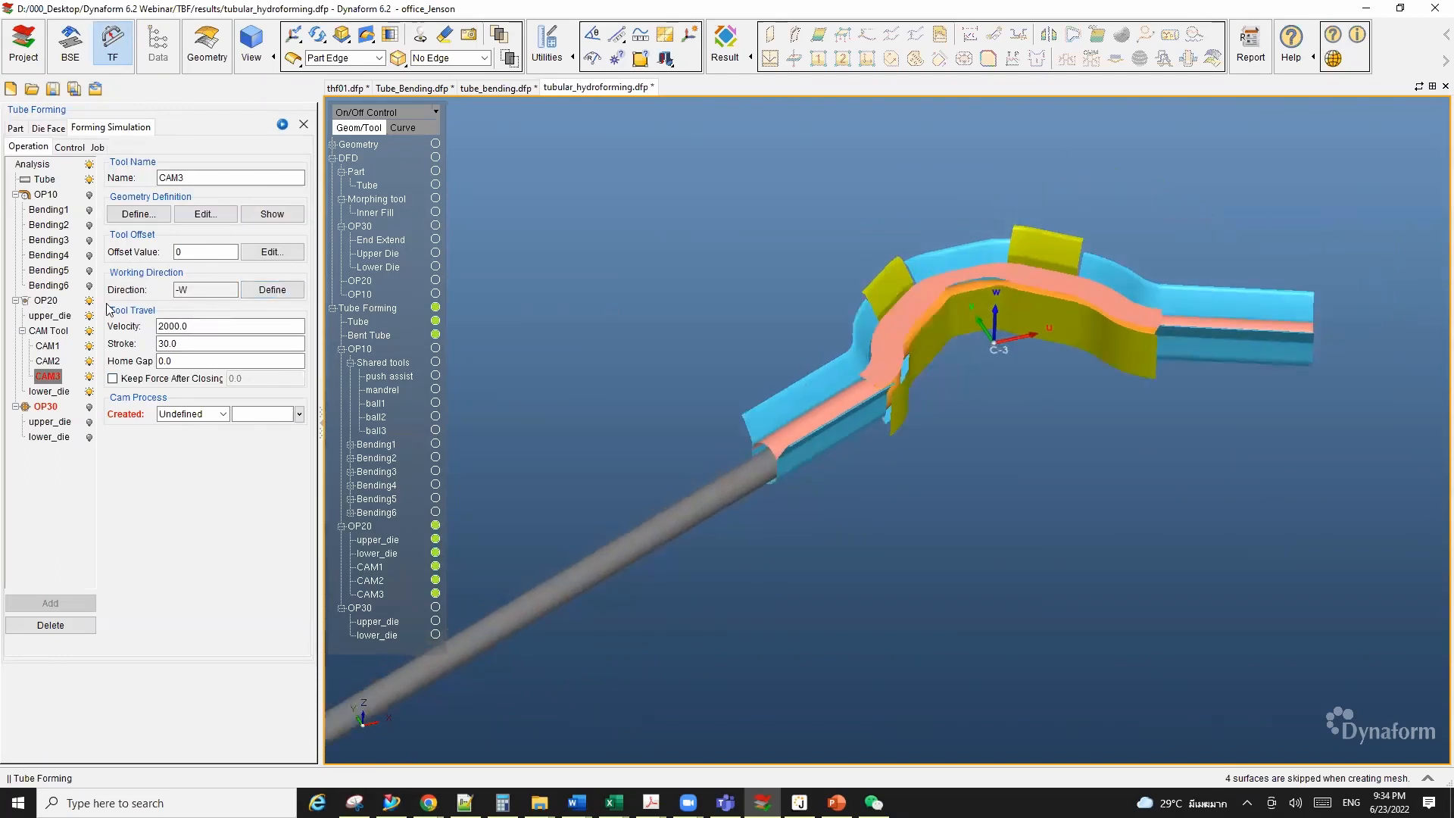
pyautogui.click(275, 296)
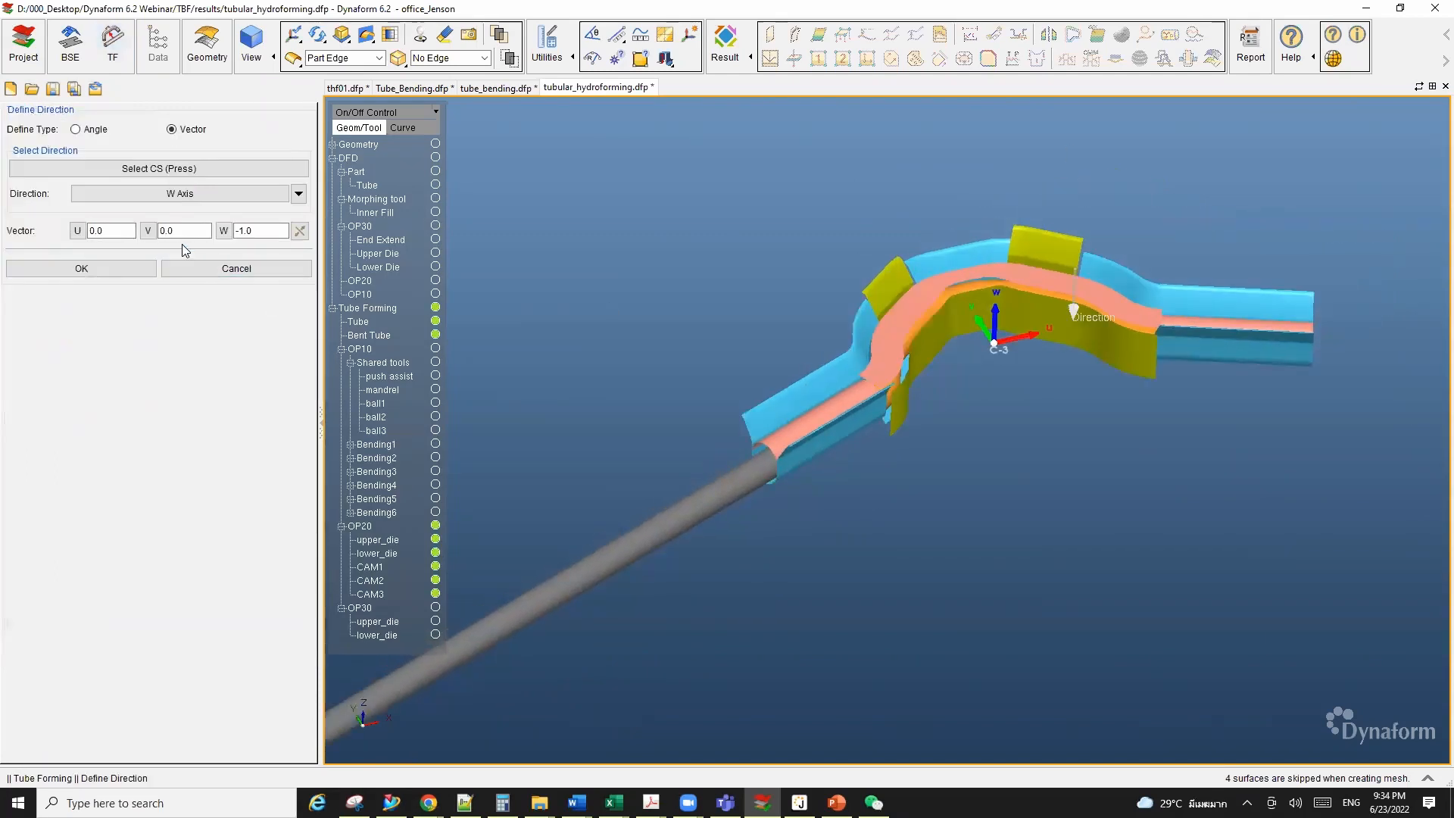
pyautogui.moveTo(181, 232); pyautogui.dragTo(92, 234)
pyautogui.write('-')
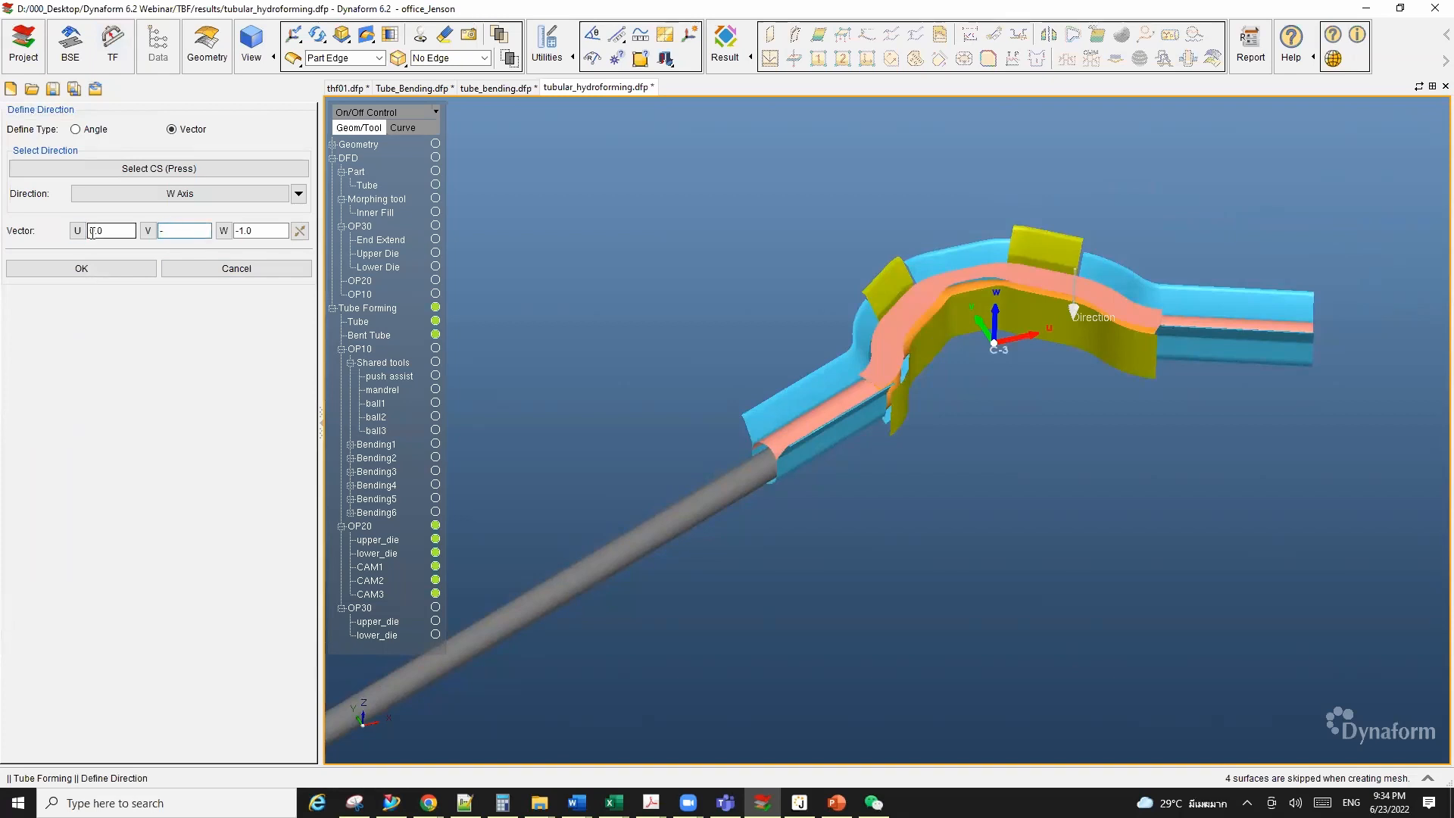
pyautogui.write('1')
pyautogui.press('Tab')
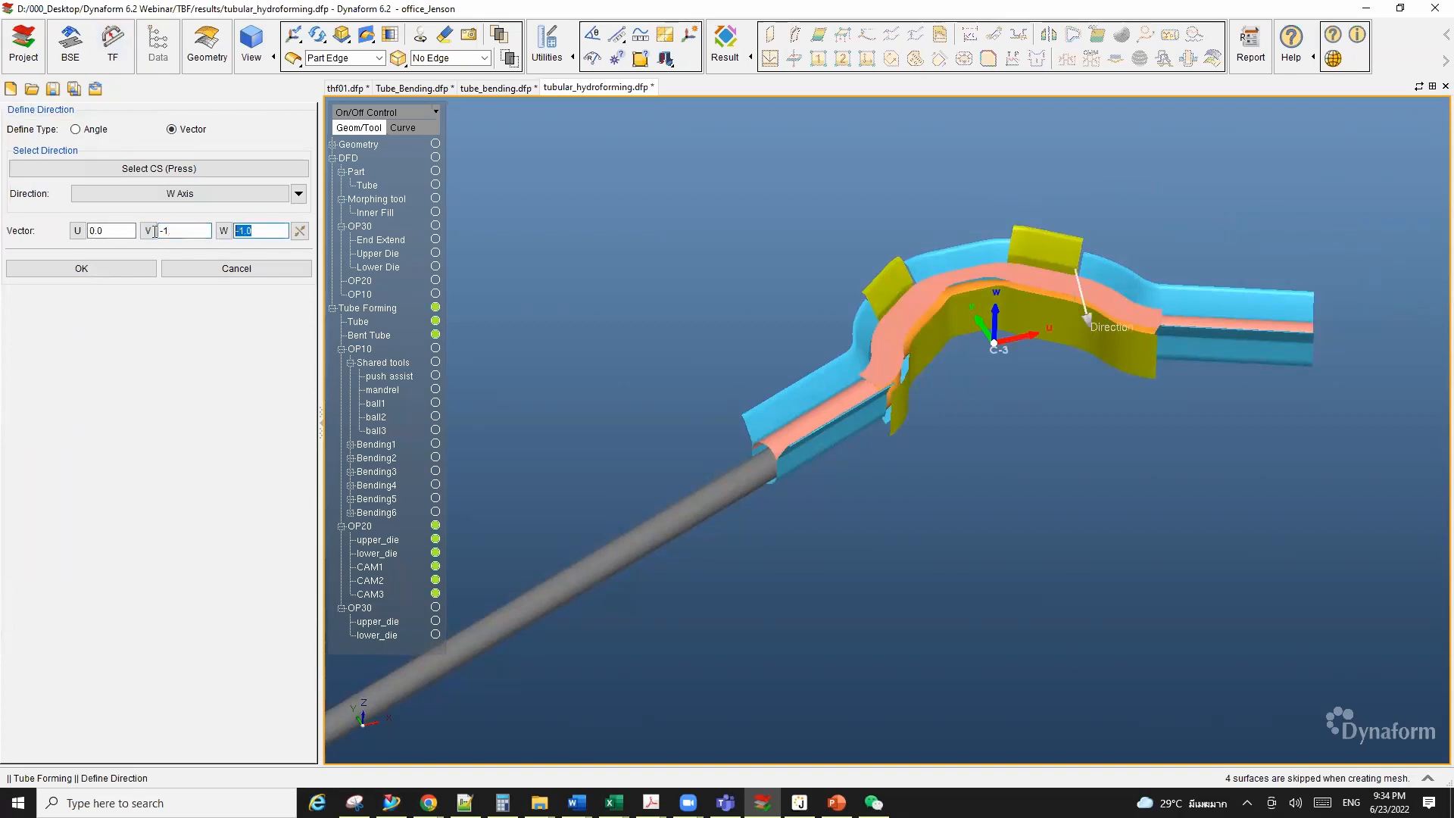
pyautogui.click(102, 269)
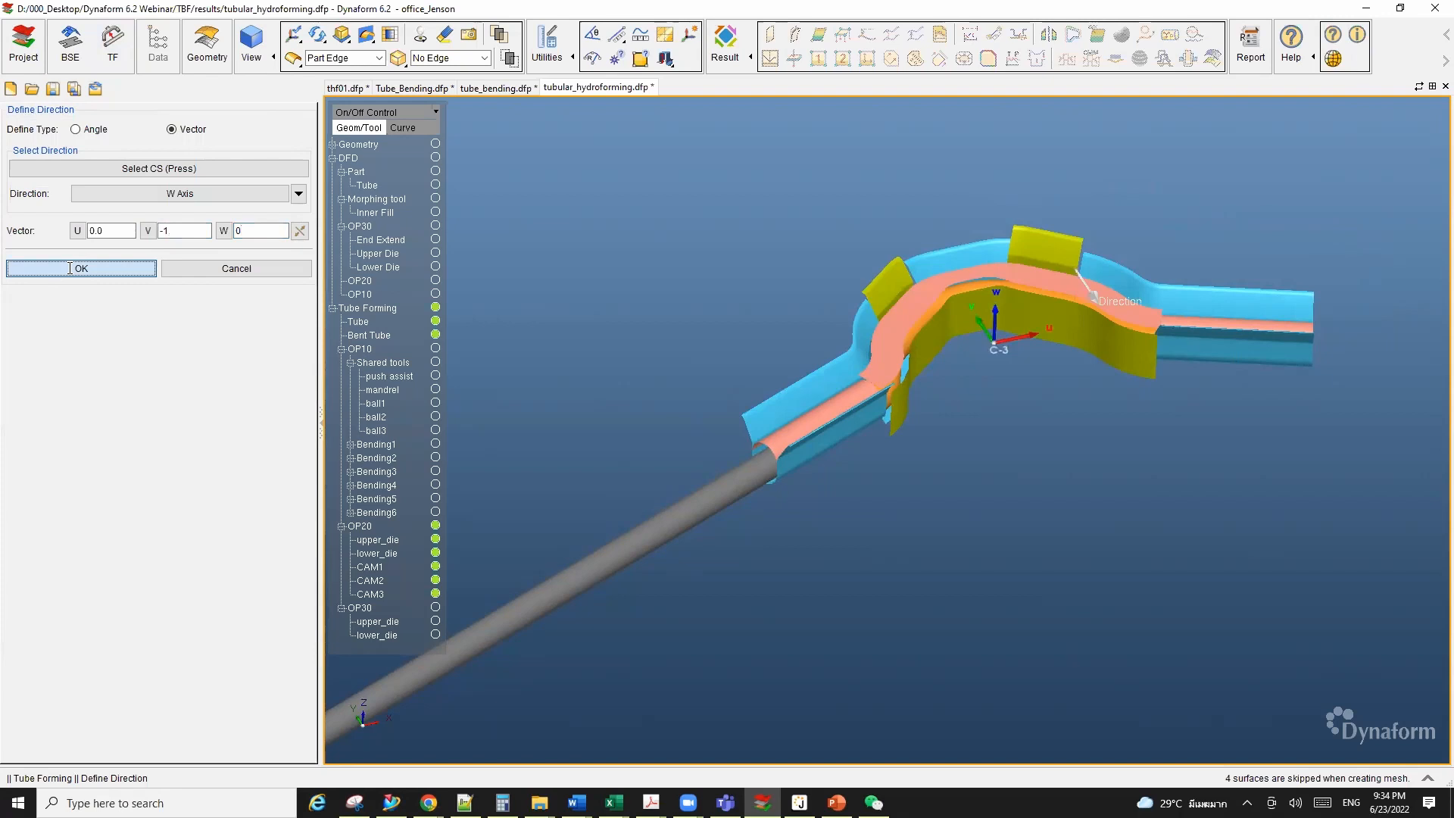
# Step: Set the CAM3 cam process to Synchronous with CAM1&CAM2
pyautogui.click(204, 415)
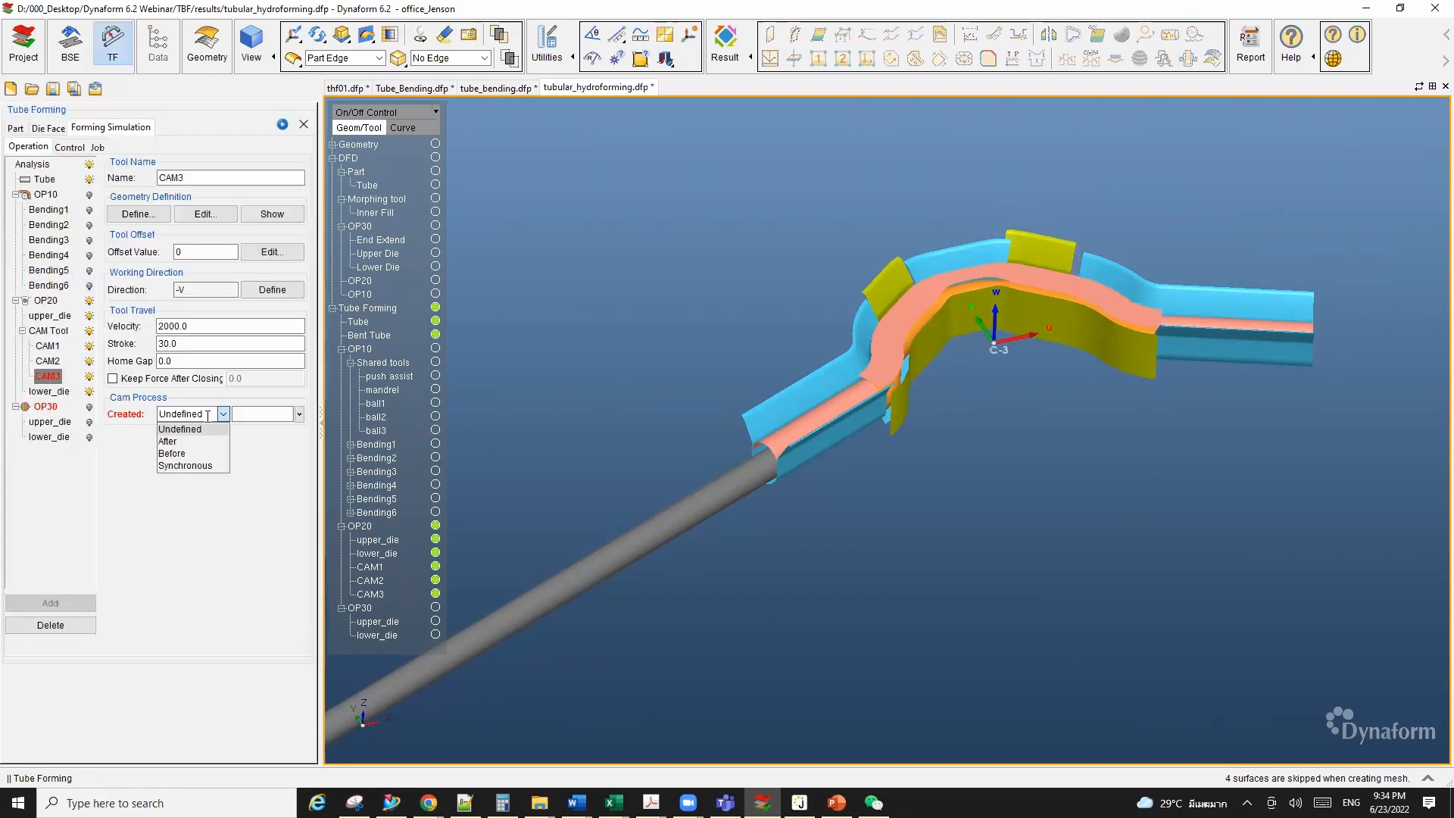
pyautogui.click(203, 458)
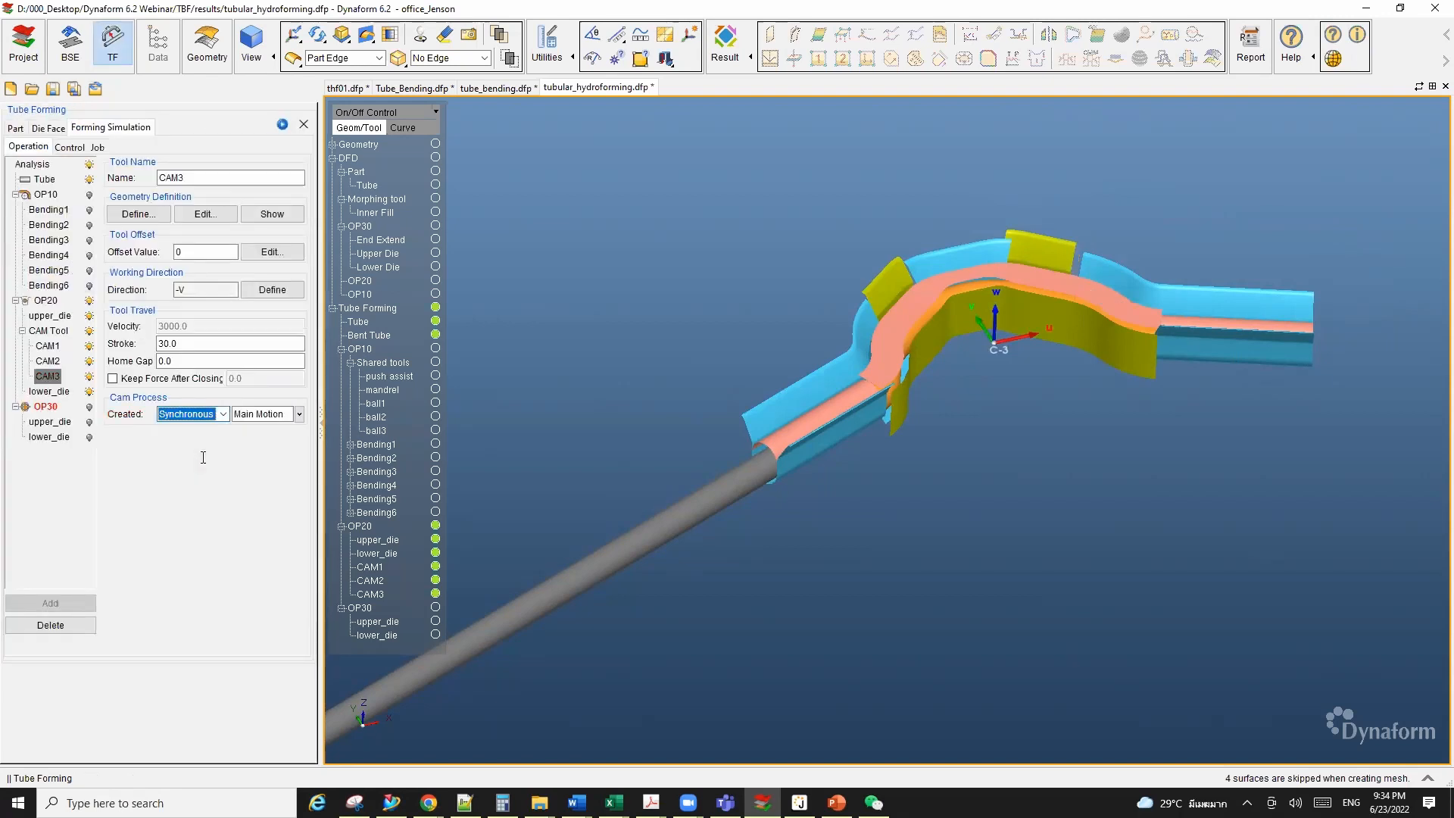
pyautogui.click(301, 415)
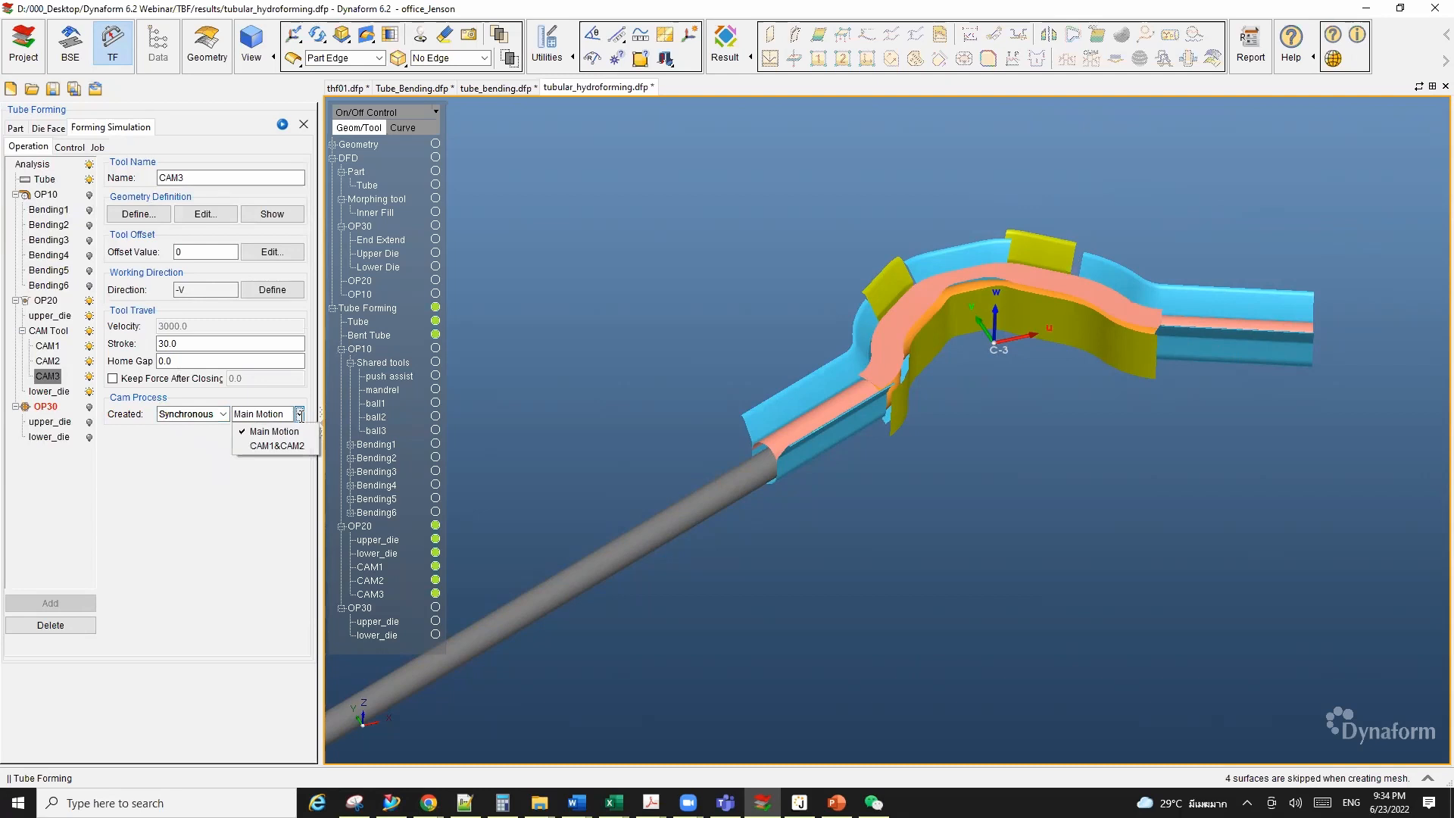
pyautogui.click(271, 446)
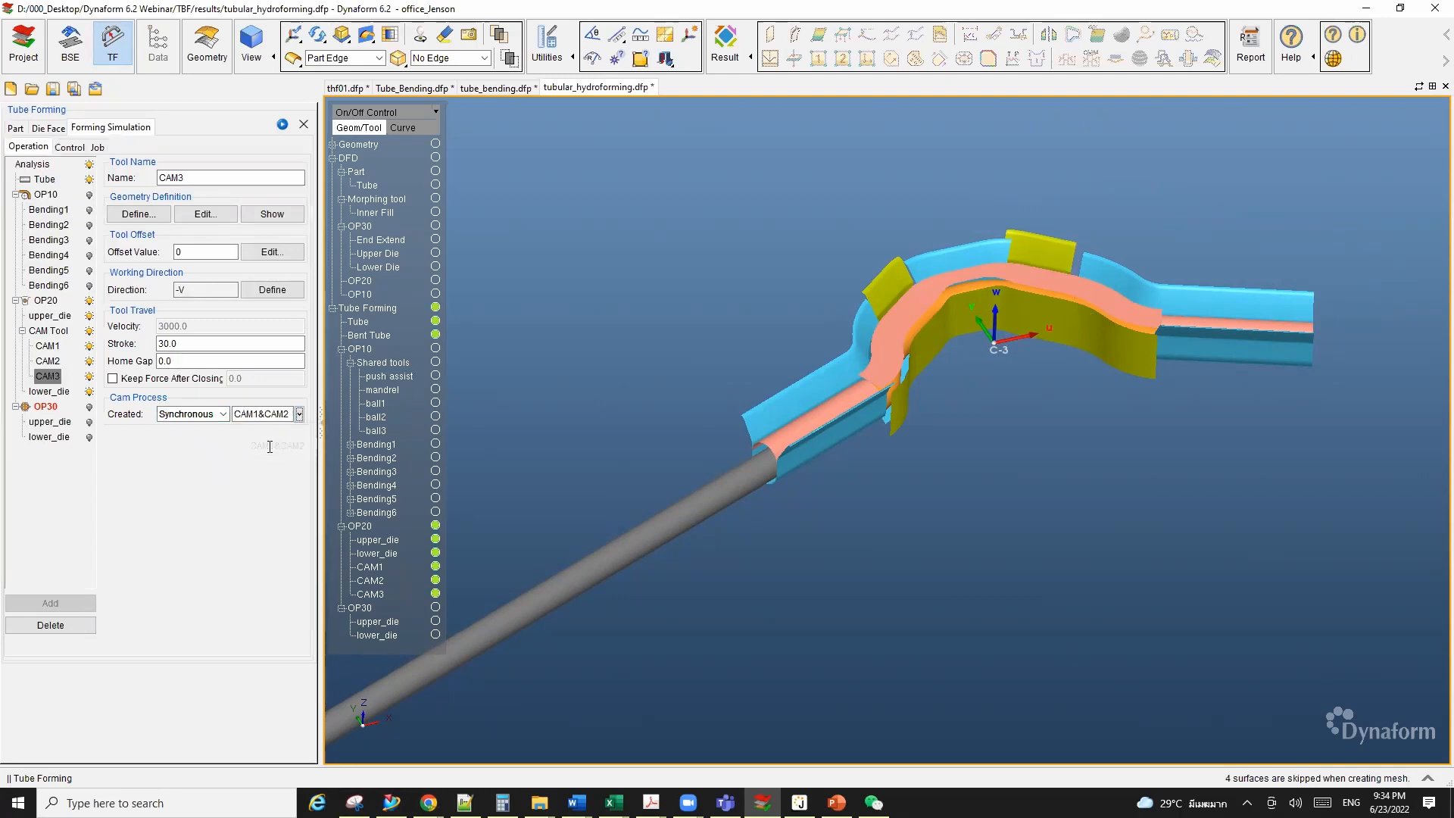
# Step: Play the process animation to examine how the OP20 dies and three CAM tools close, and exit the preview
pyautogui.moveTo(839, 377); pyautogui.dragTo(884, 428, button='middle')
pyautogui.scroll(3, 860, 415)
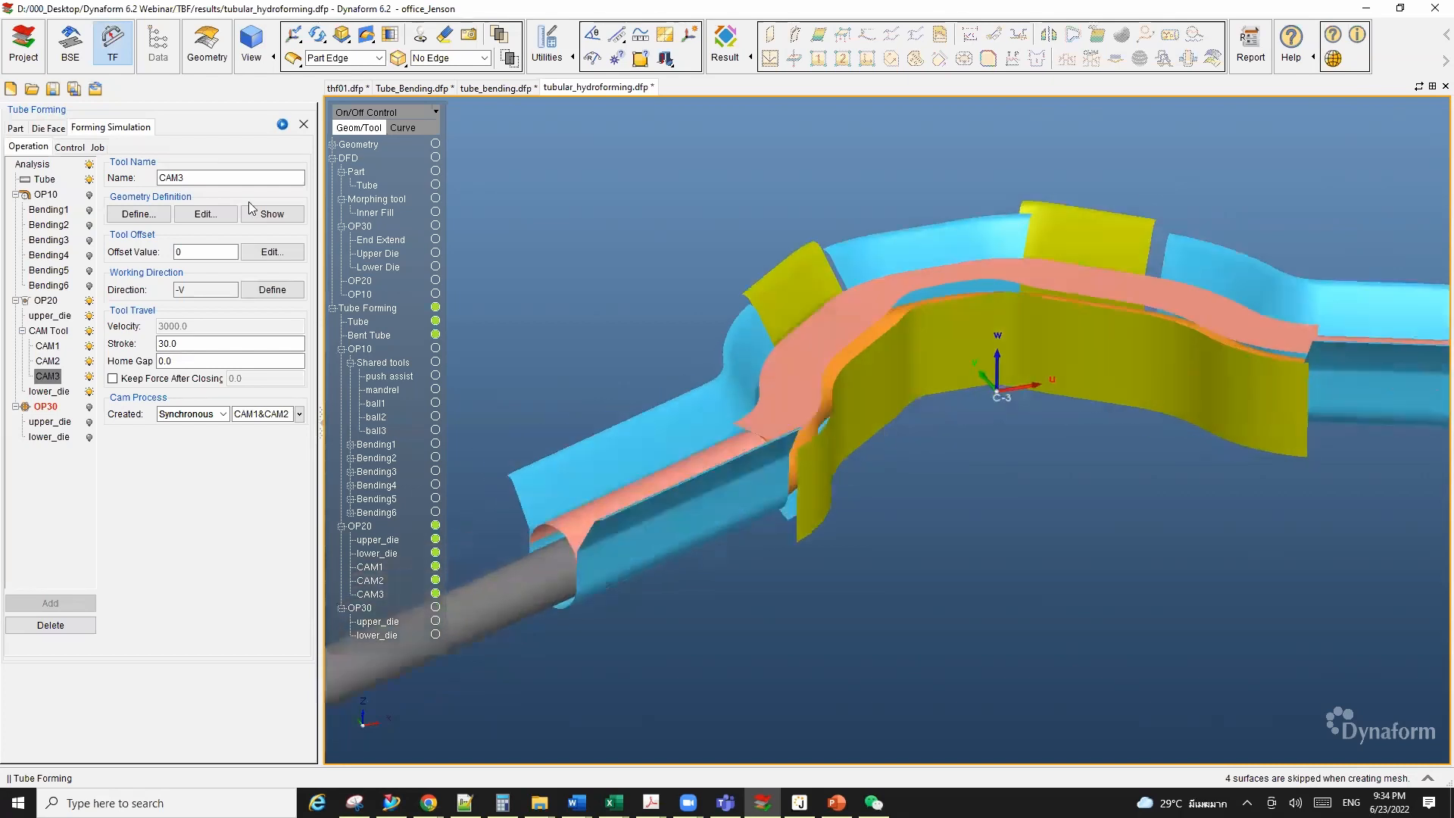
pyautogui.click(283, 124)
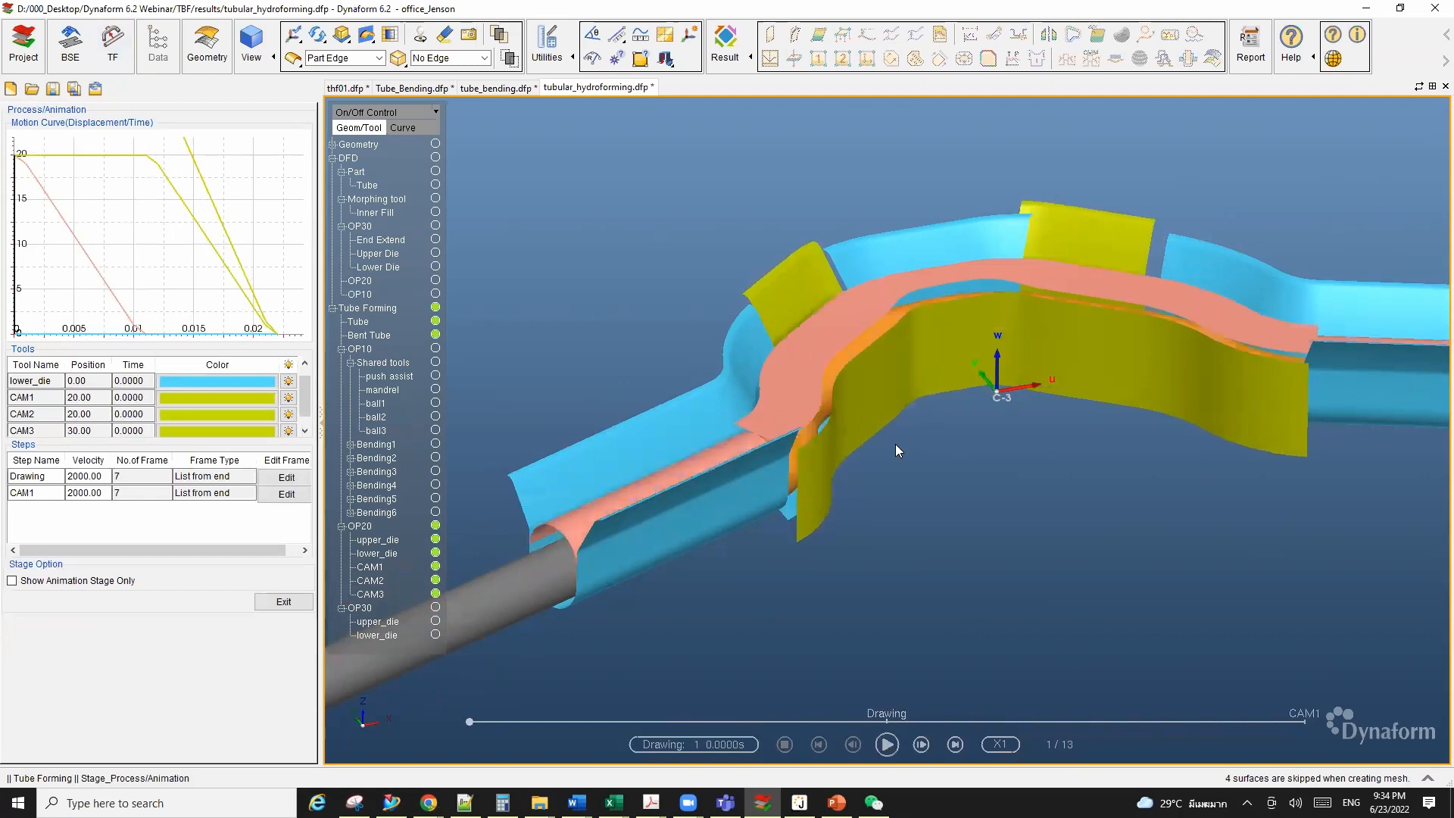
pyautogui.click(888, 745)
pyautogui.click(888, 745)
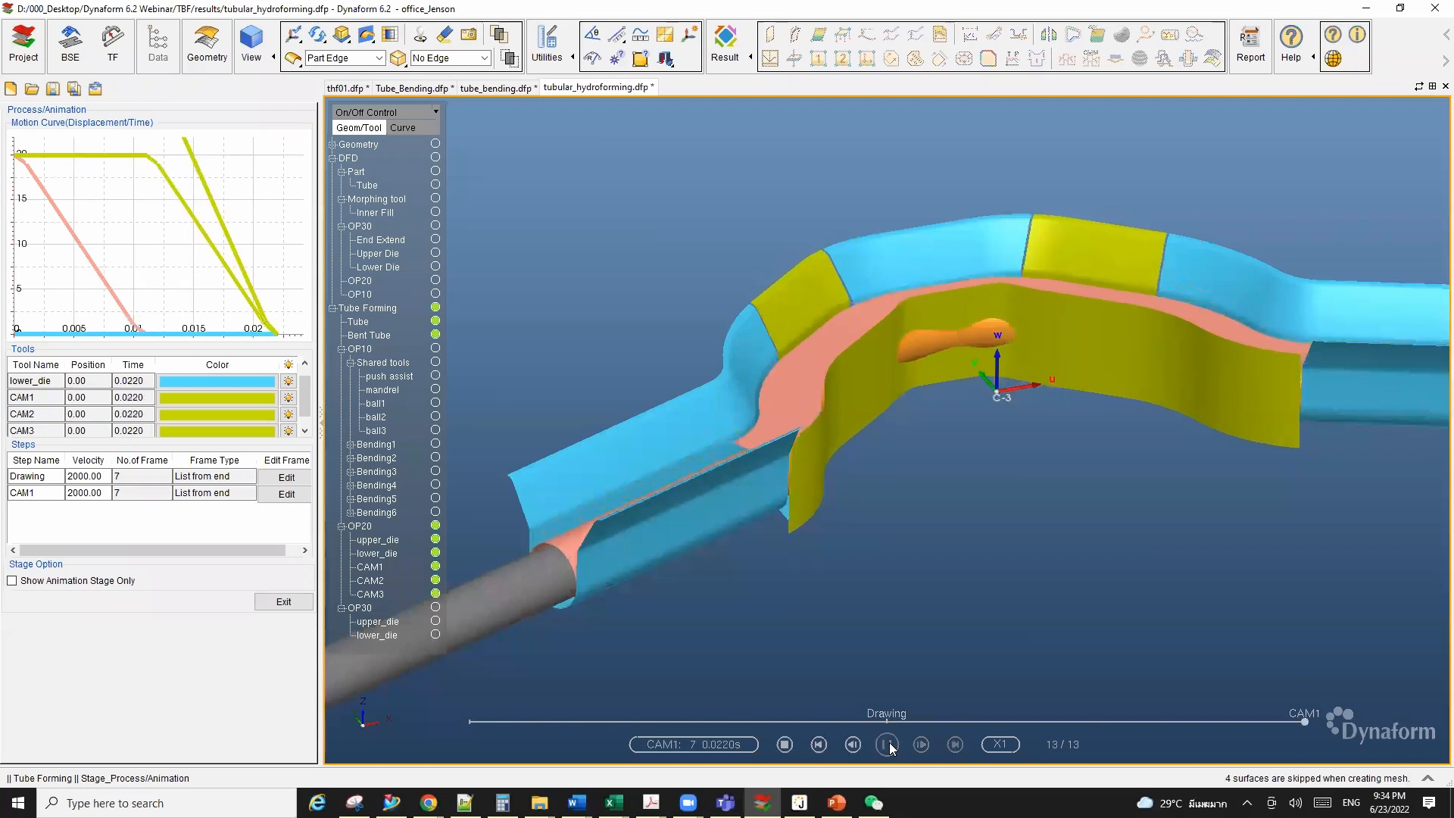
pyautogui.click(283, 602)
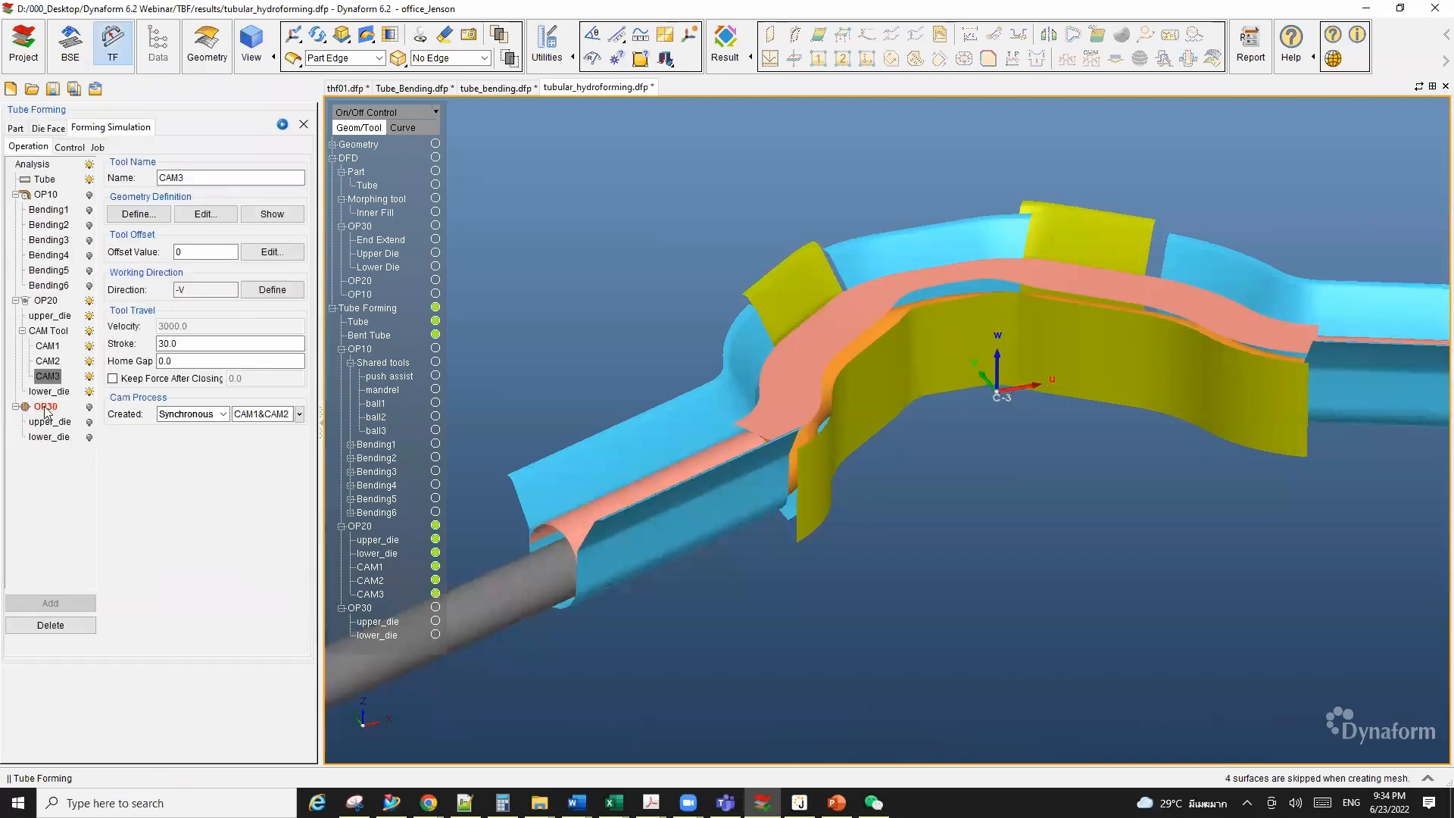
# Step: Set the forming stroke of the OP30 HydroForming stage to 30 and inspect the gap between the dies
pyautogui.click(46, 407)
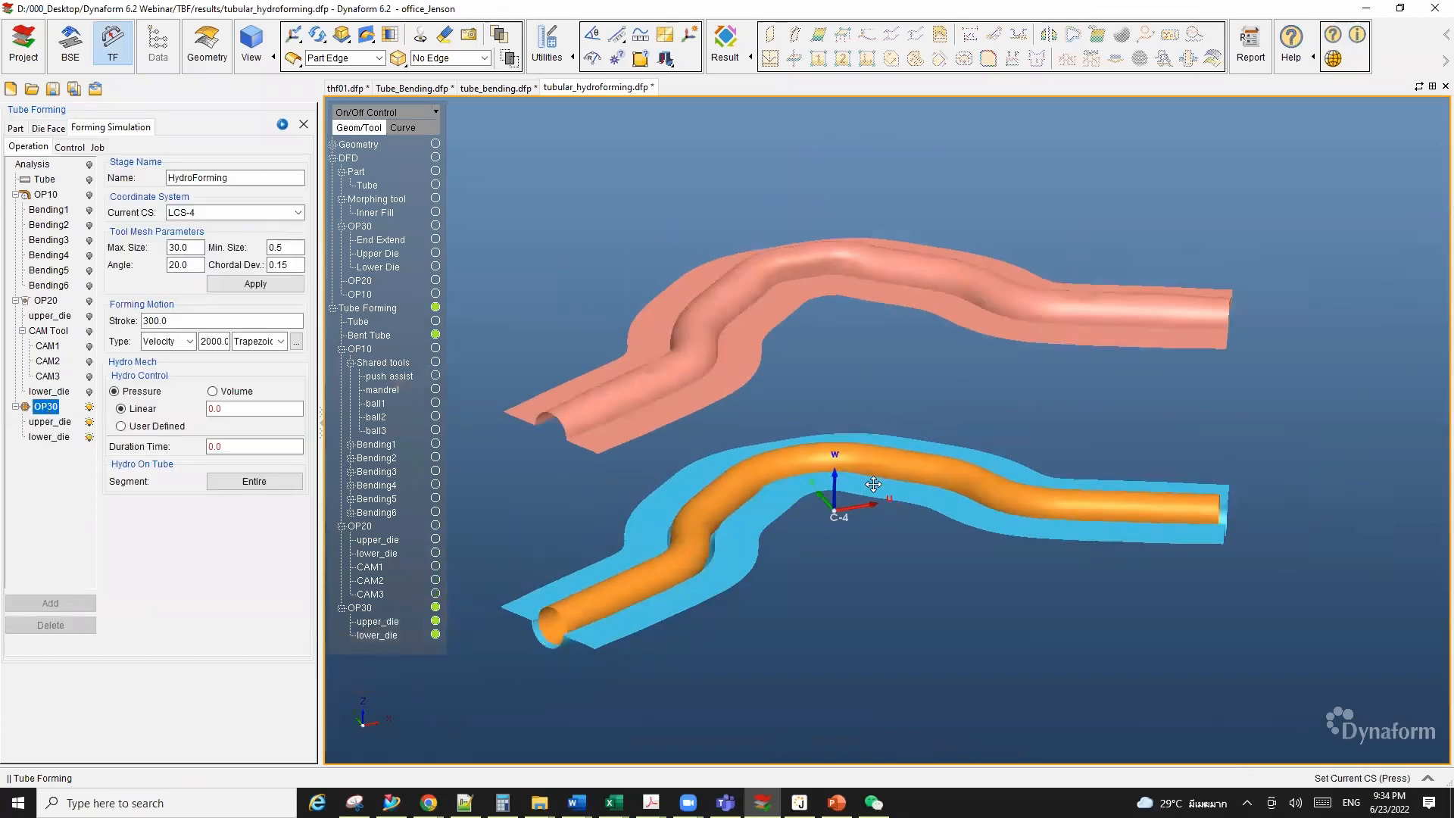
pyautogui.keyDown('ctrl'); pyautogui.moveTo(811, 486); pyautogui.dragTo(840, 475, button='middle'); pyautogui.keyUp('ctrl')
pyautogui.keyDown('ctrl'); pyautogui.moveTo(840, 475); pyautogui.dragTo(799, 356); pyautogui.keyUp('ctrl')
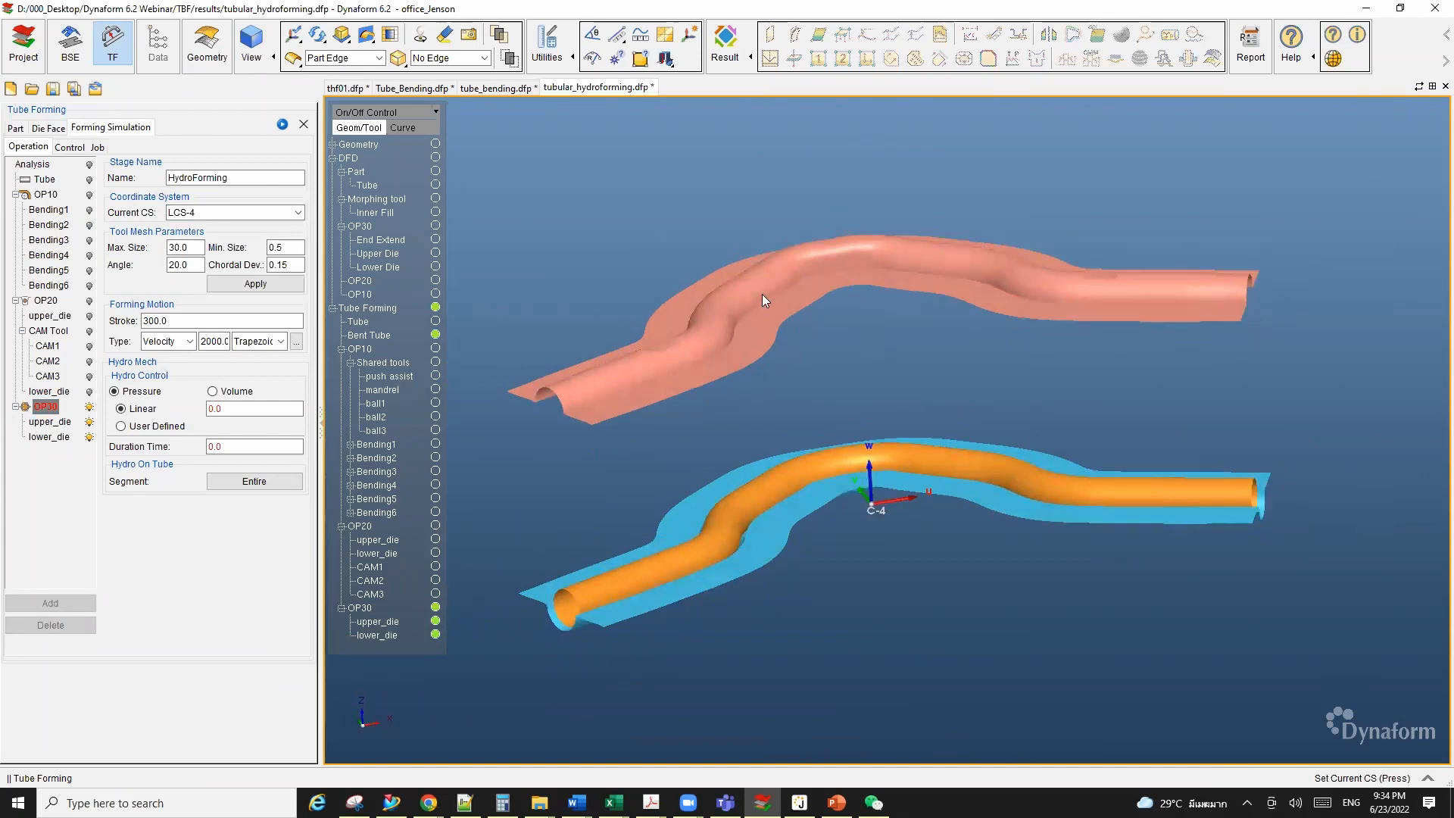
pyautogui.moveTo(182, 322); pyautogui.dragTo(68, 331)
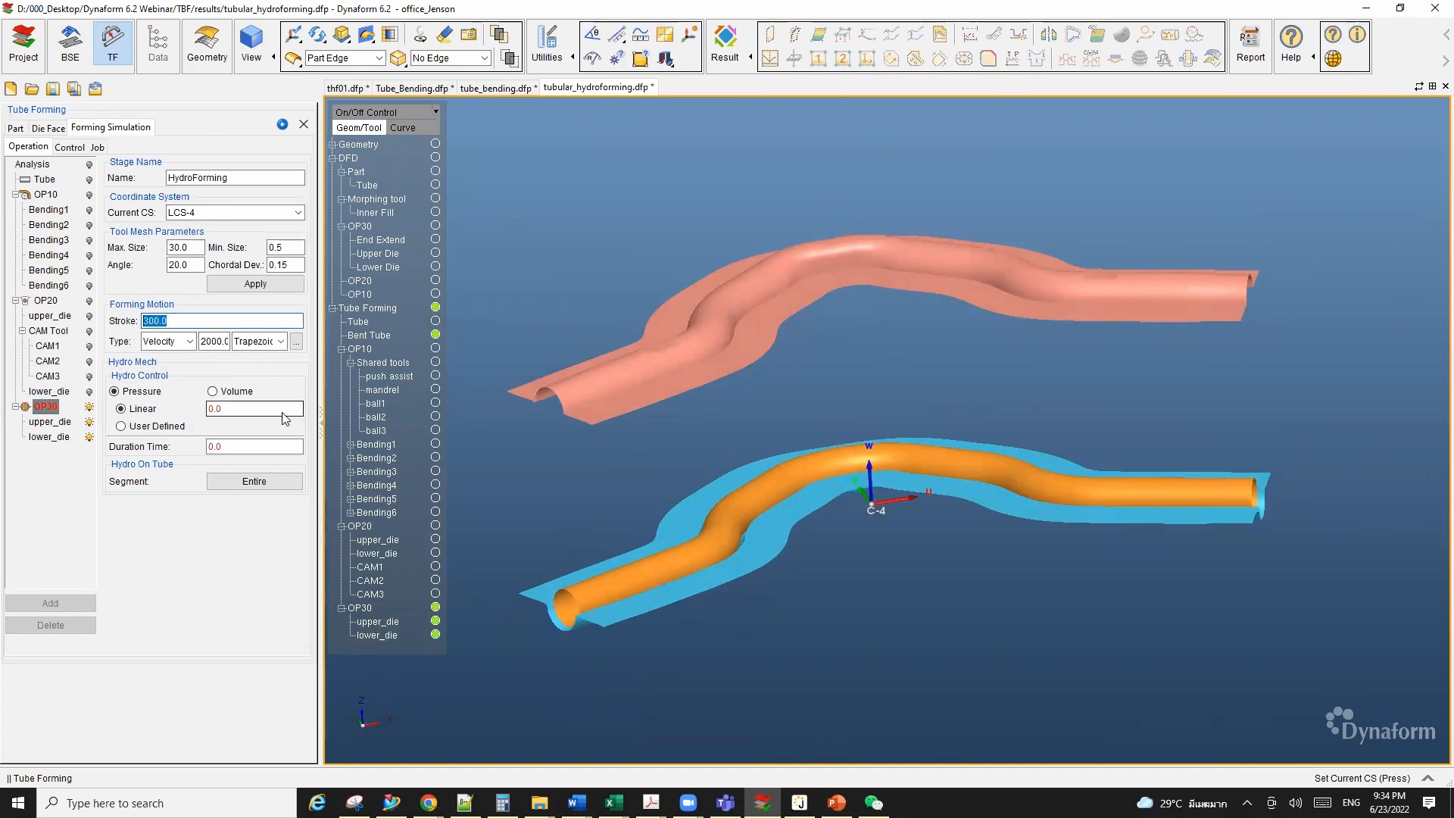
pyautogui.write('30')
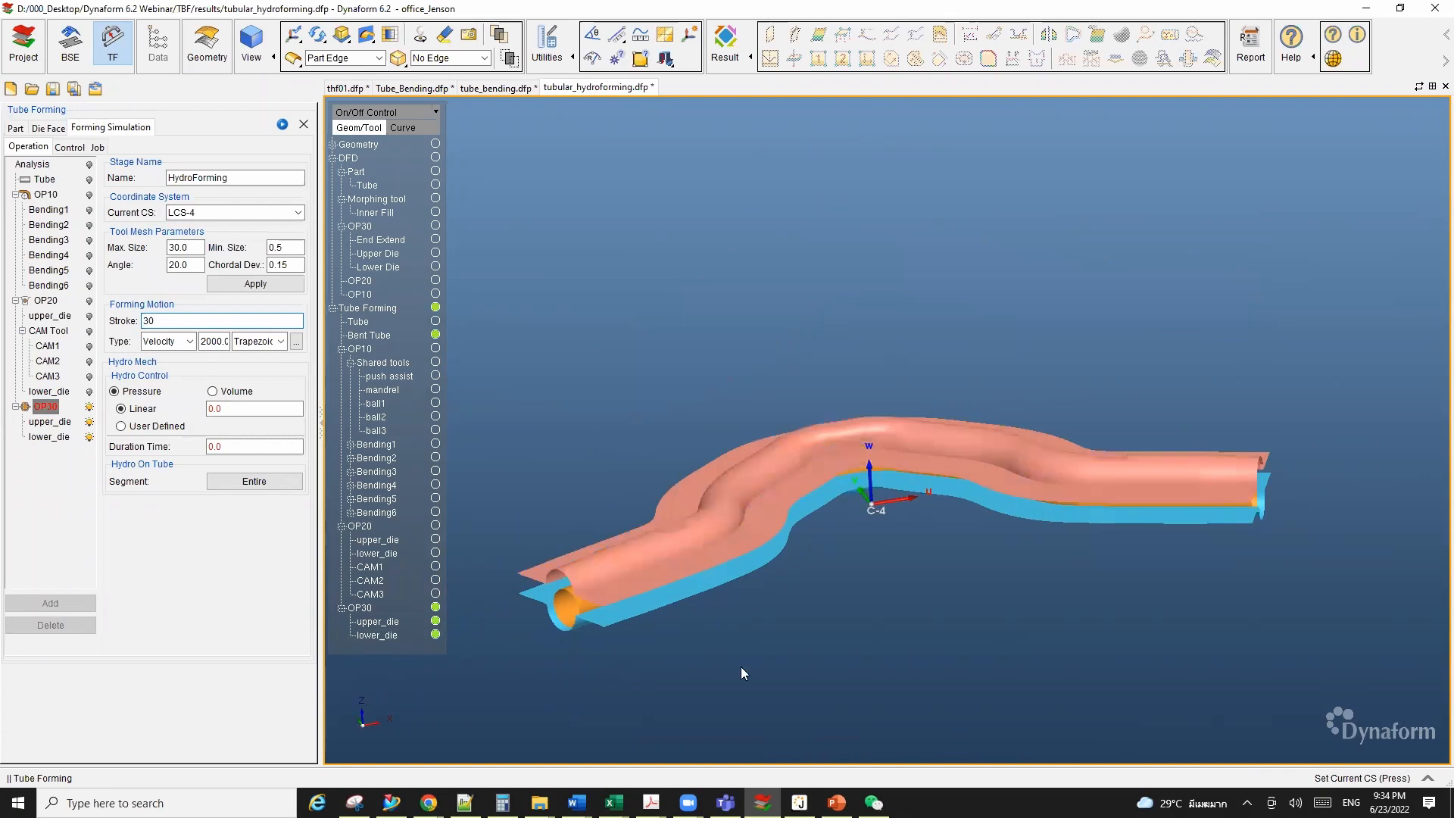
pyautogui.scroll(3, 782, 519)
pyautogui.moveTo(821, 425); pyautogui.dragTo(837, 320, button='middle')
pyautogui.scroll(-1, 855, 394)
pyautogui.moveTo(854, 388); pyautogui.dragTo(909, 384, button='middle')
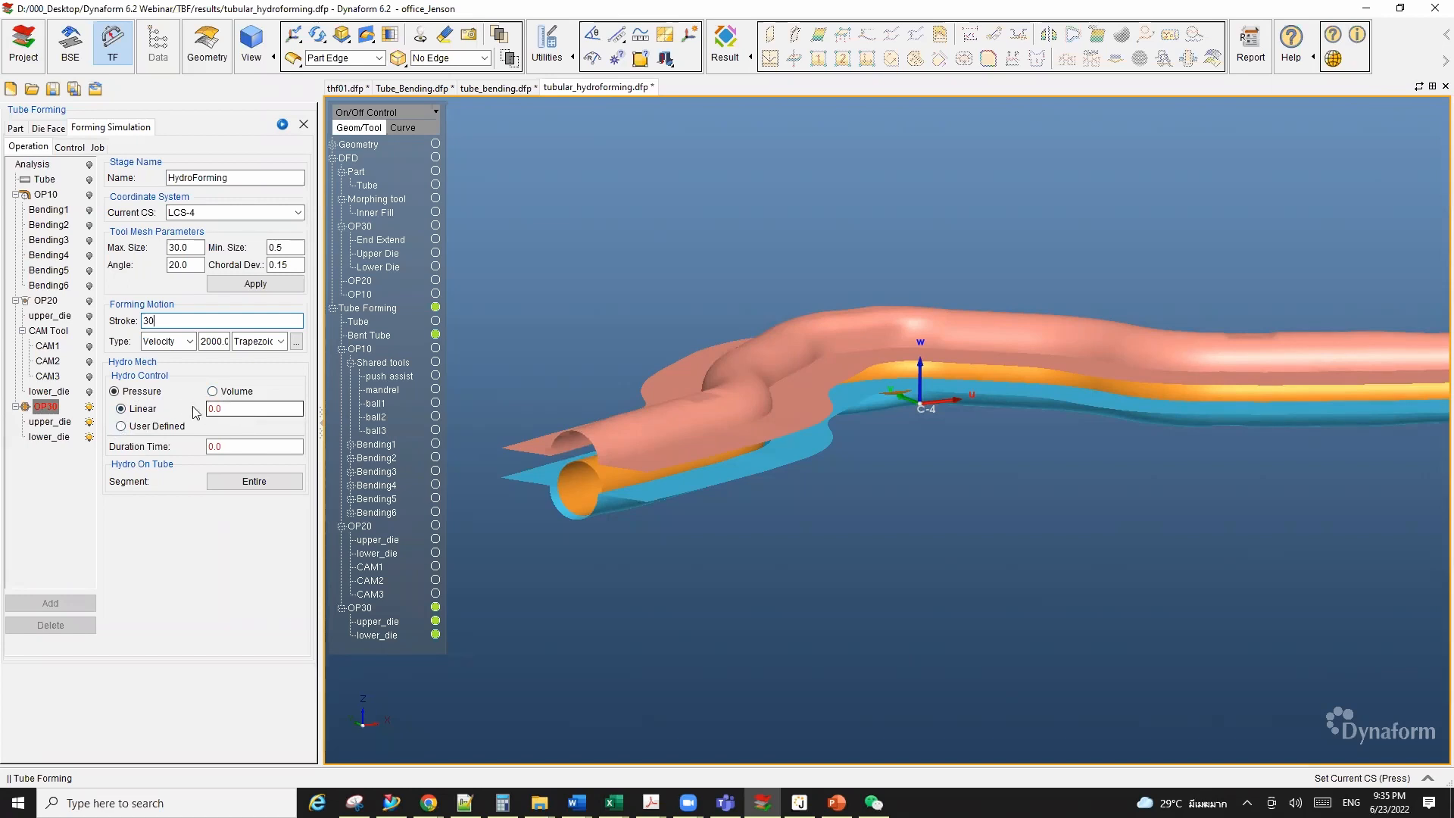
# Step: Switch OP30's hydro pressure control to User Defined and add three point rows to its pressure/time curve
pyautogui.click(122, 428)
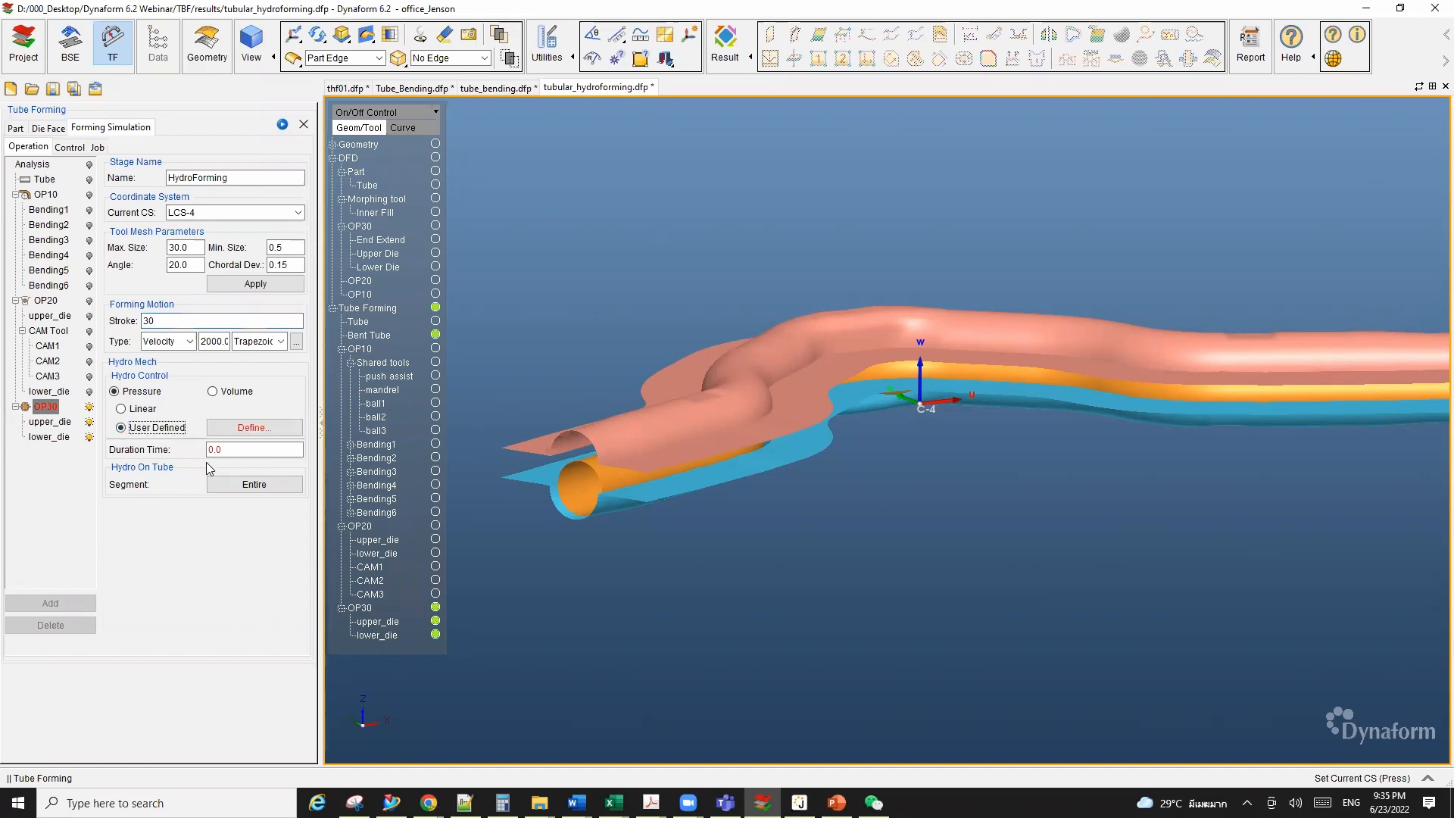
pyautogui.click(260, 429)
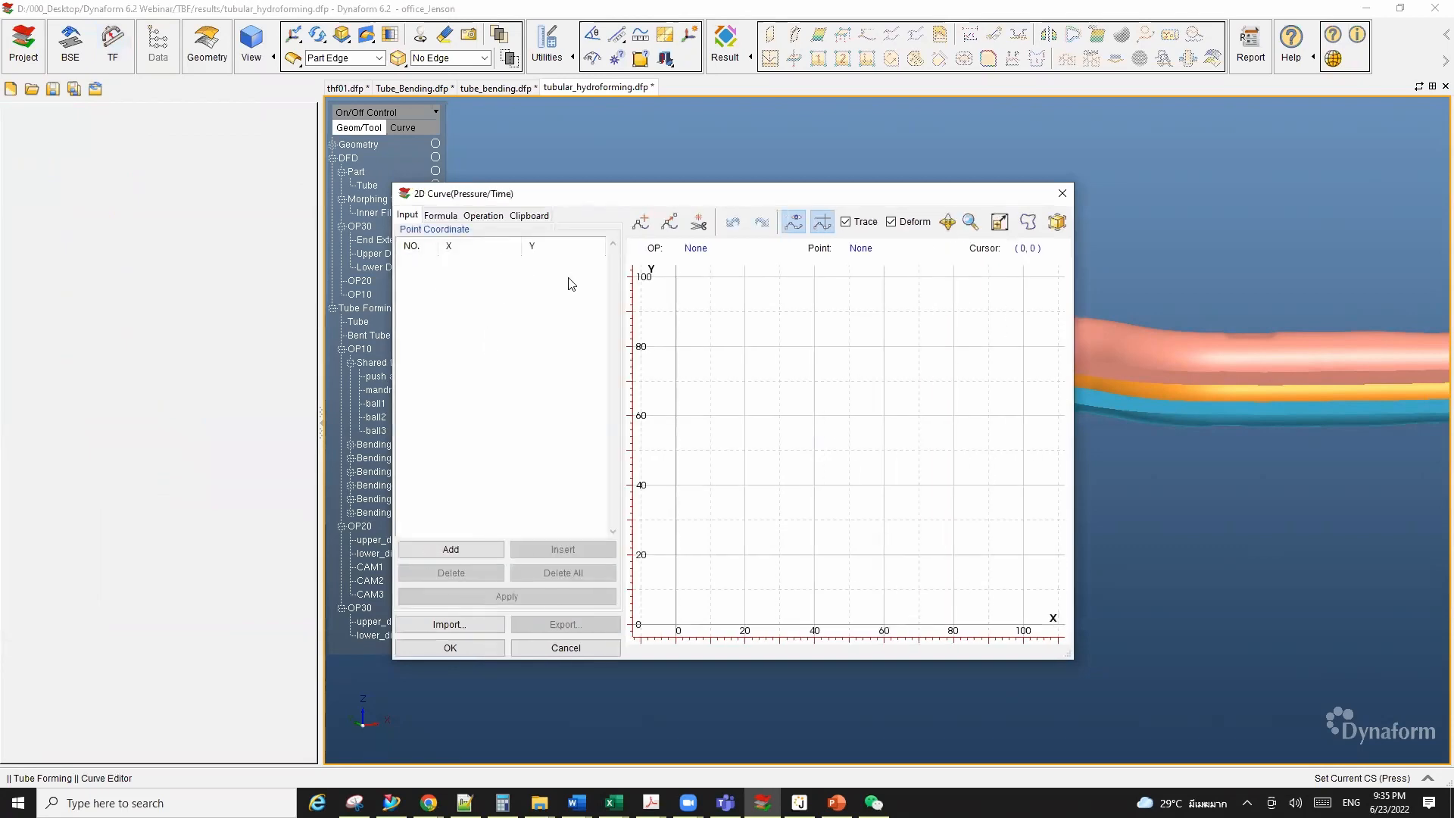
pyautogui.click(469, 552)
pyautogui.click(470, 551)
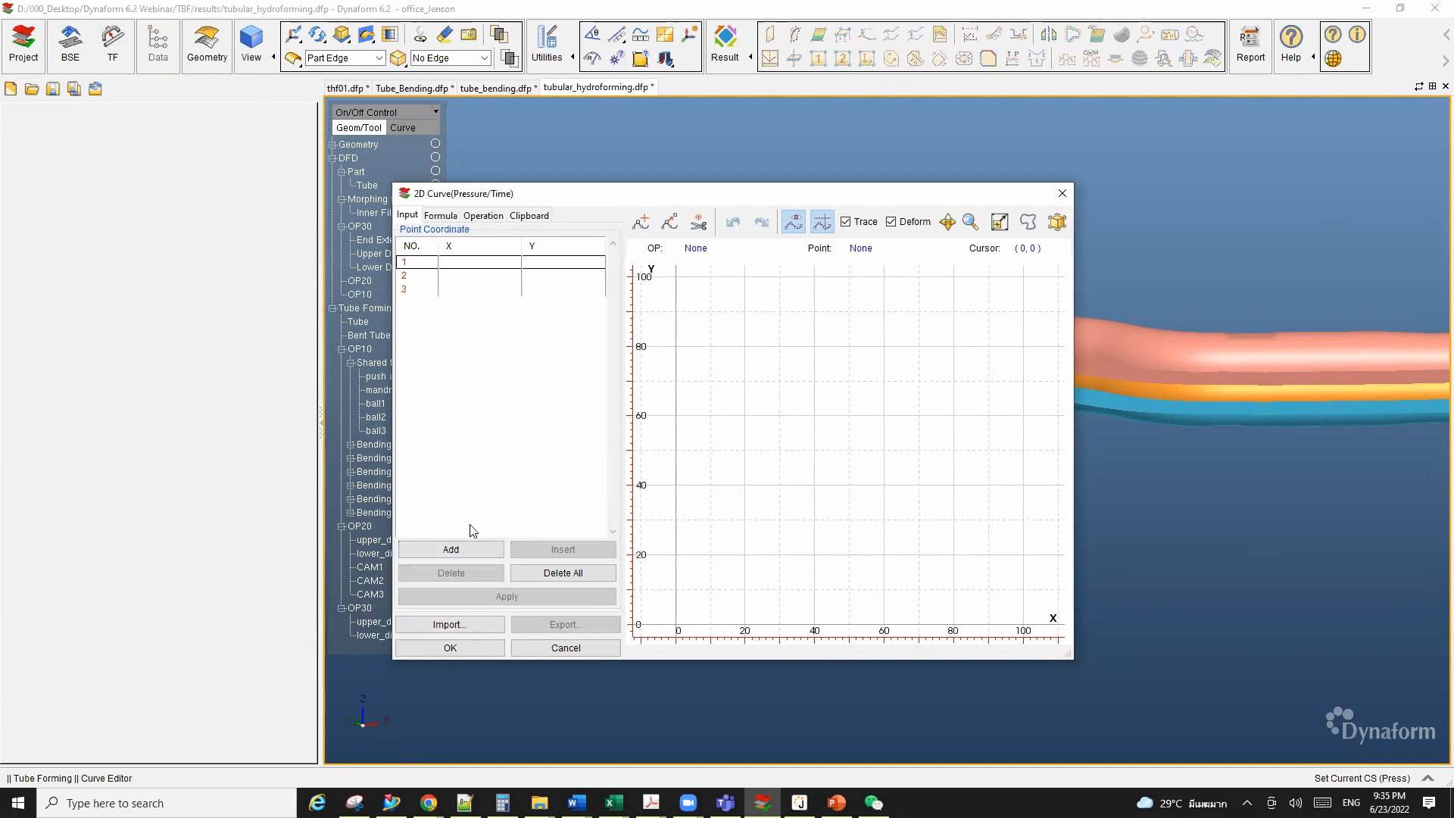
# Step: Enter the first two pressure curve points as X 0, Y 0 and X 0.05, Y 40
pyautogui.click(485, 261)
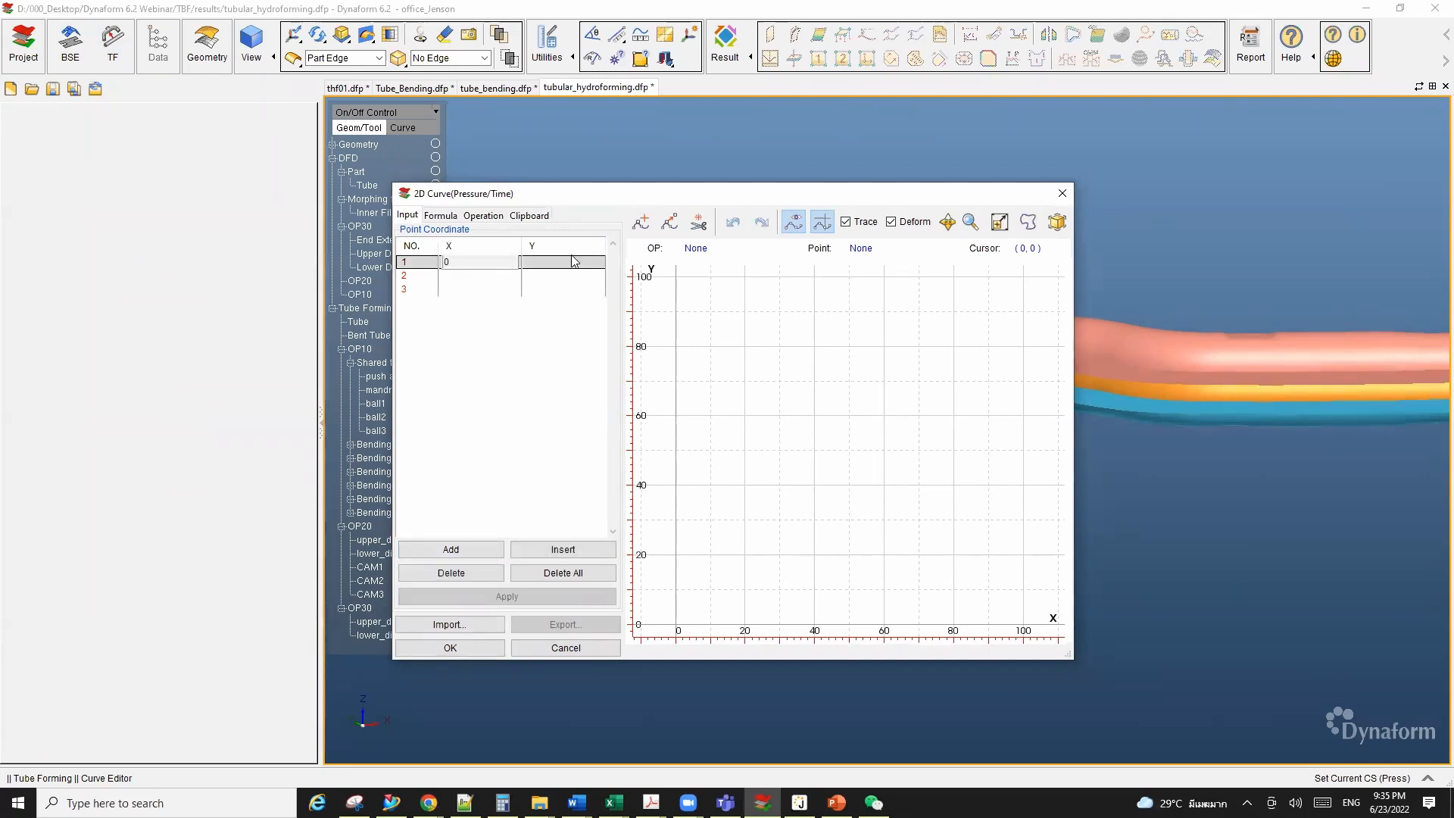
pyautogui.write('0')
pyautogui.press('Tab')
pyautogui.write('0')
pyautogui.click(472, 276)
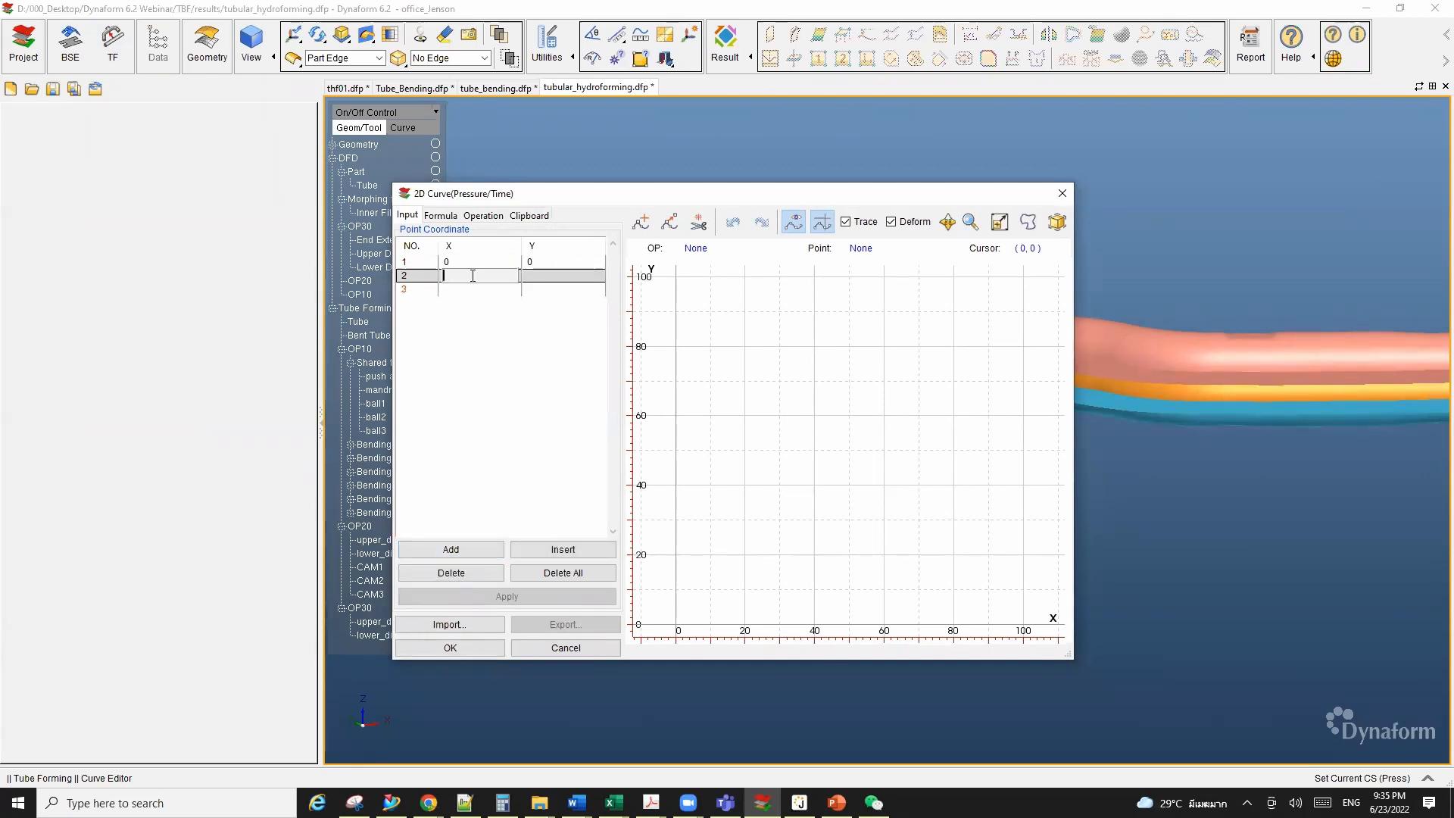
pyautogui.write('0.05')
pyautogui.press('Tab')
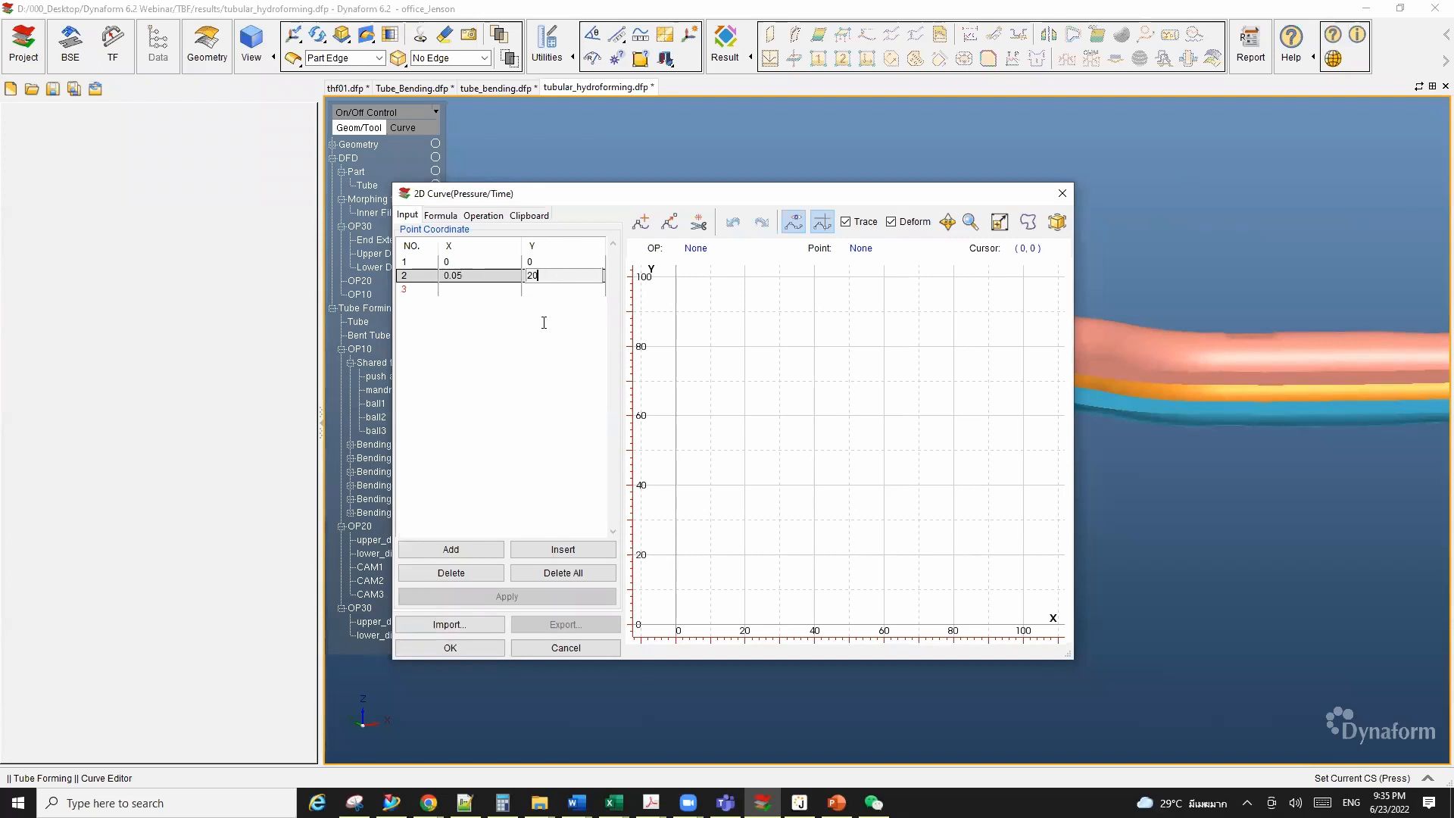
pyautogui.click(479, 297)
pyautogui.click(540, 275)
pyautogui.moveTo(556, 274); pyautogui.dragTo(413, 270)
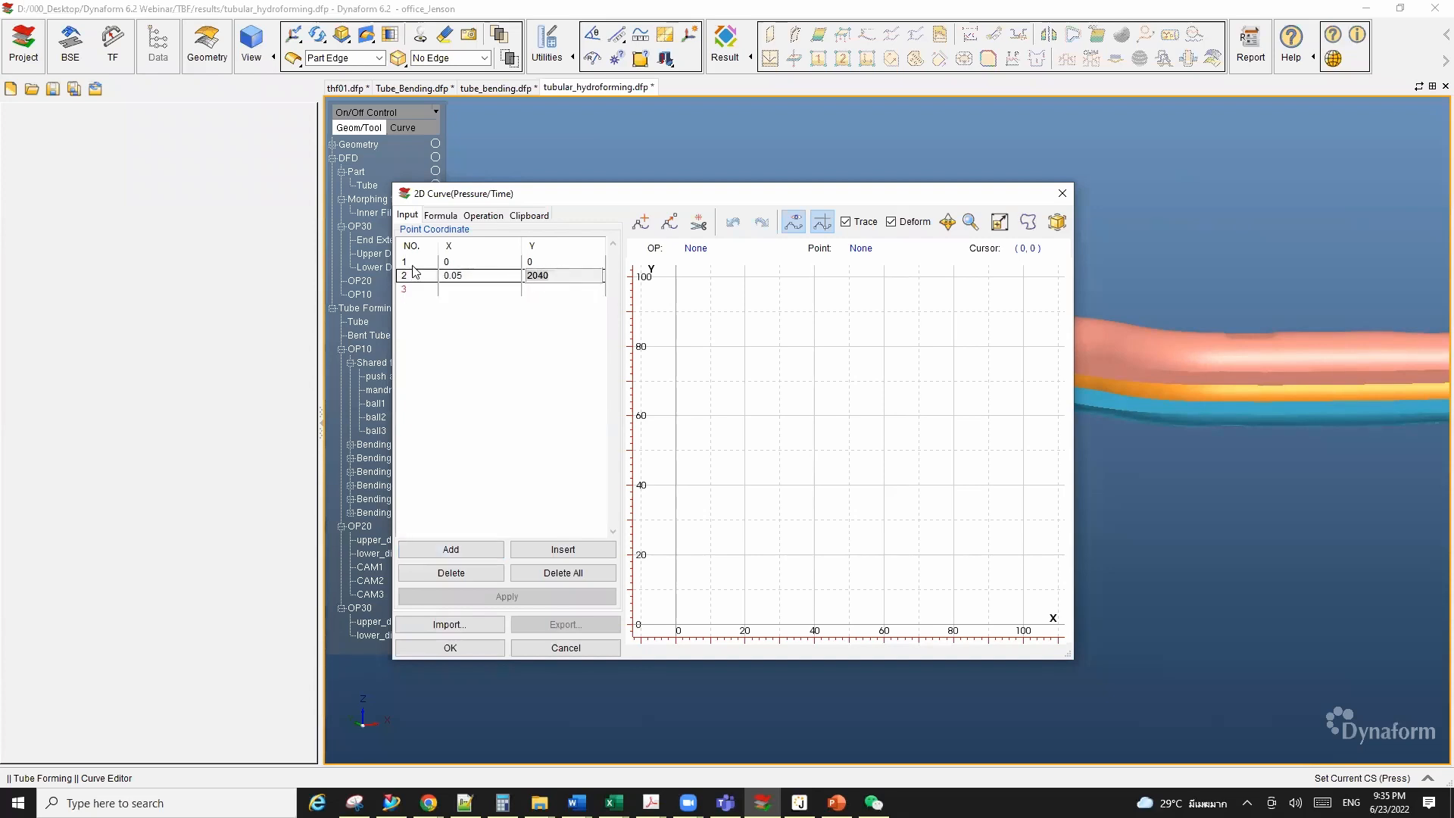
pyautogui.press('Delete')
pyautogui.press('Delete')
# Step: Enter the third pressure curve point as X 0.1, Y 200, and apply and accept the curve
pyautogui.click(465, 290)
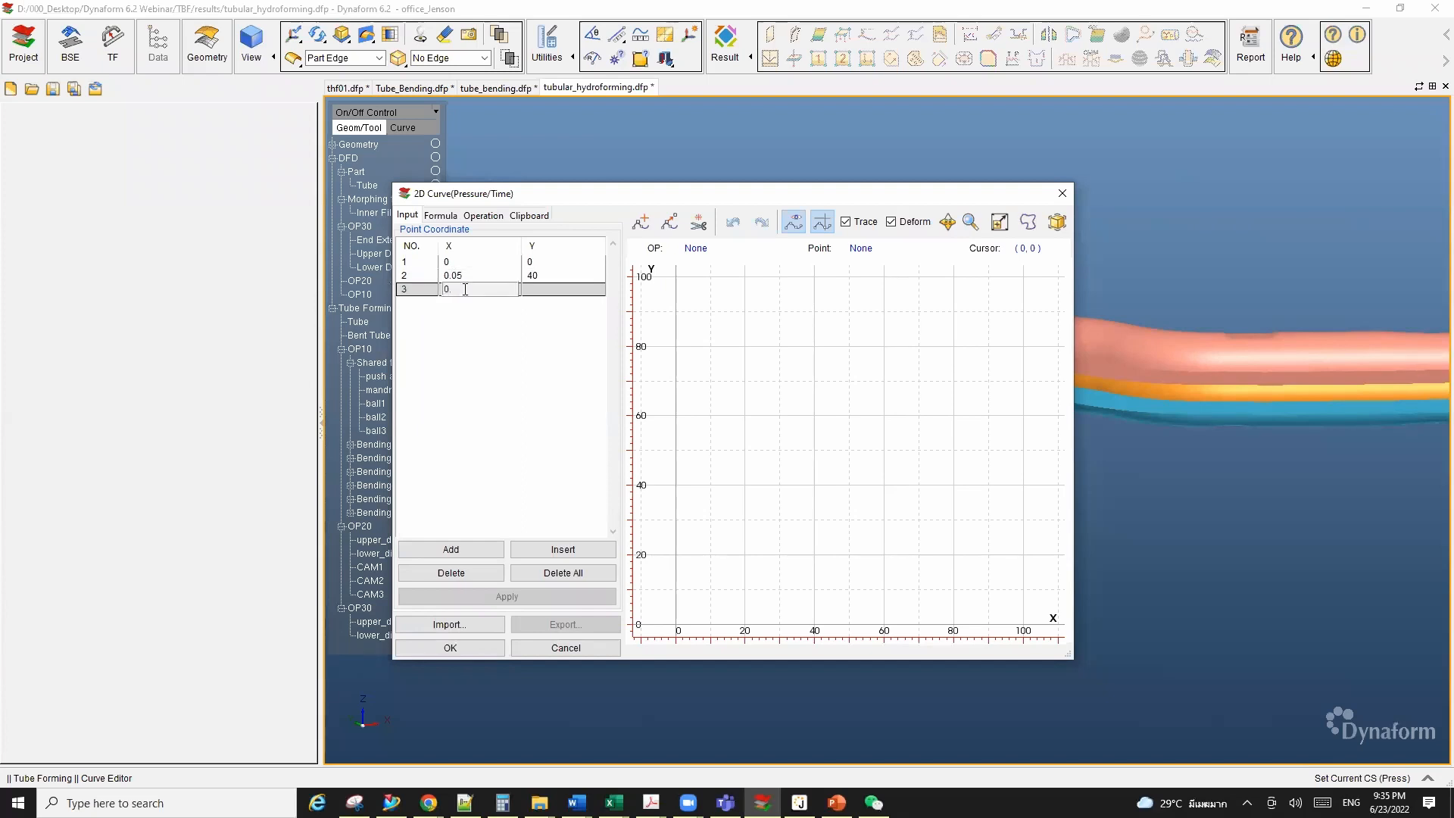
pyautogui.click(540, 292)
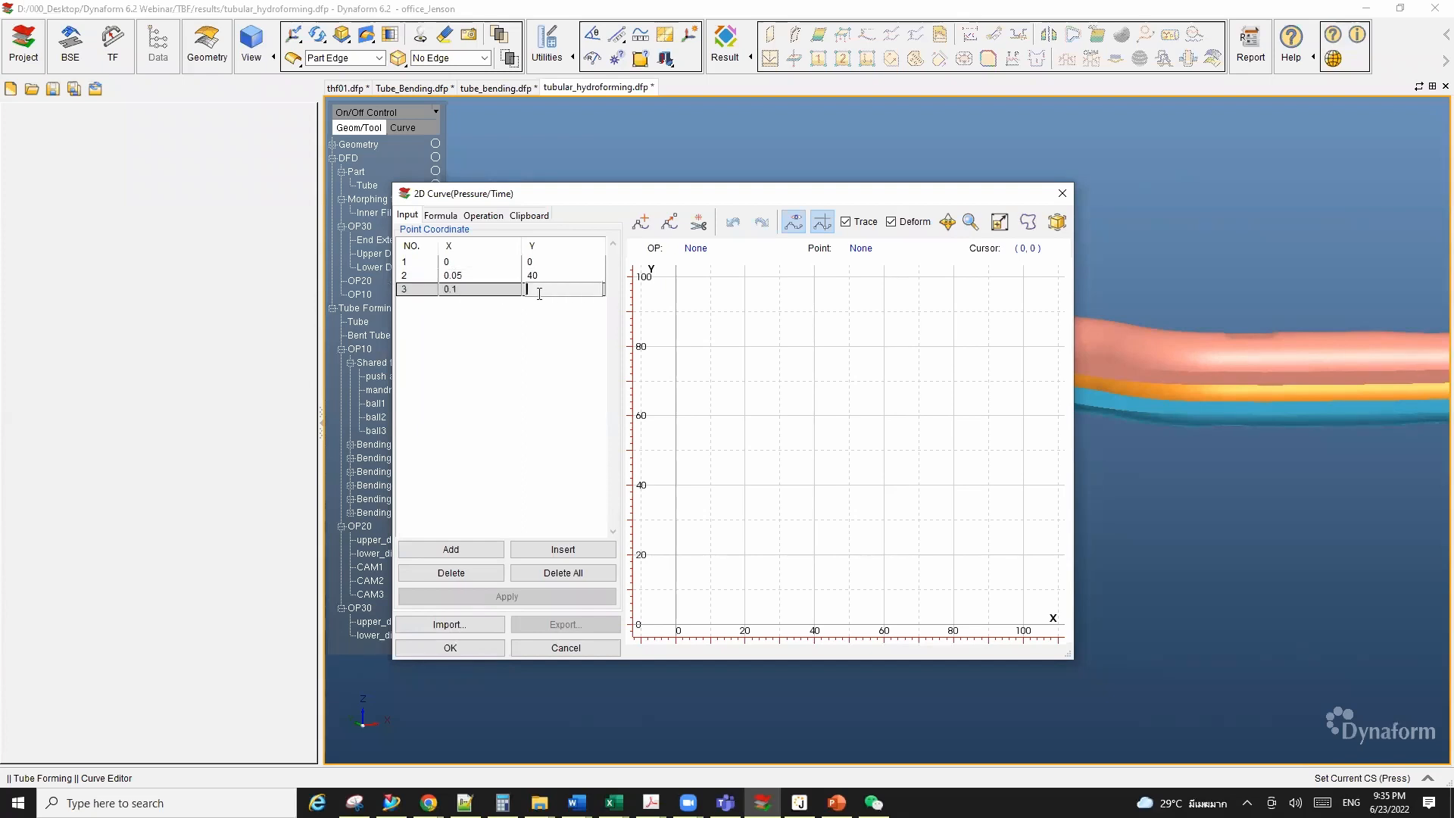
pyautogui.write('200')
pyautogui.press('Return')
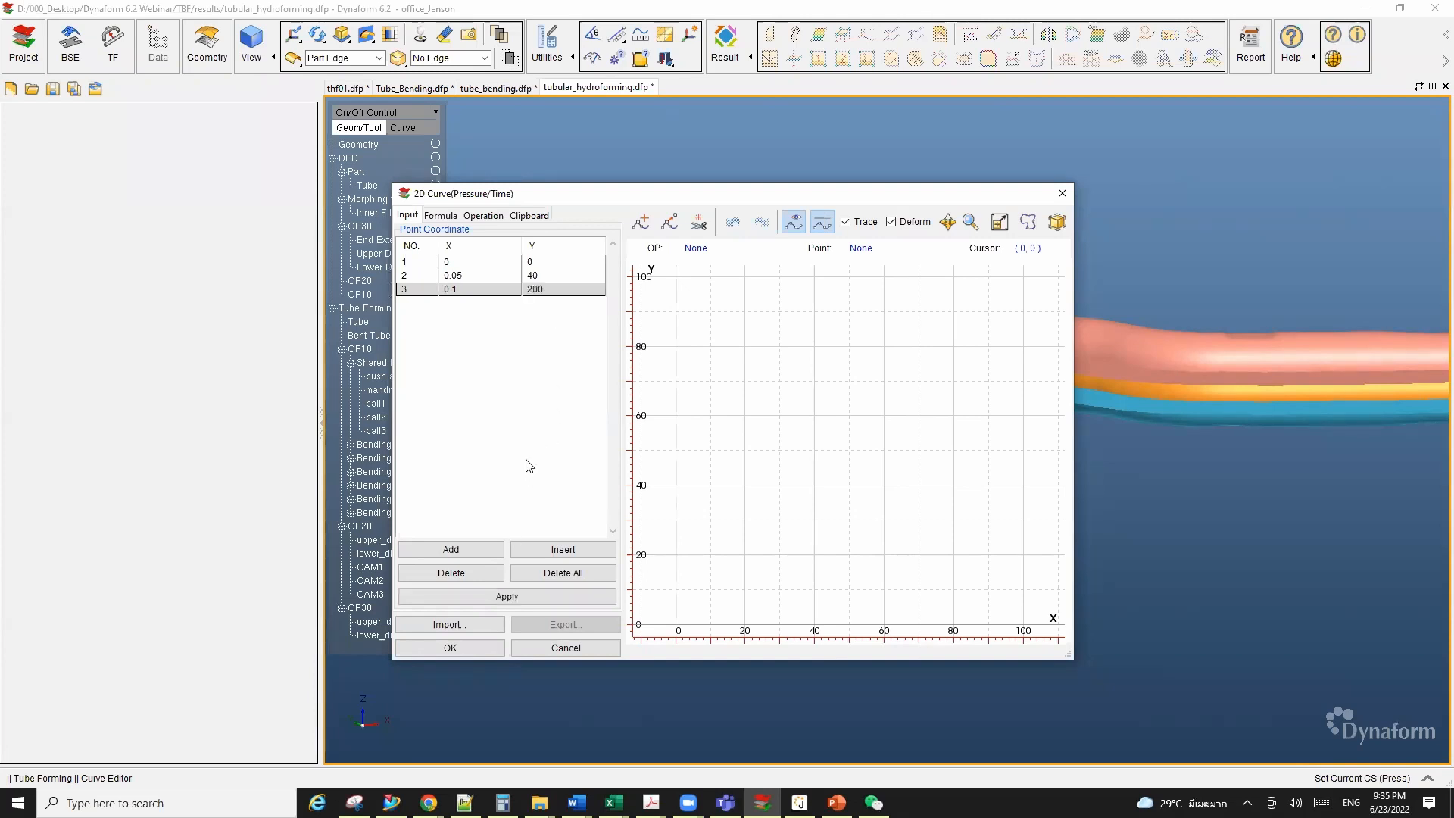
pyautogui.click(528, 597)
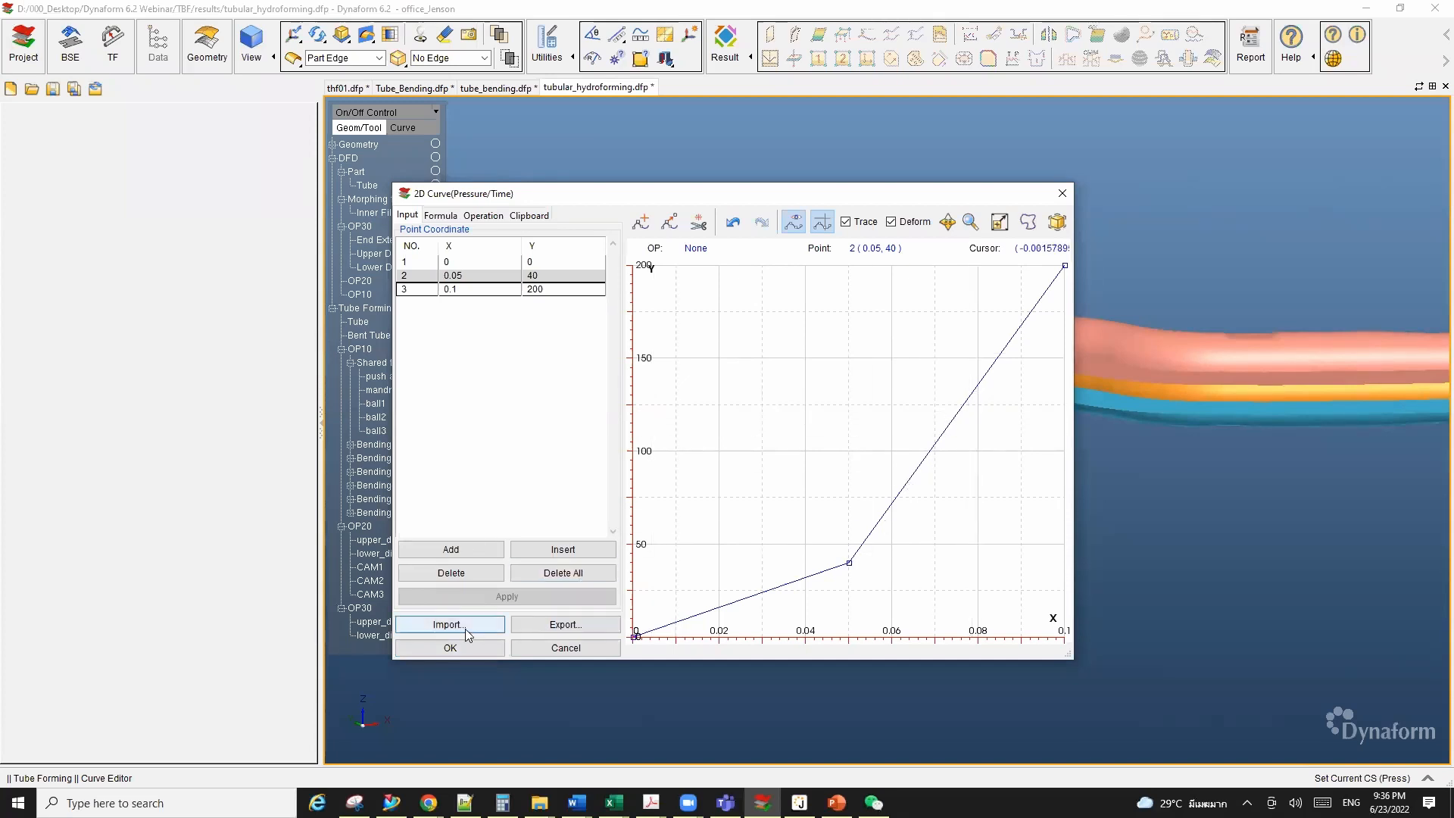
pyautogui.click(451, 649)
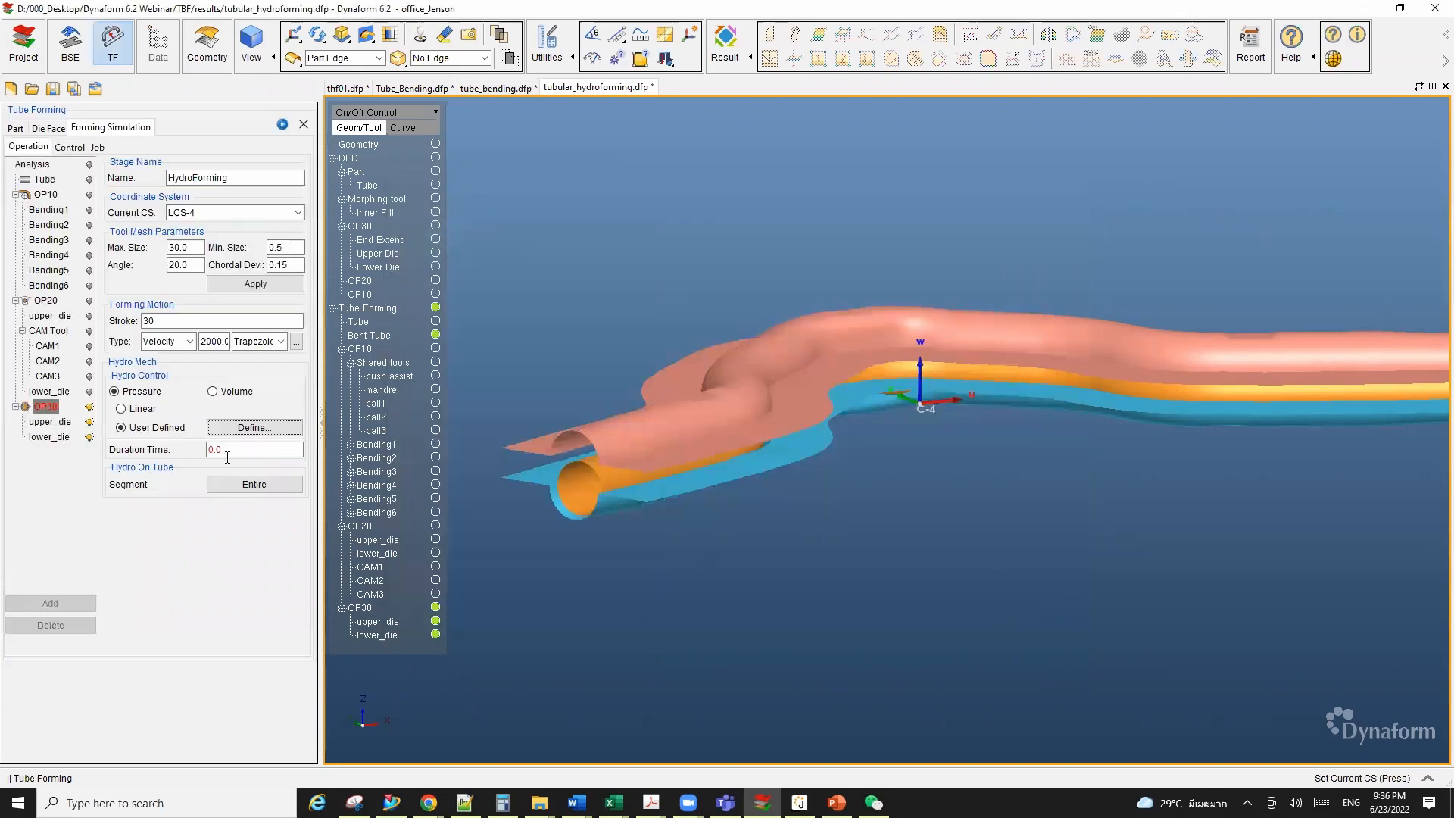
# Step: Set the OP30 hydroforming pressure duration time to 0.1
pyautogui.click(238, 450)
pyautogui.write('1')
pyautogui.scroll(-2, 851, 400)
pyautogui.scroll(1, 851, 400)
pyautogui.keyDown('ctrl'); pyautogui.moveTo(851, 400); pyautogui.dragTo(883, 444); pyautogui.keyUp('ctrl')
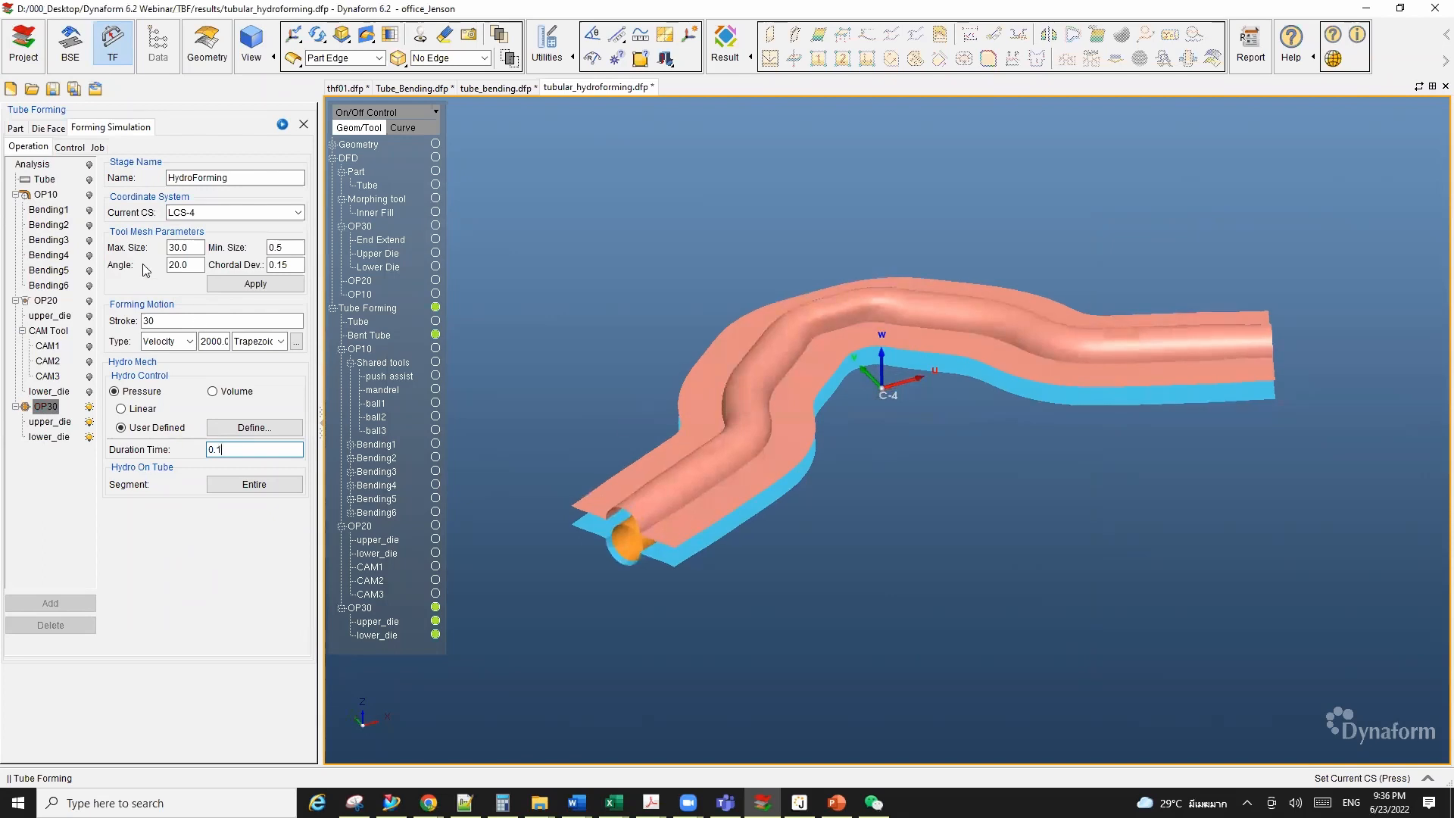
# Step: Preview the OP30 tool motion animation through the drawing and hydroforming steps, and exit the preview
pyautogui.click(282, 125)
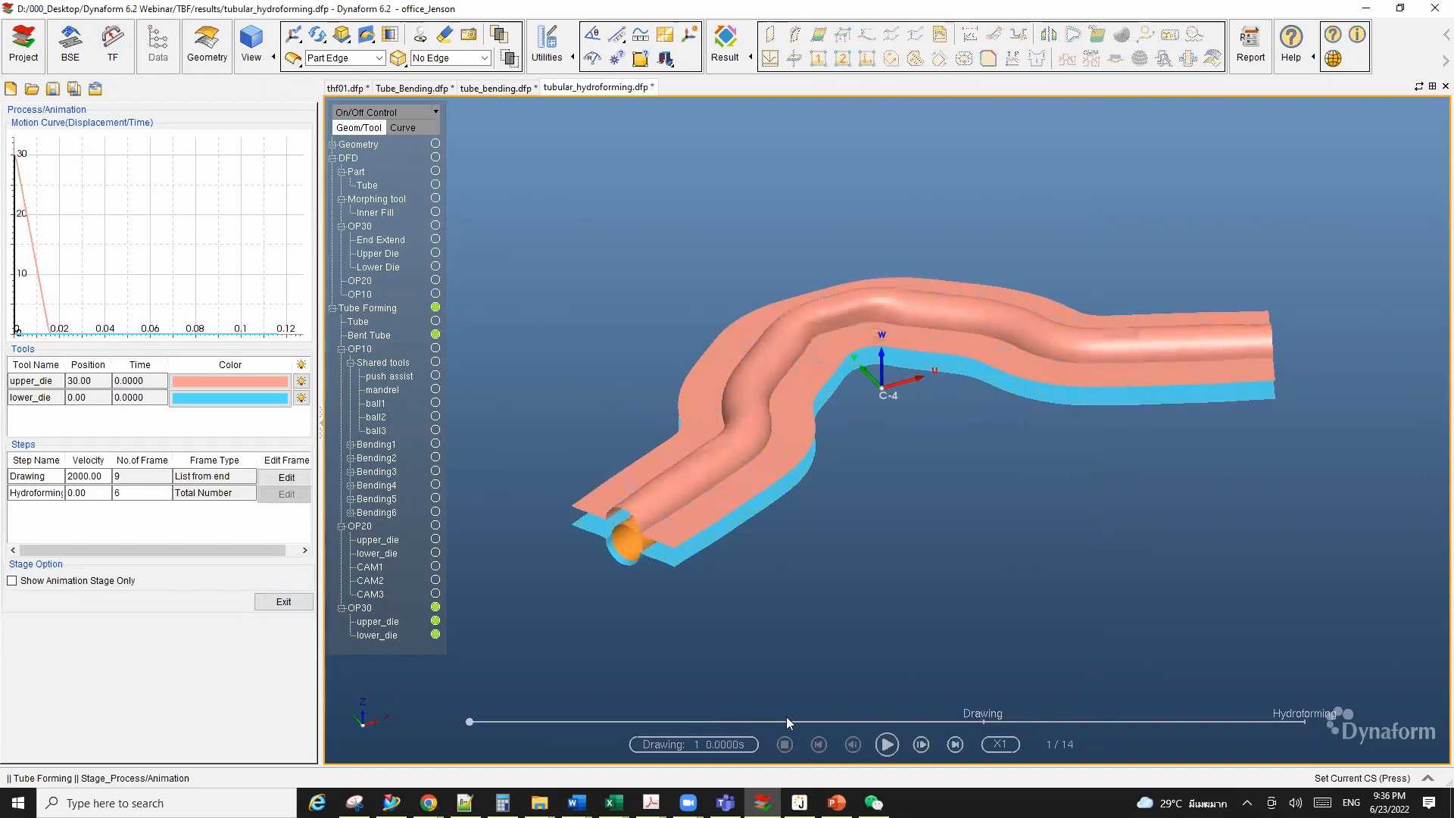
pyautogui.click(887, 744)
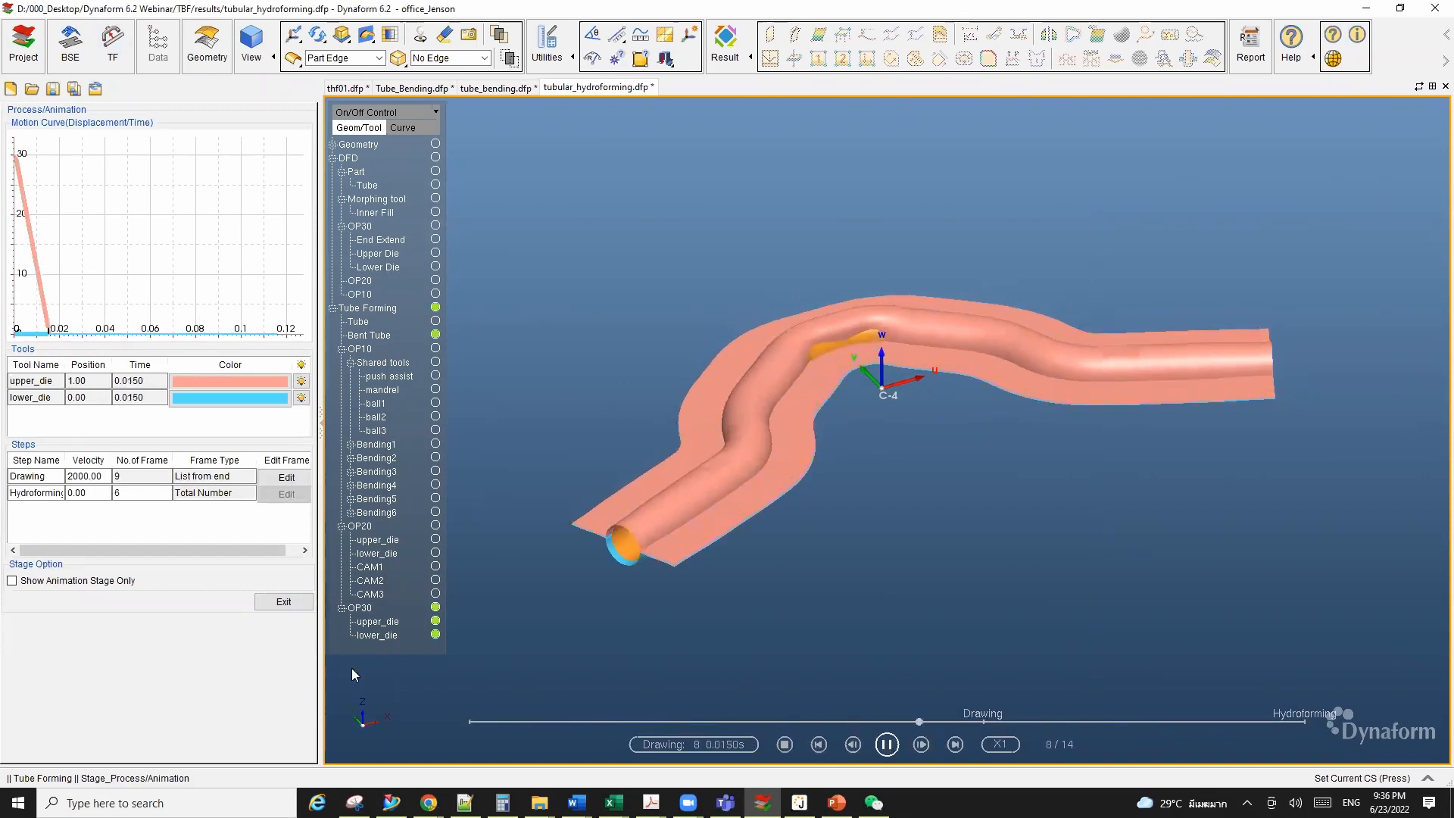
pyautogui.click(281, 602)
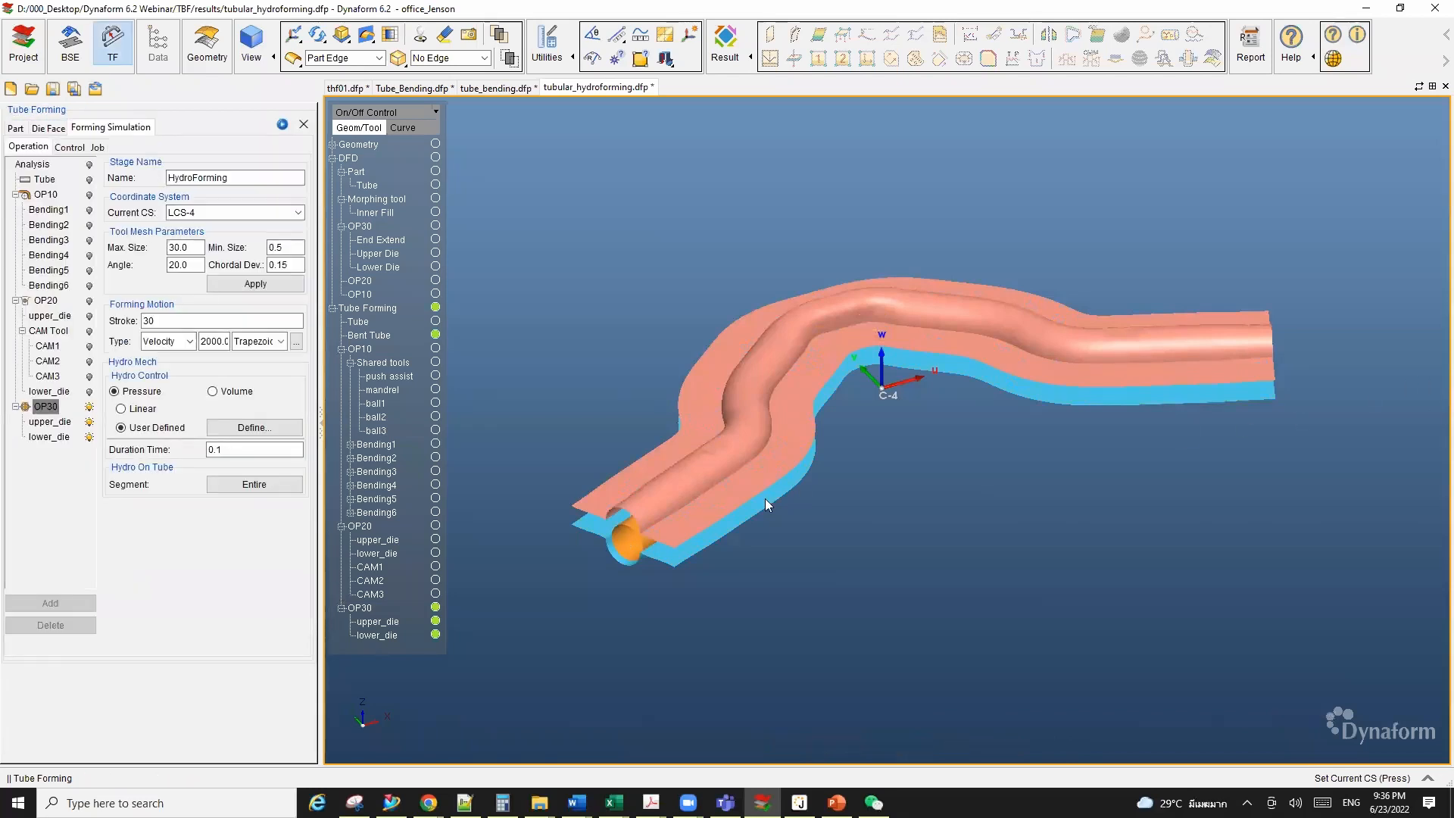
# Step: Check which extra tools can be added to the OP30 stage, without adding any
pyautogui.moveTo(766, 498); pyautogui.dragTo(617, 492, button='middle')
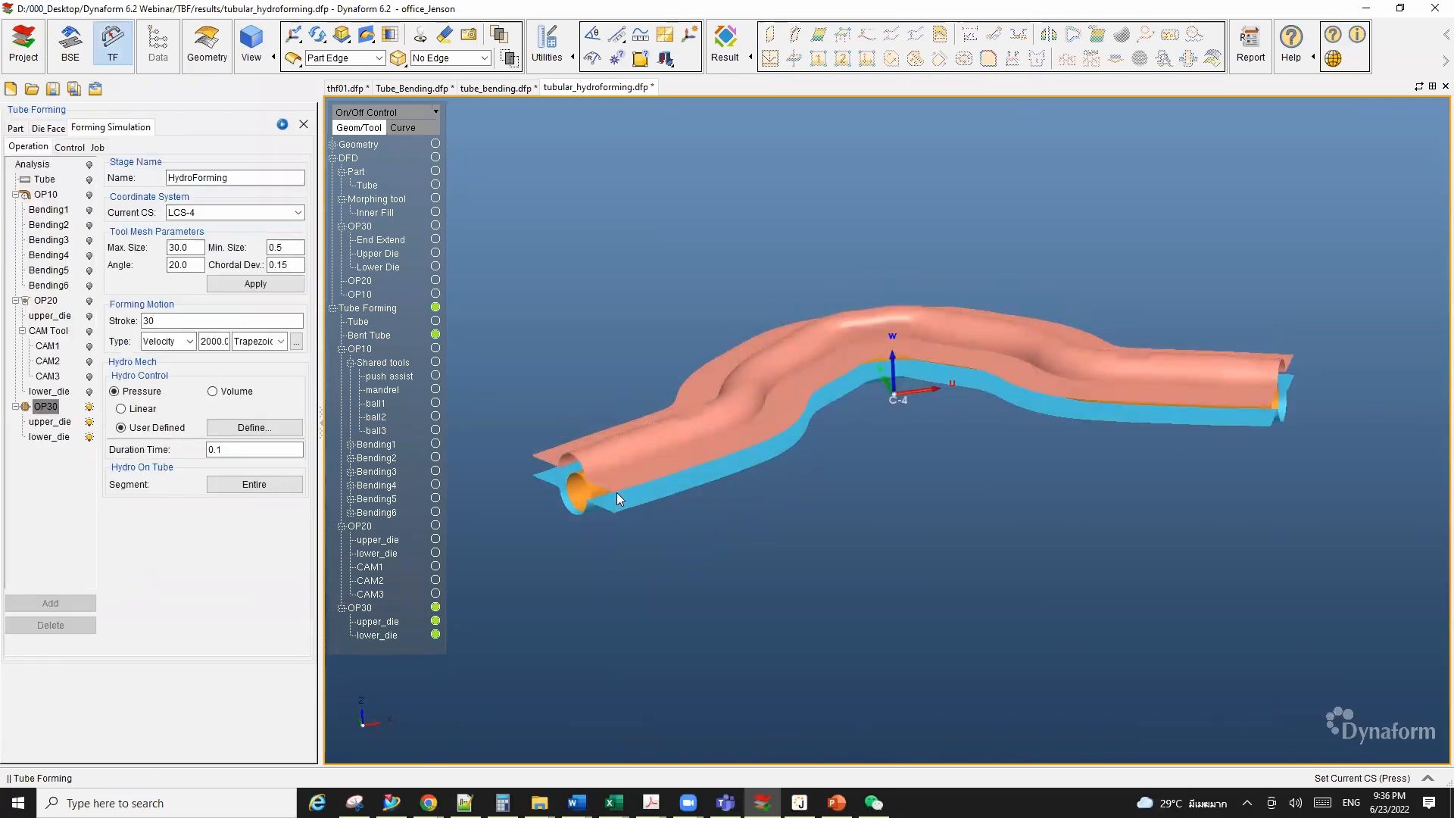
pyautogui.rightClick(62, 413)
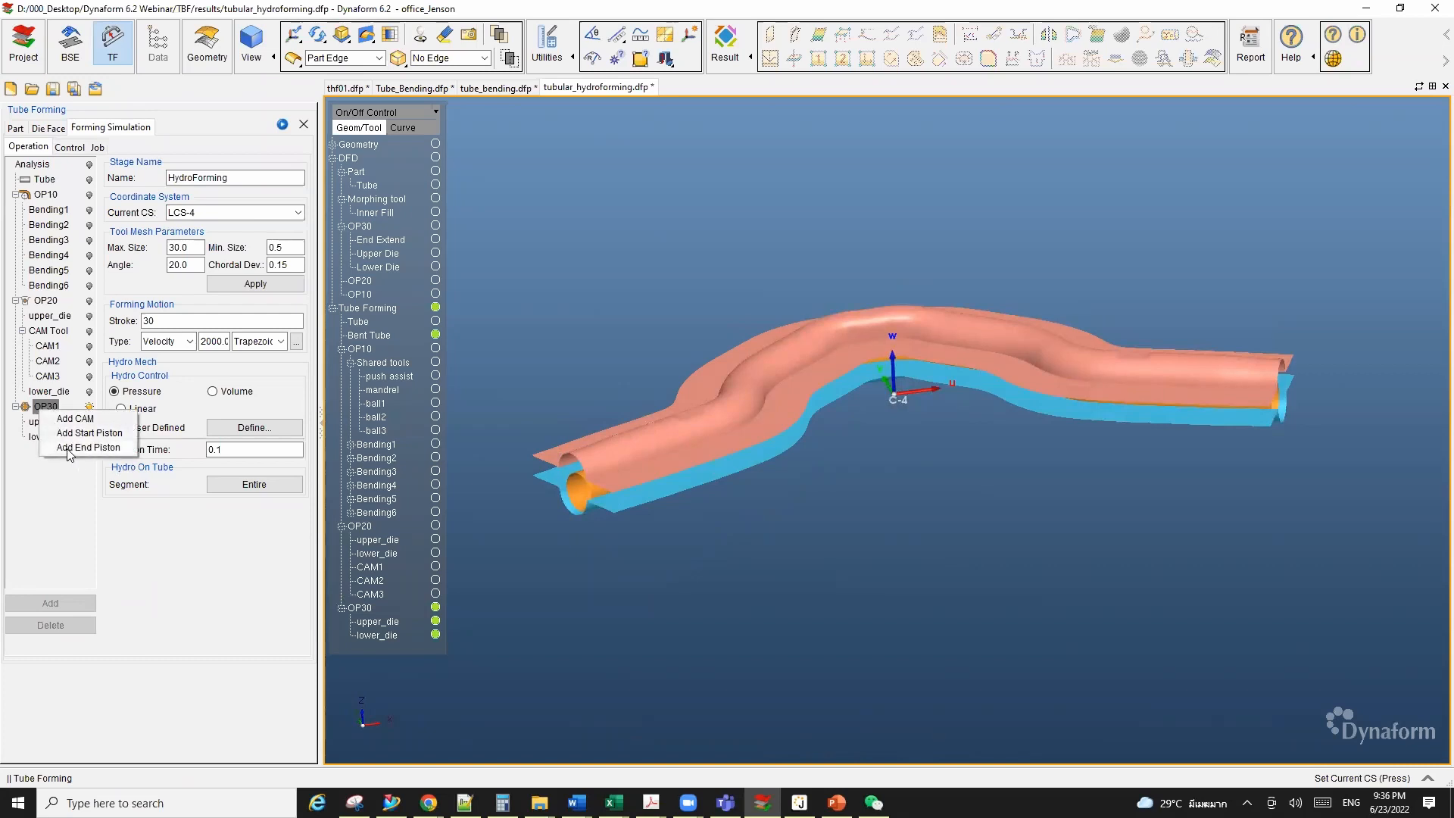
pyautogui.click(969, 557)
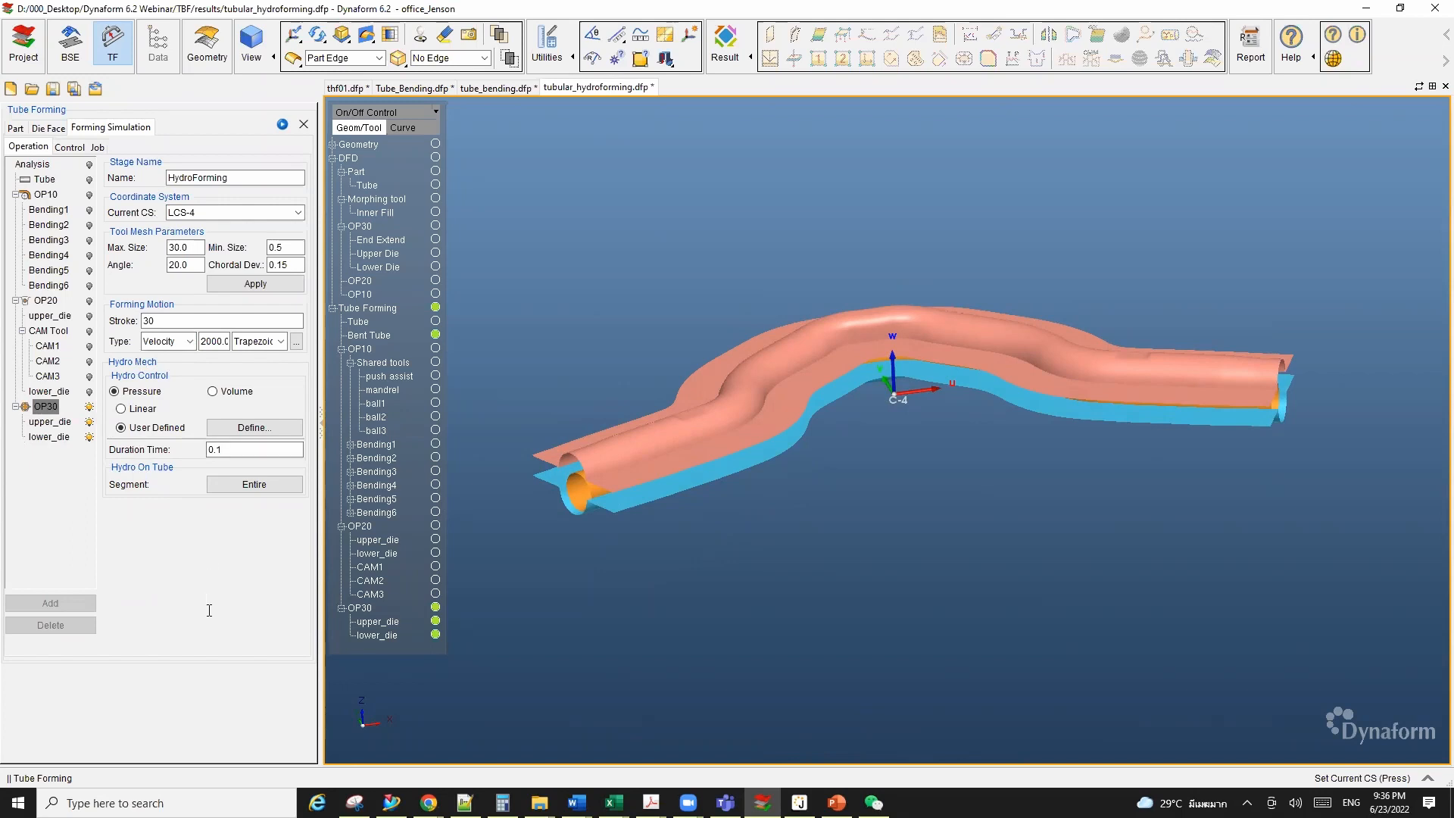
# Step: Review the control parameters of the OP10, OP20 and OP30 stages and the solver job options for submission
pyautogui.click(69, 147)
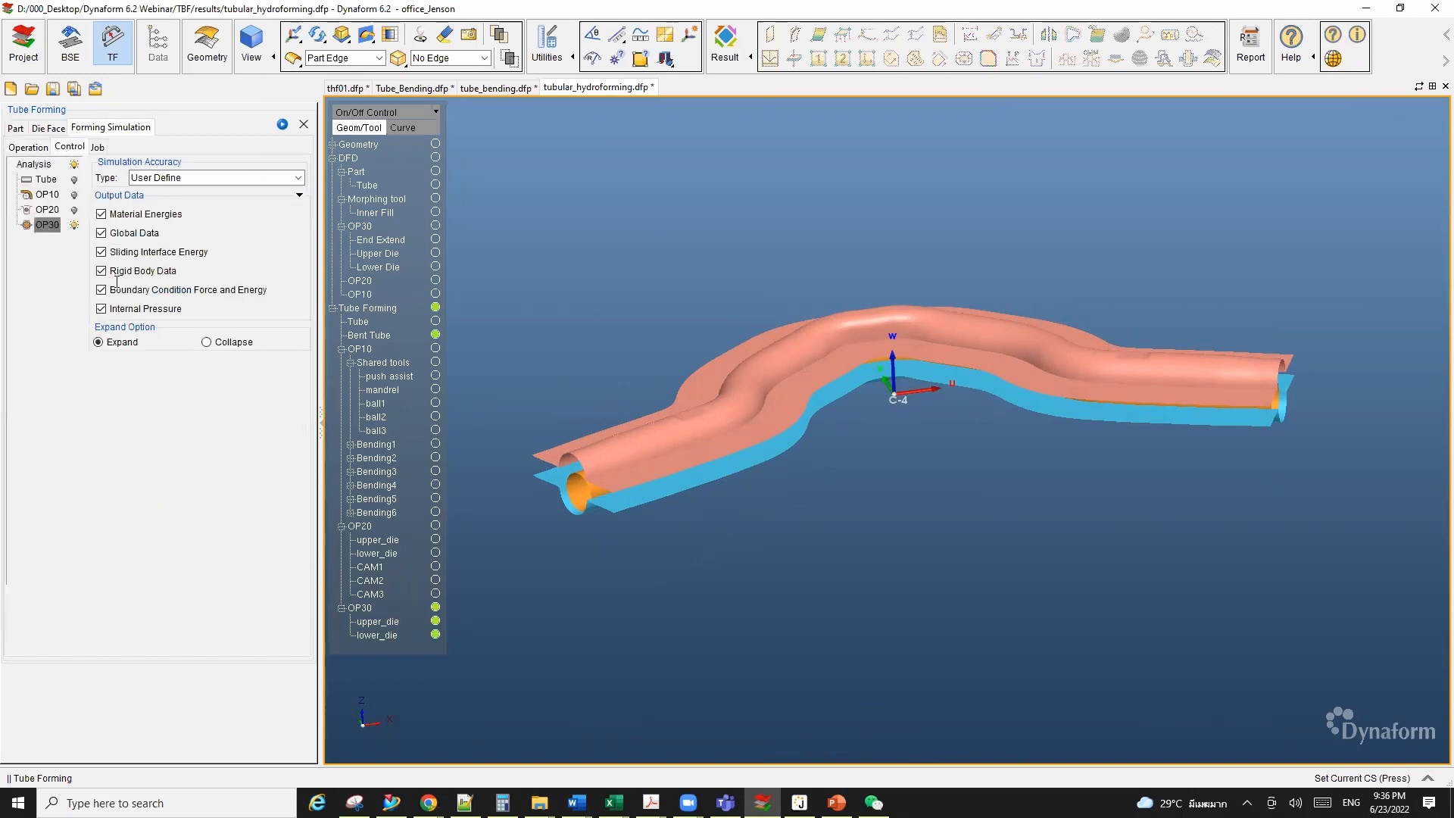
pyautogui.click(49, 224)
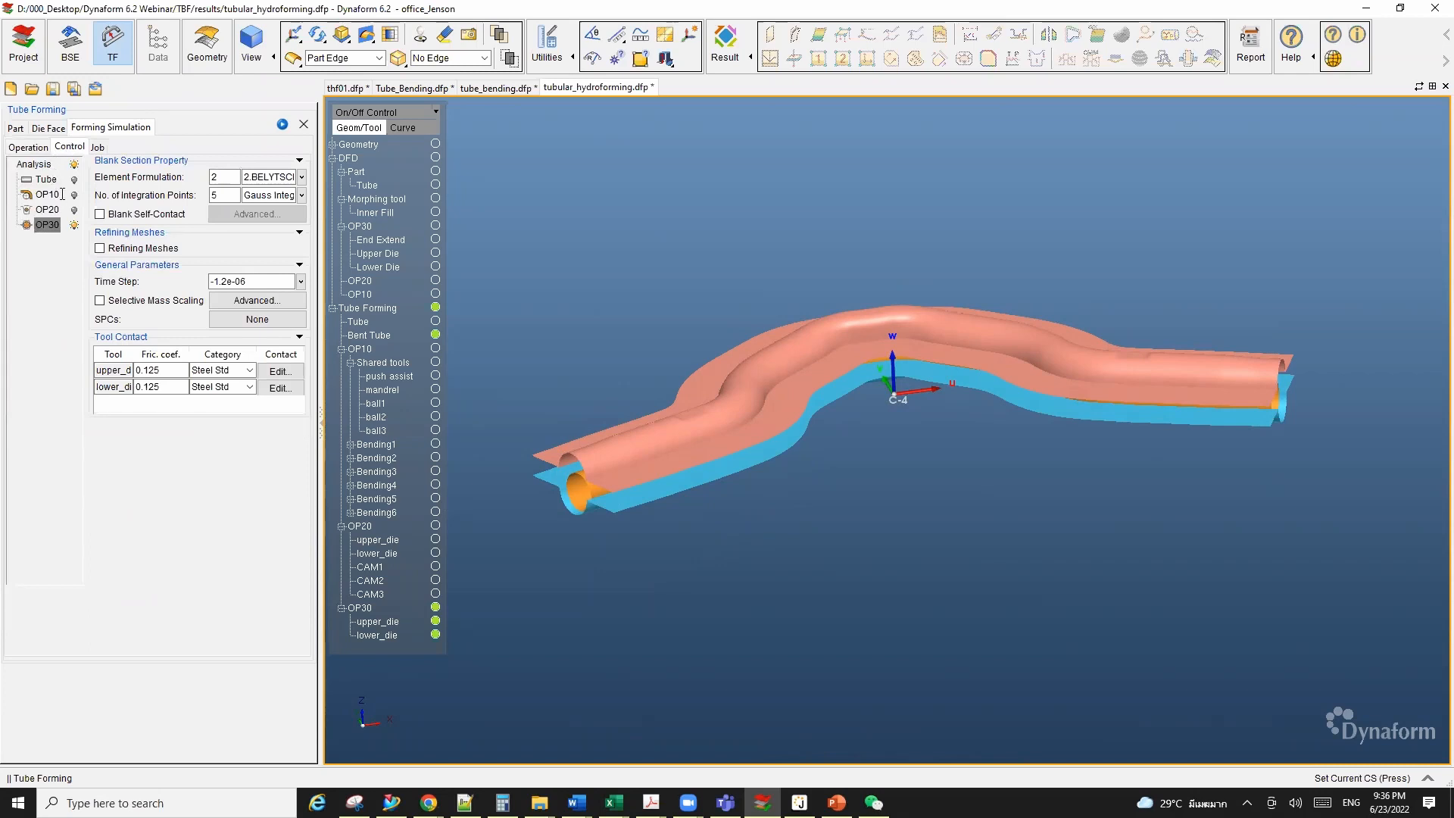
pyautogui.click(48, 195)
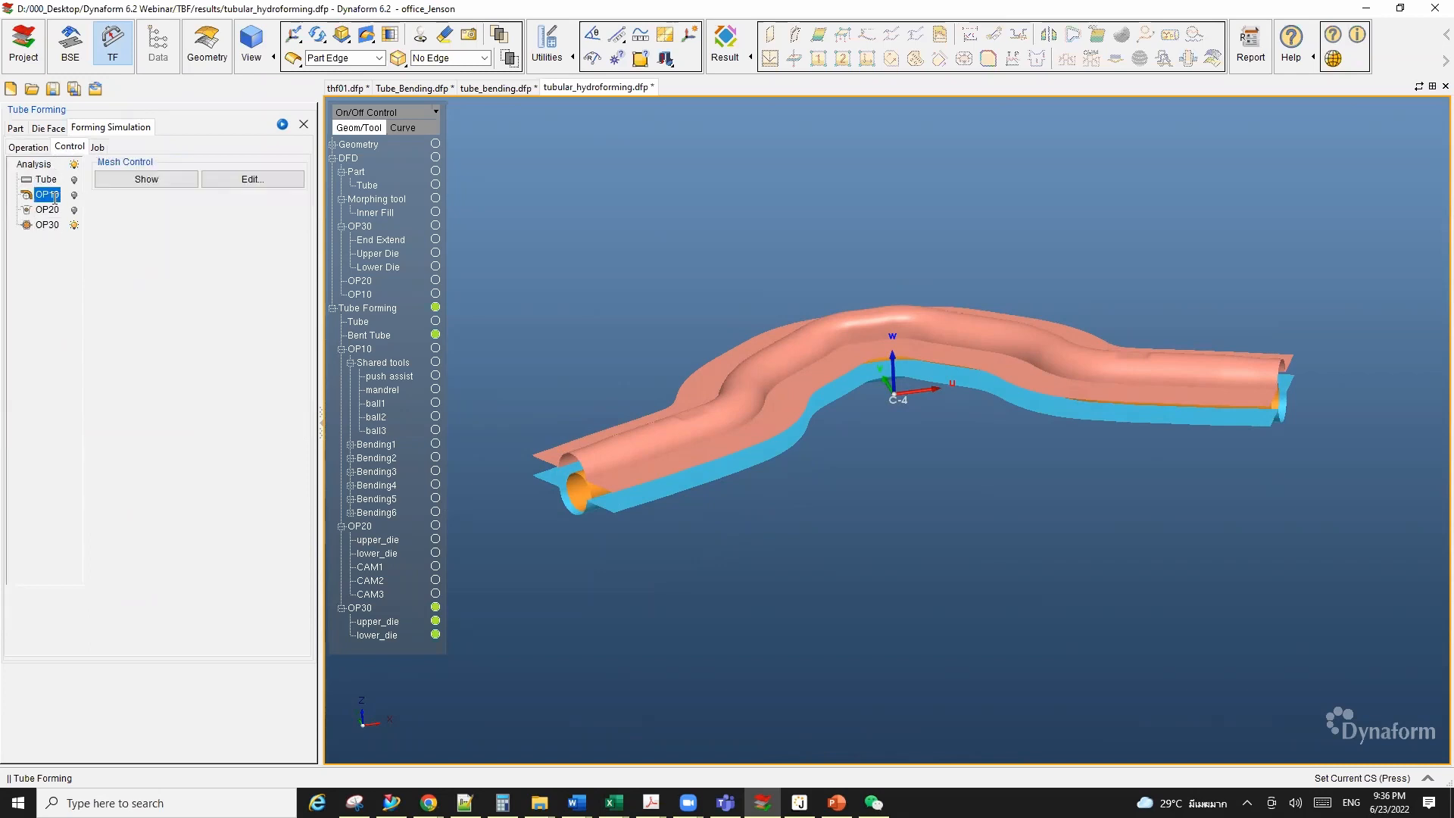
pyautogui.press('Down')
pyautogui.press('Down')
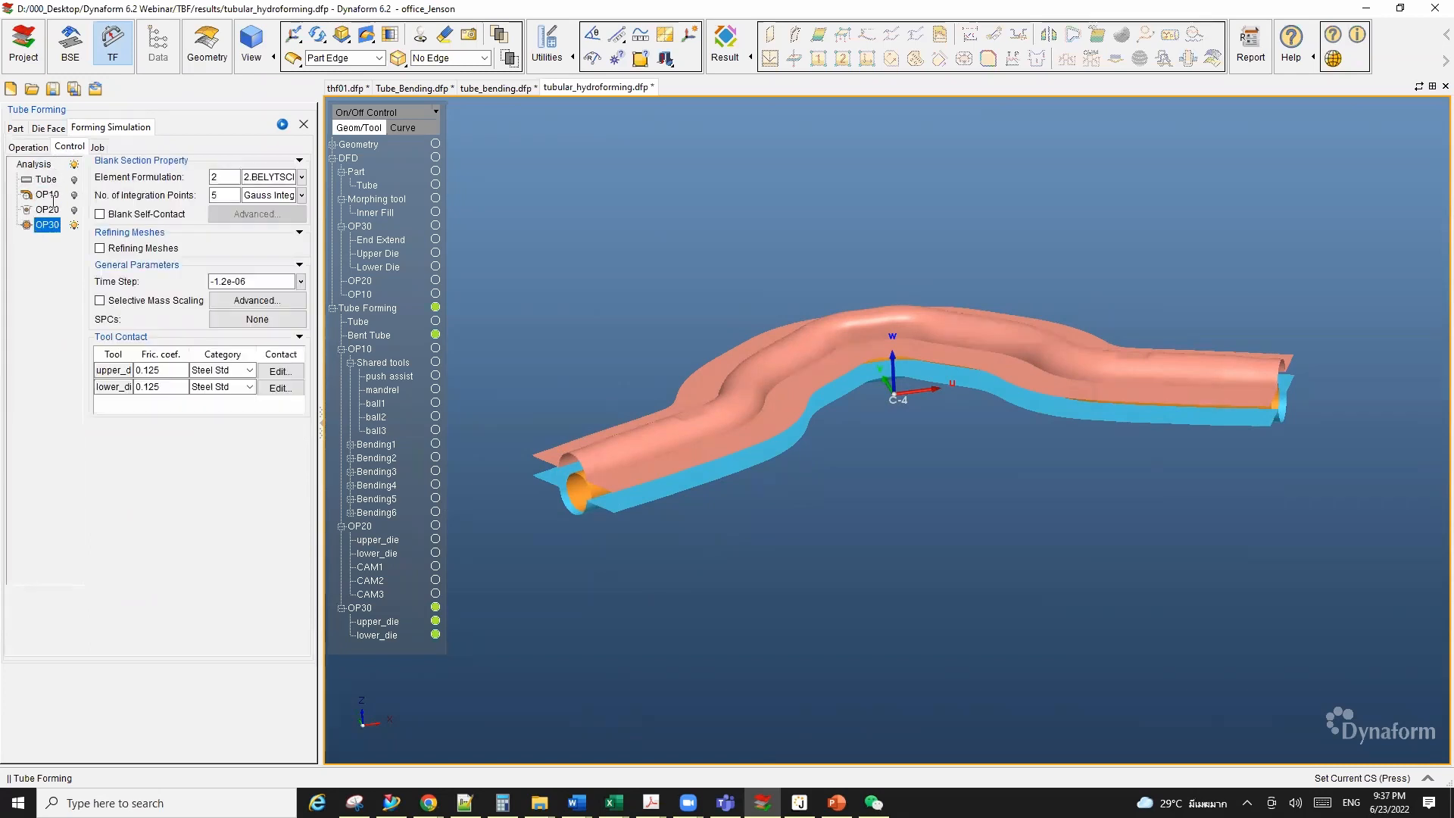
pyautogui.click(98, 146)
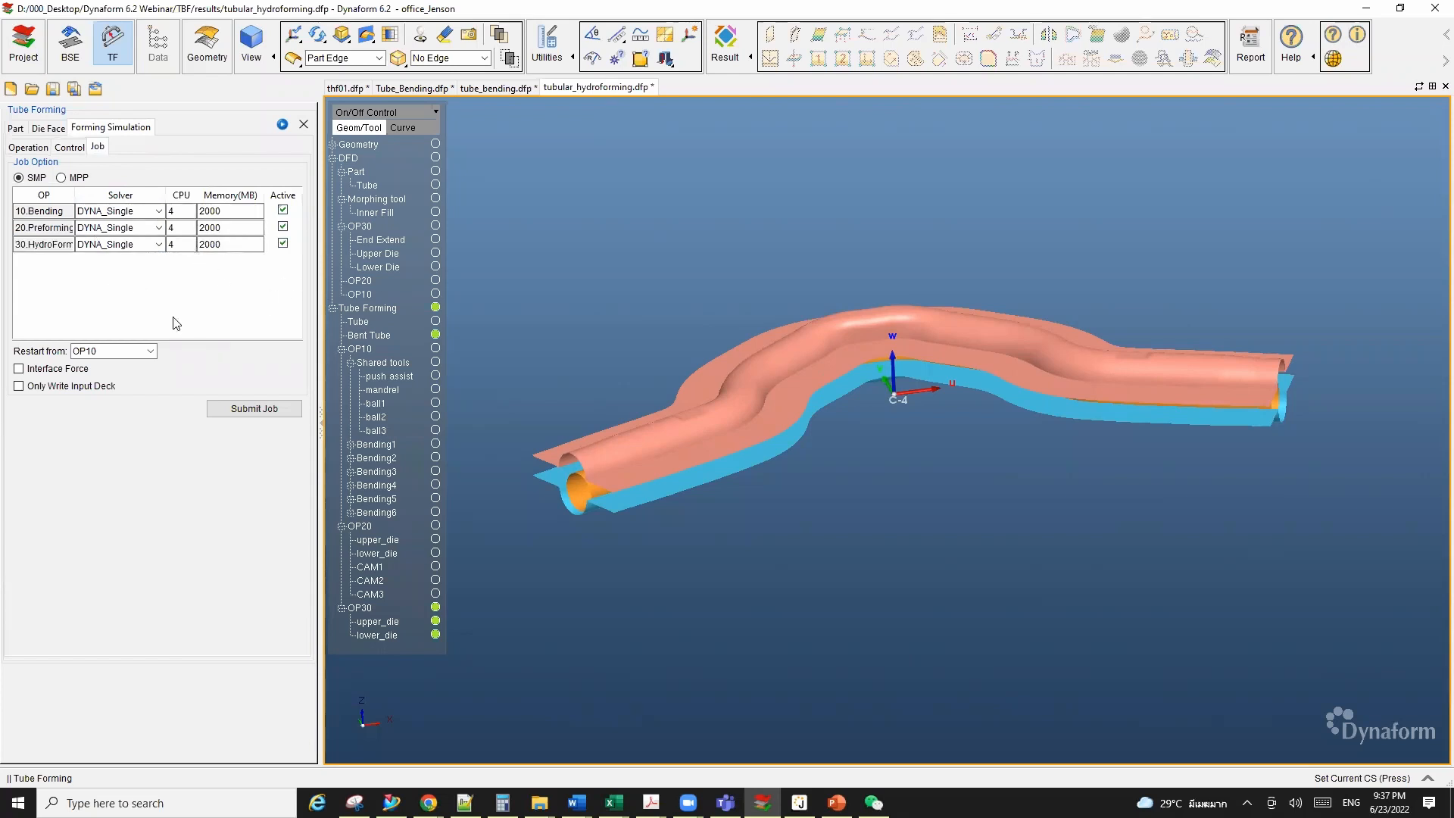
pyautogui.scroll(3, 956, 375)
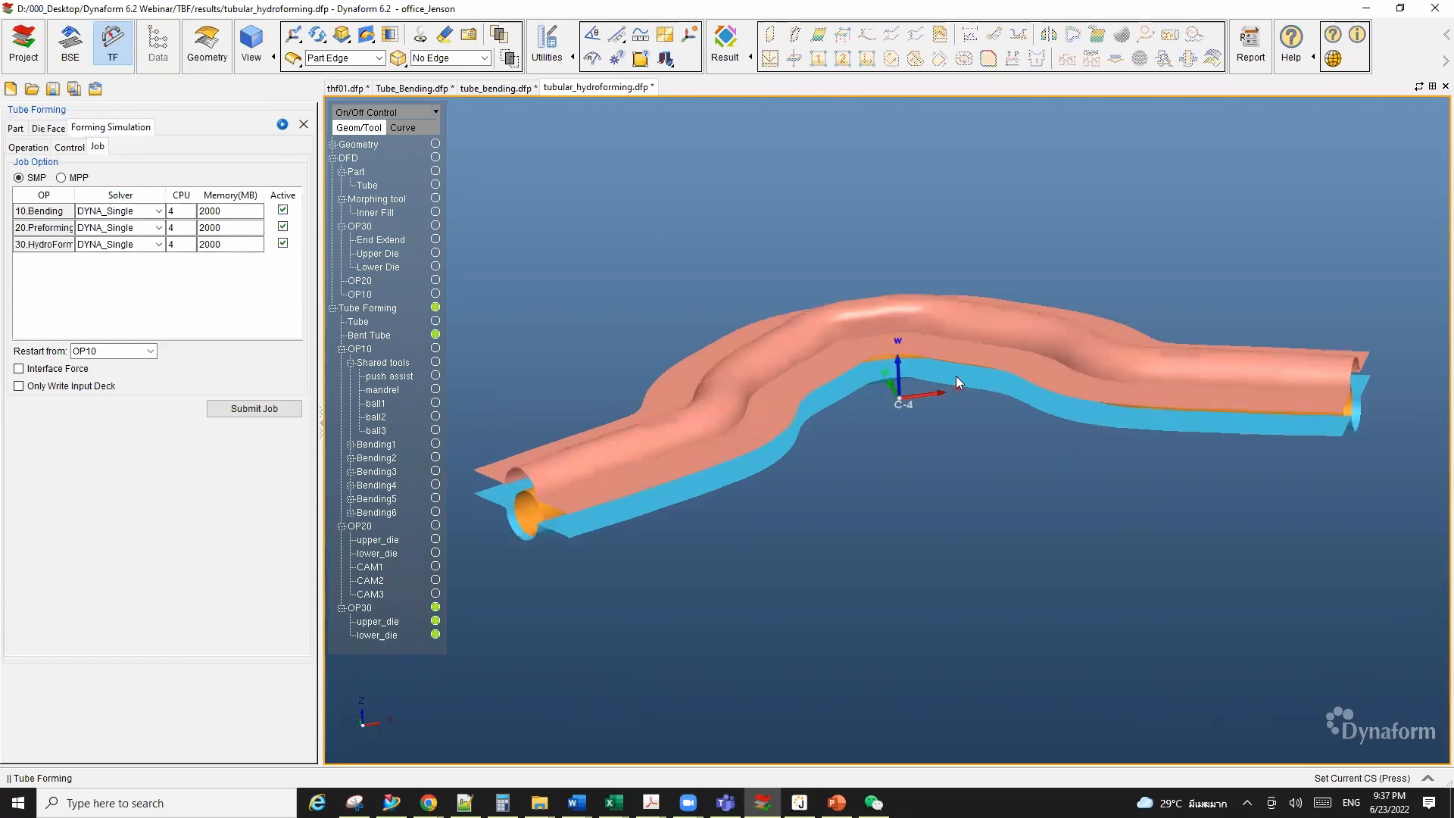
pyautogui.scroll(-1, 956, 374)
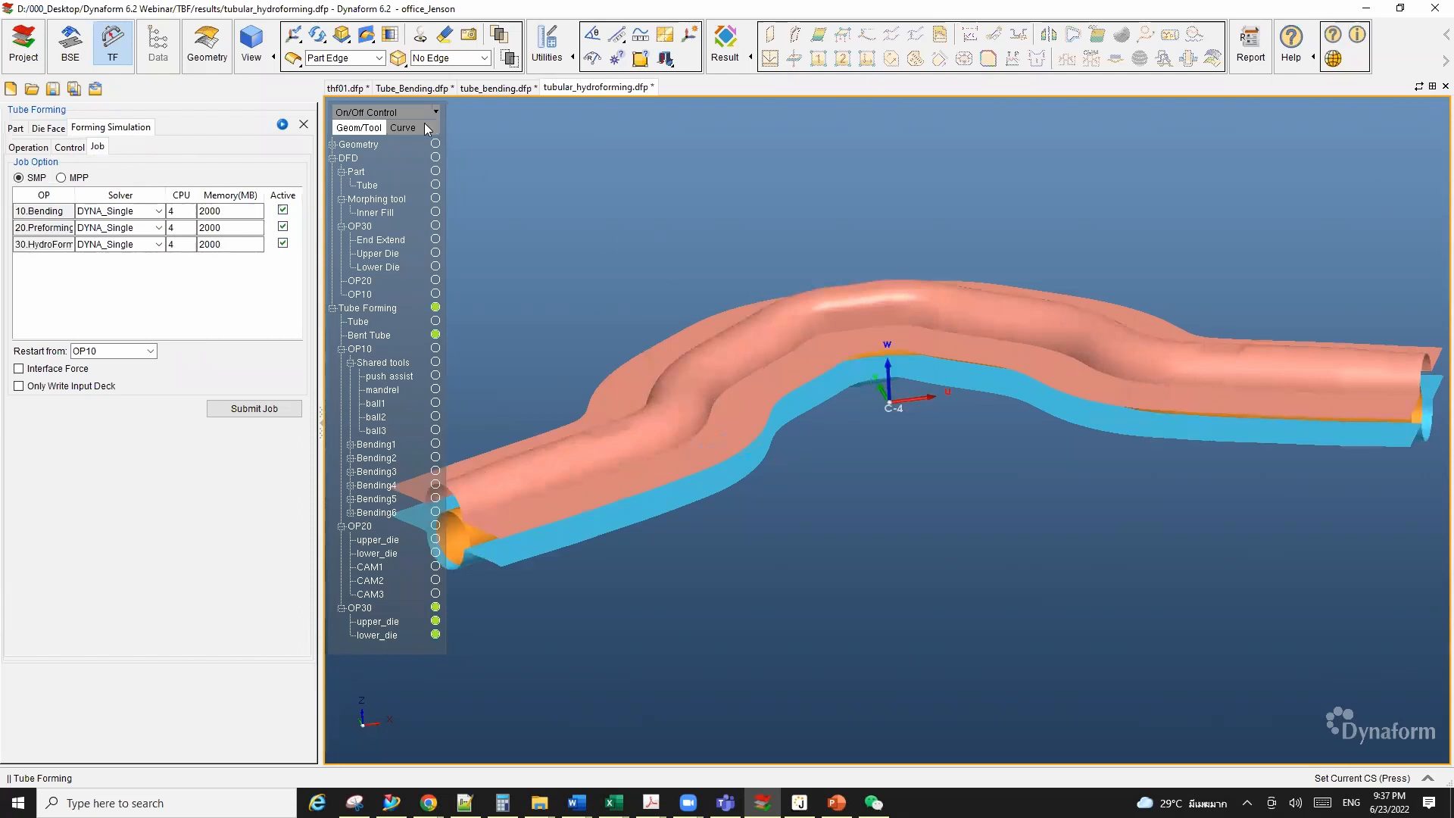
# Step: Switch to the thf01.dfp results, rewind the forming limit animation to the first bending frame and play it
pyautogui.click(343, 89)
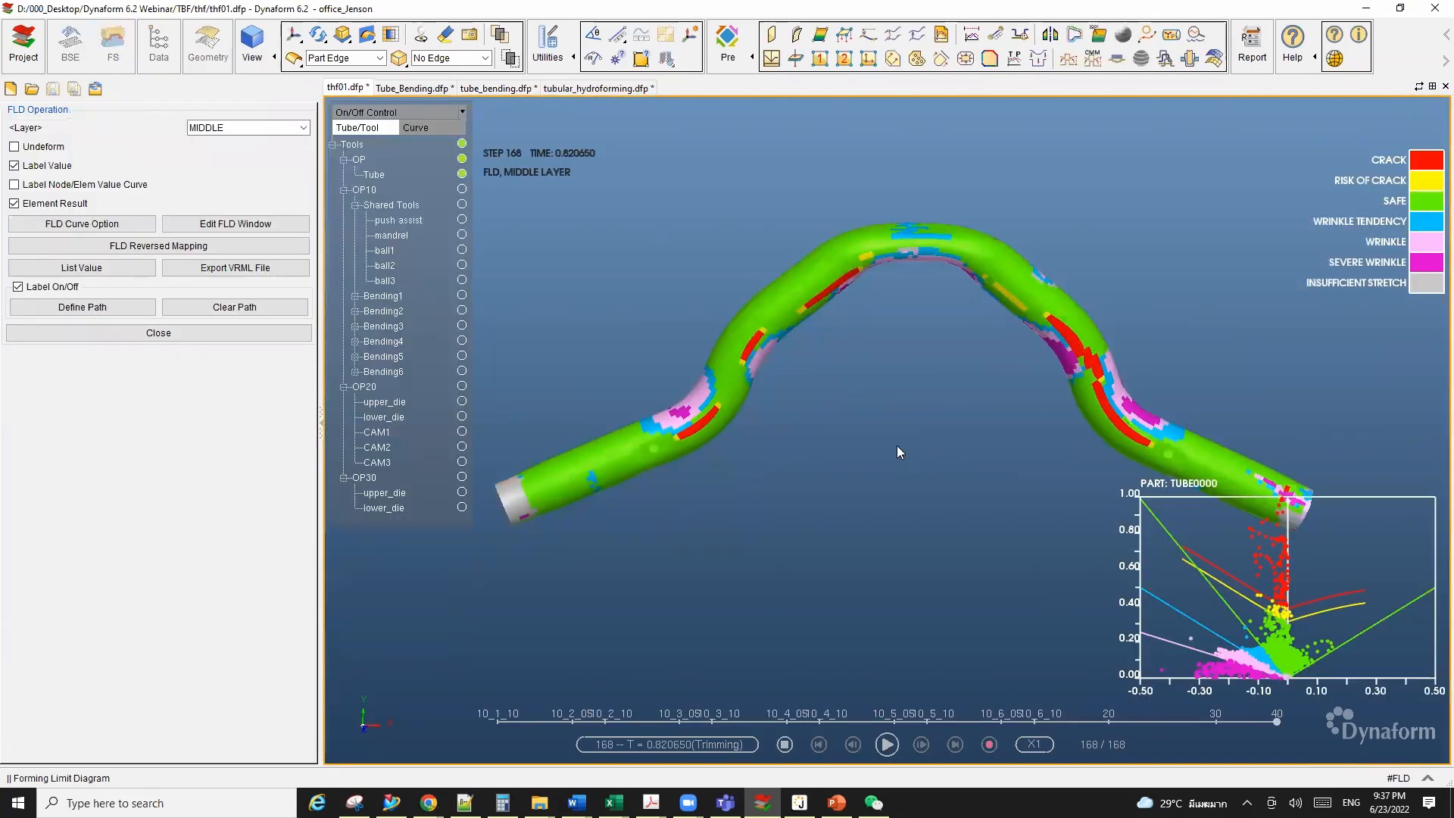
pyautogui.keyDown('ctrl'); pyautogui.moveTo(897, 445); pyautogui.dragTo(898, 437); pyautogui.keyUp('ctrl')
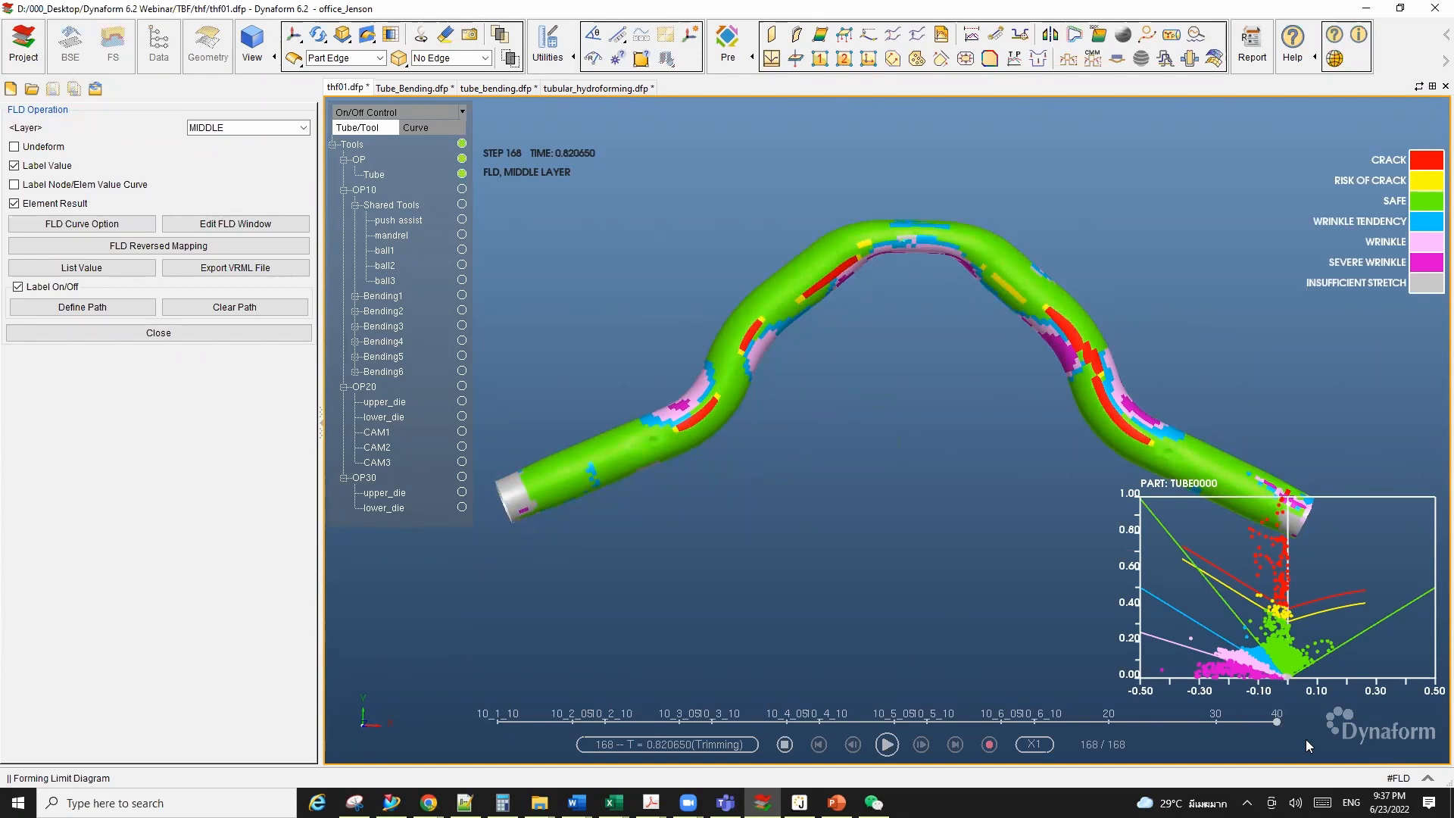
pyautogui.click(861, 721)
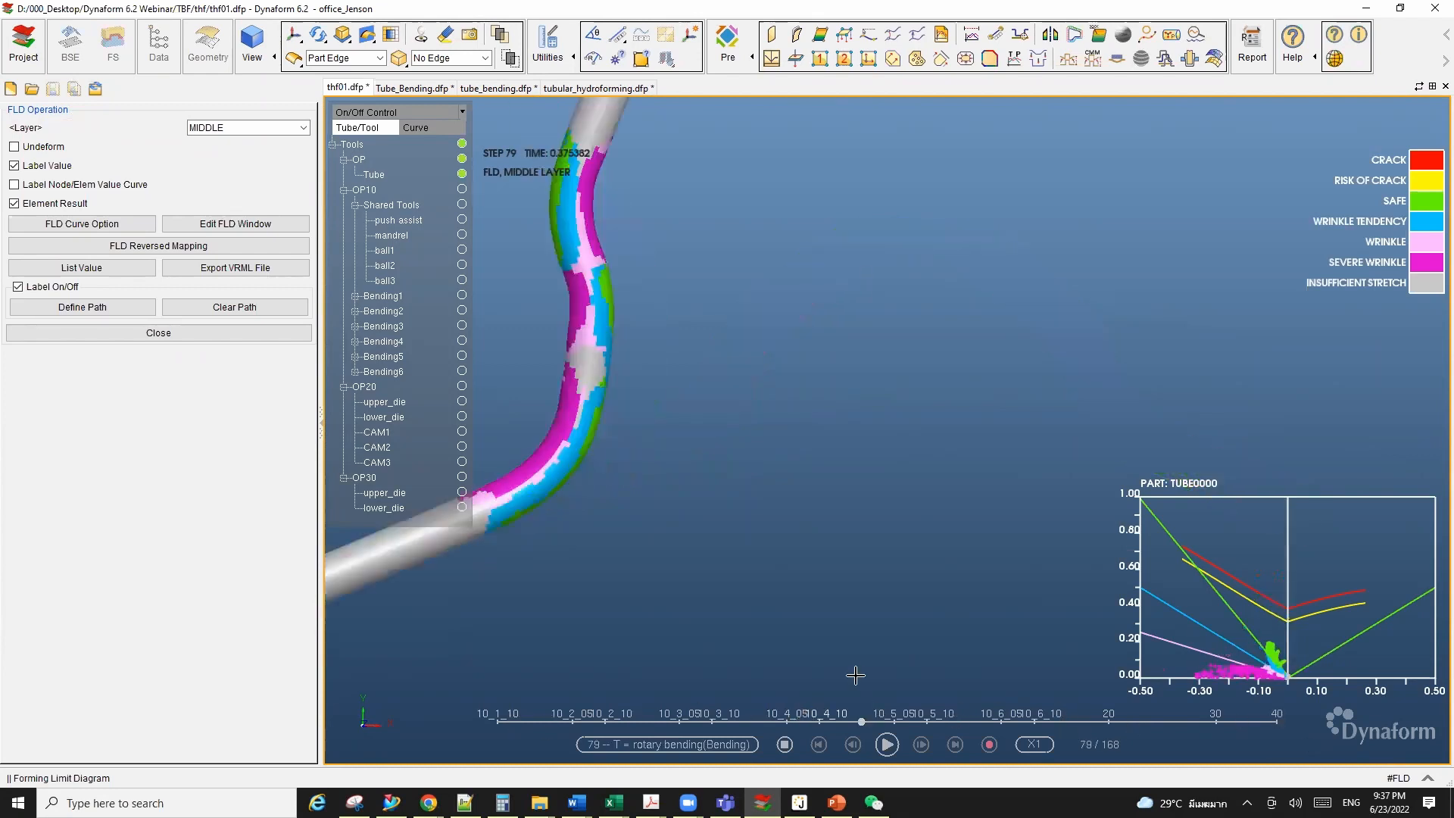
pyautogui.moveTo(861, 719); pyautogui.dragTo(499, 720)
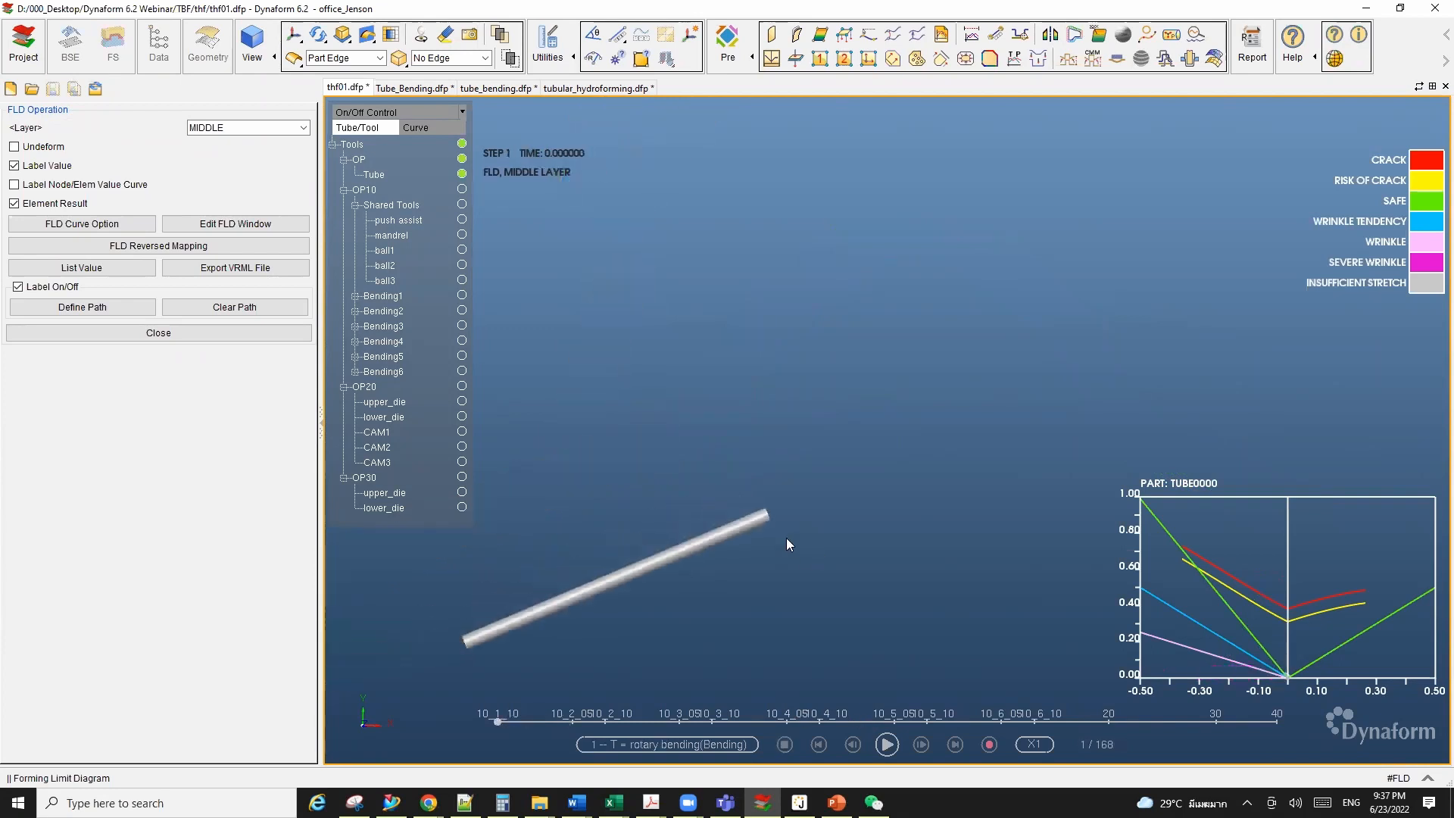
pyautogui.click(887, 745)
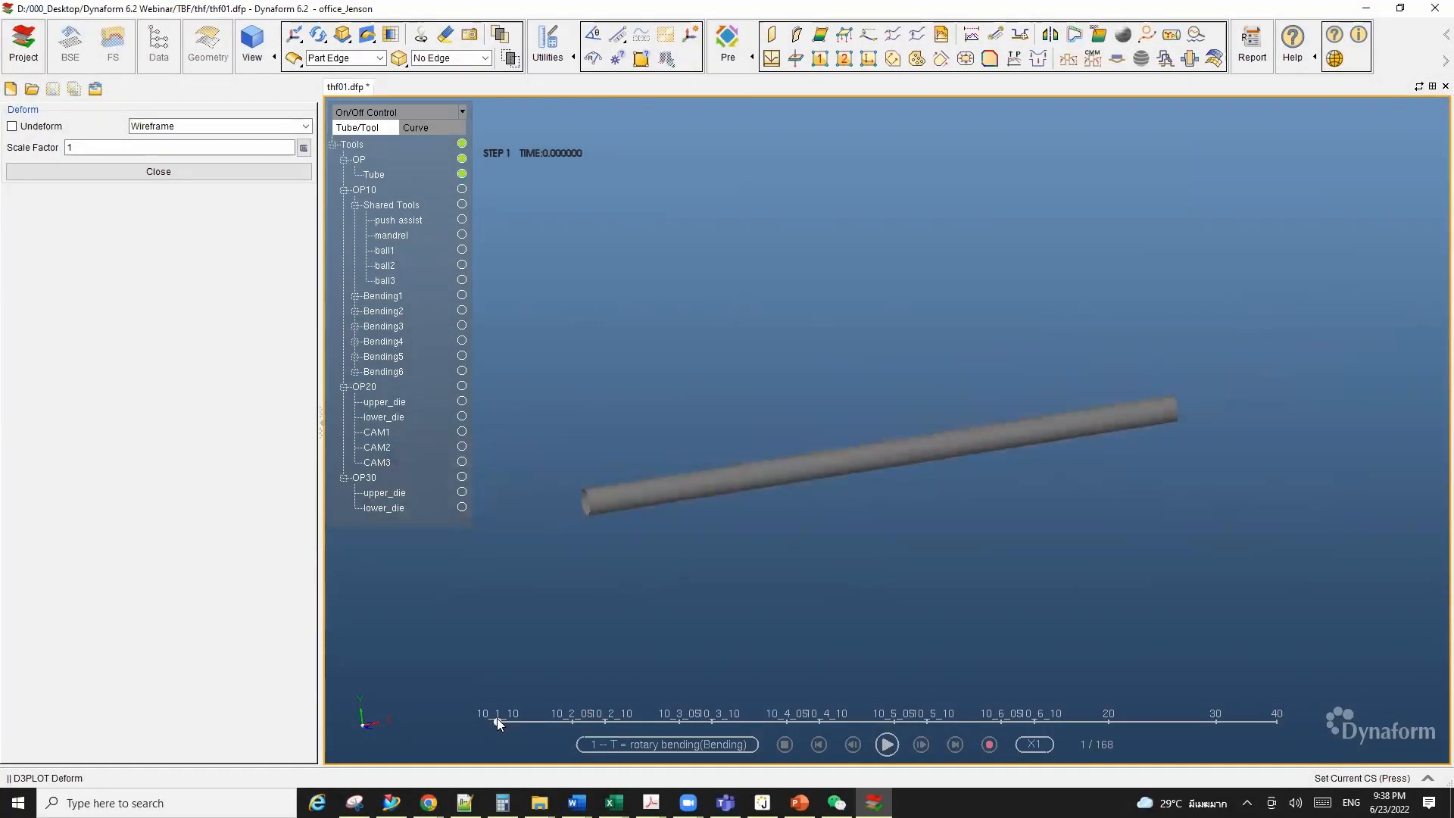
# Step: Advance the deformation result from the first frame to the start of OP20 and inspect the bent tube
pyautogui.moveTo(497, 718); pyautogui.dragTo(1103, 719)
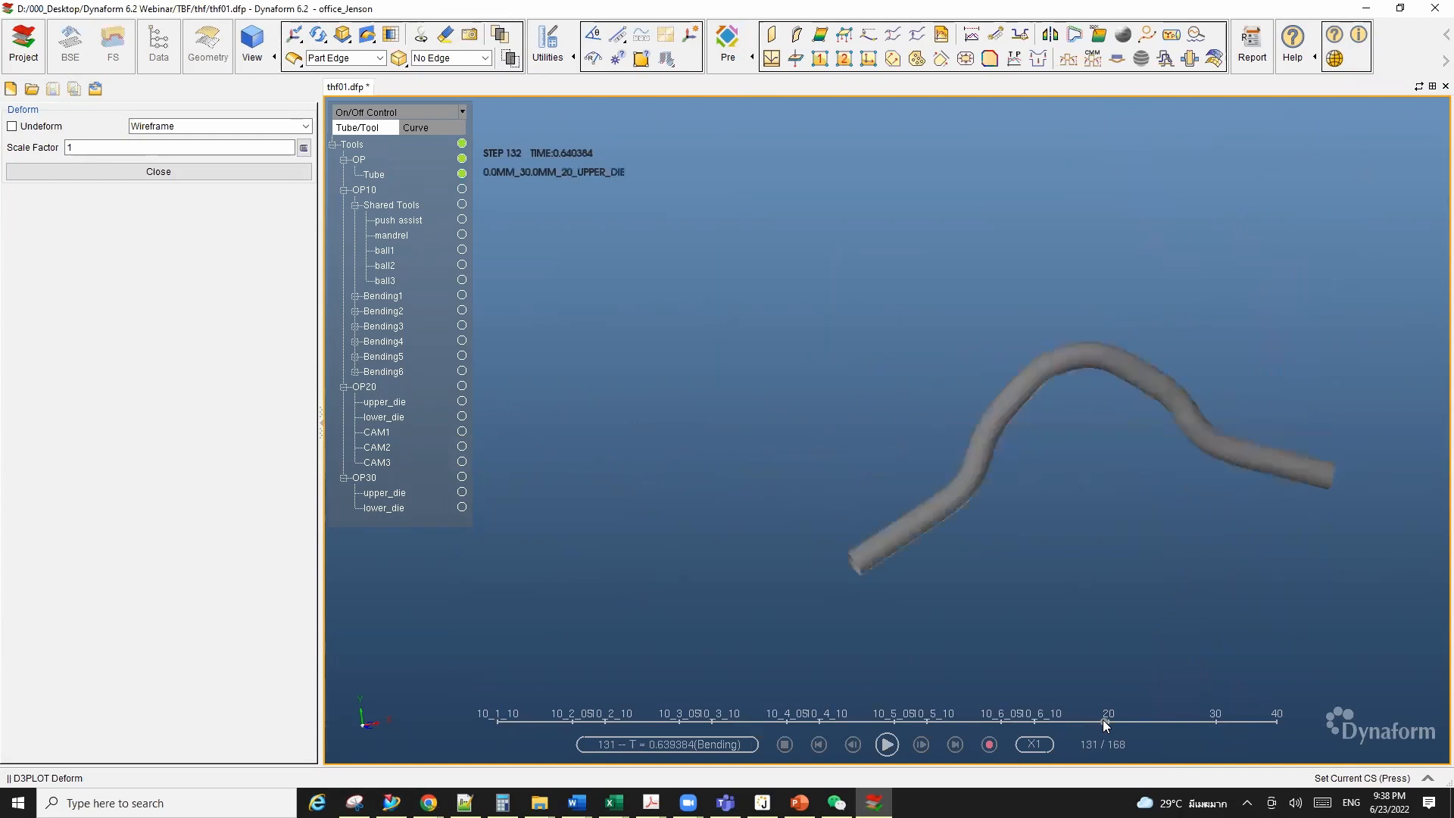
pyautogui.scroll(2, 853, 420)
pyautogui.keyDown('ctrl'); pyautogui.moveTo(1017, 443); pyautogui.dragTo(802, 412, button='middle'); pyautogui.keyUp('ctrl')
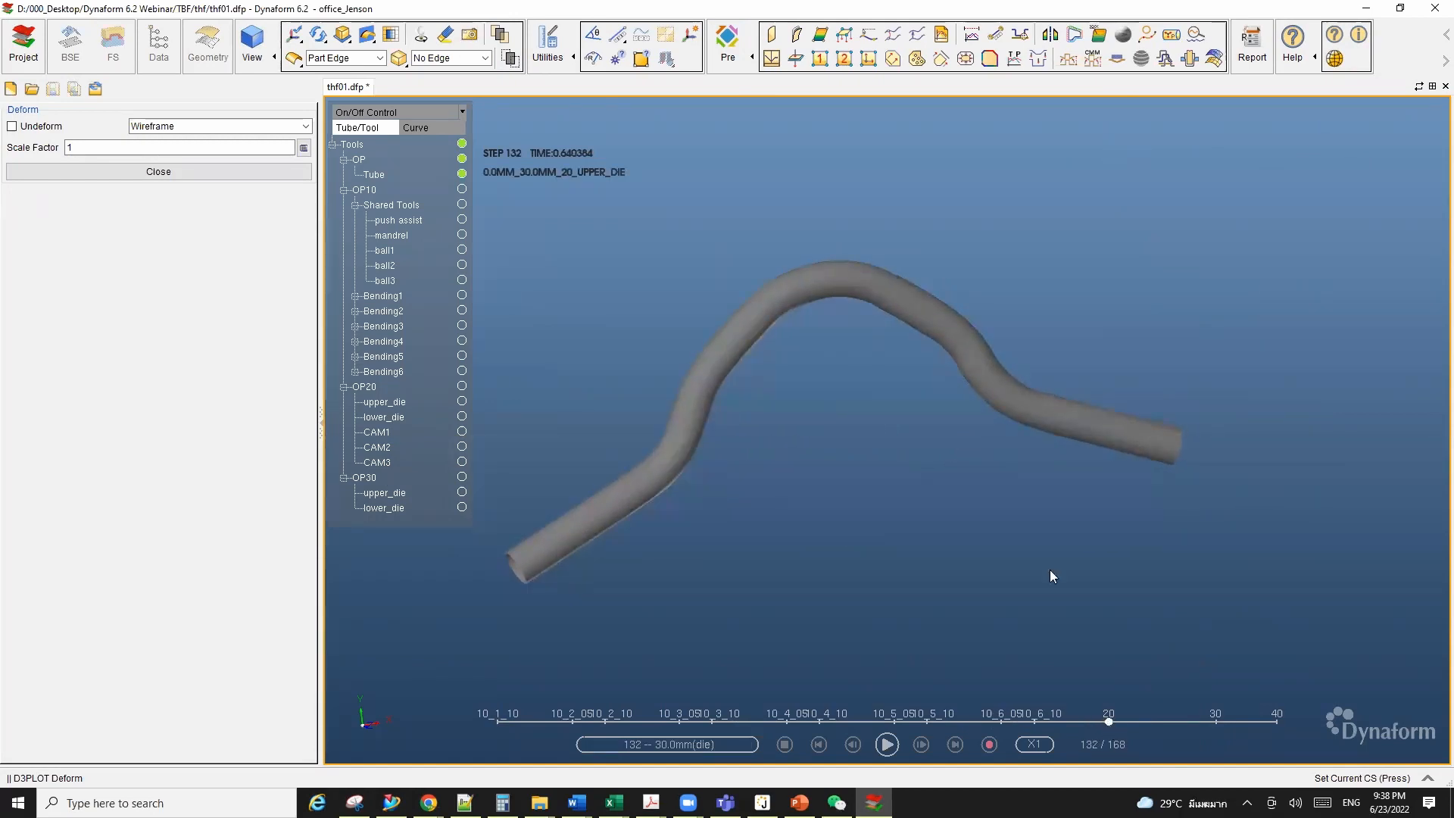
pyautogui.keyDown('ctrl'); pyautogui.moveTo(1049, 570); pyautogui.dragTo(1017, 475); pyautogui.keyUp('ctrl')
# Step: Step the deformation result through the OP30 position to the final trimming frame and inspect the tube with its holes
pyautogui.moveTo(1109, 719); pyautogui.dragTo(1217, 721)
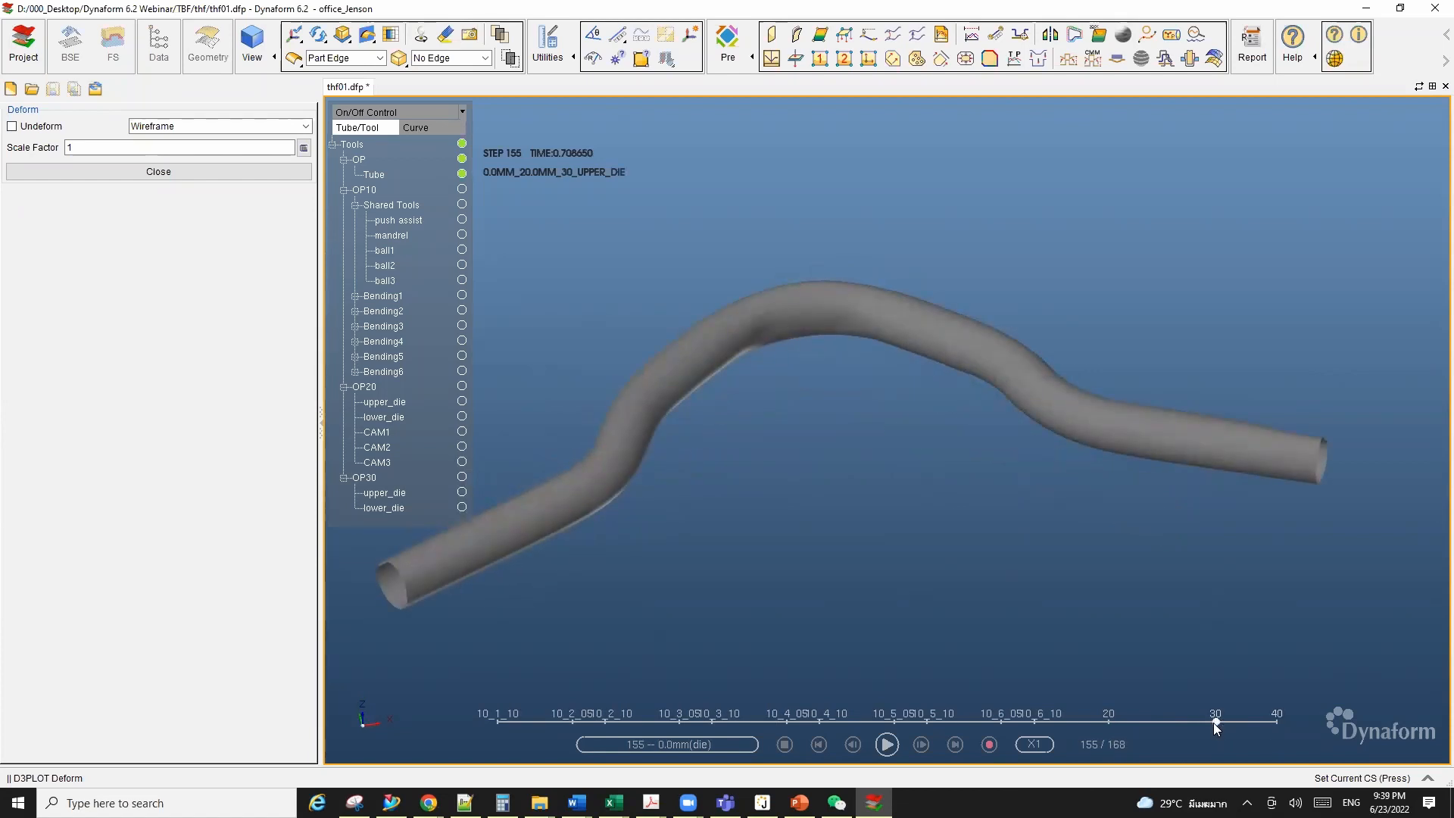
pyautogui.moveTo(1238, 721); pyautogui.dragTo(1279, 726)
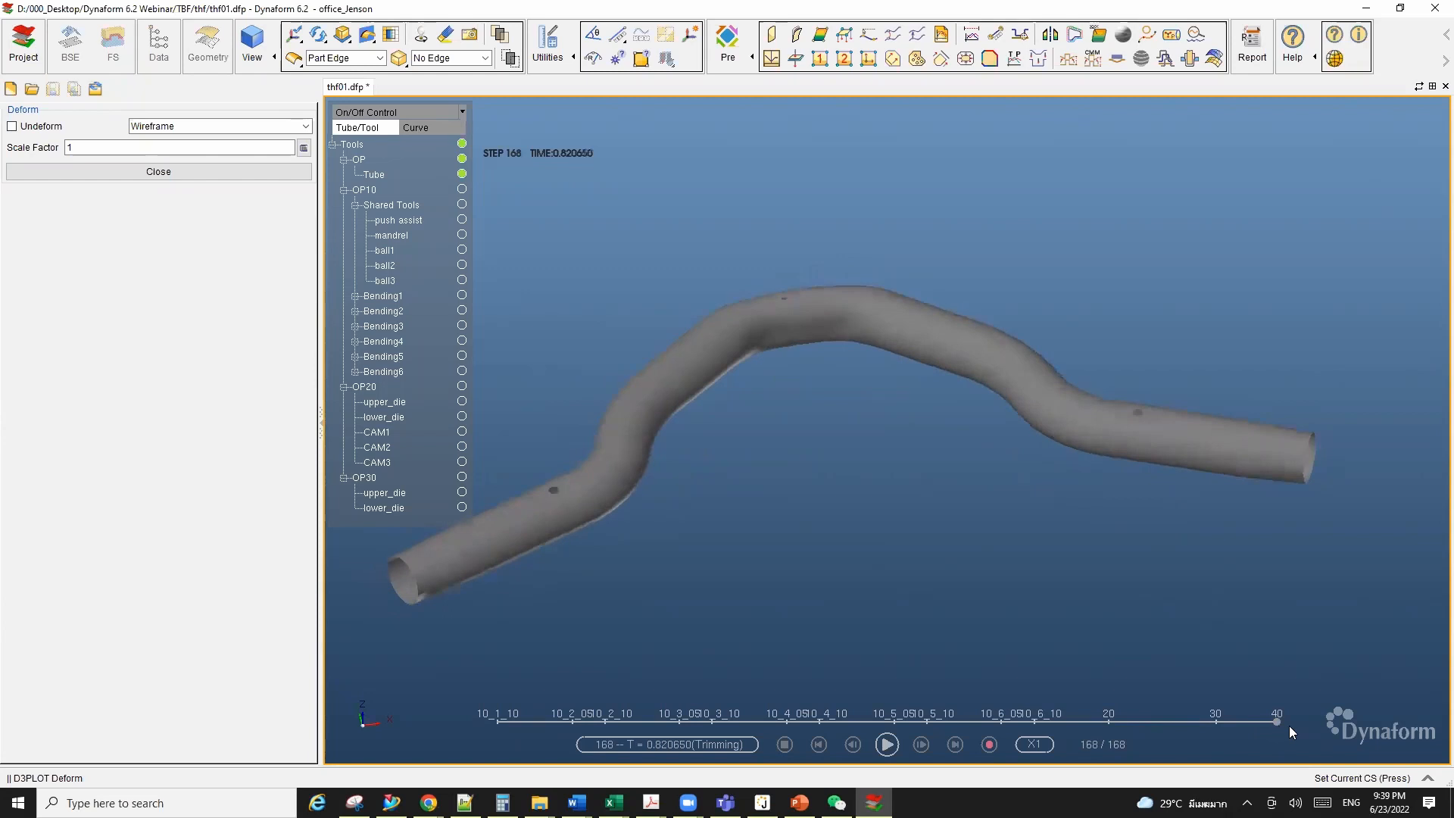
pyautogui.keyDown('ctrl'); pyautogui.moveTo(1032, 507); pyautogui.dragTo(916, 520); pyautogui.keyUp('ctrl')
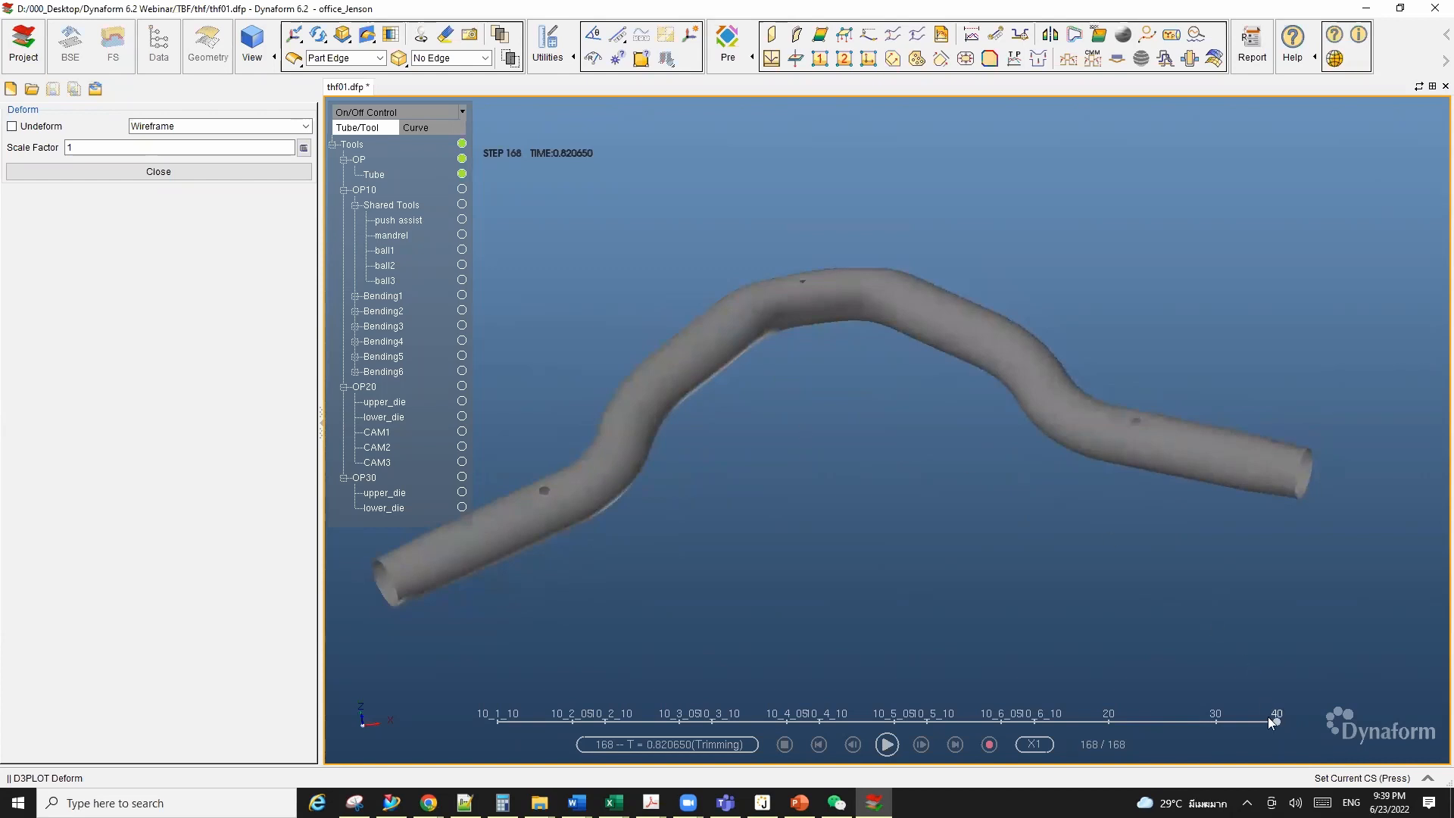
pyautogui.keyDown('ctrl'); pyautogui.moveTo(971, 492); pyautogui.dragTo(972, 488); pyautogui.keyUp('ctrl')
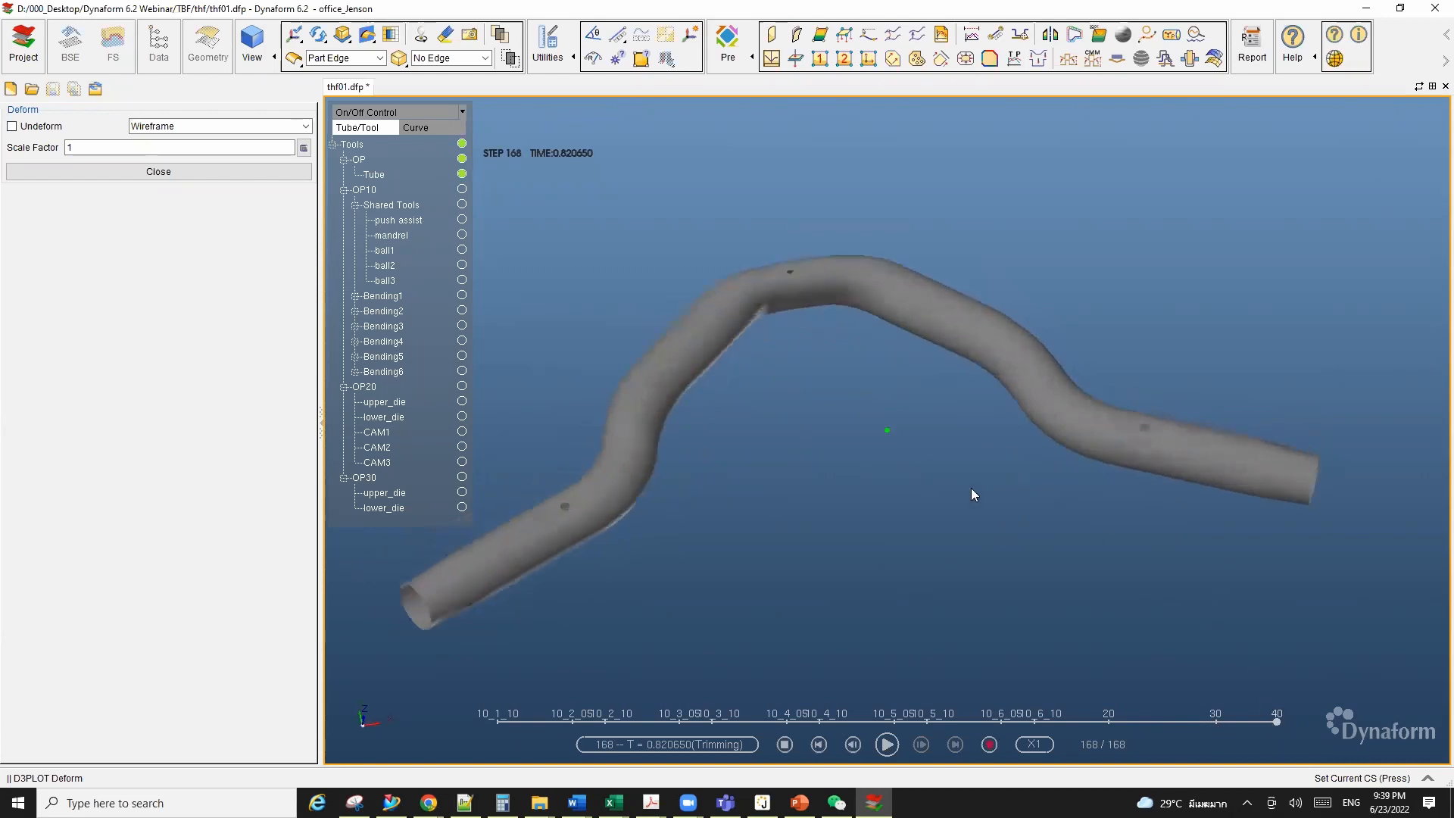
# Step: Show the forming limit diagram on the trimmed tube and examine the crack and wrinkle zones around the bends
pyautogui.click(771, 57)
pyautogui.keyDown('ctrl'); pyautogui.moveTo(825, 381); pyautogui.dragTo(822, 394); pyautogui.keyUp('ctrl')
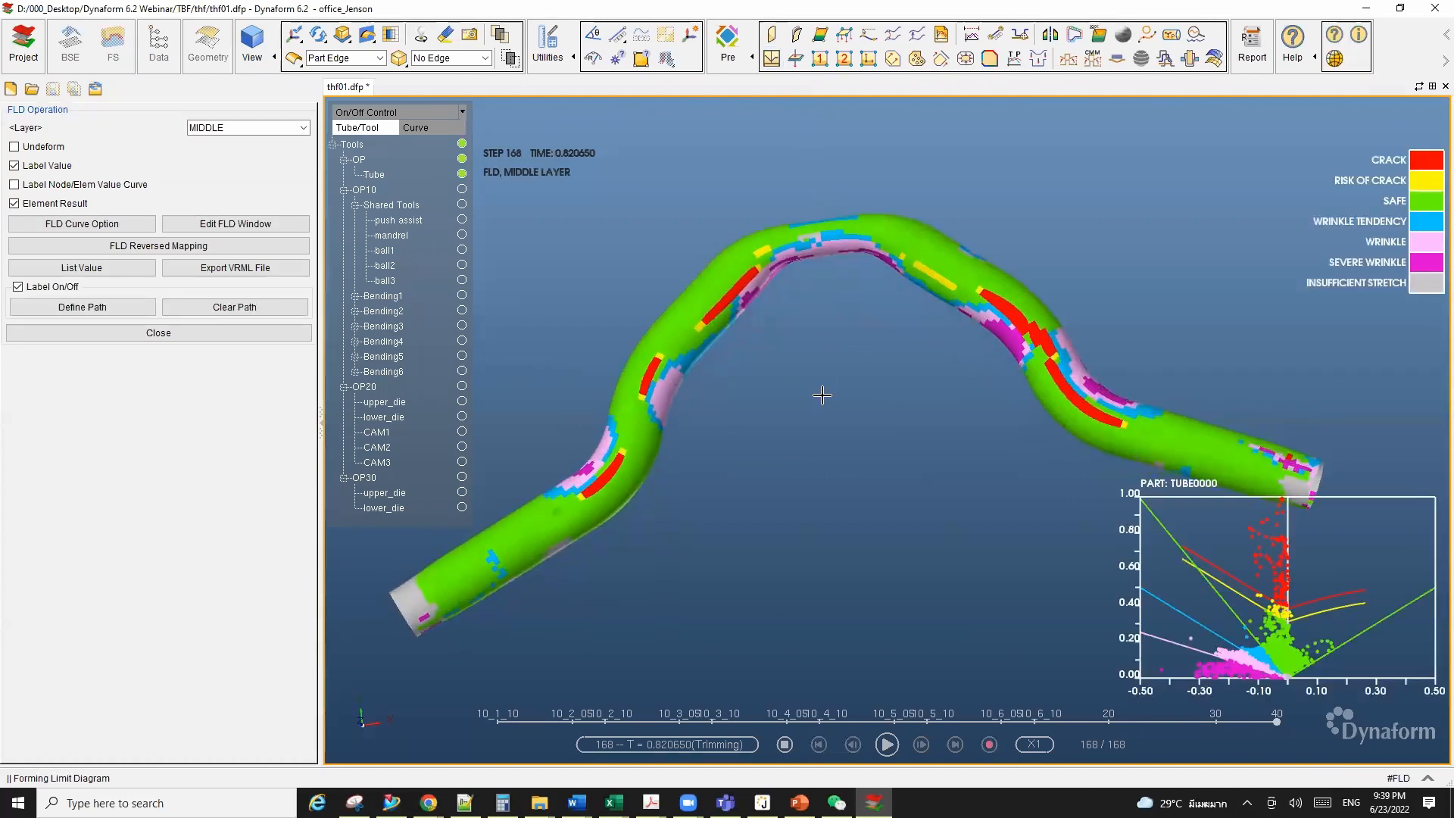
pyautogui.scroll(2, 822, 395)
pyautogui.scroll(-1, 855, 366)
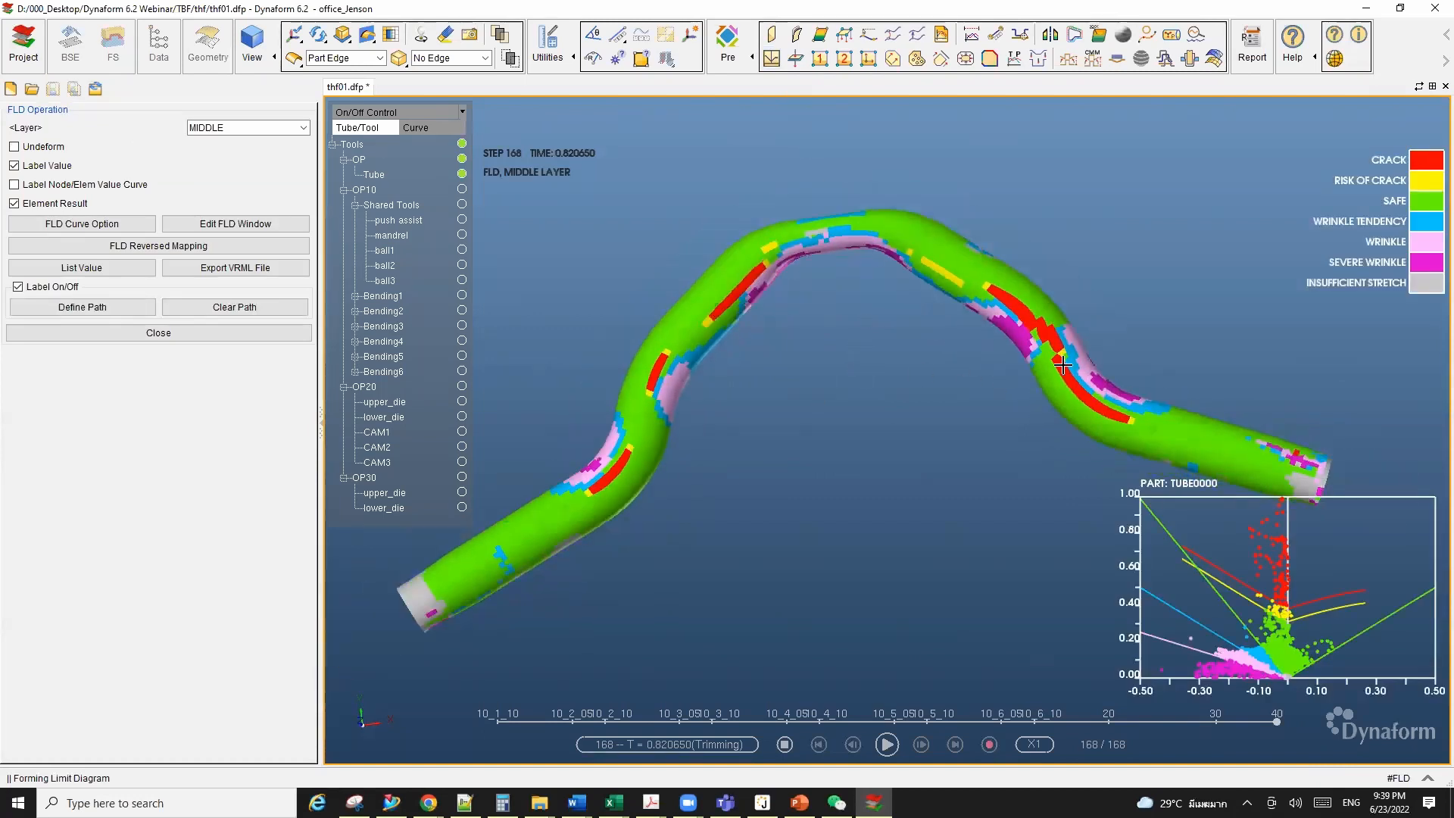
pyautogui.scroll(1, 1043, 369)
pyautogui.keyDown('ctrl'); pyautogui.moveTo(1031, 365); pyautogui.dragTo(1073, 364, button='middle'); pyautogui.keyUp('ctrl')
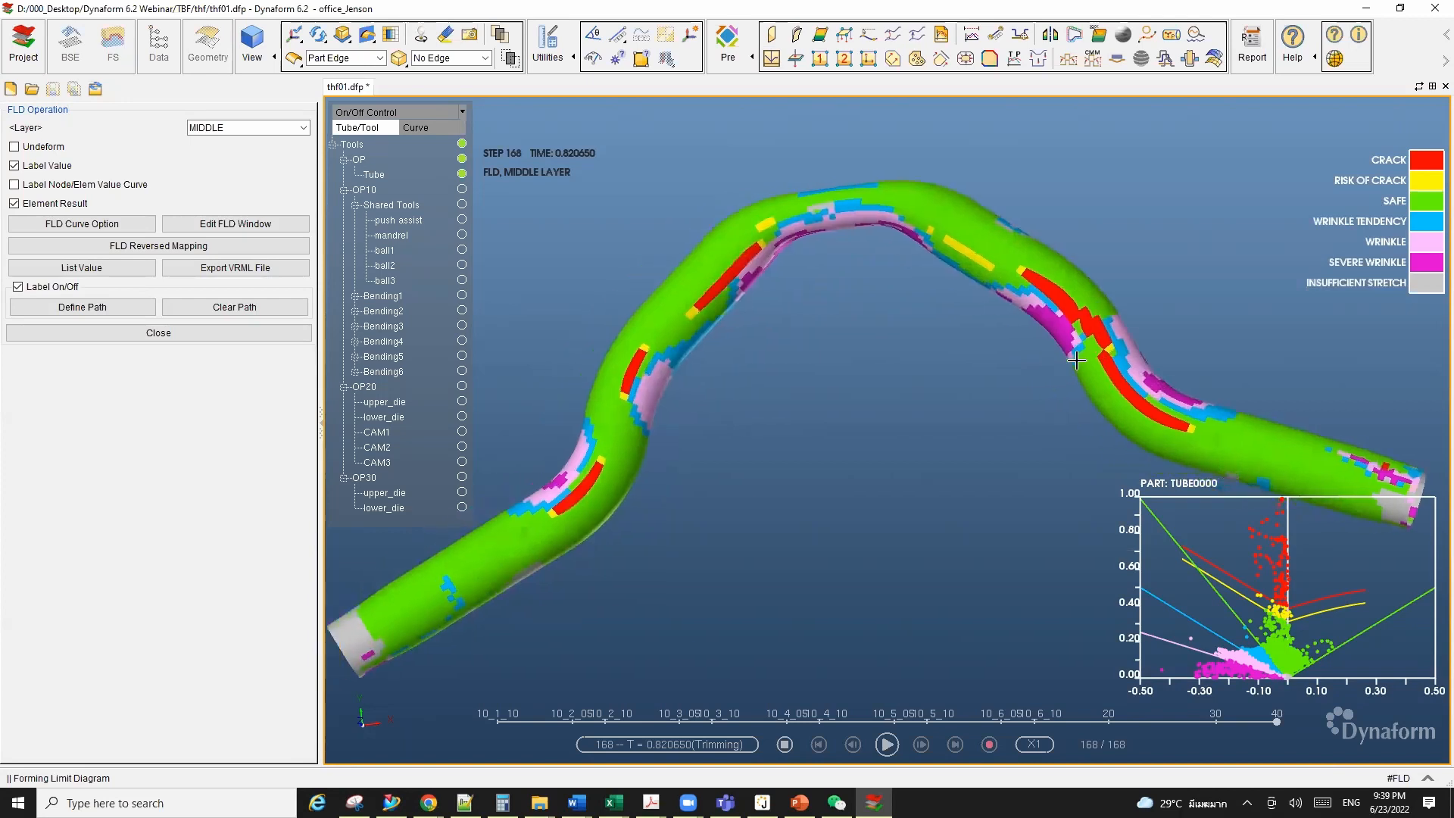
pyautogui.scroll(-1, 1072, 363)
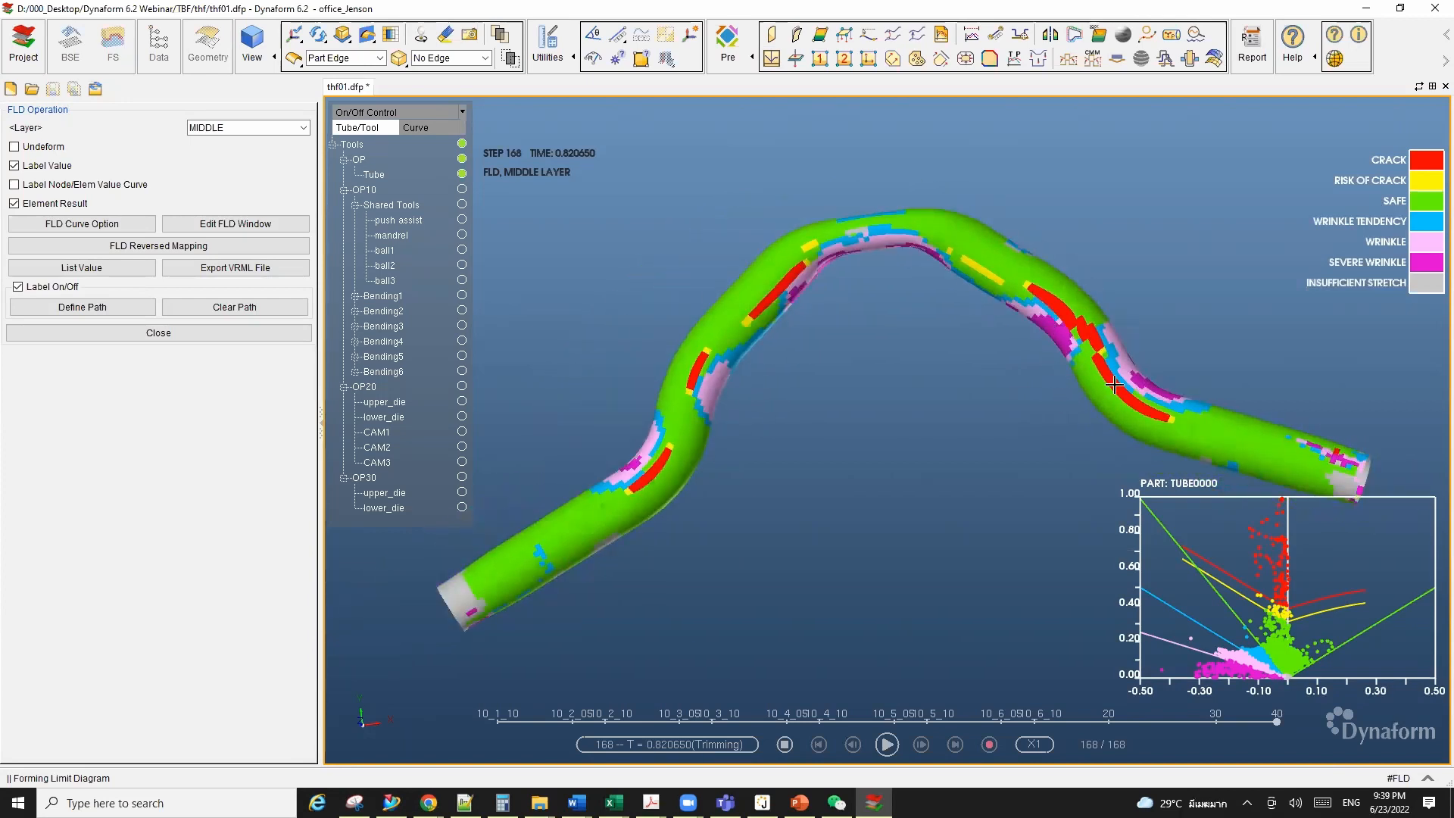
pyautogui.keyDown('ctrl'); pyautogui.moveTo(1003, 346); pyautogui.dragTo(932, 367); pyautogui.keyUp('ctrl')
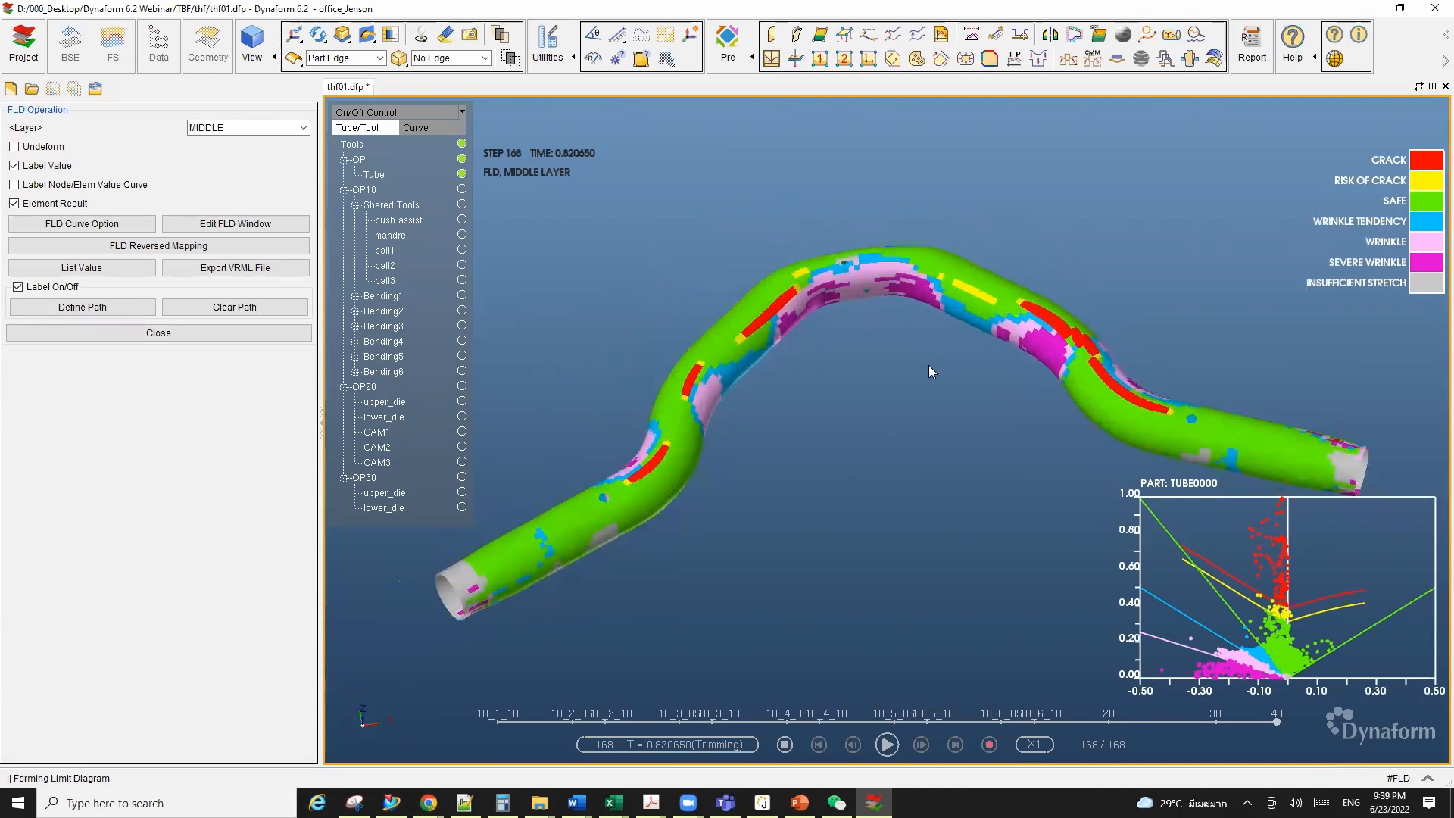